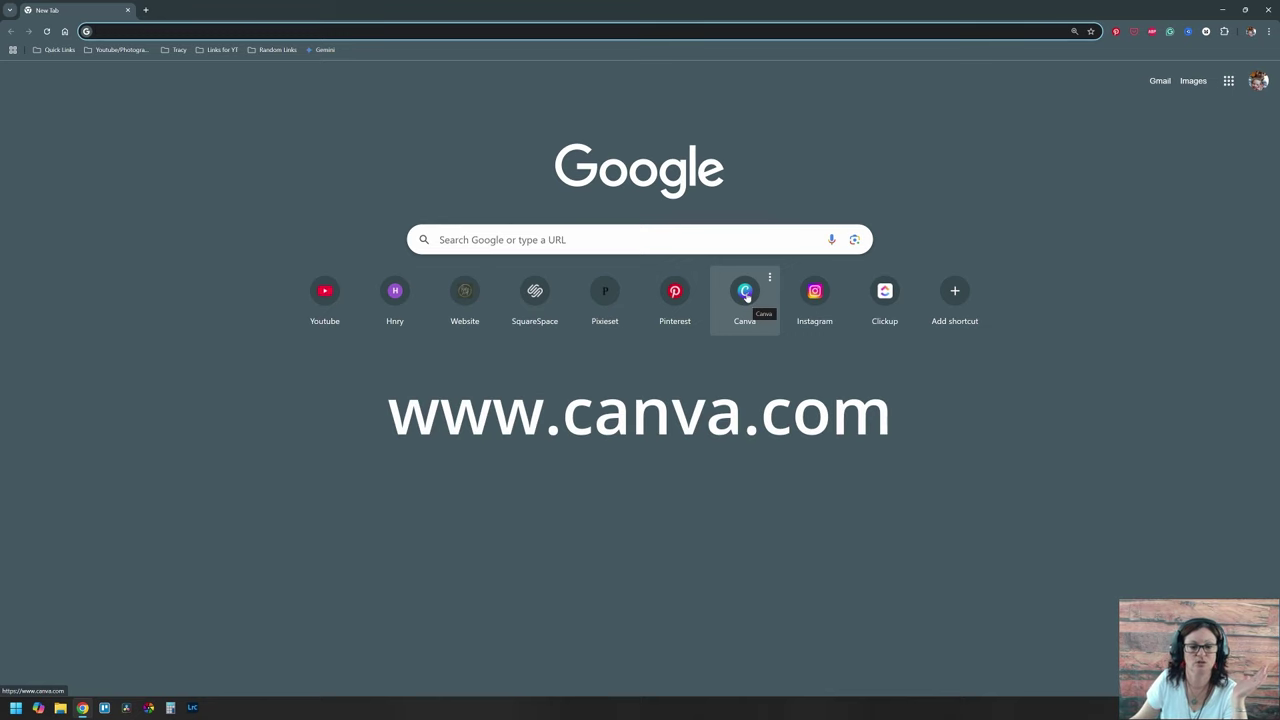
# Step: Open Canva and create a blank Document (A4 Portrait) design
pyautogui.click(745, 294)
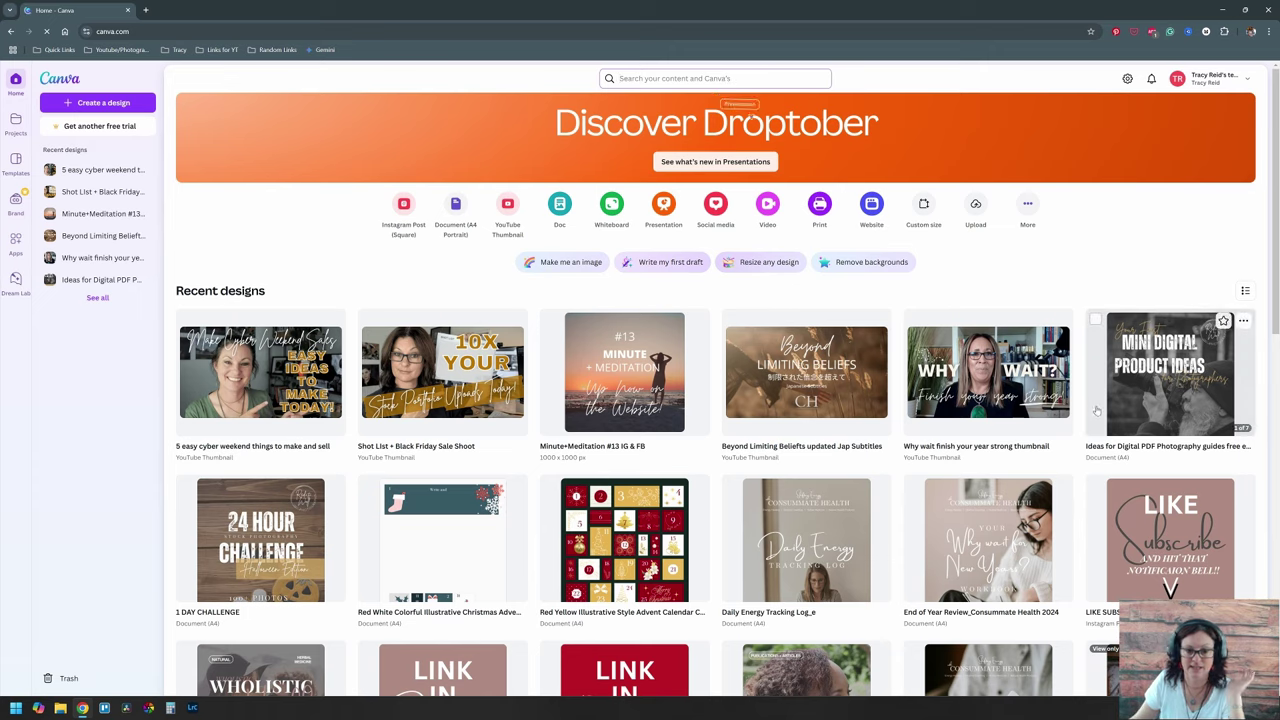
pyautogui.scroll(-3, 986, 432)
pyautogui.scroll(3, 950, 460)
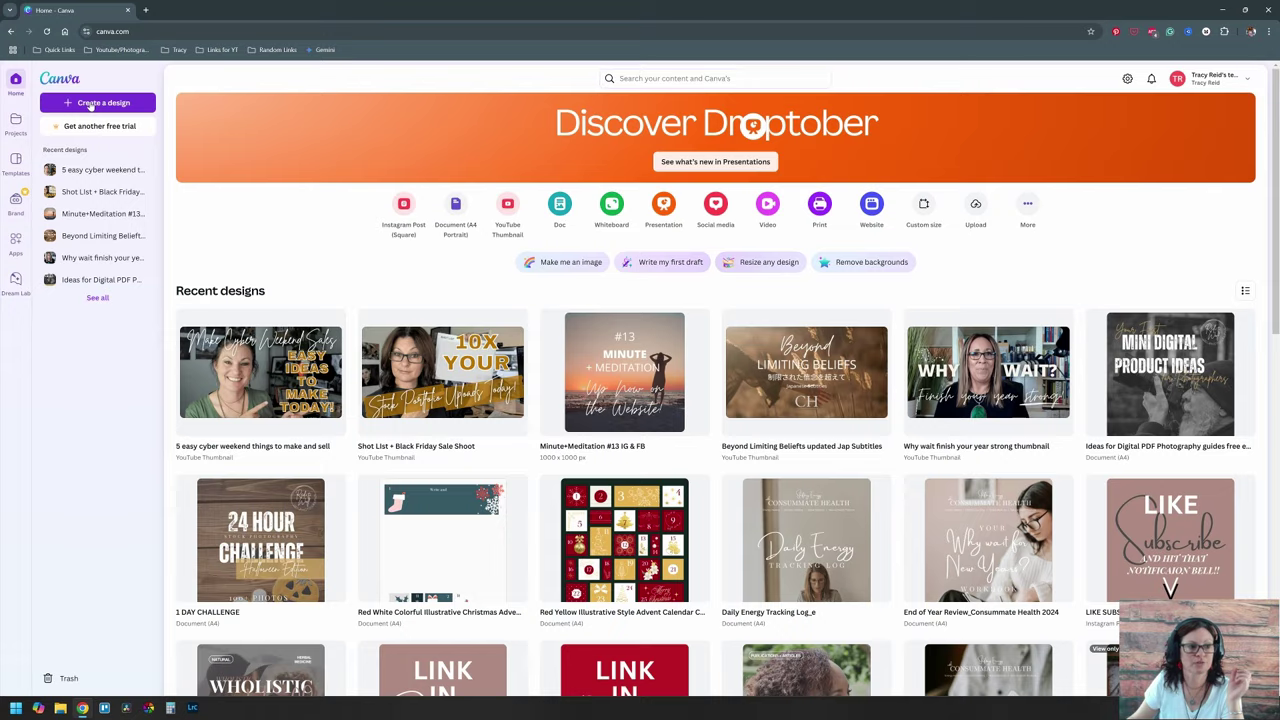
pyautogui.click(91, 104)
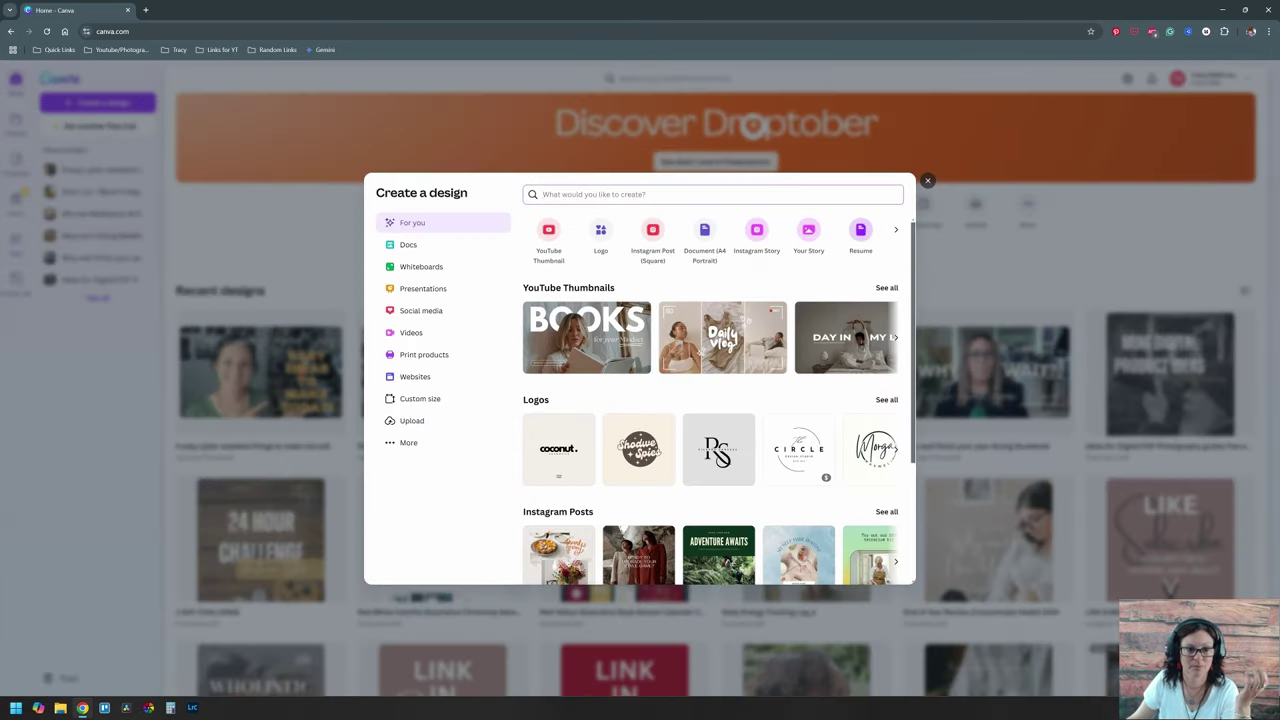
pyautogui.write('a4')
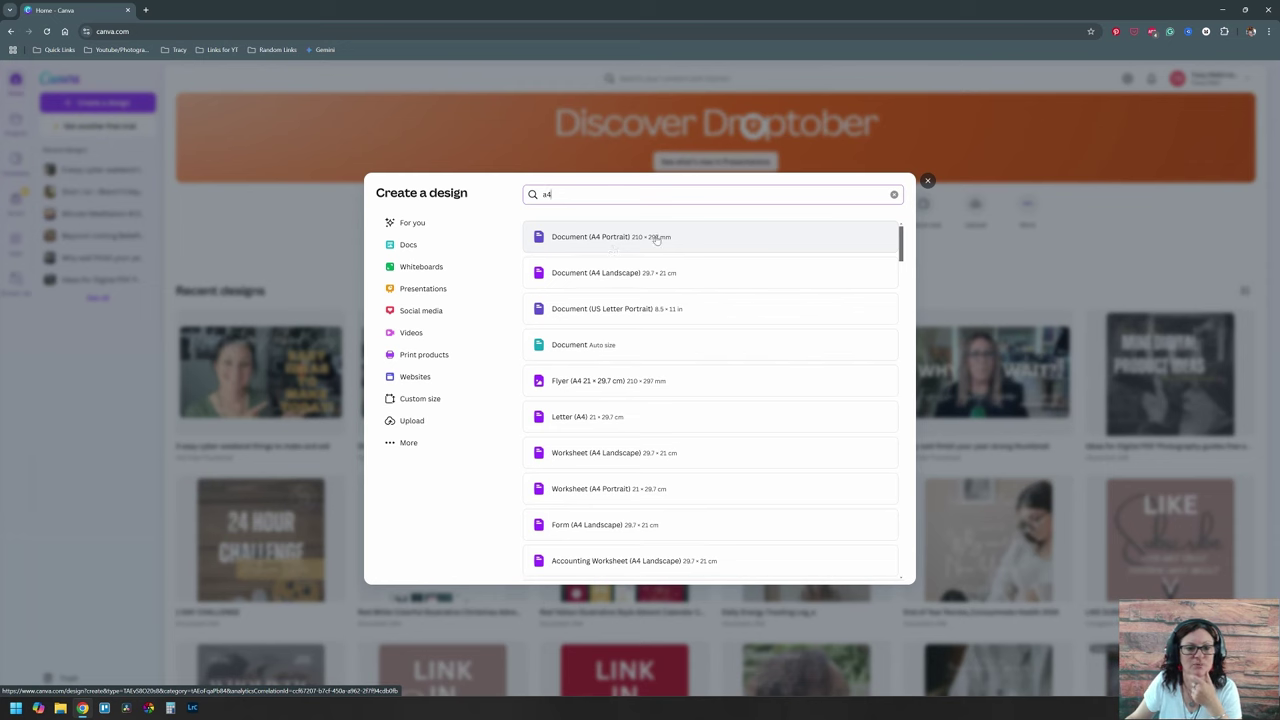
pyautogui.click(605, 239)
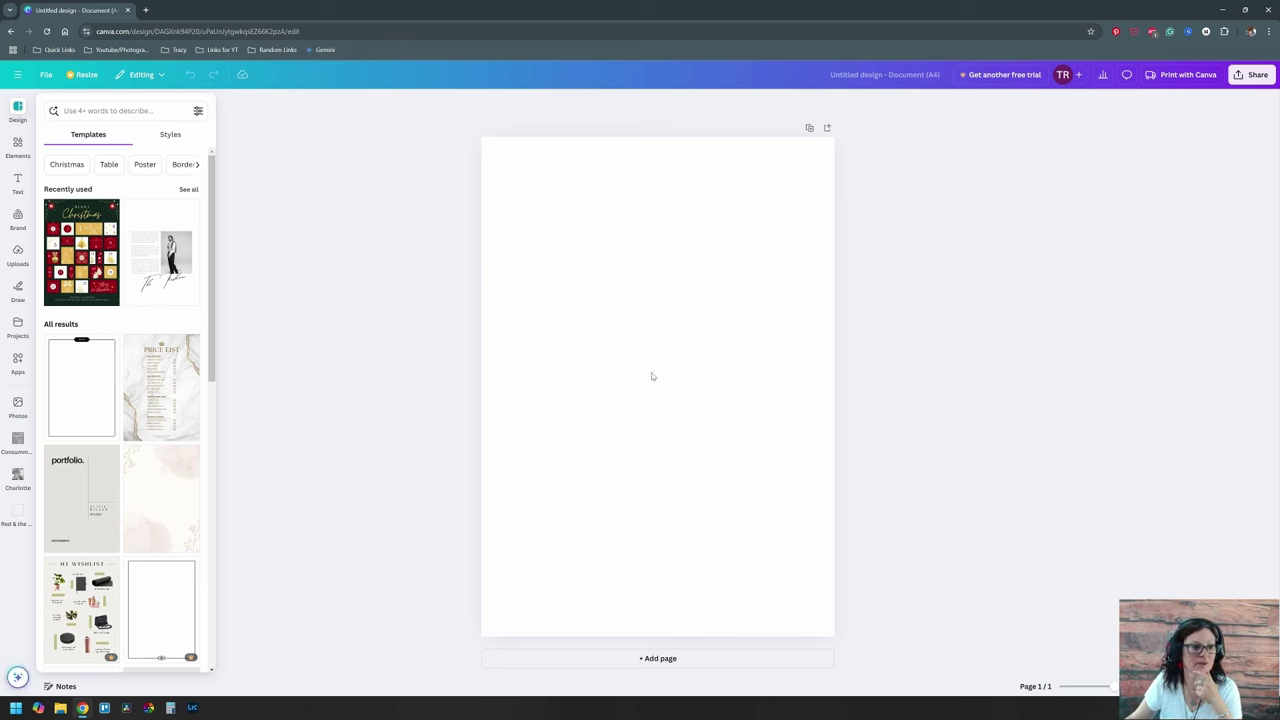
# Step: Browse the A4 document templates for a suitable ebook or workbook layout
pyautogui.scroll(-3, 172, 310)
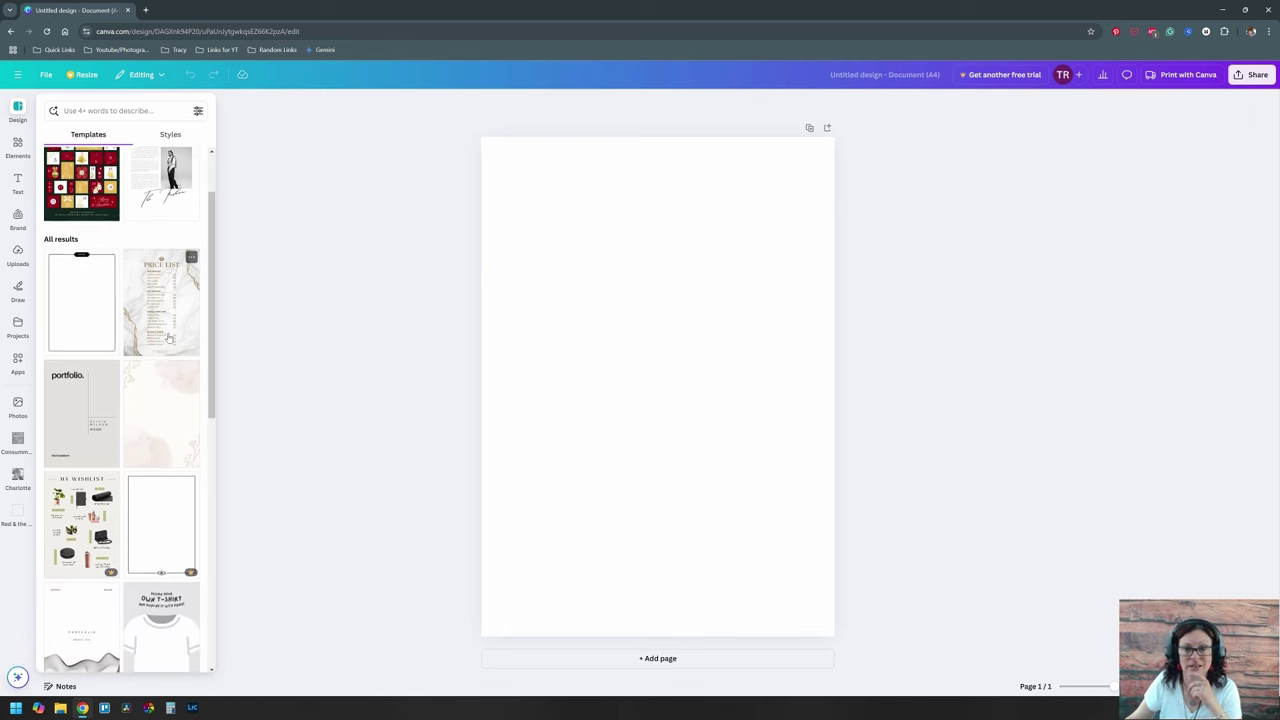
pyautogui.scroll(-3, 167, 341)
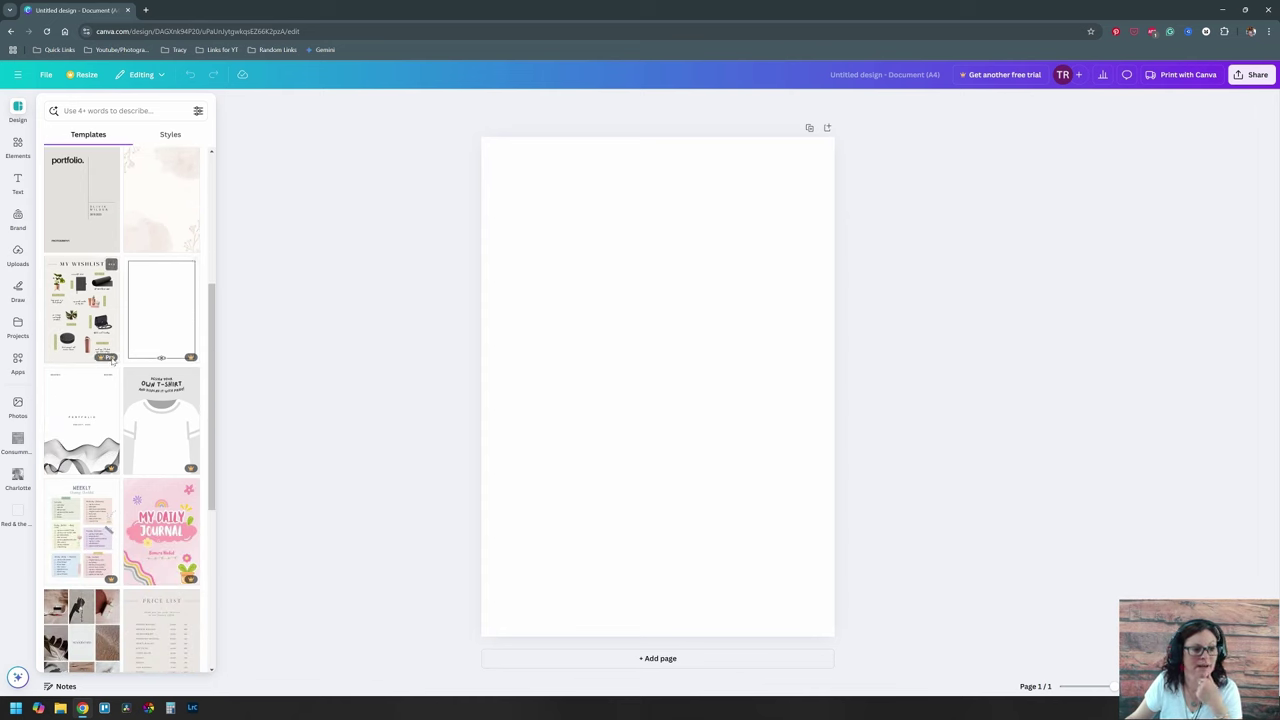
pyautogui.scroll(-2, 160, 357)
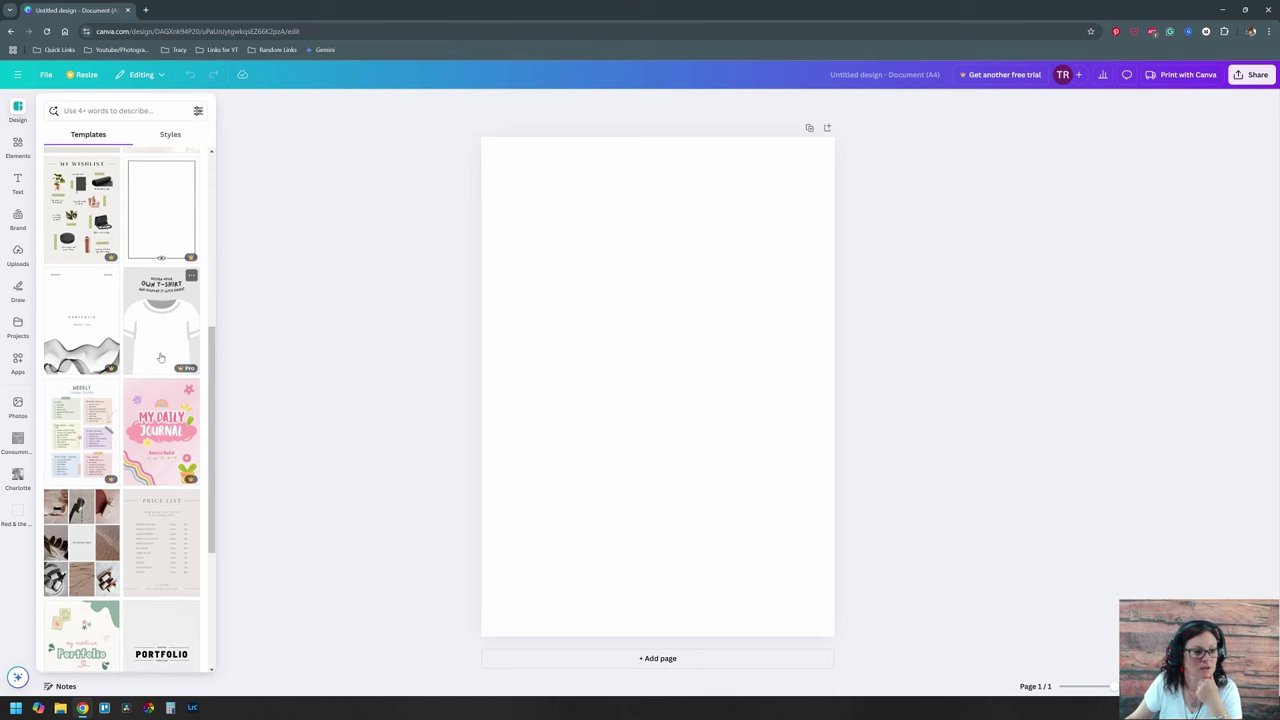
pyautogui.scroll(-4, 160, 357)
pyautogui.scroll(-6, 160, 357)
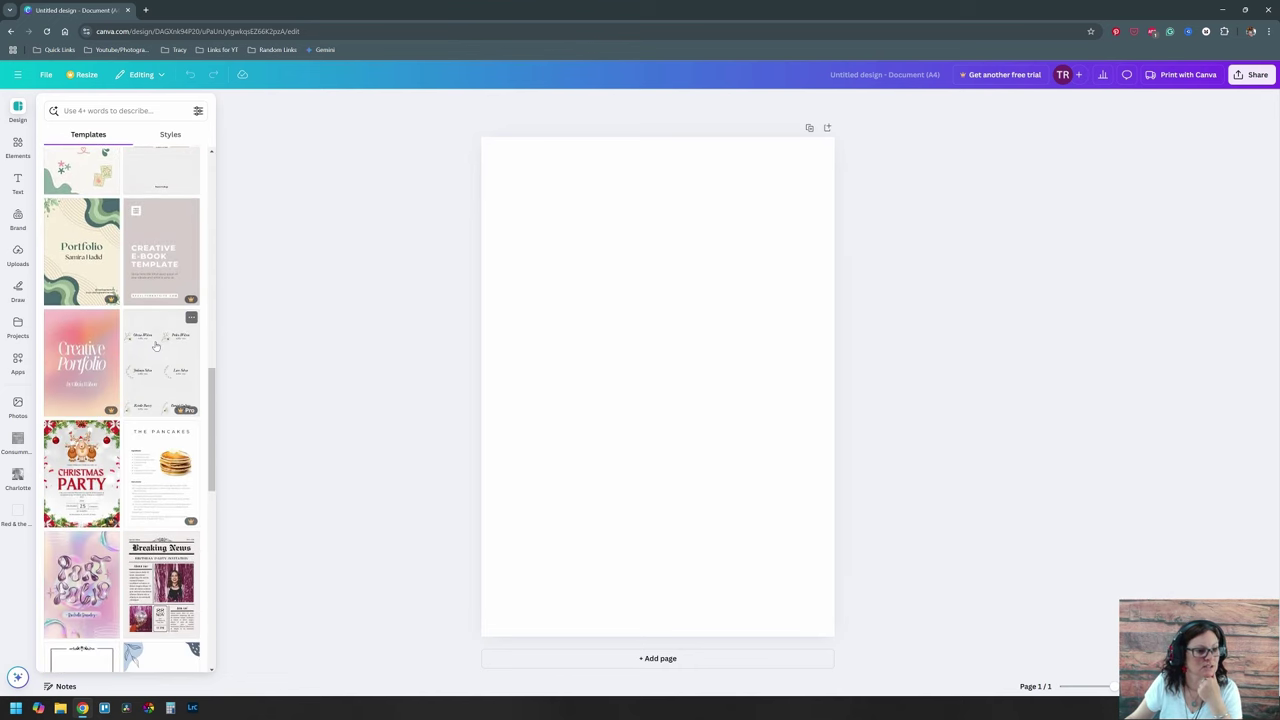
pyautogui.scroll(-3, 155, 345)
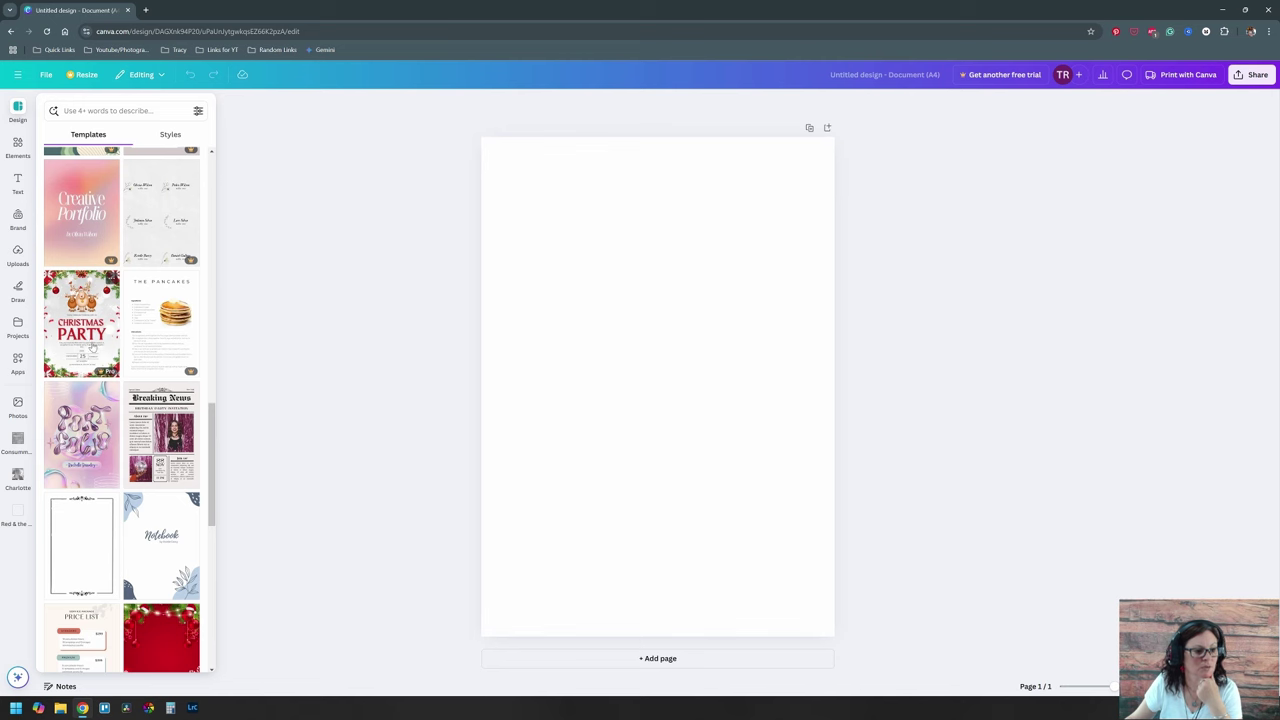
pyautogui.scroll(-3, 190, 280)
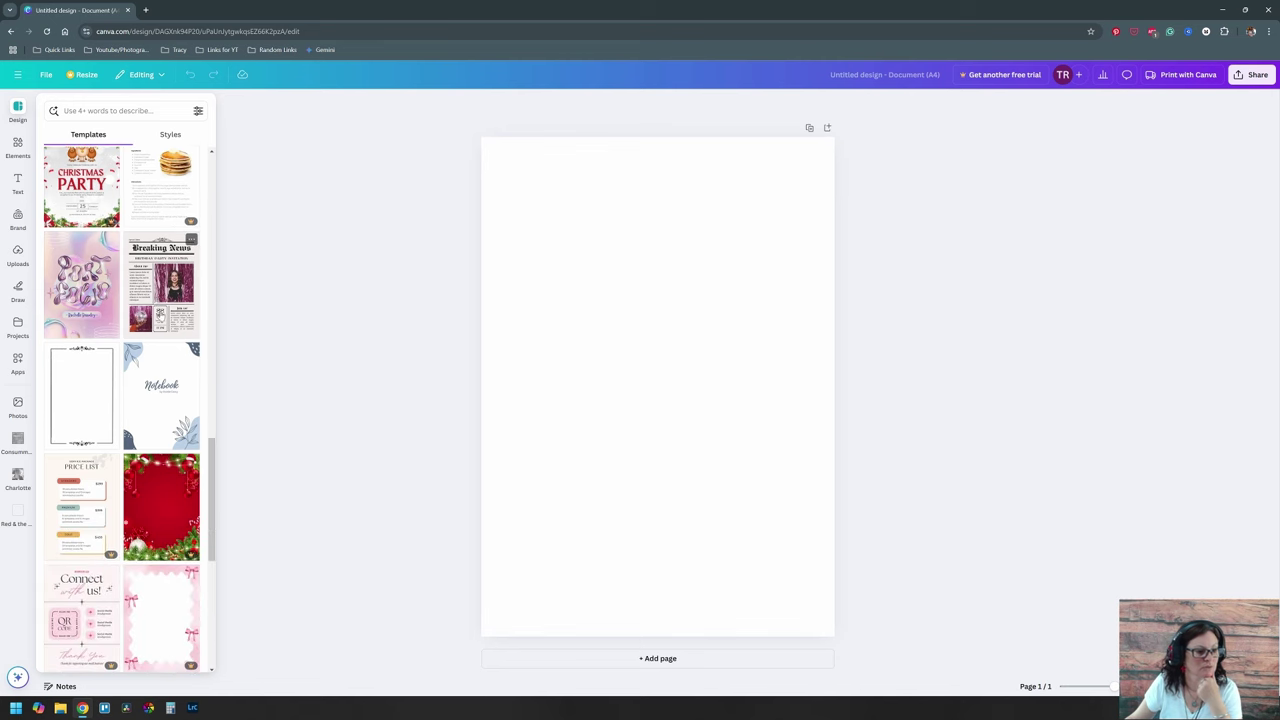
pyautogui.scroll(-6, 161, 316)
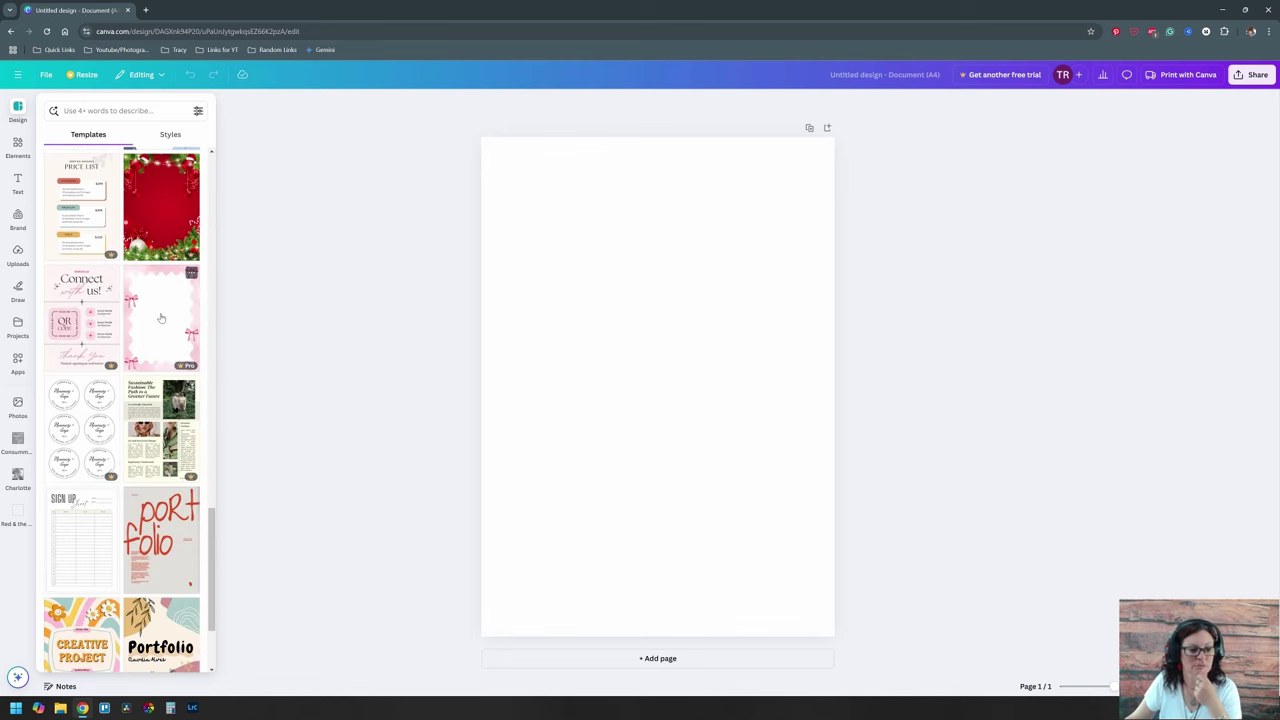
pyautogui.scroll(-6, 161, 317)
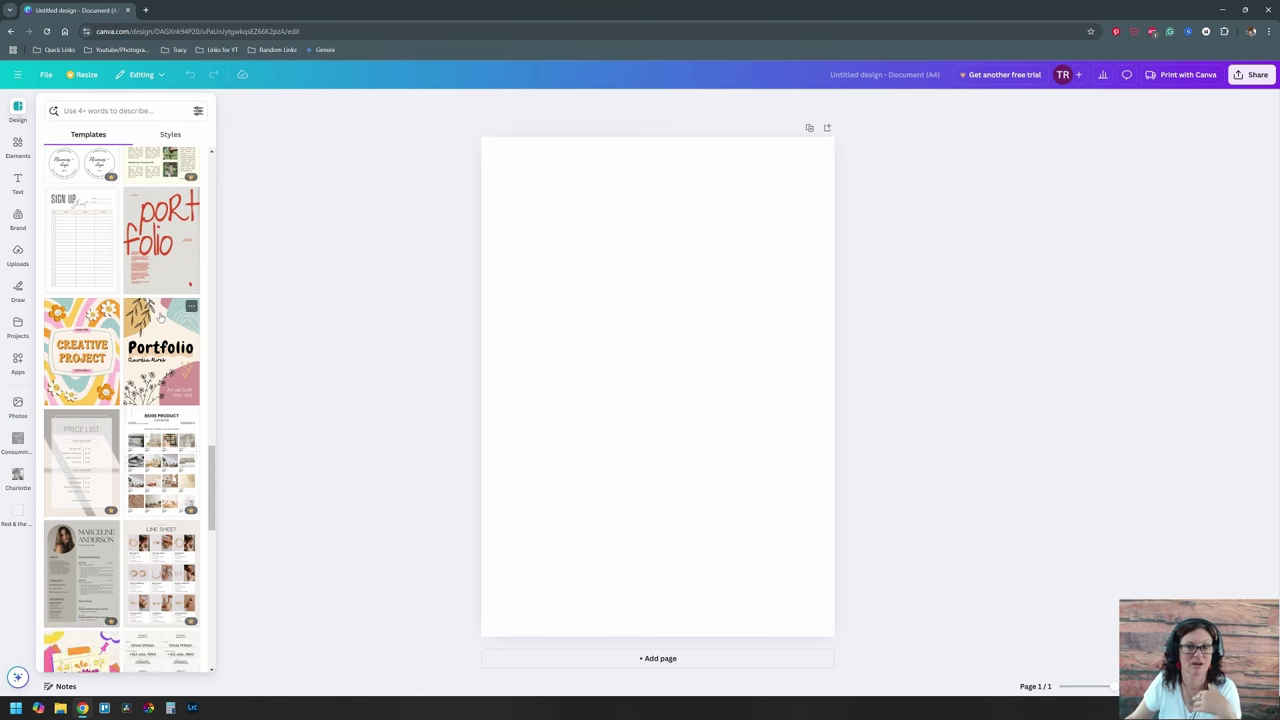
pyautogui.scroll(-2, 160, 317)
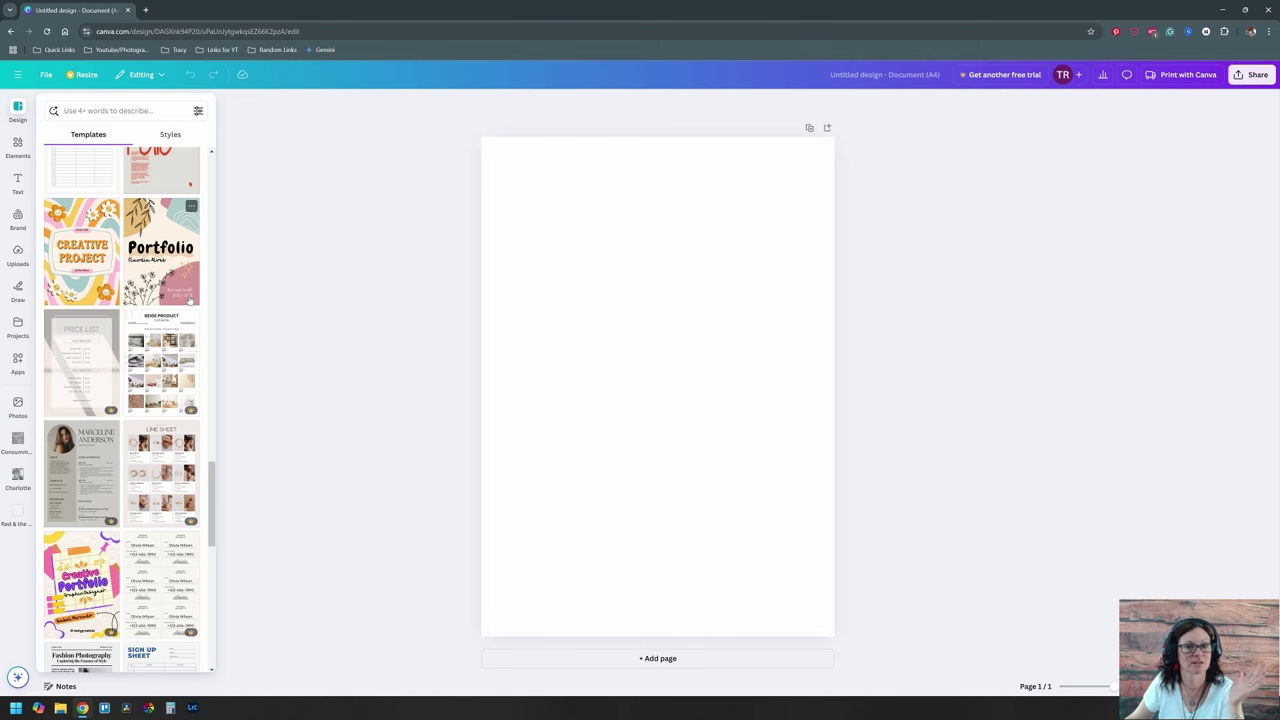
pyautogui.scroll(-3, 145, 405)
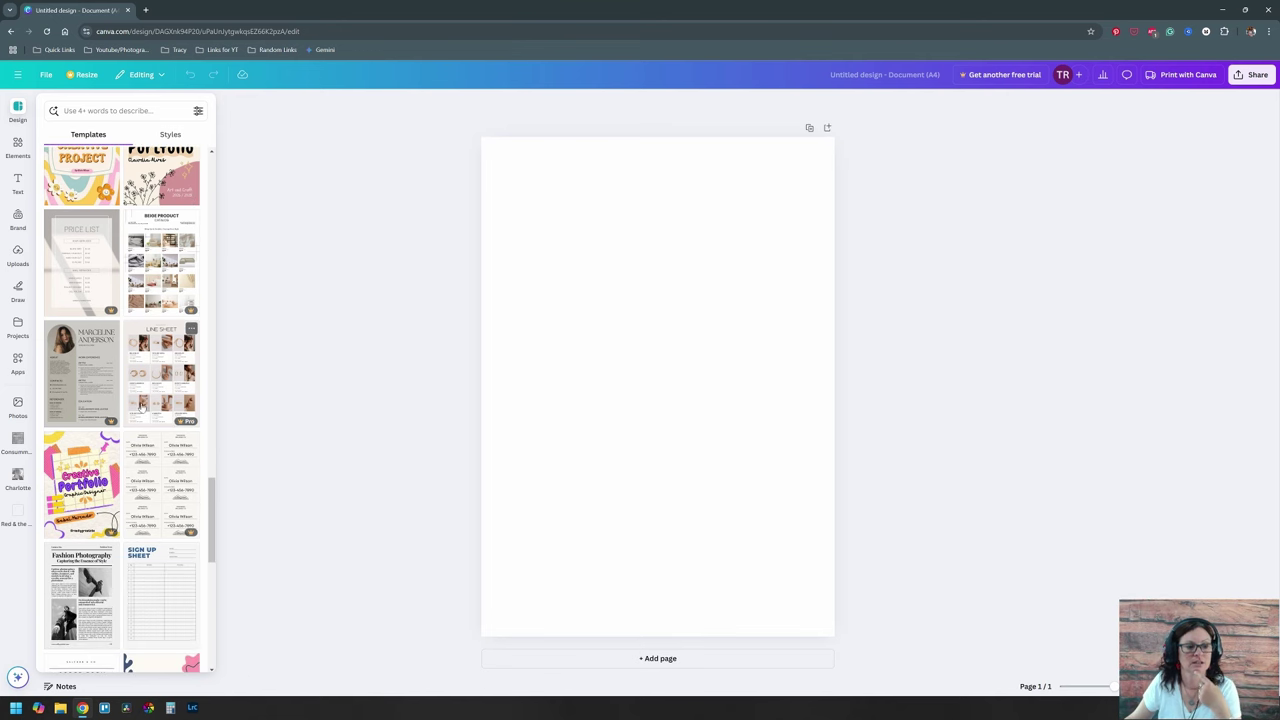
pyautogui.scroll(-4, 142, 409)
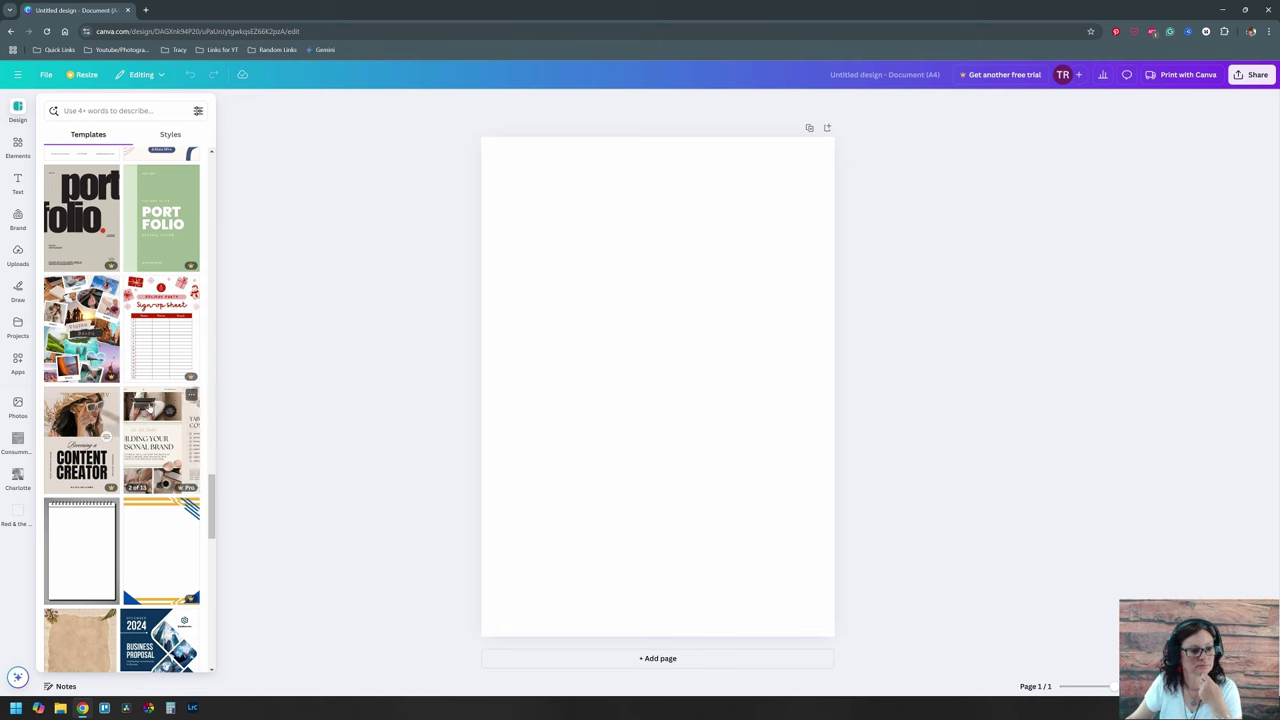
pyautogui.scroll(-1, 148, 405)
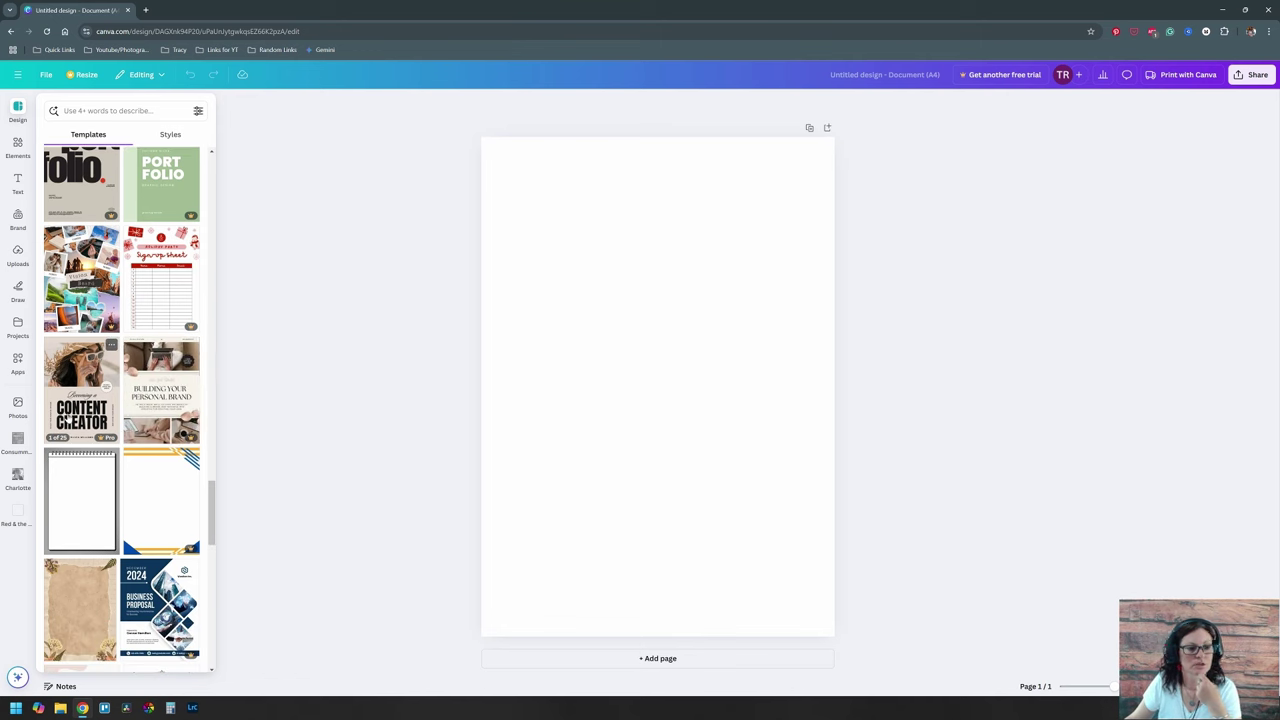
# Step: Open the Beige & Black Minimalist Content Creator Ebook A4 template and examine its pages and the similar templates listed after them
pyautogui.click(87, 398)
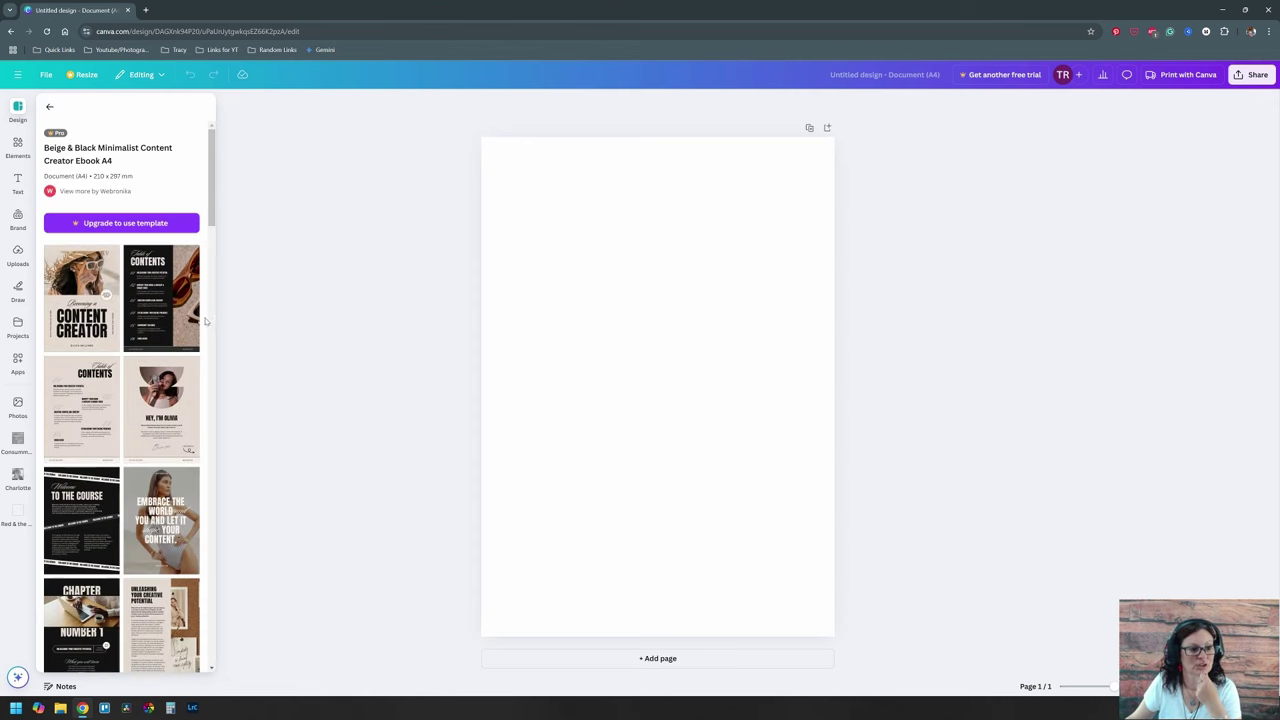
pyautogui.scroll(-1, 116, 390)
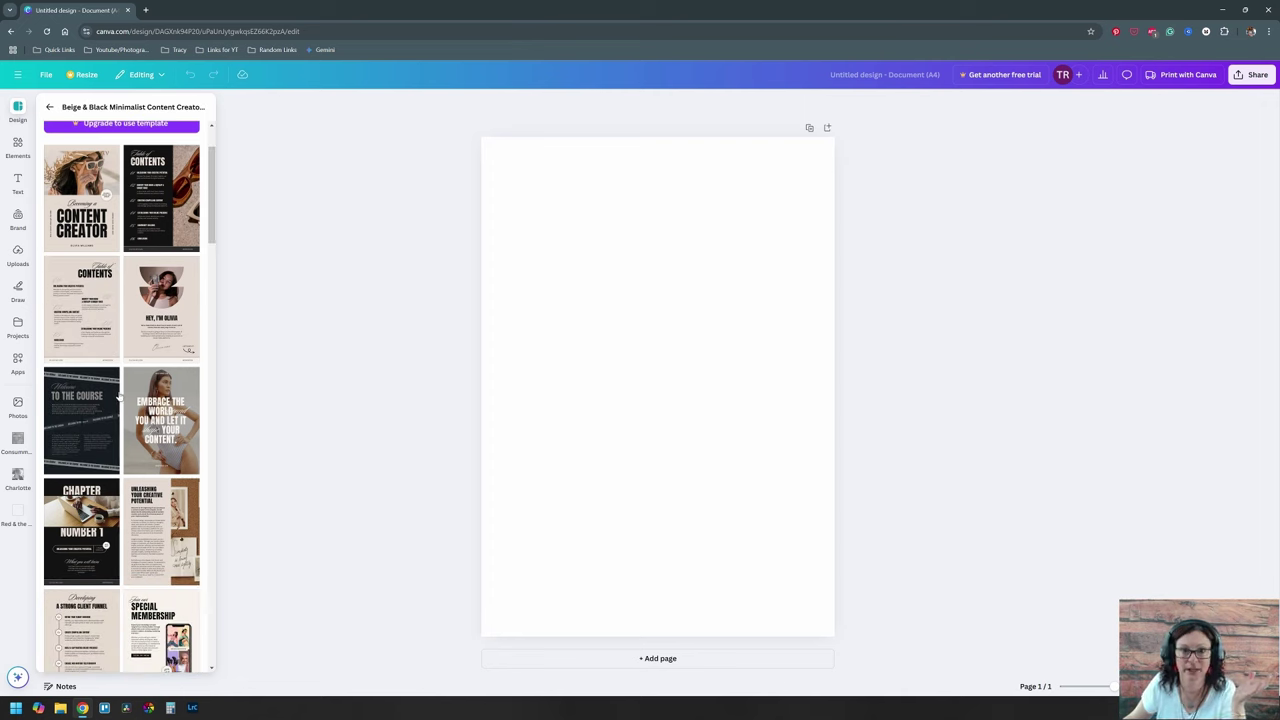
pyautogui.scroll(-2, 173, 248)
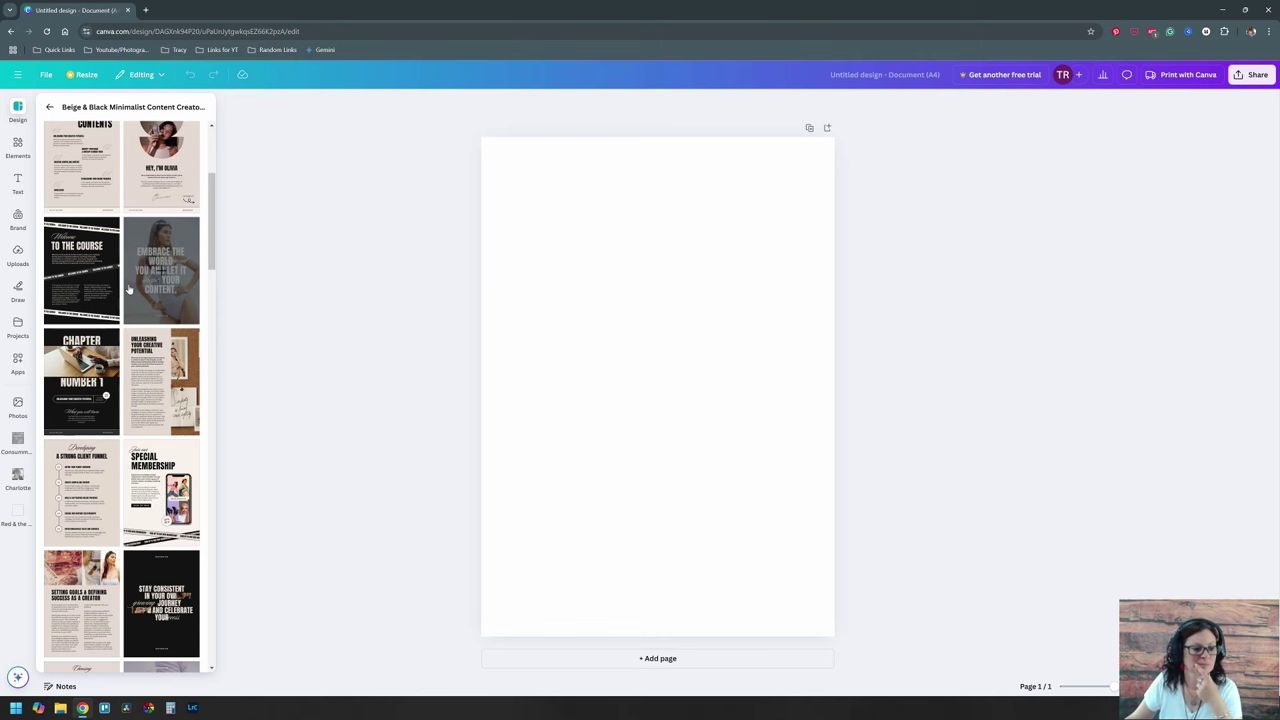
pyautogui.scroll(-3, 128, 289)
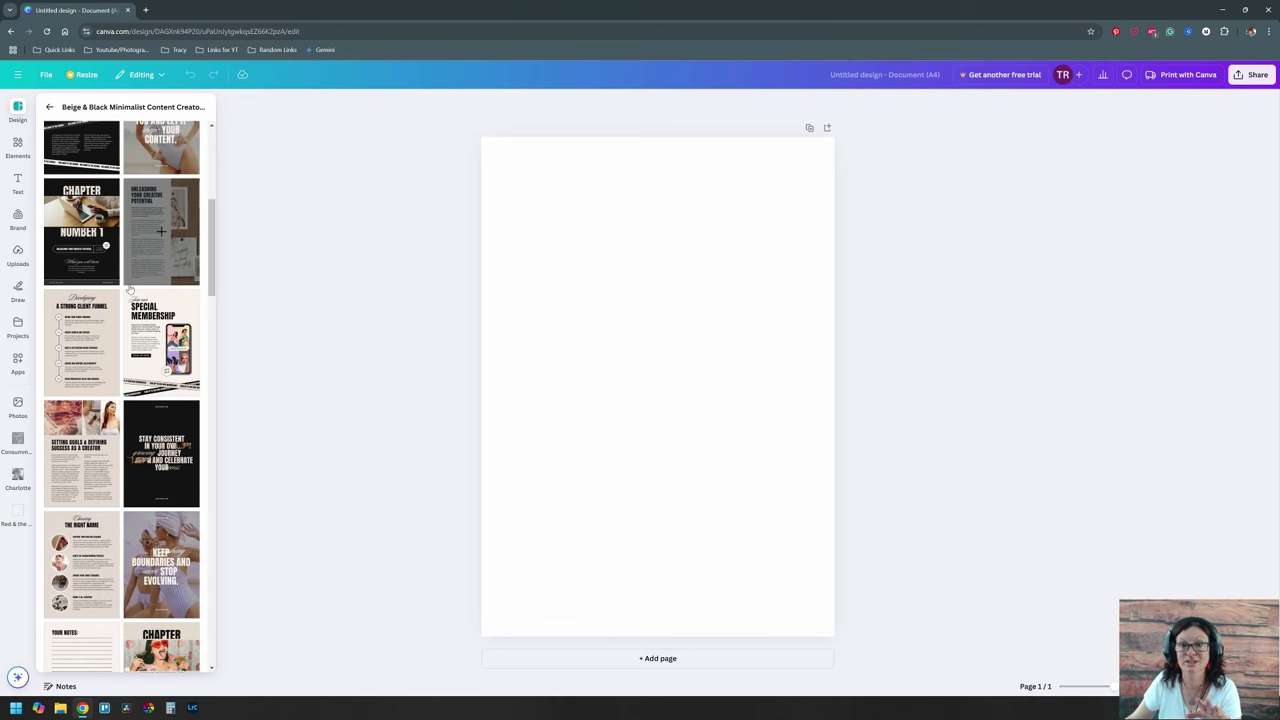
pyautogui.scroll(-3, 128, 288)
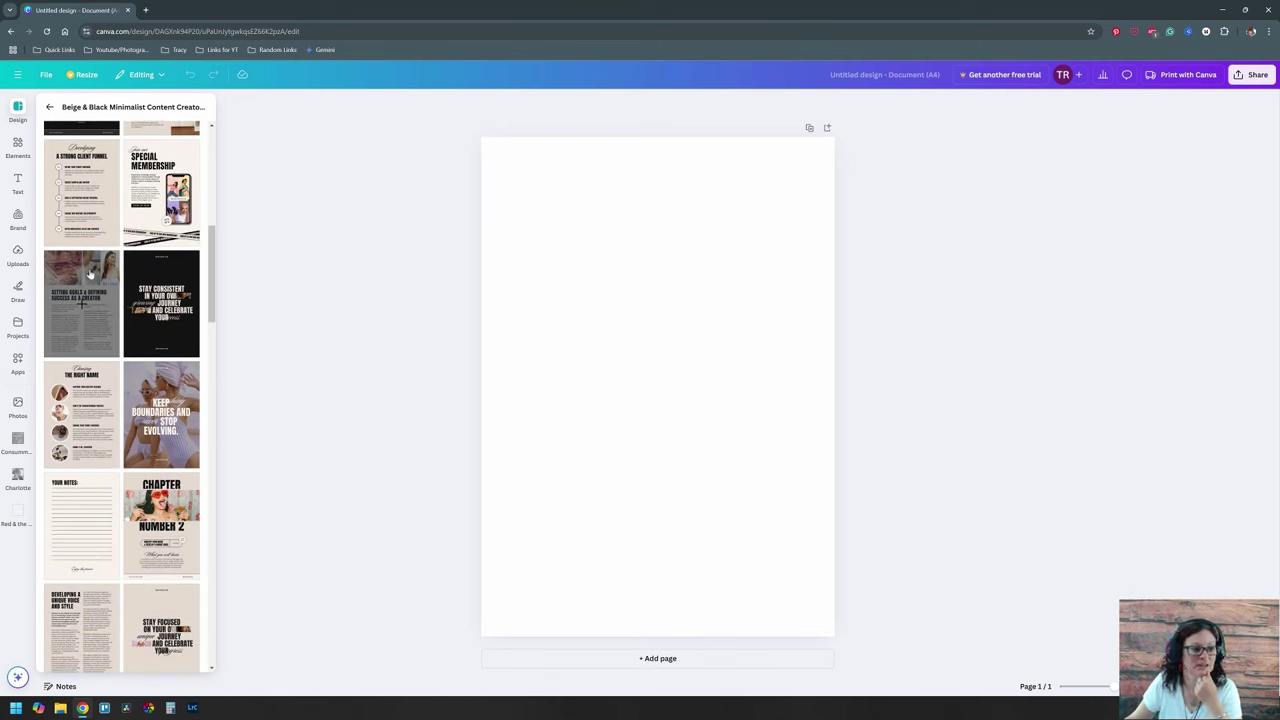
pyautogui.scroll(-3, 128, 344)
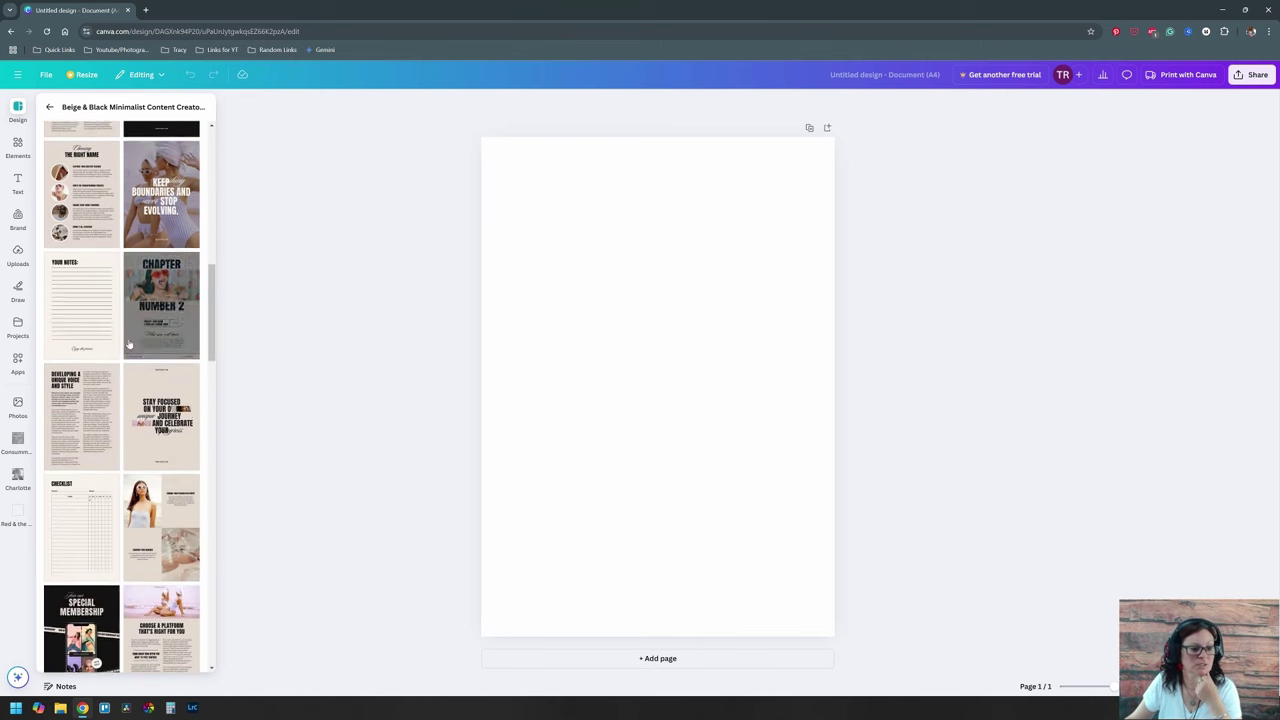
pyautogui.scroll(-5, 128, 344)
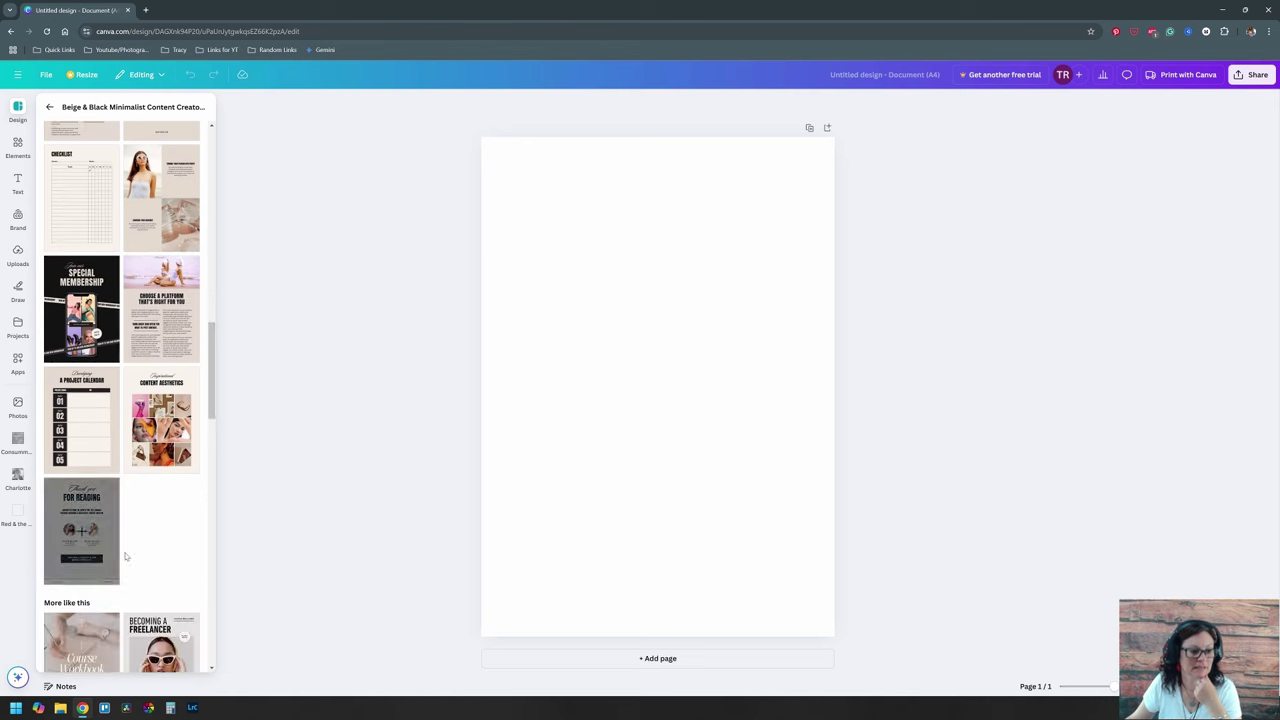
pyautogui.scroll(-4, 160, 345)
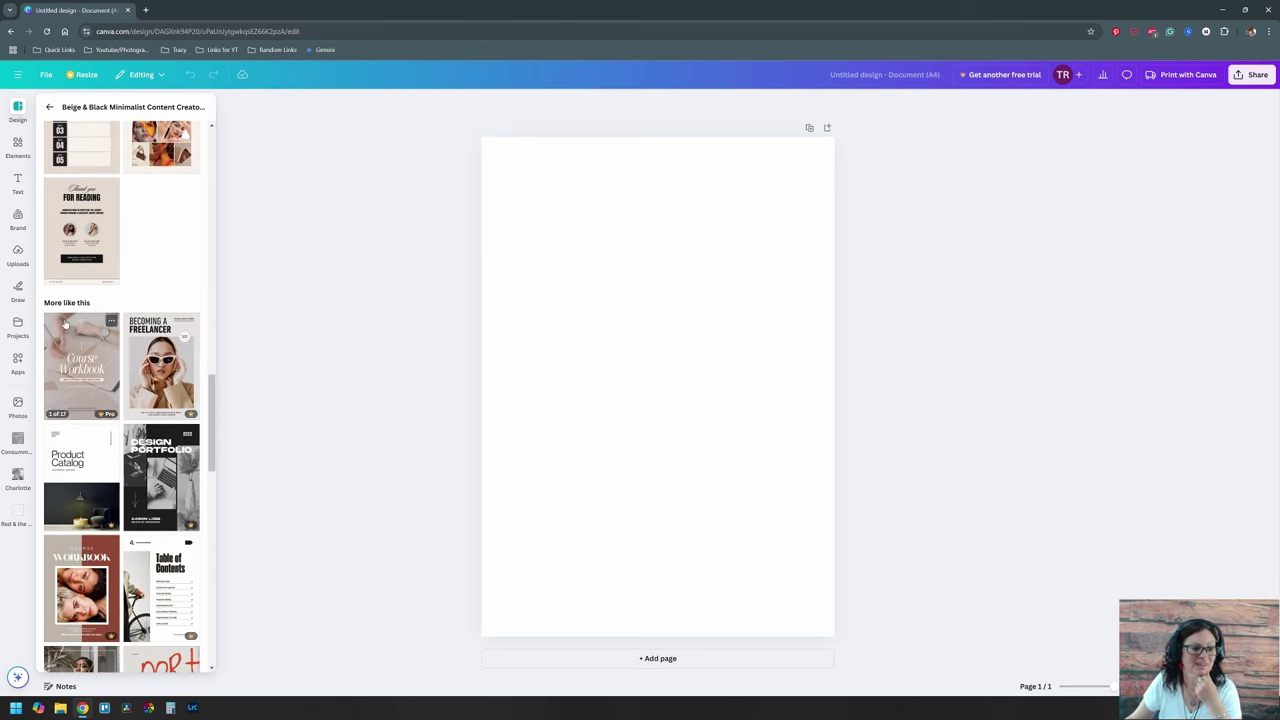
pyautogui.scroll(-3, 157, 247)
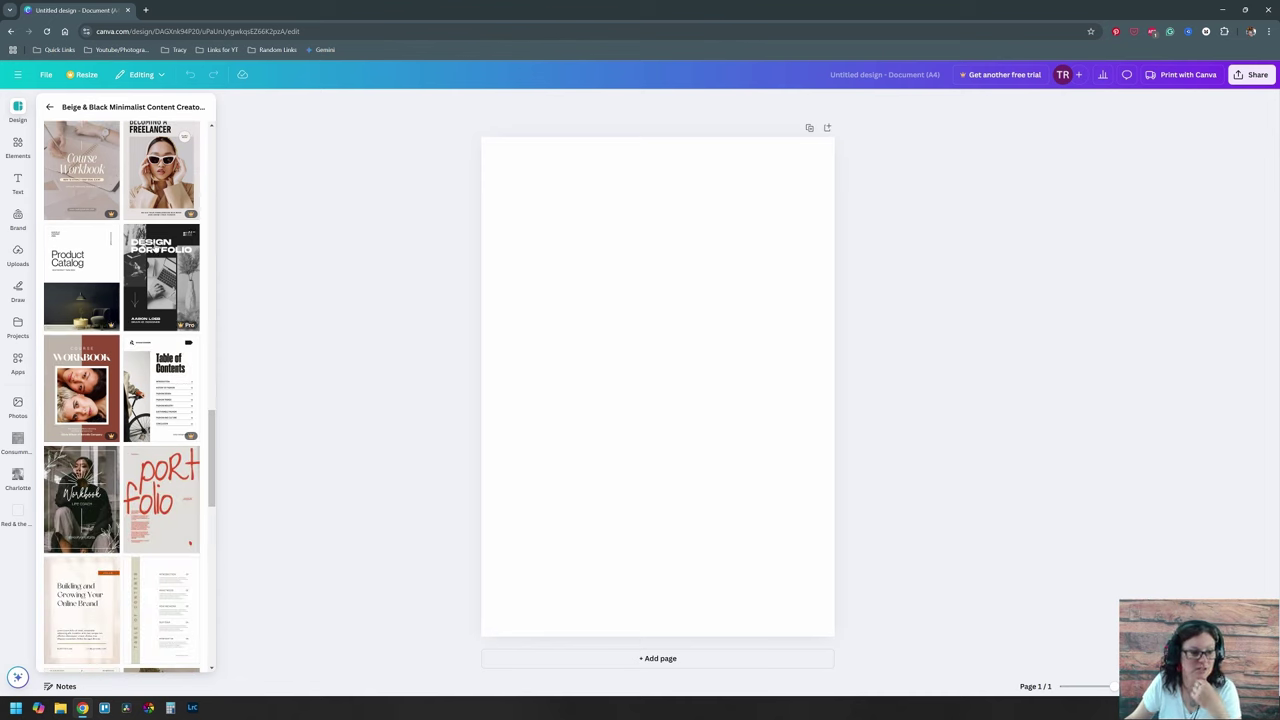
pyautogui.scroll(-2, 157, 314)
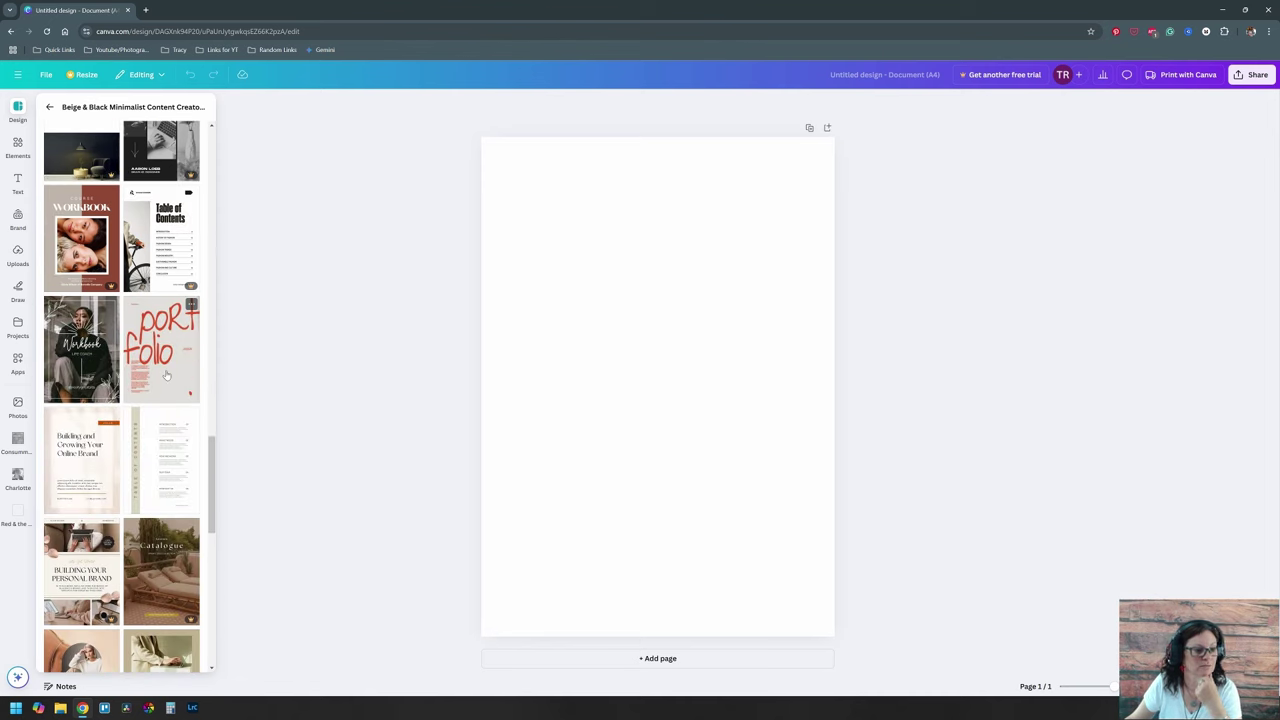
# Step: Open the White Simple Life Coach Workbook Document template and apply only its cover page to the blank page
pyautogui.click(103, 379)
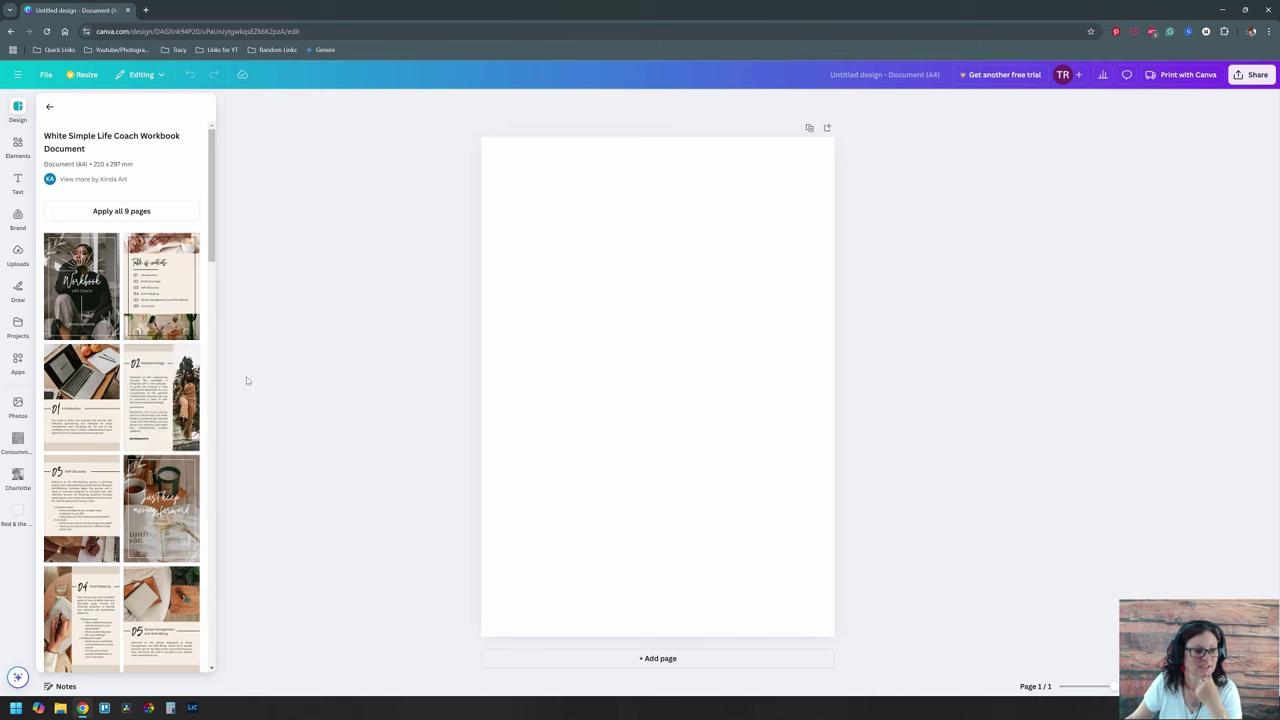
pyautogui.scroll(-2, 208, 404)
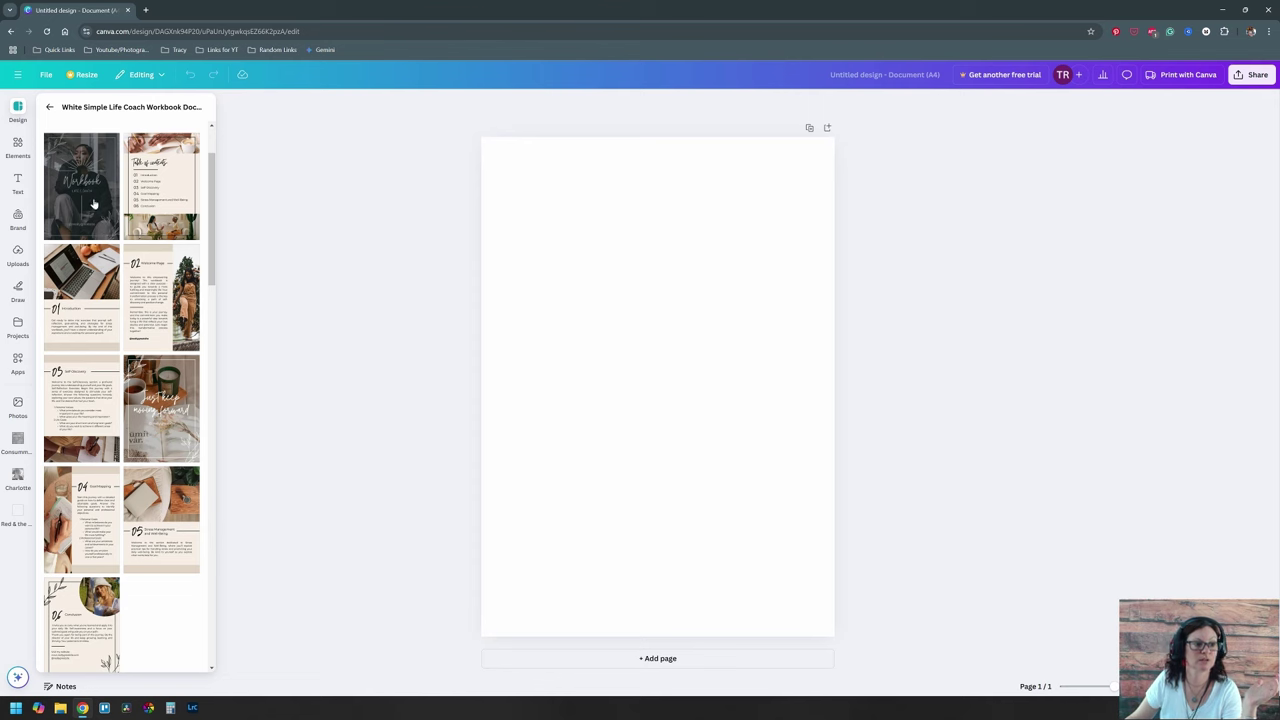
pyautogui.click(100, 200)
pyautogui.click(747, 385)
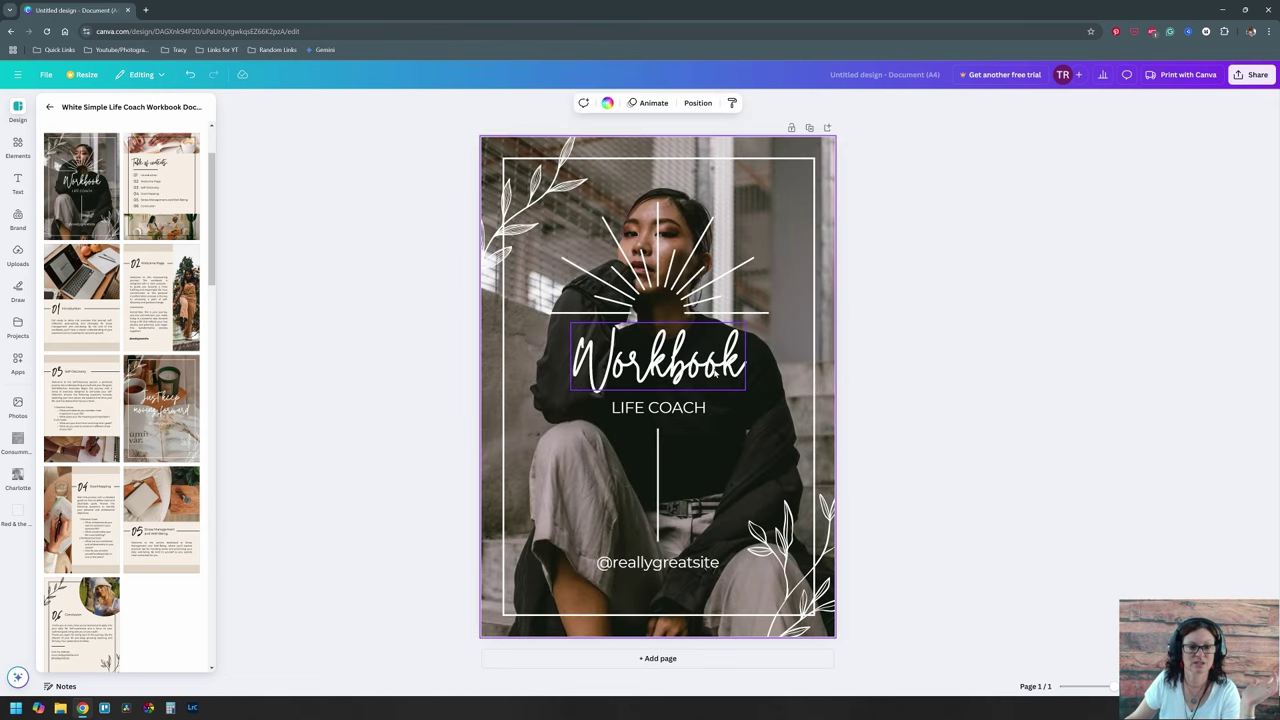
# Step: Change the font of the cover's "Workbook" title to Extenda 50 Mega
pyautogui.click(710, 365)
pyautogui.doubleClick(708, 366)
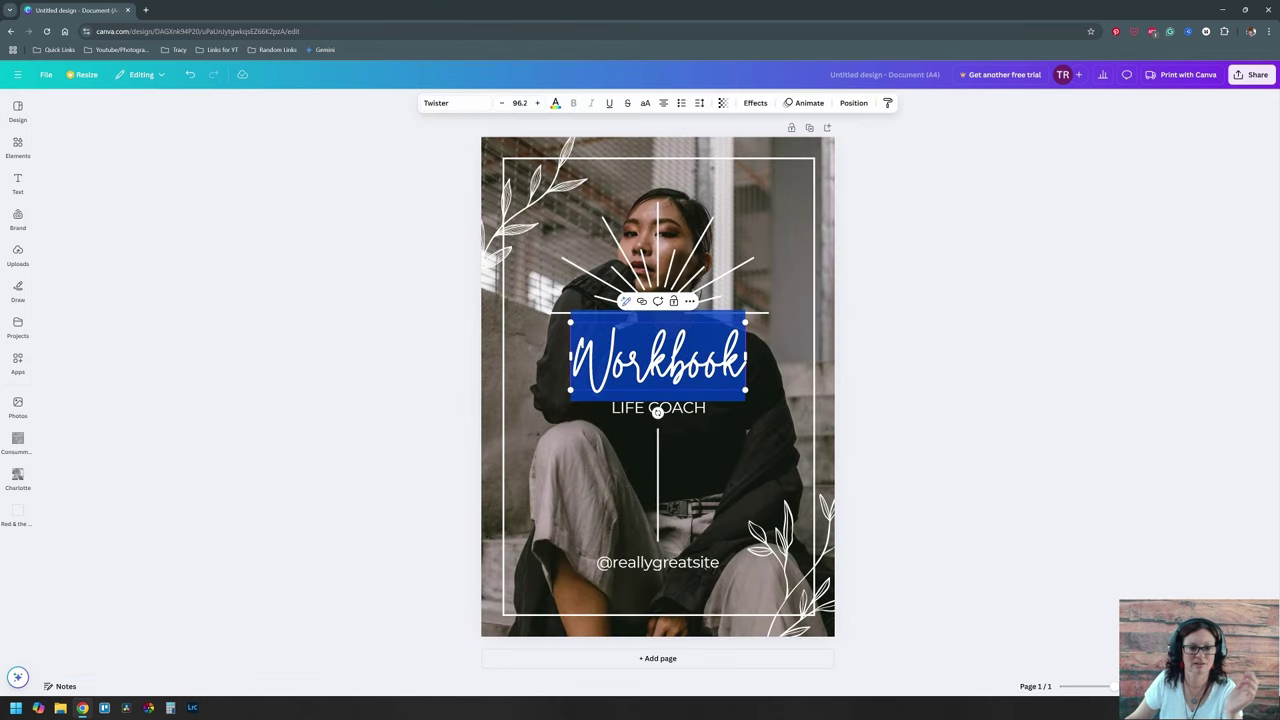
pyautogui.click(465, 104)
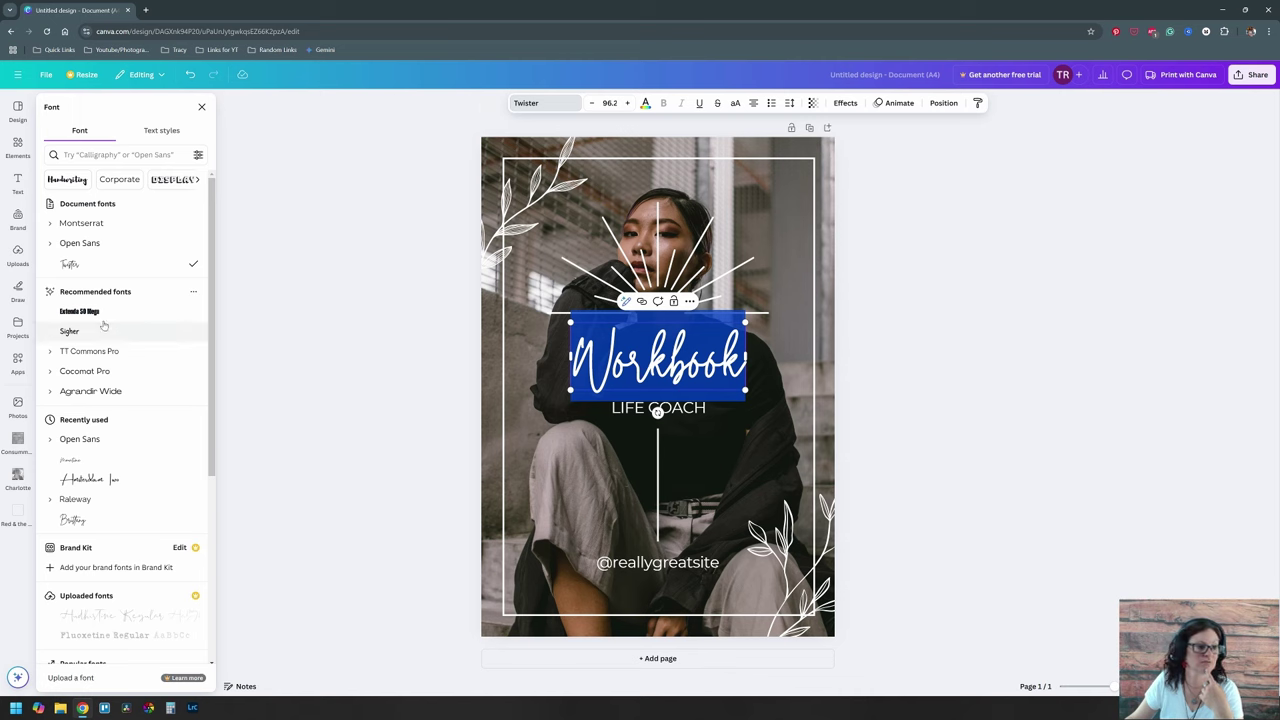
pyautogui.click(80, 311)
pyautogui.click(397, 364)
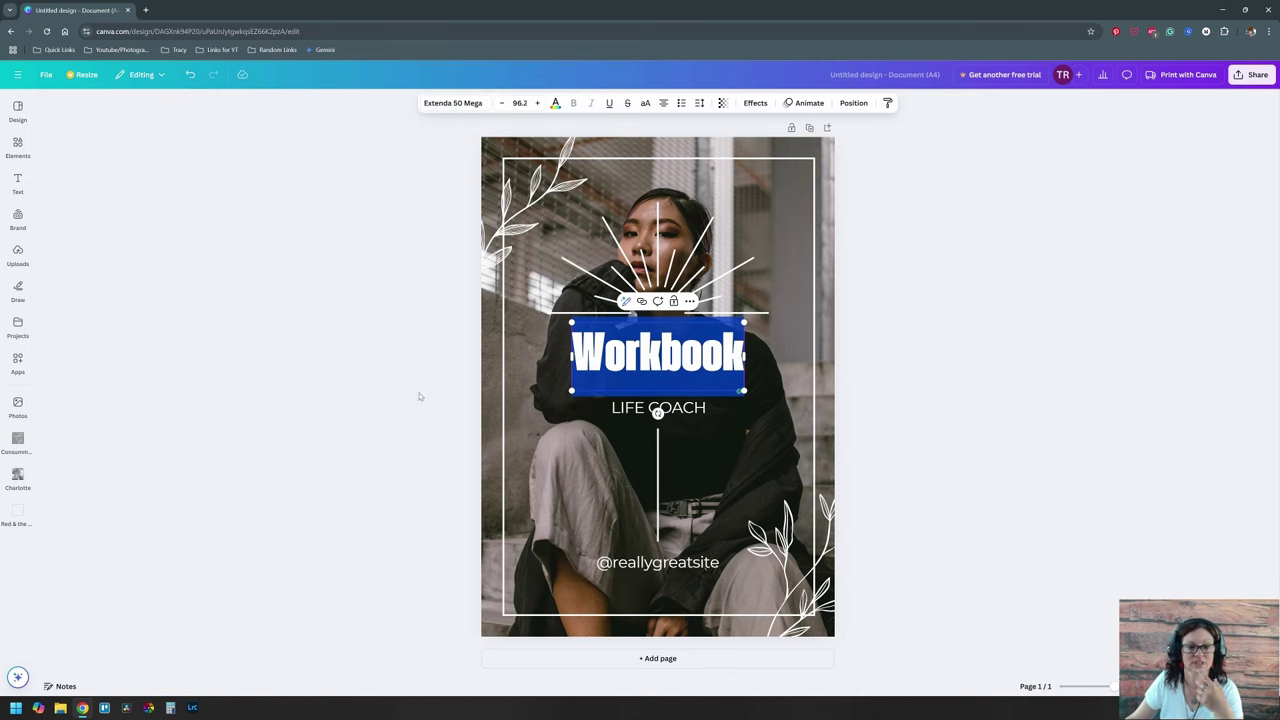
pyautogui.click(902, 403)
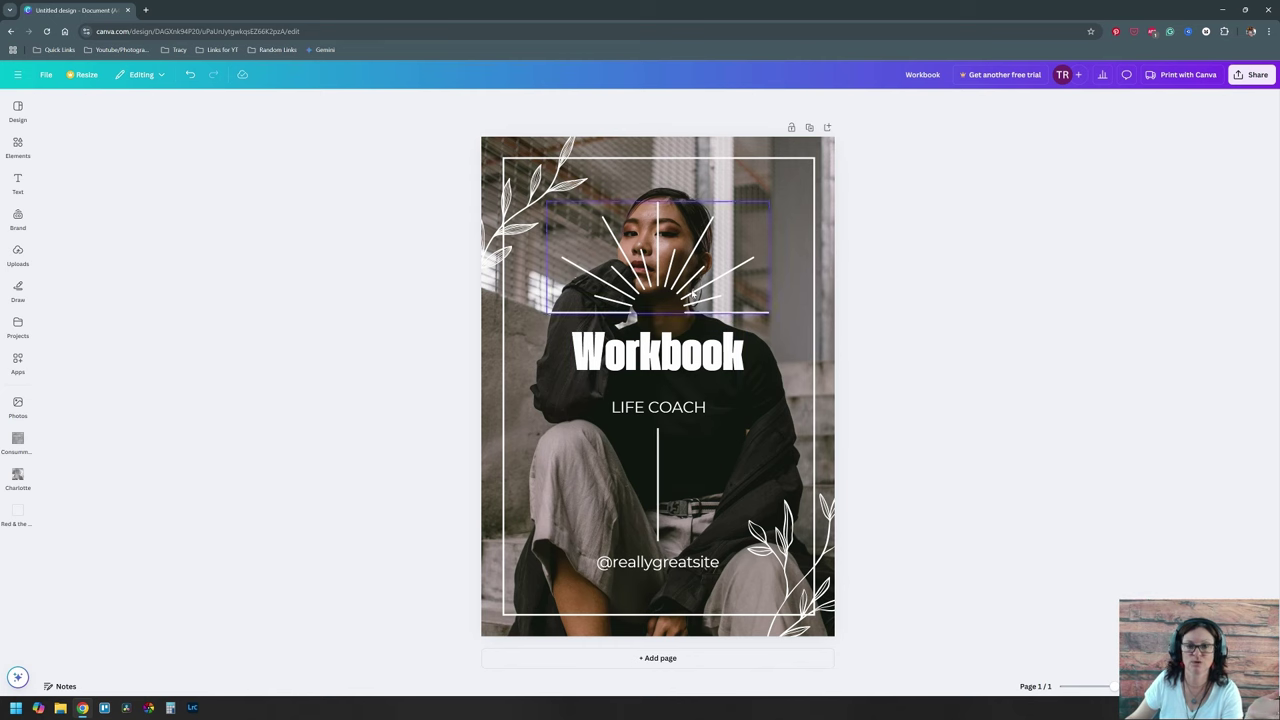
# Step: Add a second page and apply the Table of contents layout from the White Simple Life Coach Workbook Document template to it
pyautogui.click(658, 658)
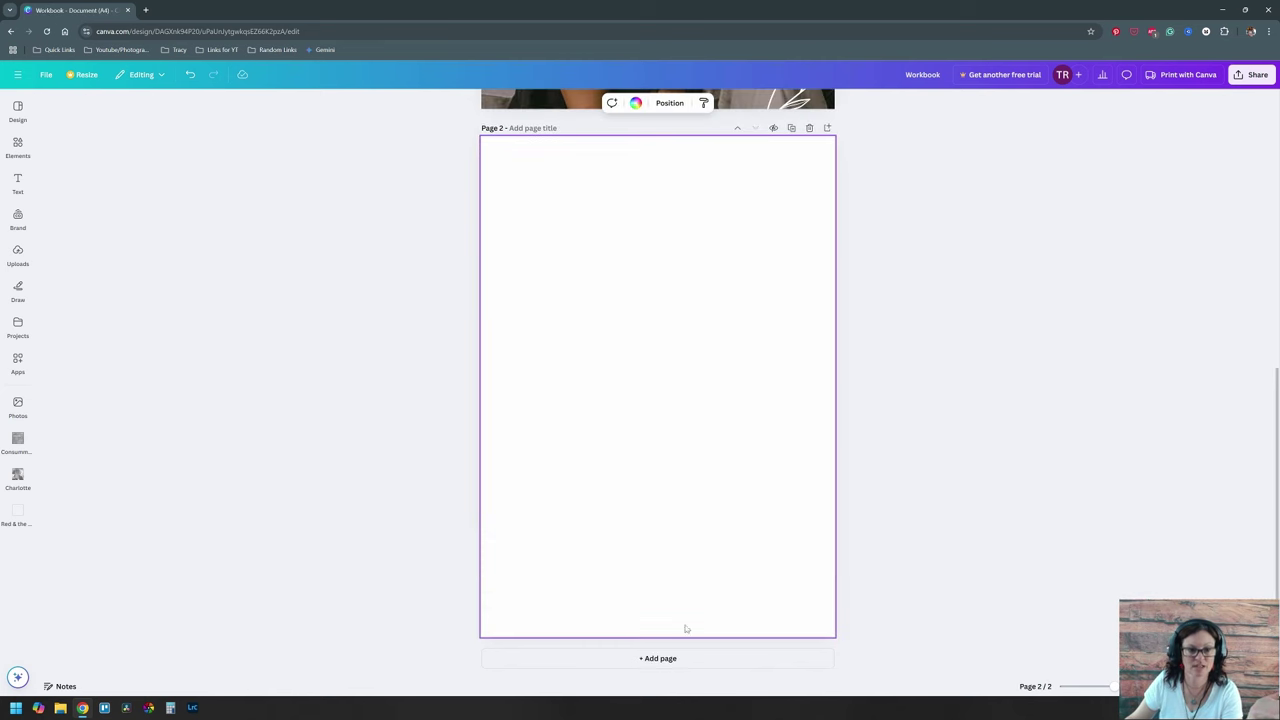
pyautogui.click(17, 110)
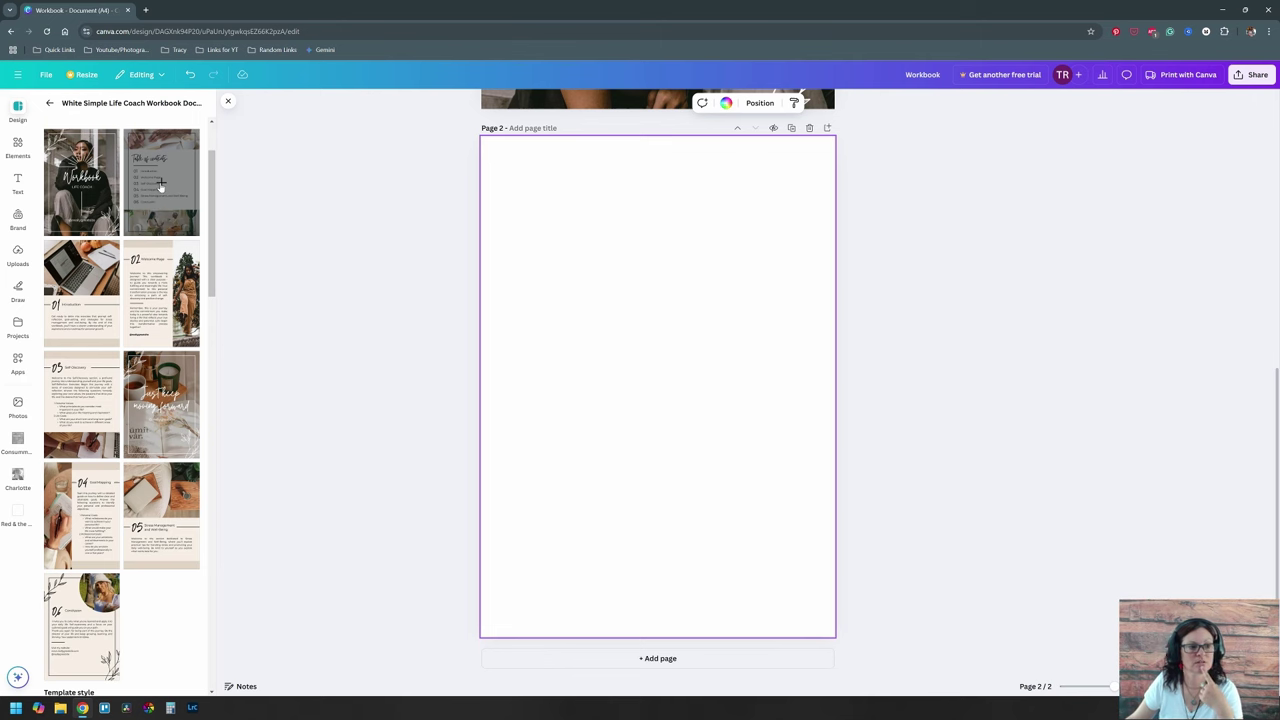
pyautogui.click(160, 185)
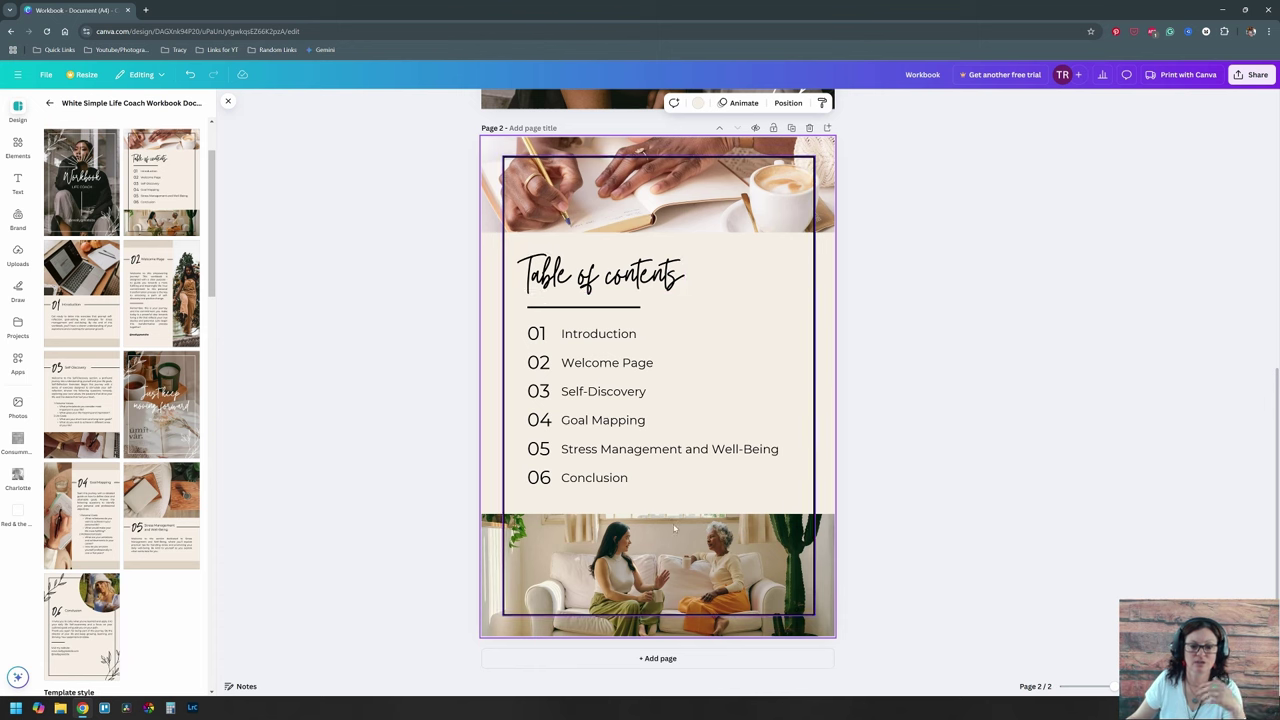
# Step: Enlarge the upper photo on the Table of contents page slightly and replace it with the trending photo of a festive dinner table
pyautogui.scroll(3, 731, 512)
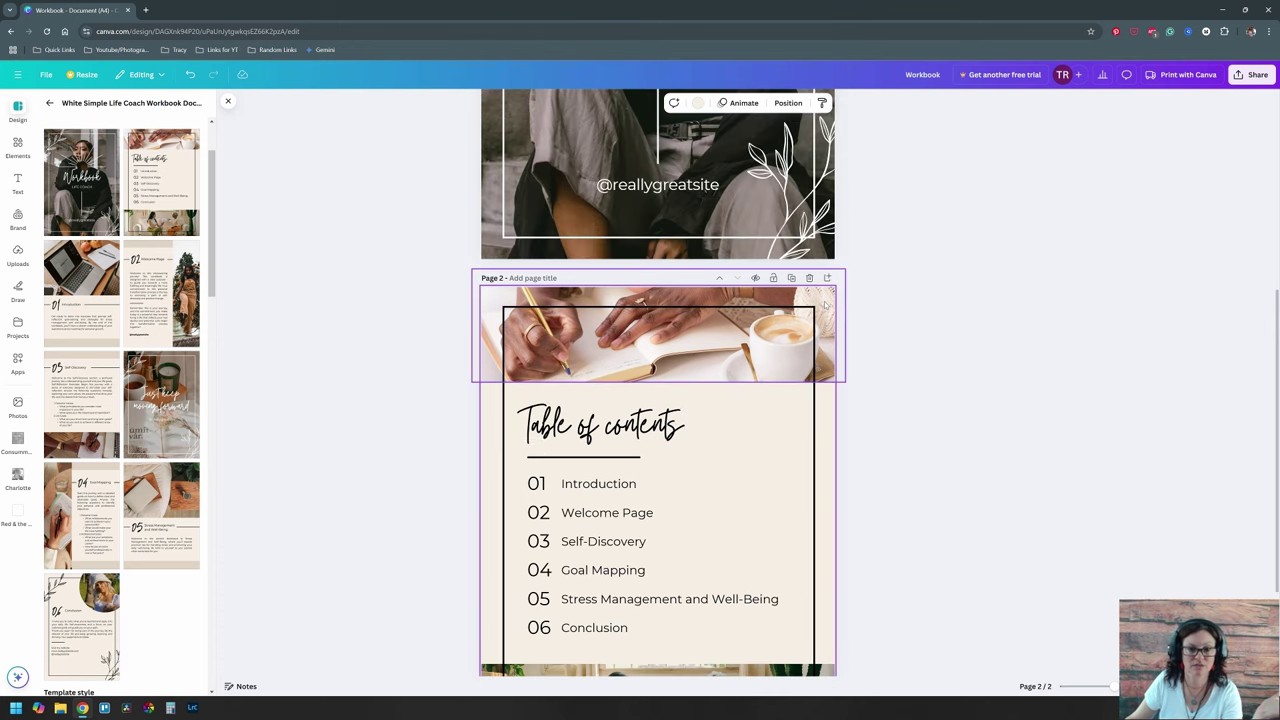
pyautogui.moveTo(823, 304)
pyautogui.mouseDown()
pyautogui.moveTo(863, 343)
pyautogui.moveTo(826, 391)
pyautogui.moveTo(869, 356)
pyautogui.moveTo(847, 306)
pyautogui.moveTo(835, 312)
pyautogui.mouseUp()
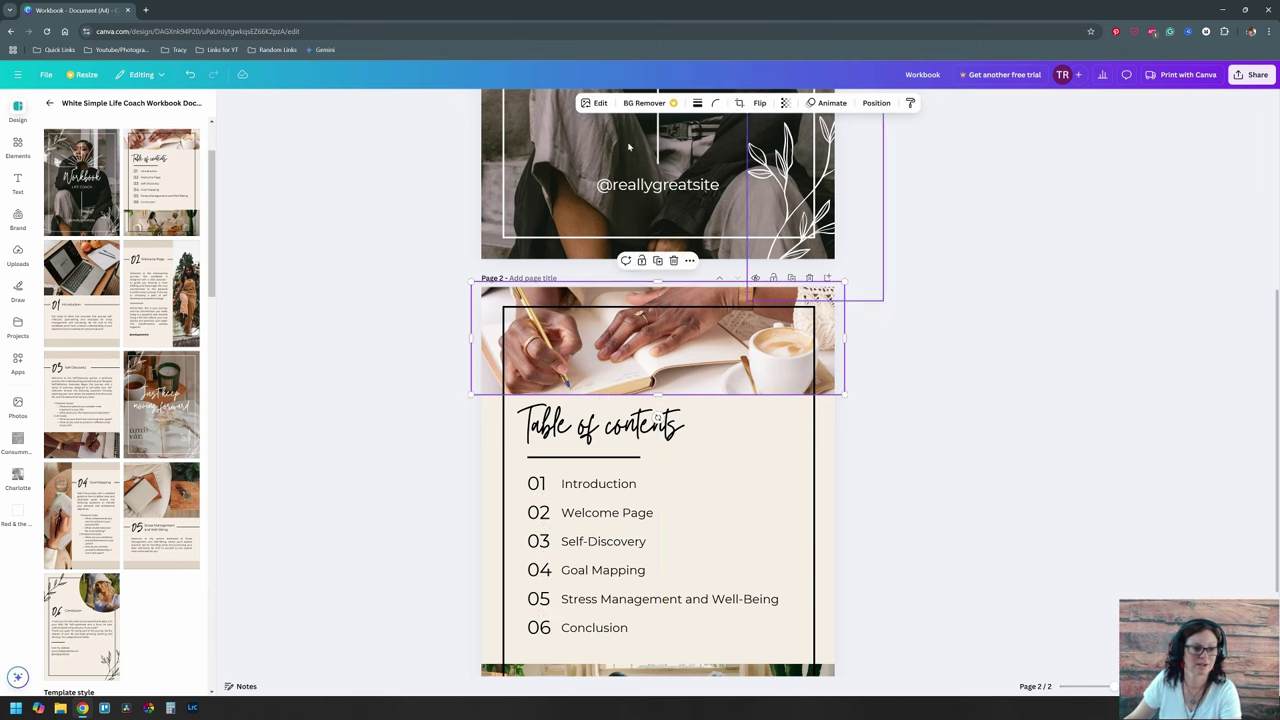
pyautogui.click(16, 146)
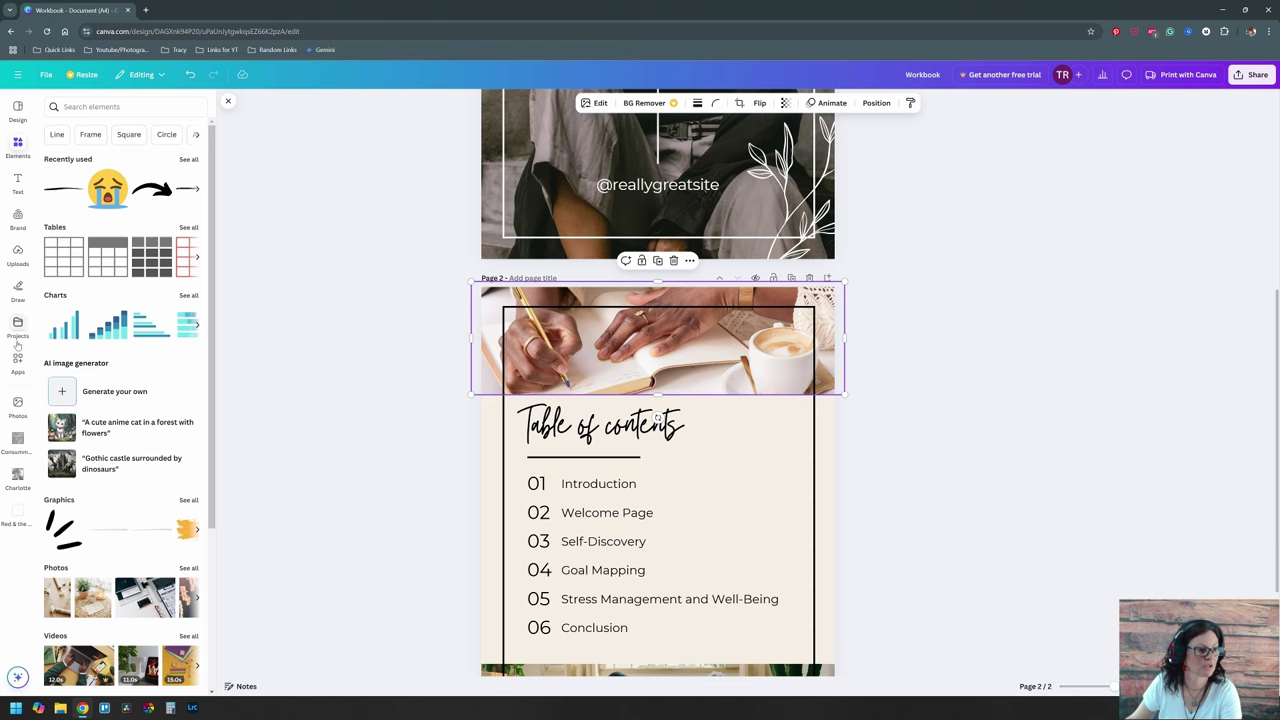
pyautogui.click(17, 404)
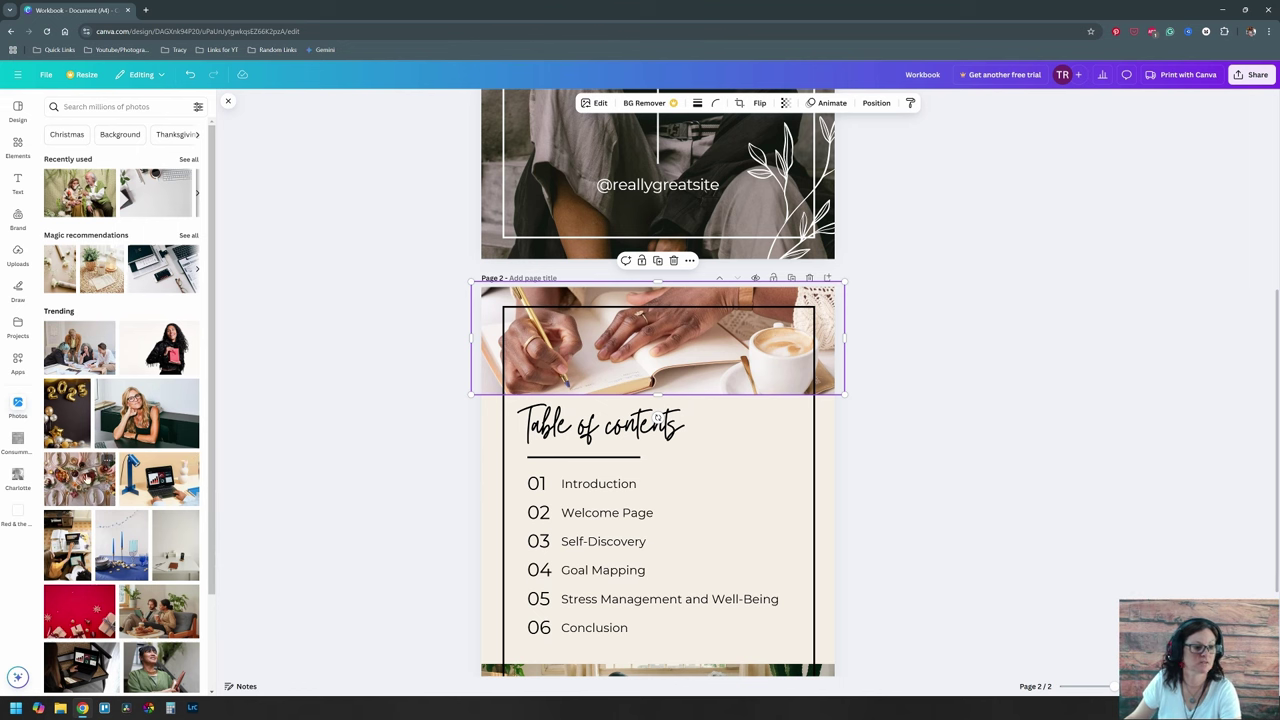
pyautogui.moveTo(76, 488); pyautogui.dragTo(505, 340)
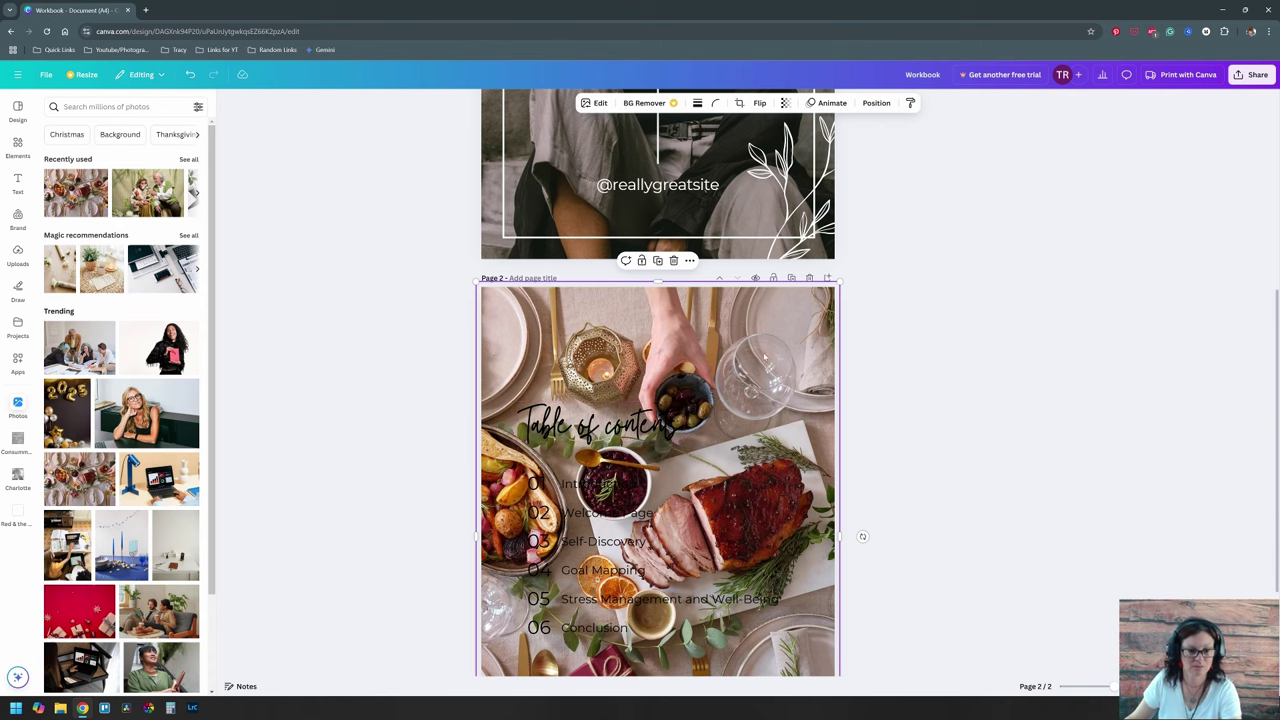
pyautogui.hotkey('ctrl', 'z')
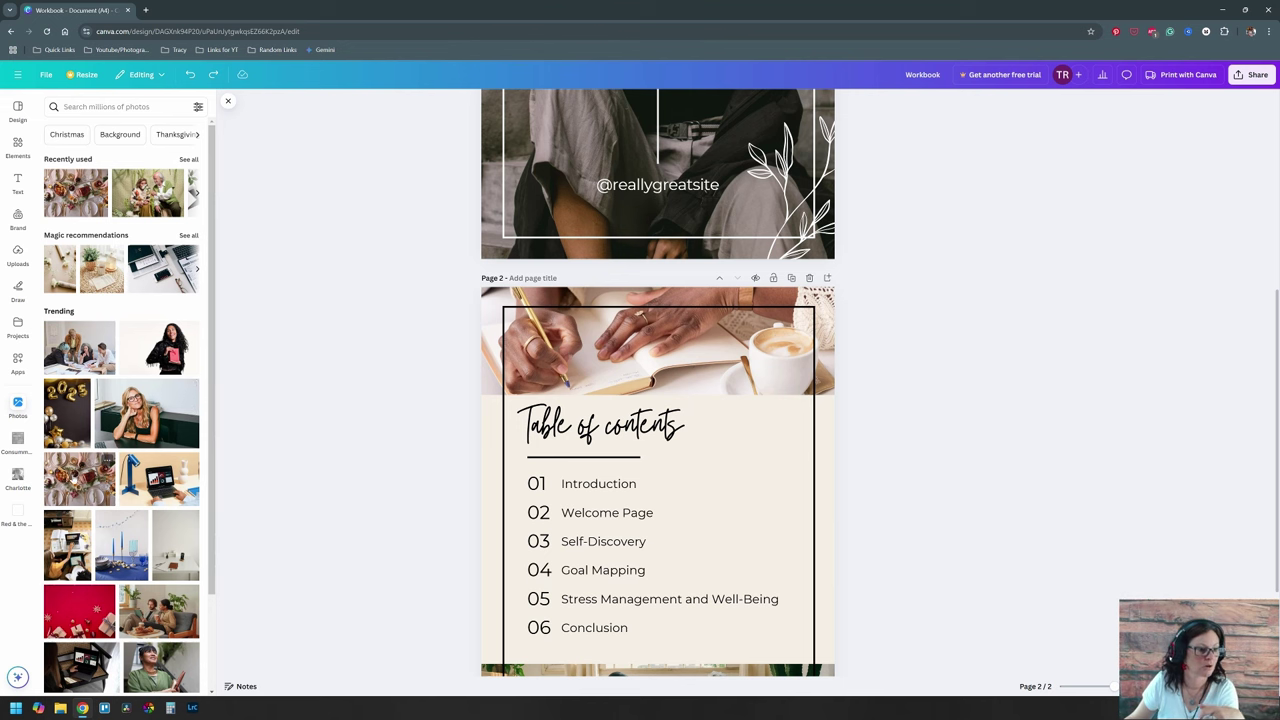
pyautogui.moveTo(75, 480); pyautogui.dragTo(518, 312)
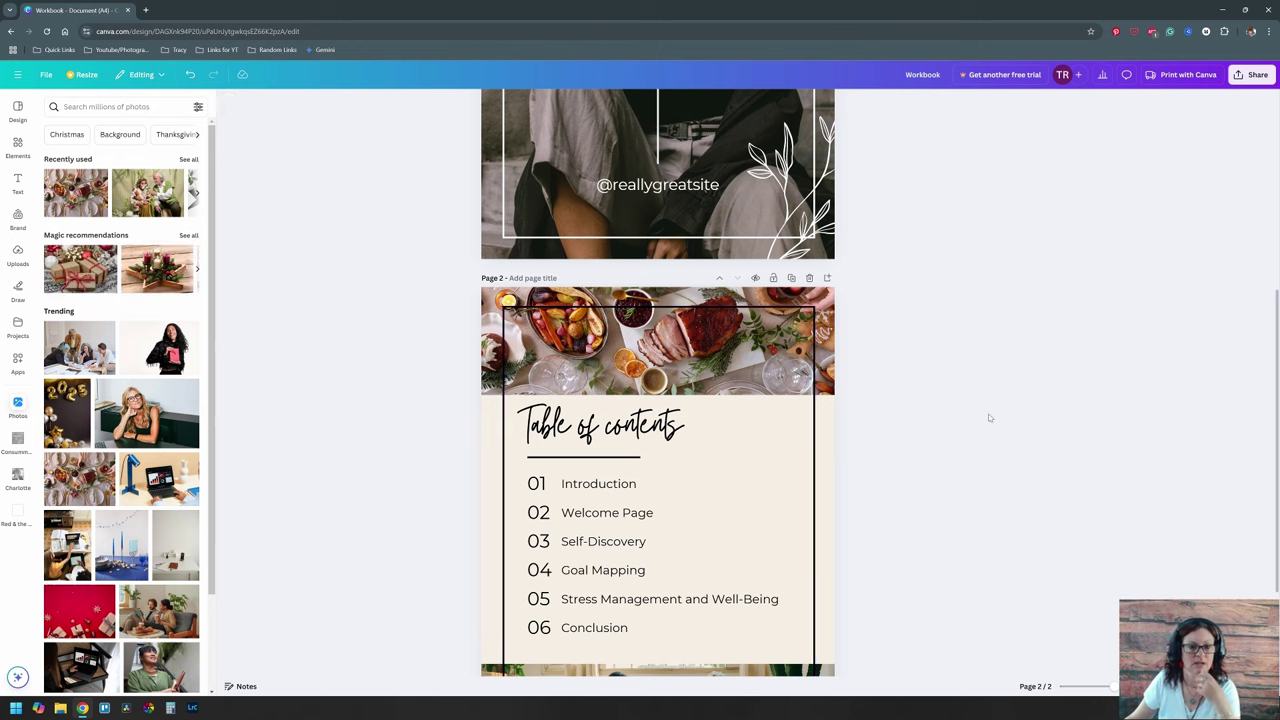
pyautogui.scroll(-3, 924, 441)
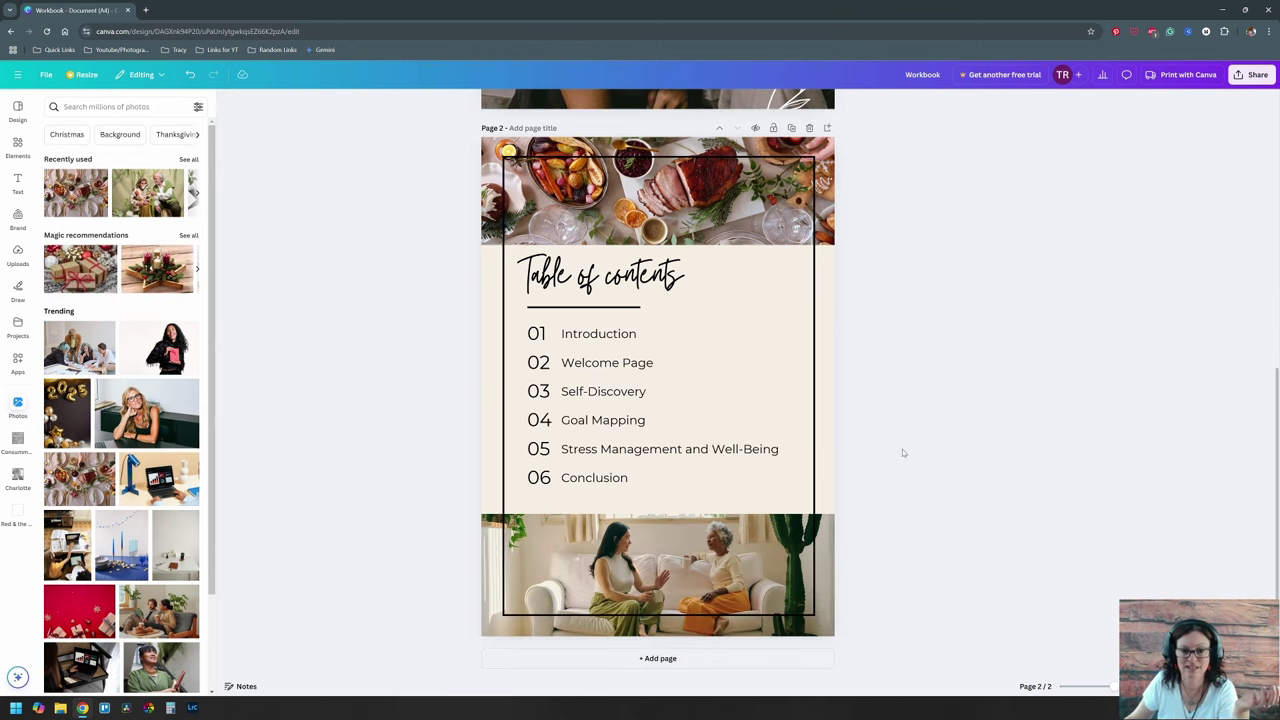
# Step: Shift the cover's background photo slightly to the left behind the Workbook title
pyautogui.scroll(5, 902, 449)
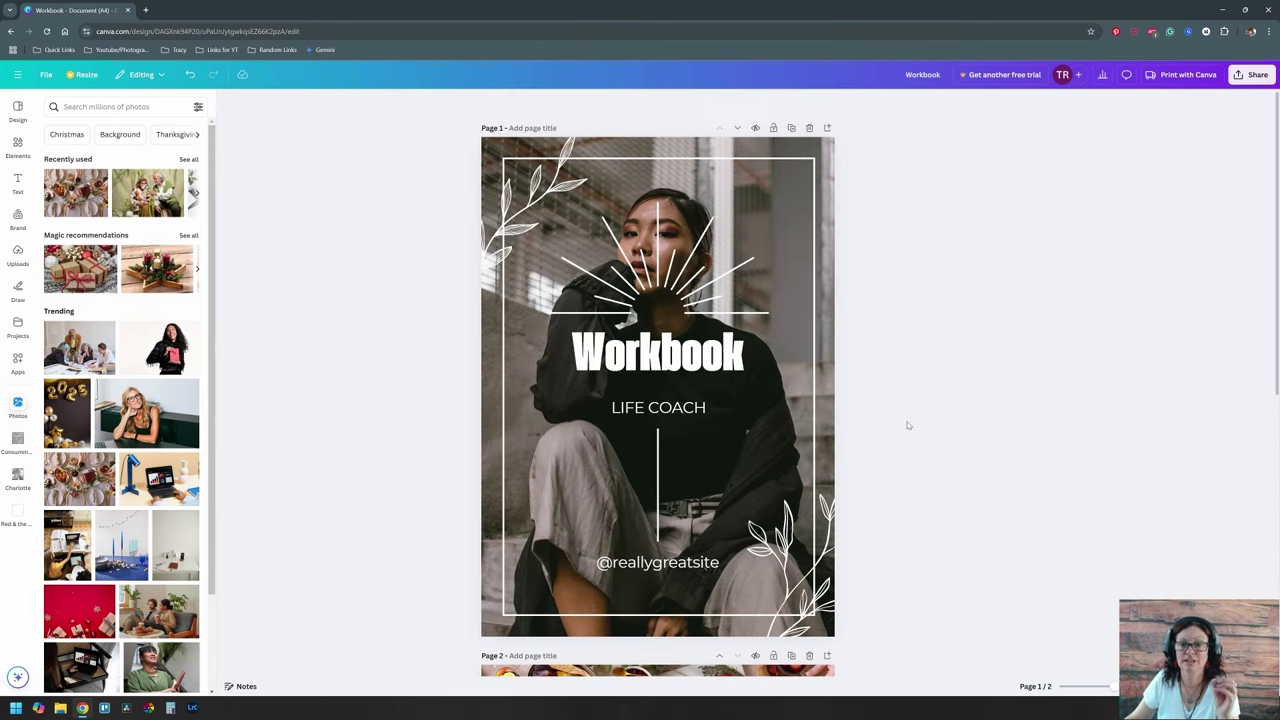
pyautogui.moveTo(834, 297)
pyautogui.mouseDown()
pyautogui.moveTo(877, 354)
pyautogui.moveTo(836, 300)
pyautogui.moveTo(857, 361)
pyautogui.moveTo(928, 335)
pyautogui.moveTo(849, 300)
pyautogui.moveTo(823, 306)
pyautogui.mouseUp()
pyautogui.click(826, 298)
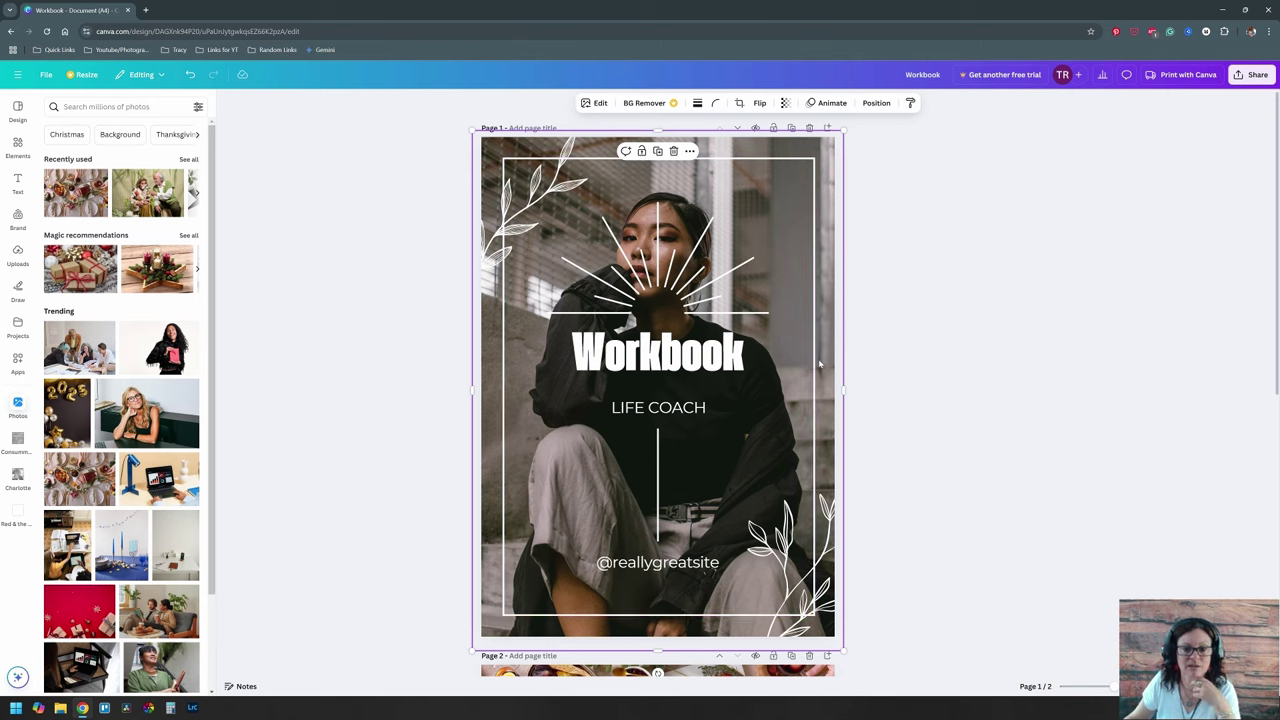
pyautogui.moveTo(826, 356); pyautogui.dragTo(821, 356)
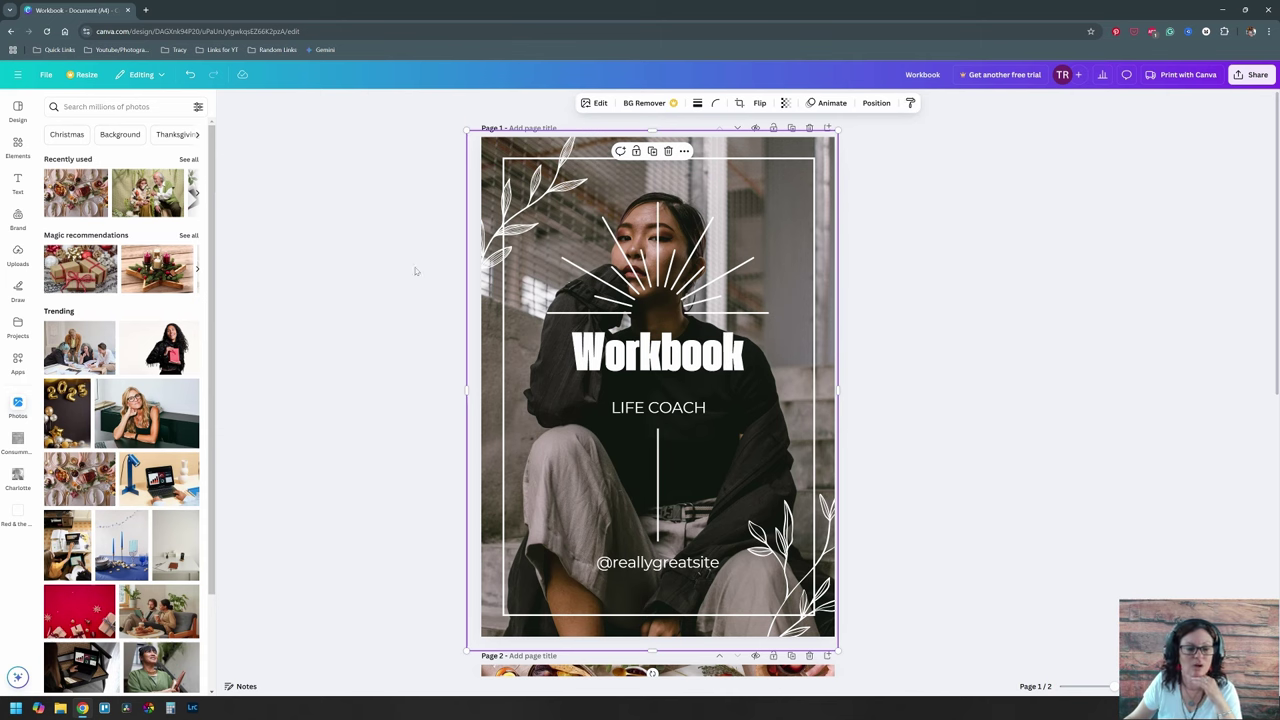
# Step: Delete all the elements from both the Workbook cover and the Table of contents page
pyautogui.moveTo(428, 193); pyautogui.dragTo(884, 650)
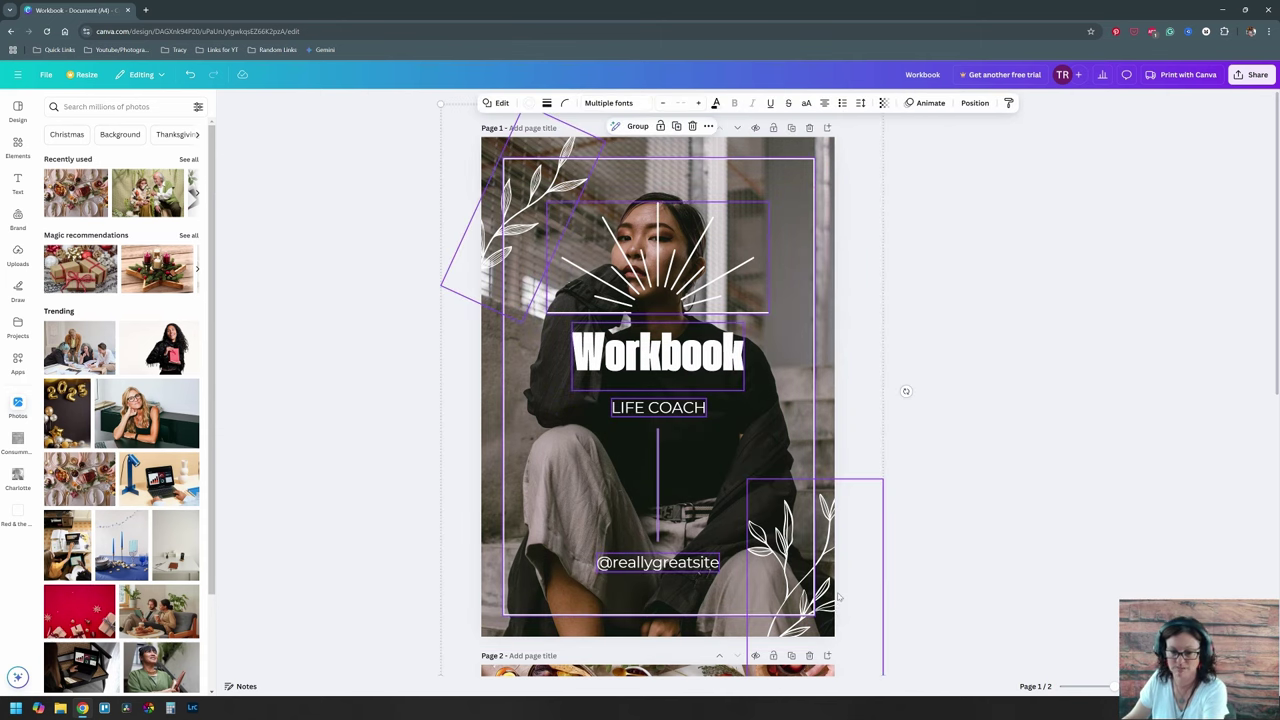
pyautogui.press('Delete')
pyautogui.scroll(-5, 702, 369)
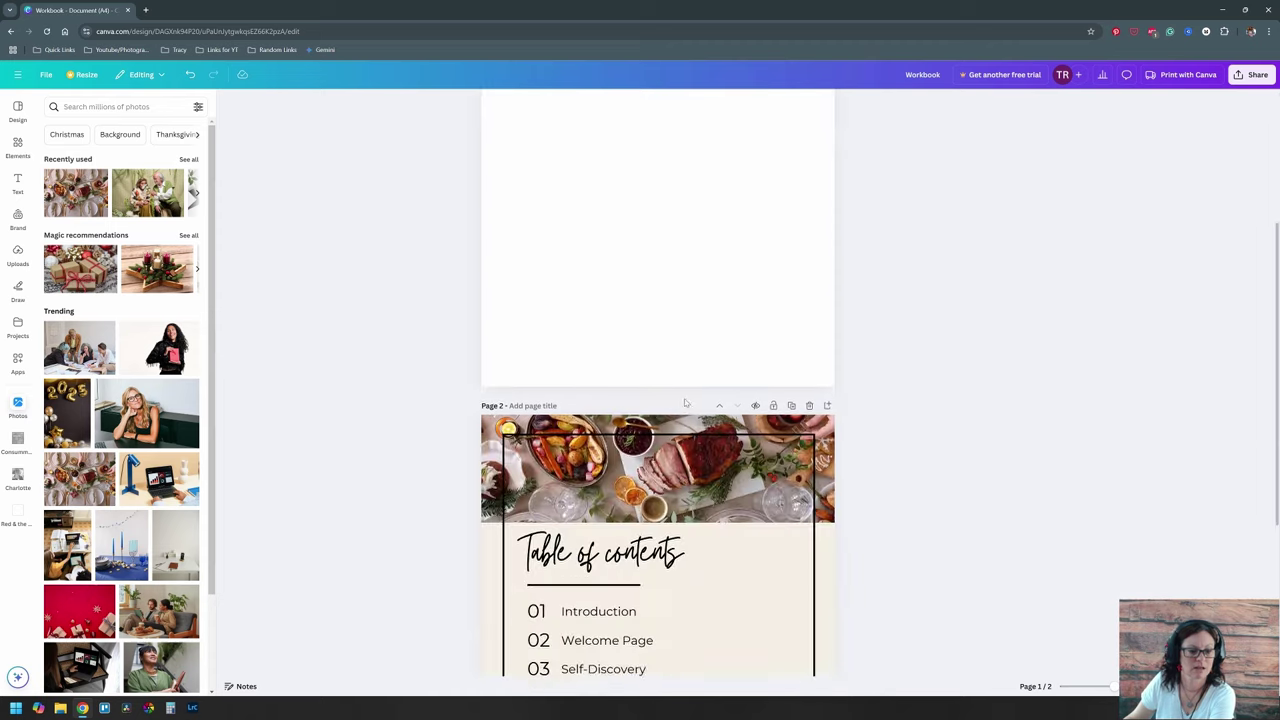
pyautogui.moveTo(412, 163); pyautogui.dragTo(886, 657)
pyautogui.press('Delete')
pyautogui.click(635, 357)
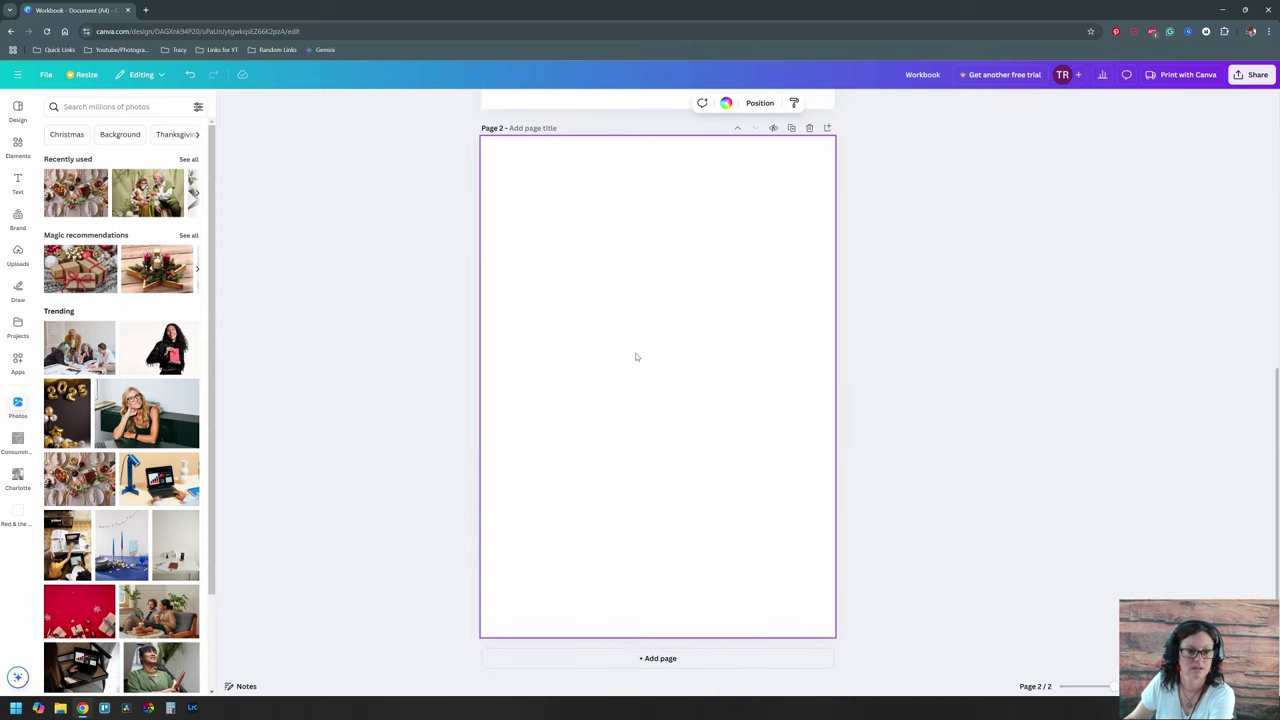
pyautogui.scroll(5, 635, 357)
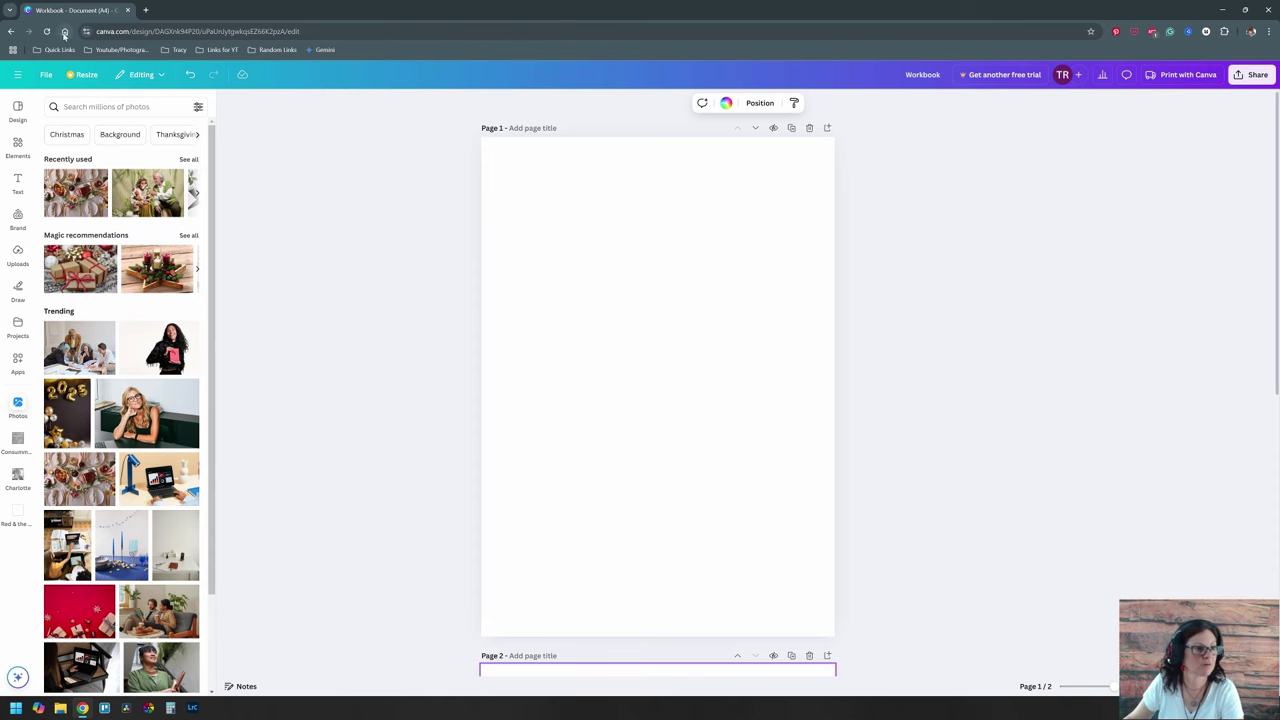
# Step: Open the recent design "Ideas for Digital PDF Photography guides free e-book" in a new browser tab
pyautogui.click(147, 11)
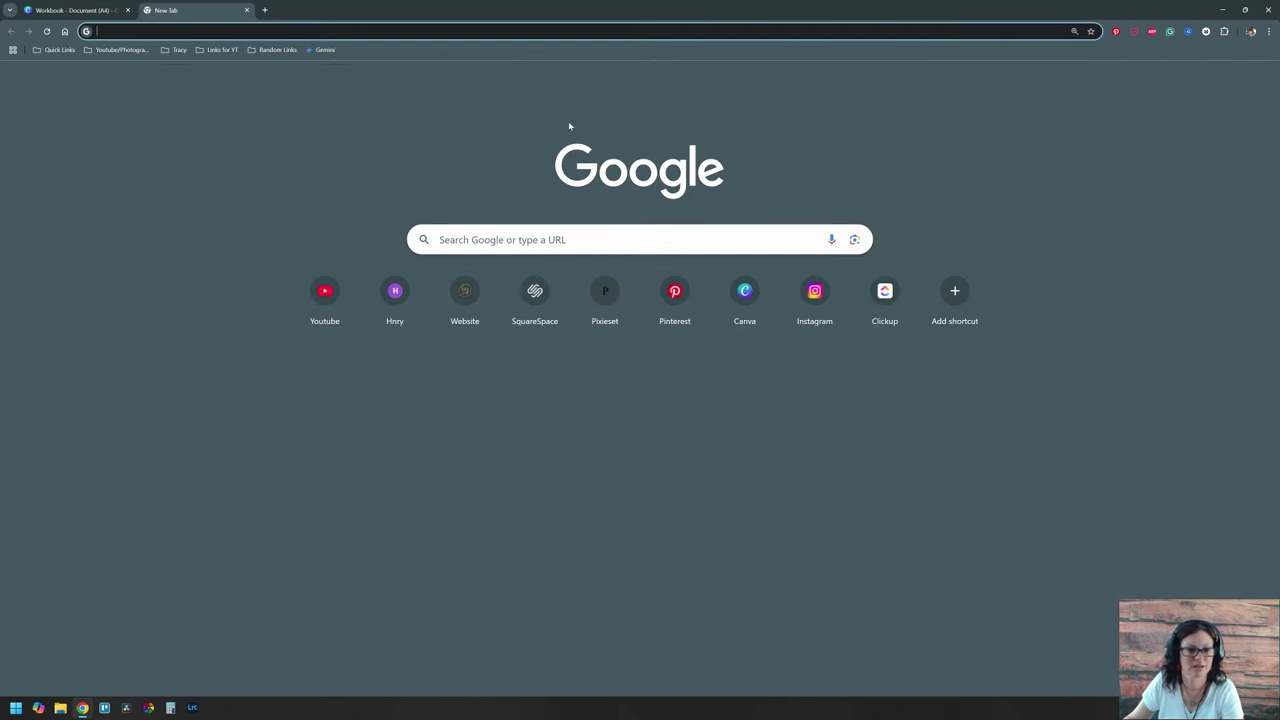
pyautogui.click(745, 291)
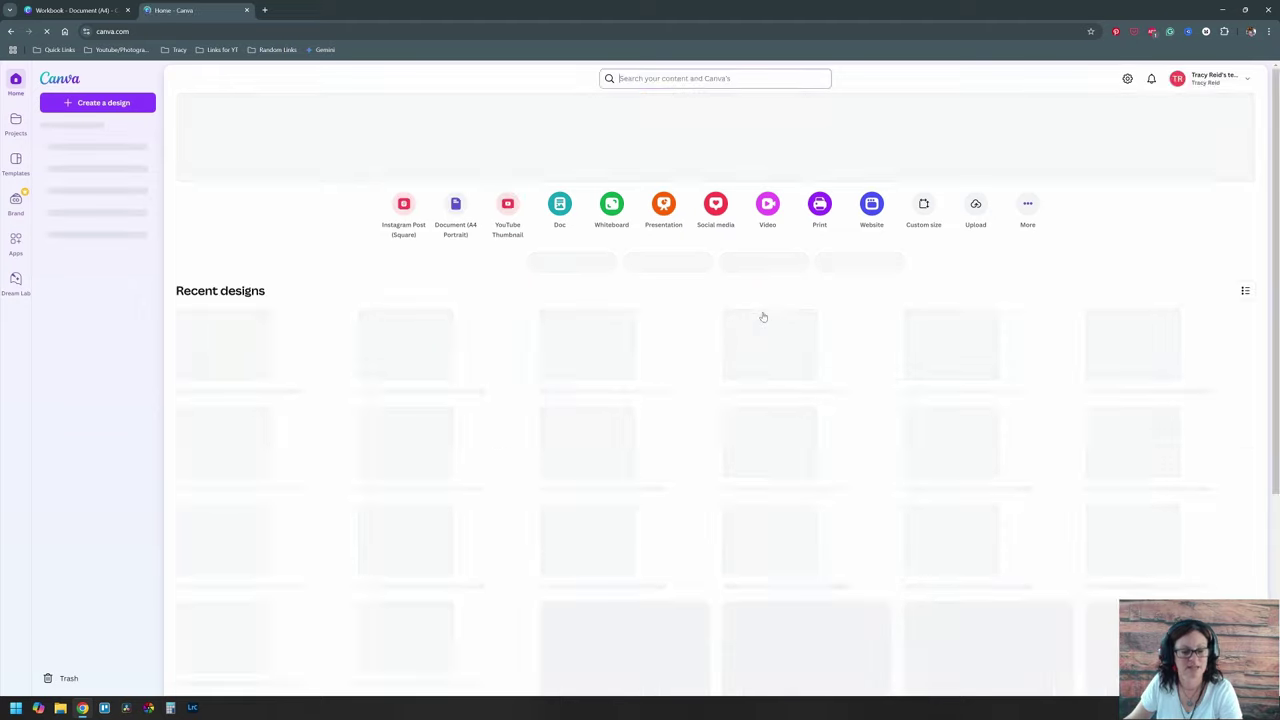
pyautogui.scroll(-3, 823, 395)
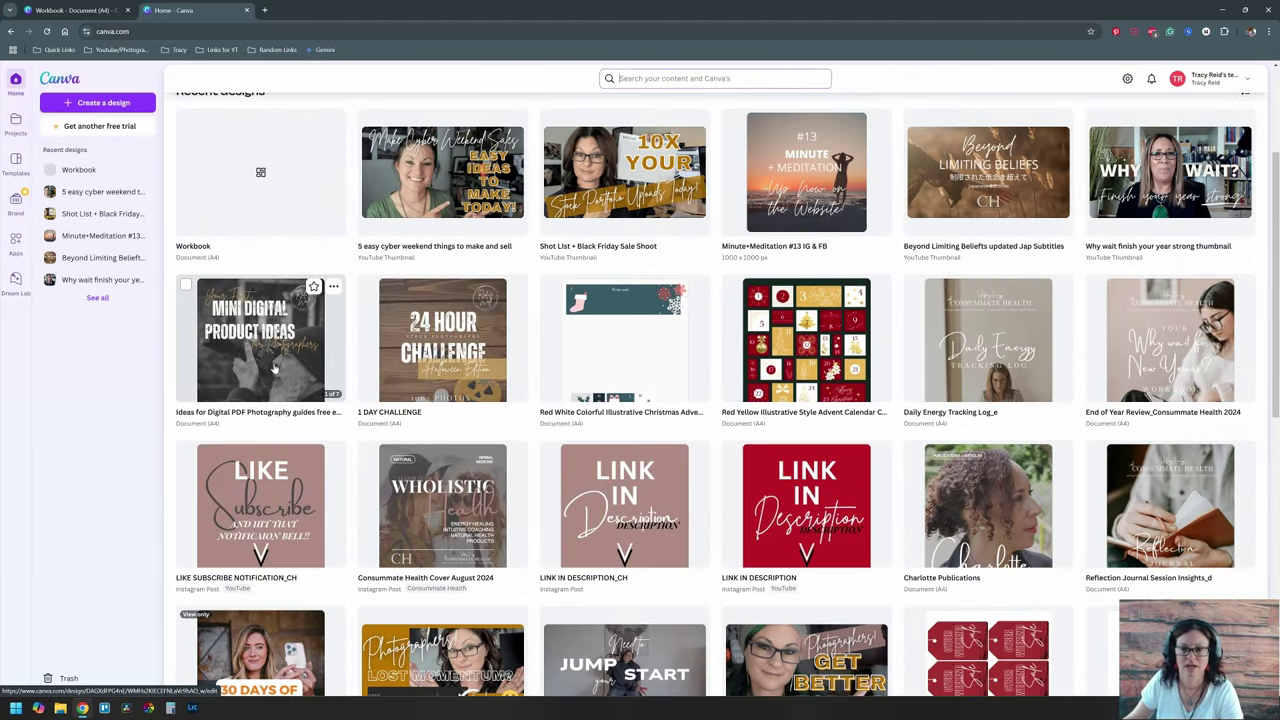
pyautogui.click(275, 368)
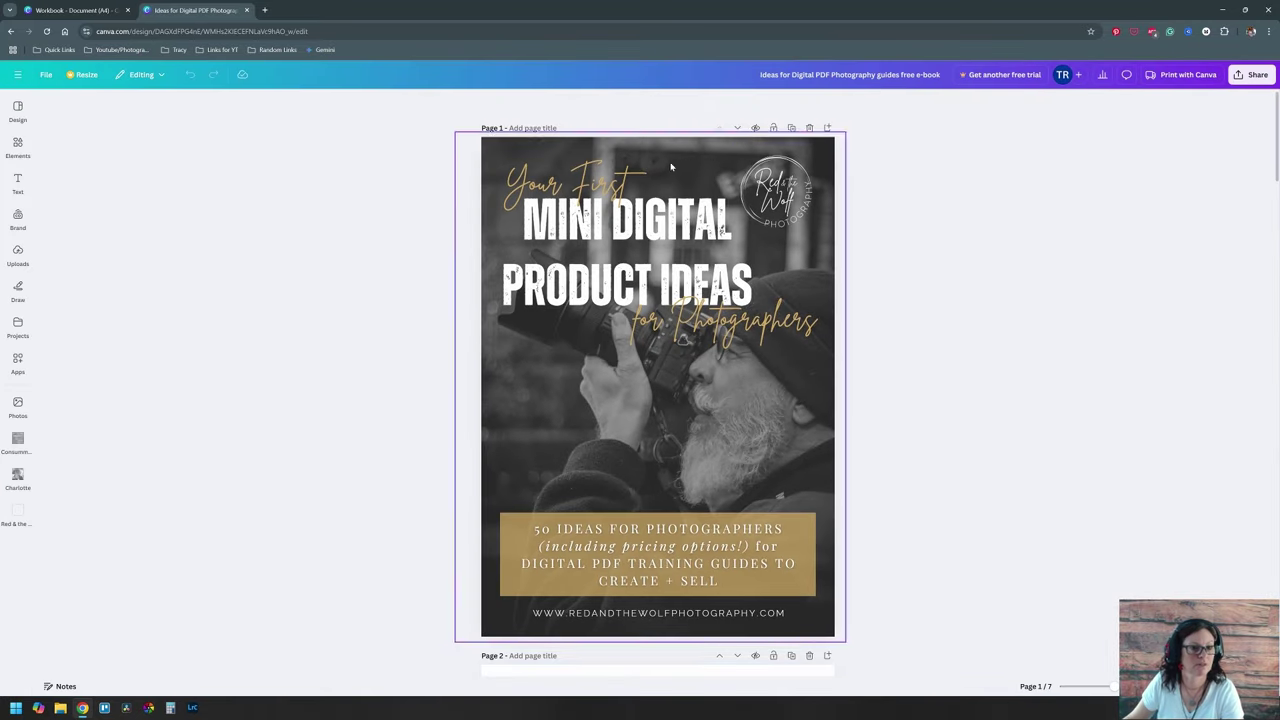
# Step: Copy the e-book cover's "Your First" text, main title, gold subtitle box with its text and website line onto page 1 of the Workbook document
pyautogui.click(604, 186)
pyautogui.keyDown('shift'); pyautogui.click(608, 245); pyautogui.keyUp('shift')
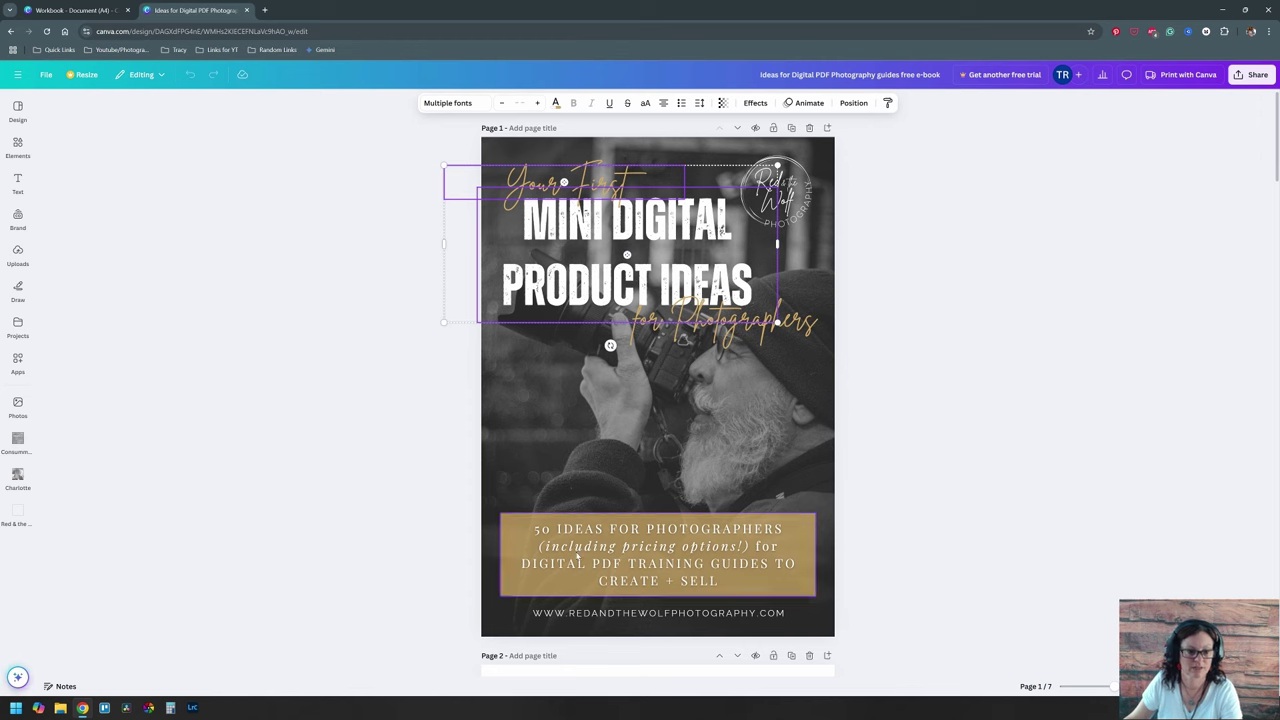
pyautogui.keyDown('shift'); pyautogui.click(615, 611); pyautogui.keyUp('shift')
pyautogui.keyDown('shift'); pyautogui.click(625, 548); pyautogui.keyUp('shift')
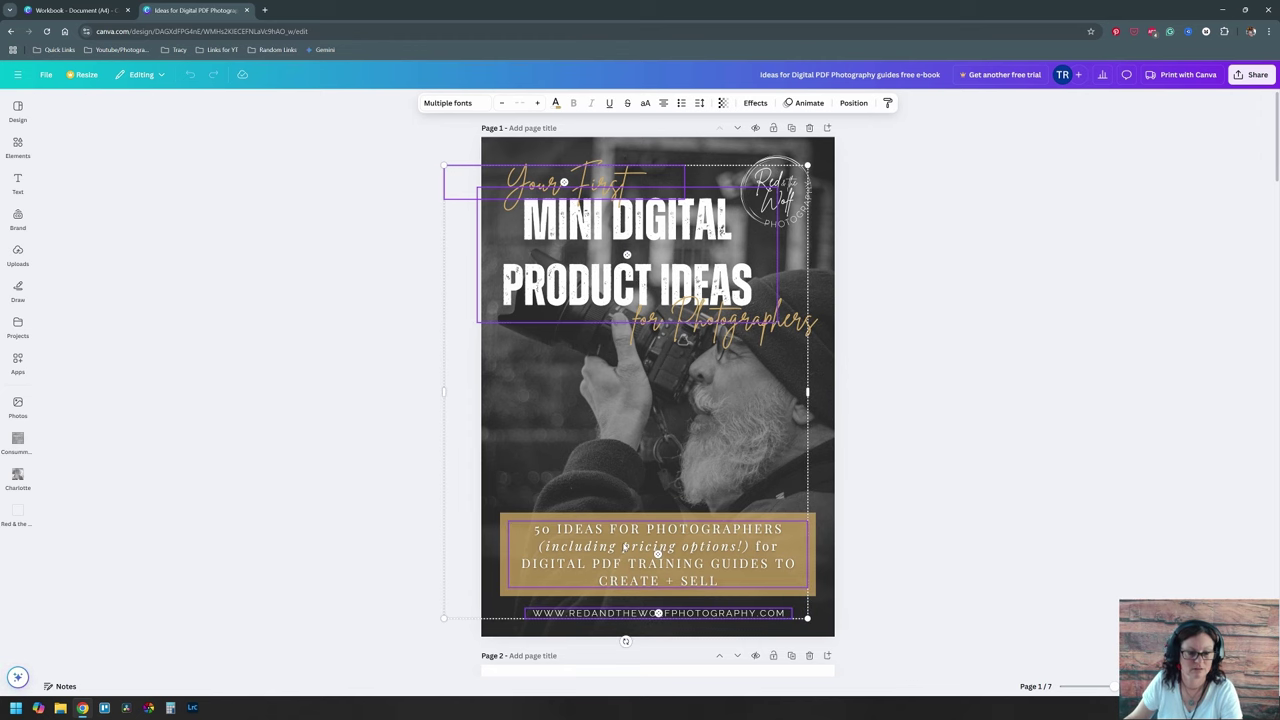
pyautogui.keyDown('shift'); pyautogui.click(566, 517); pyautogui.keyUp('shift')
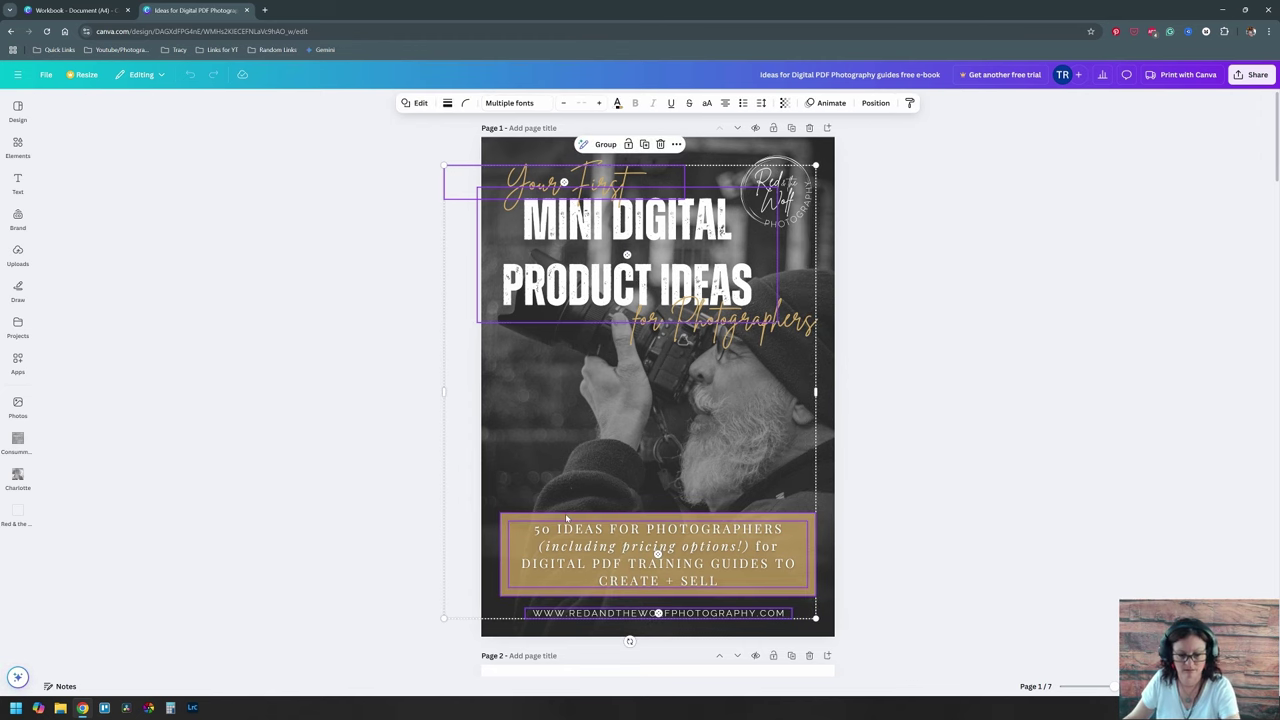
pyautogui.click(77, 12)
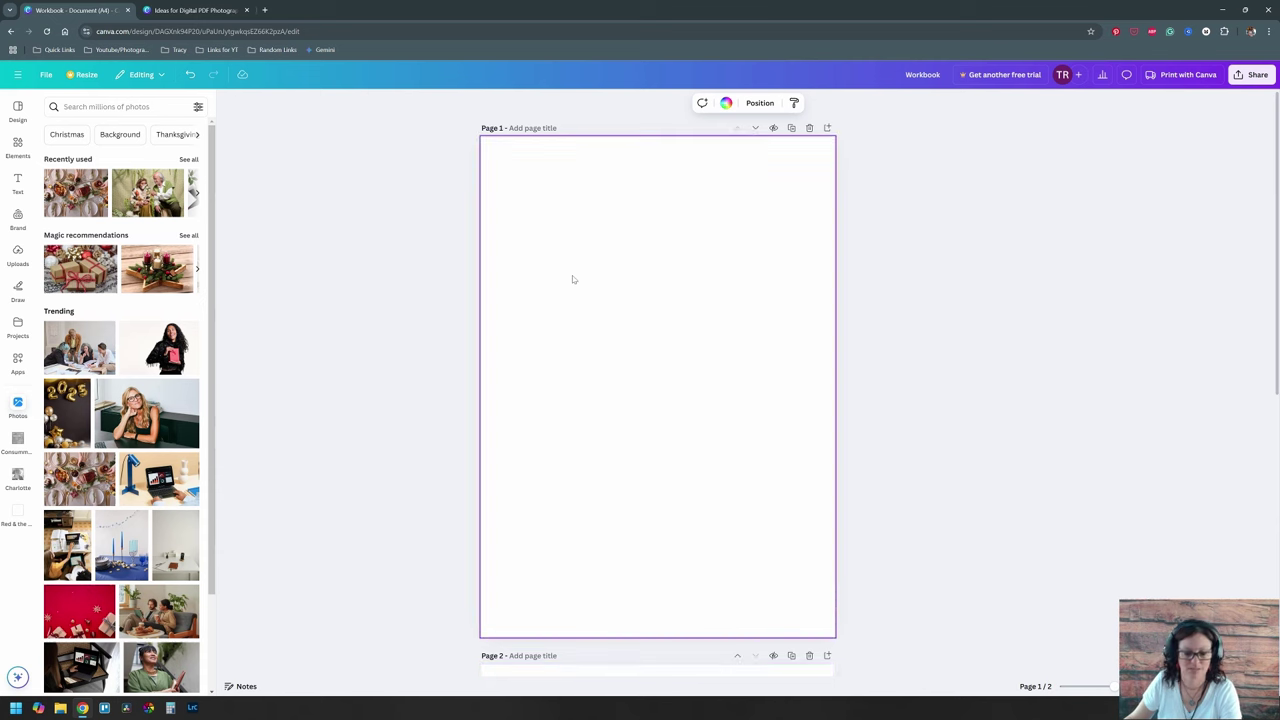
pyautogui.hotkey('ctrl', 'v')
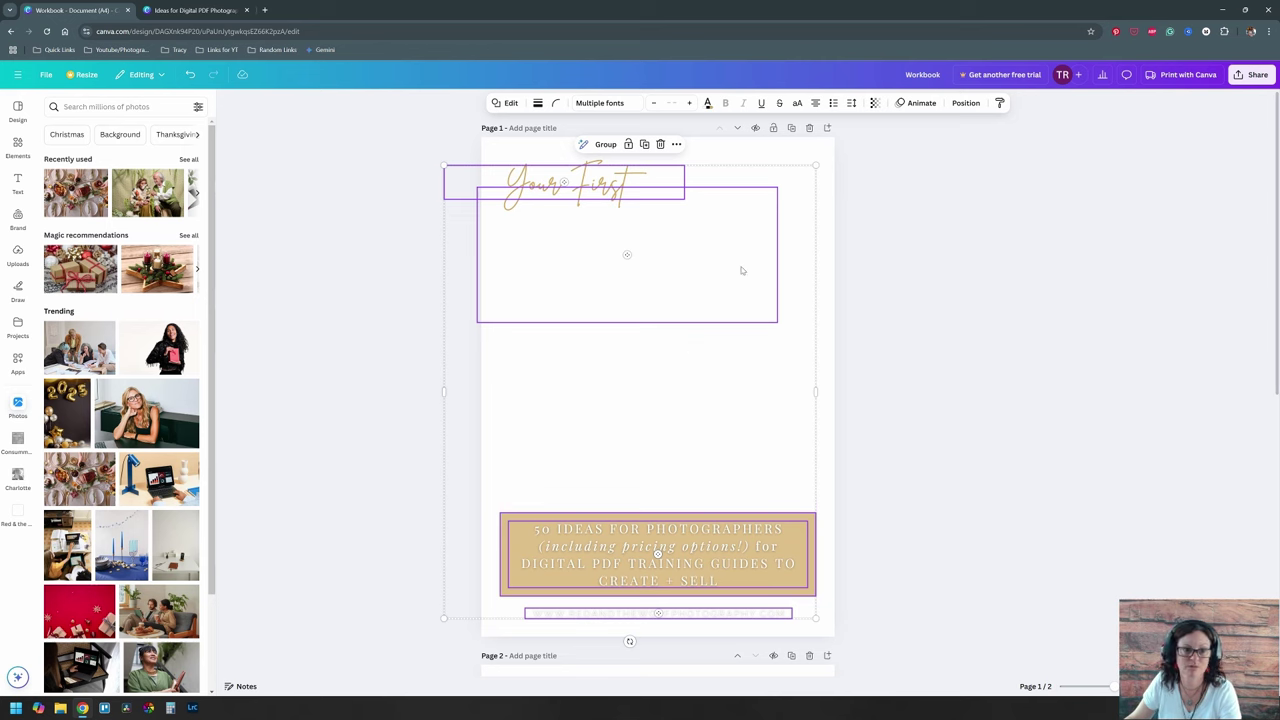
pyautogui.click(878, 537)
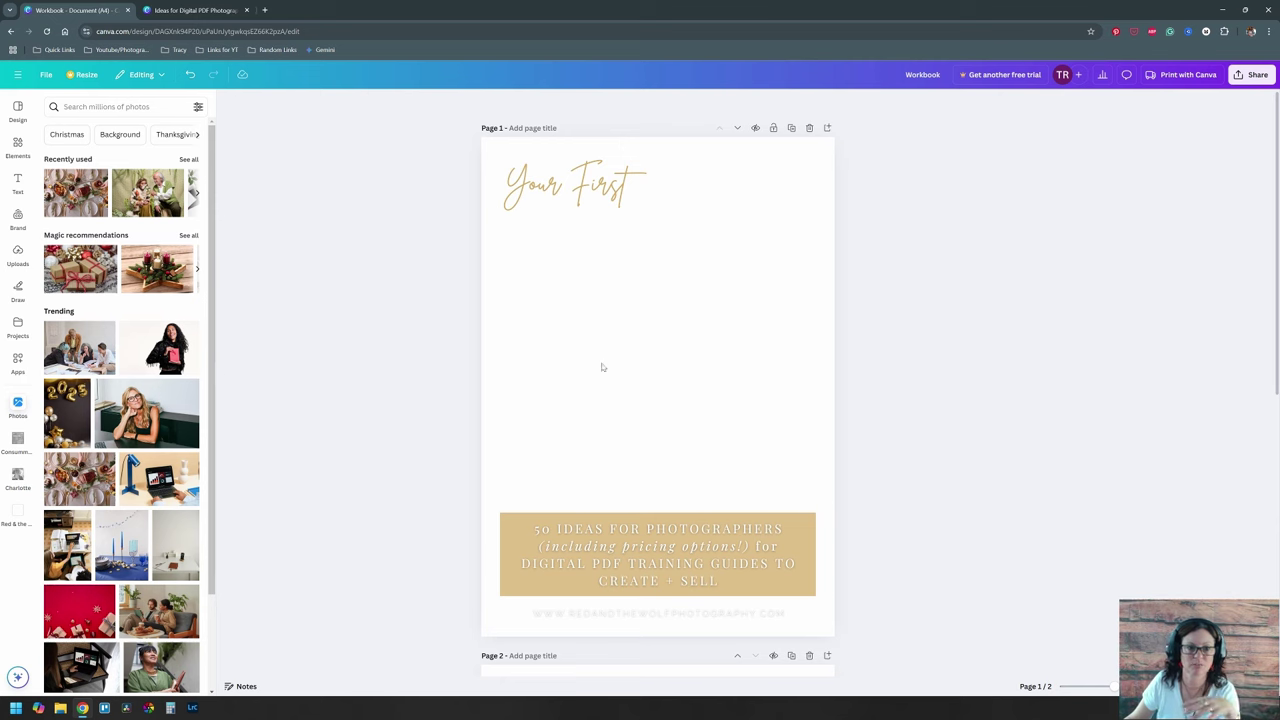
# Step: Reposition the "Your First" text near the upper edge of page 1, closer to the page's centre
pyautogui.click(618, 222)
pyautogui.moveTo(618, 222); pyautogui.dragTo(687, 390)
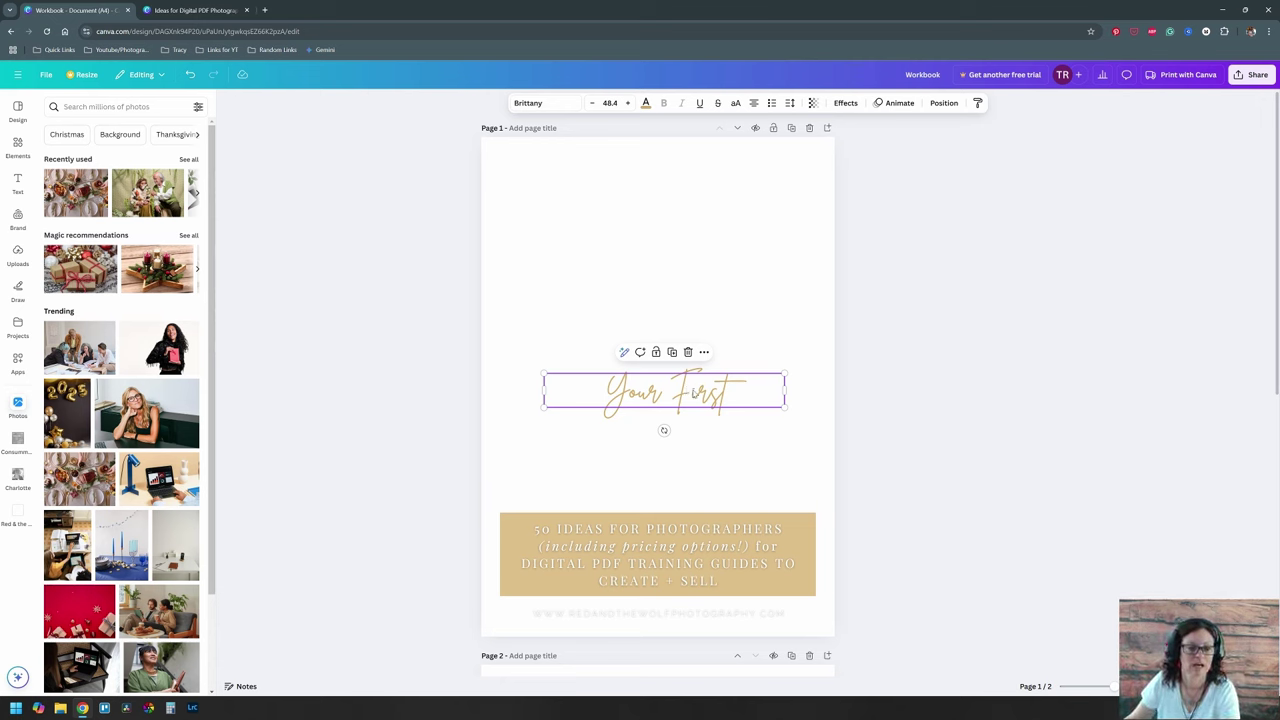
pyautogui.moveTo(693, 395); pyautogui.dragTo(651, 182)
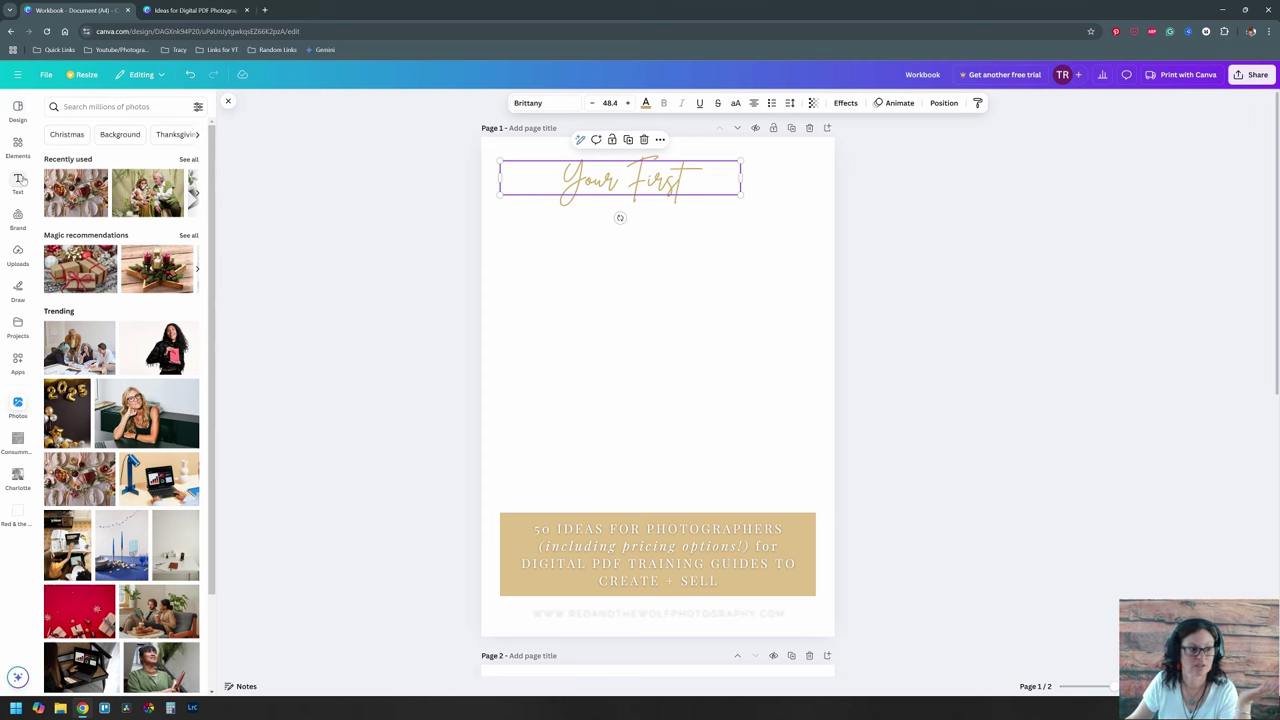
# Step: Examine the available fonts for the "Your First" text on page 1, including the recently used and popular ones
pyautogui.doubleClick(551, 186)
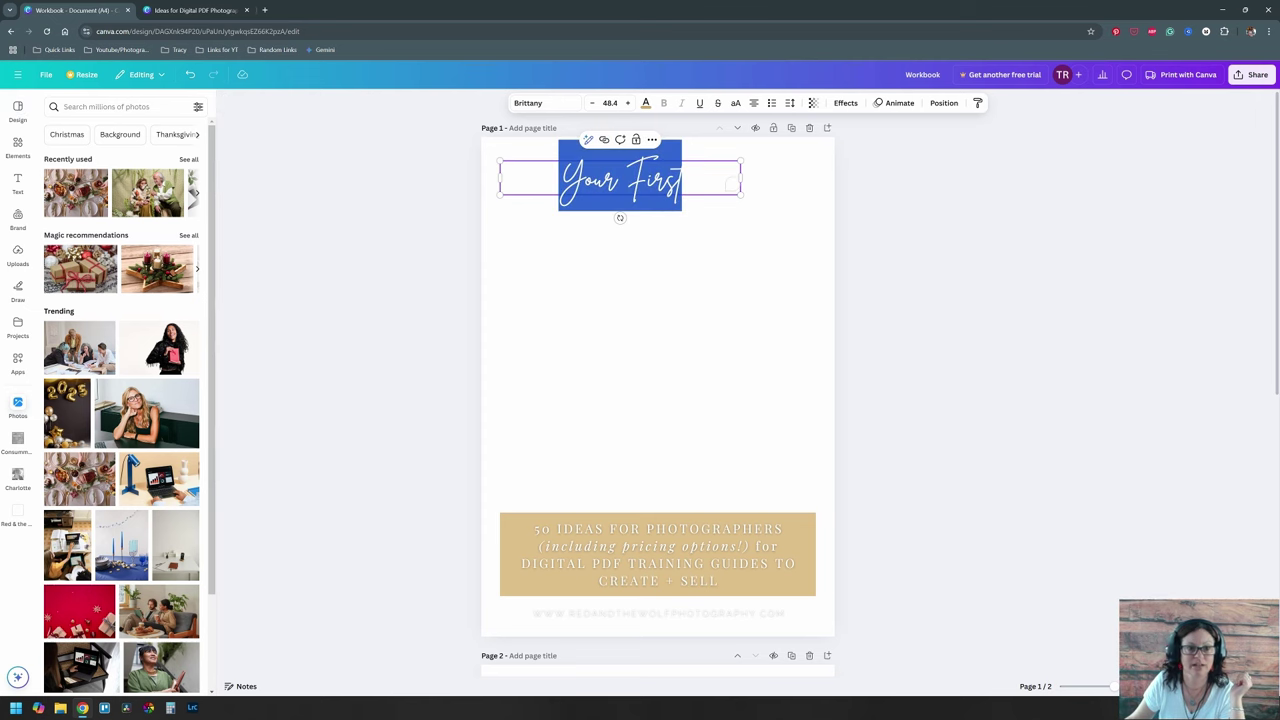
pyautogui.click(528, 103)
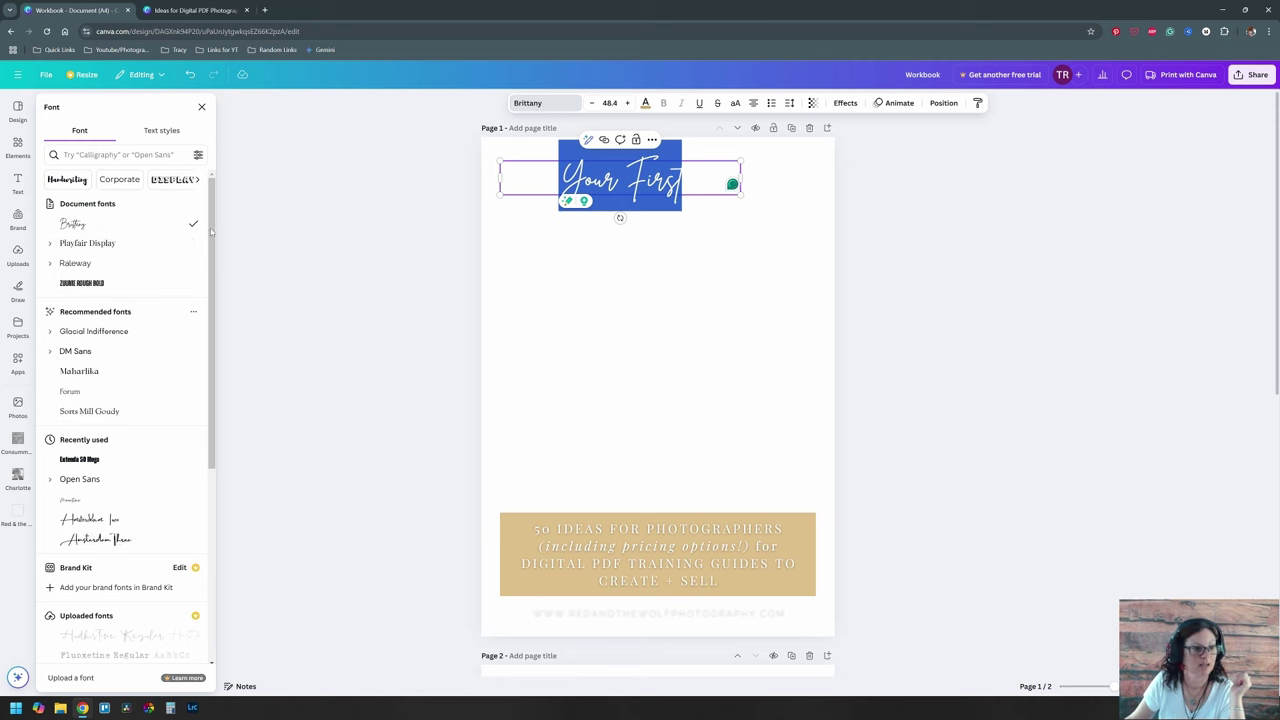
pyautogui.scroll(-3, 136, 433)
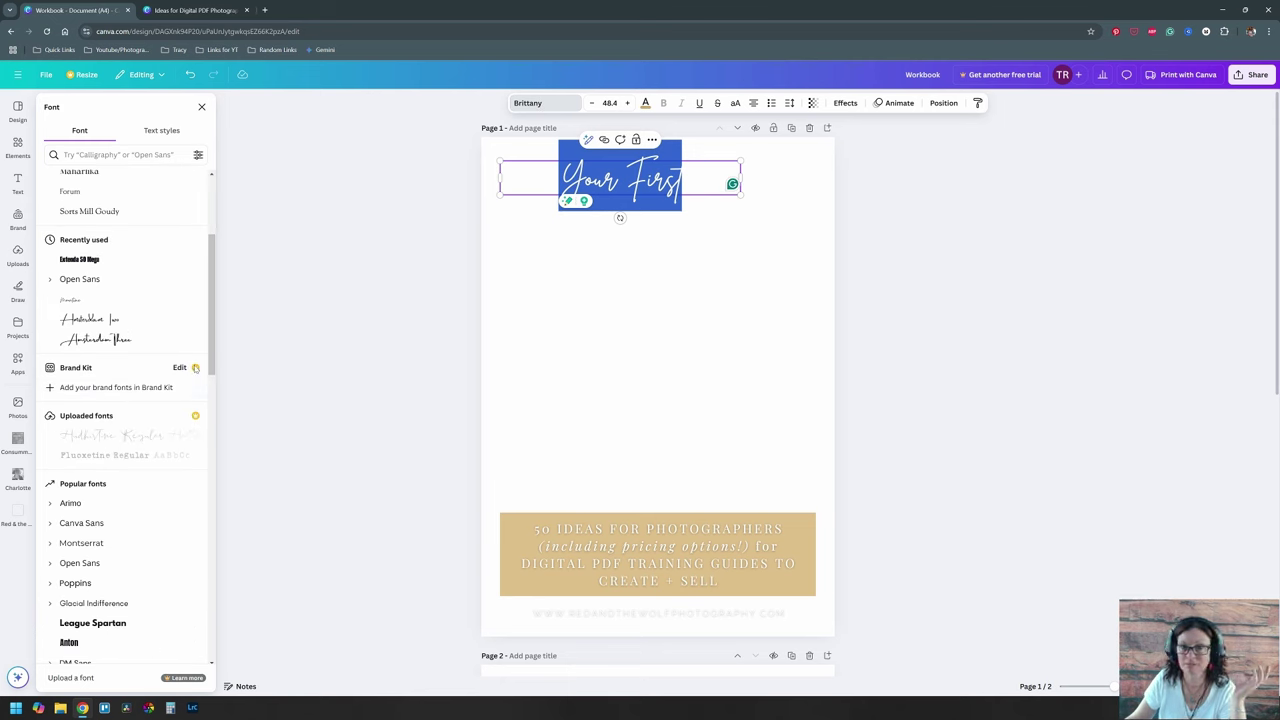
pyautogui.scroll(-5, 150, 390)
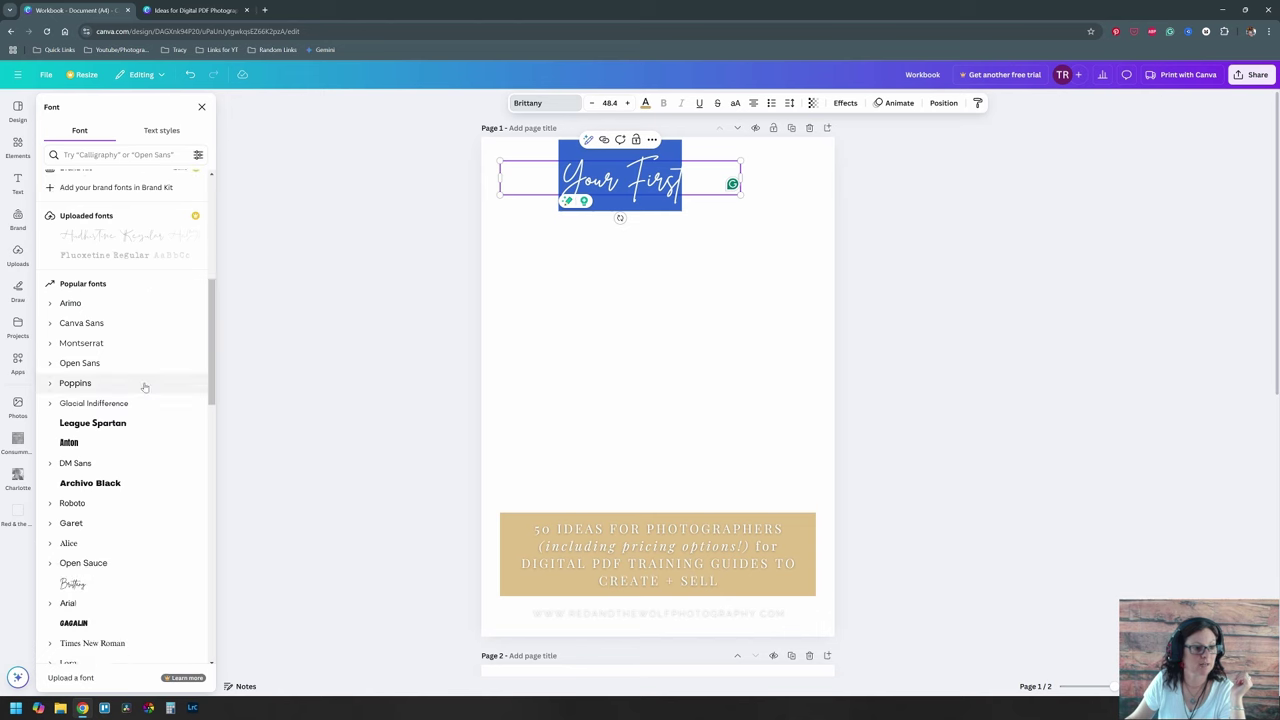
pyautogui.scroll(-2, 116, 378)
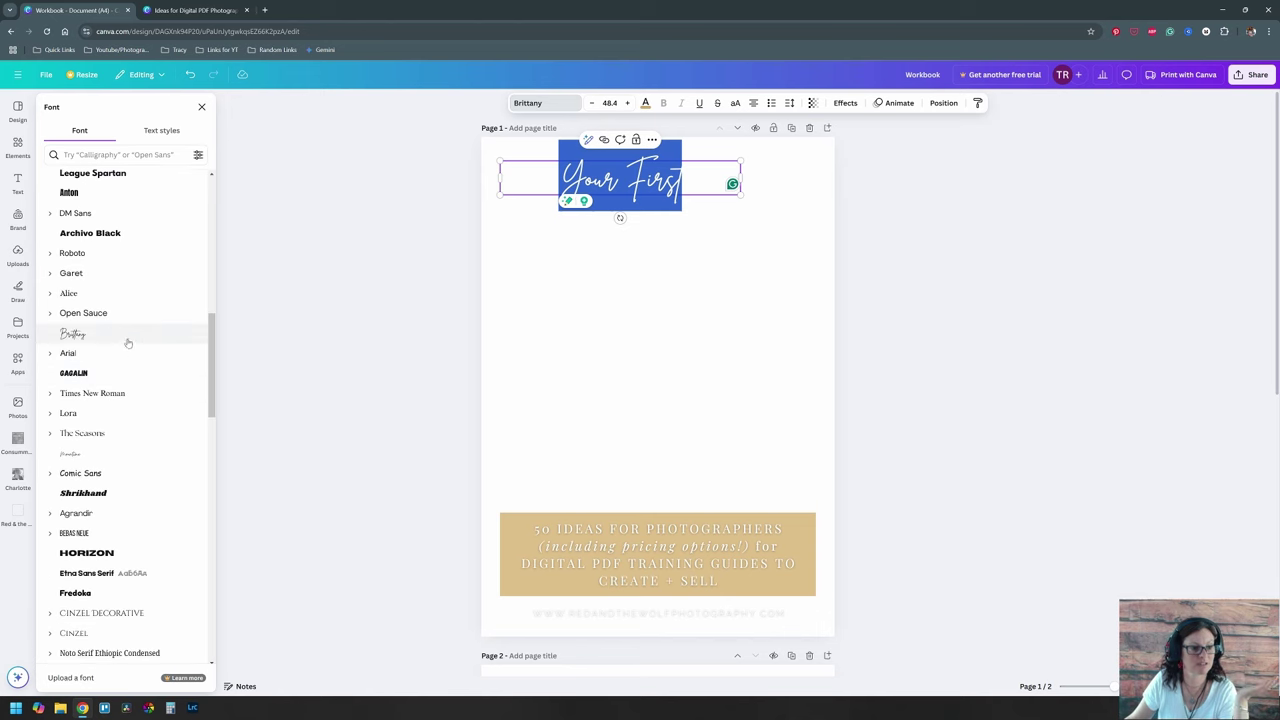
pyautogui.scroll(-2, 150, 395)
pyautogui.scroll(-6, 157, 425)
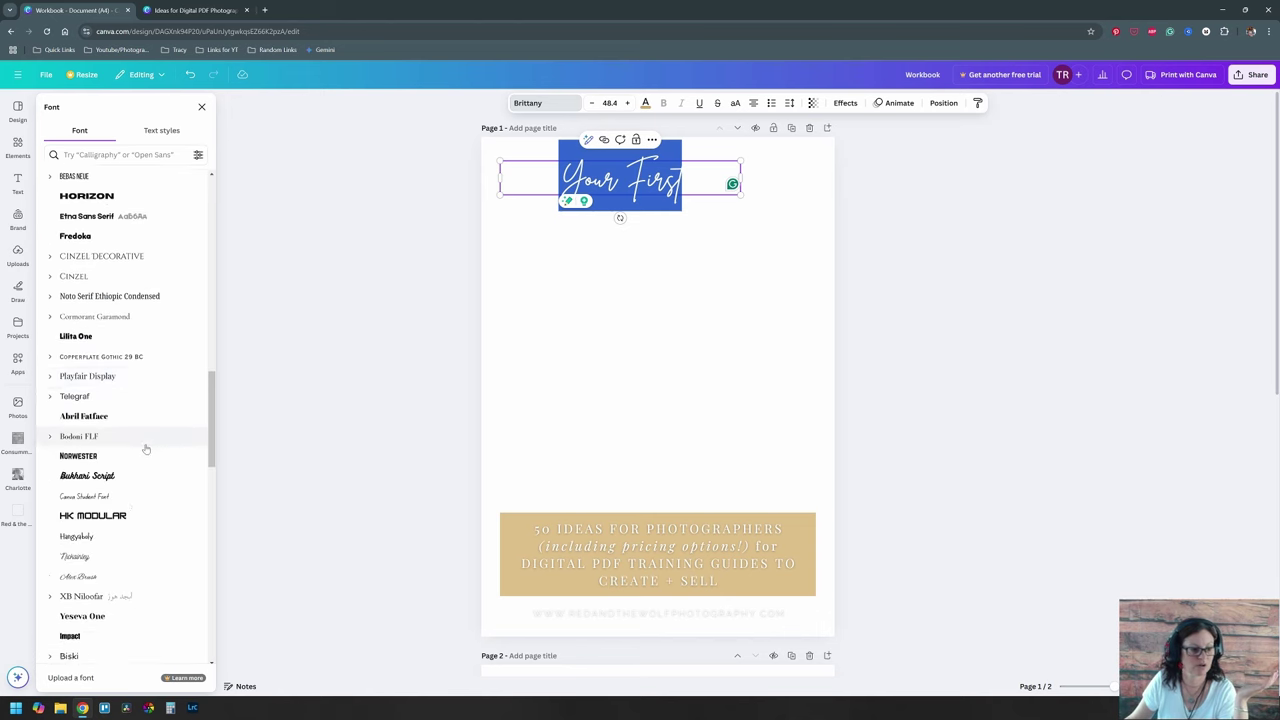
pyautogui.scroll(10, 146, 451)
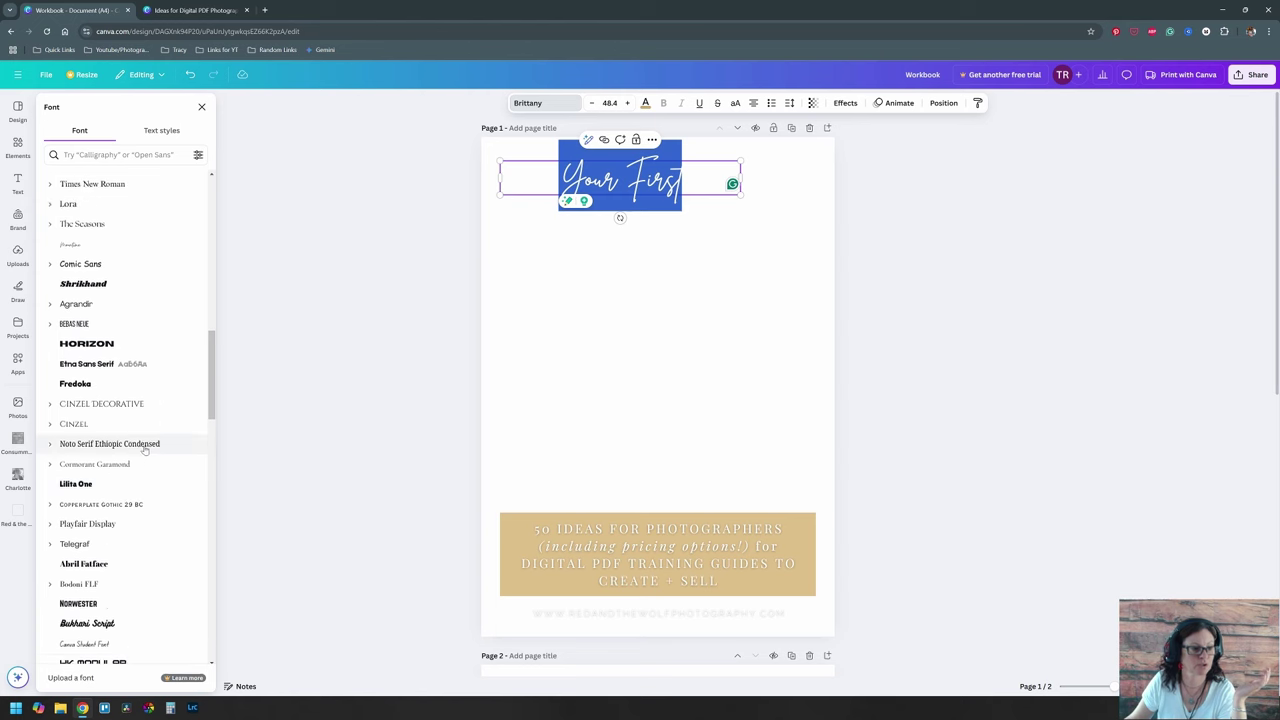
pyautogui.scroll(8, 144, 450)
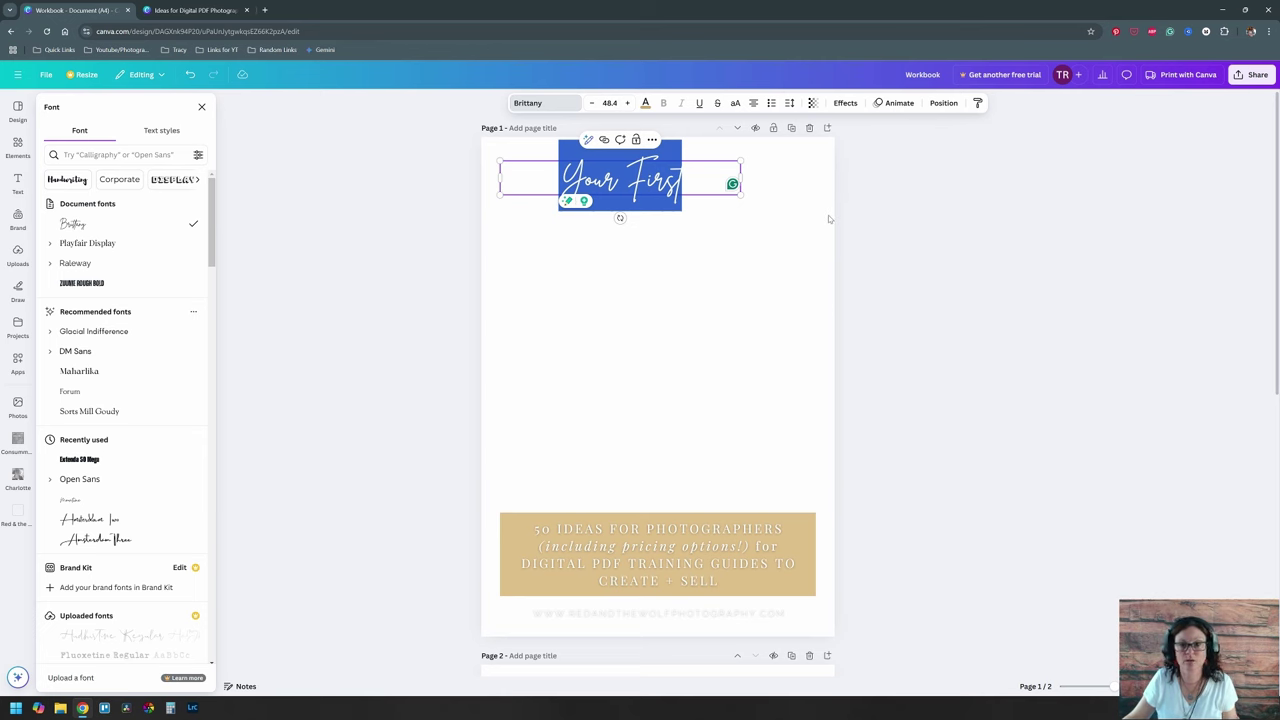
pyautogui.scroll(-4, 786, 431)
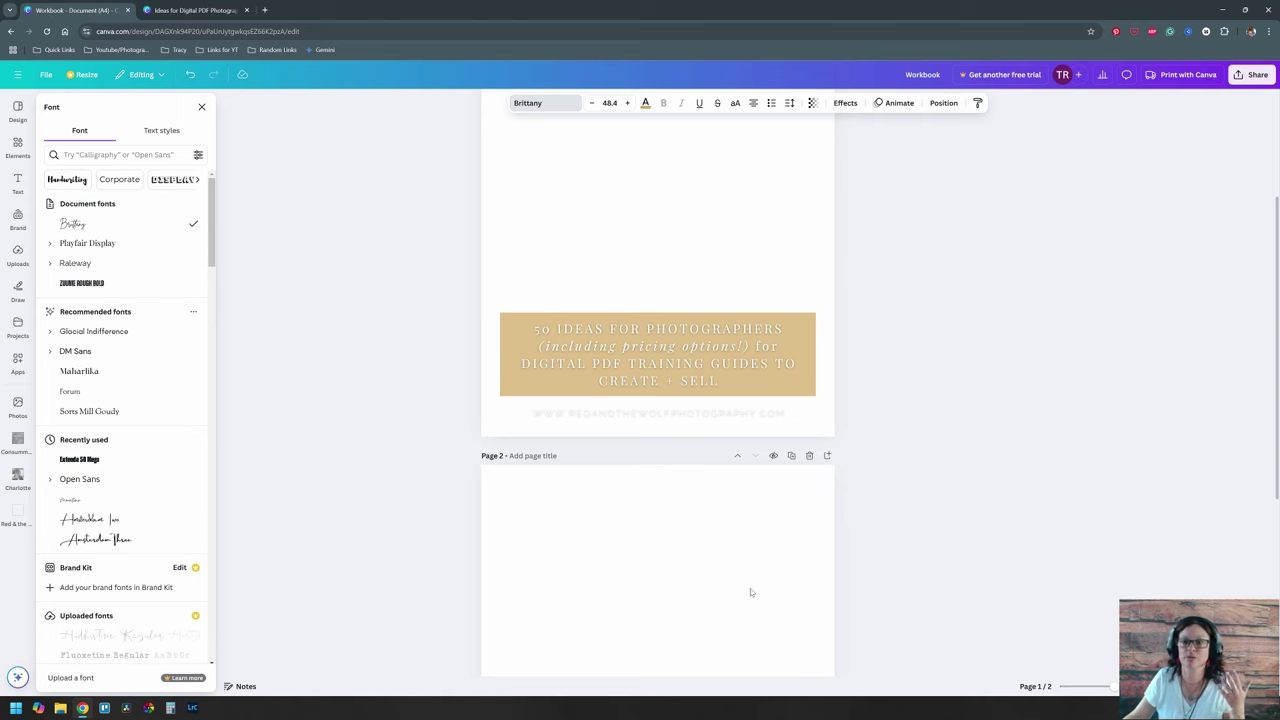
pyautogui.scroll(4, 718, 460)
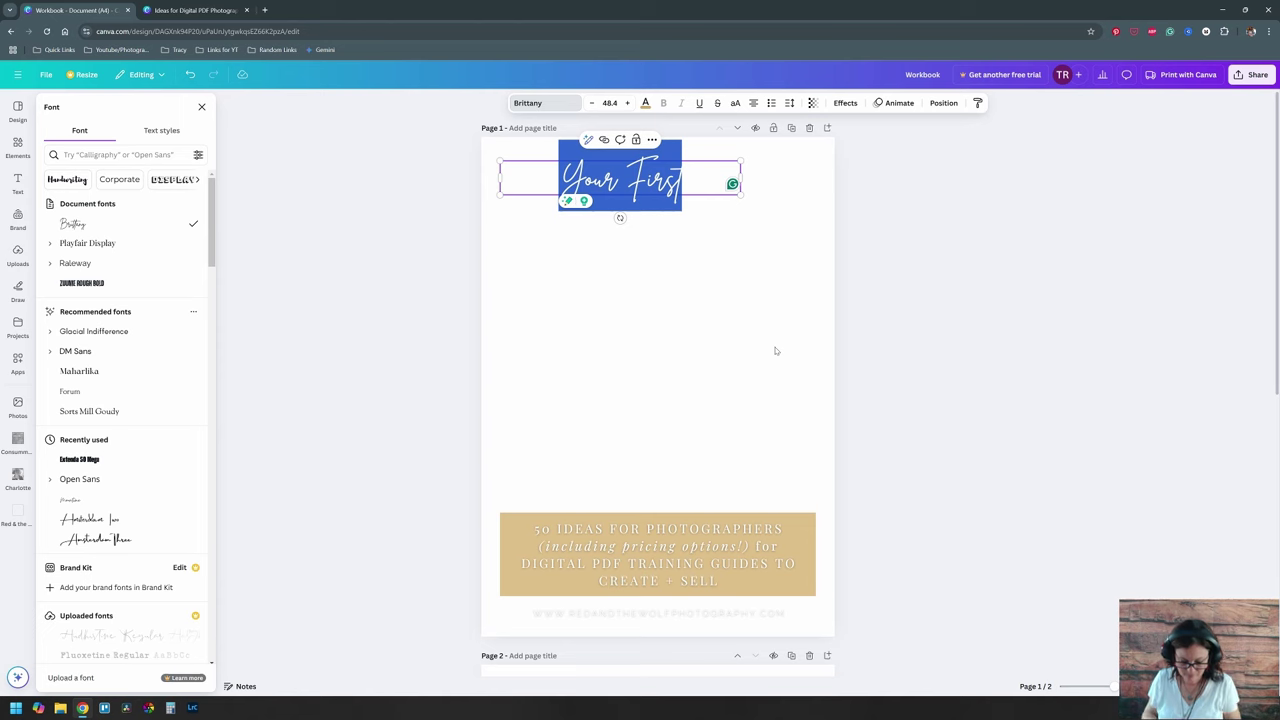
# Step: Open the bookmarked Pexels and Unsplash stock photo sites in new browser tabs
pyautogui.click(264, 10)
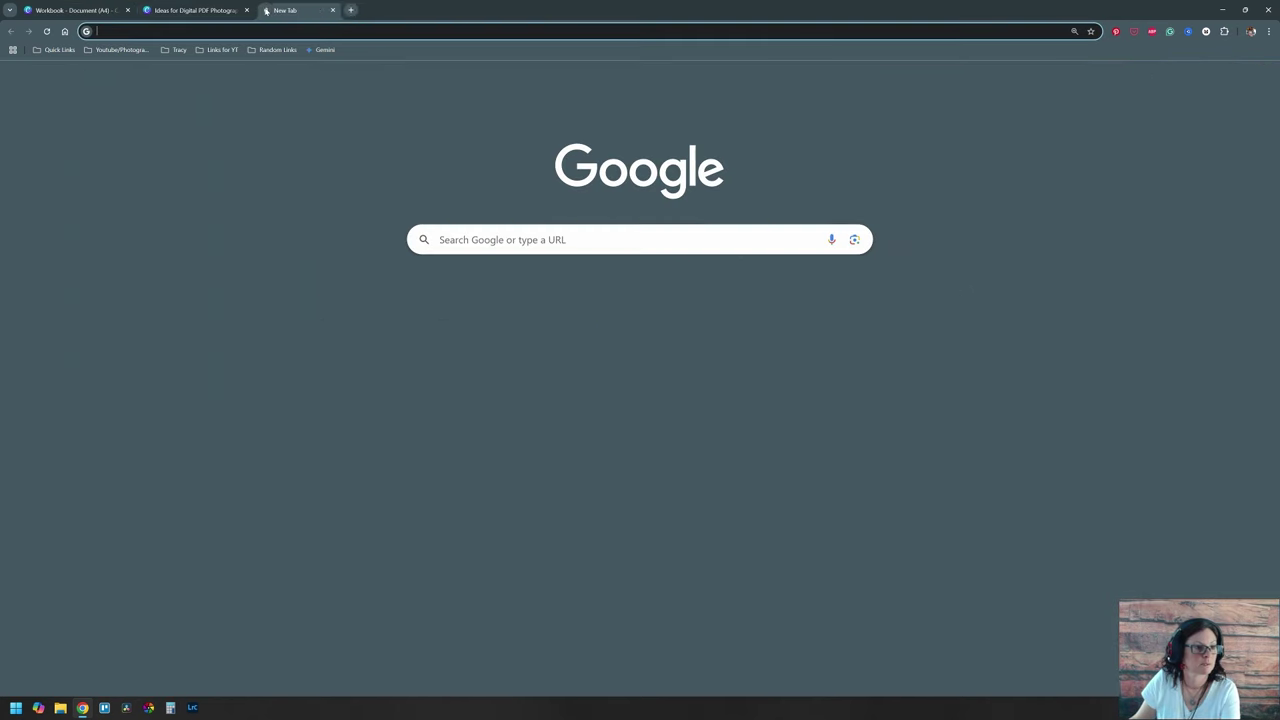
pyautogui.click(60, 49)
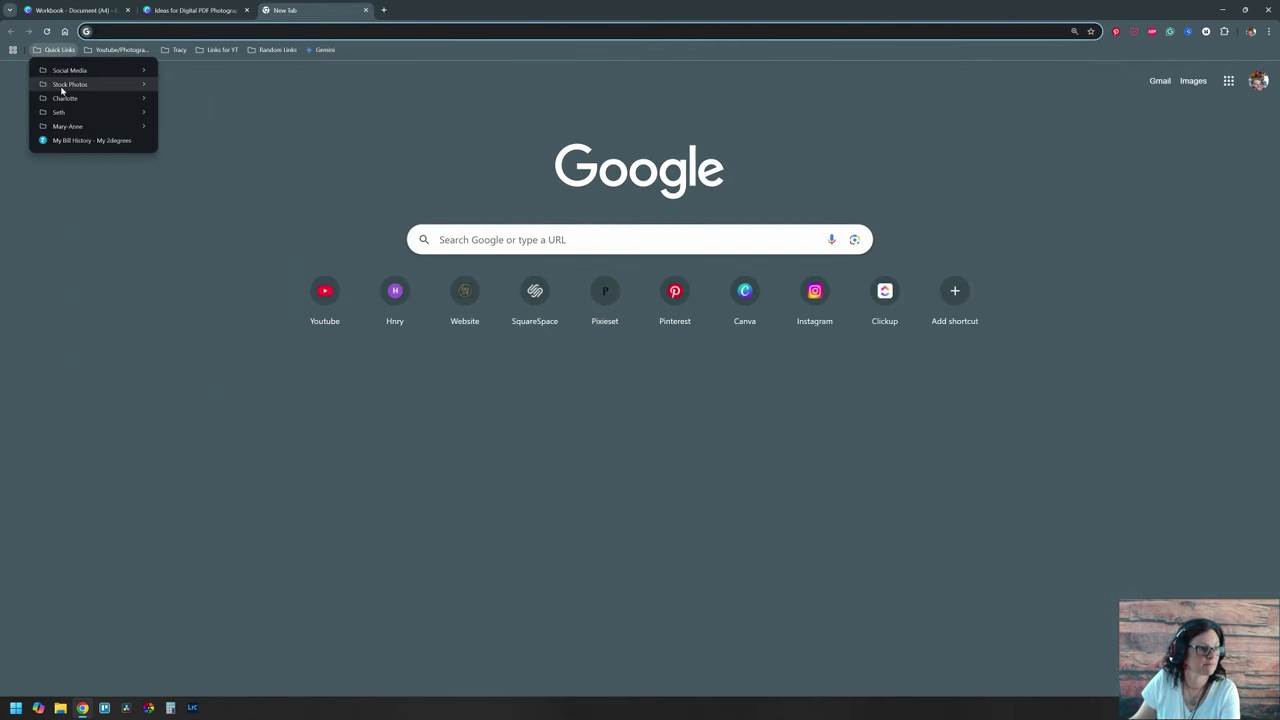
pyautogui.moveTo(62, 88)
pyautogui.rightClick(220, 84)
pyautogui.click(245, 94)
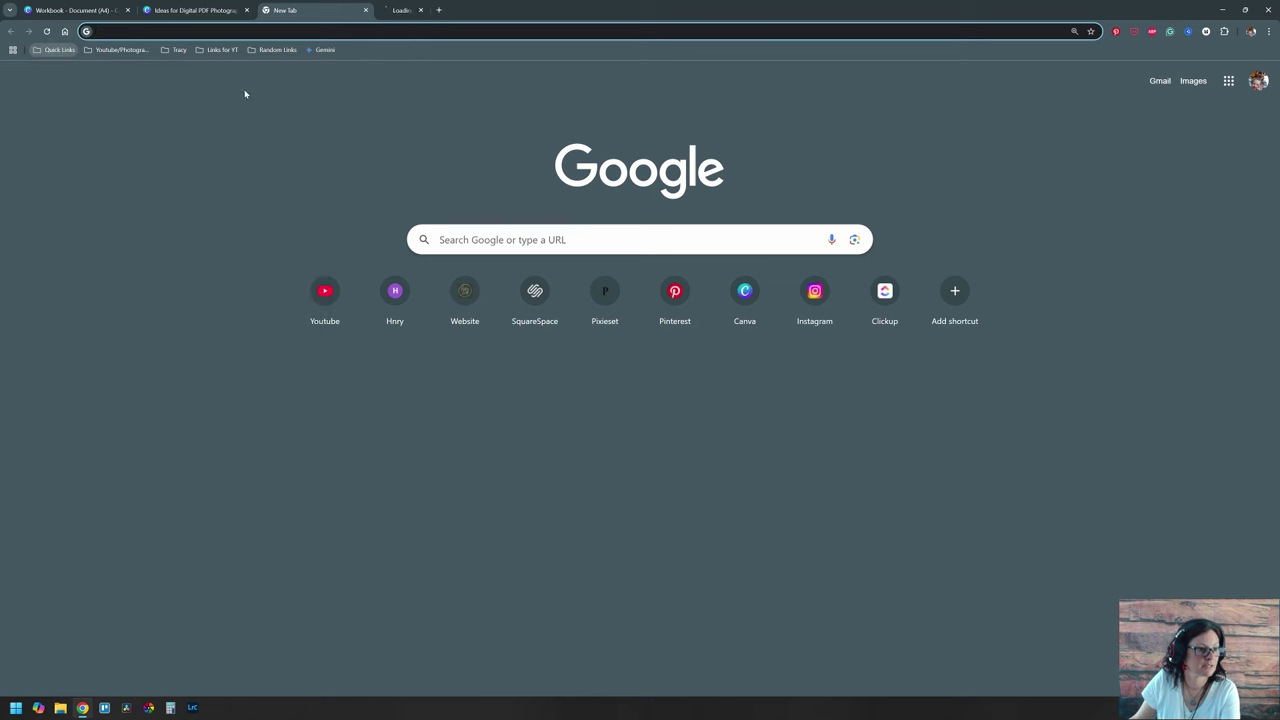
pyautogui.click(48, 49)
pyautogui.moveTo(87, 71)
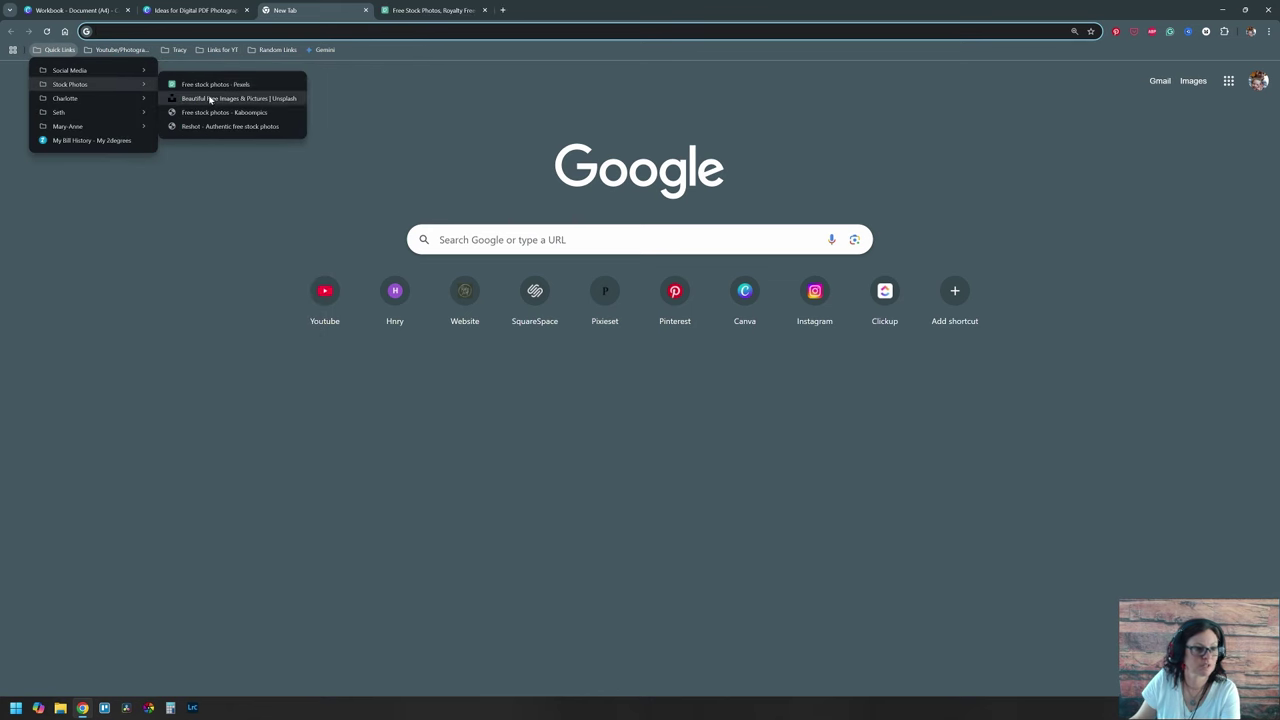
pyautogui.rightClick(210, 99)
pyautogui.click(242, 112)
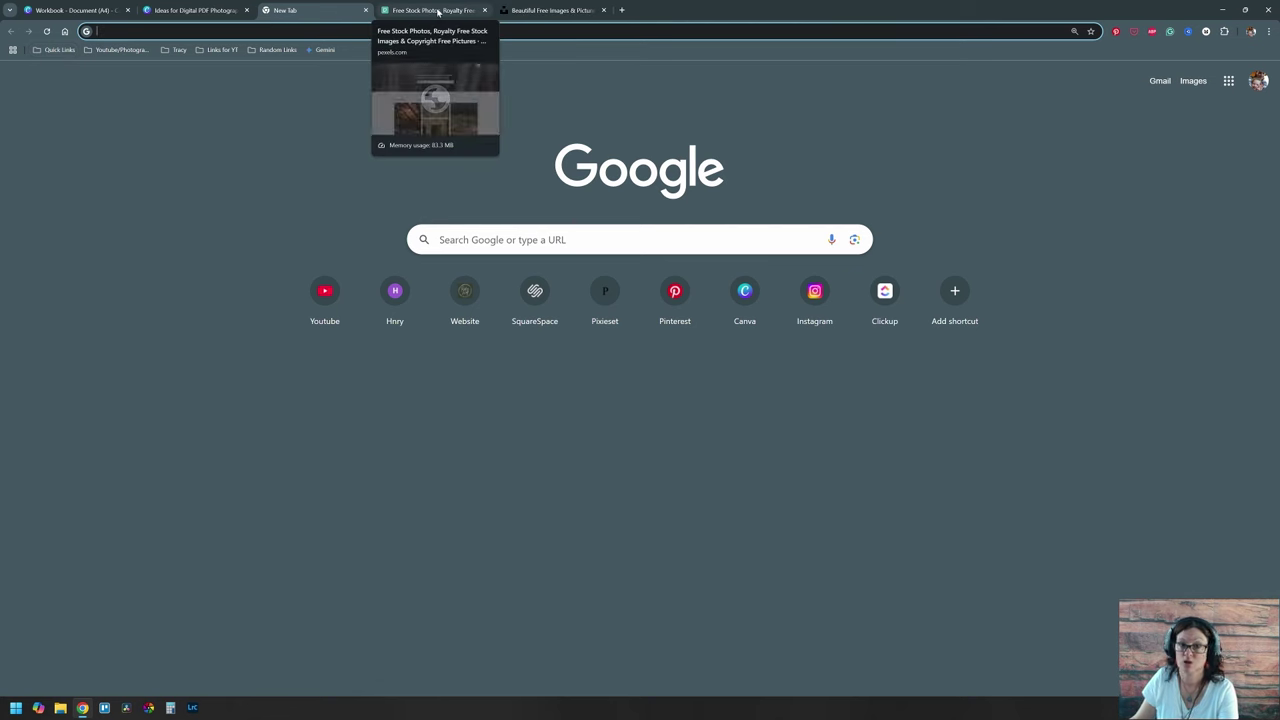
# Step: Switch to the Pexels site and search its free photos for "home studio"
pyautogui.click(437, 11)
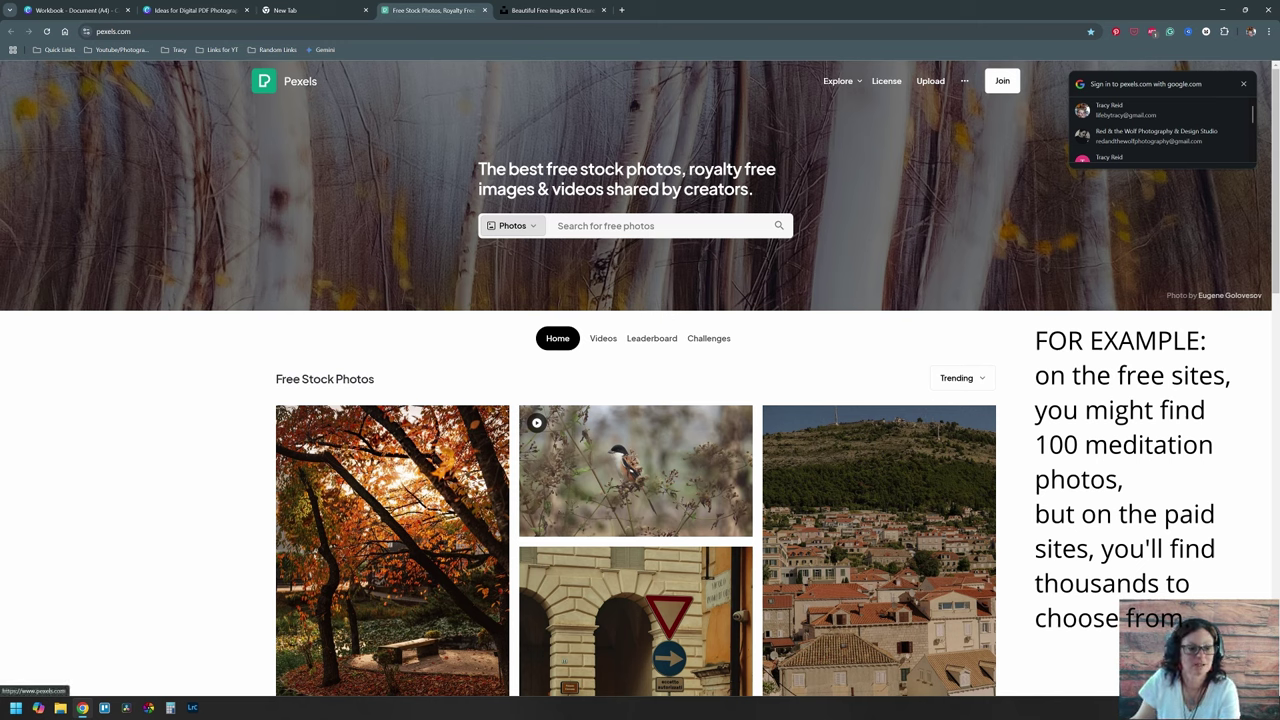
pyautogui.click(660, 225)
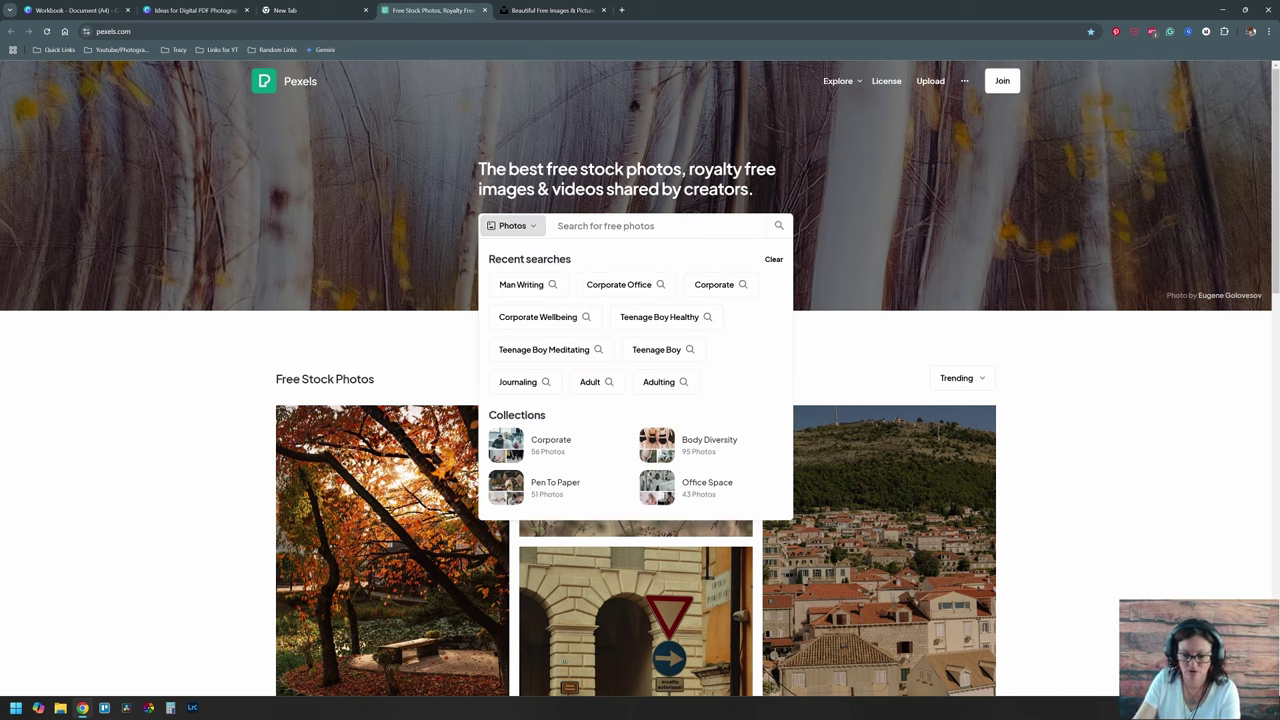
pyautogui.write('home studio')
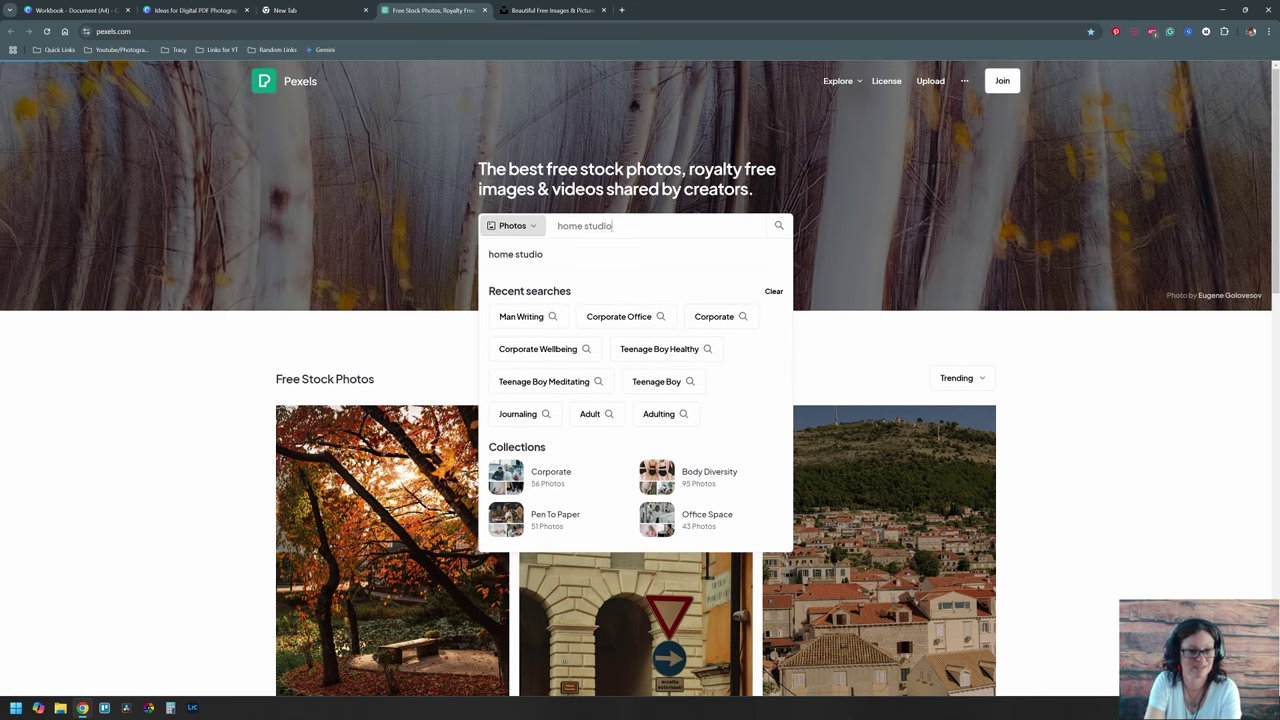
pyautogui.press('Return')
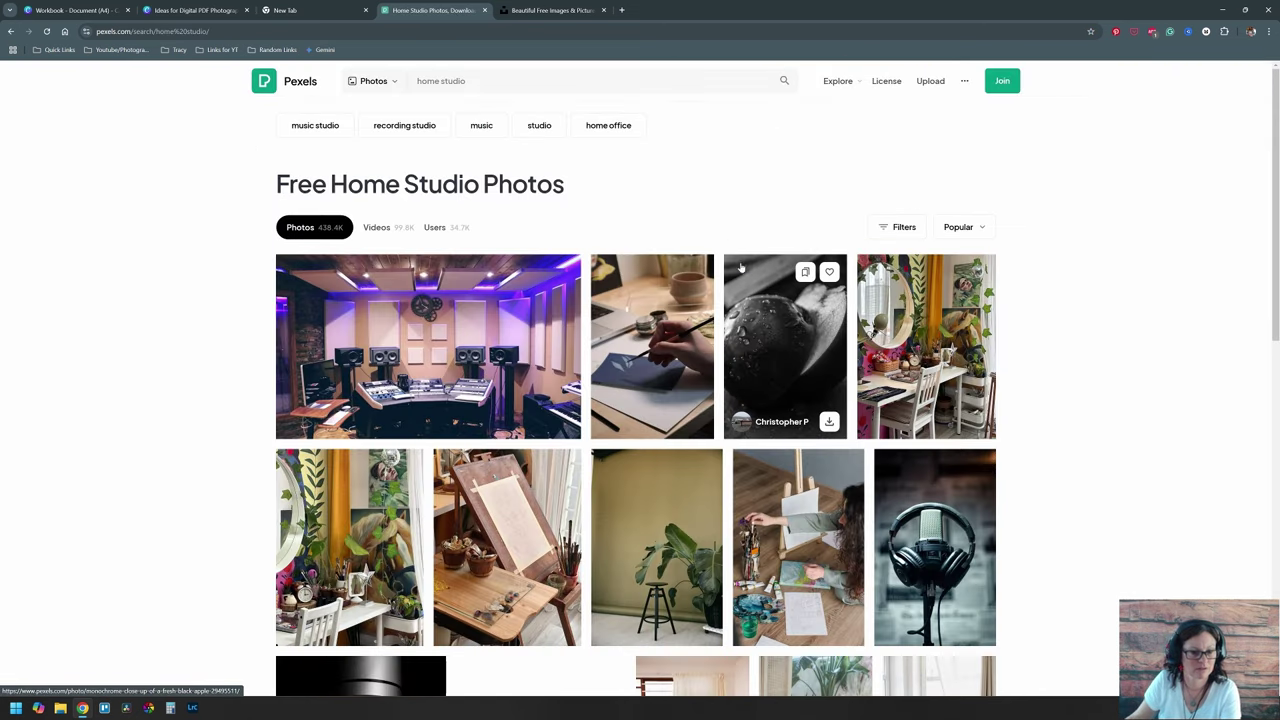
# Step: Download the free photo of the woman in a black shirt photographing flowers on a table from the home studio results
pyautogui.scroll(-1, 770, 307)
pyautogui.scroll(1, 900, 320)
pyautogui.scroll(-1, 937, 340)
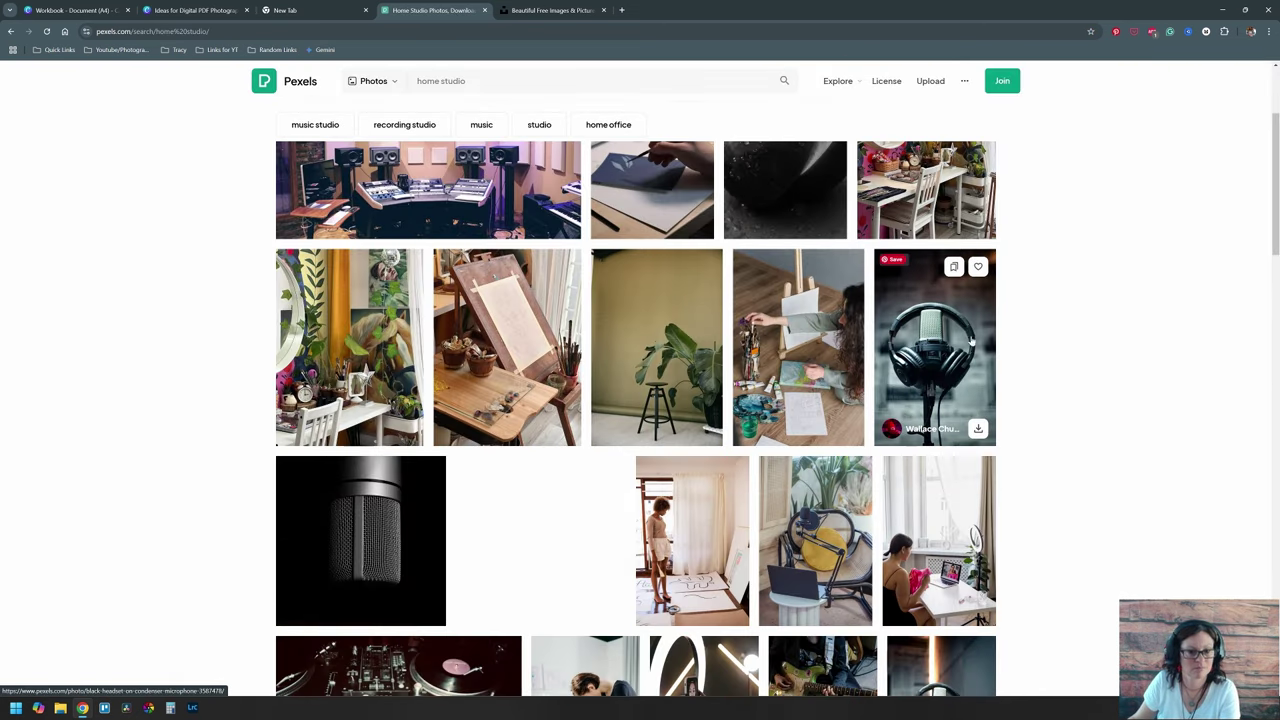
pyautogui.scroll(-2, 937, 345)
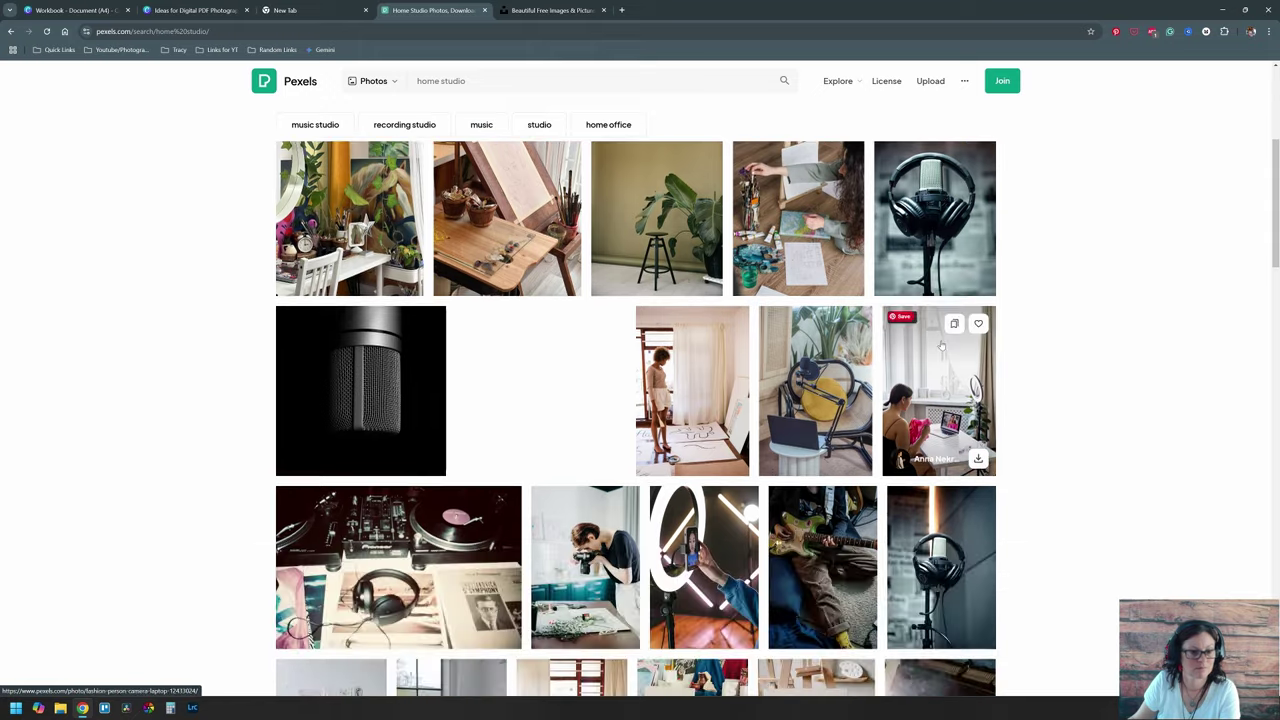
pyautogui.scroll(-1, 942, 345)
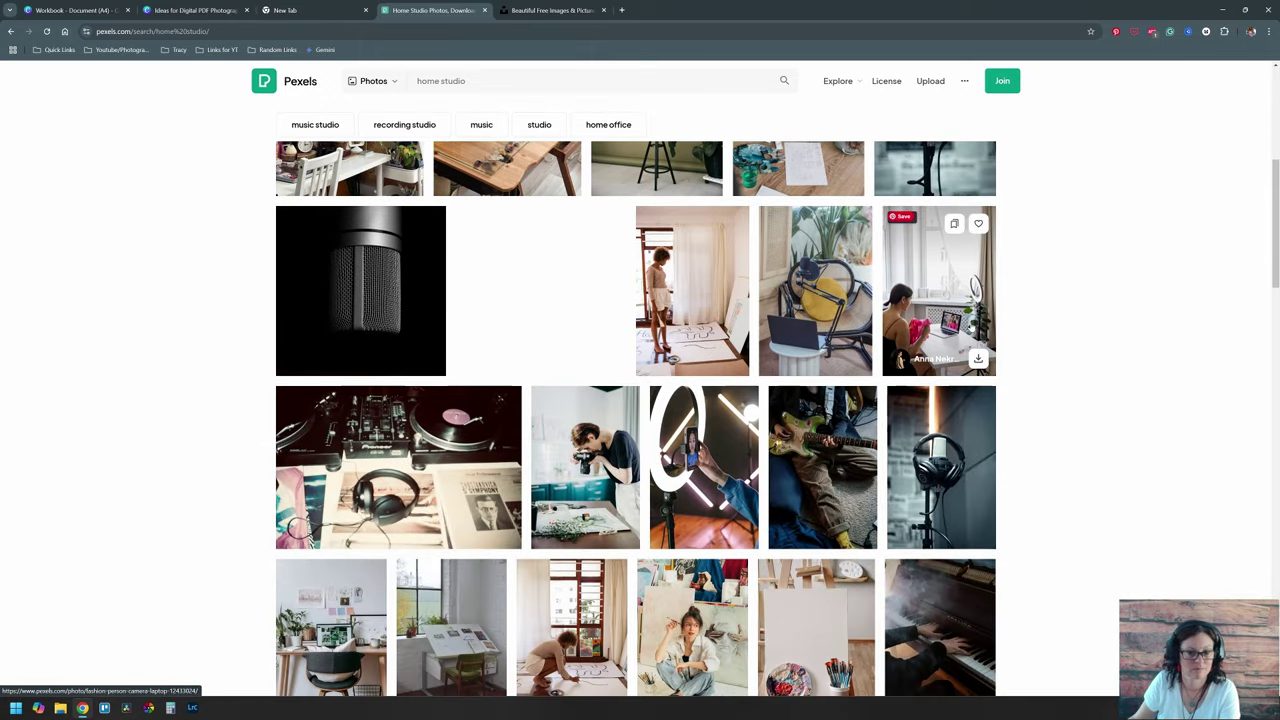
pyautogui.scroll(-1, 965, 330)
pyautogui.scroll(-1, 970, 327)
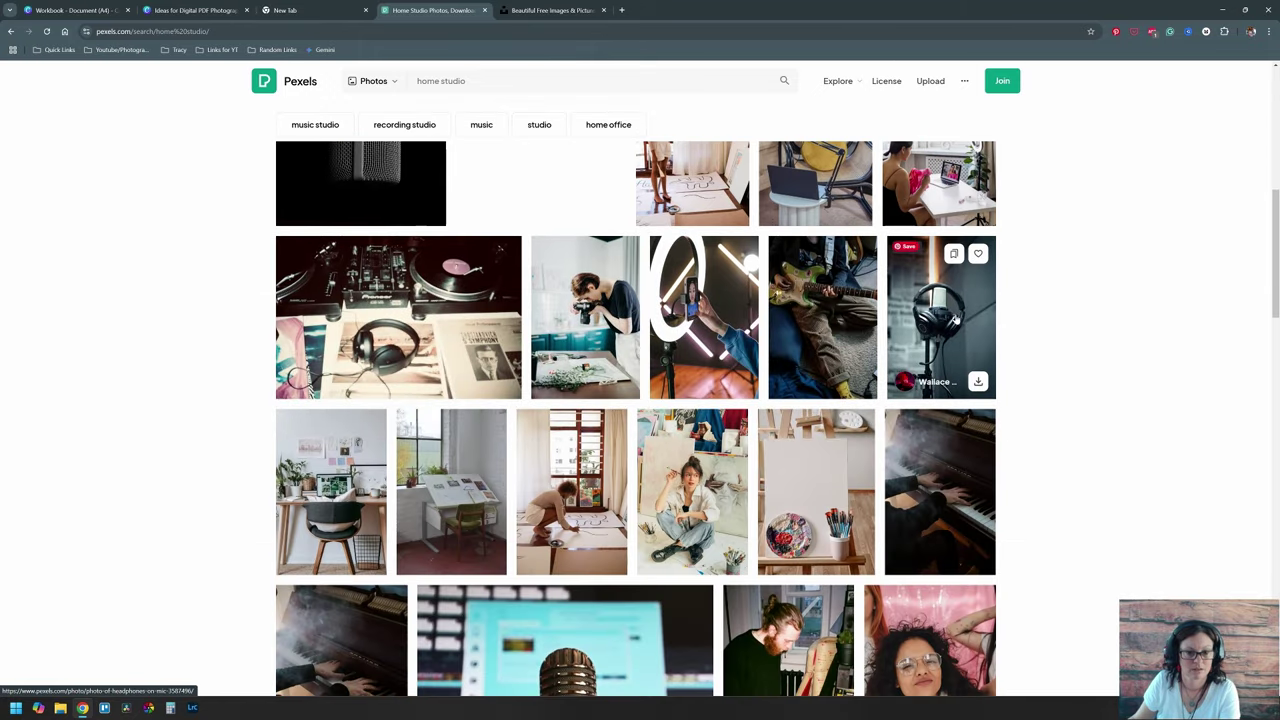
pyautogui.scroll(-2, 955, 318)
pyautogui.scroll(2, 945, 320)
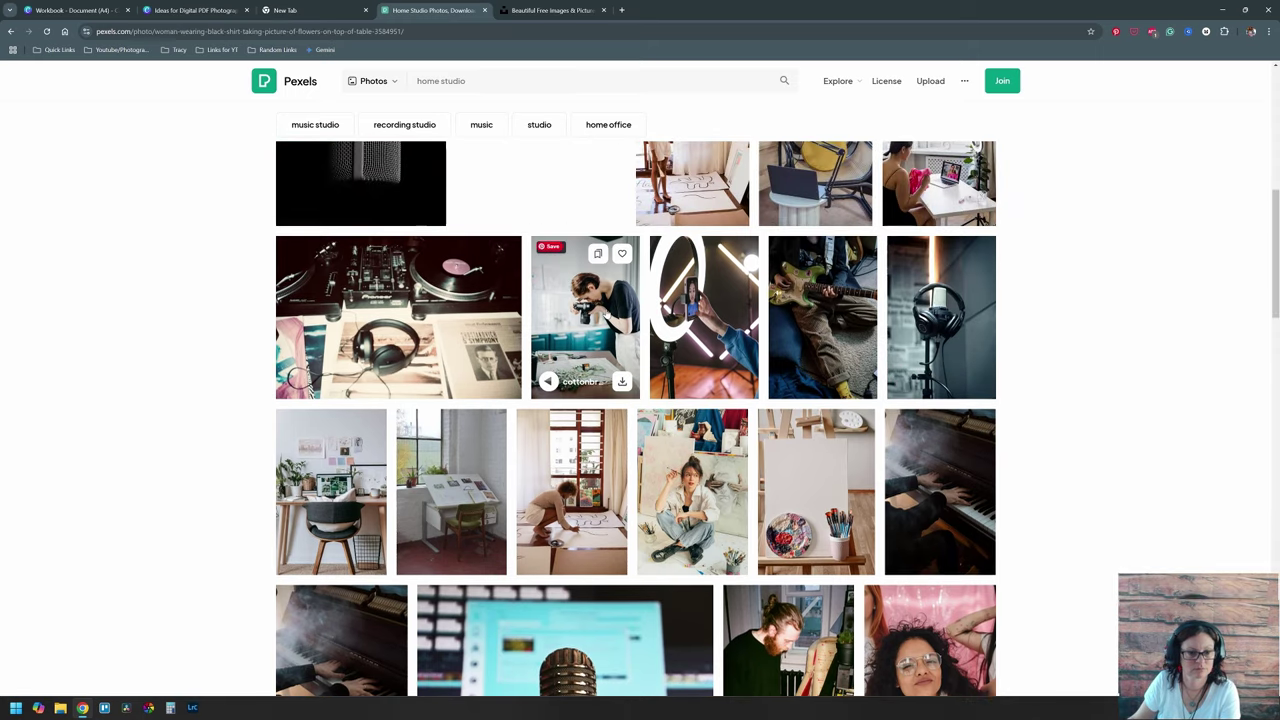
pyautogui.click(606, 314)
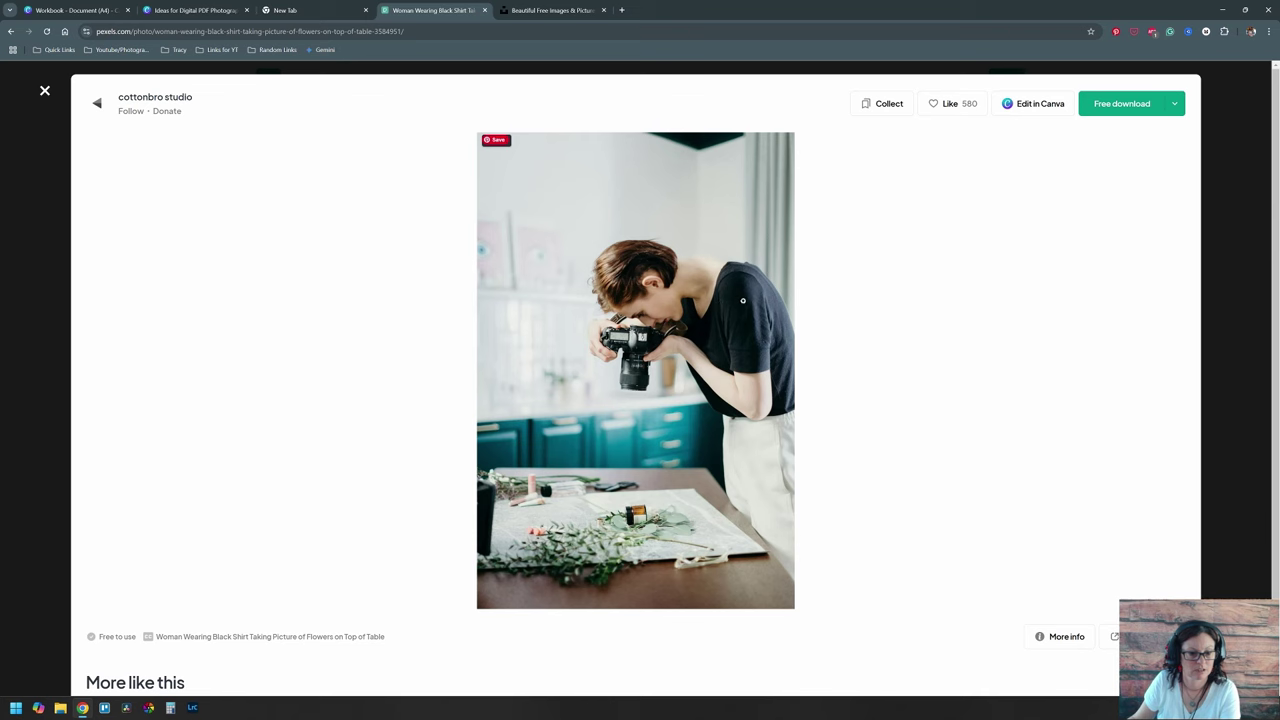
pyautogui.click(1127, 105)
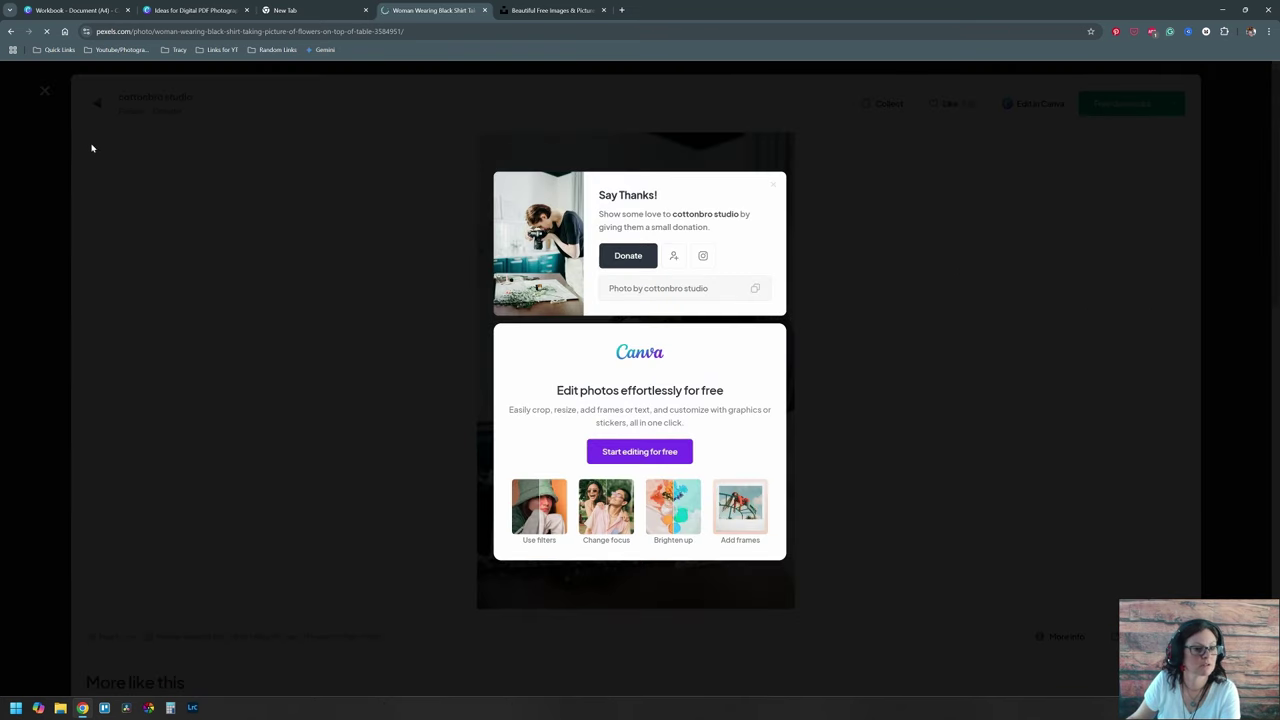
pyautogui.click(155, 162)
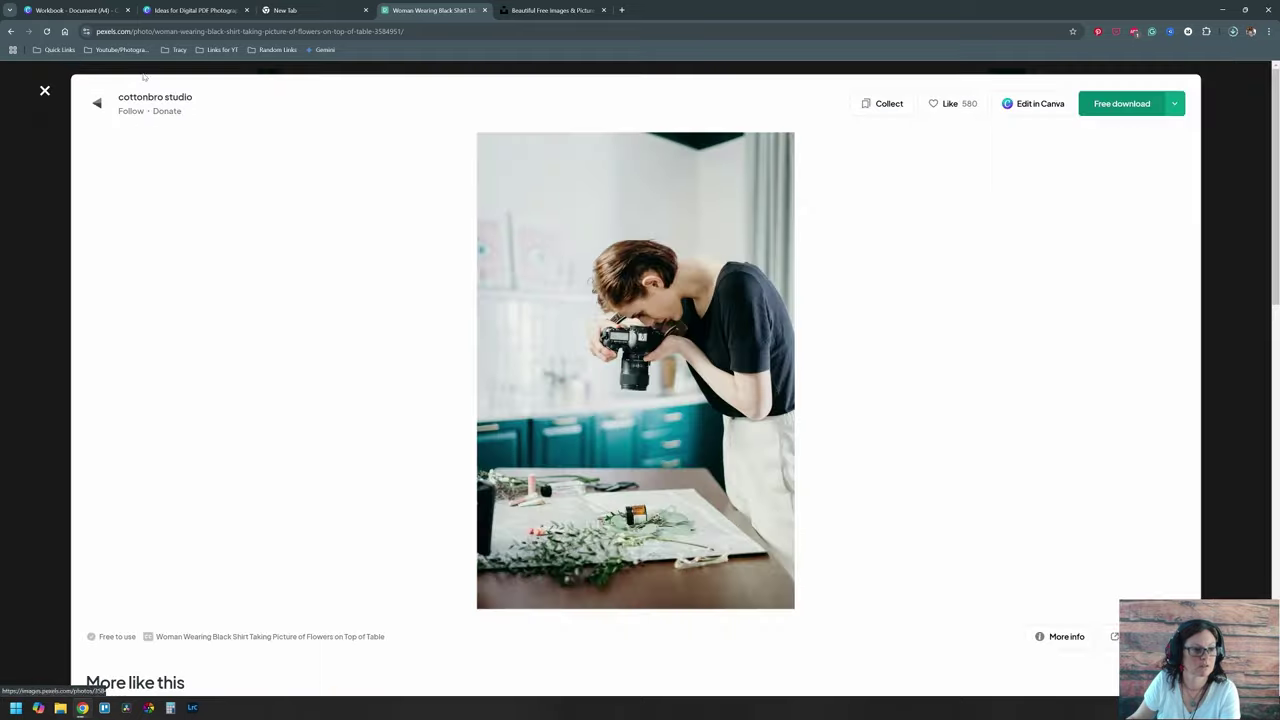
# Step: Examine the similar and sponsored photos suggested below the downloaded picture for other camera and photographer images
pyautogui.scroll(-3, 647, 470)
pyautogui.scroll(-2, 647, 470)
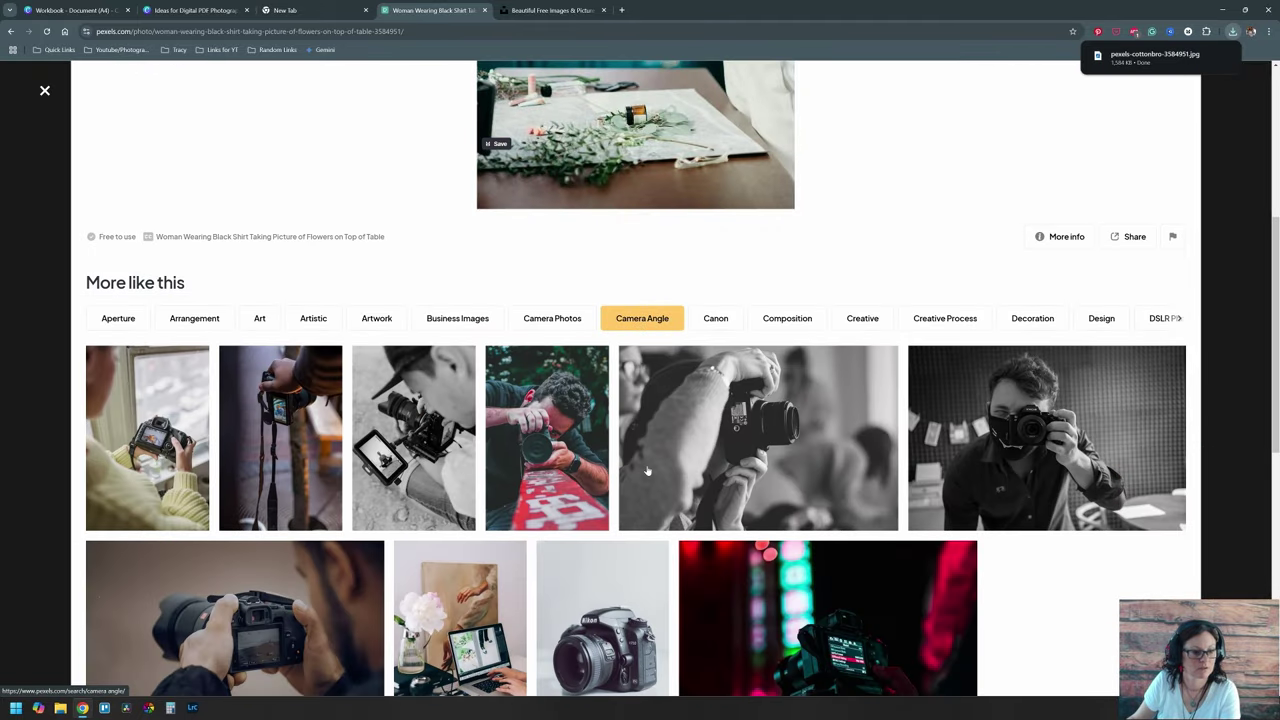
pyautogui.scroll(-2, 660, 462)
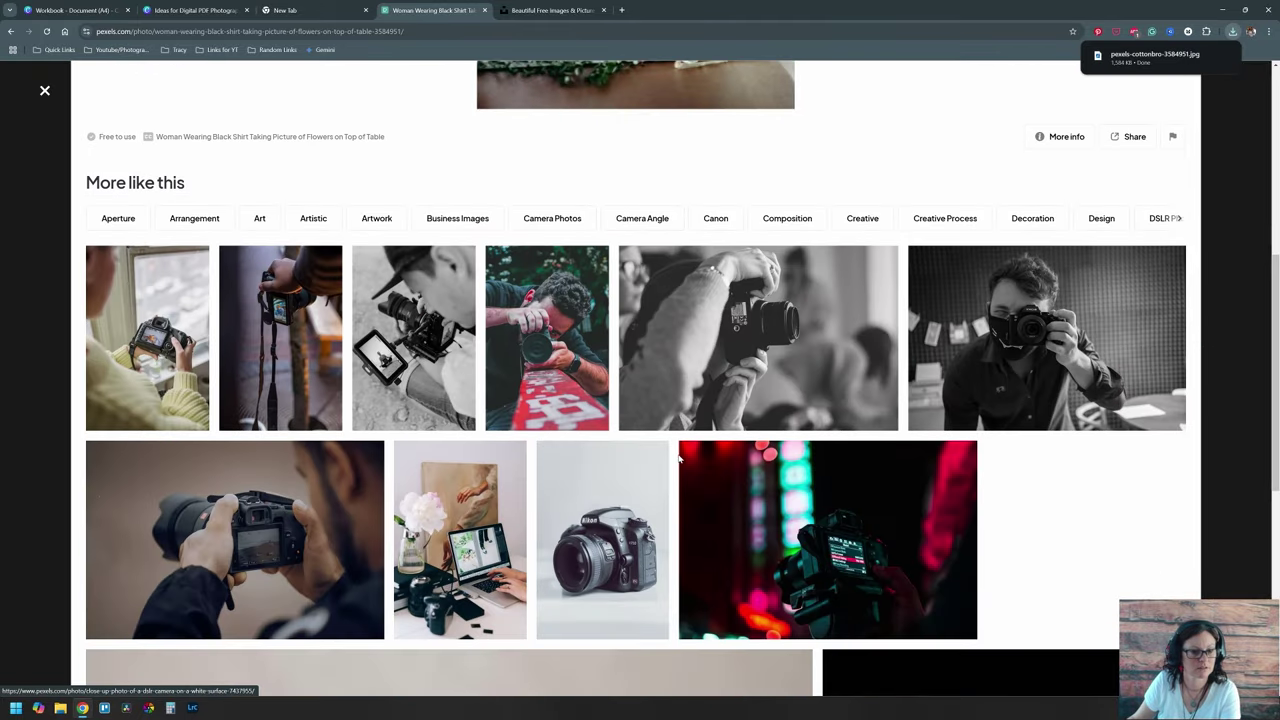
pyautogui.scroll(-3, 684, 458)
pyautogui.scroll(-8, 684, 458)
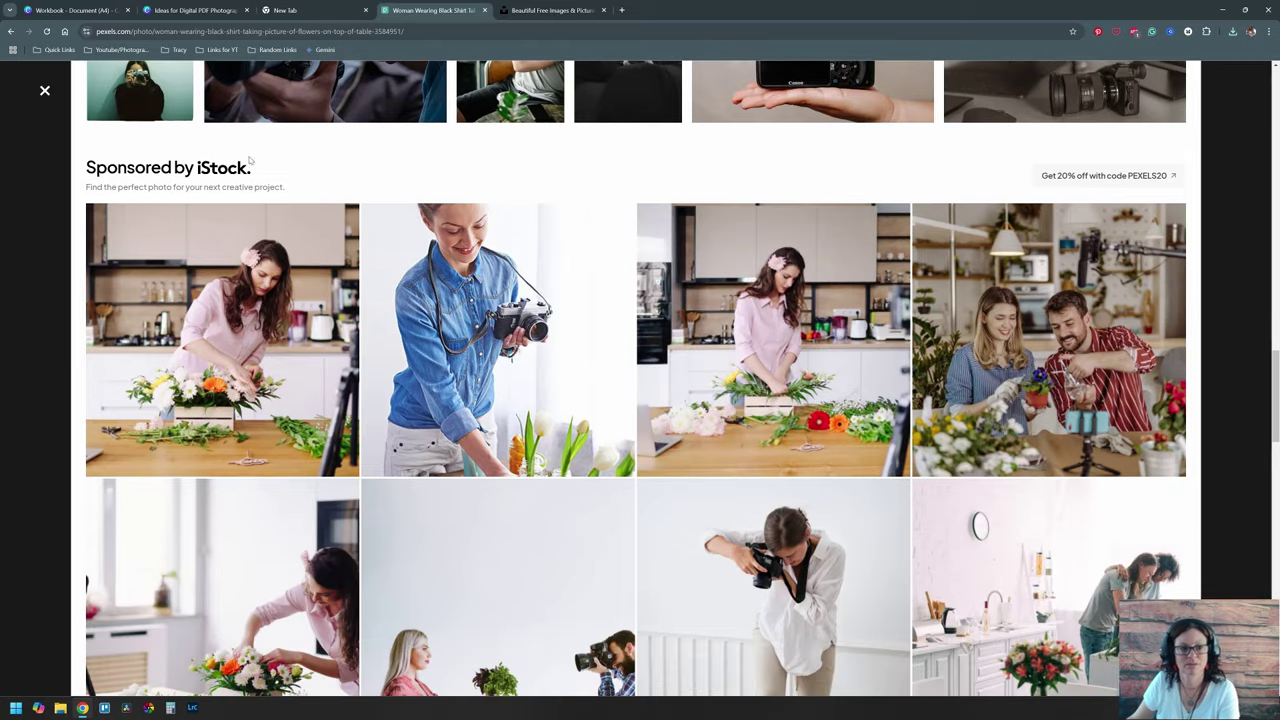
pyautogui.scroll(-3, 748, 383)
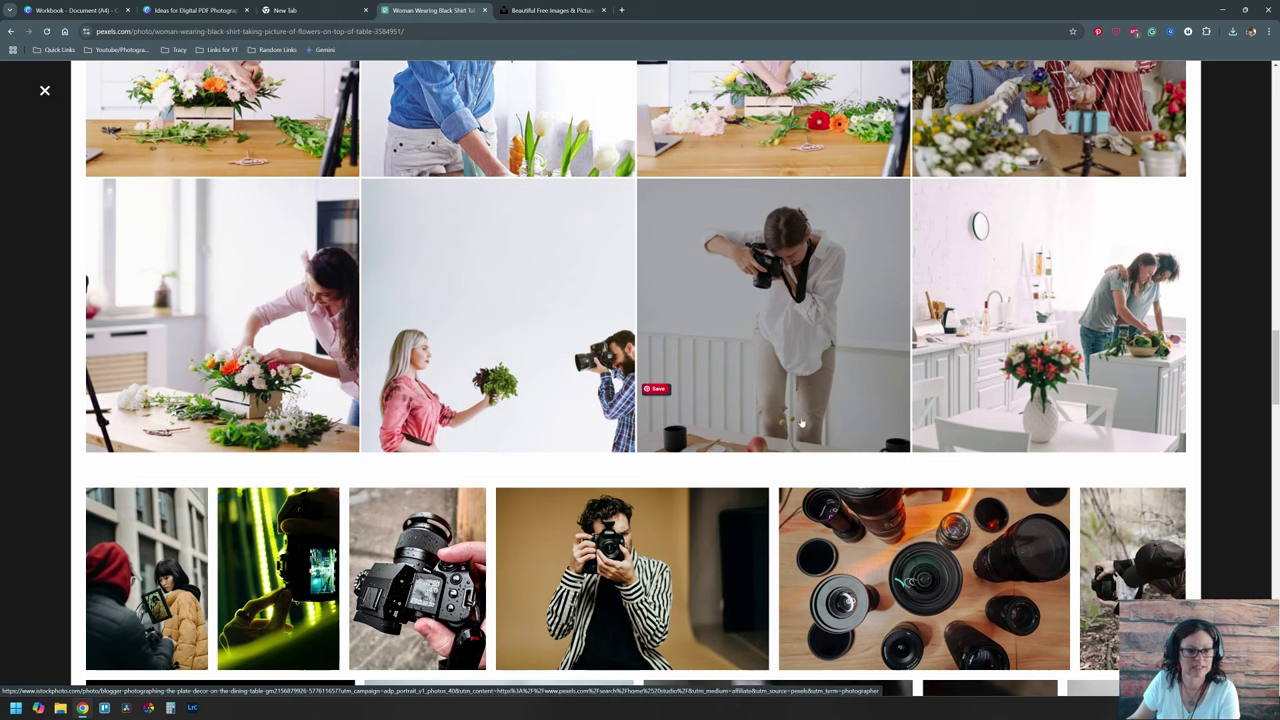
pyautogui.scroll(-2, 816, 374)
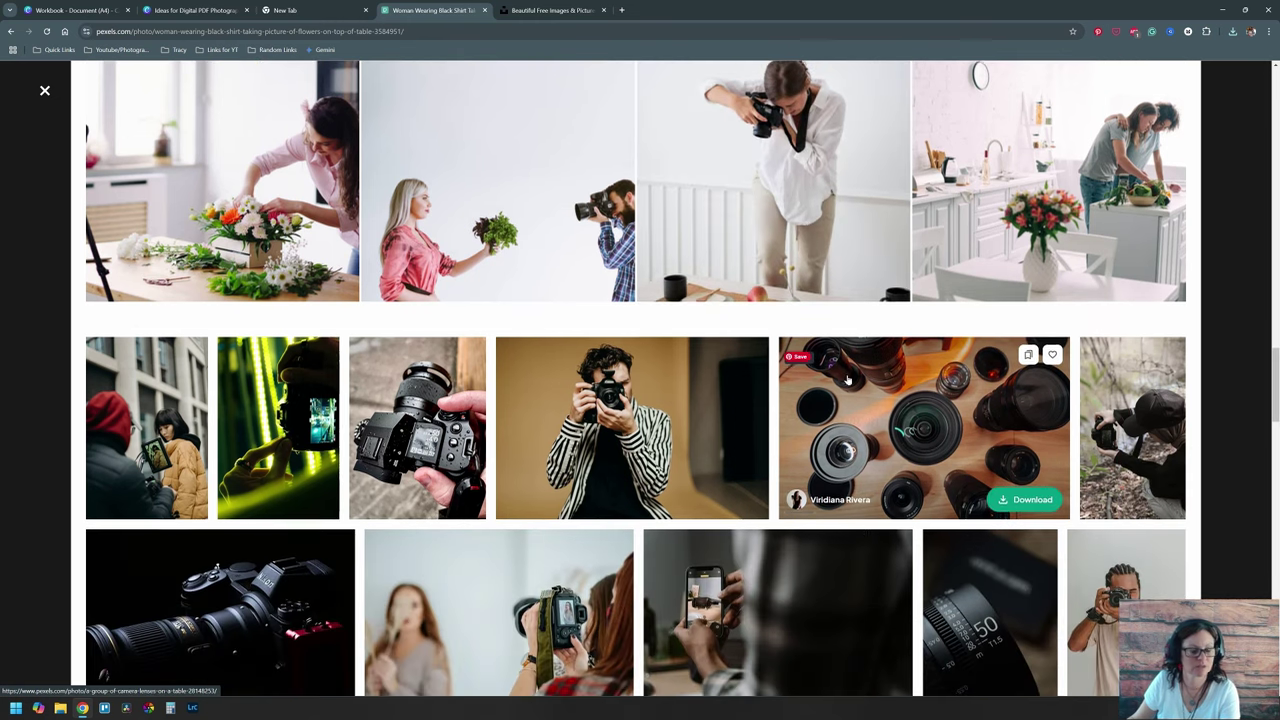
pyautogui.scroll(-2, 815, 380)
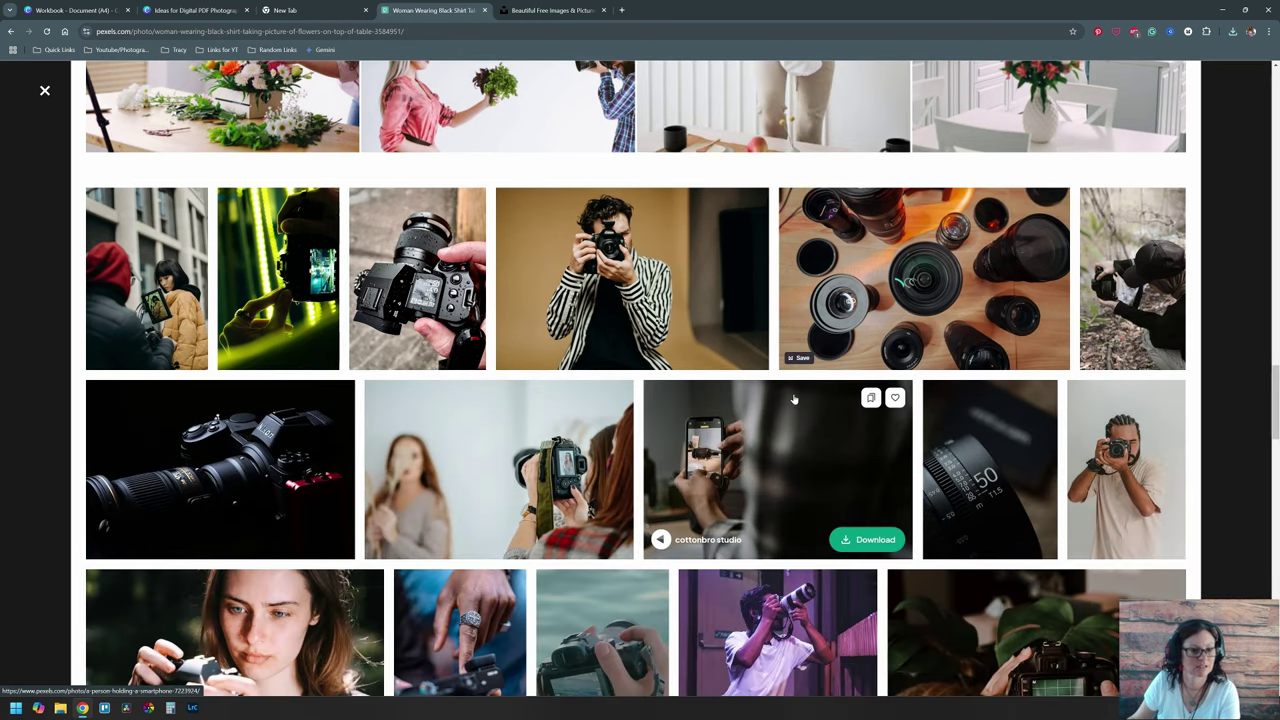
pyautogui.scroll(-2, 805, 405)
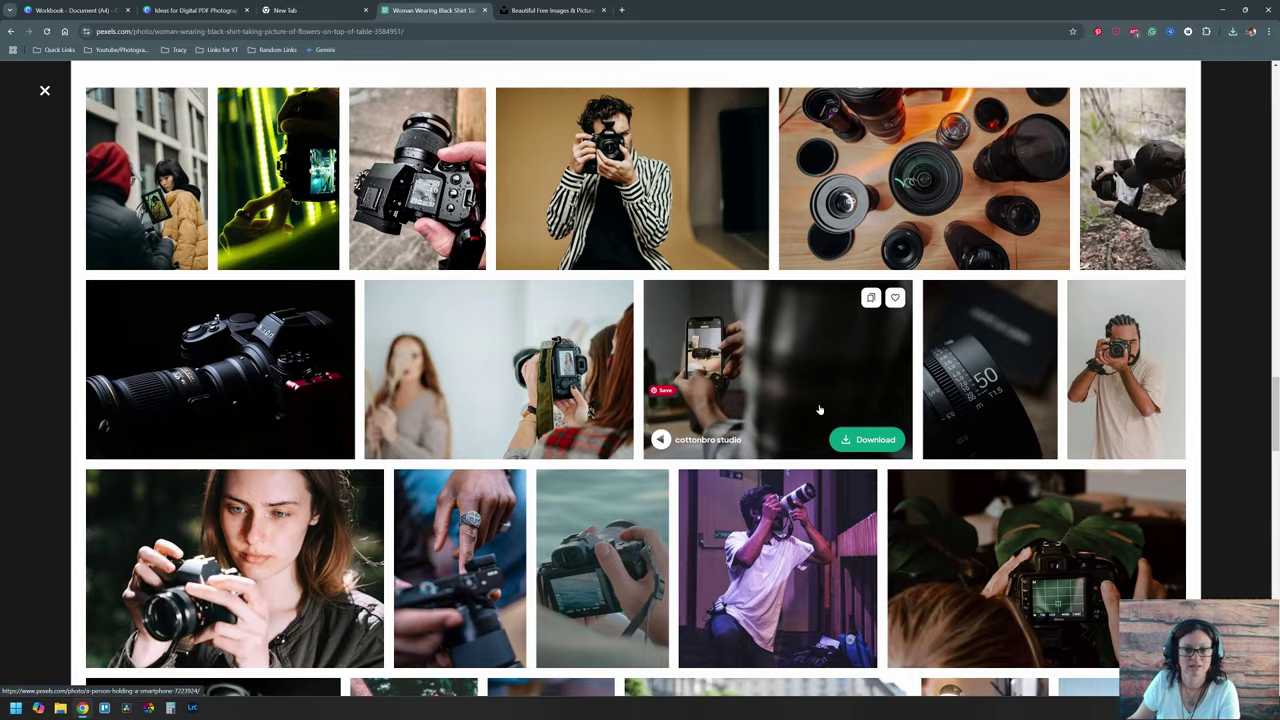
pyautogui.scroll(-6, 811, 414)
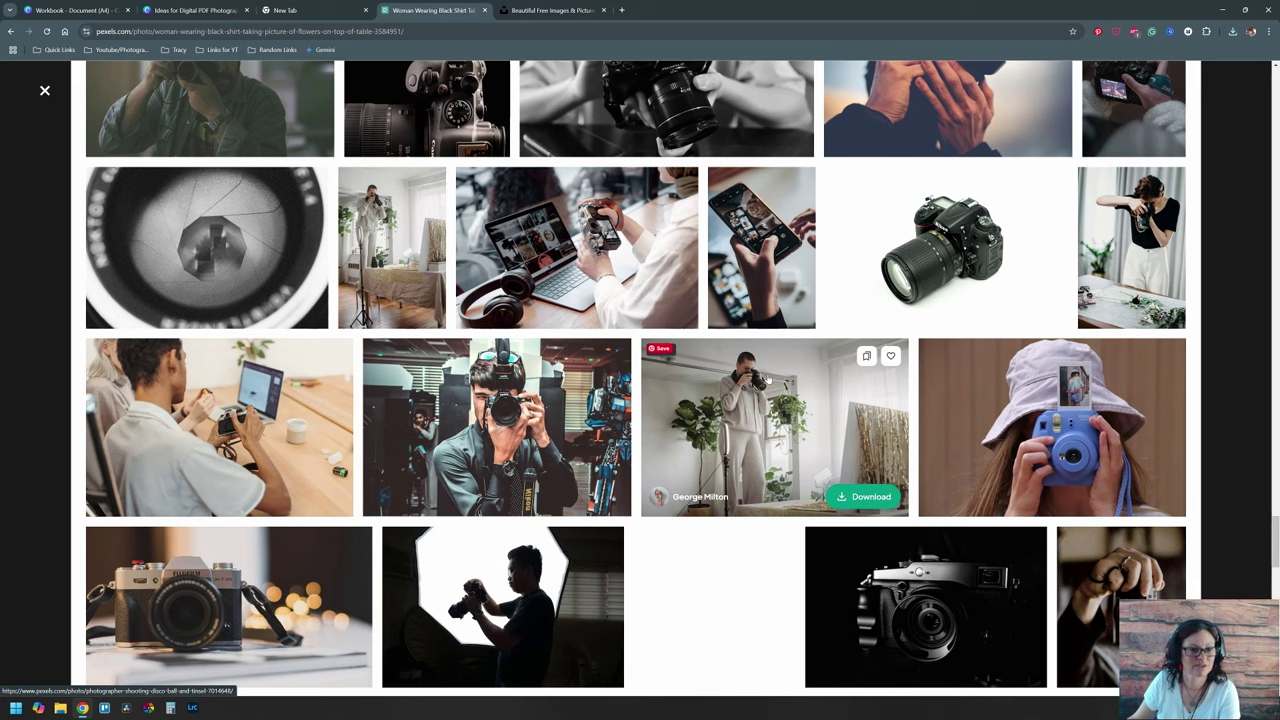
# Step: Inspect the portrait photo of the photographer shooting a disco ball and tinsel, and return to the home studio results
pyautogui.scroll(-1, 768, 380)
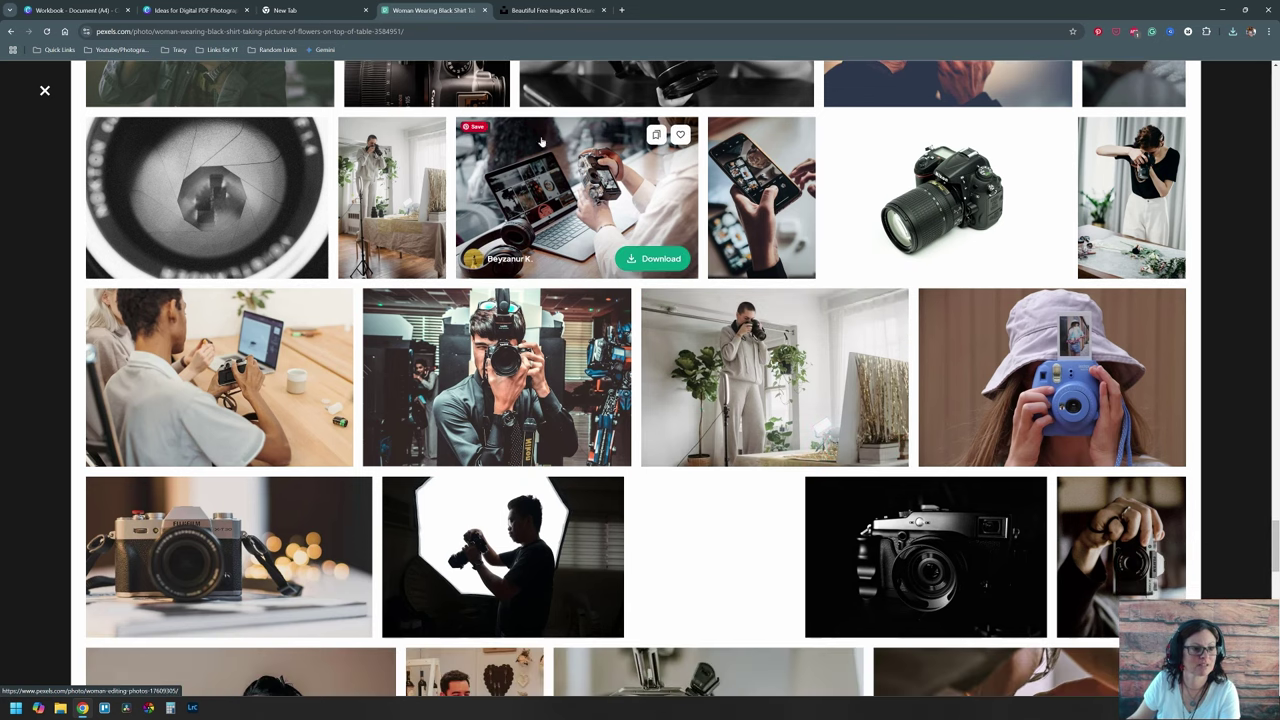
pyautogui.click(389, 195)
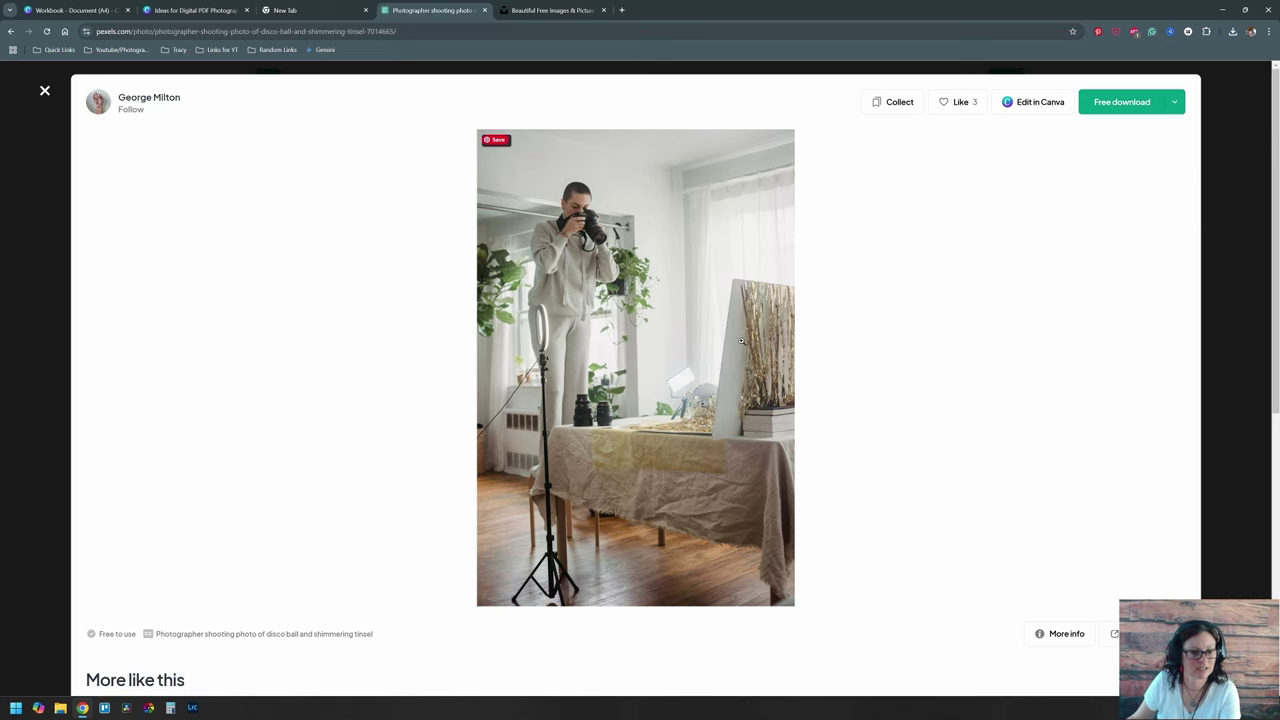
pyautogui.click(44, 91)
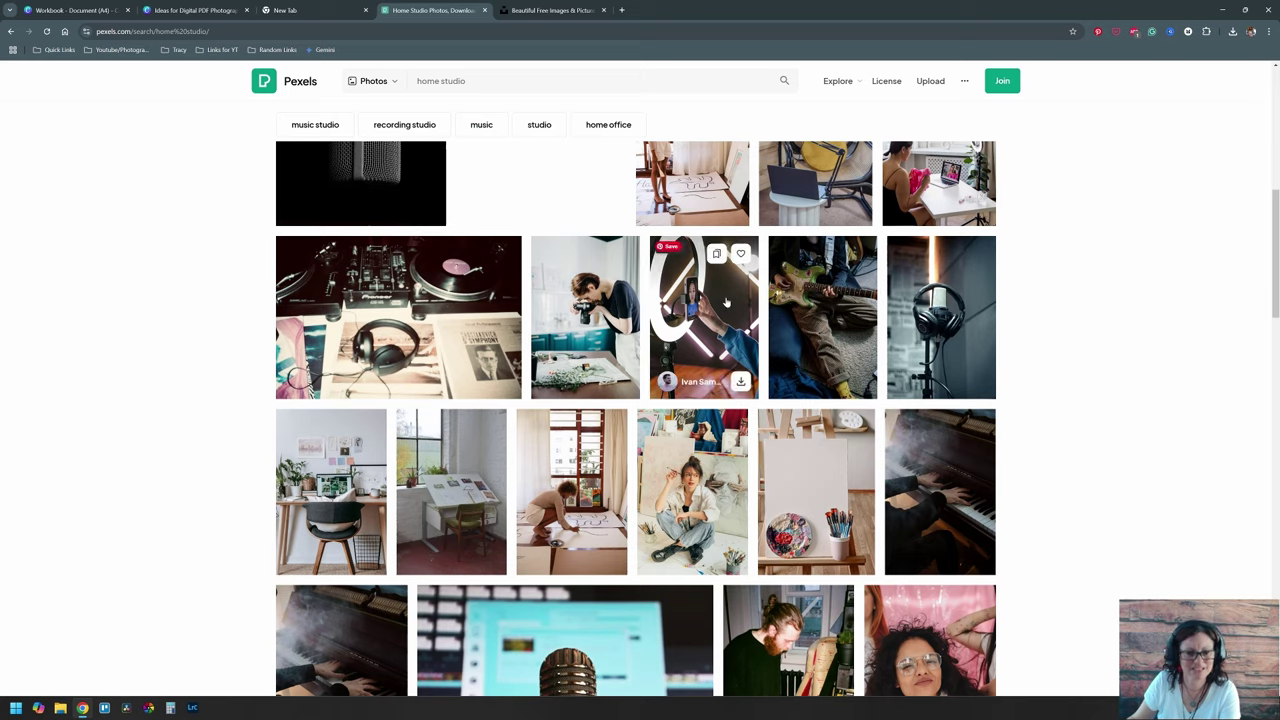
# Step: Examine more of the free home studio results on Pexels for another suitable photography image
pyautogui.scroll(-2, 681, 290)
pyautogui.scroll(-3, 681, 290)
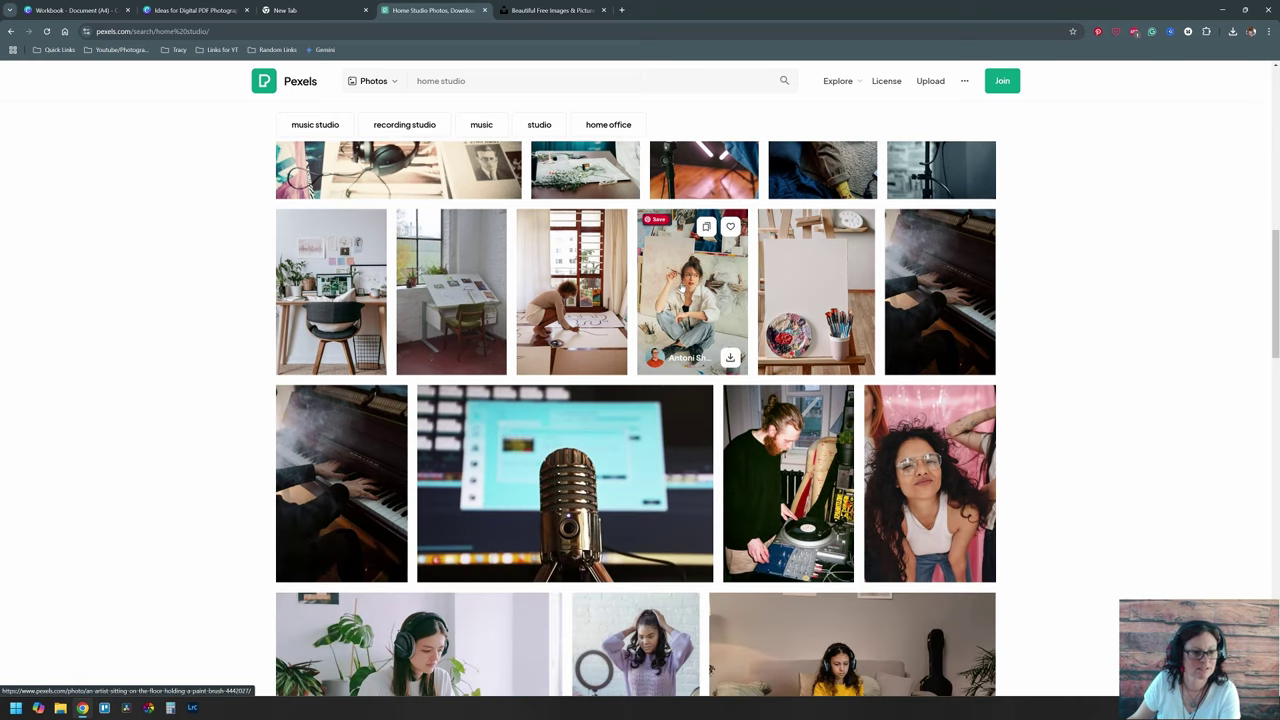
pyautogui.scroll(-4, 666, 314)
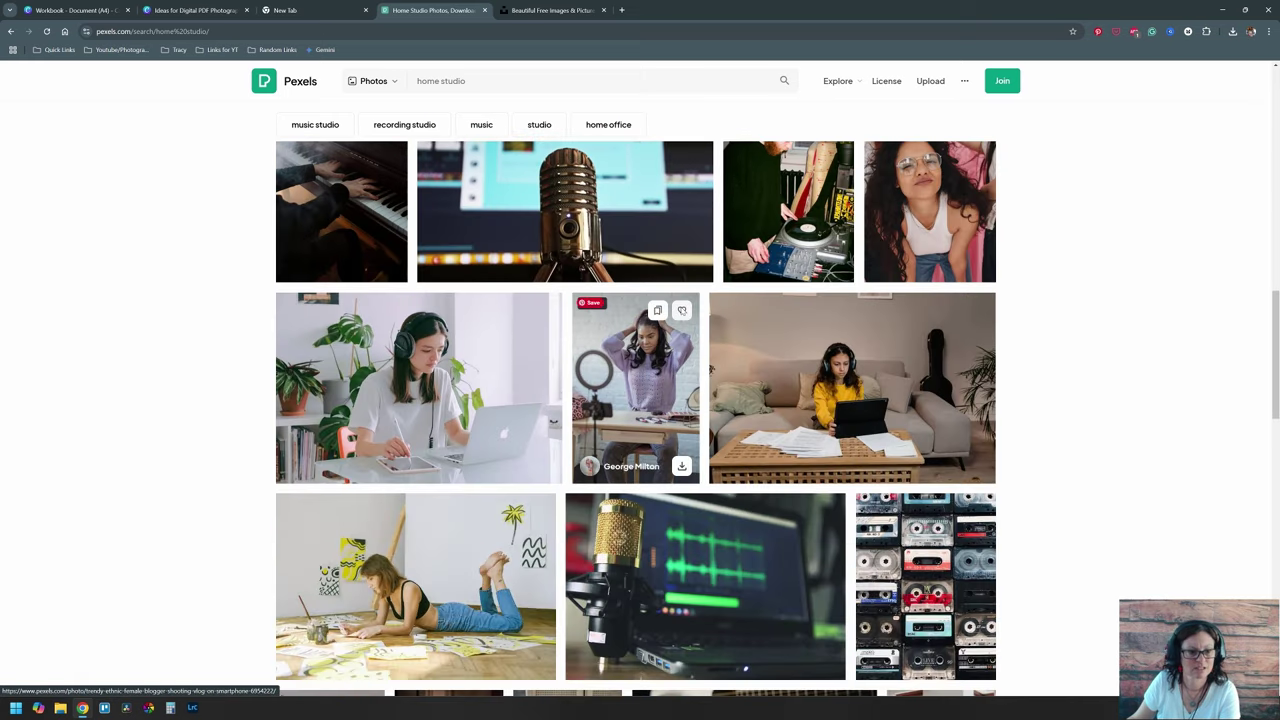
pyautogui.scroll(-1, 681, 313)
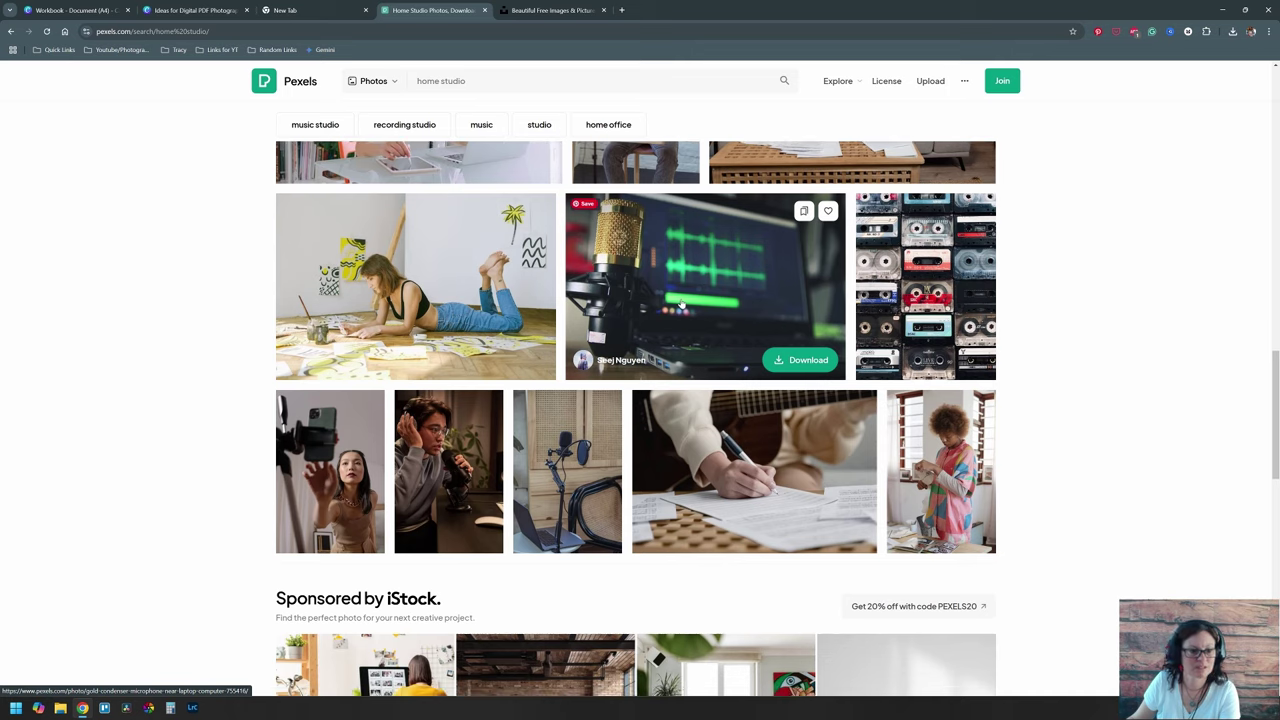
pyautogui.scroll(-1, 681, 313)
pyautogui.scroll(-4, 683, 302)
pyautogui.scroll(-12, 681, 302)
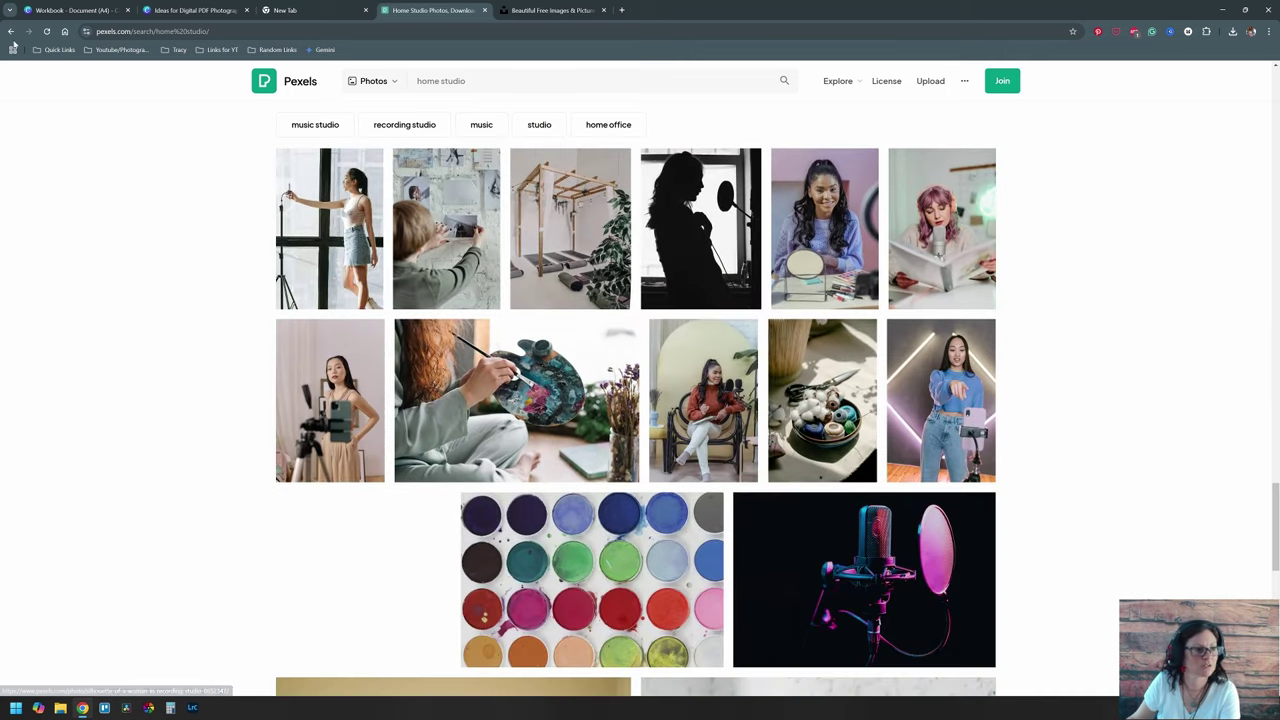
pyautogui.click(11, 31)
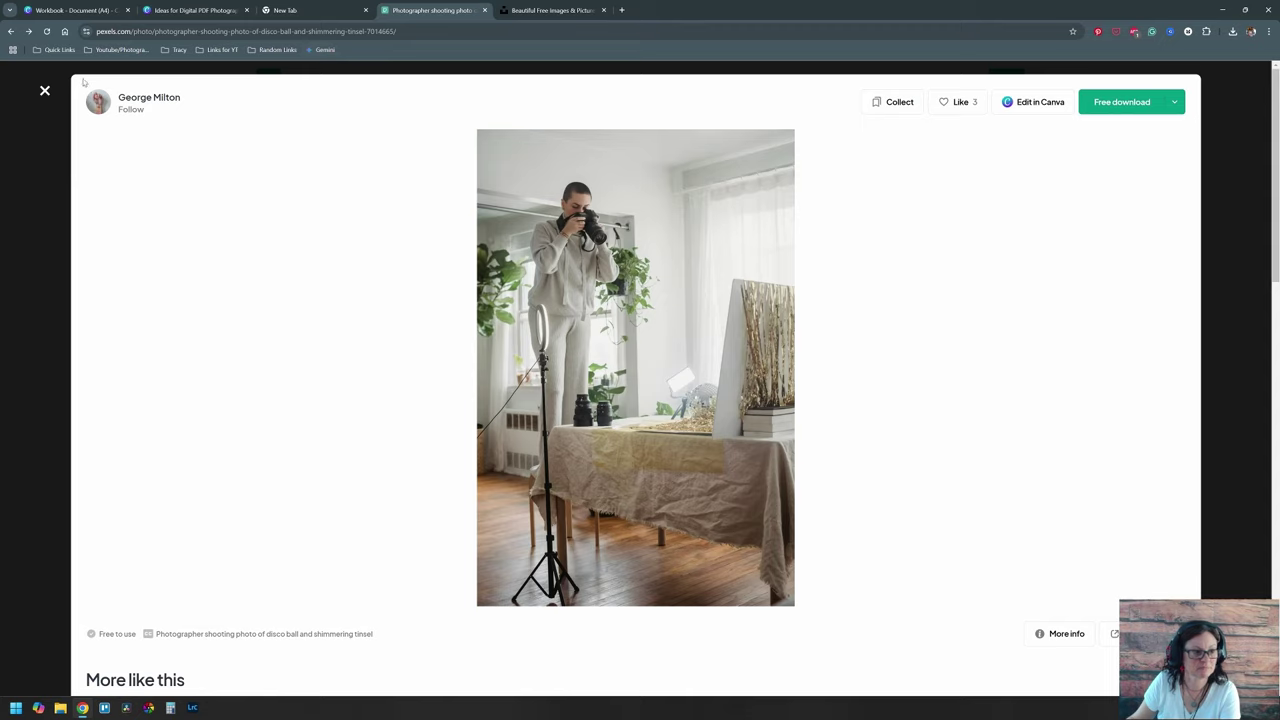
pyautogui.click(44, 90)
pyautogui.scroll(-5, 720, 300)
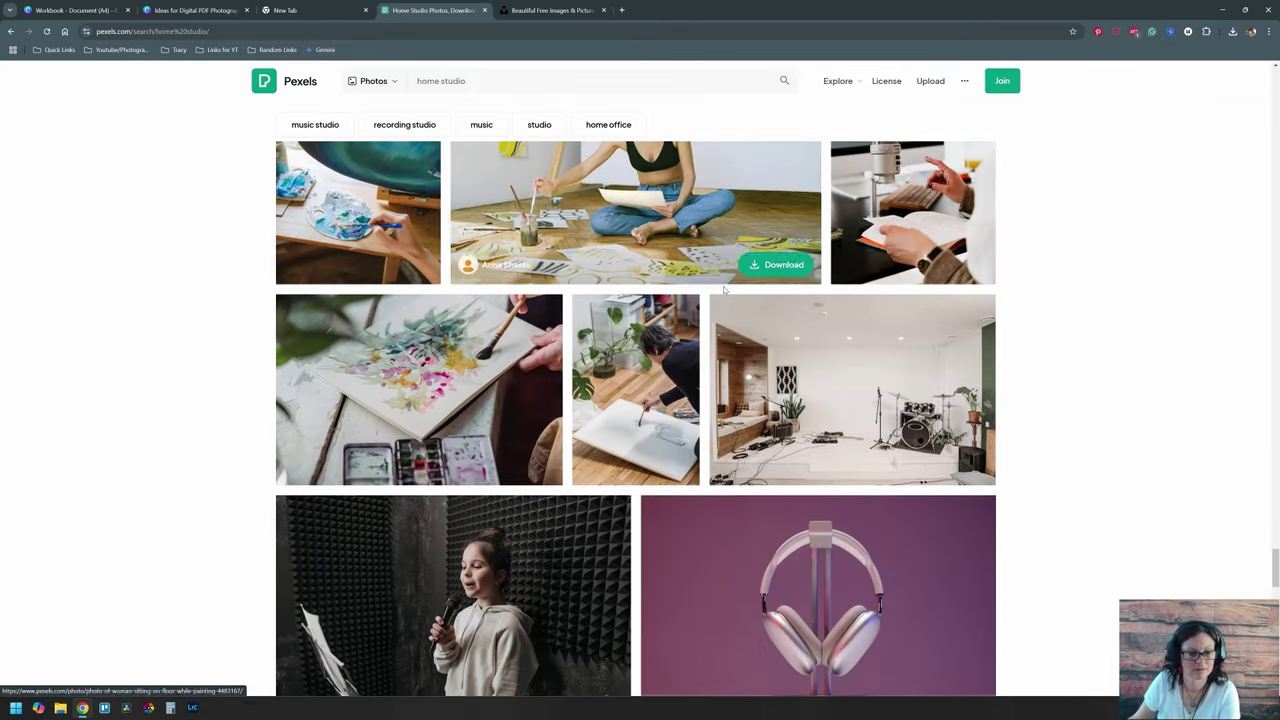
# Step: Switch to the Workbook design in Canva and add the downloaded flower-photographing picture from the Downloads folder to page 1
pyautogui.click(215, 12)
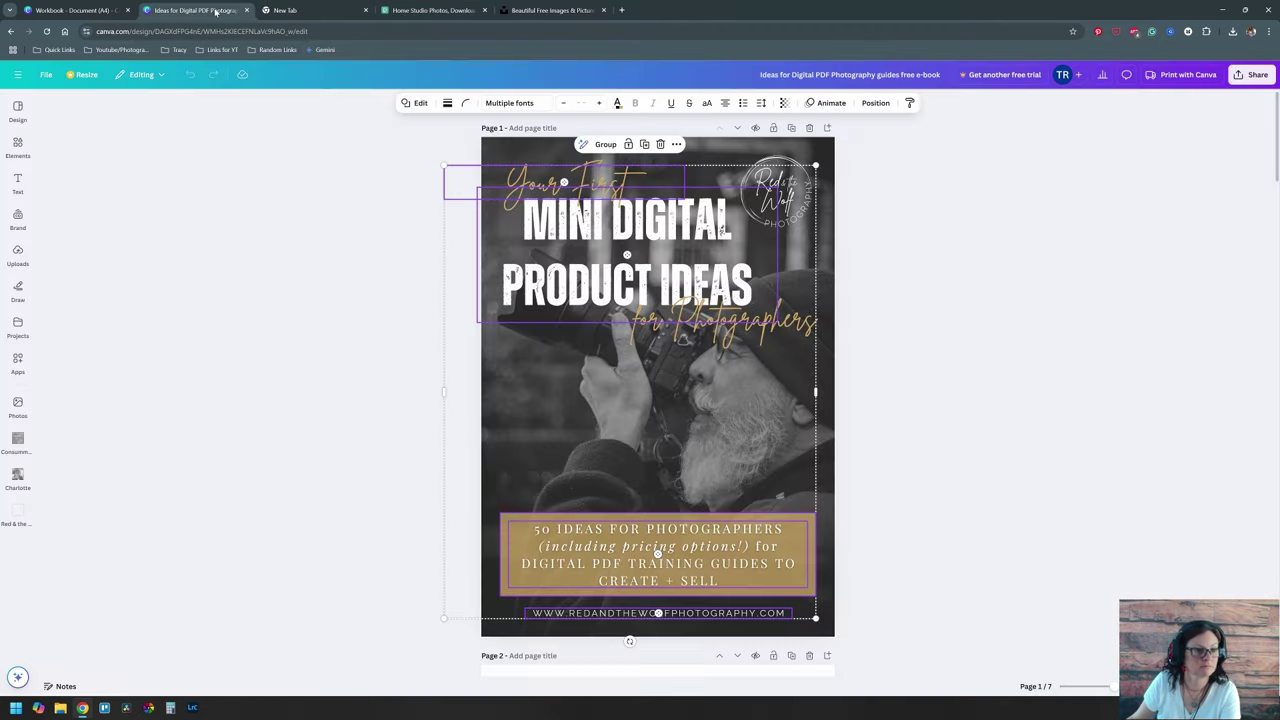
pyautogui.click(70, 10)
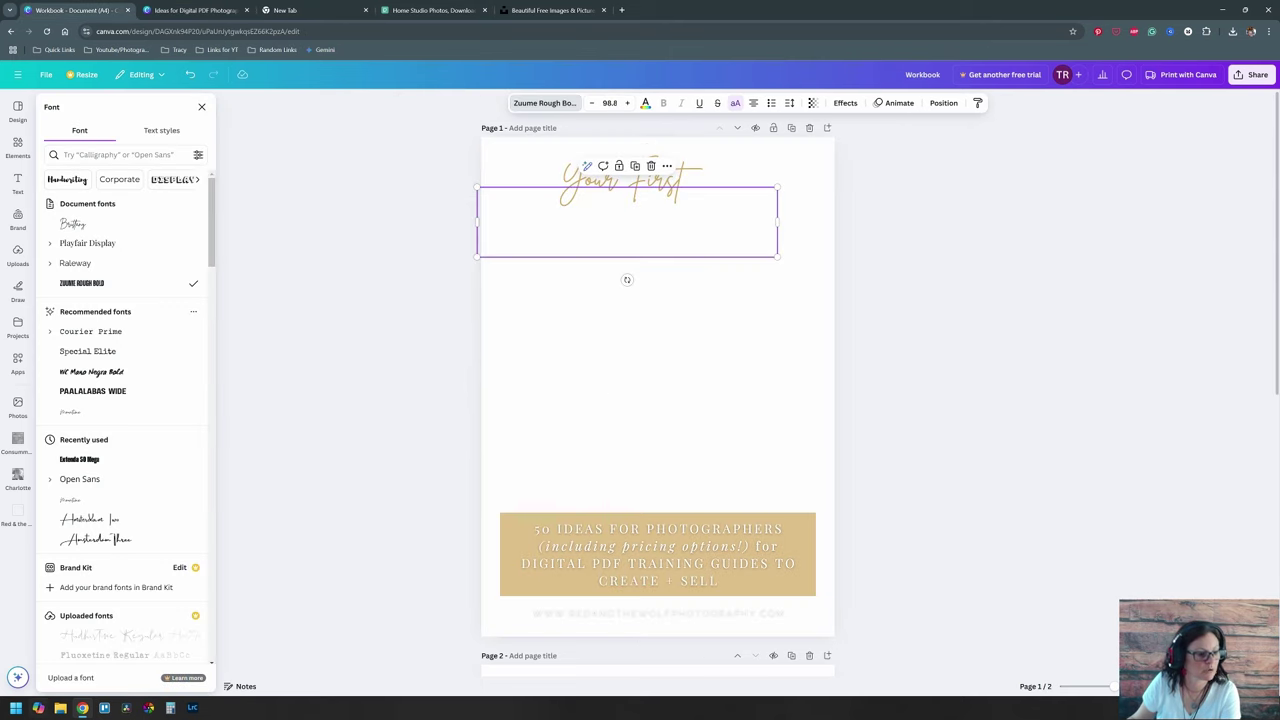
pyautogui.click(60, 709)
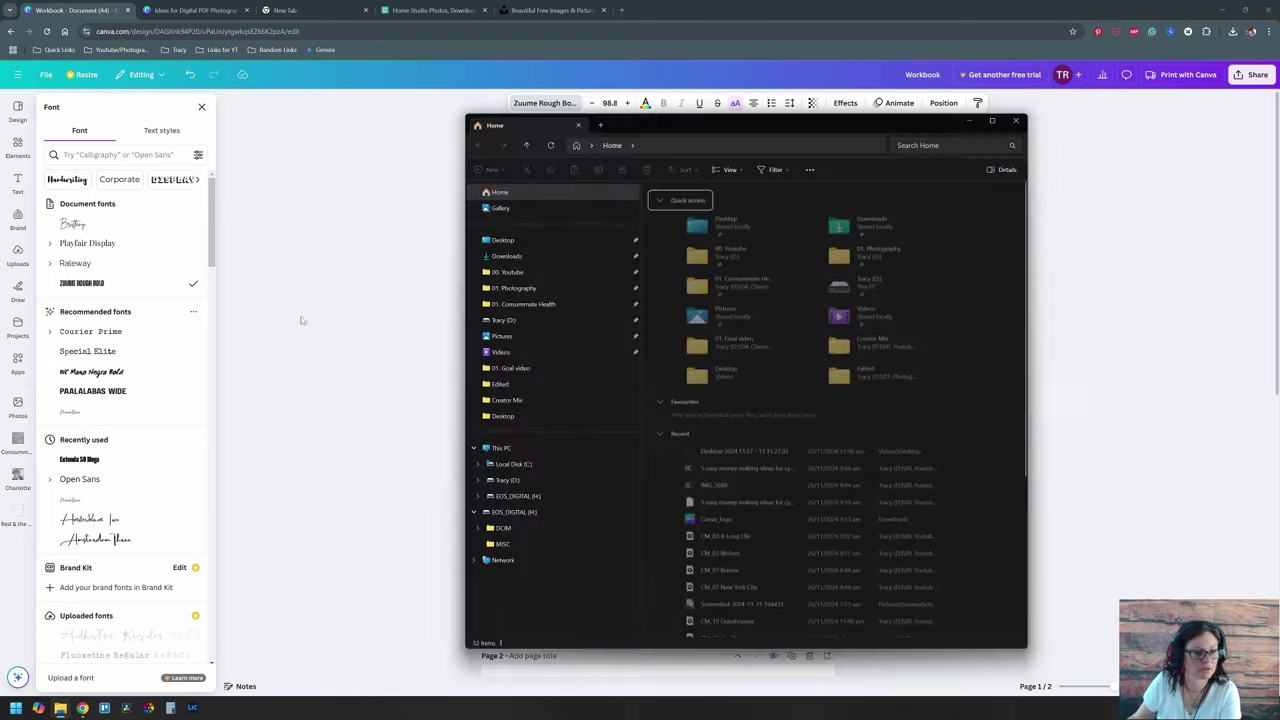
pyautogui.click(509, 259)
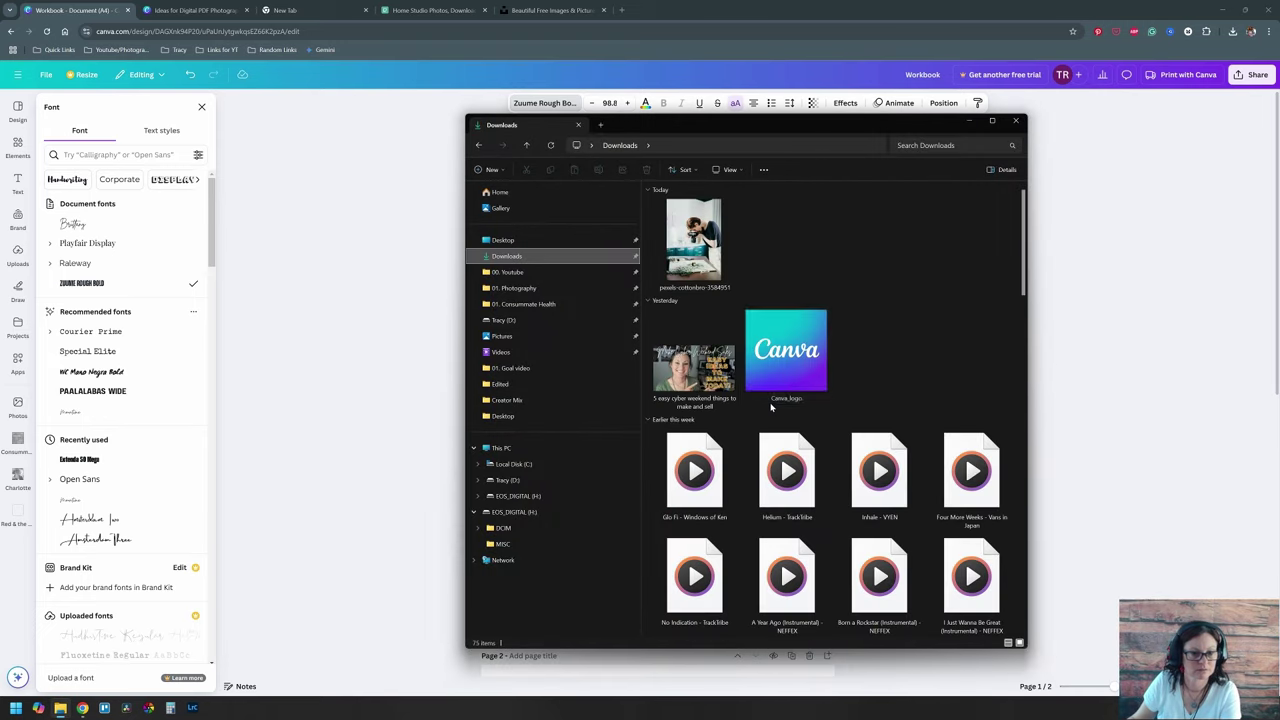
pyautogui.moveTo(837, 131); pyautogui.dragTo(1048, 120)
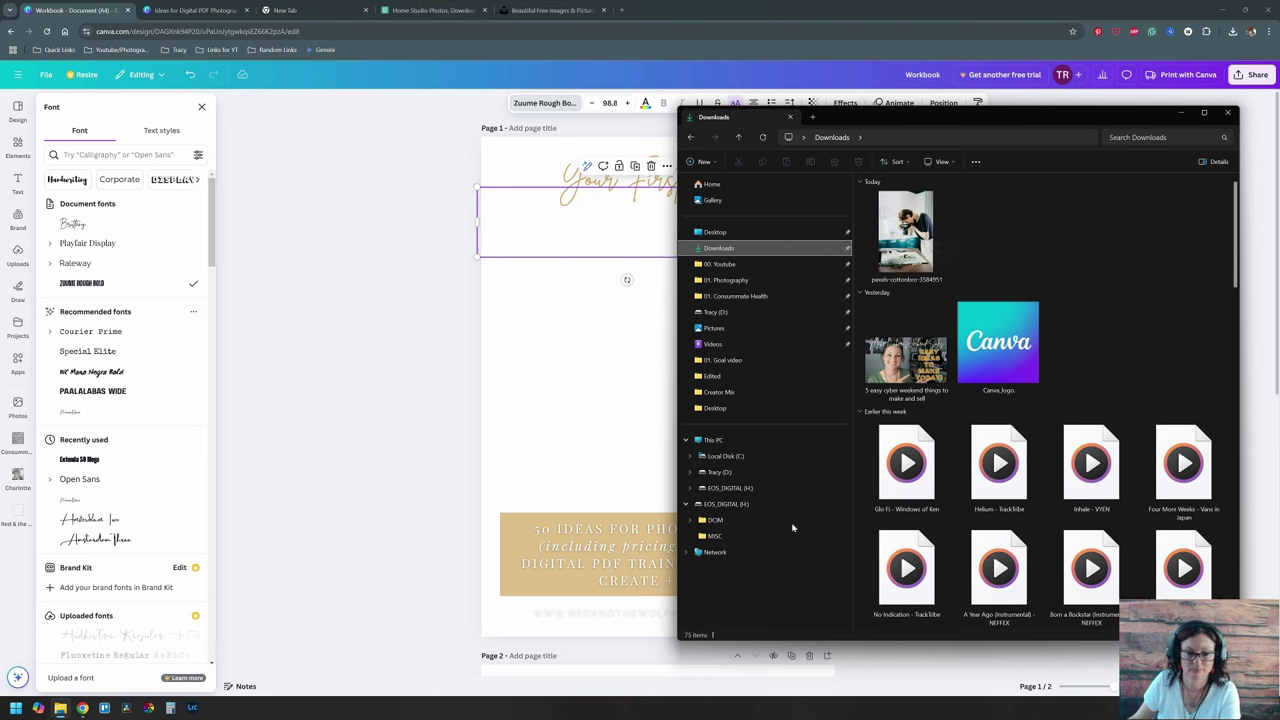
pyautogui.moveTo(911, 215); pyautogui.dragTo(548, 325)
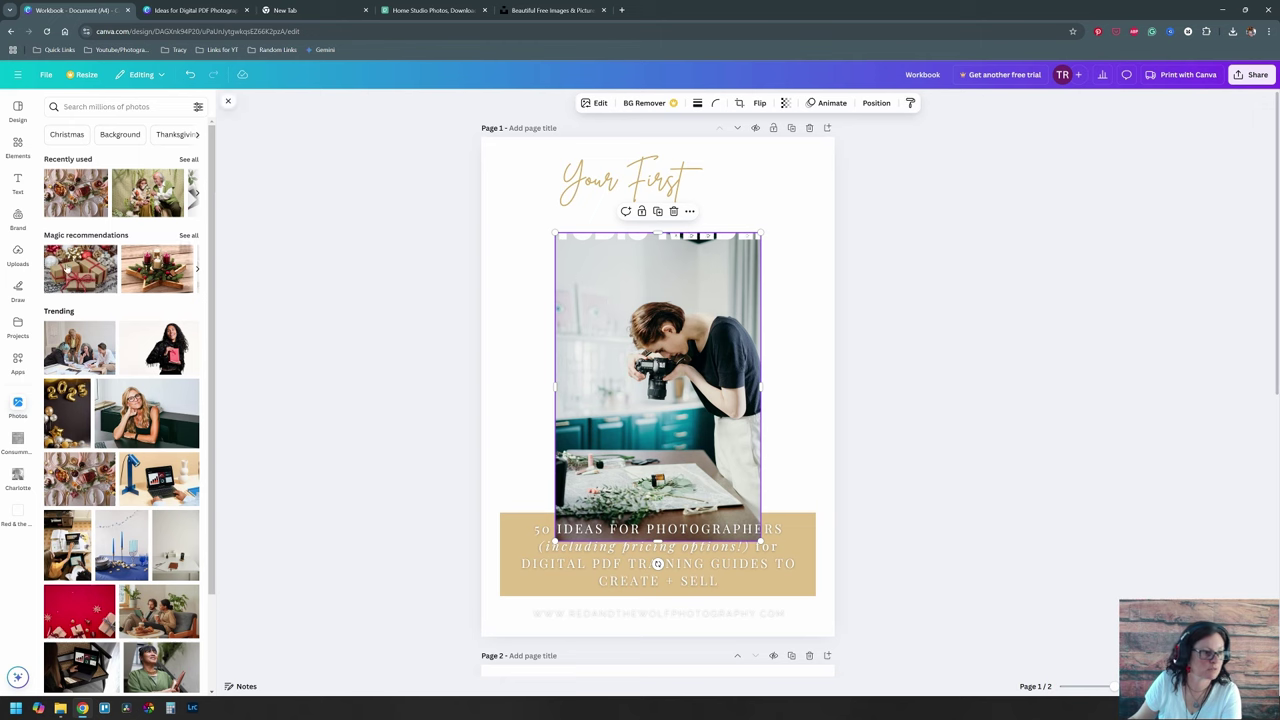
pyautogui.click(17, 256)
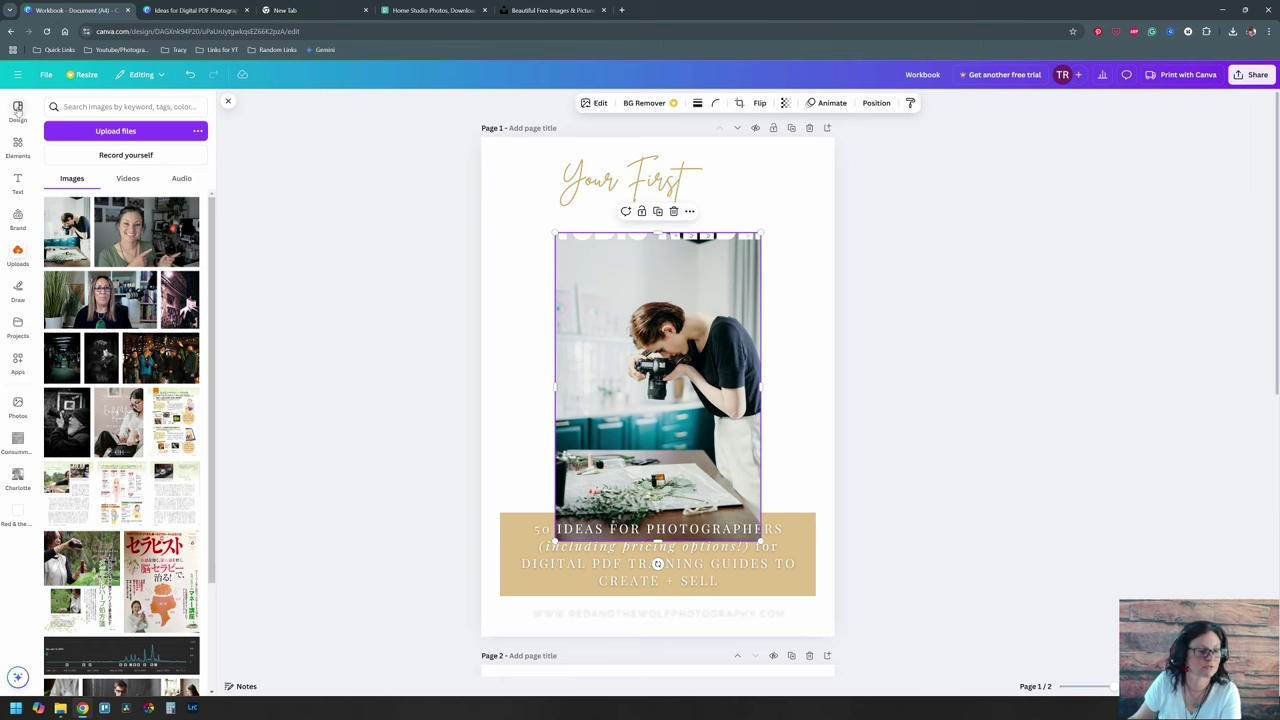
pyautogui.click(17, 107)
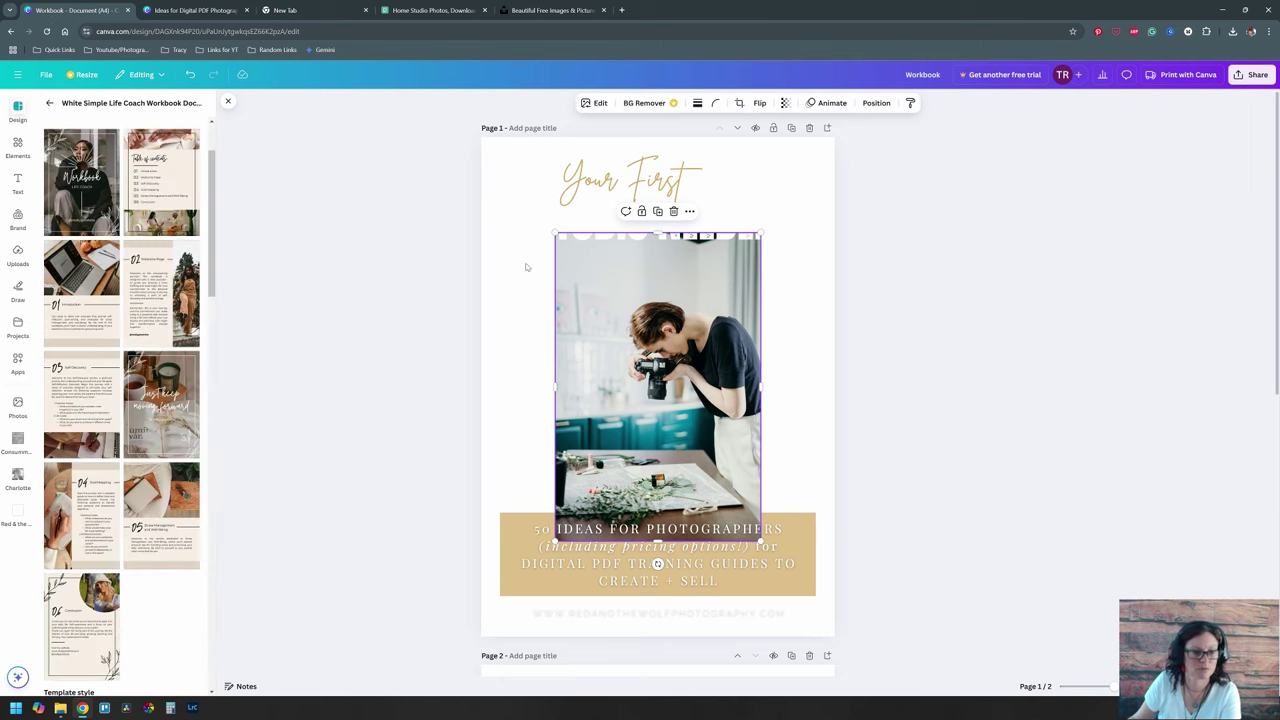
# Step: Align the photo with the page's upper-left corner, enlarge it to 210 mm wide to cover page 1, and send it to the back
pyautogui.moveTo(604, 300); pyautogui.dragTo(532, 204)
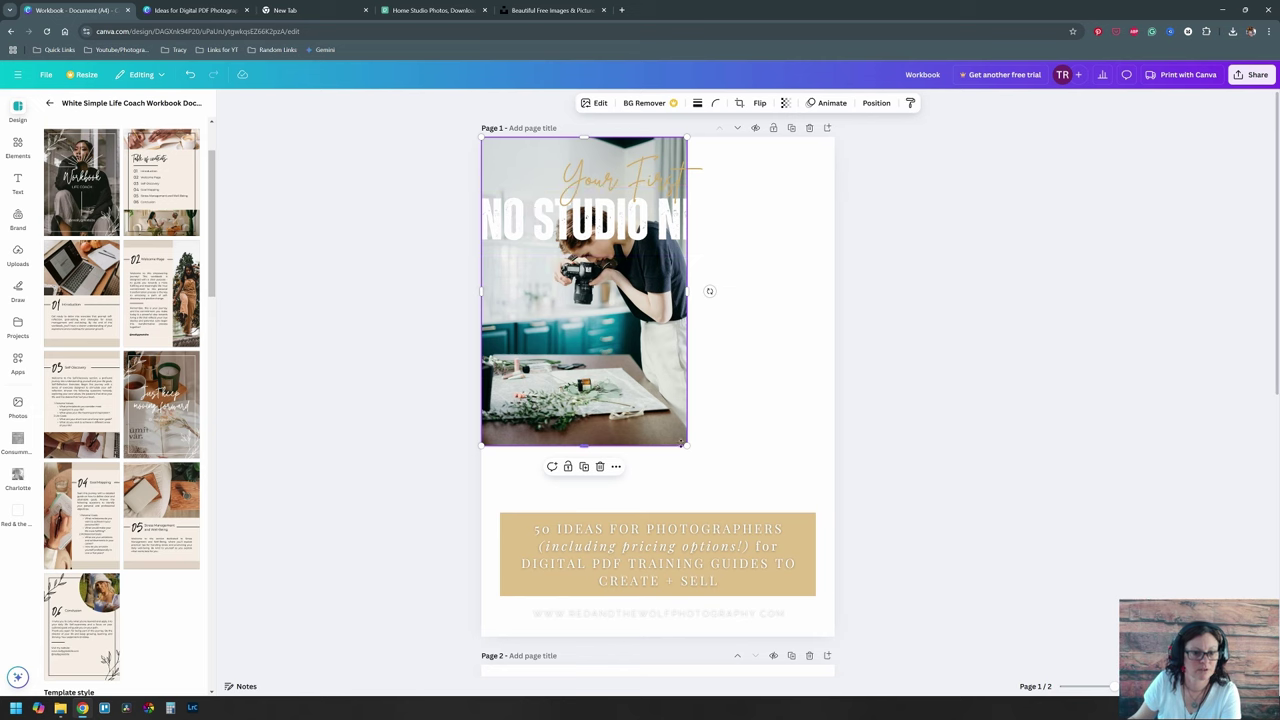
pyautogui.moveTo(686, 443); pyautogui.dragTo(880, 650)
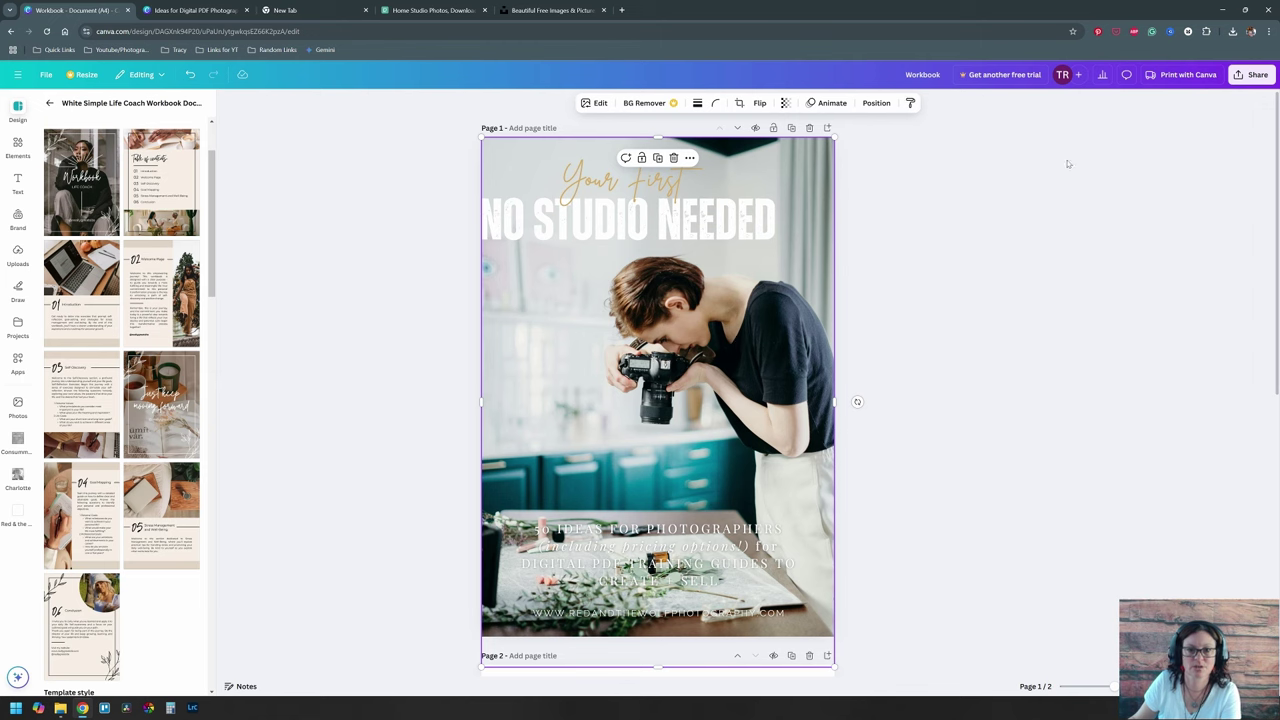
pyautogui.click(876, 103)
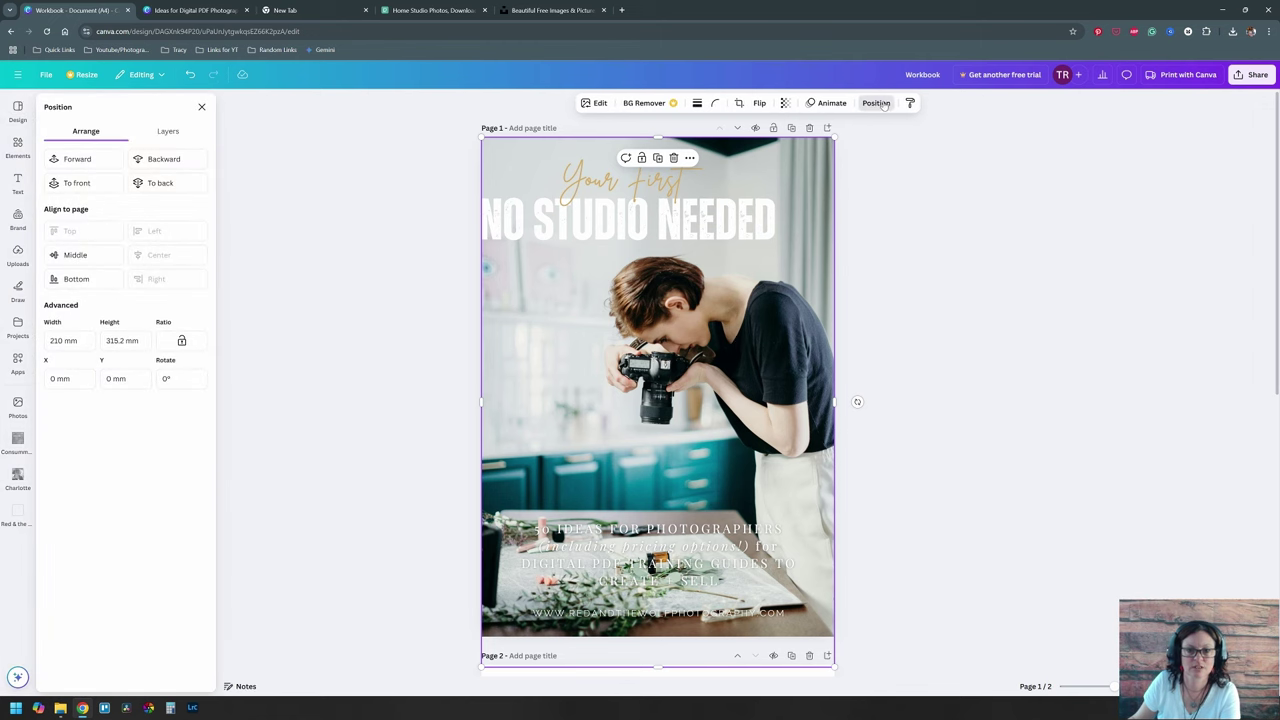
pyautogui.click(163, 187)
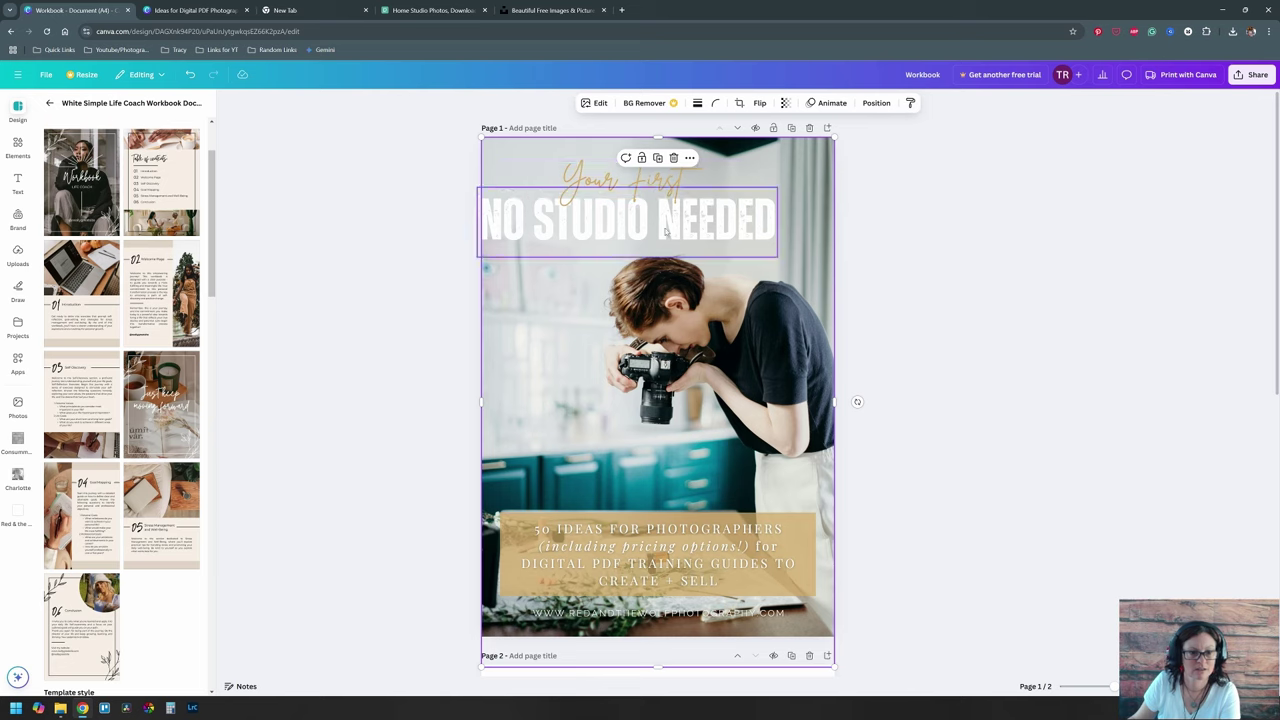
# Step: Enlarge the background photo slightly beyond the page edges and recentre it horizontally on page 1
pyautogui.moveTo(668, 232)
pyautogui.mouseDown()
pyautogui.moveTo(715, 232)
pyautogui.moveTo(651, 229)
pyautogui.mouseUp()
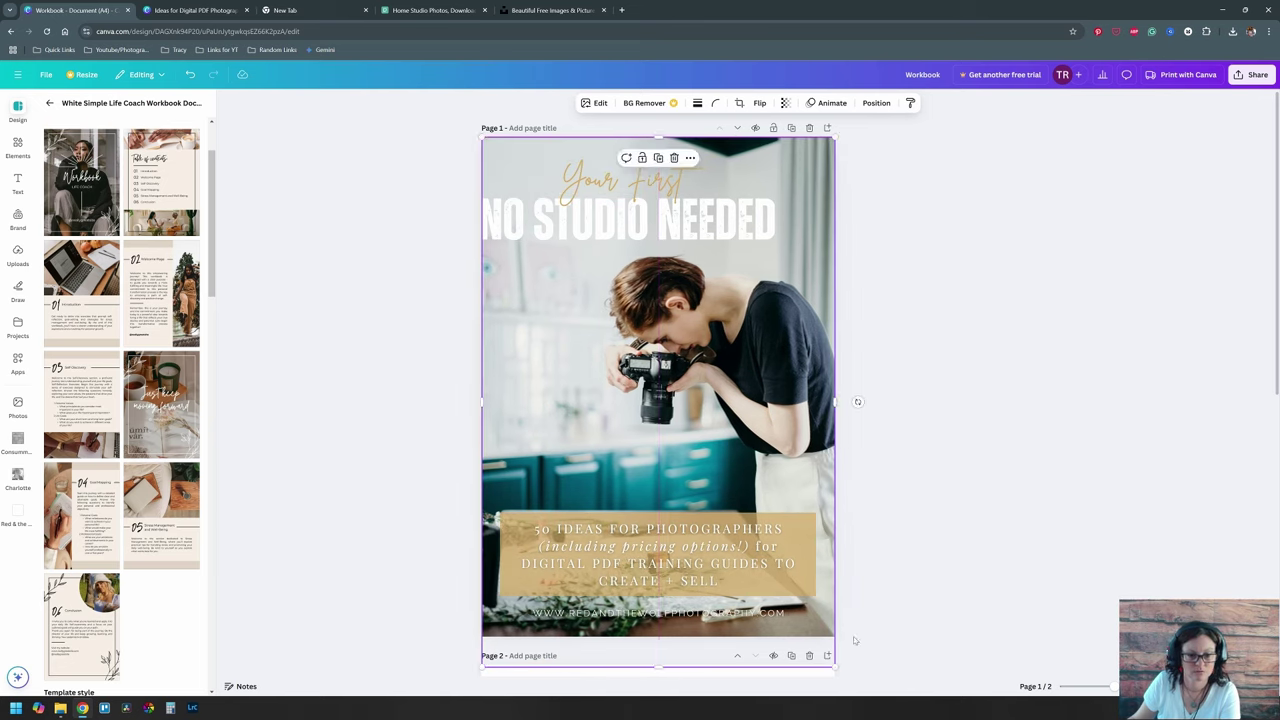
pyautogui.moveTo(835, 667)
pyautogui.mouseDown()
pyautogui.moveTo(852, 672)
pyautogui.moveTo(812, 646)
pyautogui.moveTo(850, 662)
pyautogui.mouseUp()
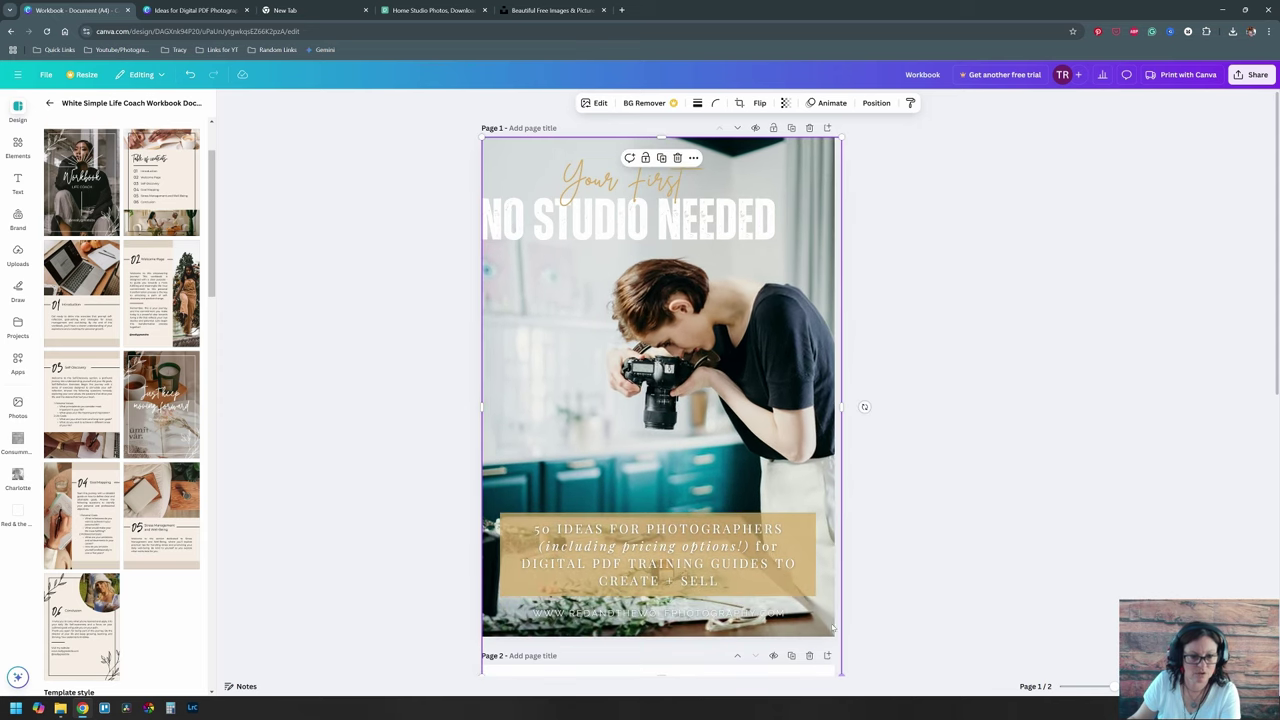
pyautogui.moveTo(727, 489); pyautogui.dragTo(731, 496)
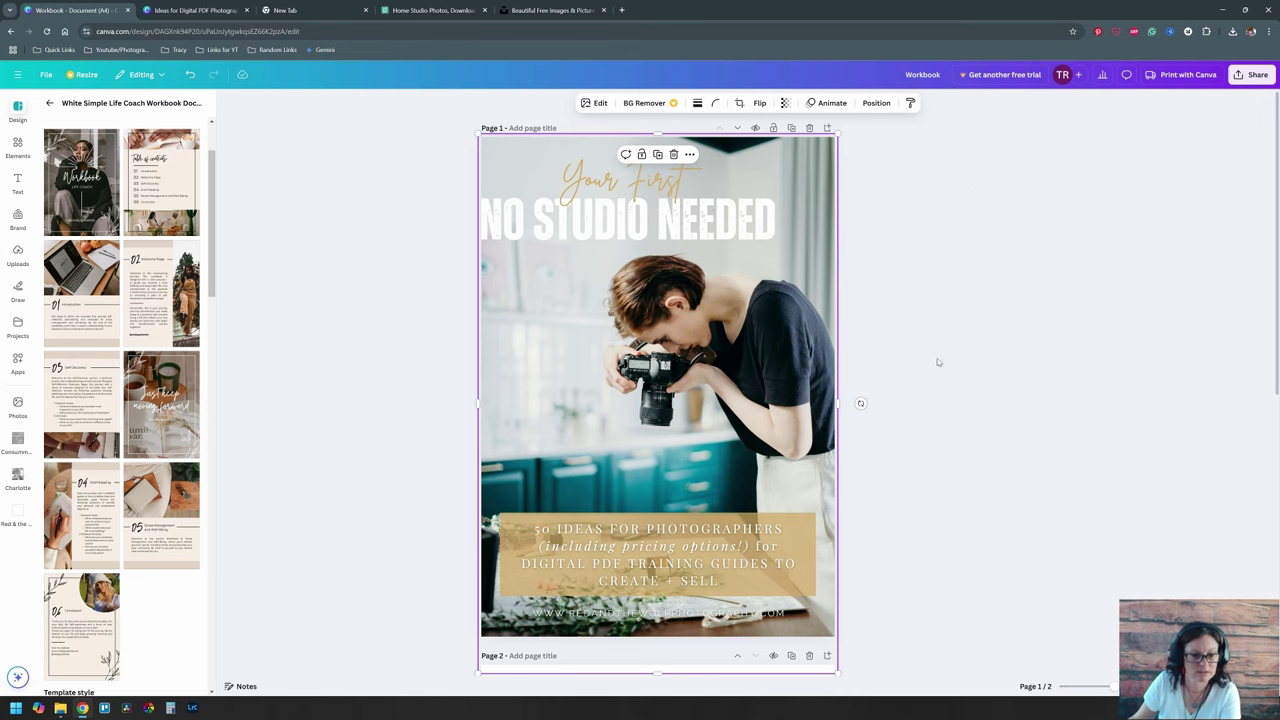
# Step: Centre the "NO STUDIO NEEDED" title and the "Your First" script line horizontally on the cover
pyautogui.click(650, 225)
pyautogui.moveTo(650, 225); pyautogui.dragTo(683, 229)
pyautogui.moveTo(584, 170); pyautogui.dragTo(623, 176)
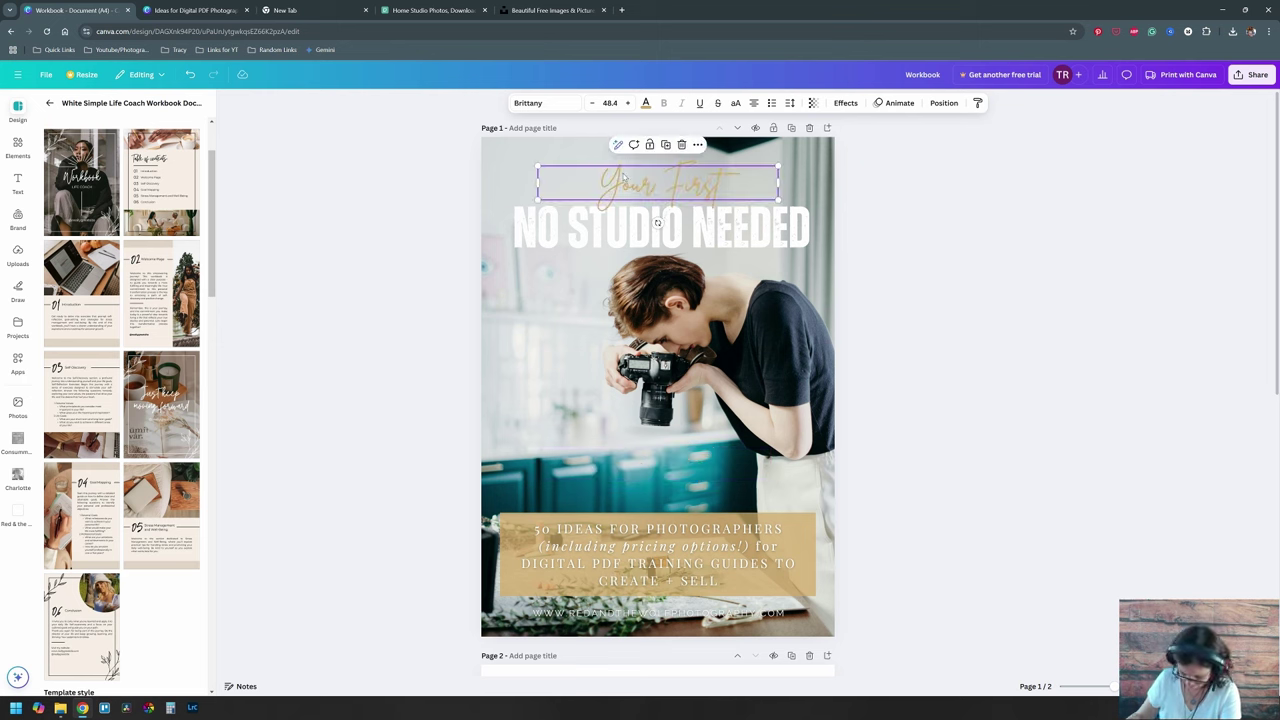
# Step: Replace the gold banner's text with "THE ULTIMATE GUIDE TO PHOTOGRAPHY AT HOME FOR NEWBIE PHOTOGRAPHERS"
pyautogui.doubleClick(657, 554)
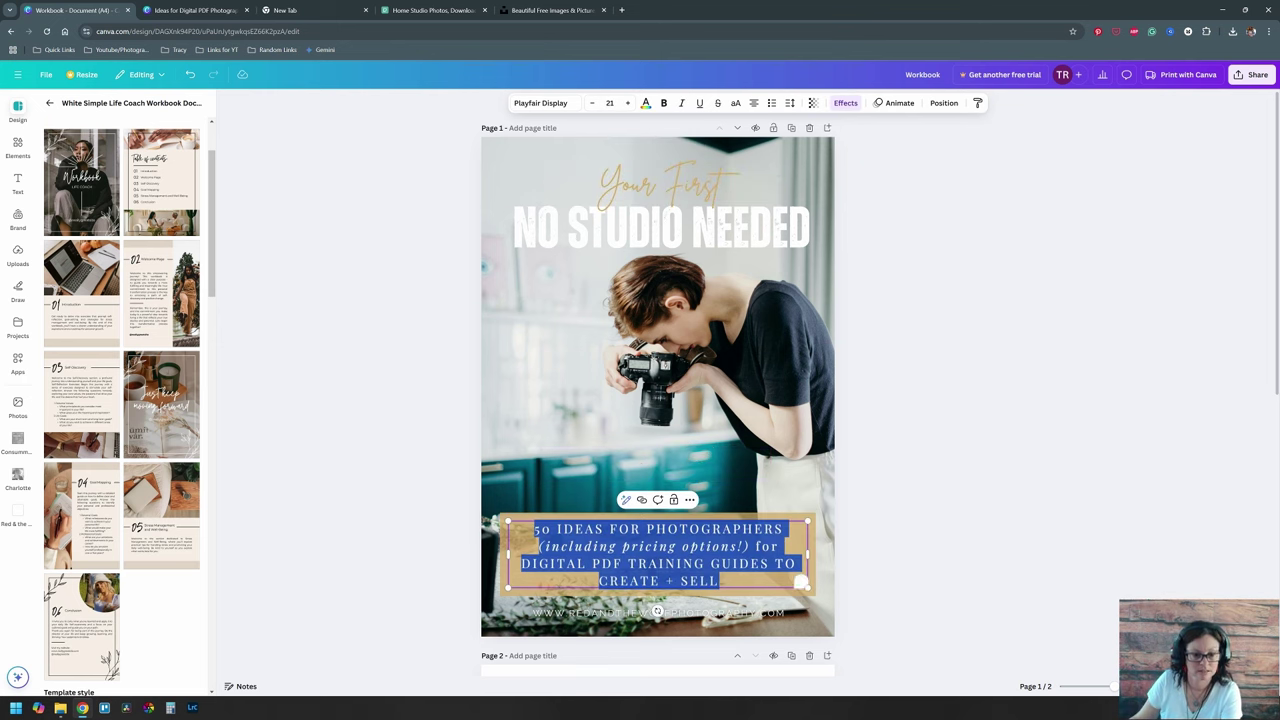
pyautogui.write('THE ULTIMATE GUIDE TO PHOTOGRAPH')
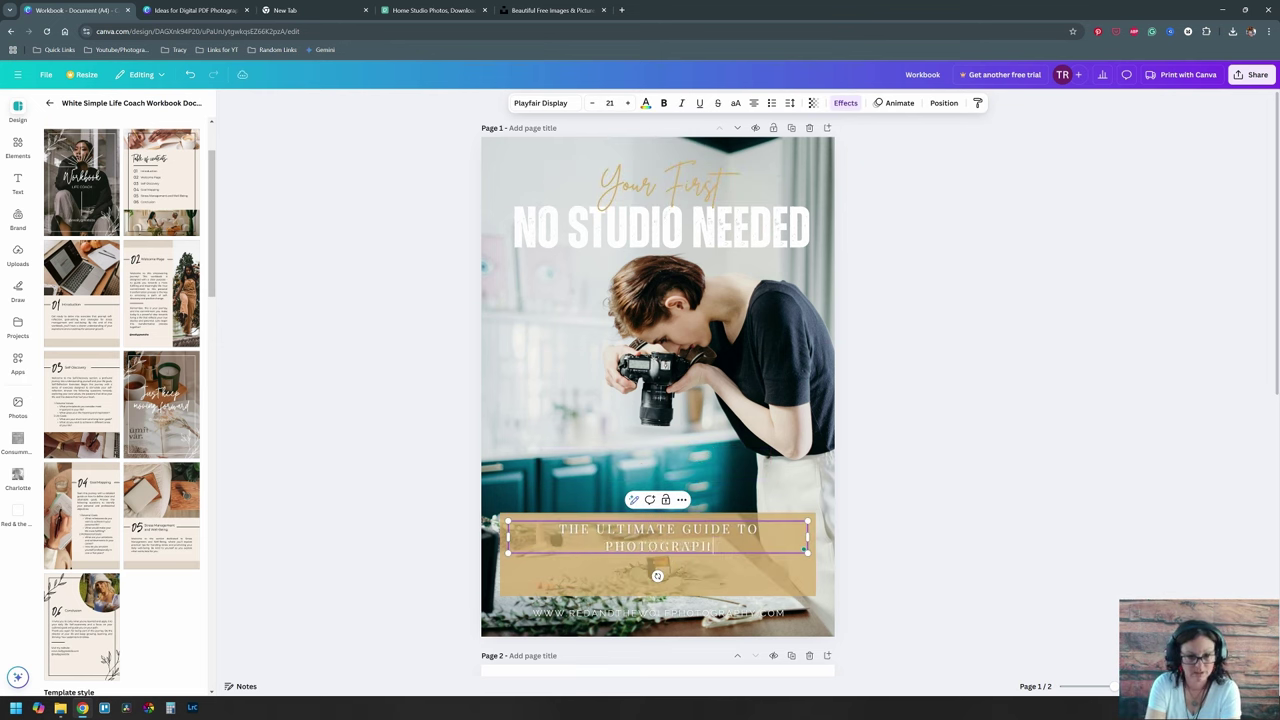
pyautogui.write('Y AT HOME FOR NEWBIE PHOTOGRAPHERS')
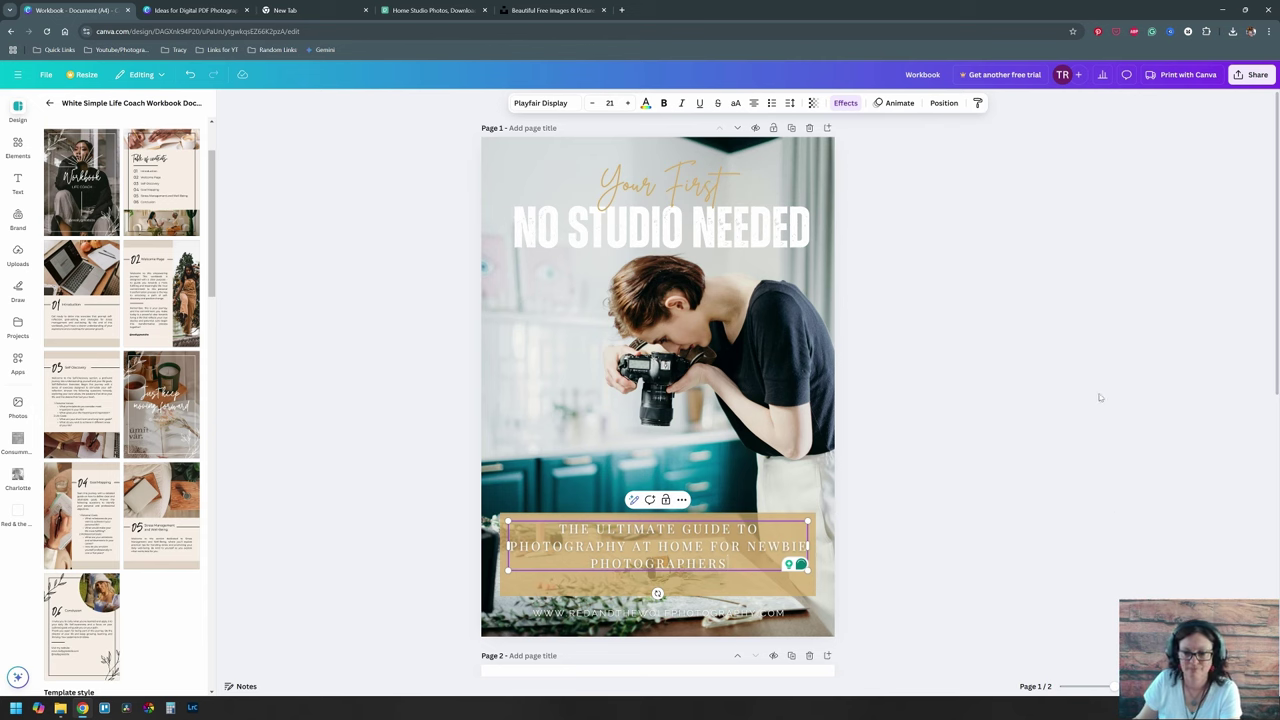
pyautogui.press('Escape')
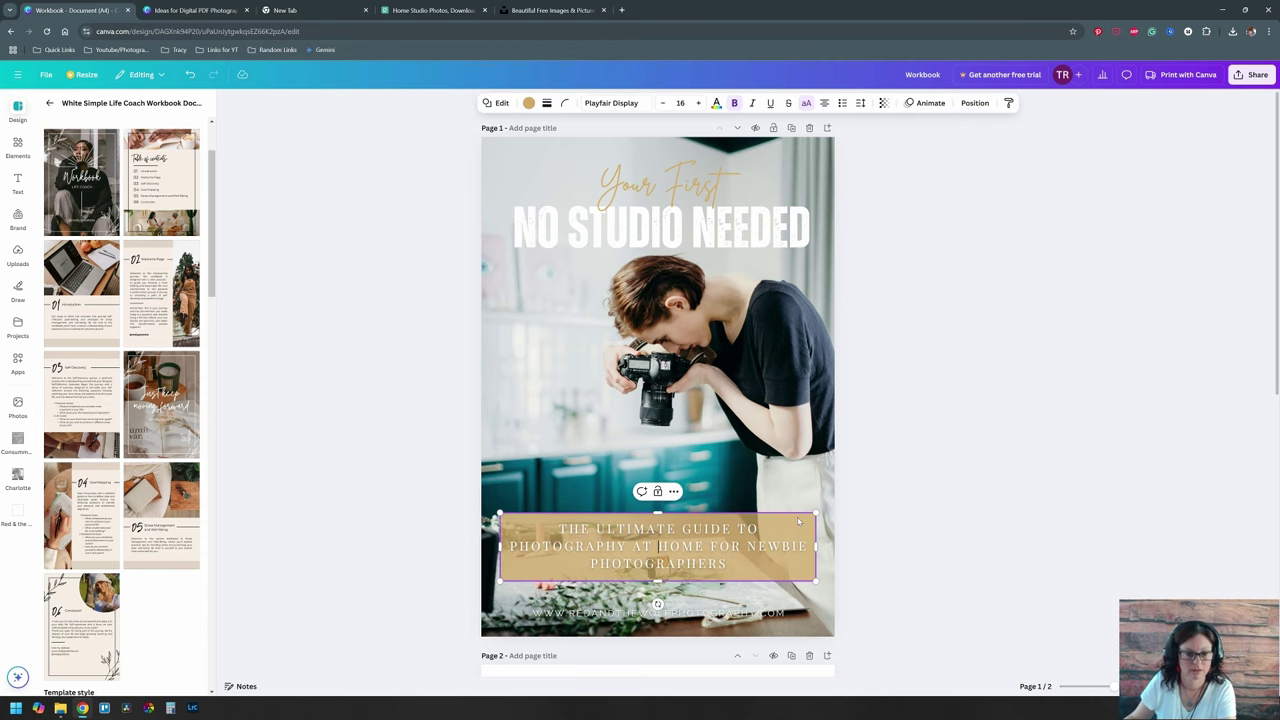
# Step: Increase the gold banner's opacity and widen it symmetrically to about 218 mm so it spans the full page width
pyautogui.click(884, 103)
pyautogui.moveTo(890, 144); pyautogui.dragTo(915, 144)
pyautogui.click(900, 300)
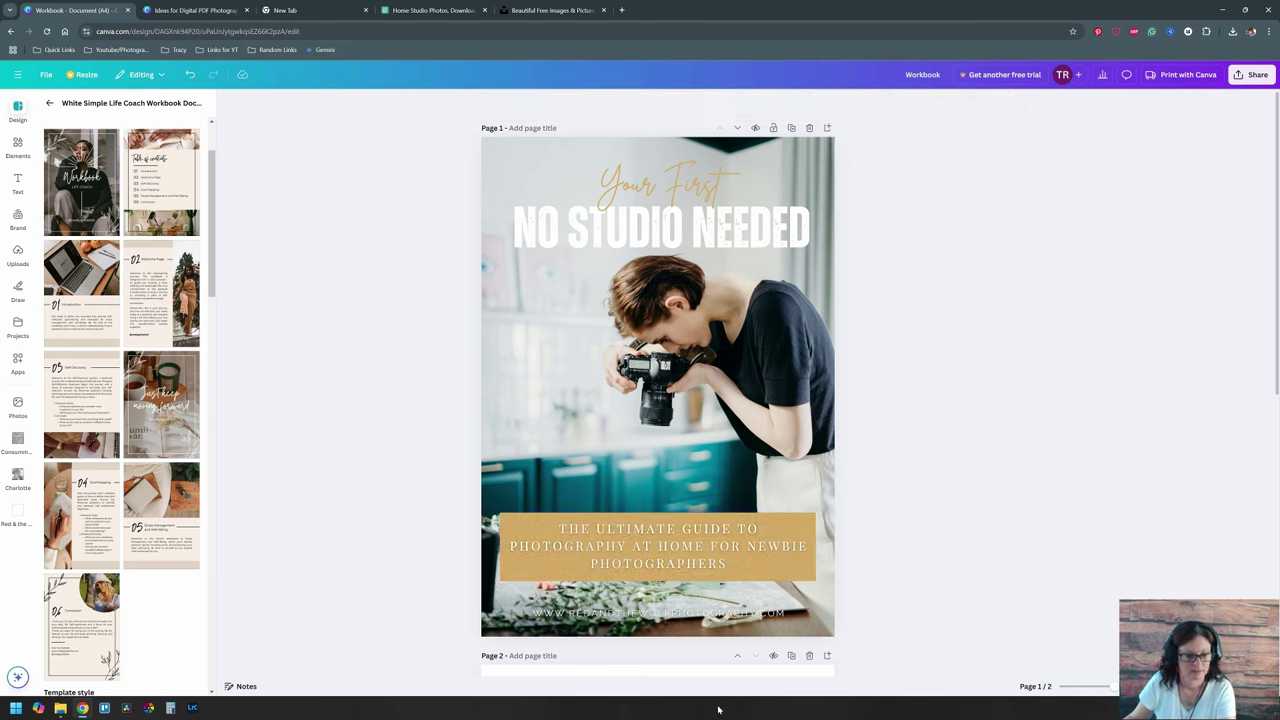
pyautogui.click(640, 545)
pyautogui.moveTo(500, 546); pyautogui.dragTo(472, 546)
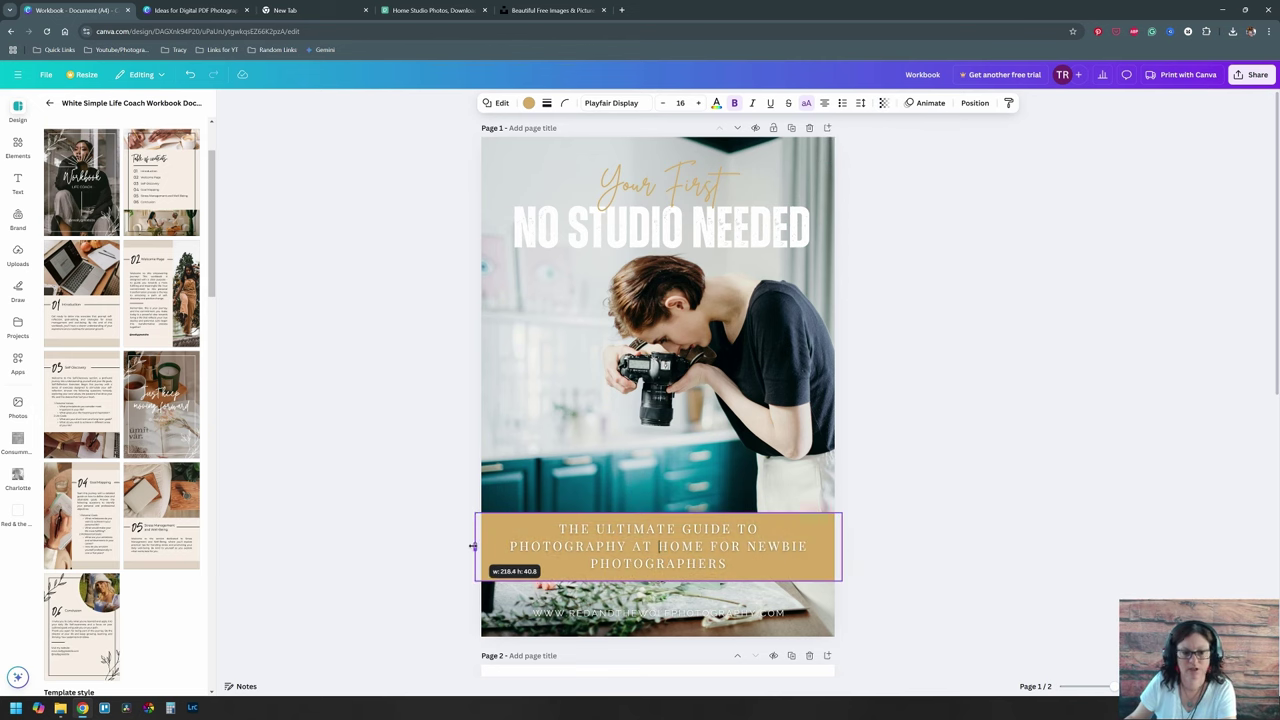
pyautogui.click(880, 397)
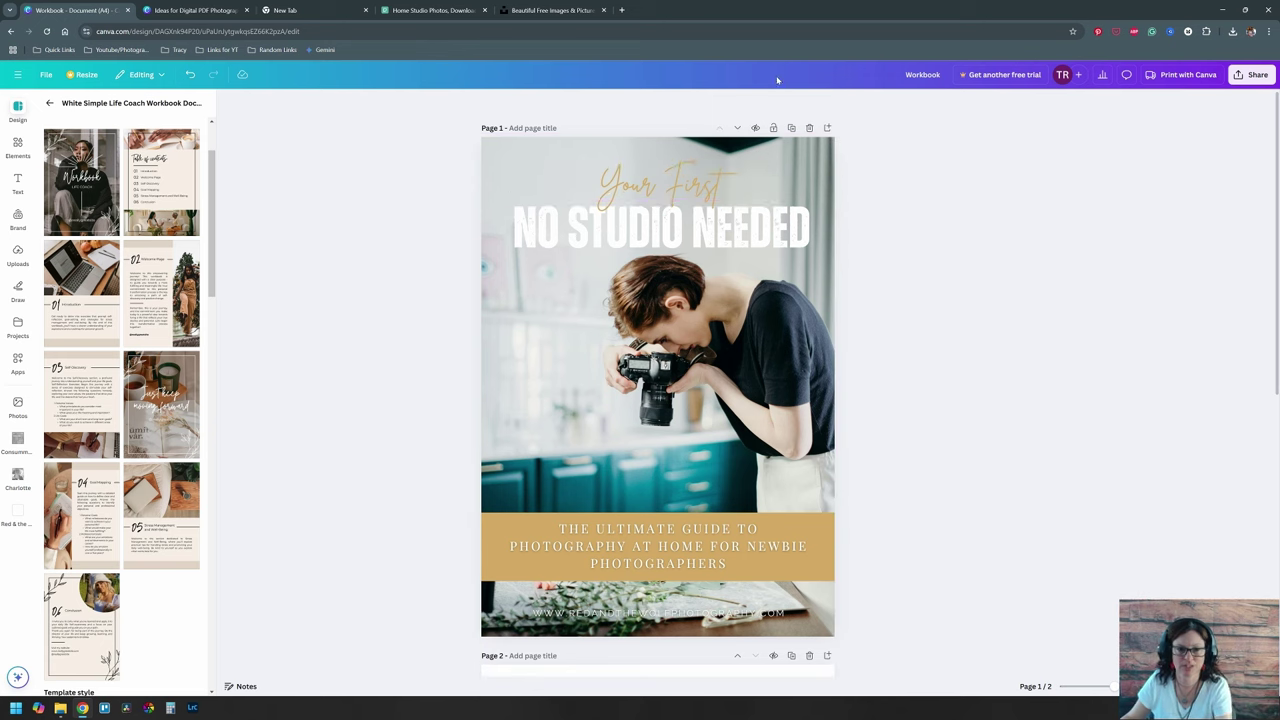
# Step: Break the "NO STUDIO NEEDED" cover title onto two lines after "STUDIO" and narrow its text box to fit
pyautogui.doubleClick(699, 180)
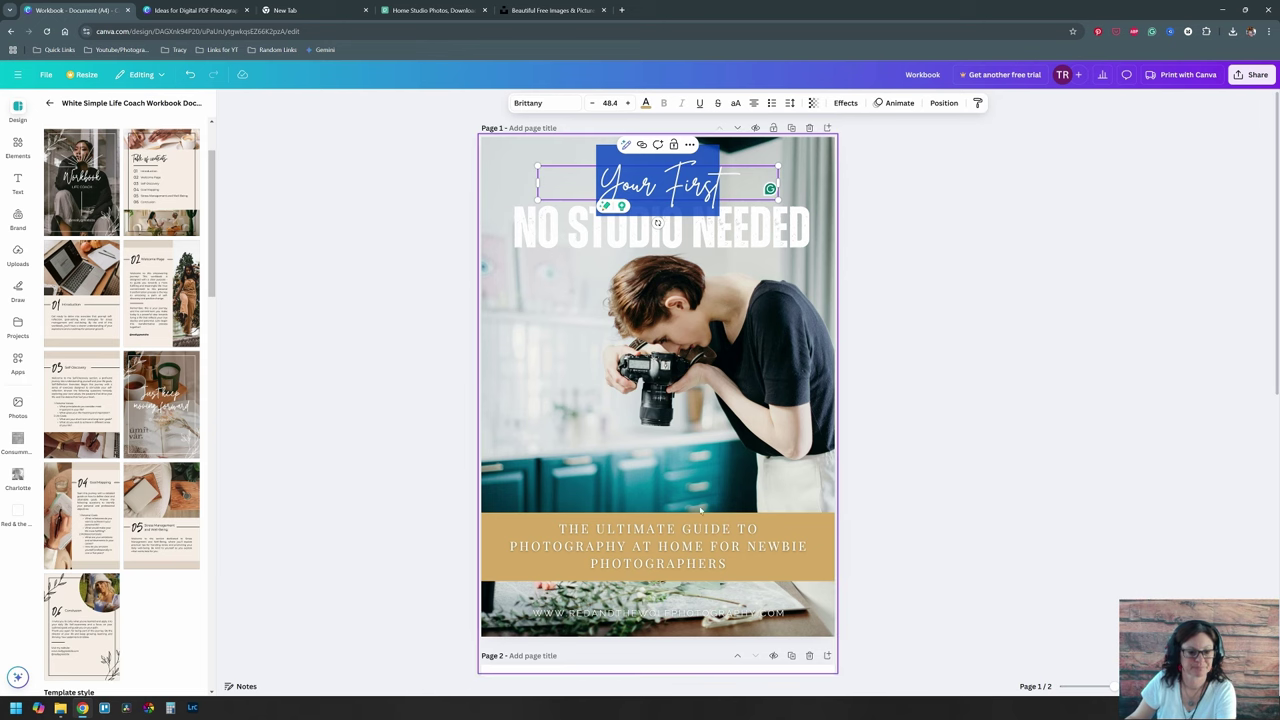
pyautogui.click(740, 240)
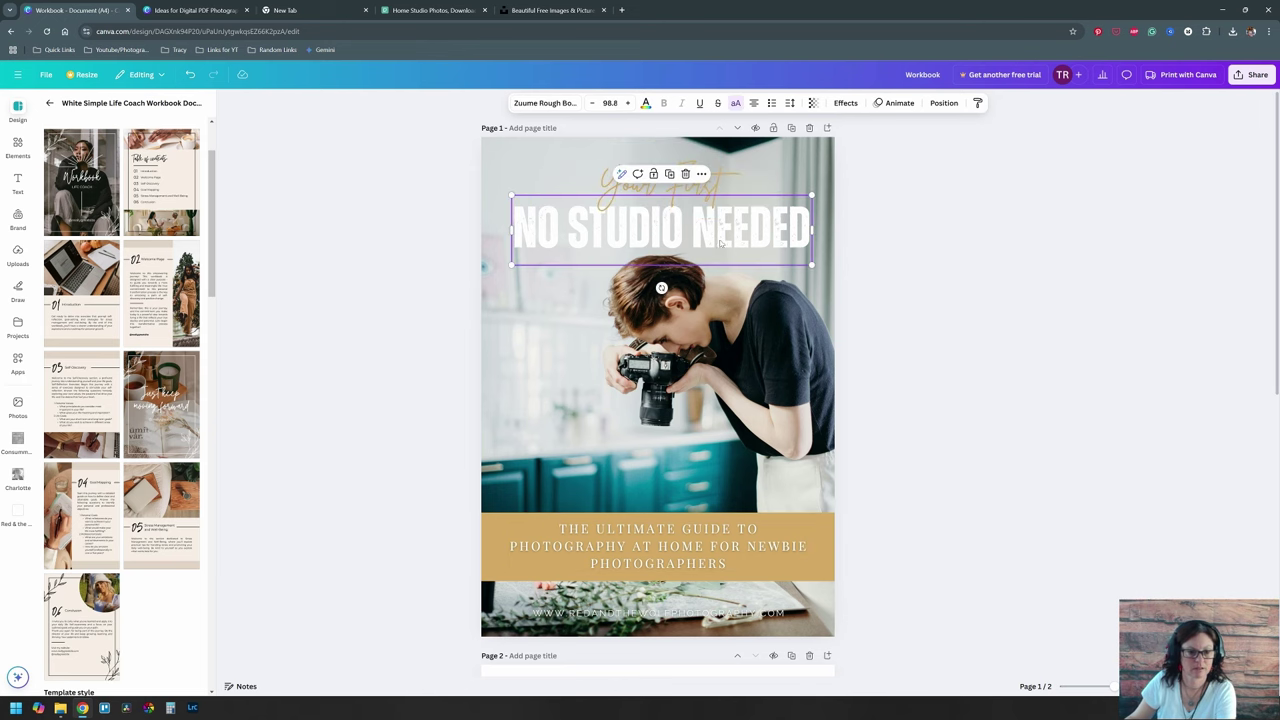
pyautogui.doubleClick(722, 240)
pyautogui.click(684, 226)
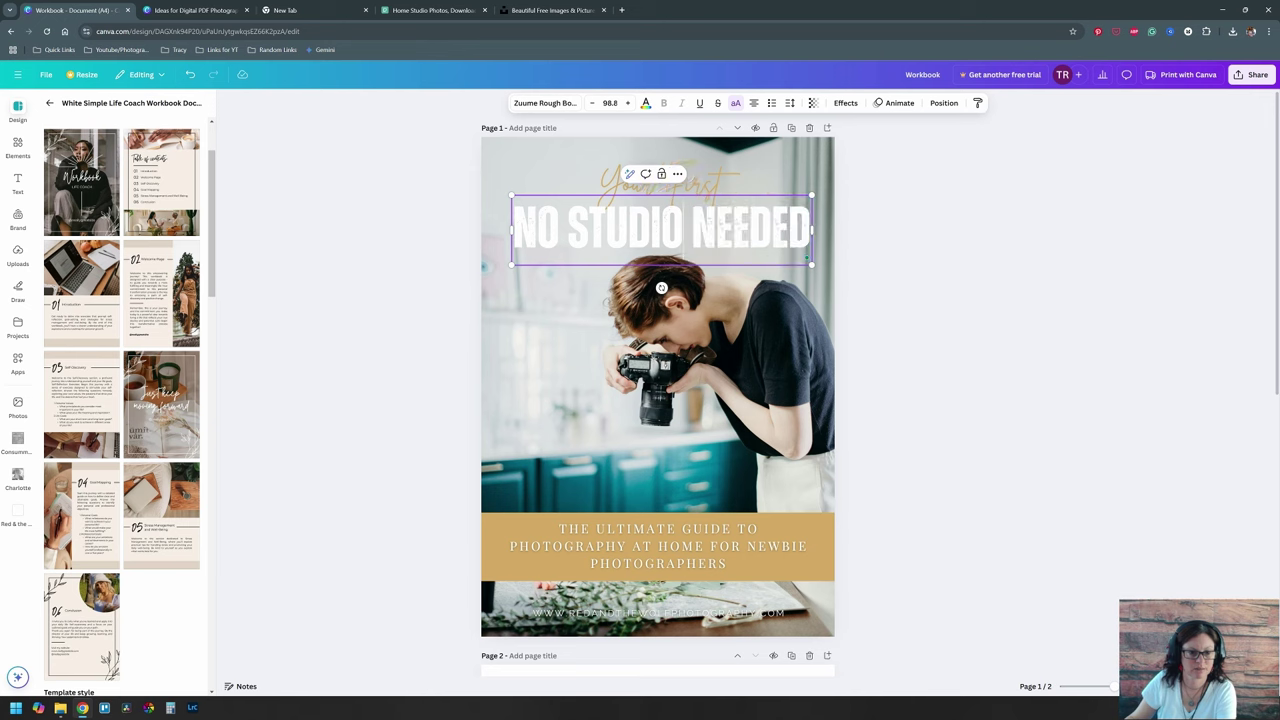
pyautogui.press('Return')
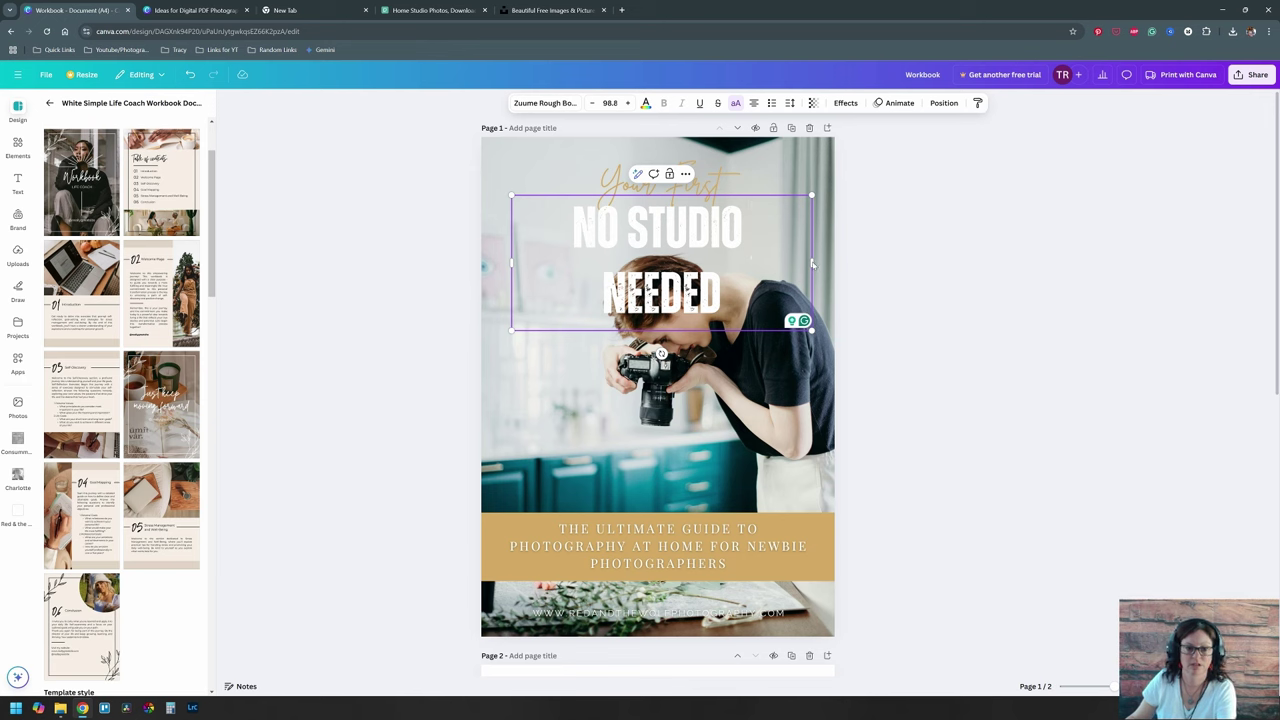
pyautogui.moveTo(813, 262); pyautogui.dragTo(703, 262)
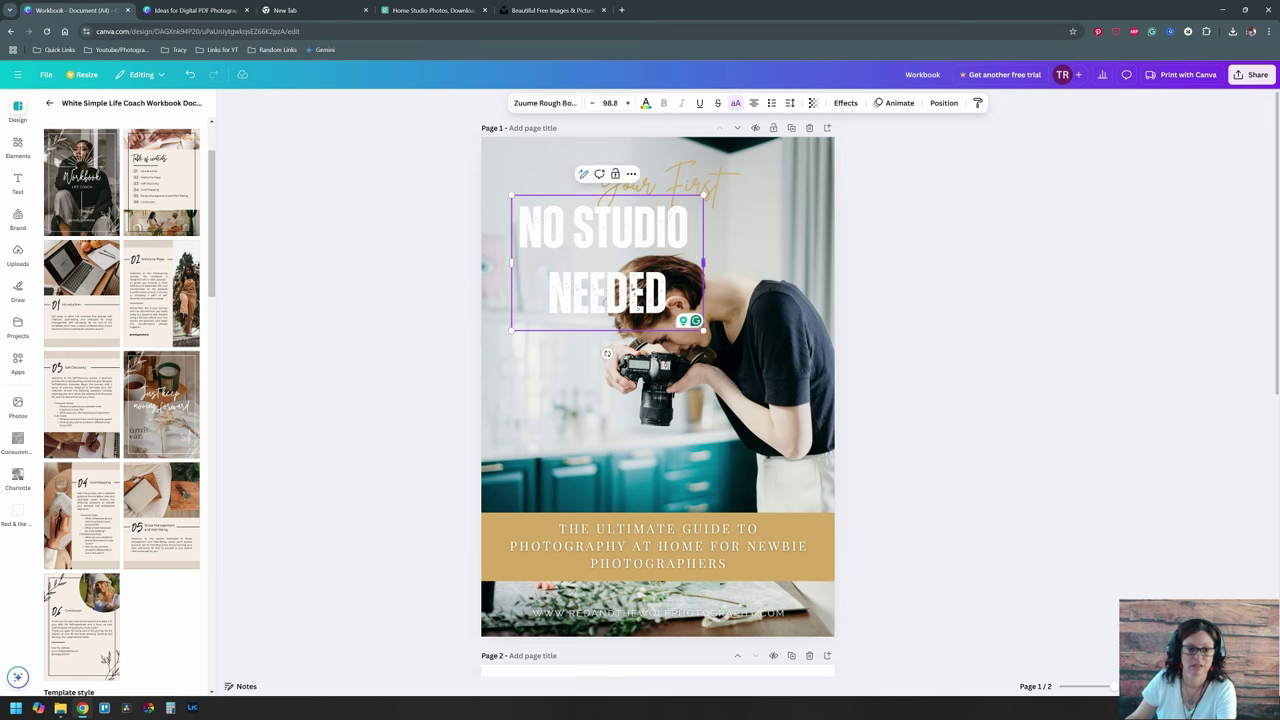
# Step: Enlarge the two-line title to a font size of about 154 and fine-tune the "NEEDED" line to 156
pyautogui.moveTo(704, 329); pyautogui.dragTo(809, 407)
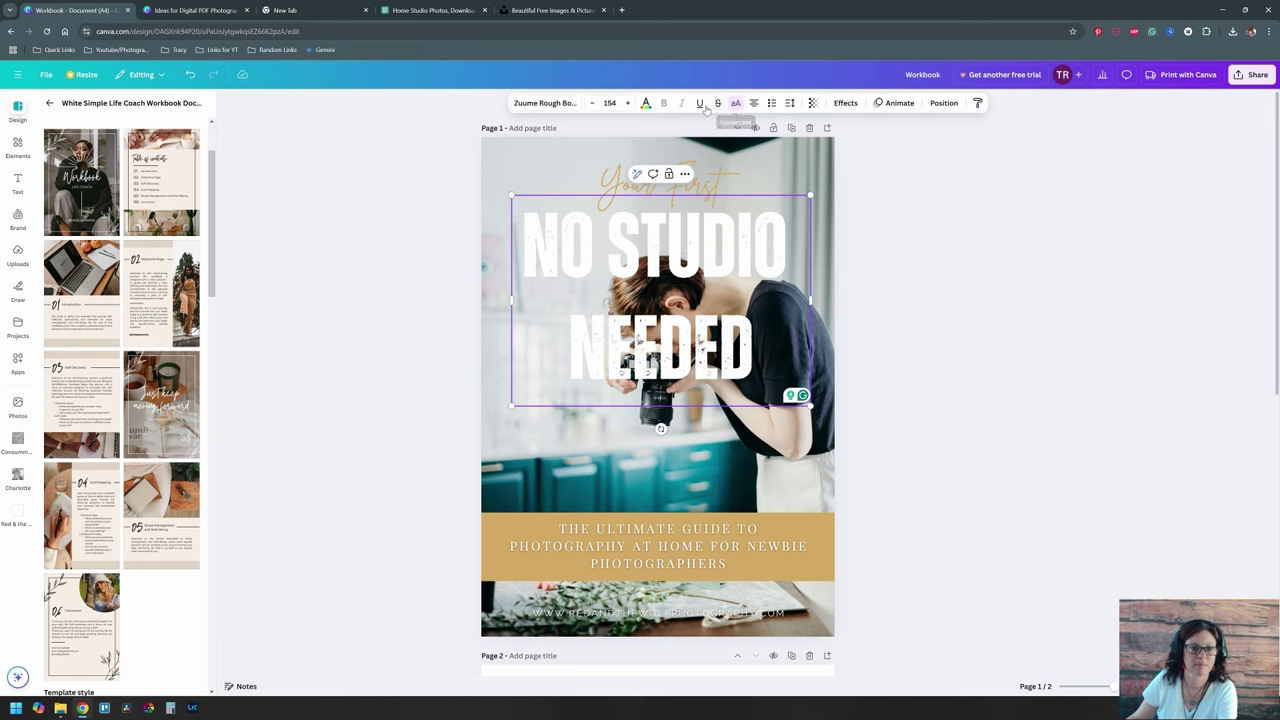
pyautogui.click(627, 104)
pyautogui.click(627, 104)
pyautogui.click(627, 104)
pyautogui.click(627, 104)
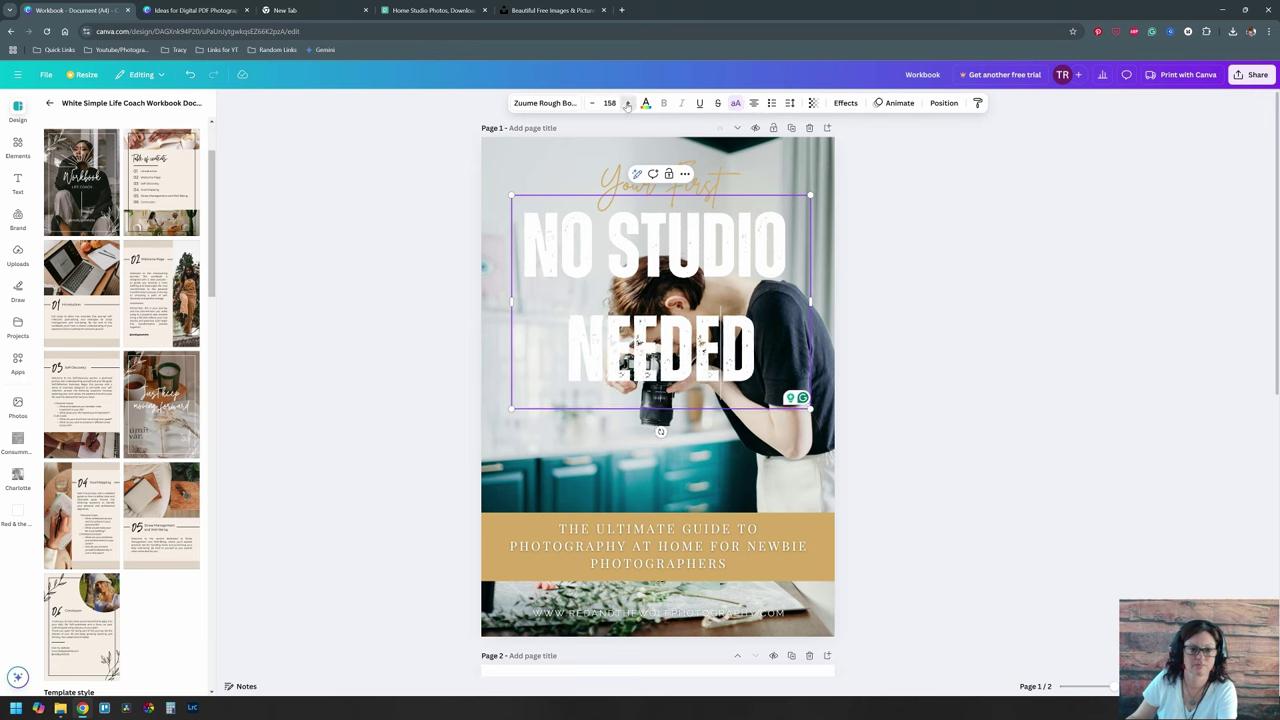
pyautogui.click(627, 104)
pyautogui.click(592, 103)
pyautogui.click(592, 103)
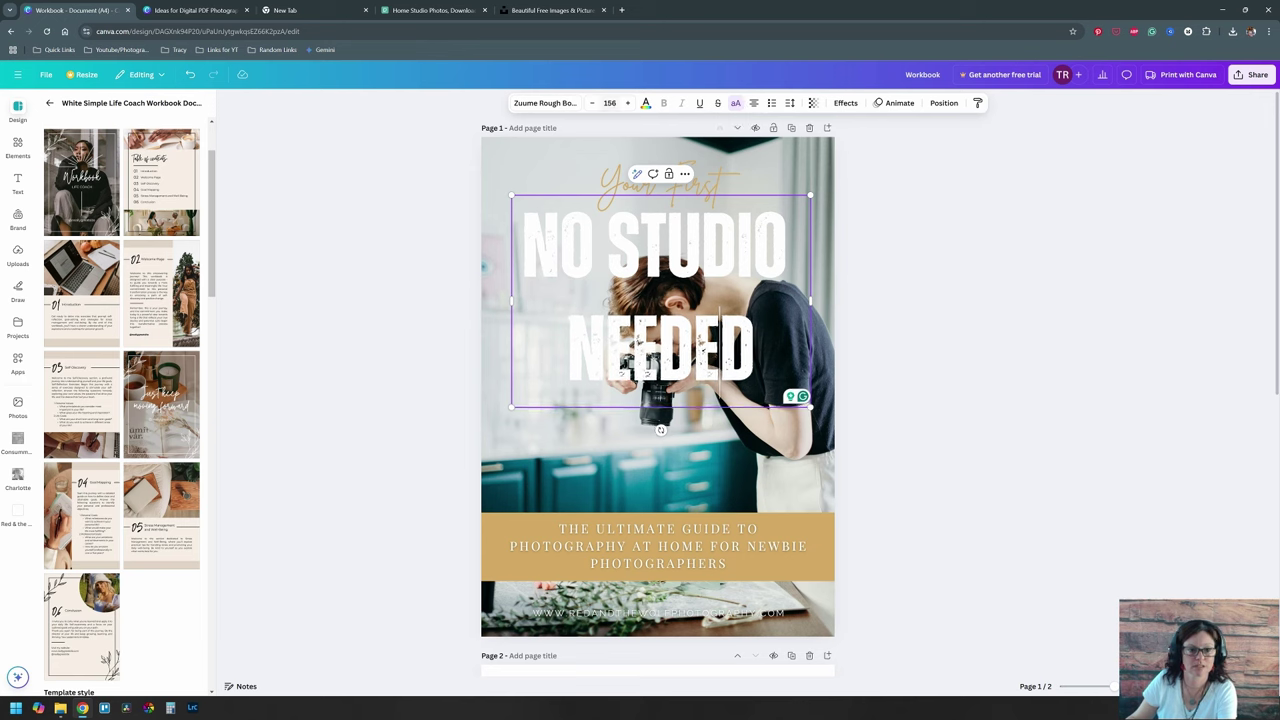
pyautogui.click(592, 103)
# Step: Scale the two-line title down proportionally to make it slightly smaller on the cover
pyautogui.click(609, 103)
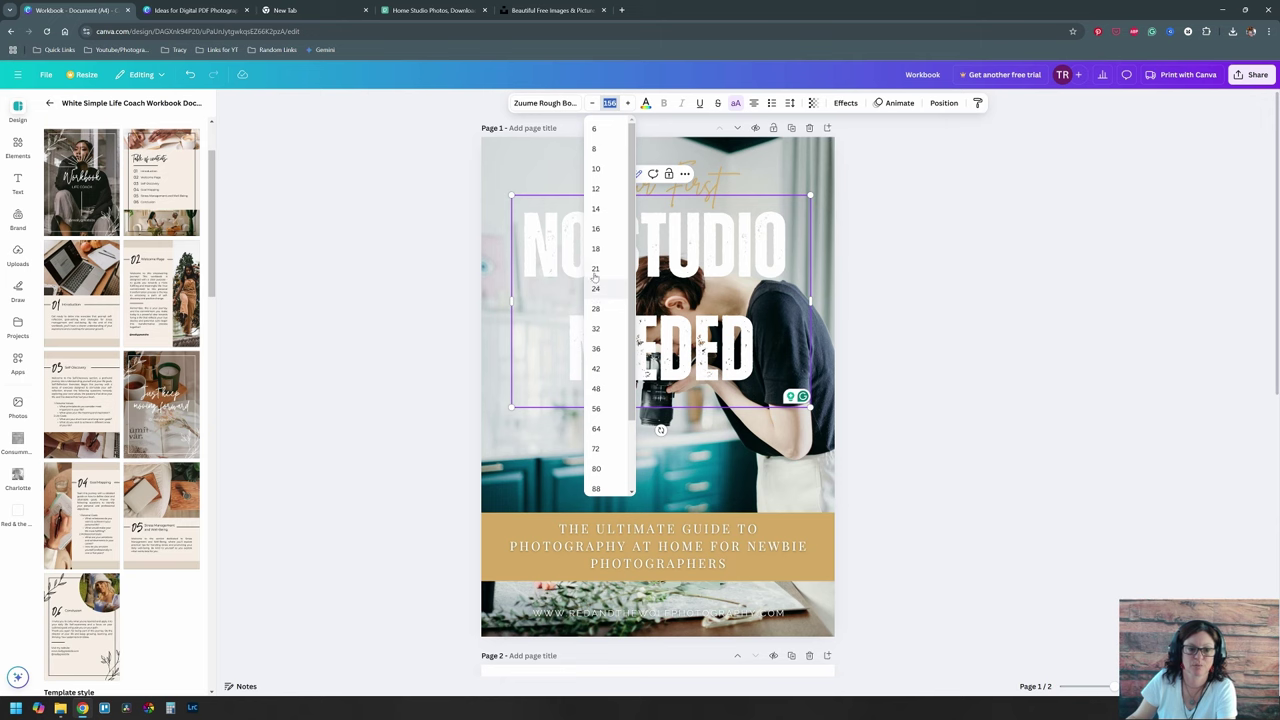
pyautogui.click(629, 428)
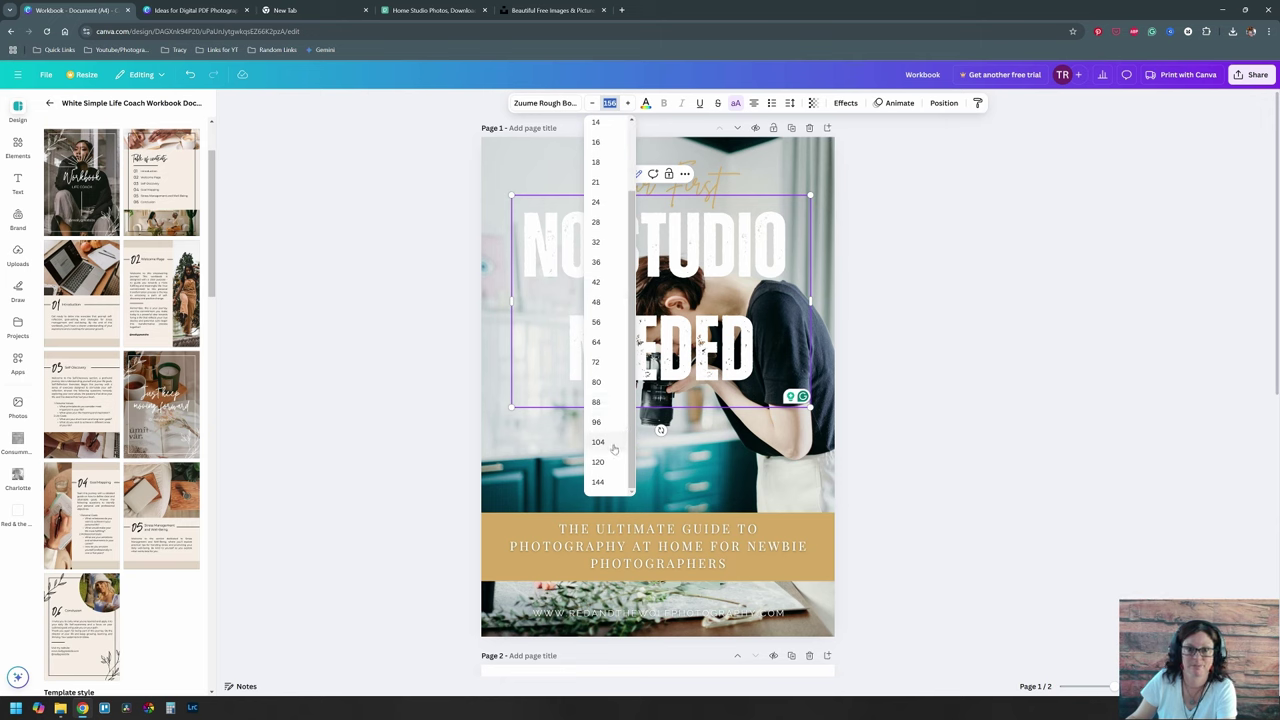
pyautogui.scroll(1, 612, 425)
pyautogui.click(800, 392)
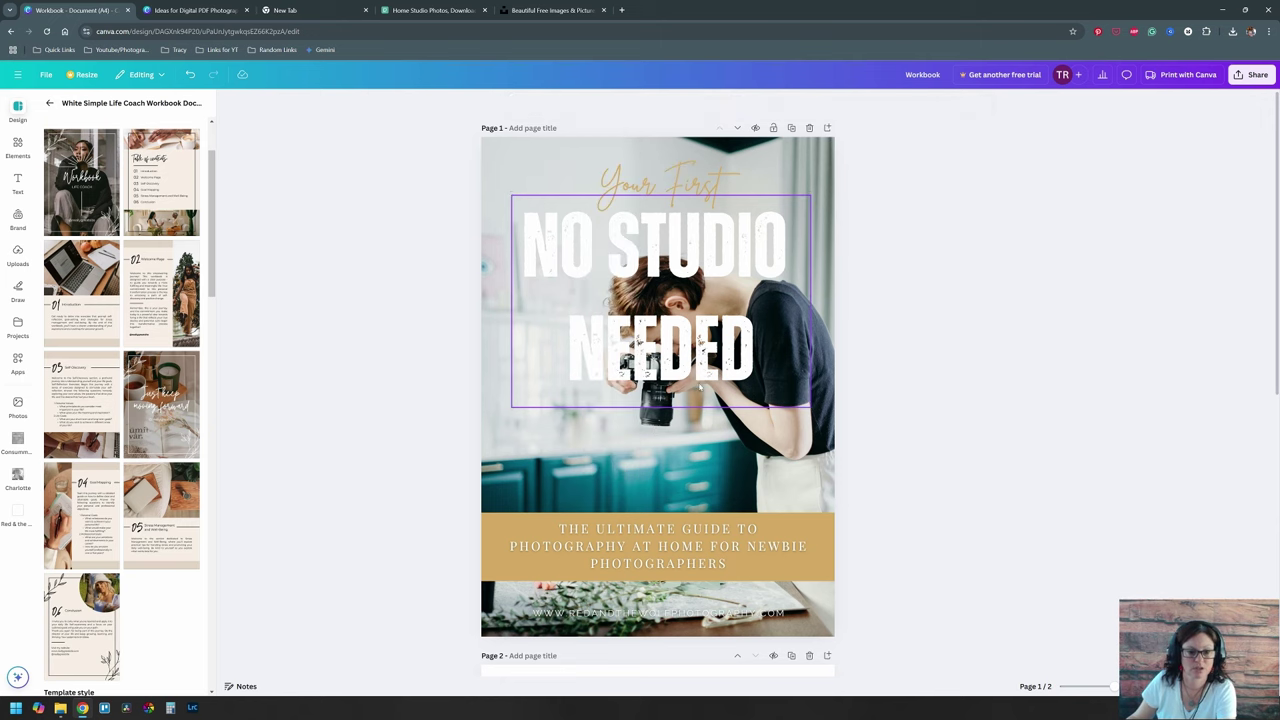
pyautogui.moveTo(810, 406); pyautogui.dragTo(763, 374)
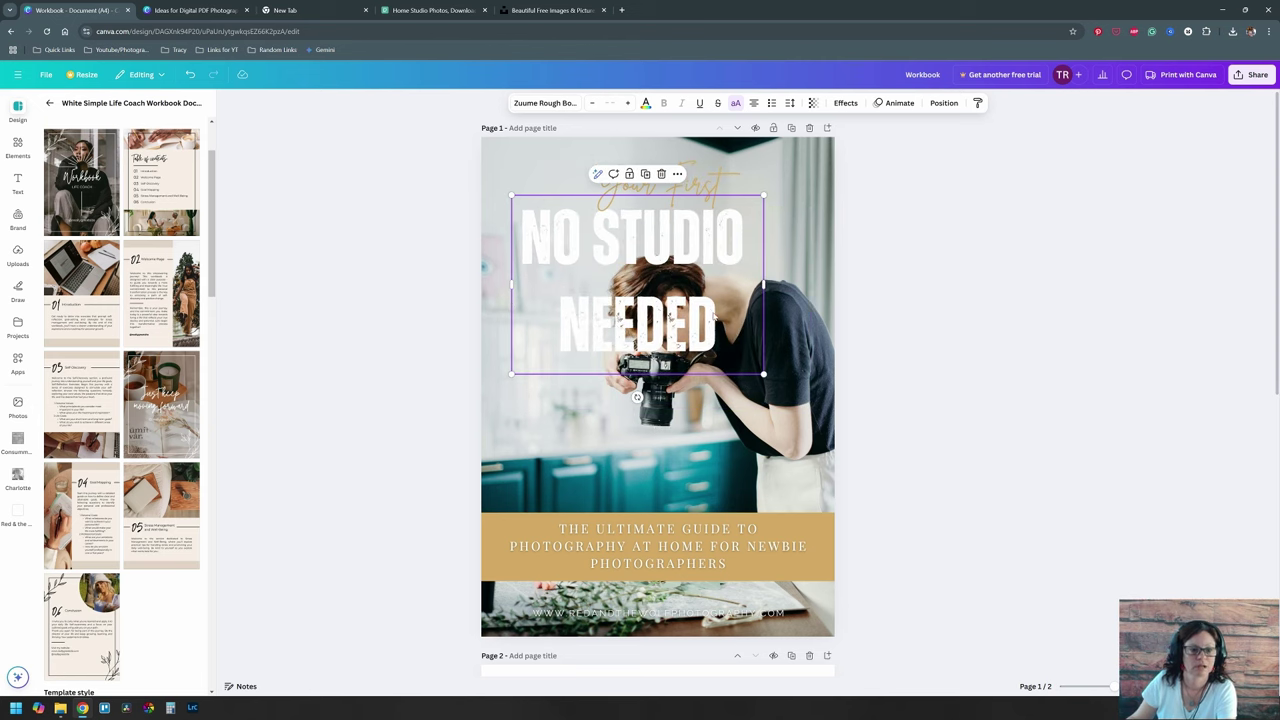
# Step: Tighten the line spacing of the whole "NO STUDIO NEEDED" title
pyautogui.tripleClick(714, 316)
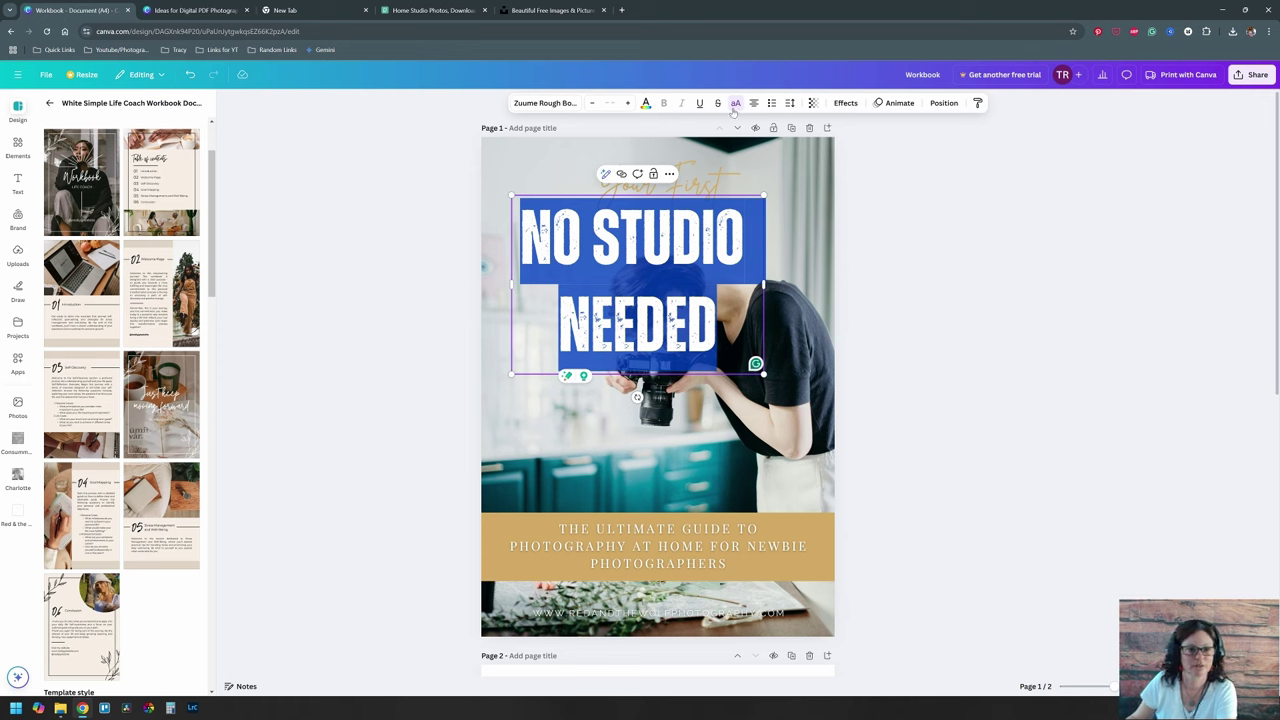
pyautogui.click(789, 102)
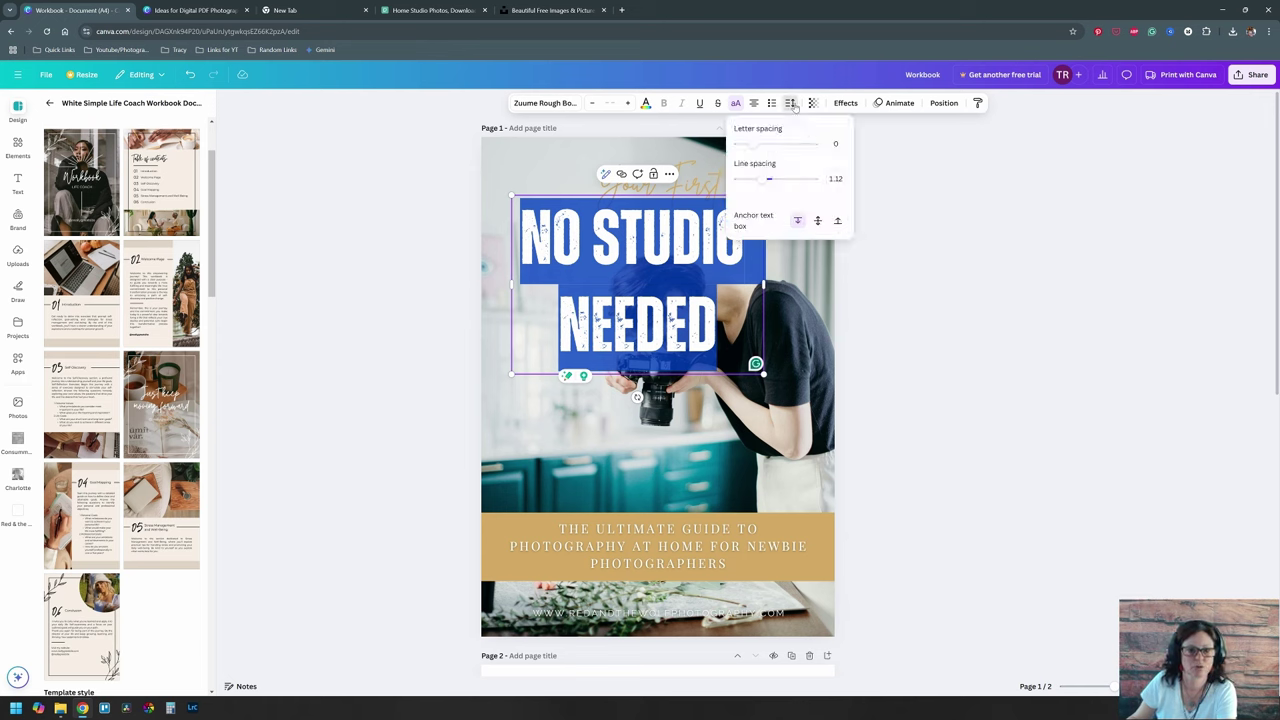
pyautogui.moveTo(761, 182)
pyautogui.mouseDown()
pyautogui.moveTo(791, 181)
pyautogui.moveTo(764, 181)
pyautogui.mouseUp()
pyautogui.click(868, 268)
pyautogui.click(951, 286)
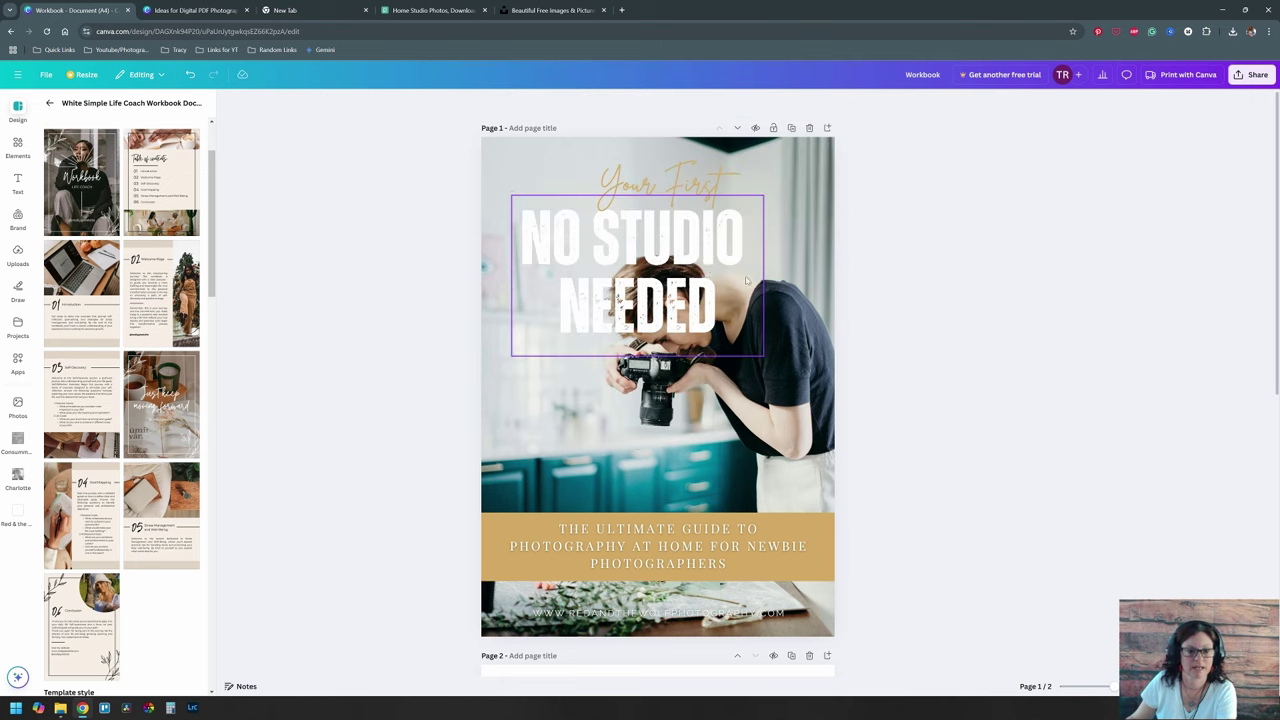
# Step: Move the "Your First" script line below the title, over the camera lens, and raise the title toward the cover's upper edge
pyautogui.moveTo(700, 256); pyautogui.dragTo(719, 250)
pyautogui.moveTo(662, 178); pyautogui.dragTo(647, 418)
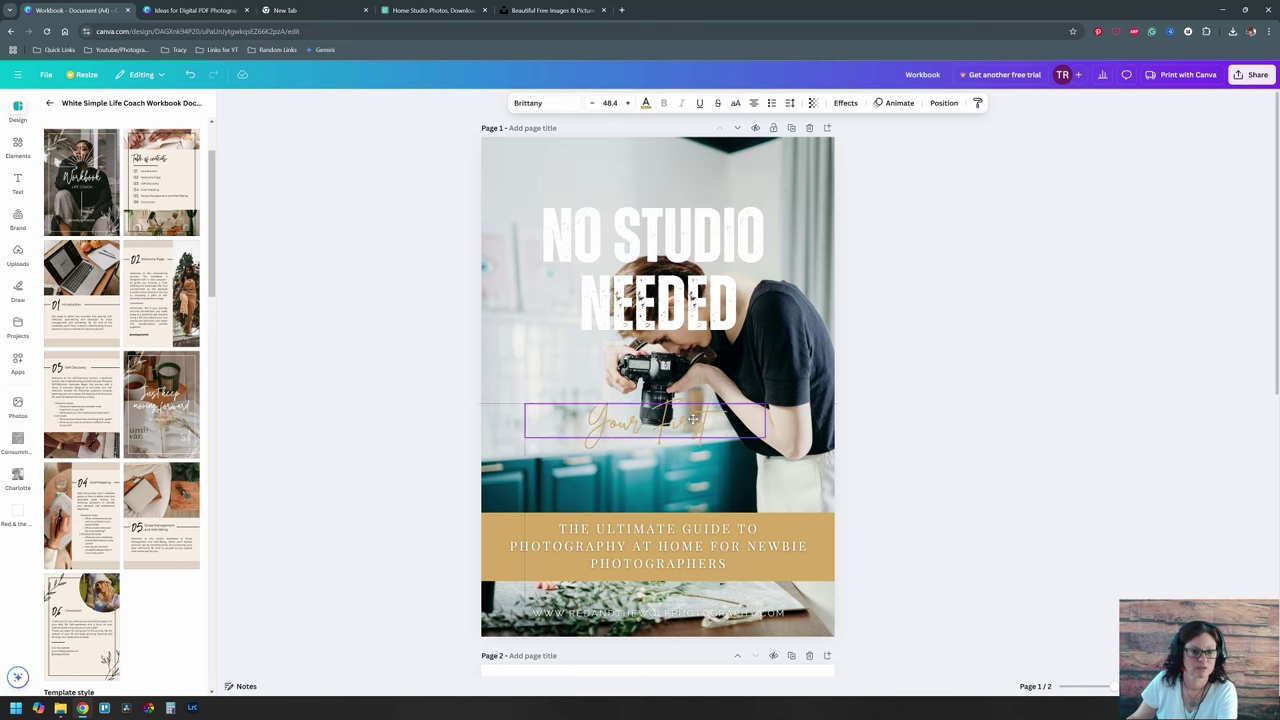
pyautogui.moveTo(740, 221); pyautogui.dragTo(740, 205)
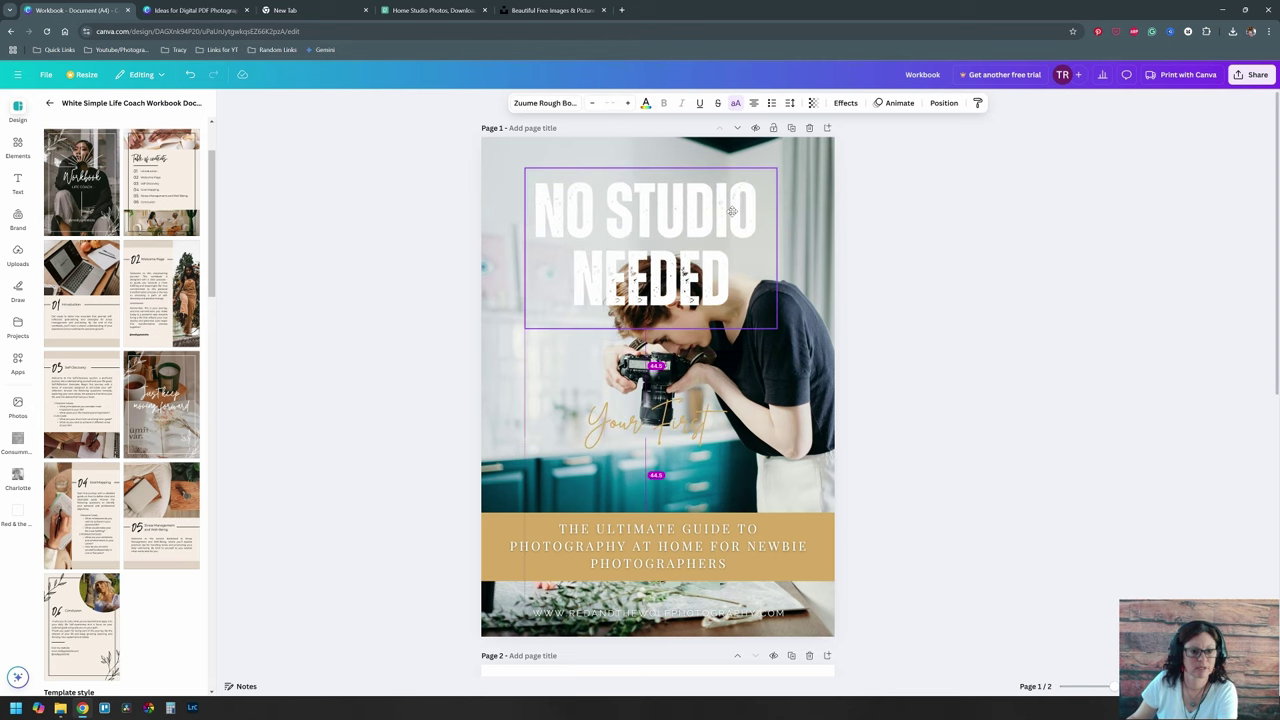
# Step: Copy the round Red & the Wolf Photography logo from the e-book cover into the upper-right corner of the workbook cover
pyautogui.click(188, 10)
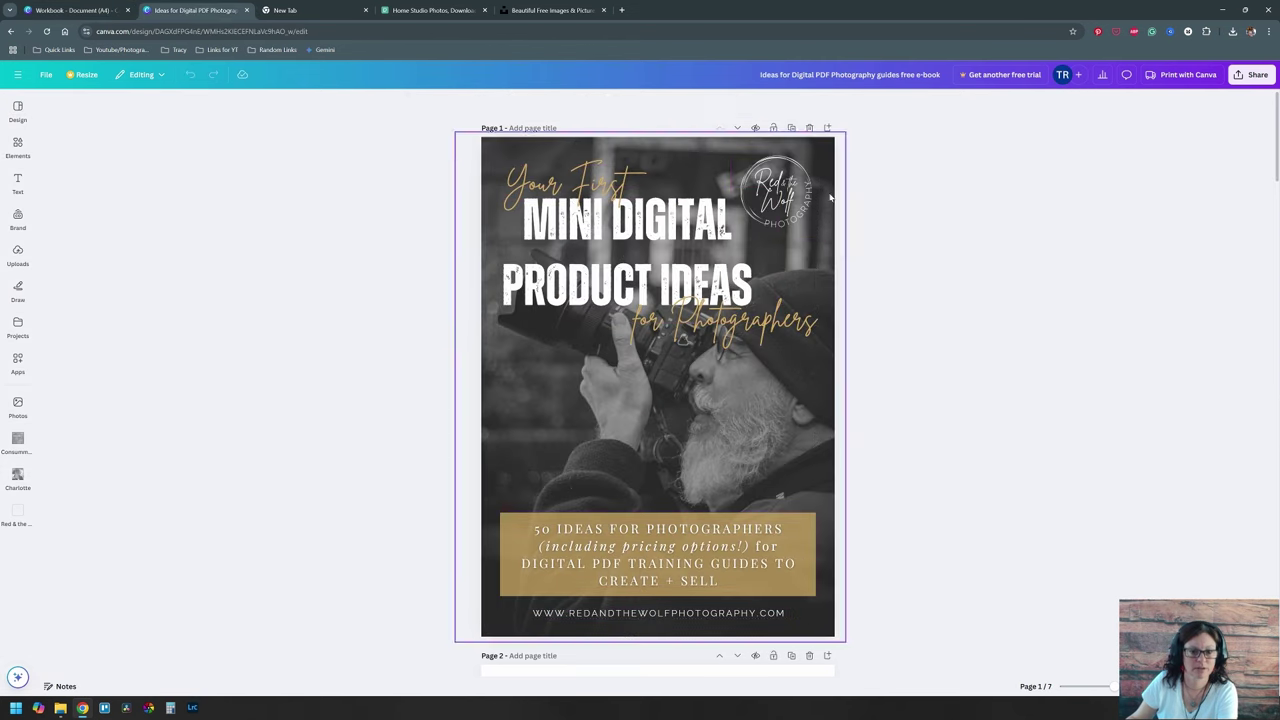
pyautogui.click(80, 9)
pyautogui.click(833, 175)
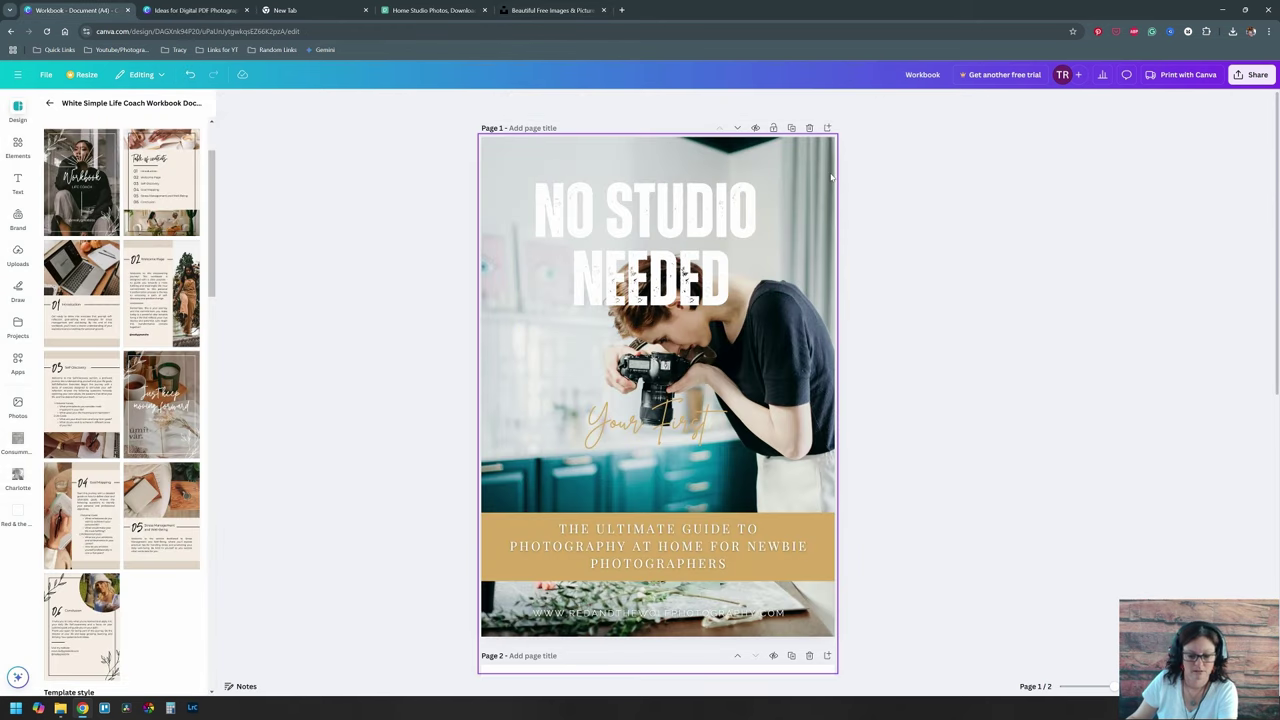
pyautogui.click(816, 187)
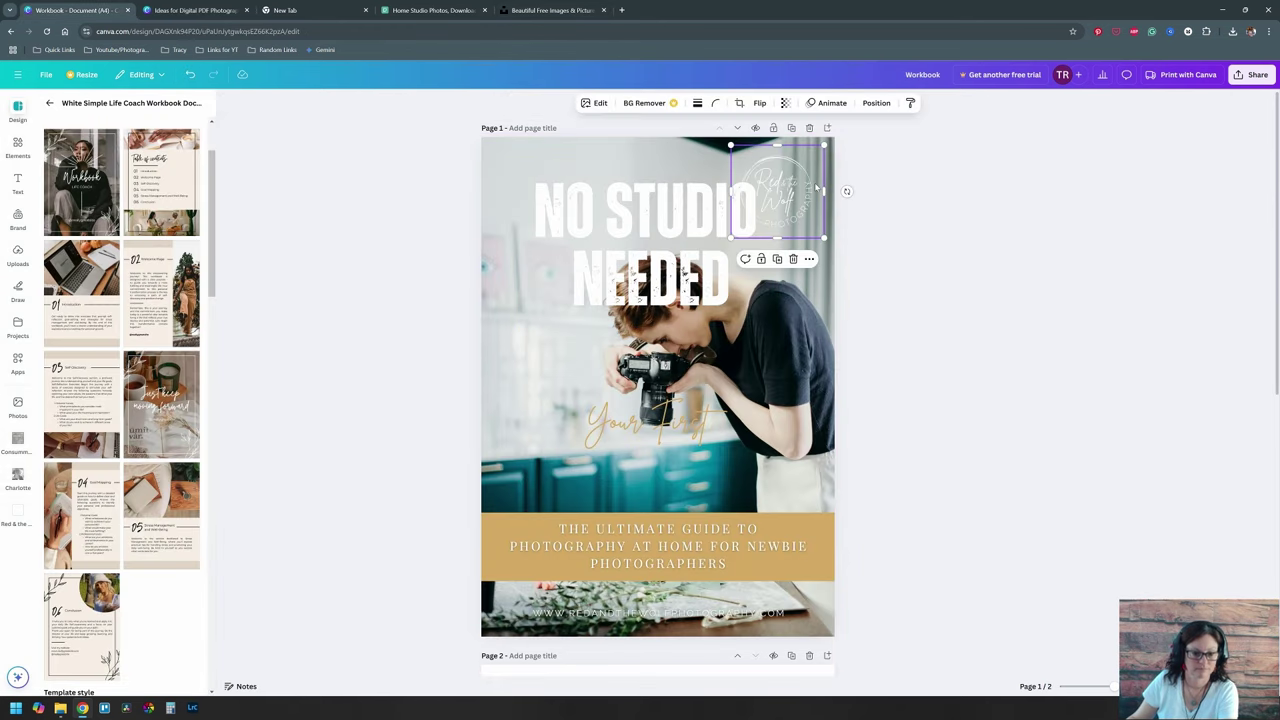
pyautogui.click(857, 280)
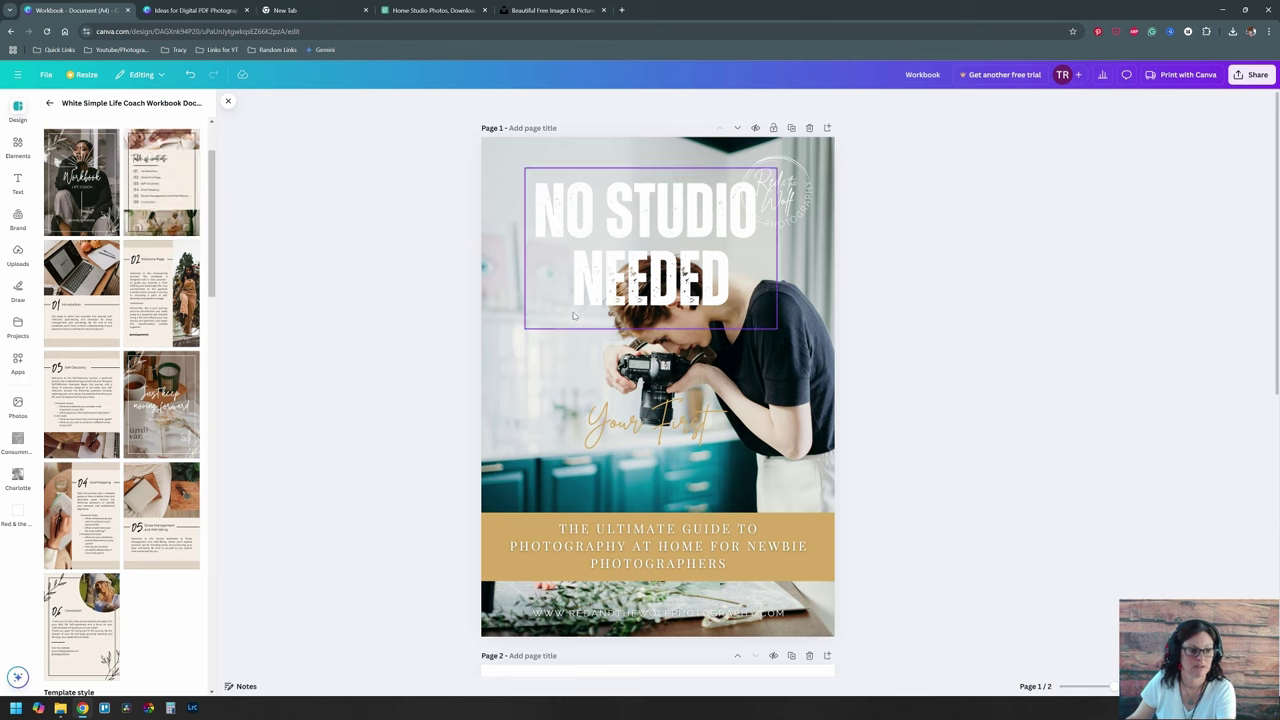
# Step: Try the logo from the Red & the Wolf brand folder on the cover and delete it
pyautogui.click(18, 255)
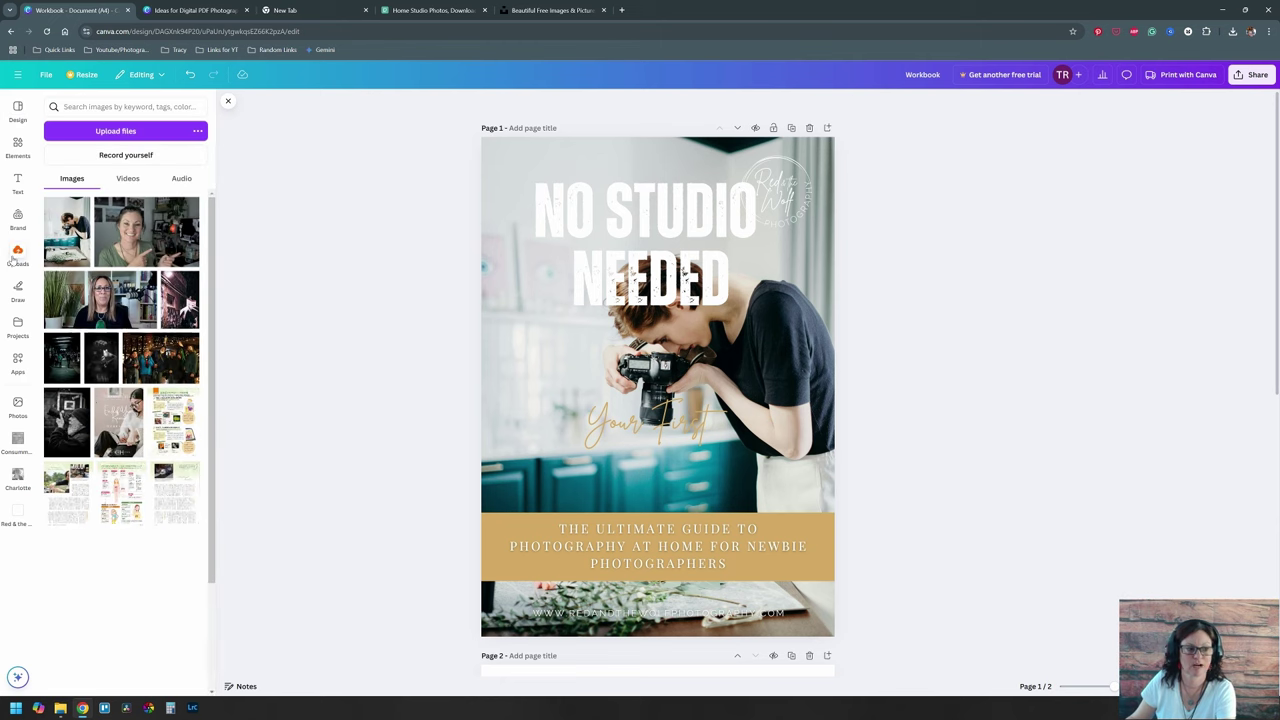
pyautogui.click(14, 511)
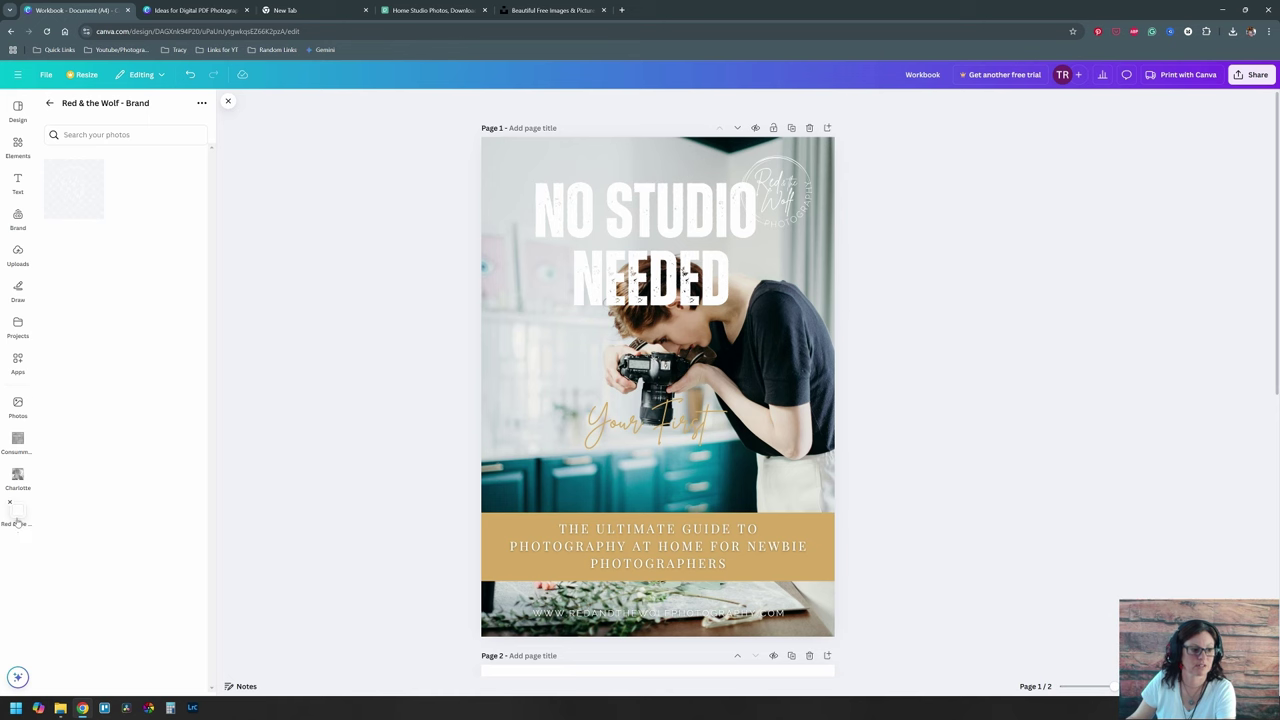
pyautogui.click(80, 210)
pyautogui.moveTo(688, 377); pyautogui.dragTo(606, 363)
pyautogui.press('Delete')
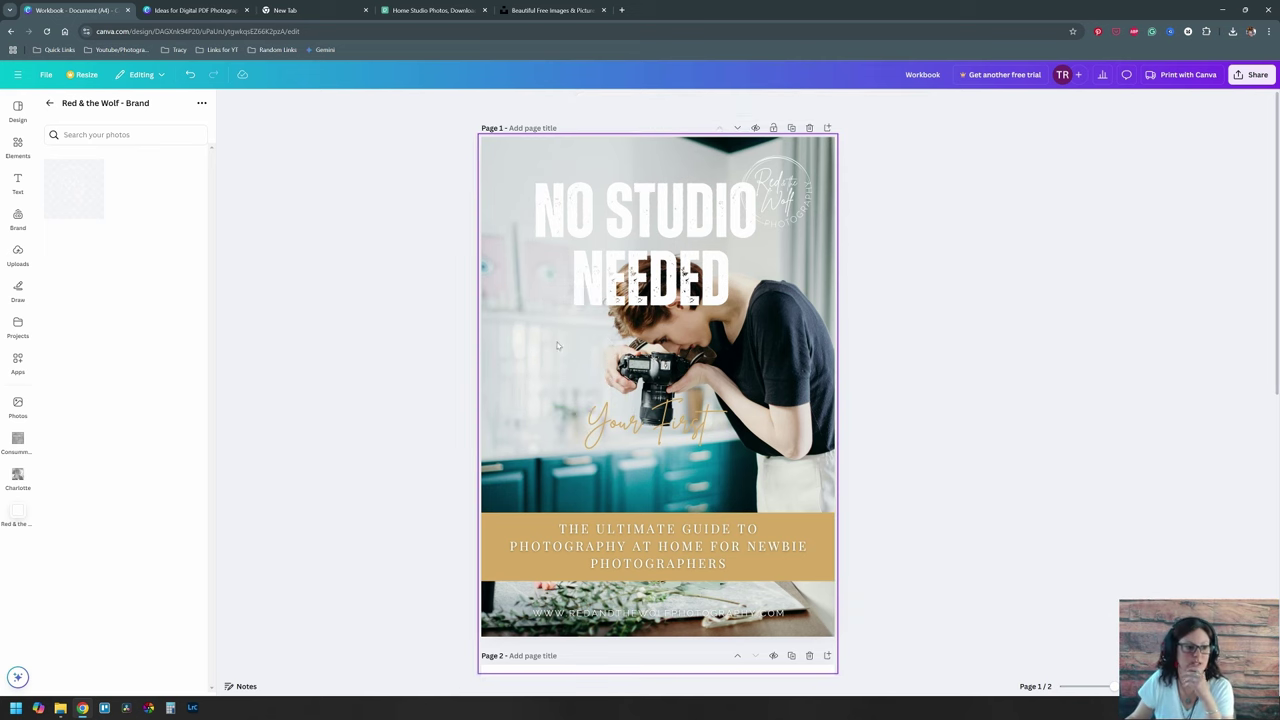
# Step: Look through the uploaded images and the Red & the Wolf brand folder for a logo
pyautogui.click(17, 255)
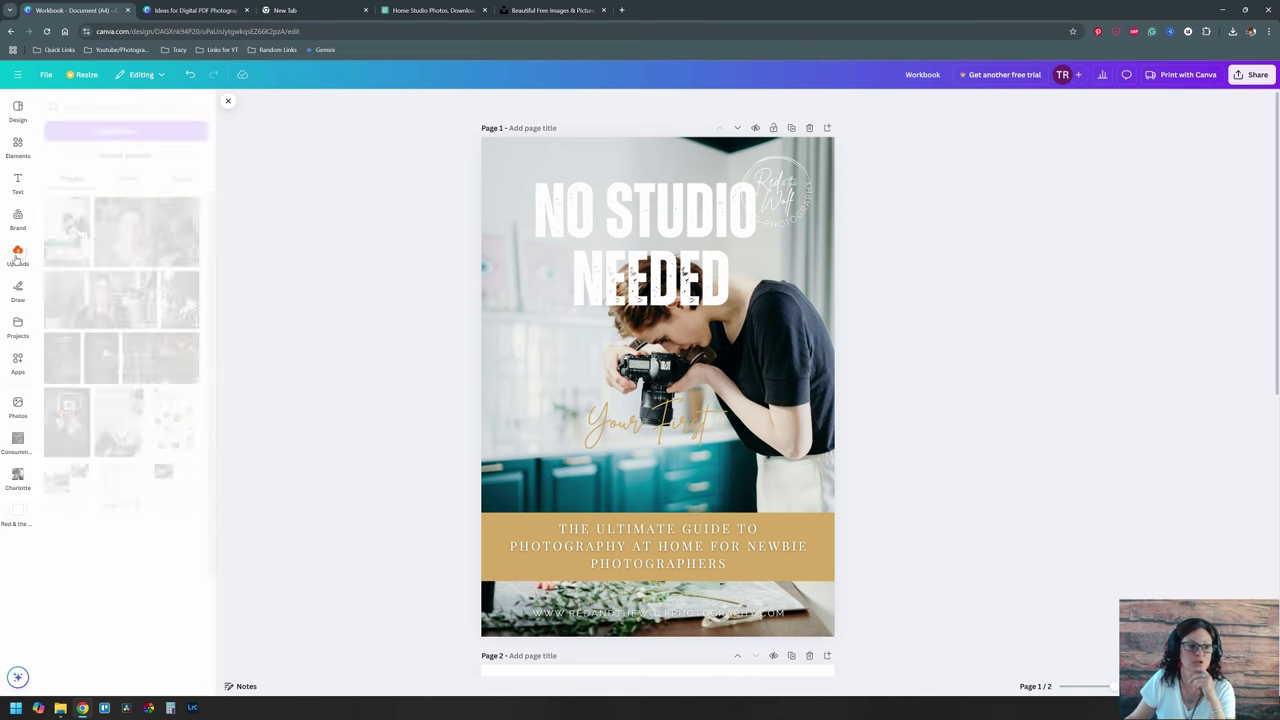
pyautogui.scroll(-5, 143, 465)
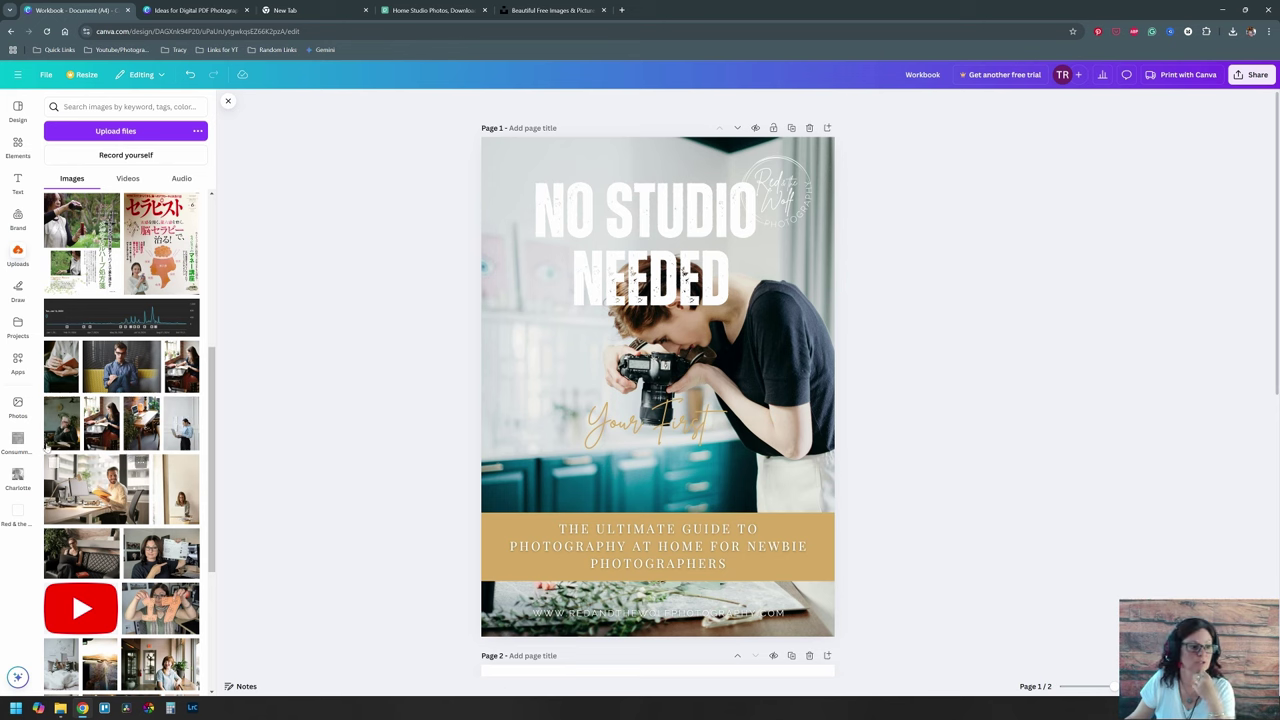
pyautogui.click(18, 513)
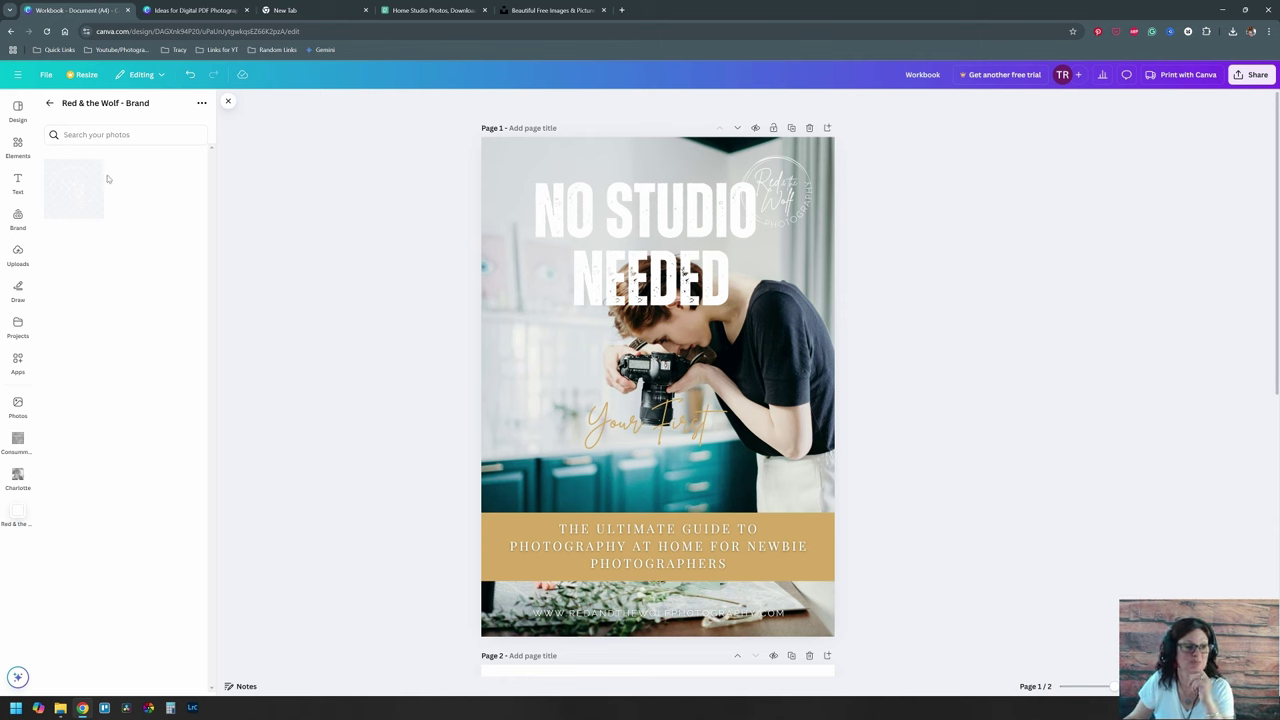
pyautogui.click(17, 110)
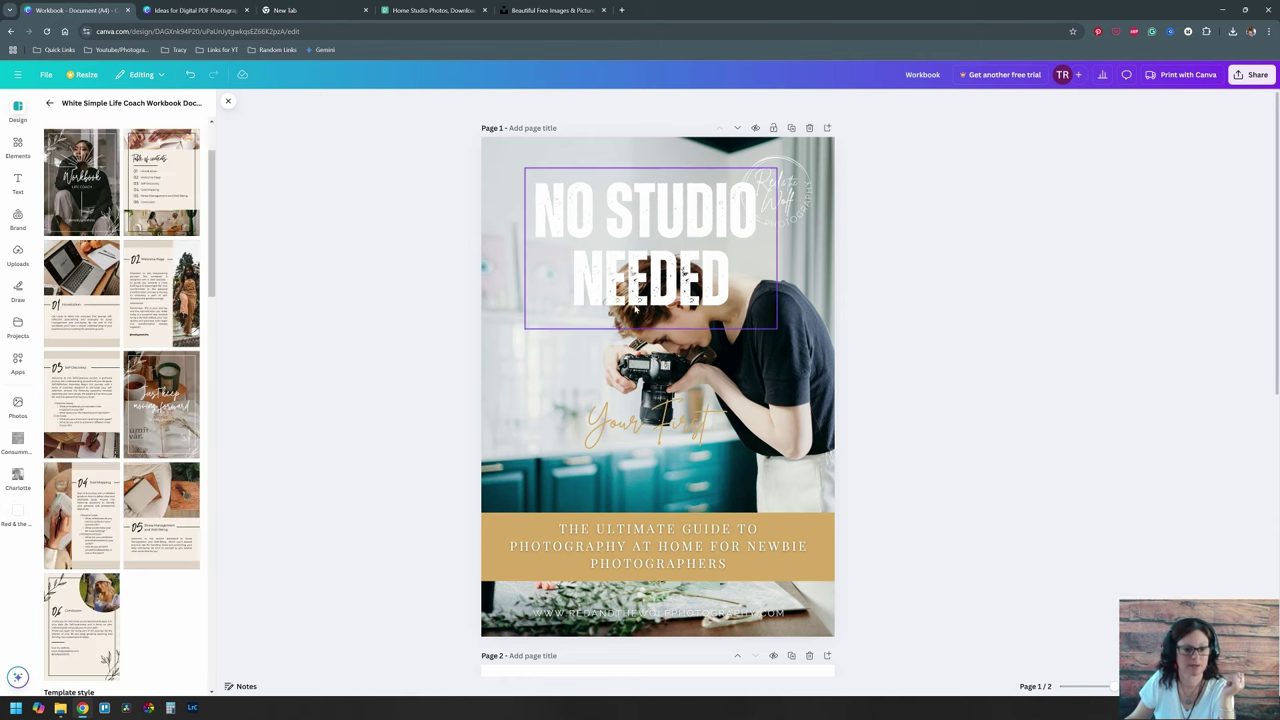
# Step: Move the "Your First" script line down to just above the gold banner, roughly centred on the cover
pyautogui.click(666, 440)
pyautogui.moveTo(666, 440); pyautogui.dragTo(692, 466)
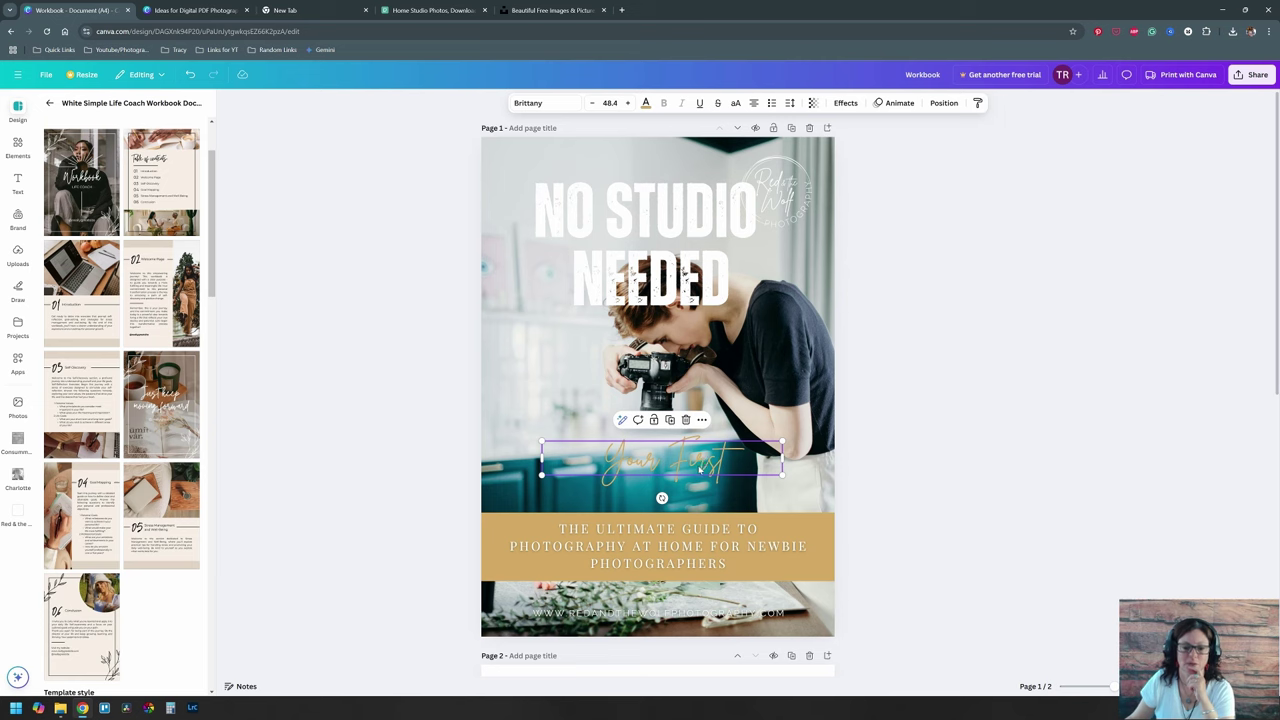
pyautogui.click(918, 429)
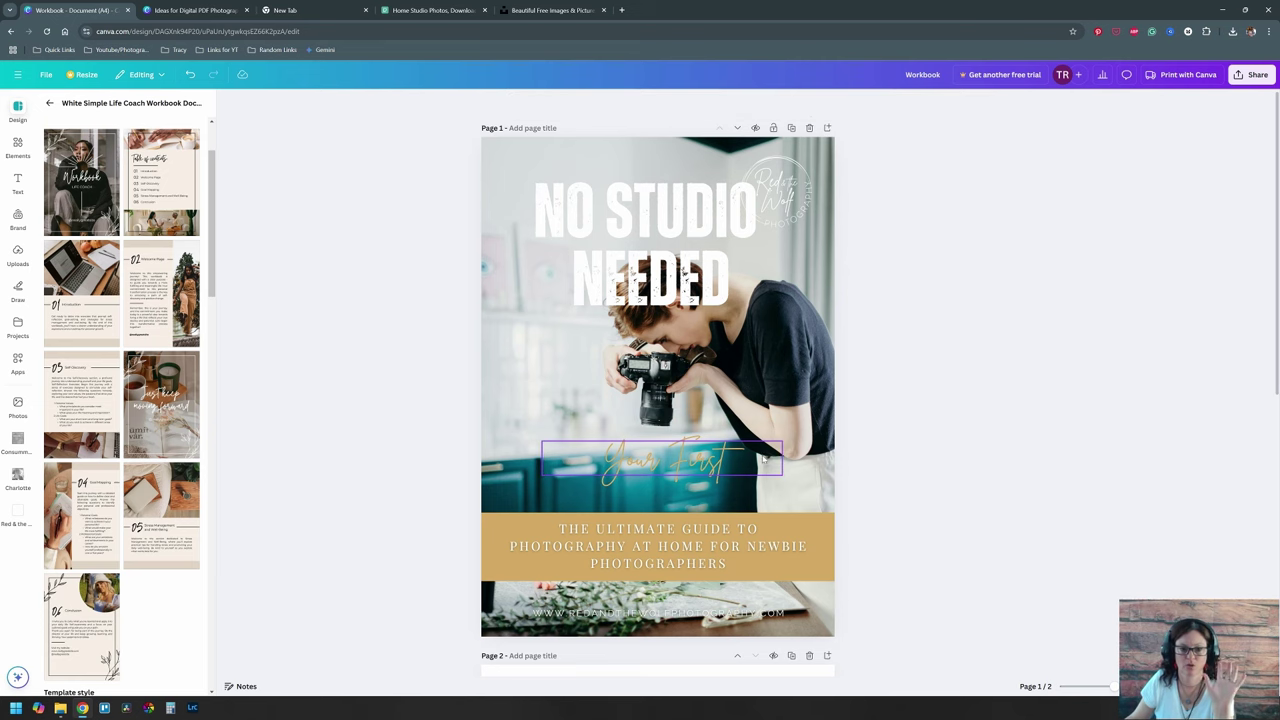
# Step: Add a default heading and a default body text box to the blank page 2
pyautogui.scroll(-5, 762, 457)
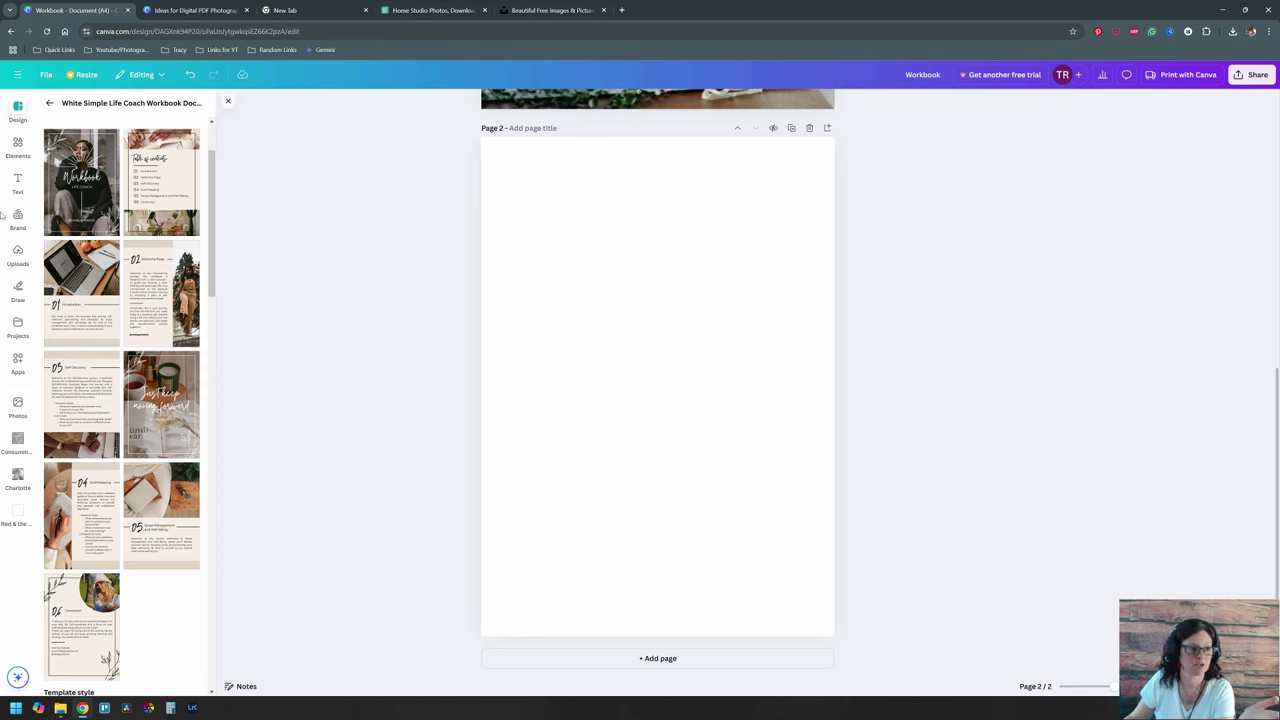
pyautogui.click(17, 184)
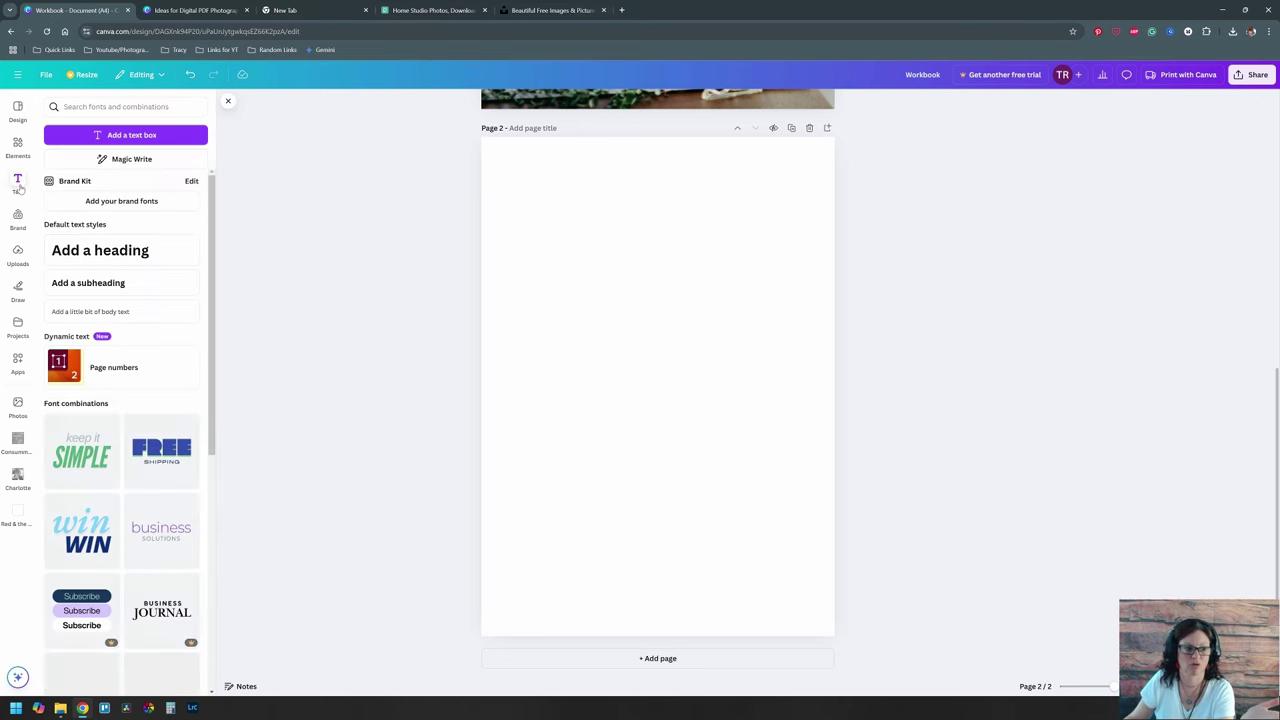
pyautogui.click(88, 250)
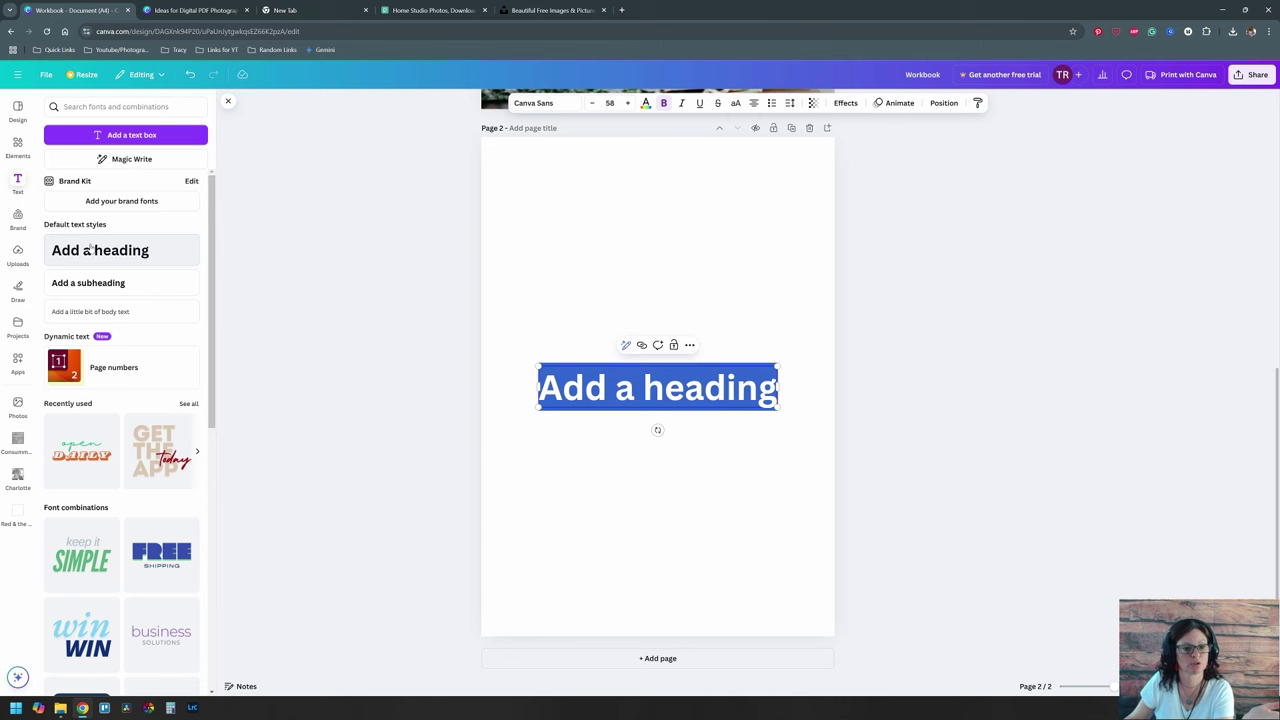
pyautogui.click(100, 311)
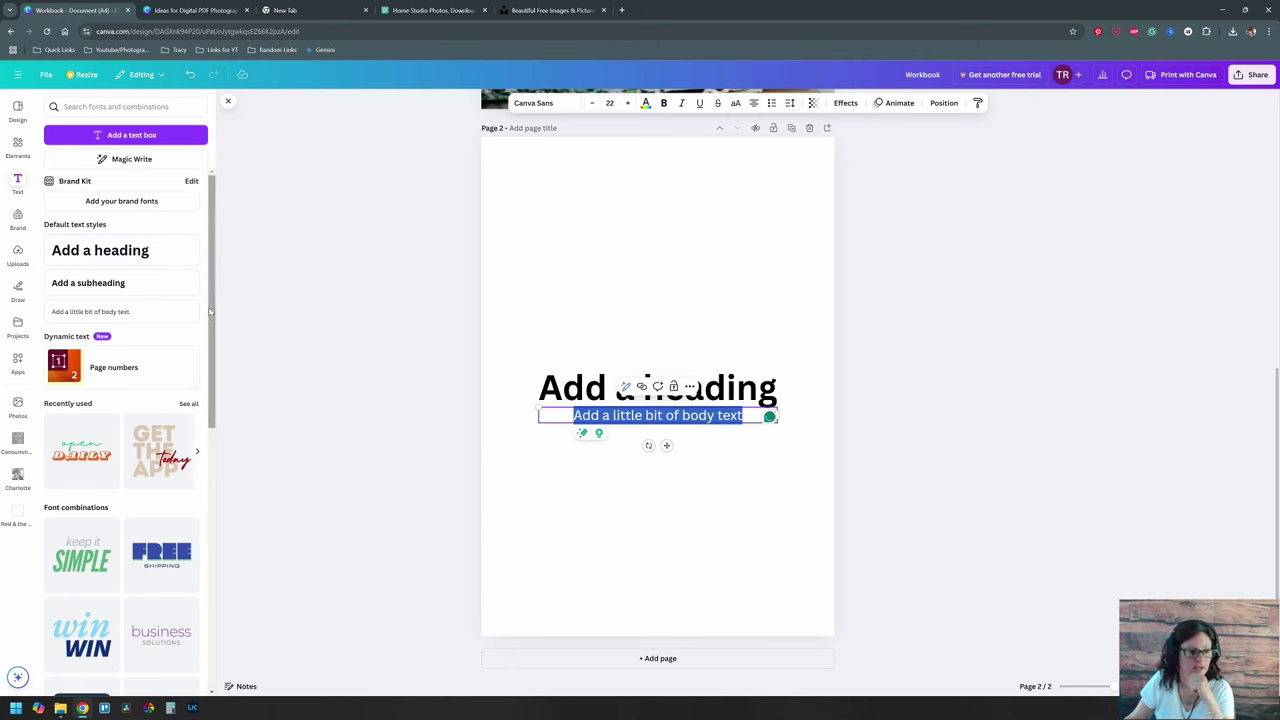
pyautogui.scroll(-2, 211, 312)
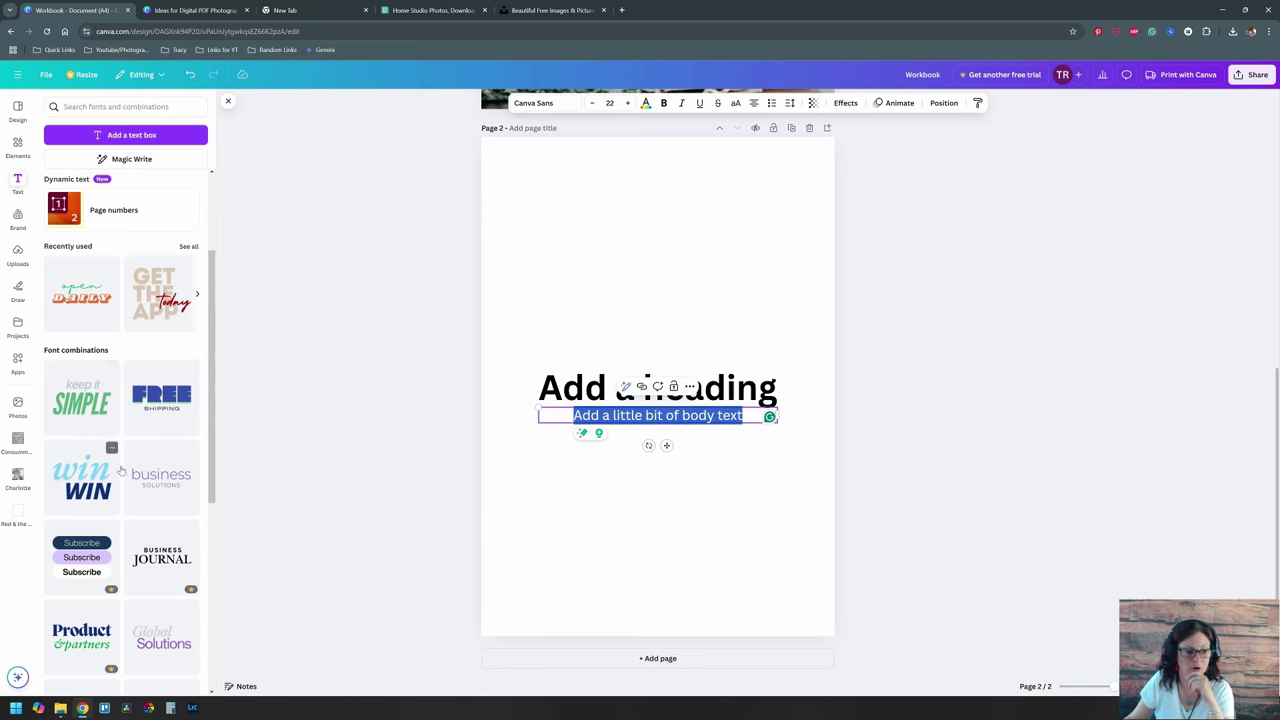
# Step: Add the "win WIN" font combination above the heading on page 2 and ungroup its two text lines
pyautogui.scroll(-2, 122, 476)
pyautogui.scroll(-1, 122, 476)
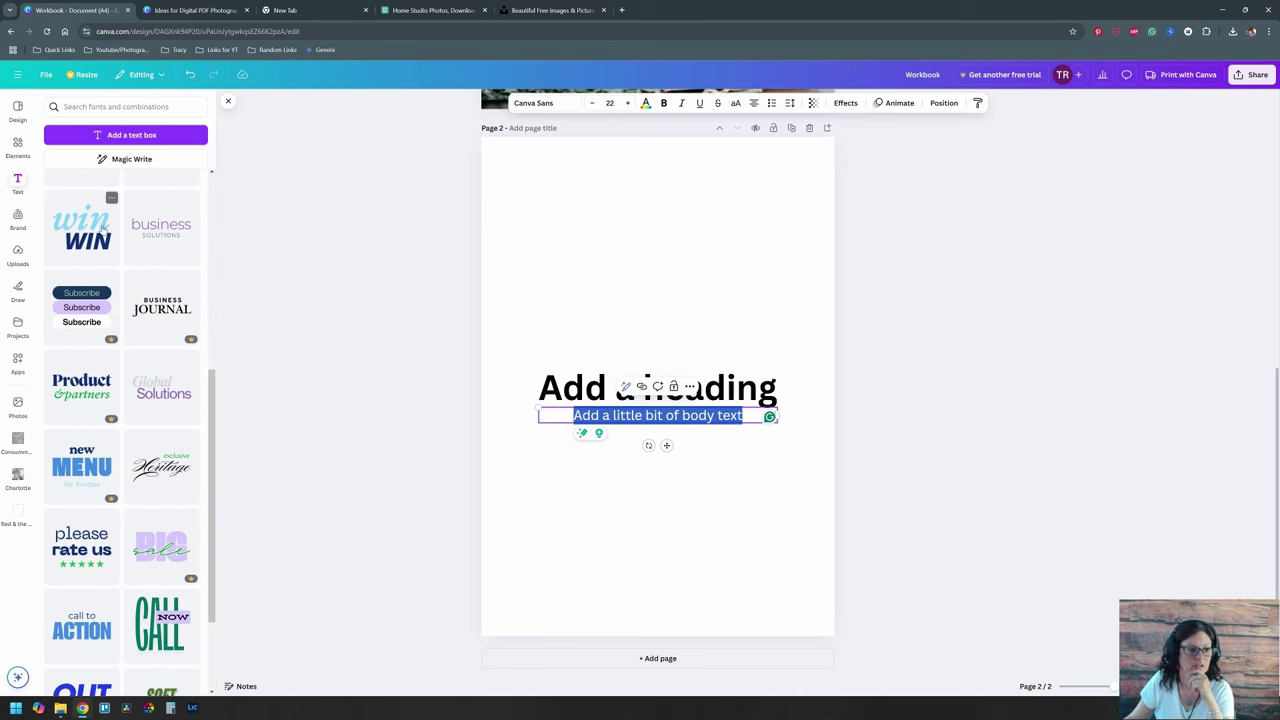
pyautogui.moveTo(103, 228); pyautogui.dragTo(648, 260)
pyautogui.click(697, 582)
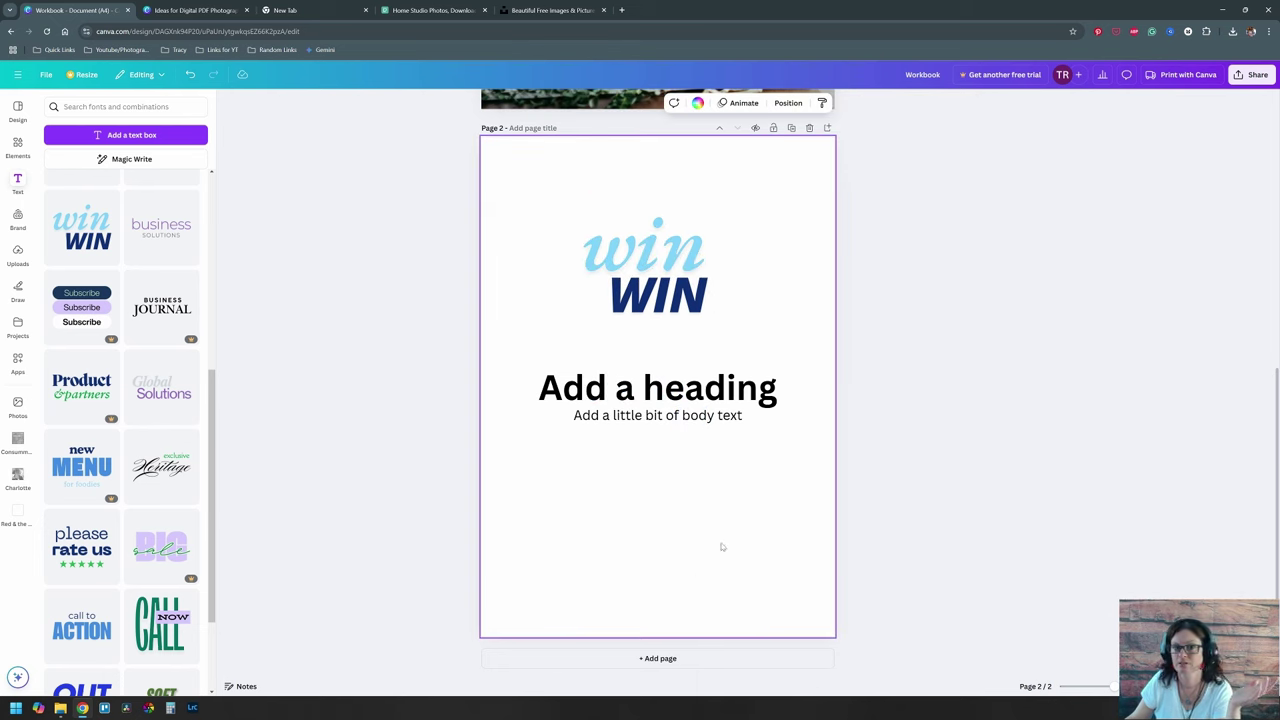
pyautogui.click(658, 246)
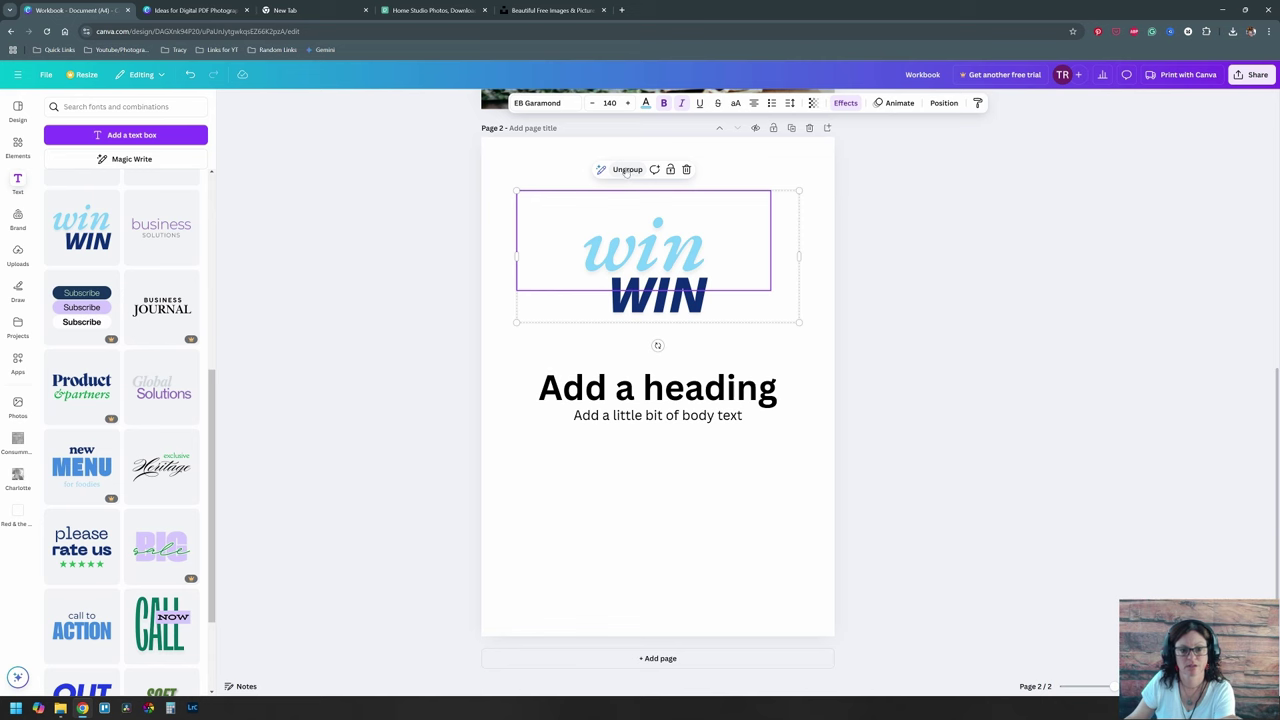
pyautogui.click(622, 171)
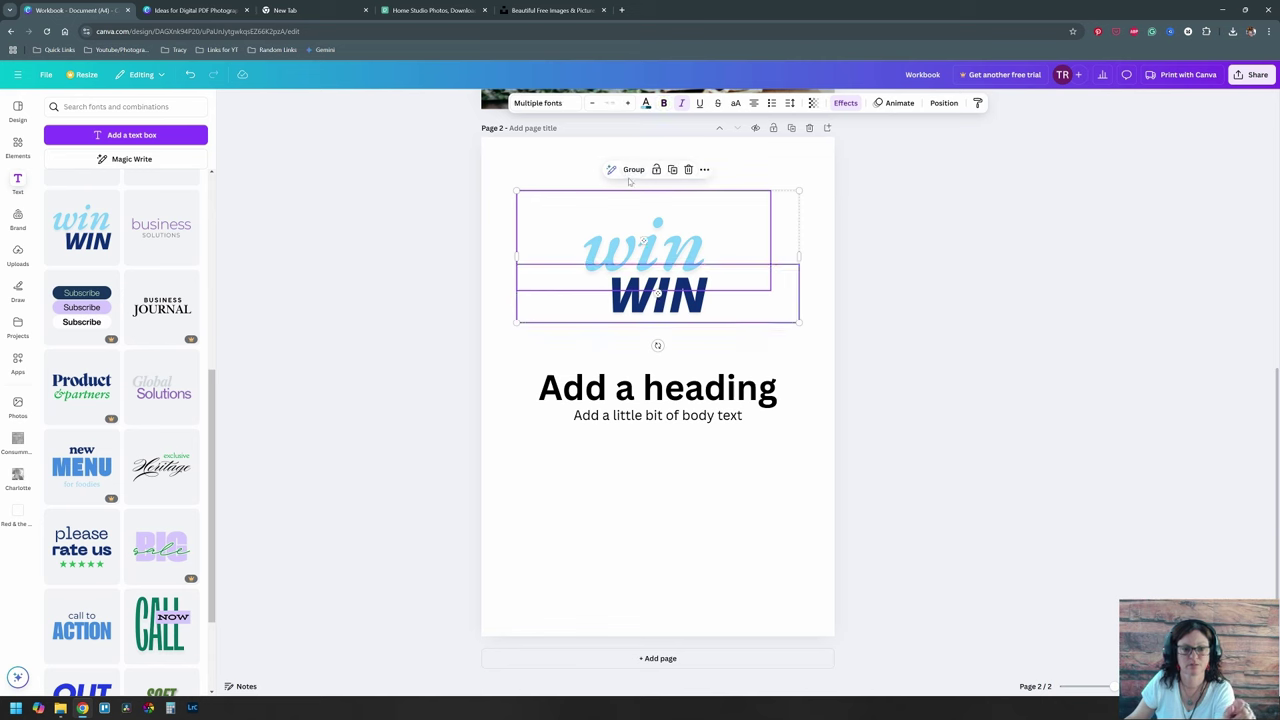
pyautogui.click(718, 502)
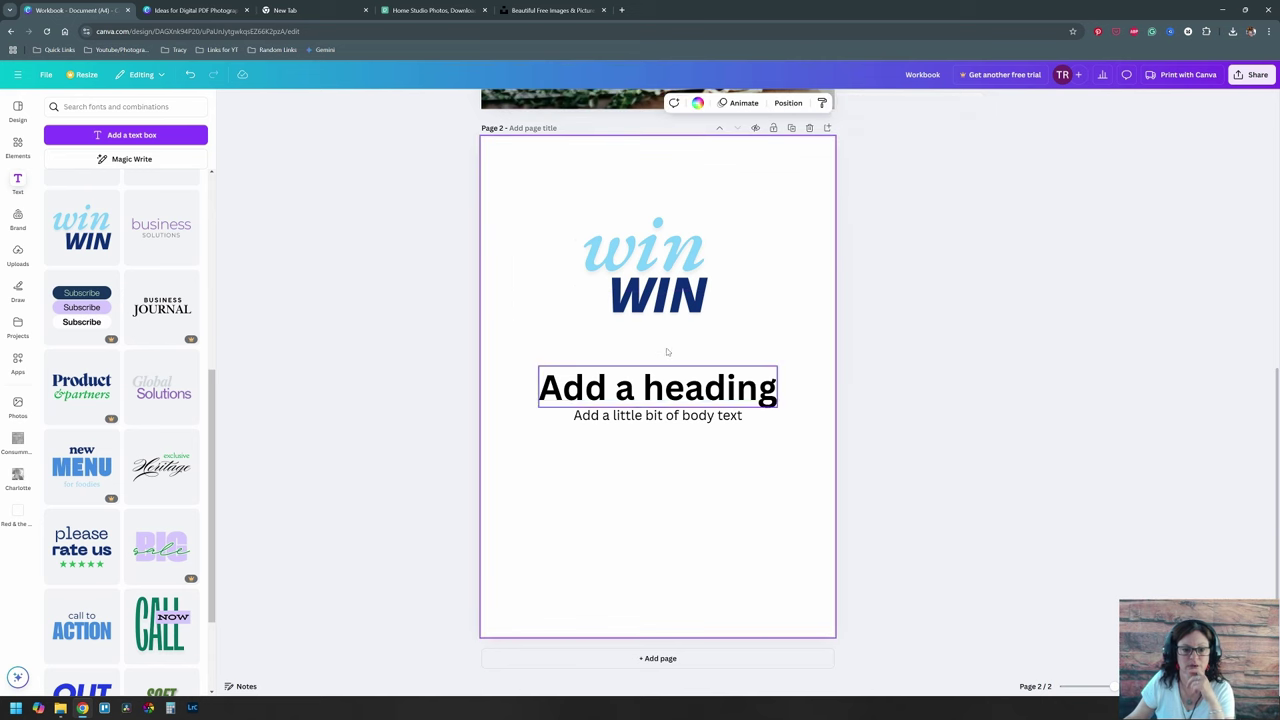
# Step: Move the bold WIN line clear below the script win line and regroup both slightly higher on page 2
pyautogui.moveTo(666, 292); pyautogui.dragTo(662, 328)
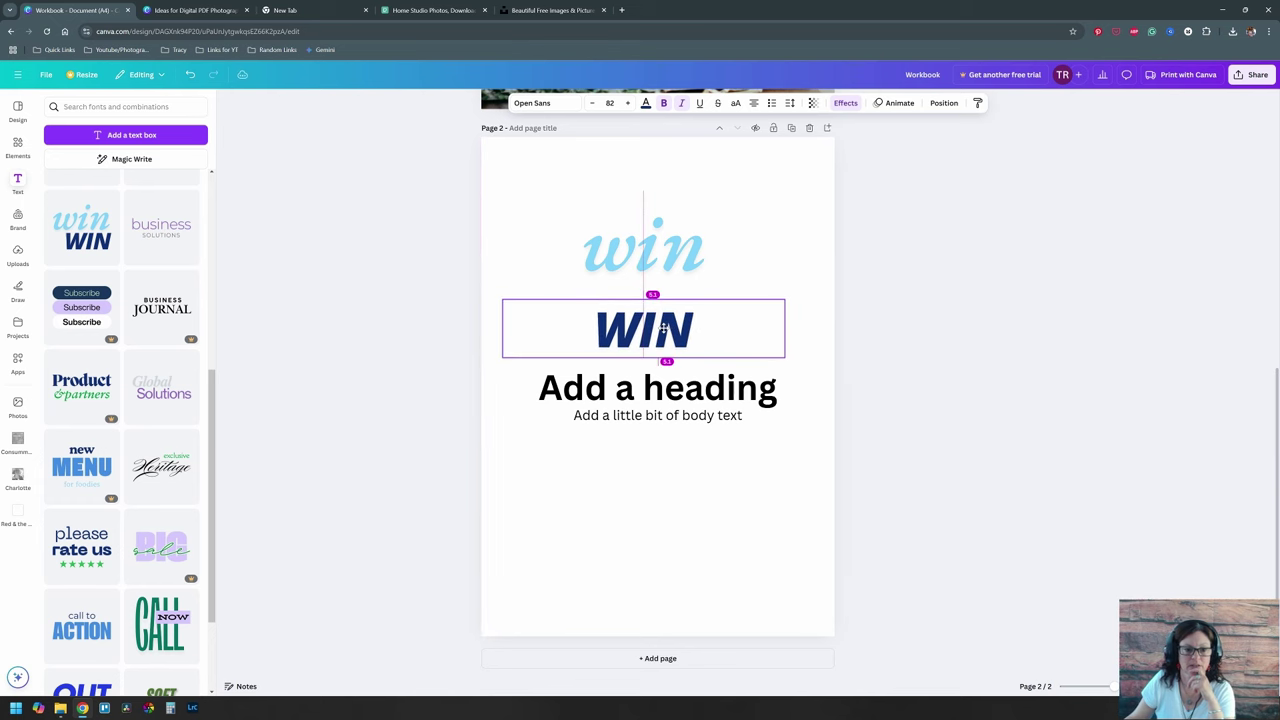
pyautogui.click(686, 284)
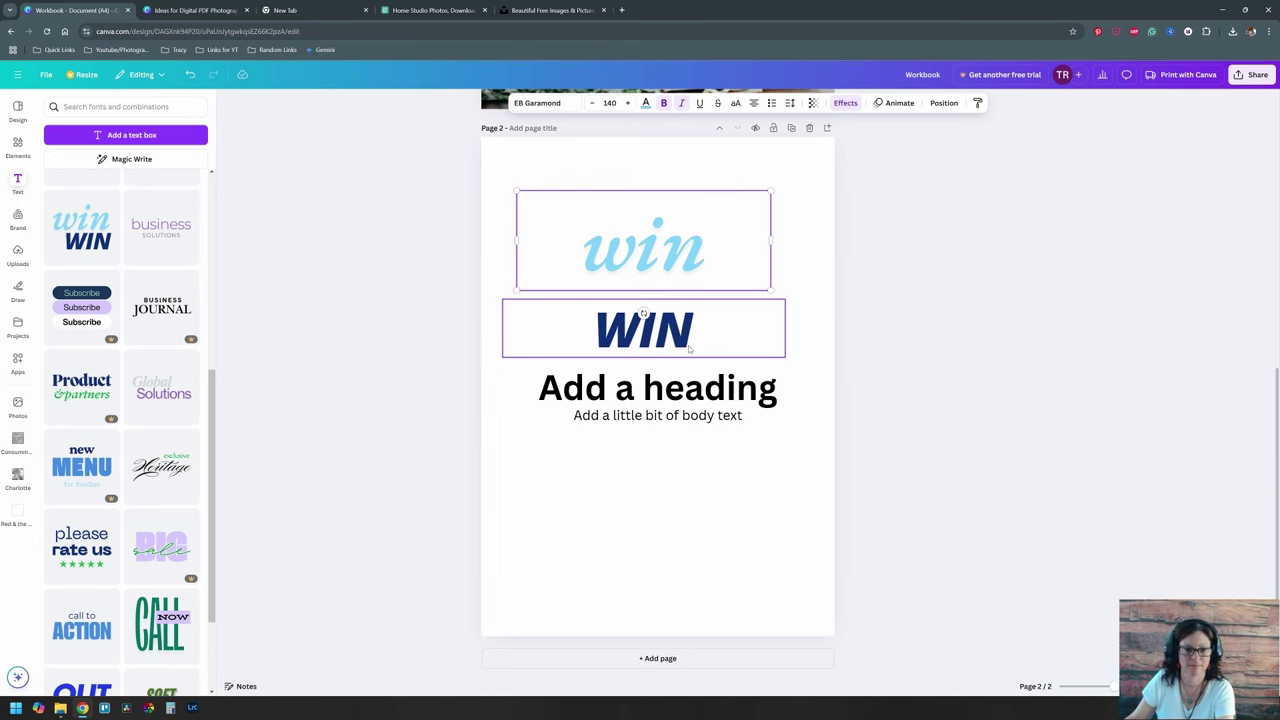
pyautogui.keyDown('shift'); pyautogui.click(652, 336); pyautogui.keyUp('shift')
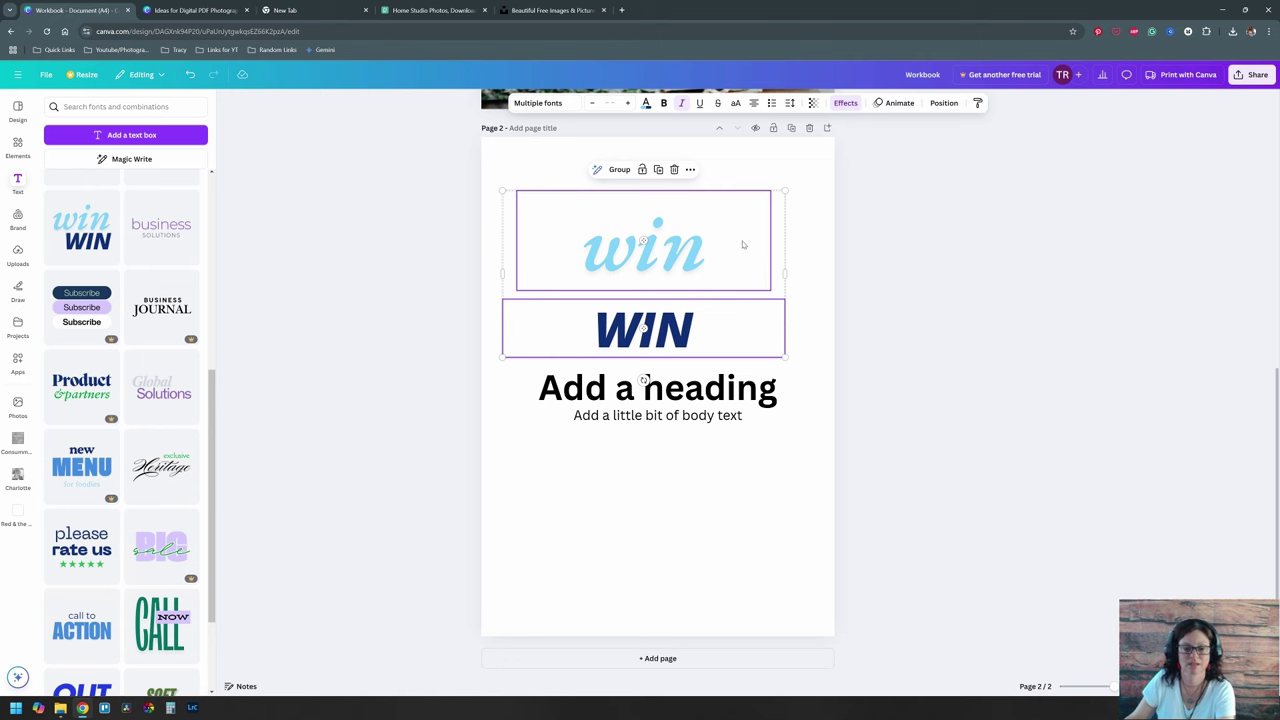
pyautogui.click(619, 169)
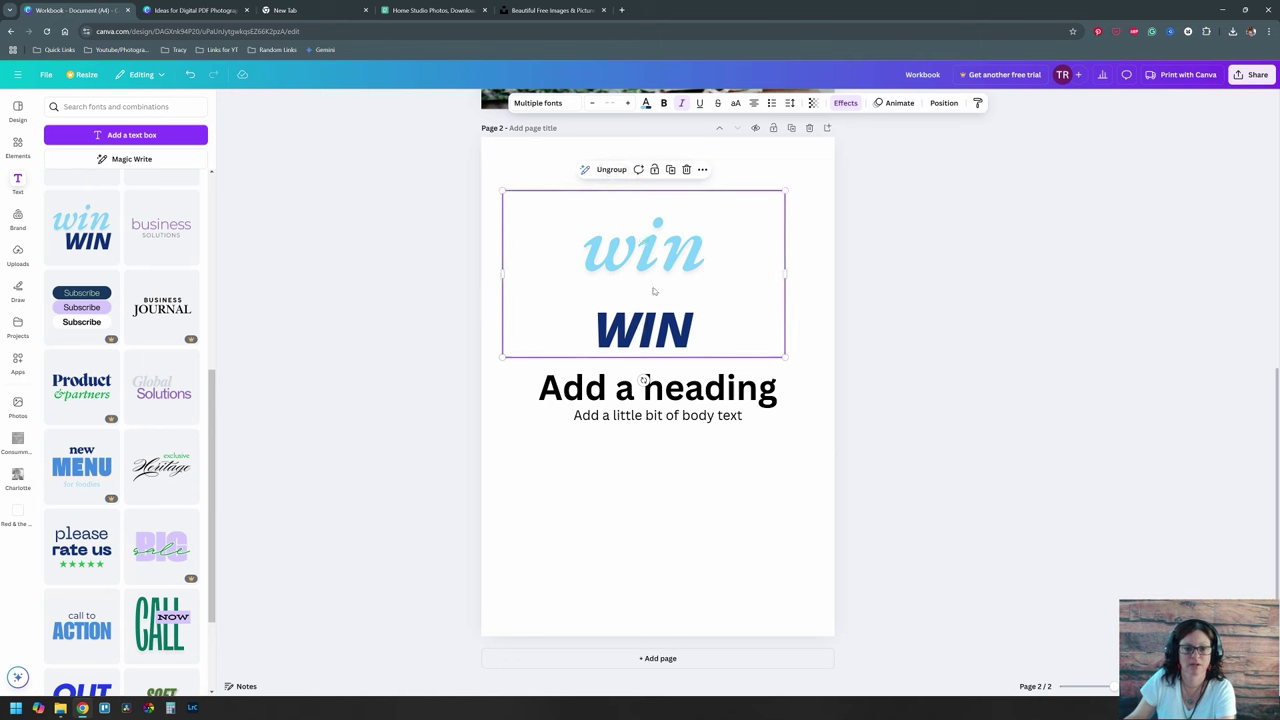
pyautogui.moveTo(653, 291); pyautogui.dragTo(686, 259)
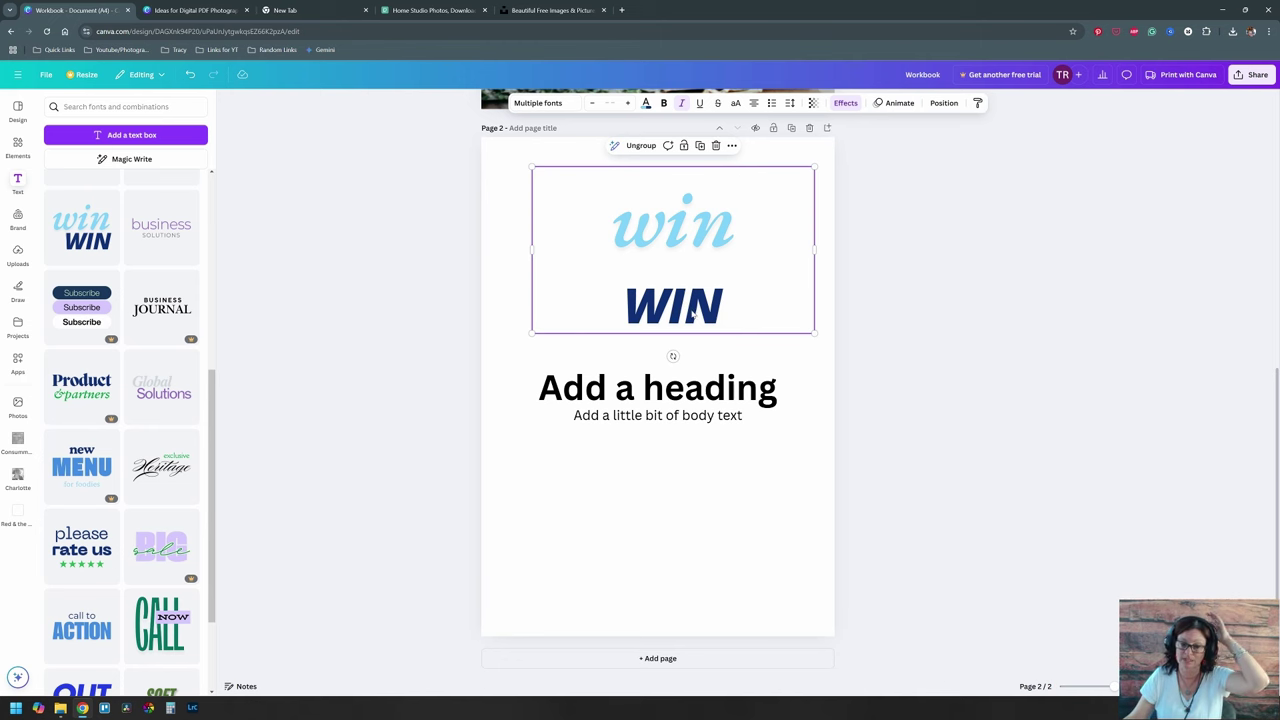
# Step: Ungroup the two win lines and delete all the text elements from page 2
pyautogui.click(636, 145)
pyautogui.click(863, 238)
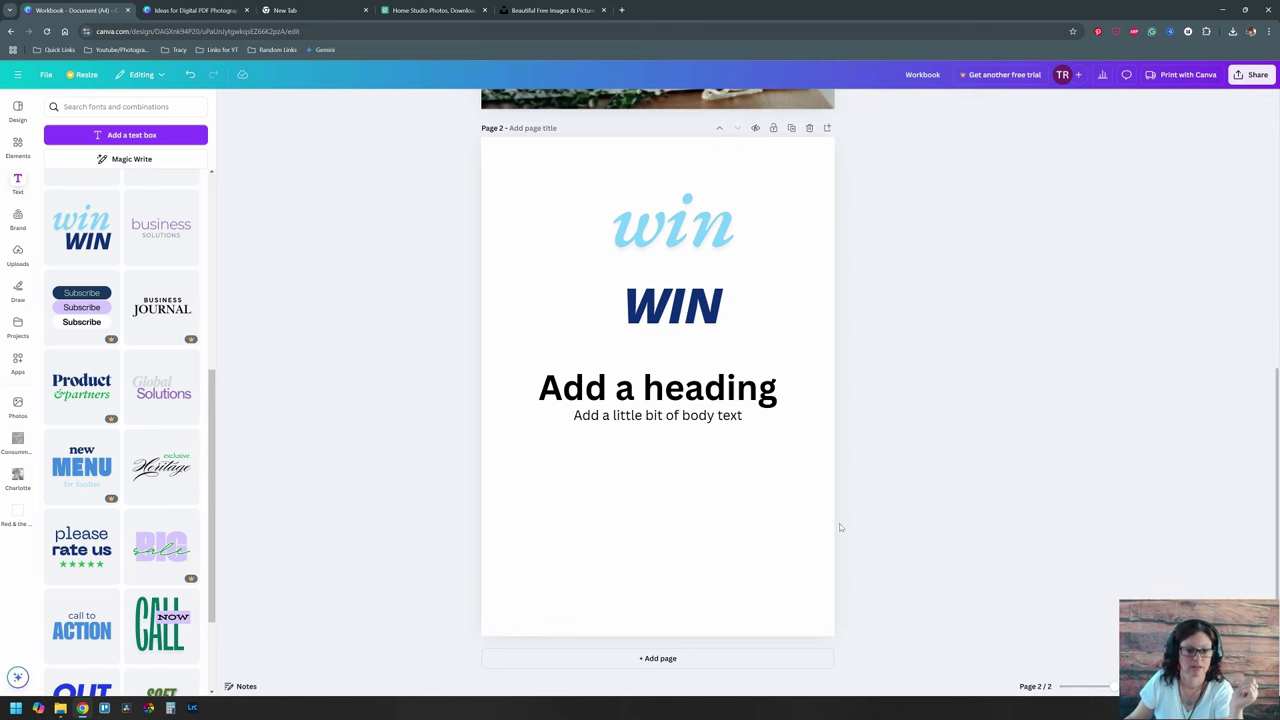
pyautogui.moveTo(856, 474); pyautogui.dragTo(532, 166)
pyautogui.press('Delete')
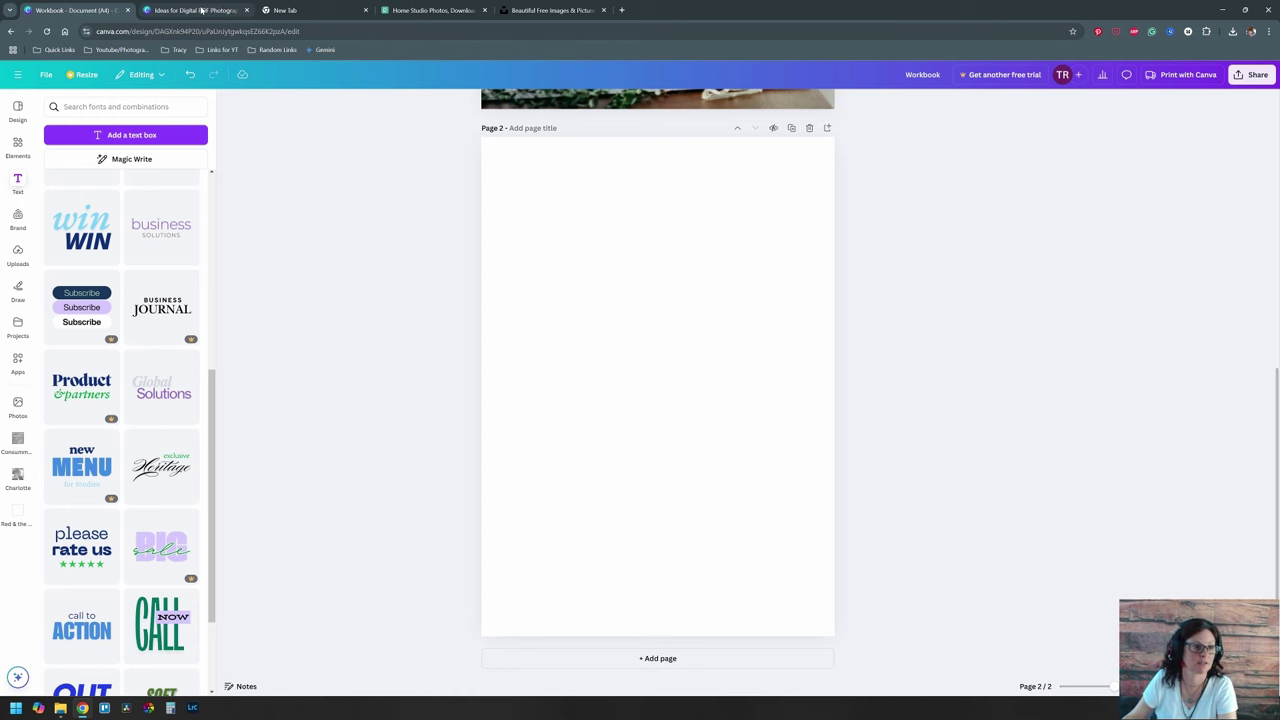
# Step: Copy all elements of page 2 in the photography guides e-book onto the blank page 2 of the workbook
pyautogui.click(201, 10)
pyautogui.scroll(-5, 786, 393)
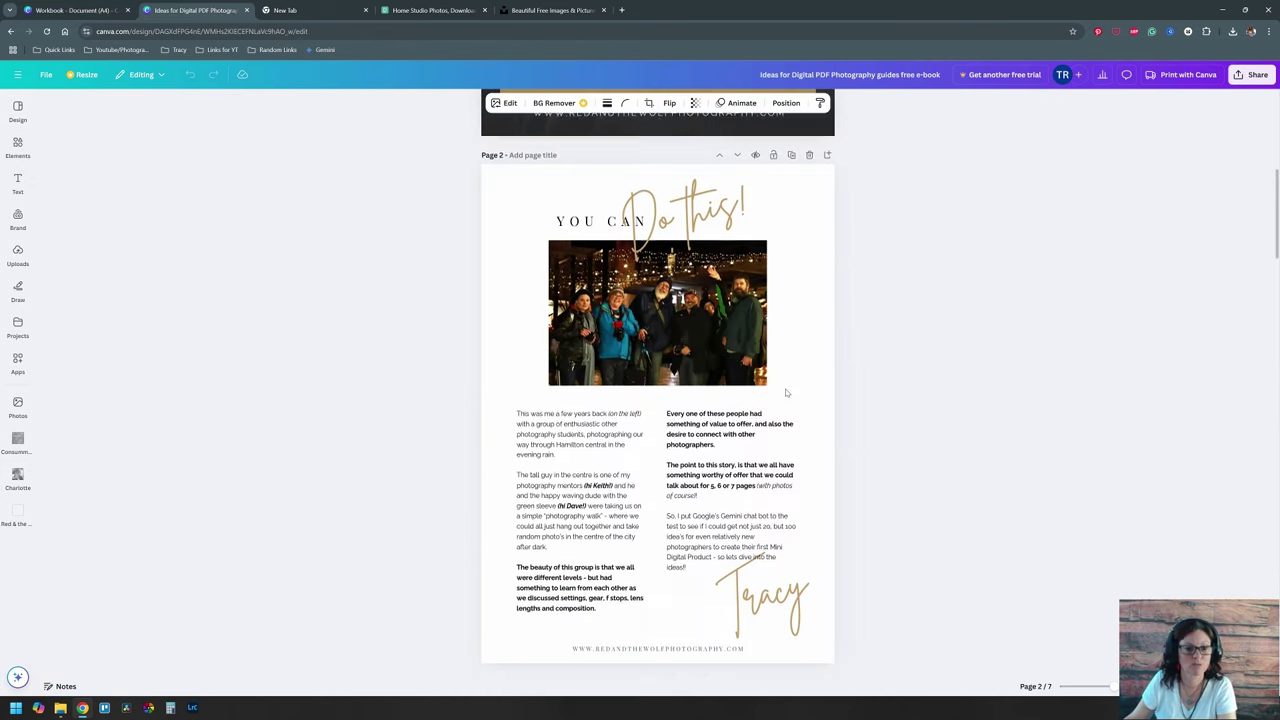
pyautogui.scroll(-1, 786, 393)
pyautogui.scroll(1, 819, 157)
pyautogui.moveTo(460, 166); pyautogui.dragTo(858, 614)
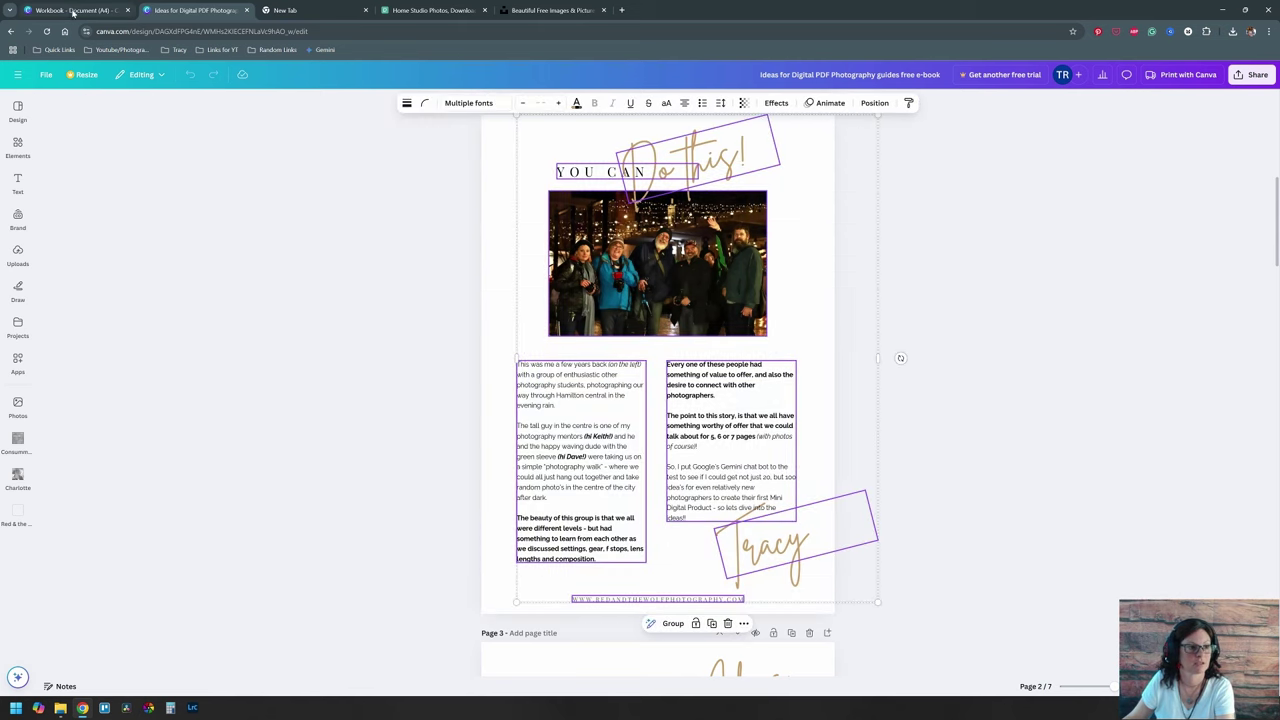
pyautogui.click(72, 12)
pyautogui.click(557, 257)
pyautogui.hotkey('ctrl', 'v')
pyautogui.click(914, 366)
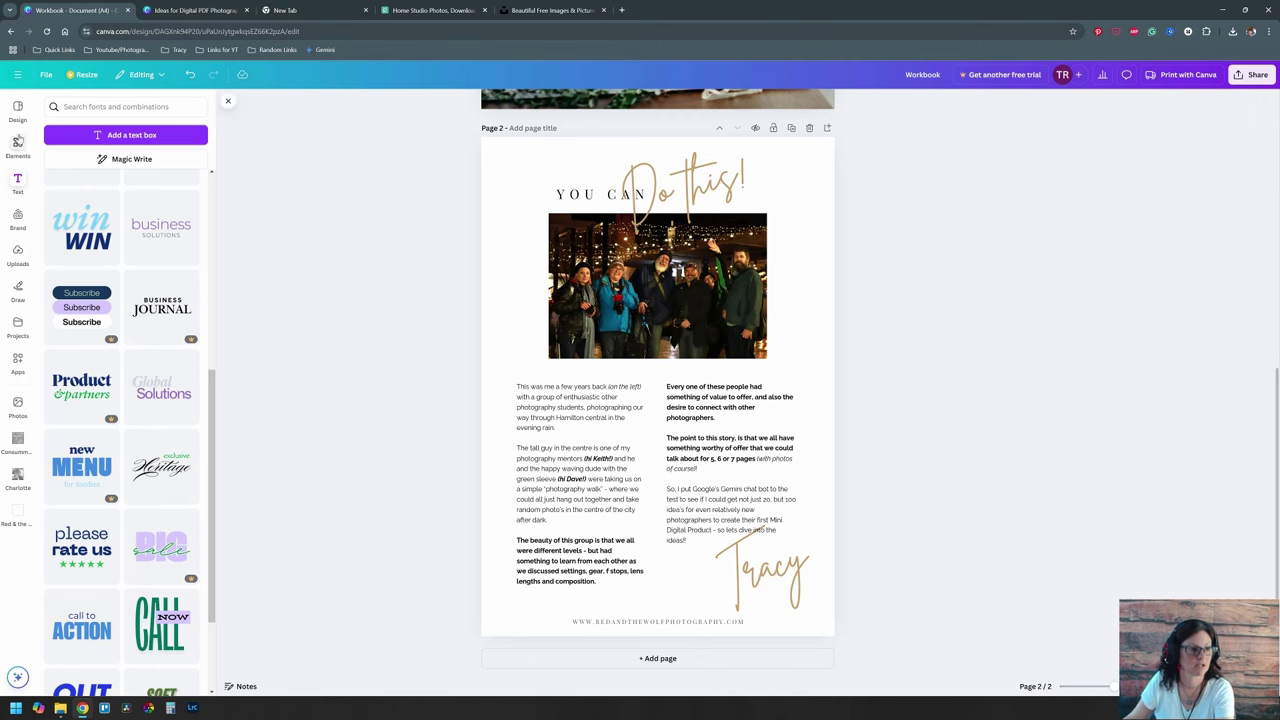
# Step: Leave the life coach workbook template and browse the general template designs for suitable page layouts
pyautogui.click(18, 109)
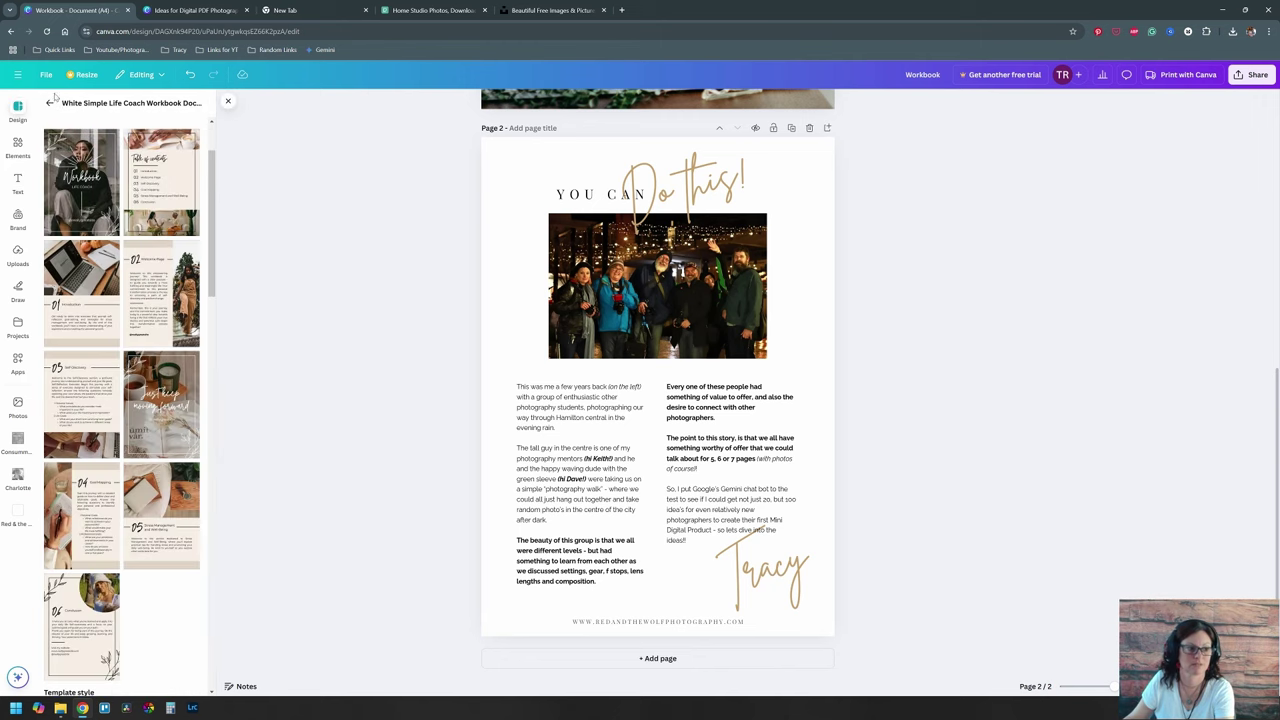
pyautogui.click(49, 102)
pyautogui.scroll(-3, 147, 418)
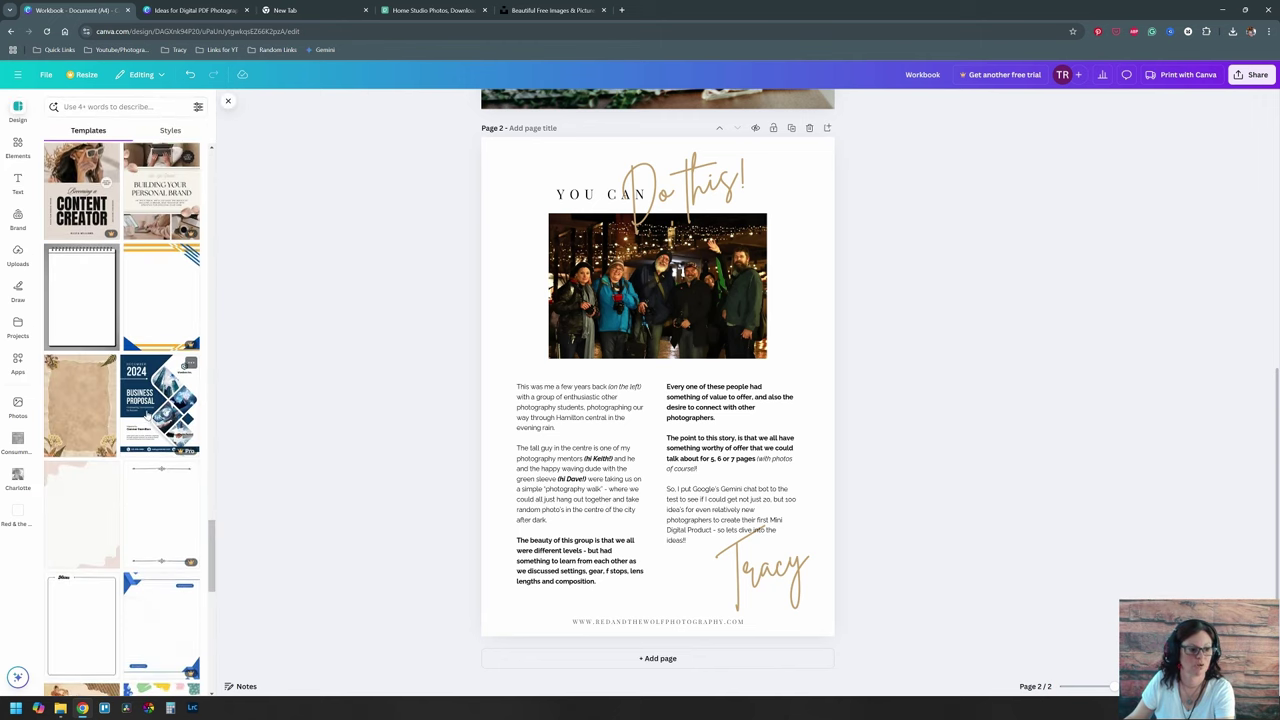
pyautogui.scroll(-3, 147, 418)
pyautogui.scroll(5, 145, 425)
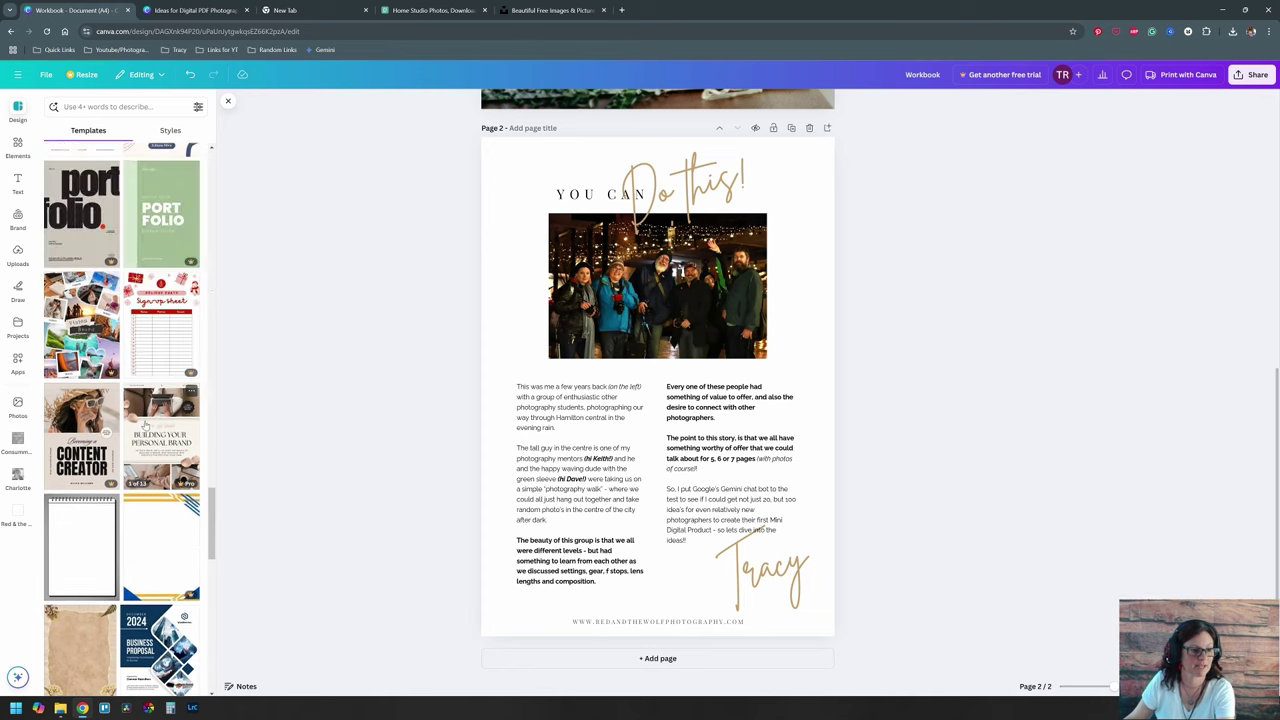
pyautogui.scroll(4, 141, 451)
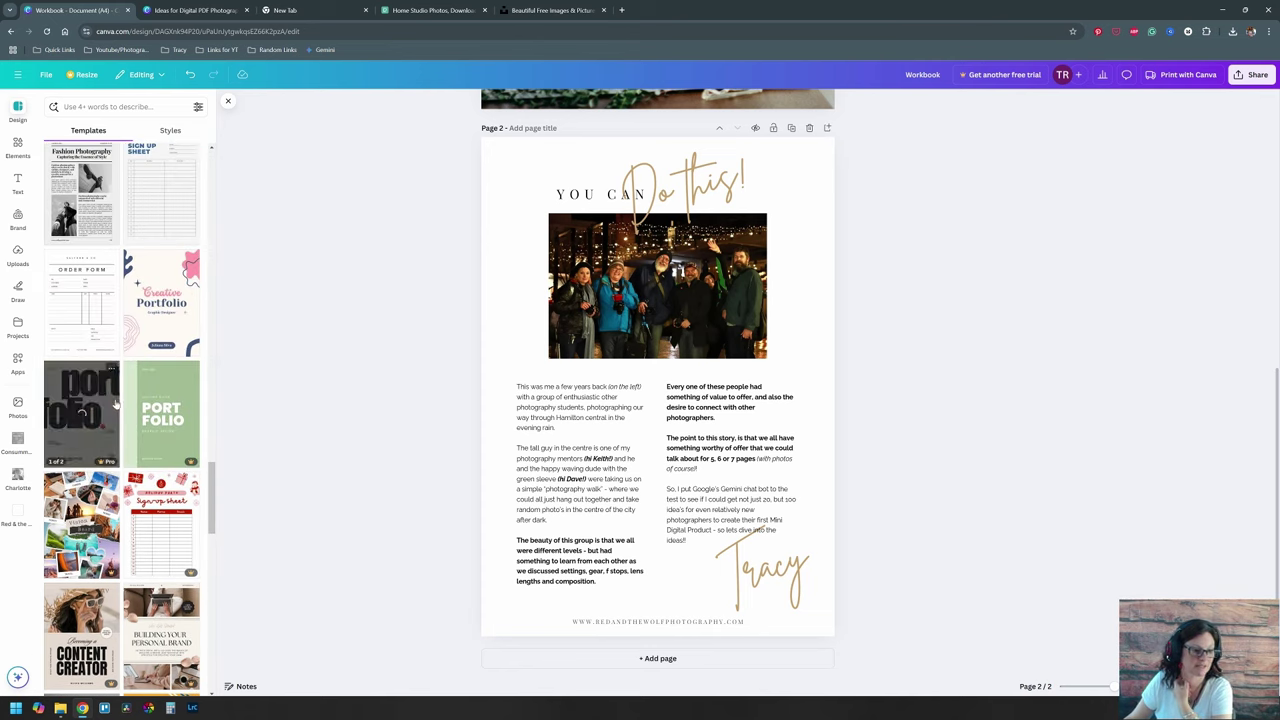
pyautogui.scroll(4, 105, 380)
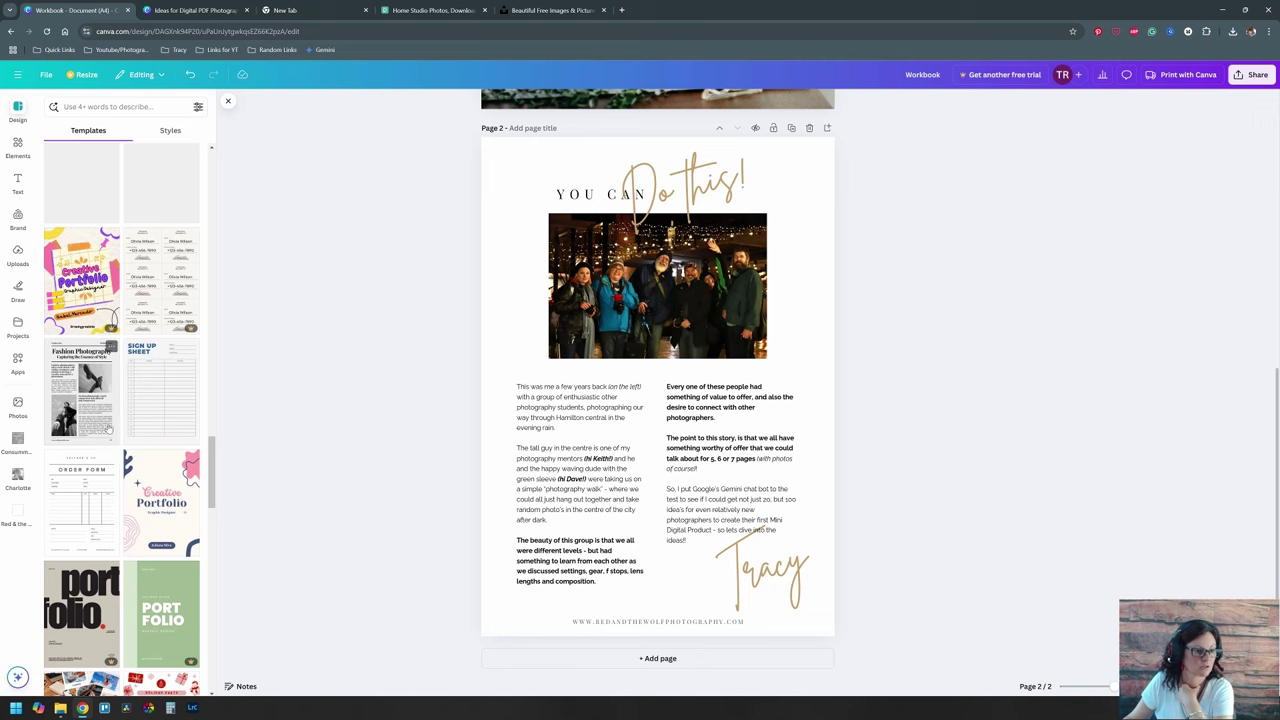
pyautogui.scroll(4, 160, 376)
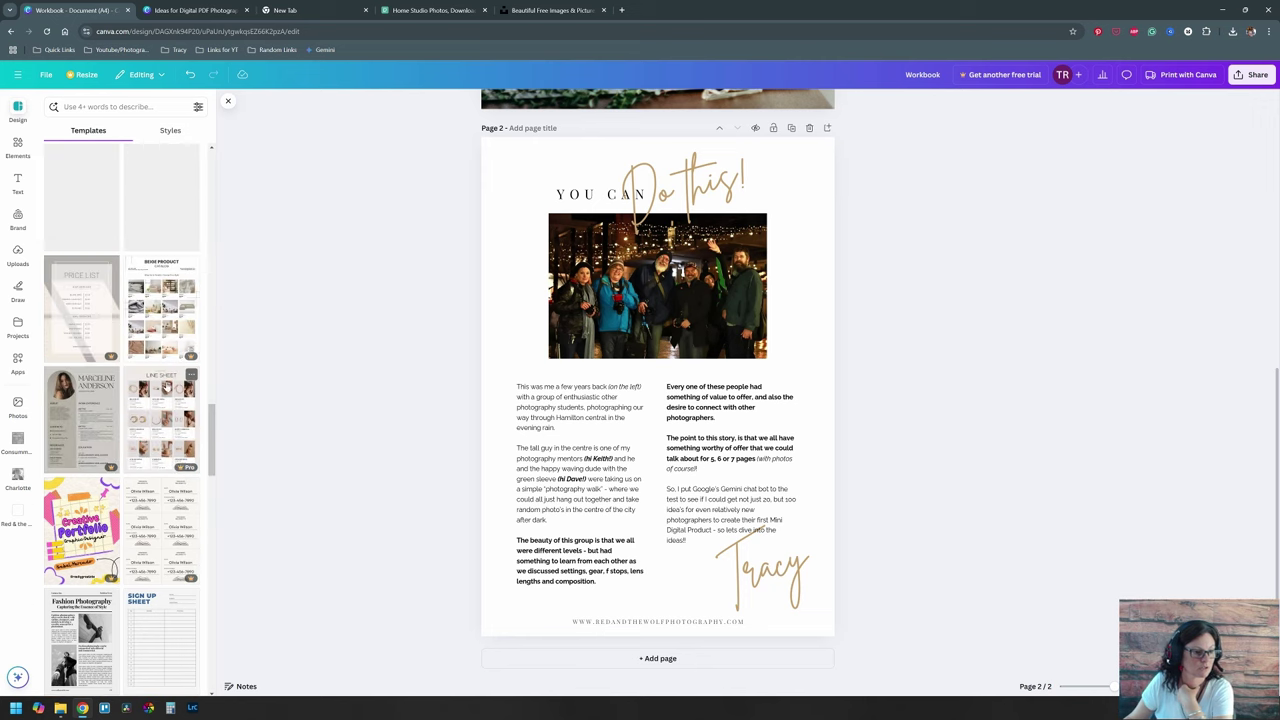
pyautogui.scroll(6, 167, 388)
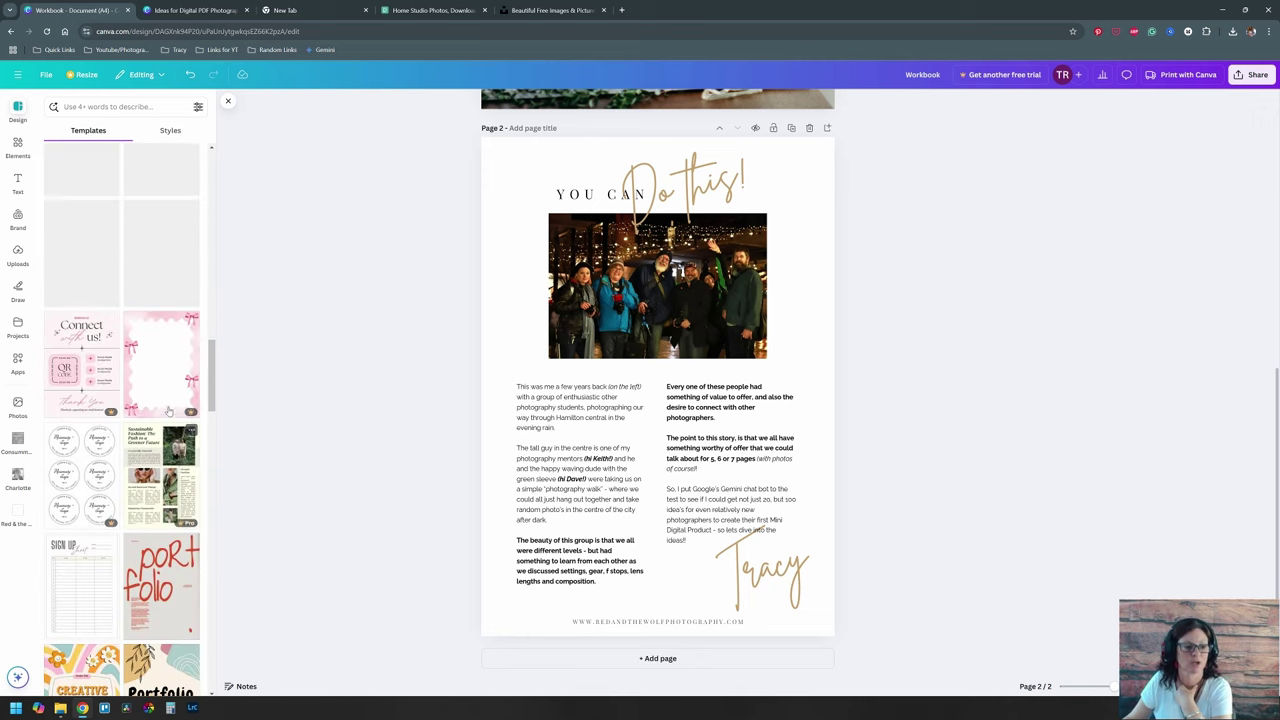
pyautogui.scroll(8, 160, 440)
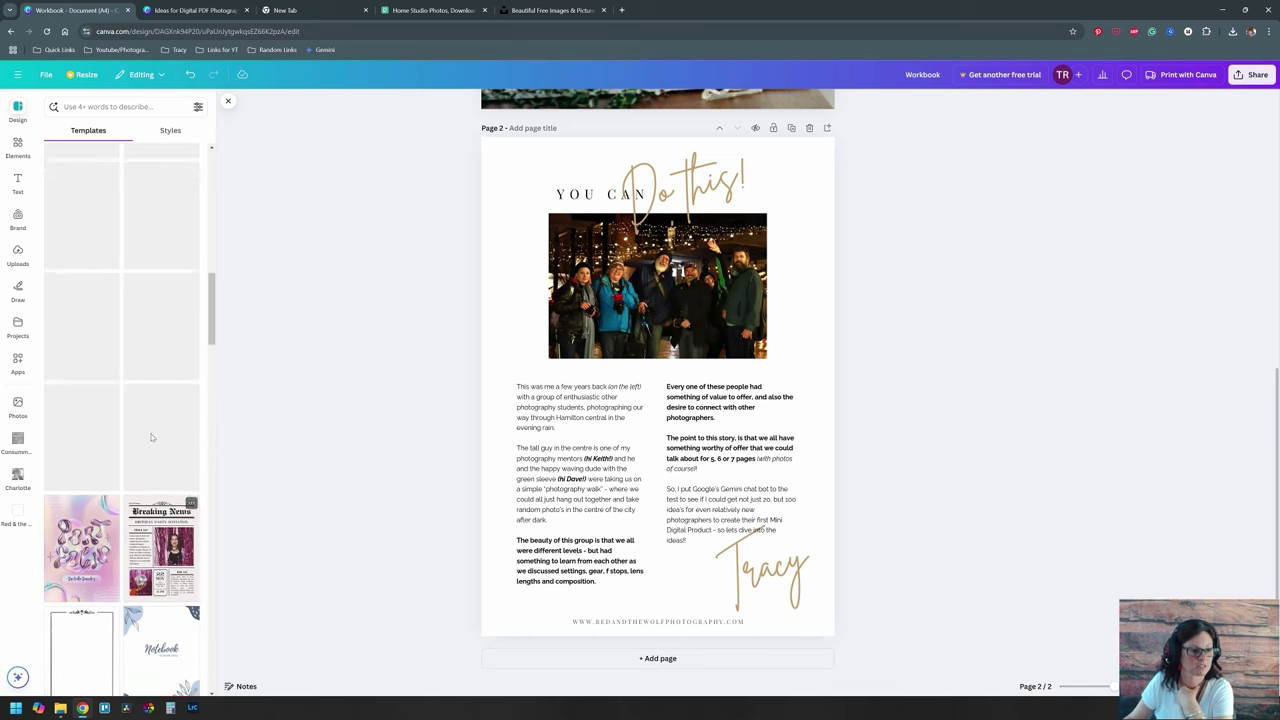
pyautogui.scroll(3, 153, 436)
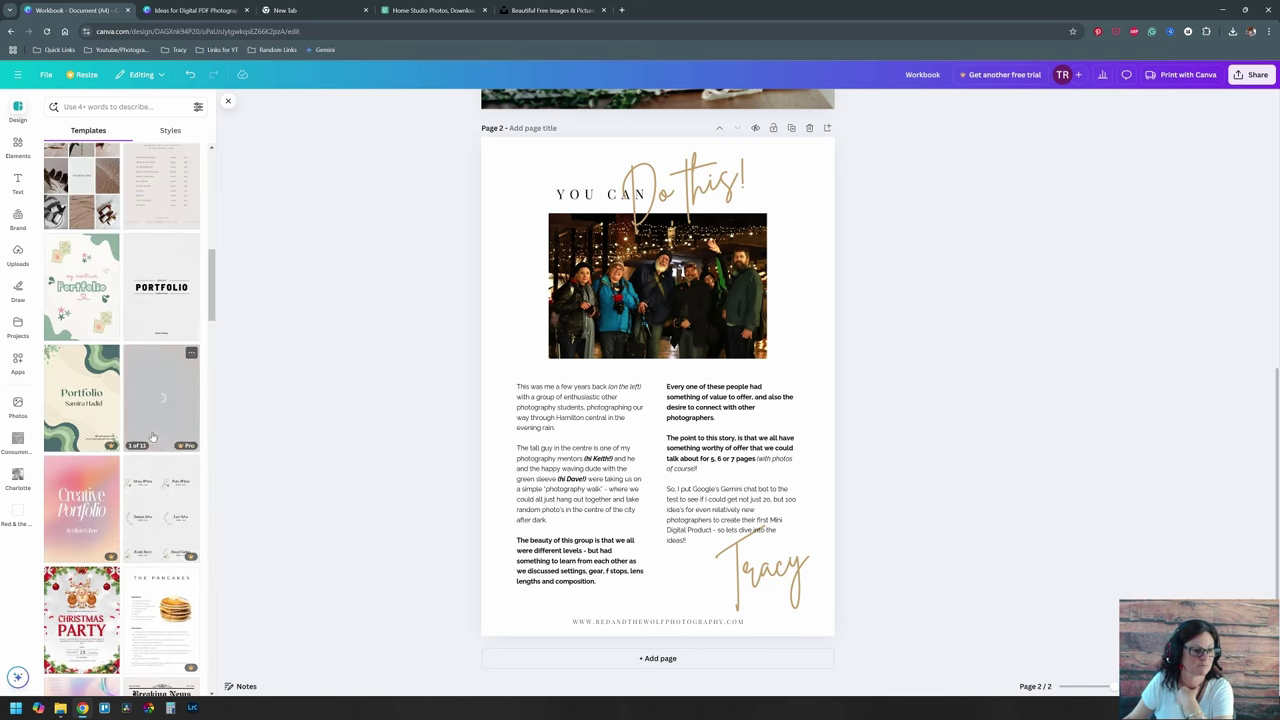
pyautogui.scroll(3, 153, 436)
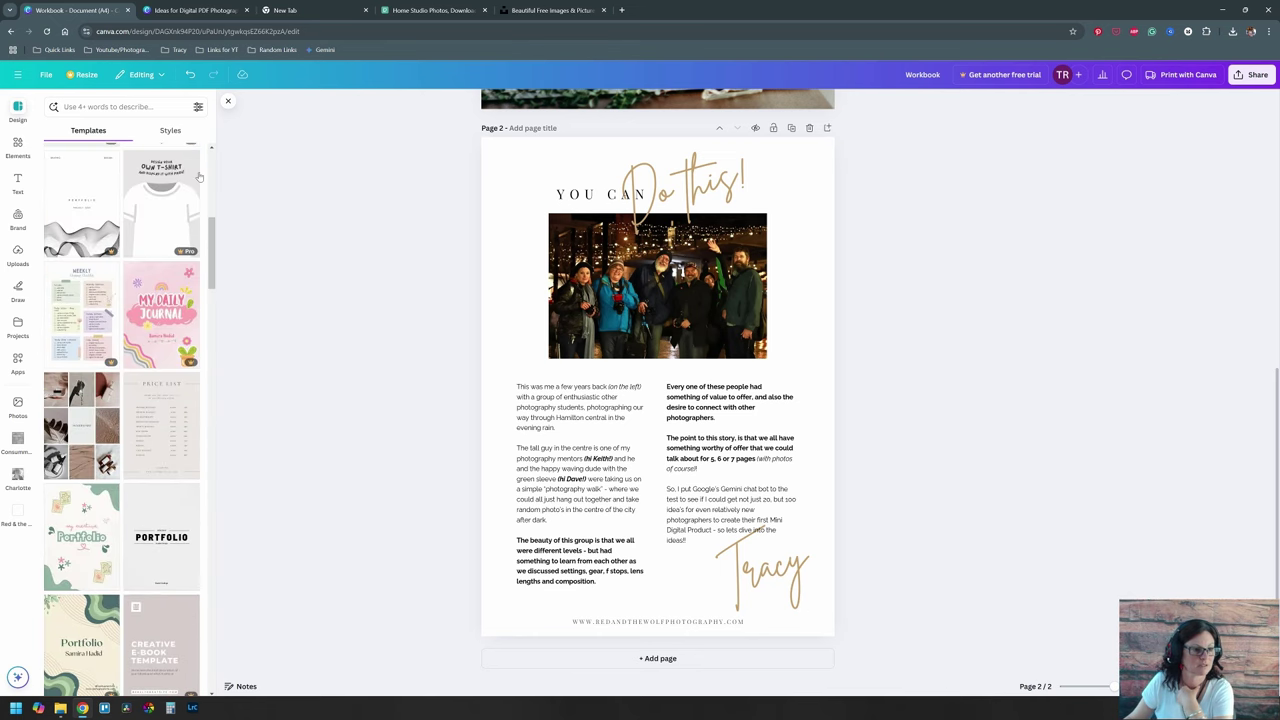
# Step: Try the HK Grotesk and The Seasons style combinations on page 2, undoing each one
pyautogui.click(169, 131)
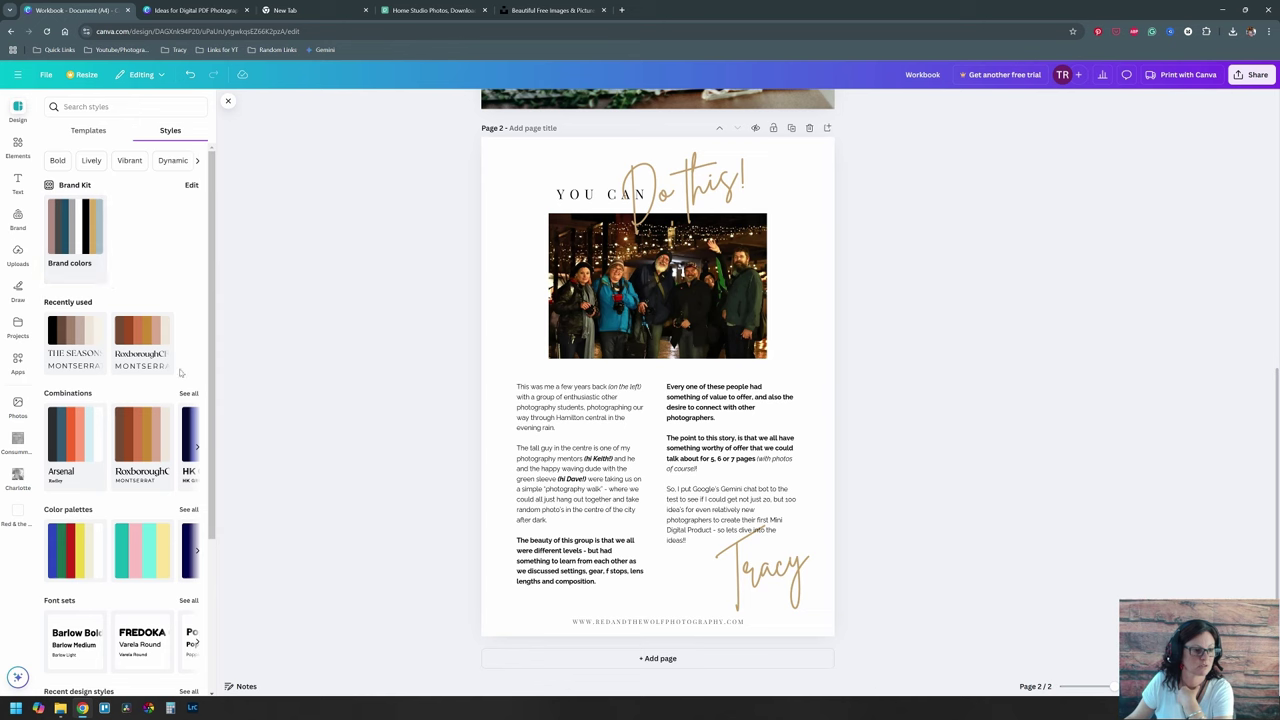
pyautogui.click(197, 449)
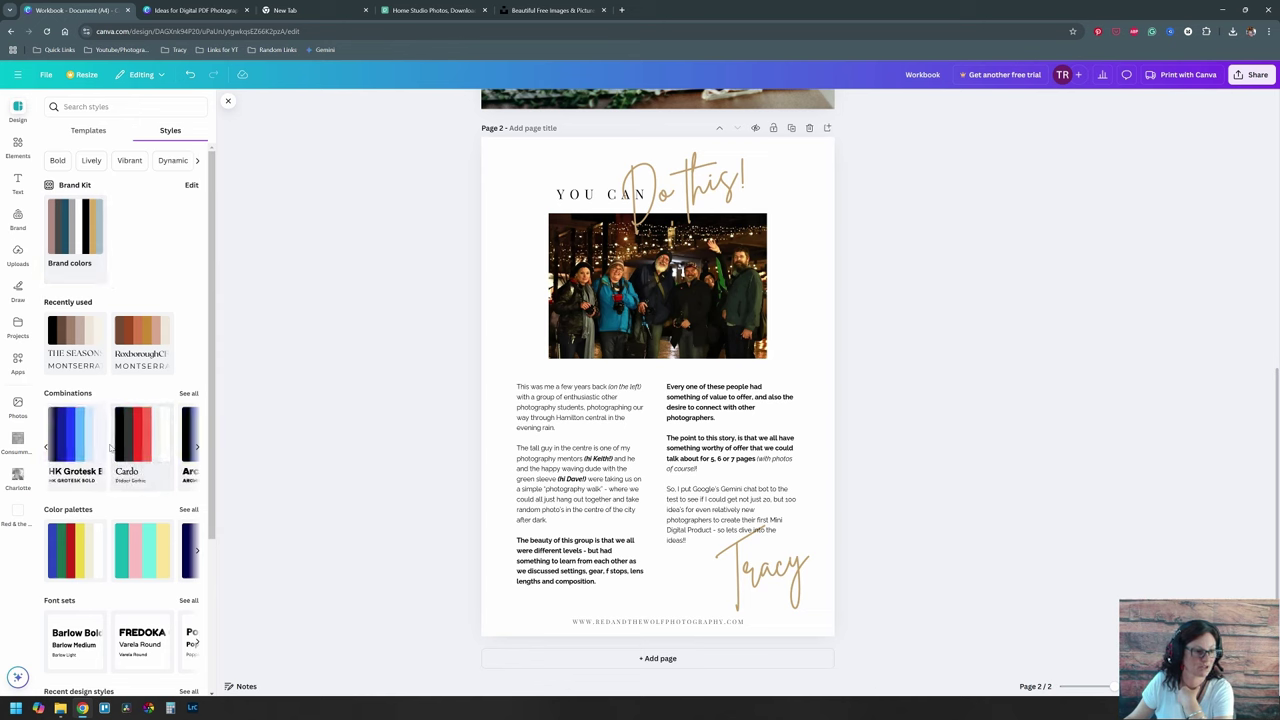
pyautogui.click(91, 444)
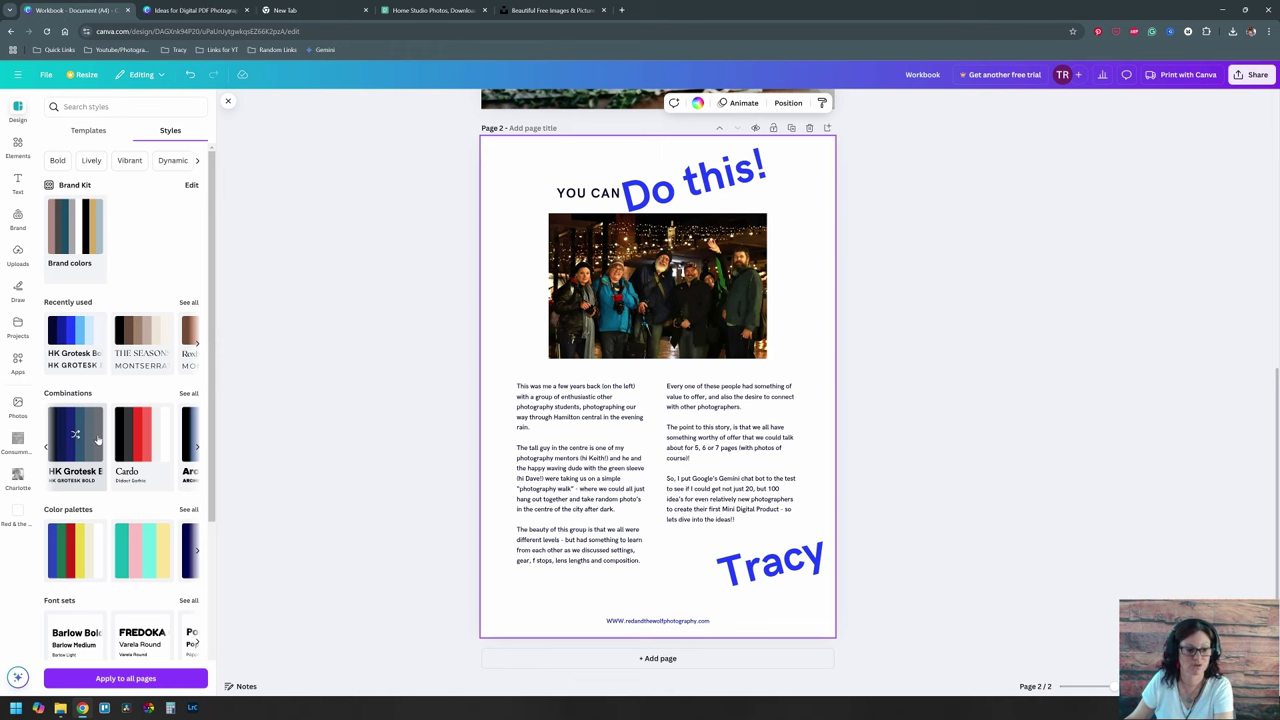
pyautogui.click(98, 440)
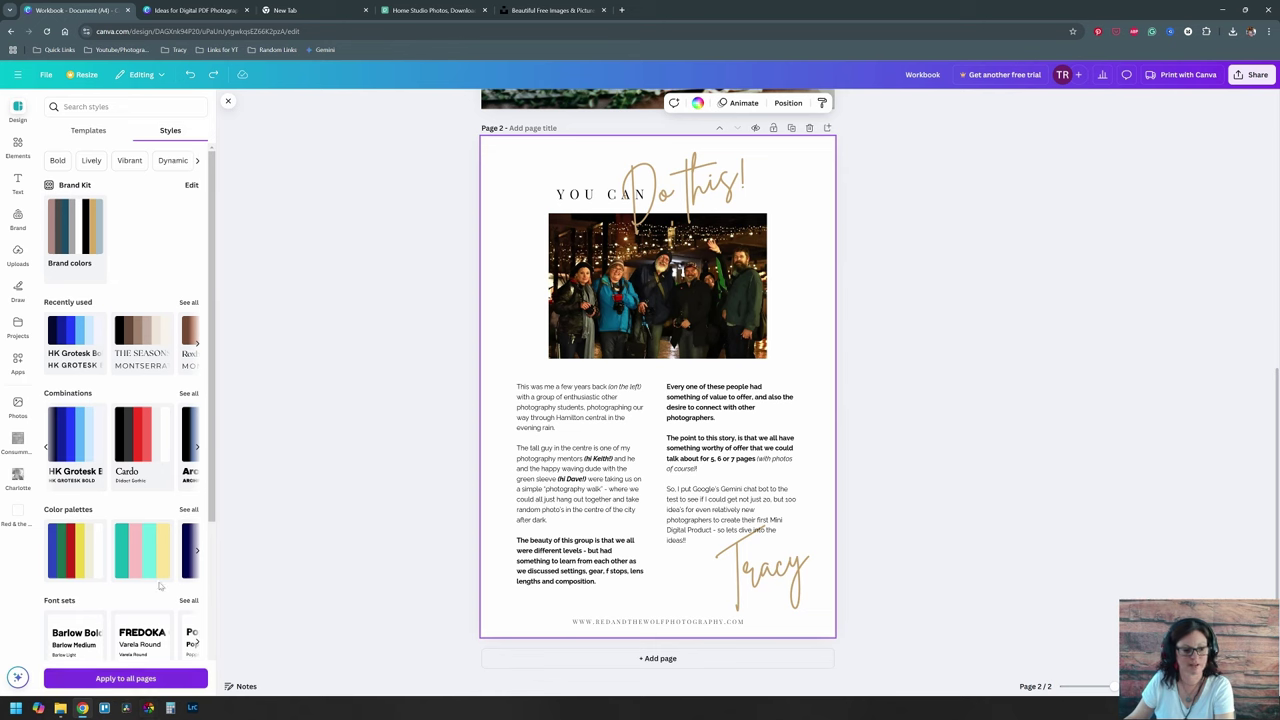
pyautogui.click(136, 334)
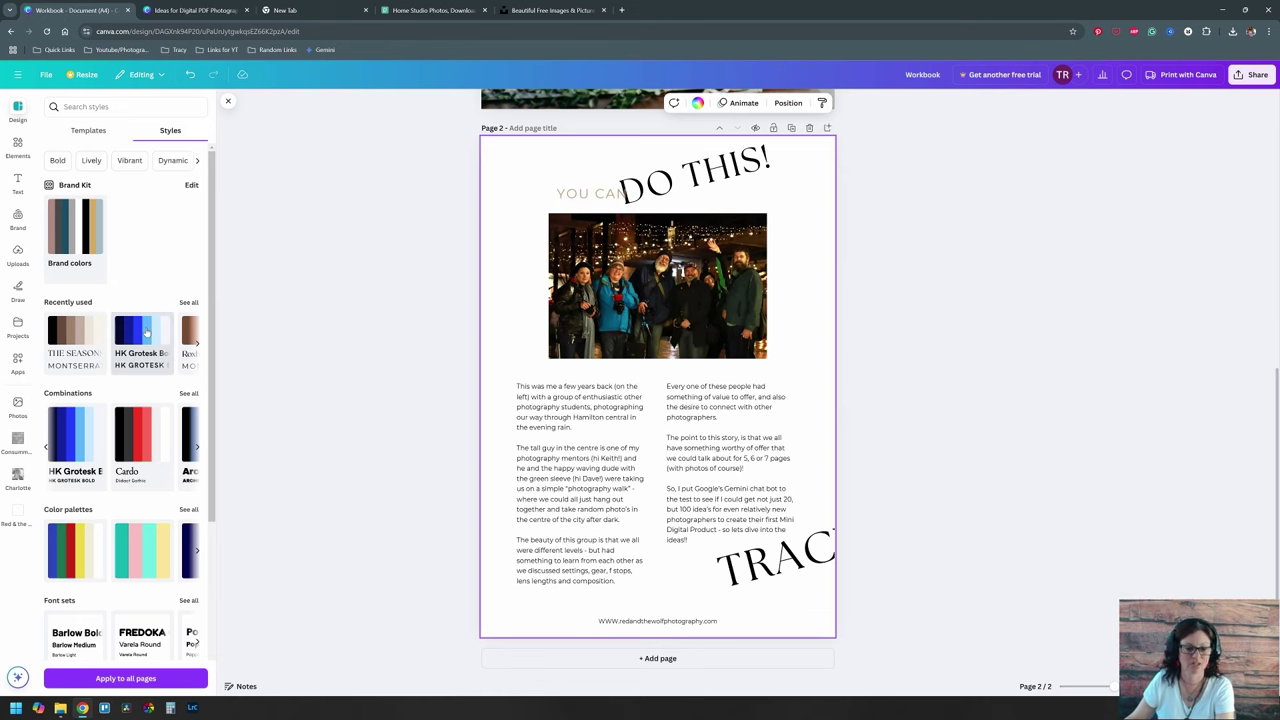
pyautogui.hotkey('ctrl', 'z')
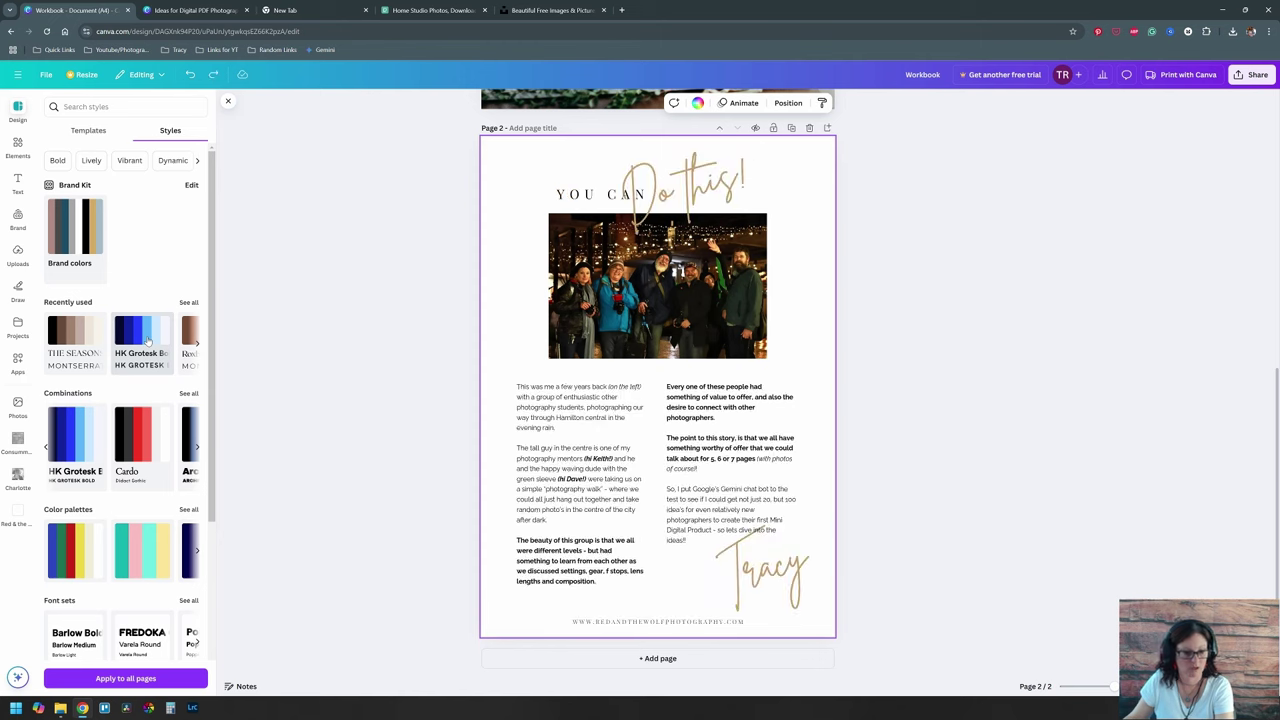
pyautogui.click(272, 371)
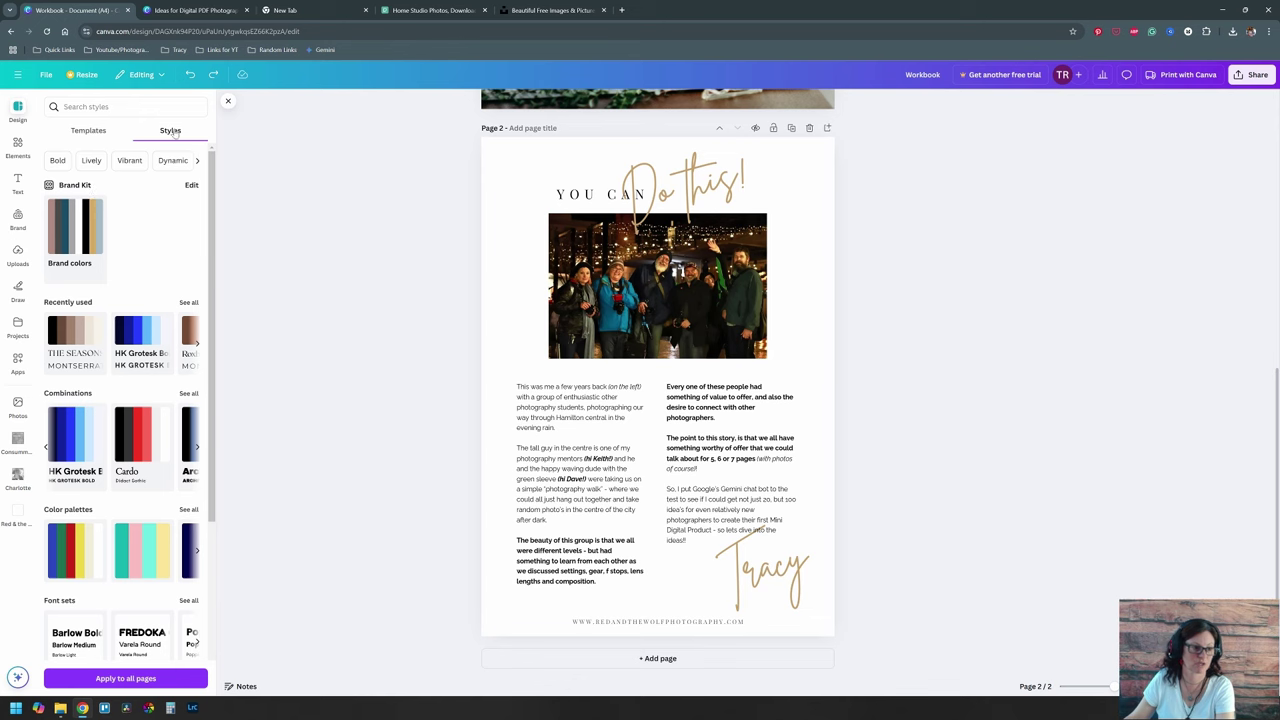
# Step: Try the Nickainley and Inter style combination on page 2 and compare it with the cover page
pyautogui.click(188, 302)
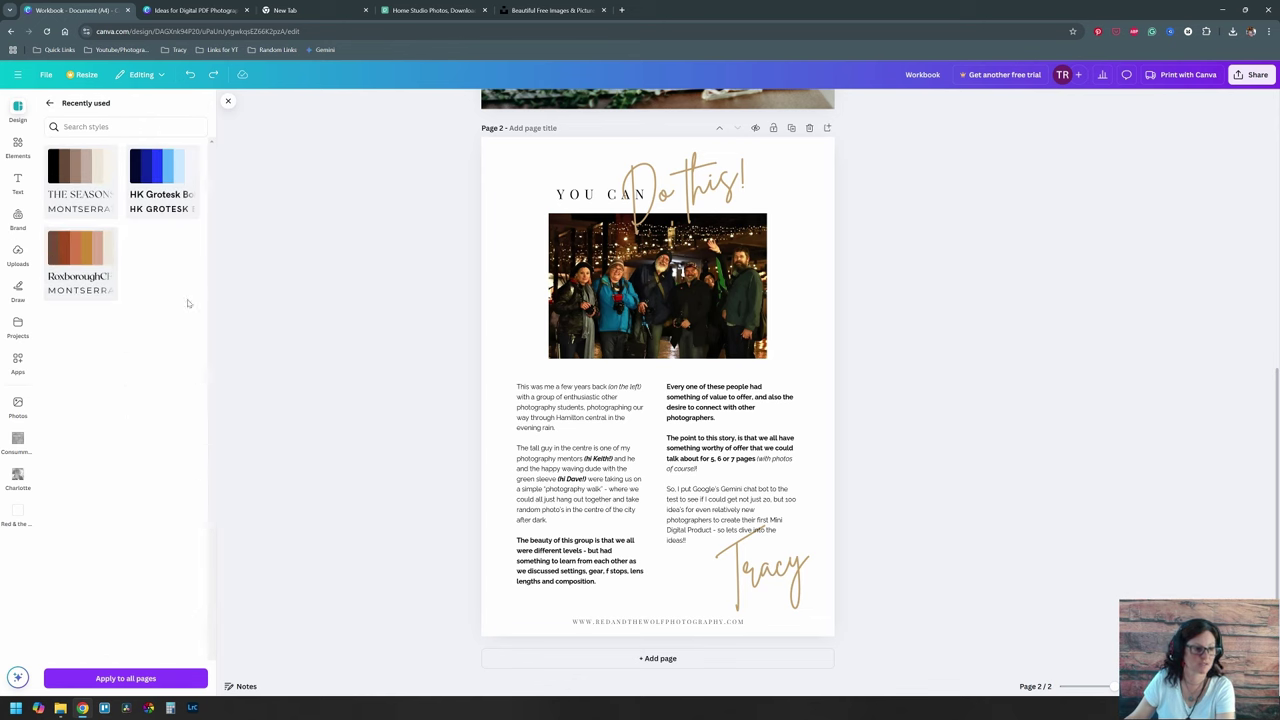
pyautogui.click(50, 103)
pyautogui.click(193, 398)
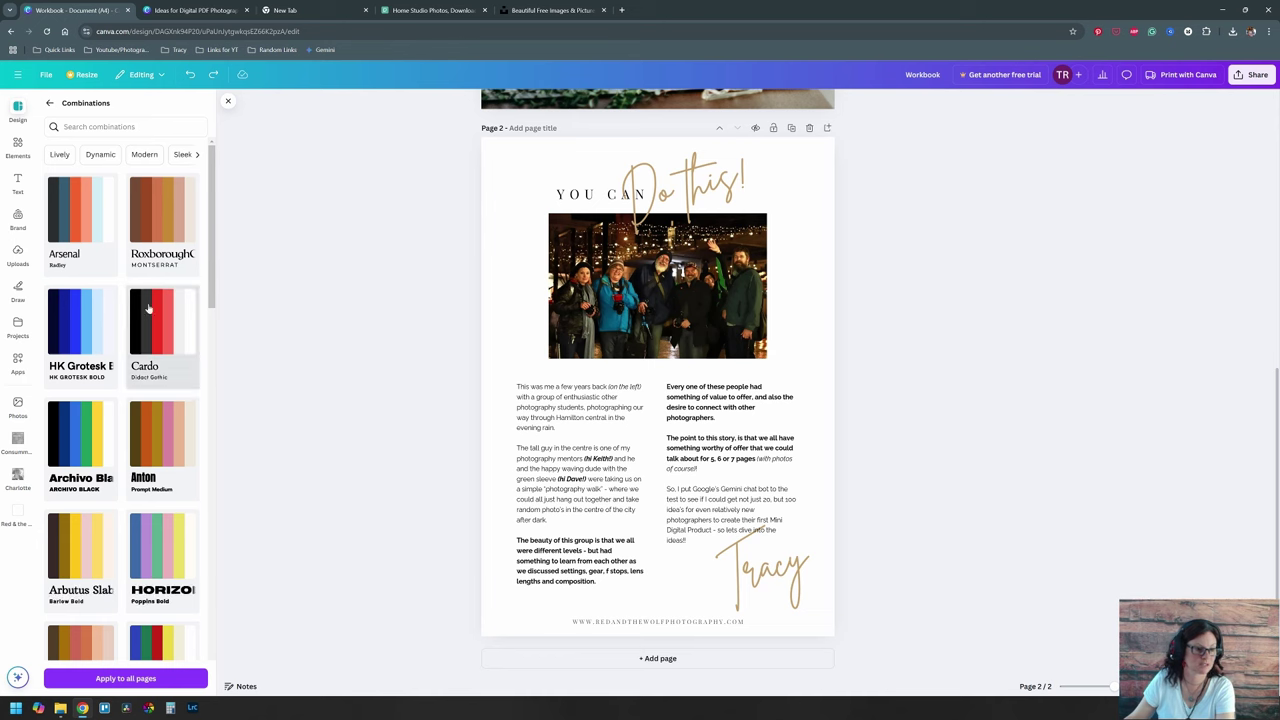
pyautogui.moveTo(212, 215); pyautogui.dragTo(218, 351)
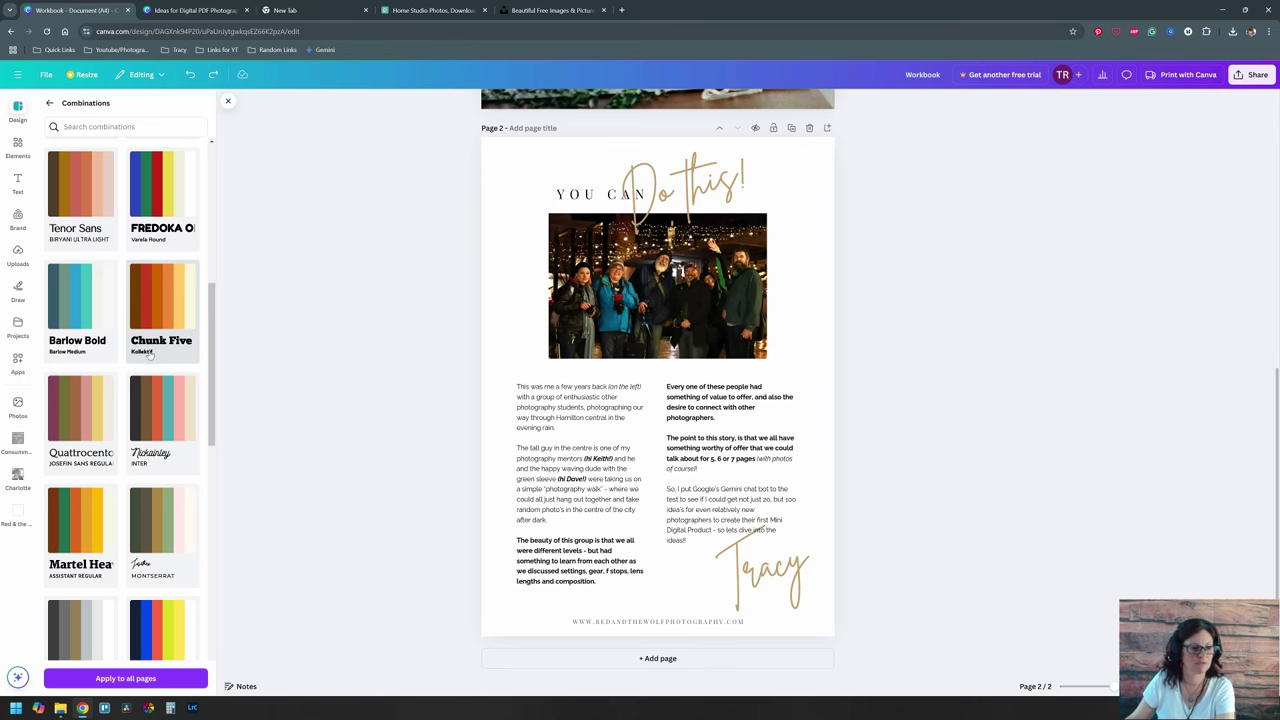
pyautogui.scroll(-1, 165, 330)
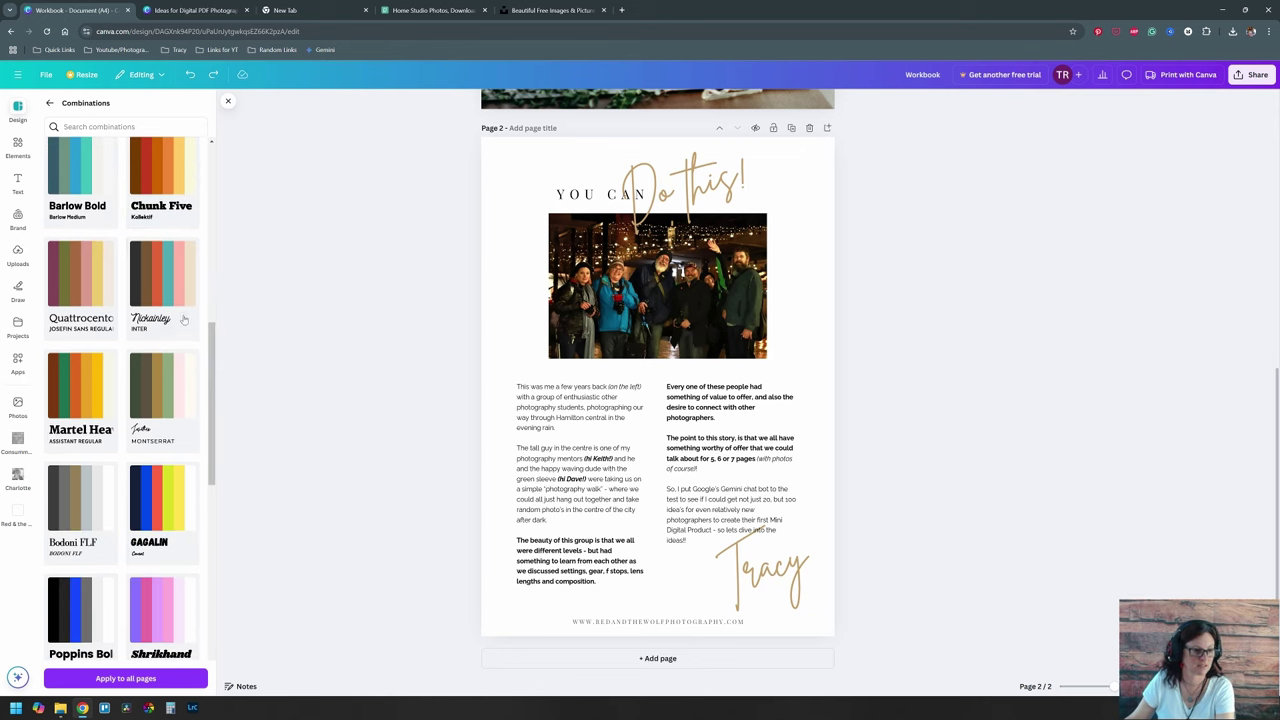
pyautogui.click(159, 290)
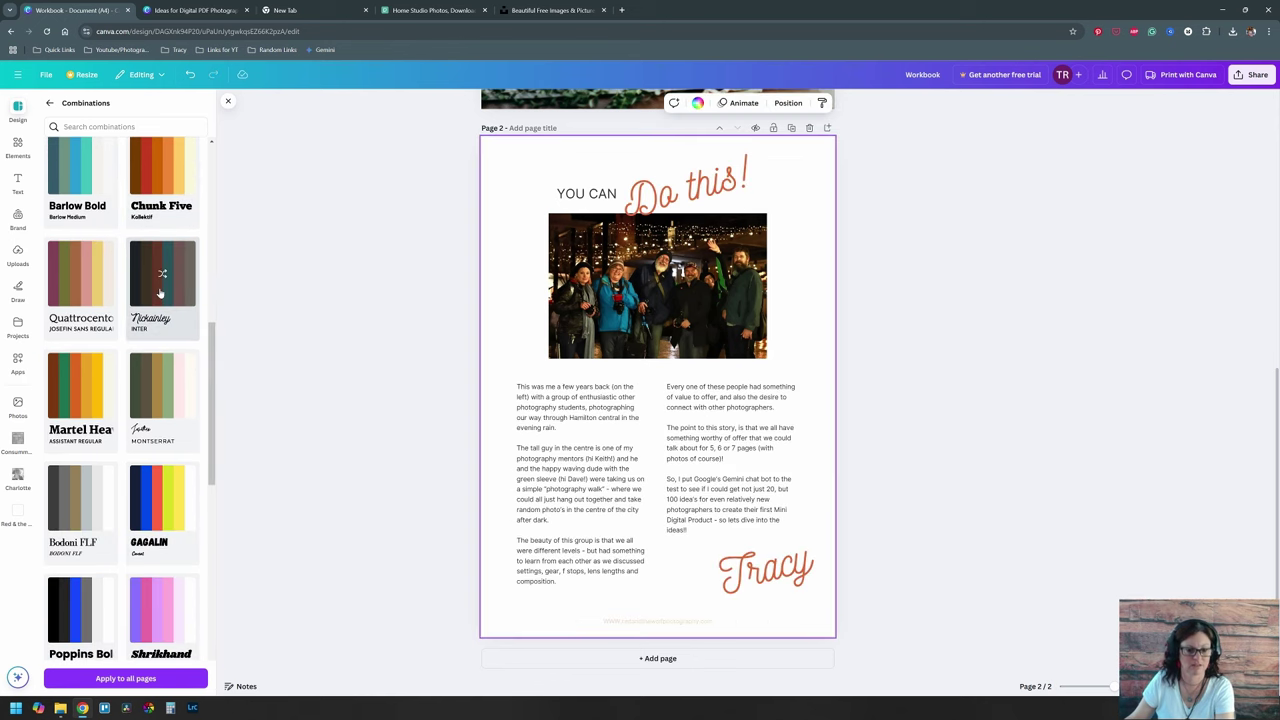
pyautogui.scroll(3, 771, 530)
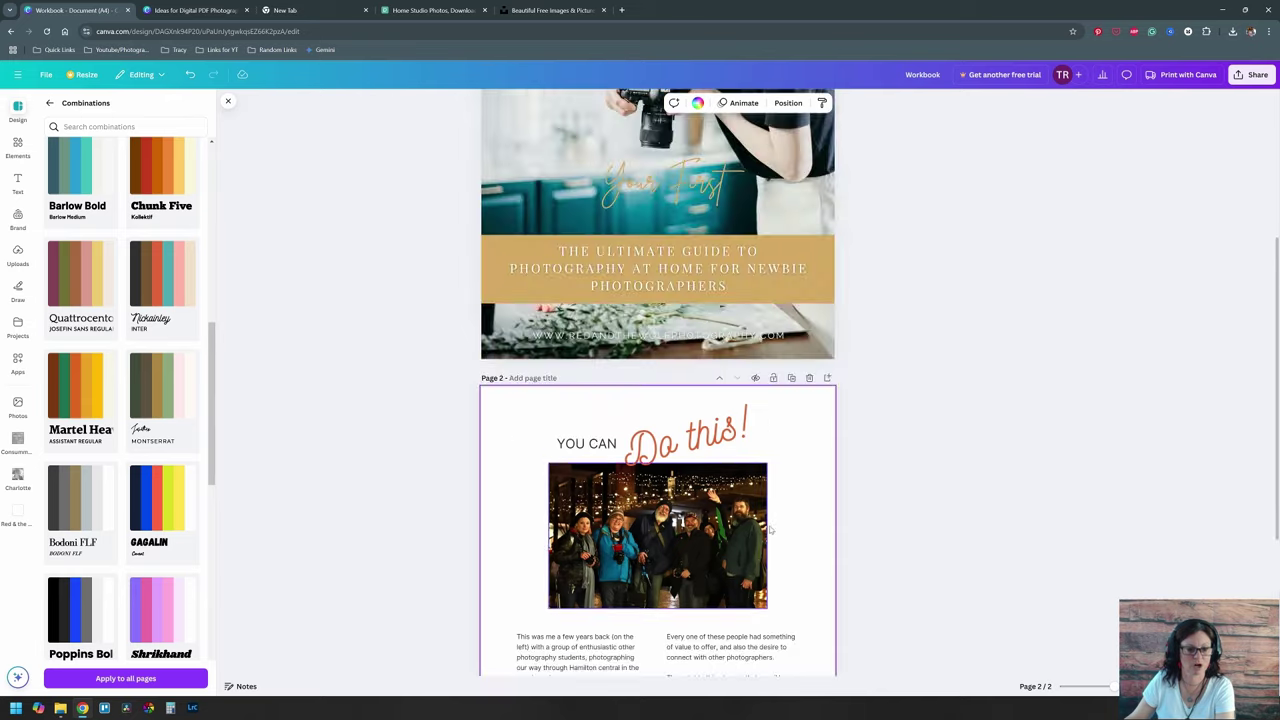
pyautogui.scroll(2, 771, 530)
pyautogui.scroll(-5, 771, 530)
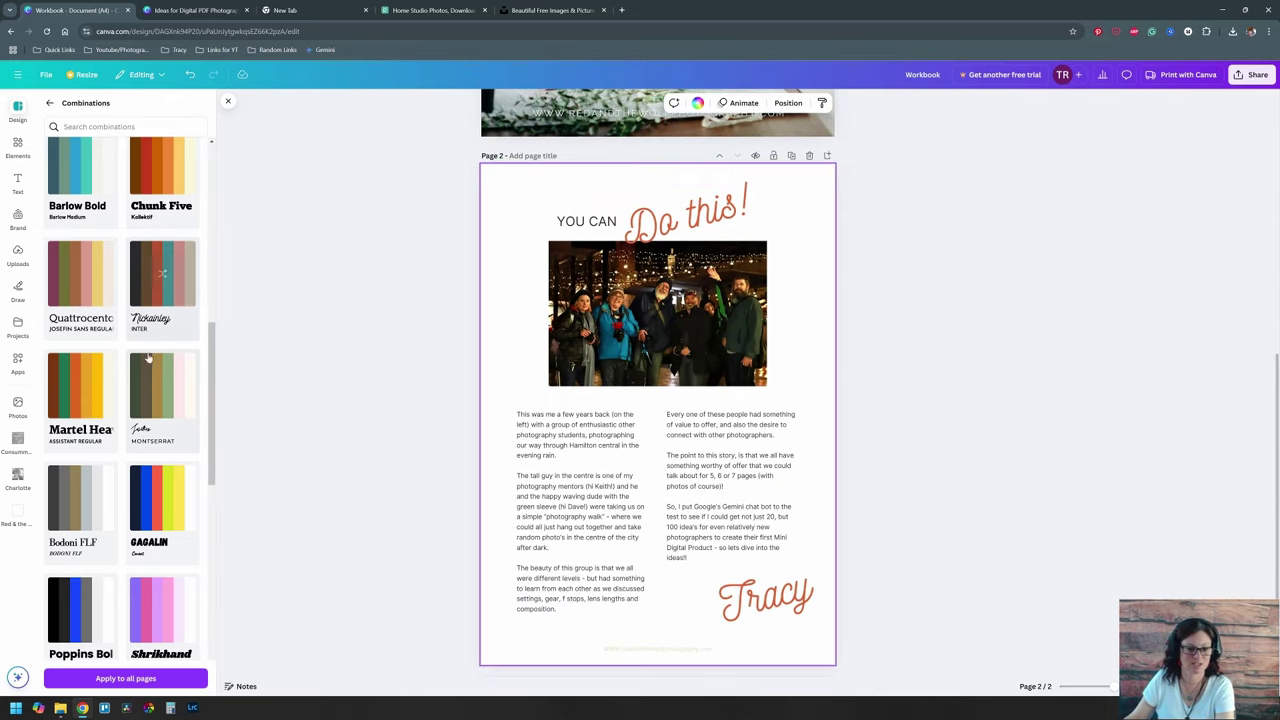
# Step: Browse the remaining style combinations, try Suranna, and undo the style changes on page 2
pyautogui.scroll(-2, 148, 358)
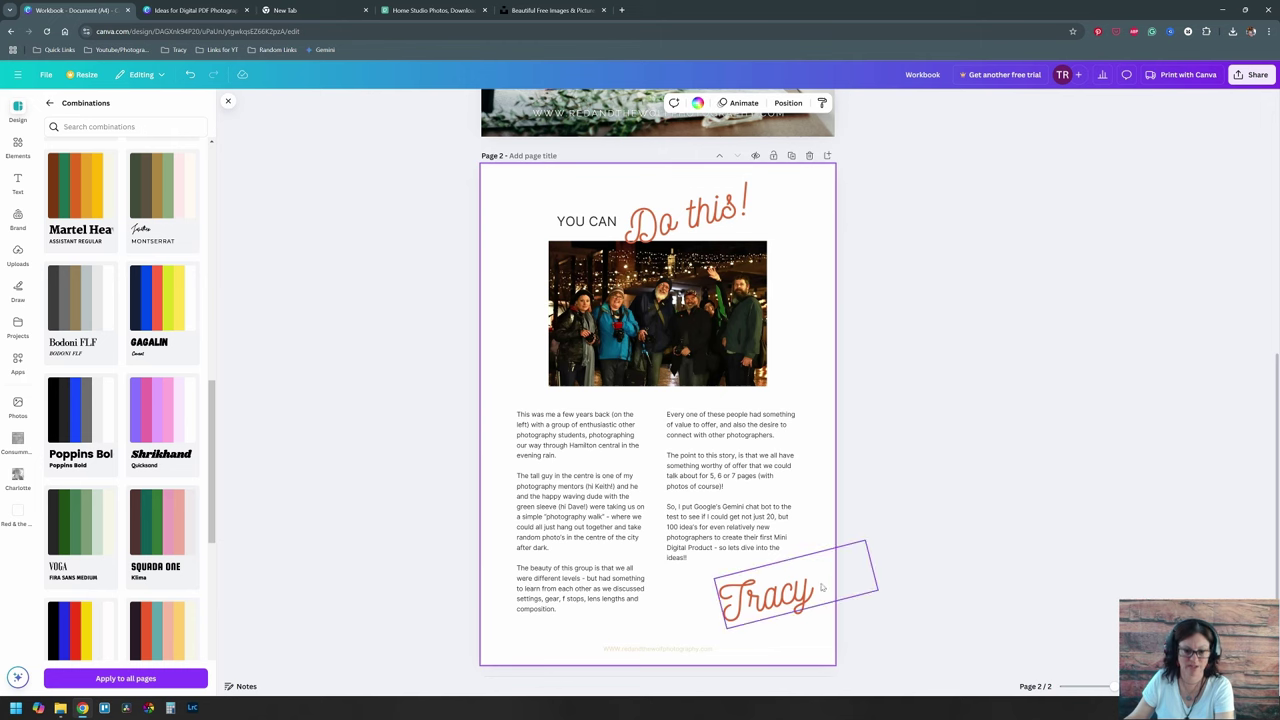
pyautogui.scroll(-3, 160, 440)
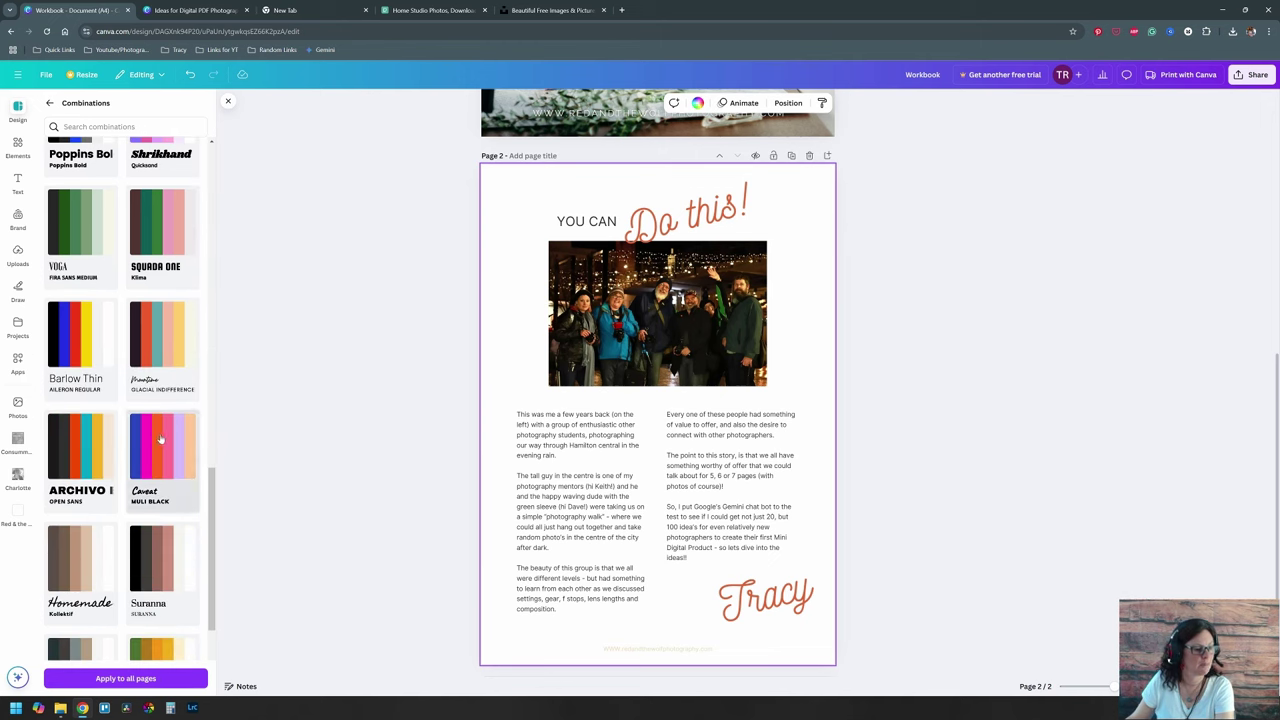
pyautogui.click(186, 605)
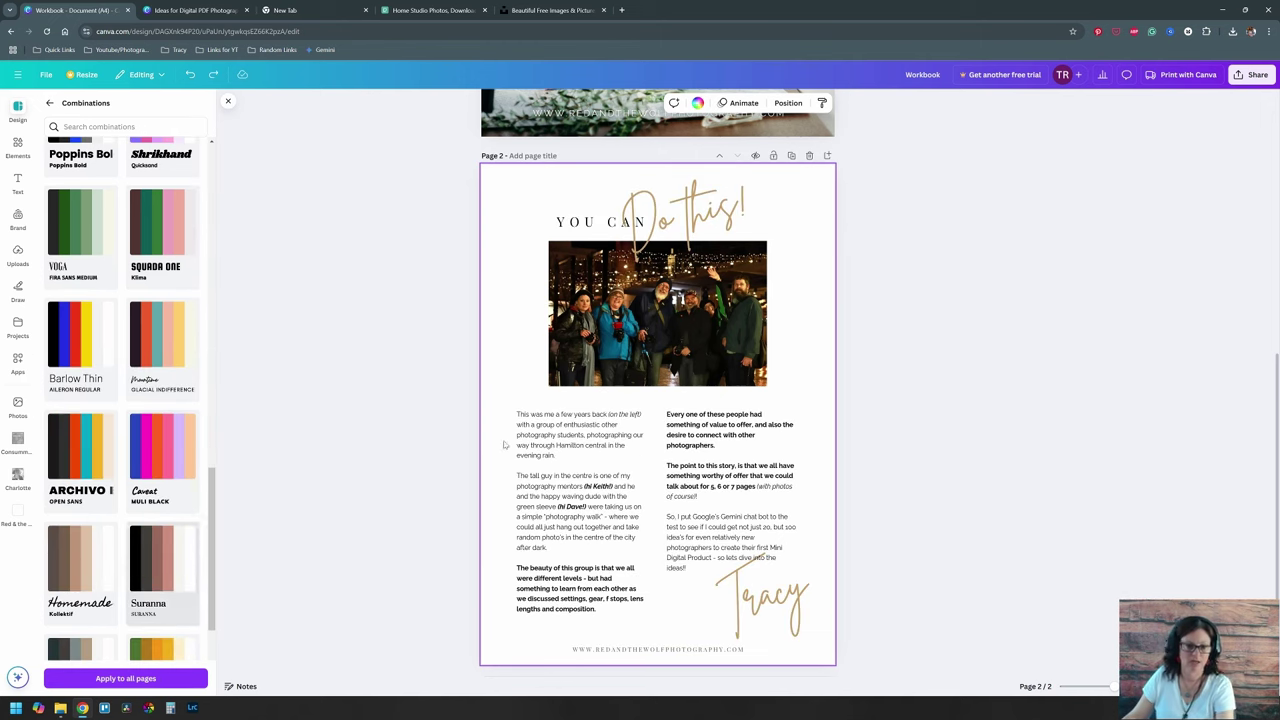
pyautogui.click(928, 438)
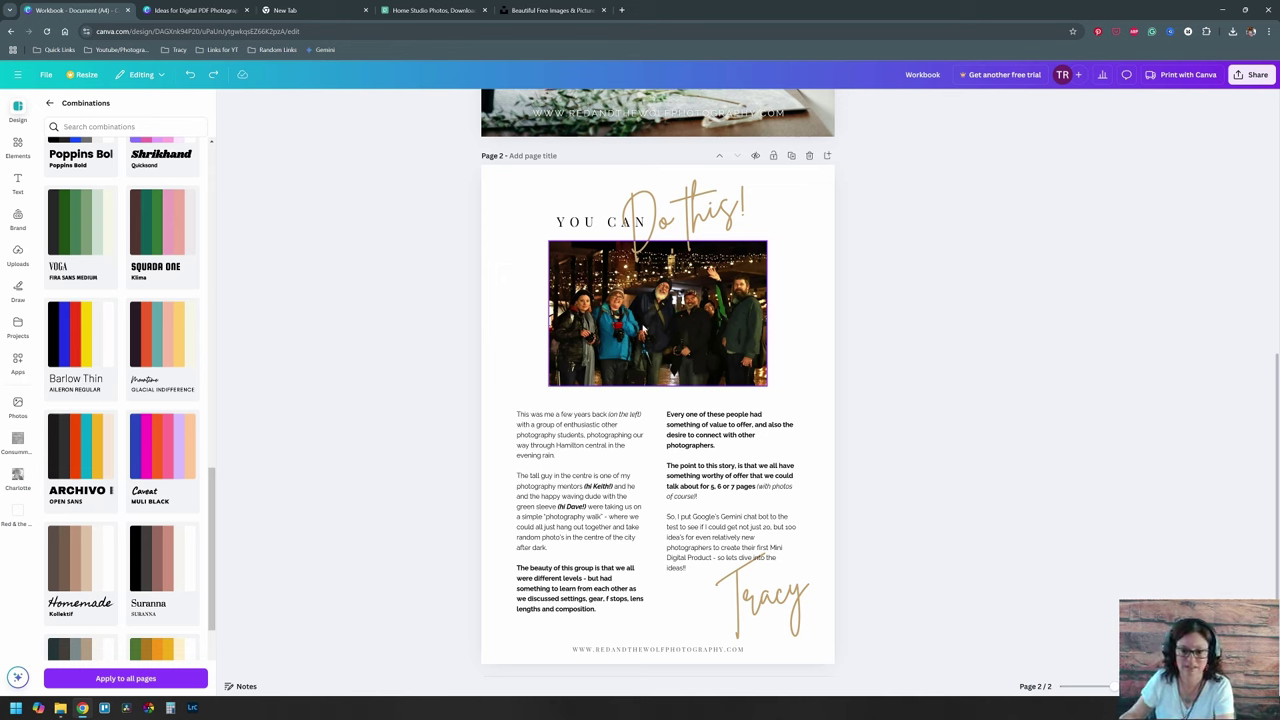
pyautogui.scroll(-1, 657, 540)
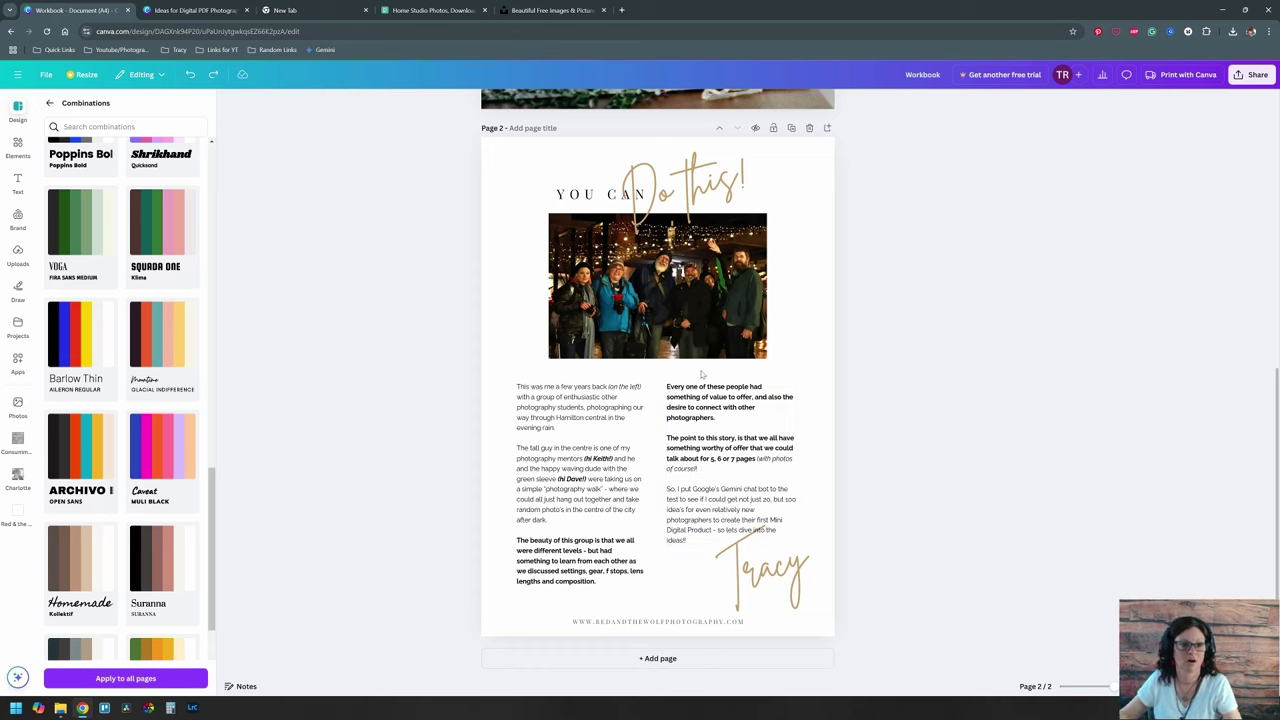
# Step: Switch to Gemini in a new browser tab and read the home photography guide chat's full opening prompt, title ideas and newbie pain points
pyautogui.click(621, 10)
pyautogui.click(325, 50)
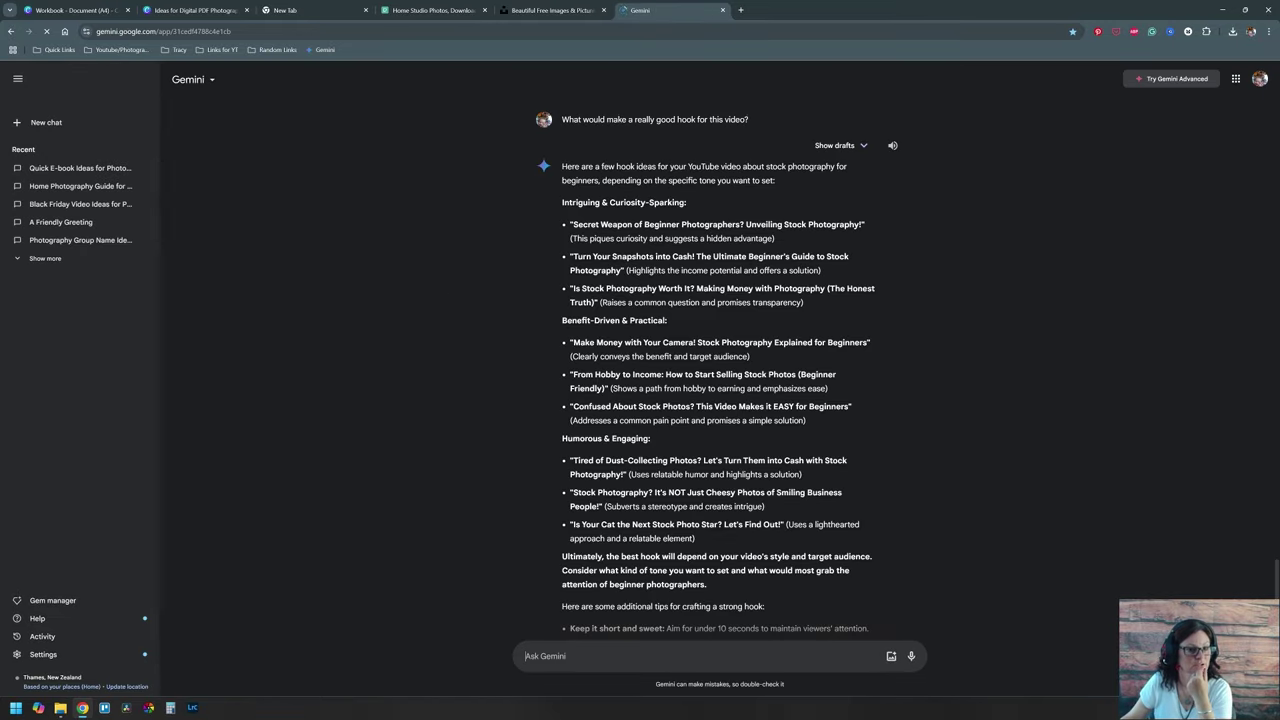
pyautogui.scroll(3, 771, 275)
pyautogui.click(80, 186)
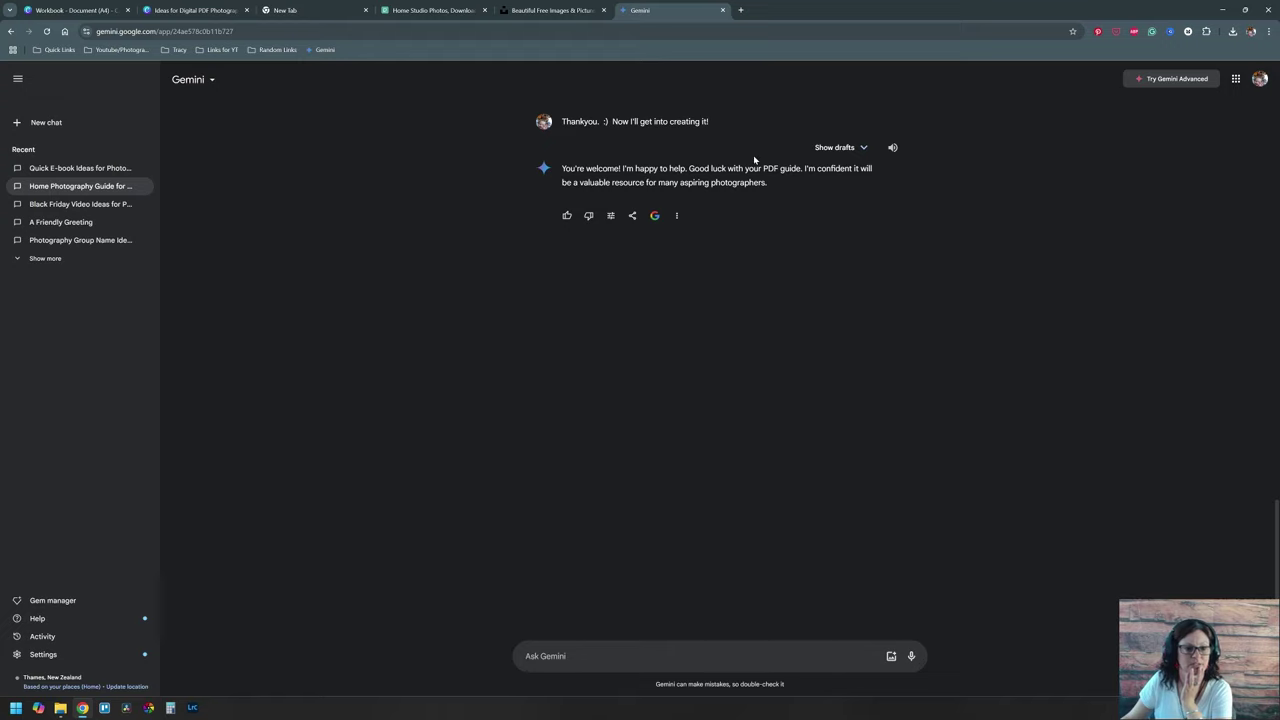
pyautogui.scroll(15, 755, 160)
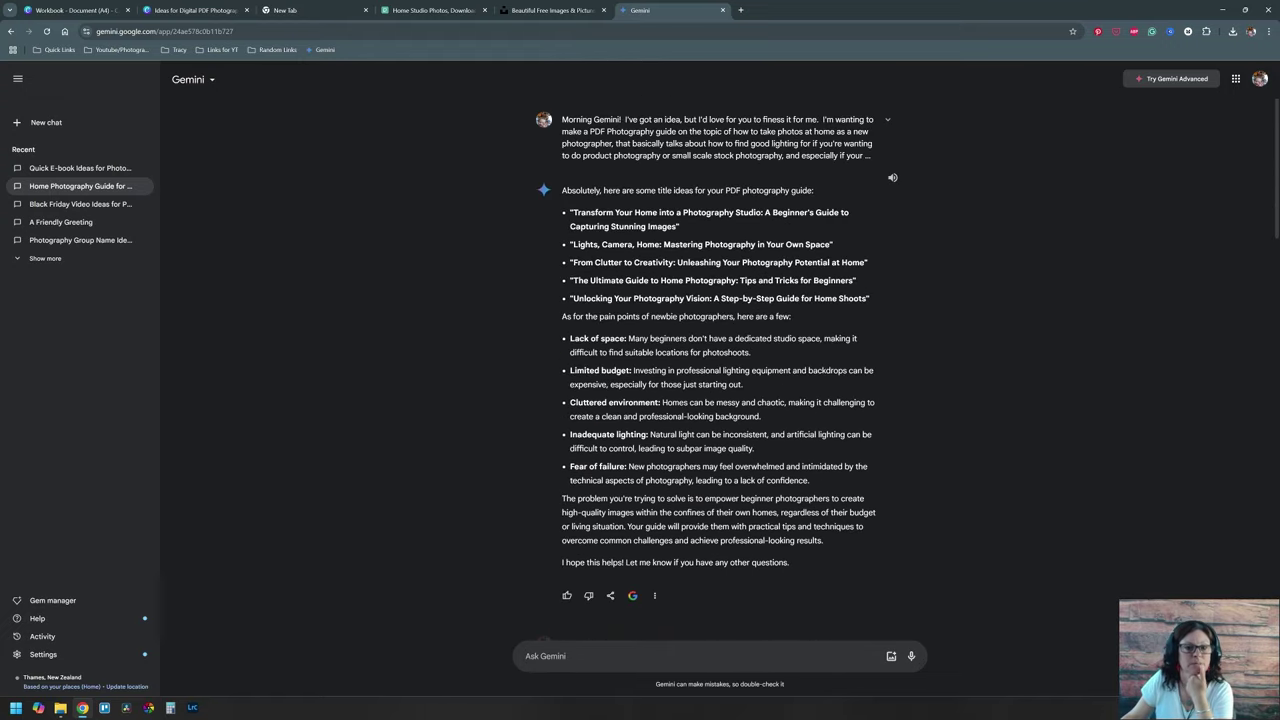
pyautogui.click(887, 120)
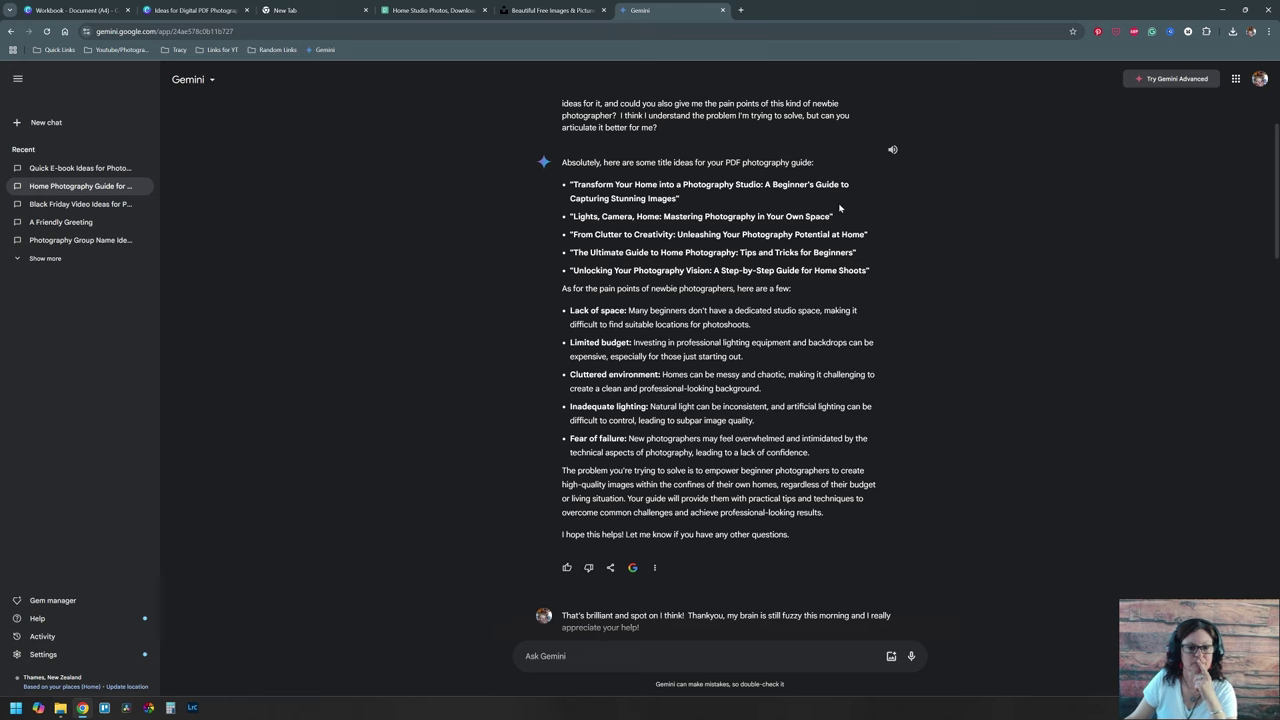
pyautogui.scroll(1, 718, 370)
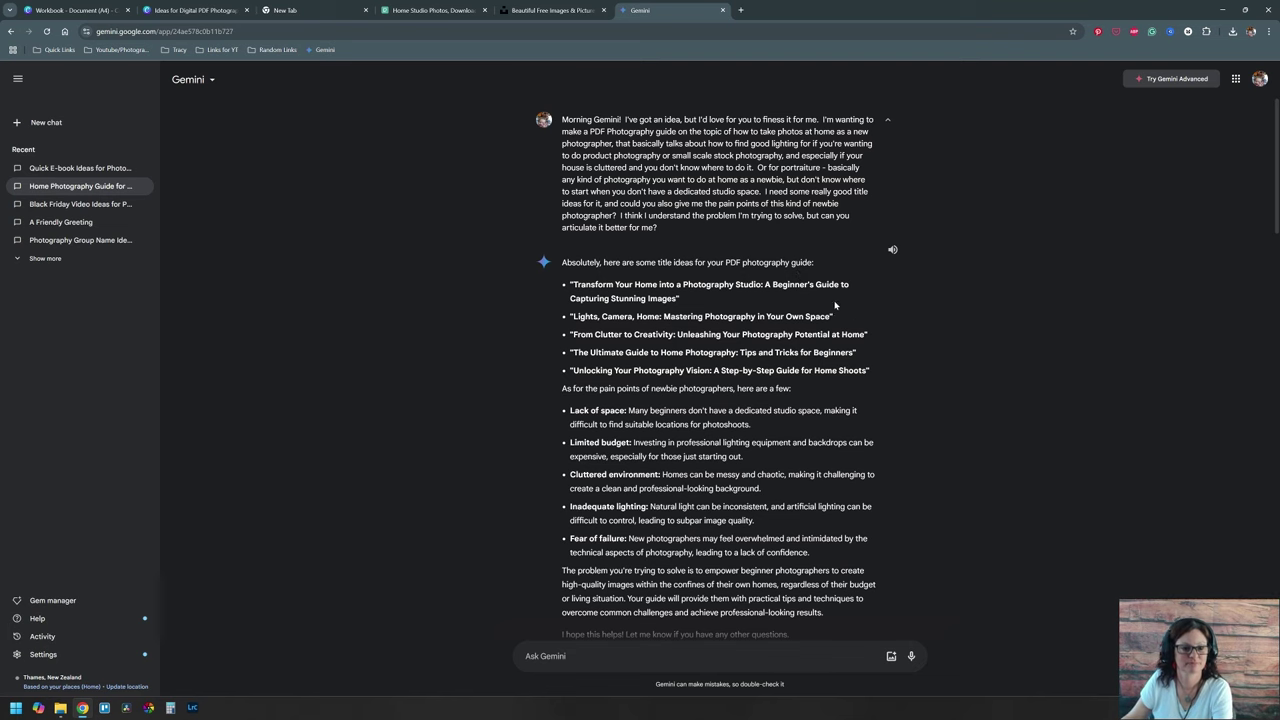
pyautogui.scroll(-2, 835, 305)
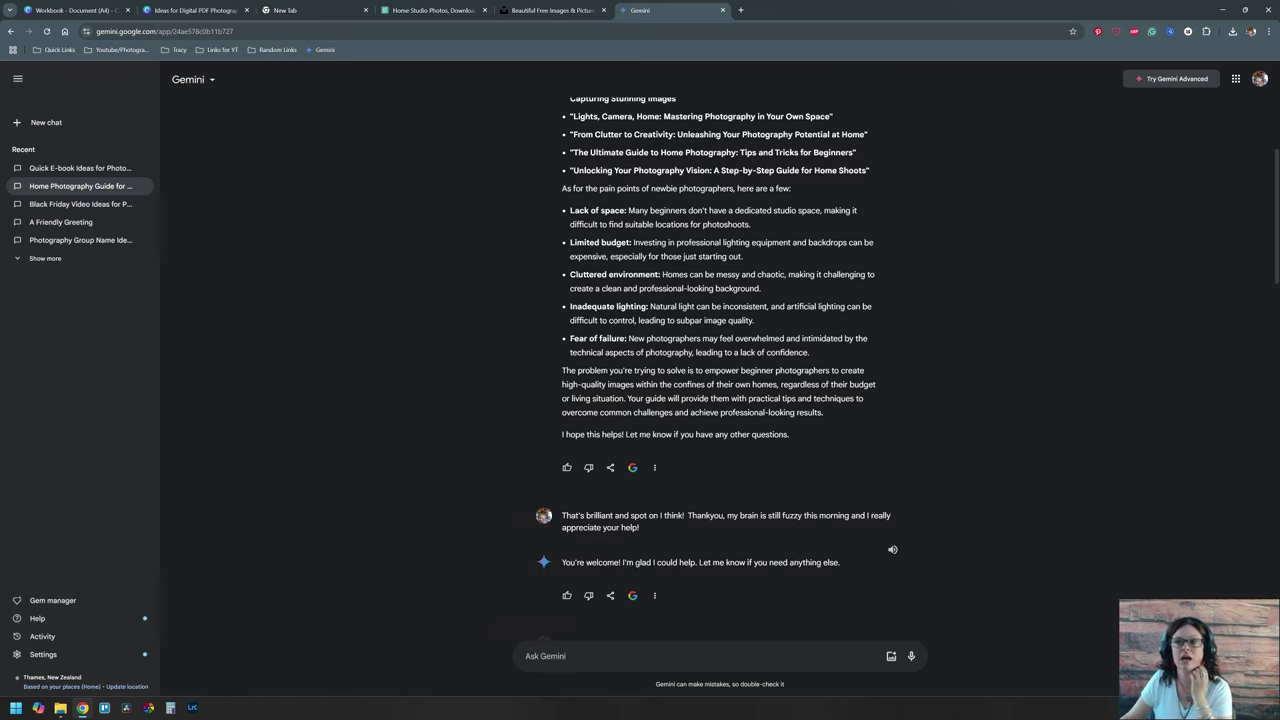
pyautogui.scroll(1, 678, 252)
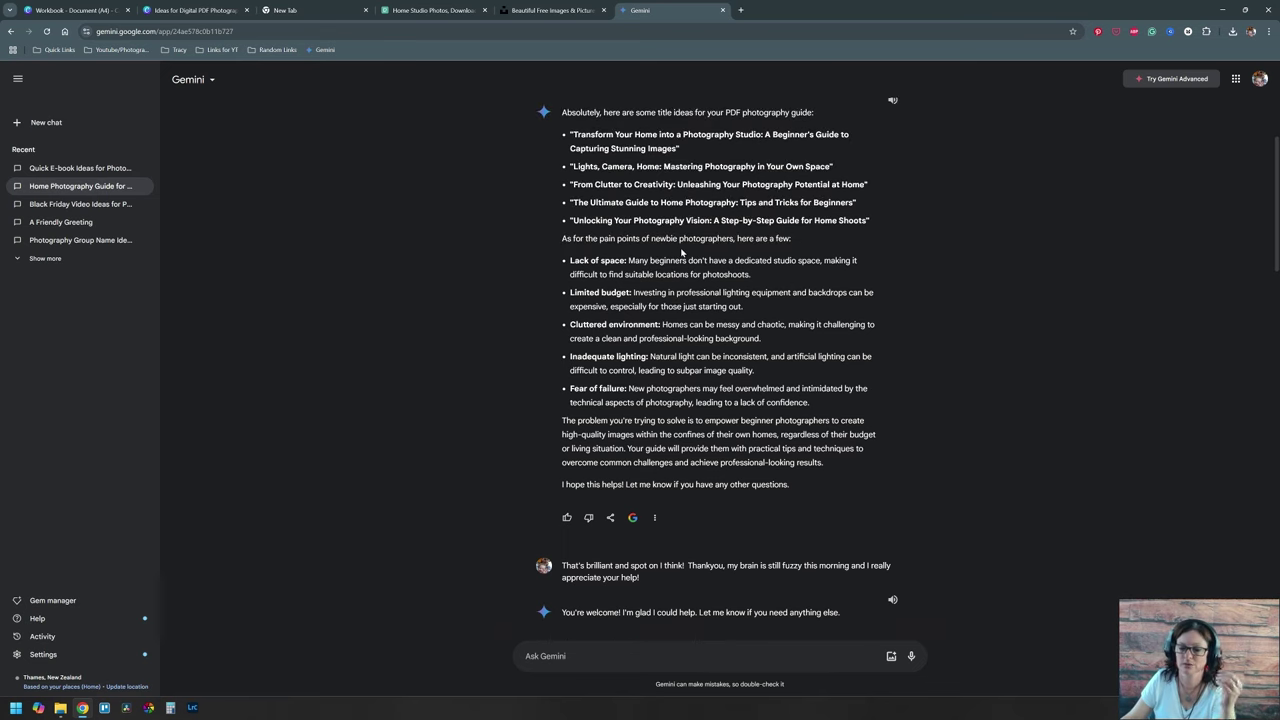
pyautogui.scroll(-1, 682, 251)
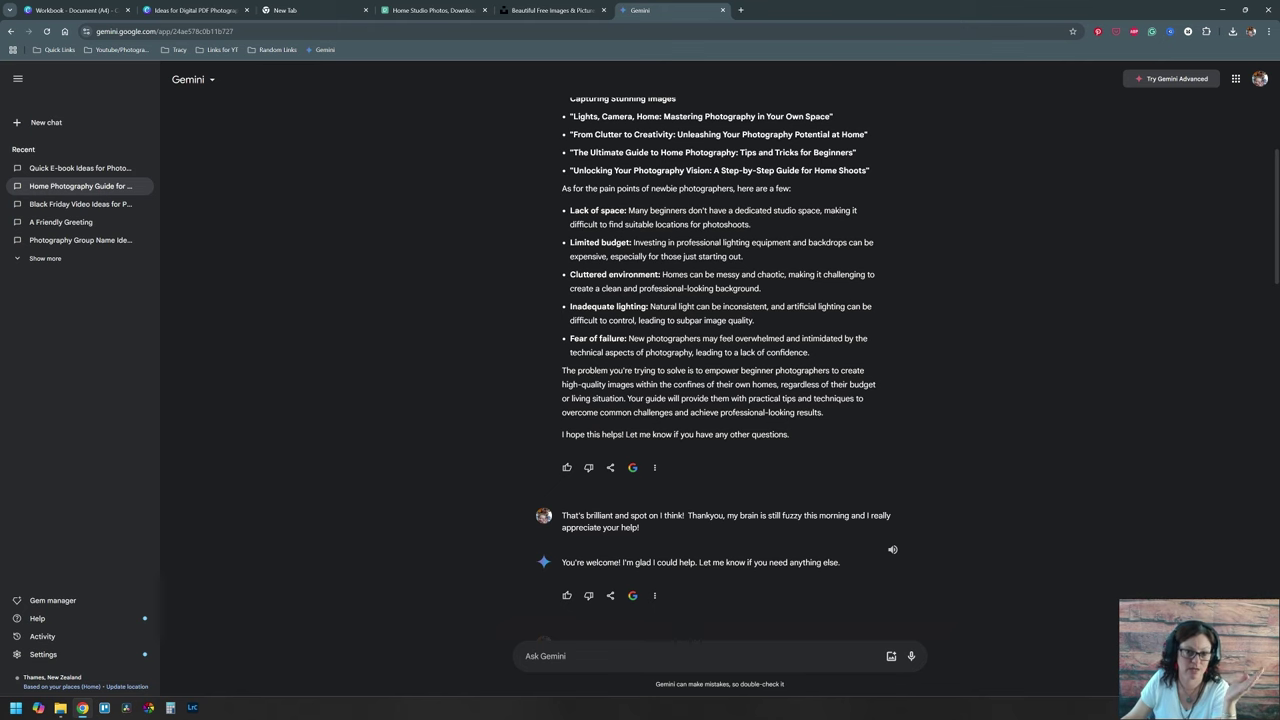
# Step: Read the suggested key topics for the $17 PDF photography guide through to the chat's end, and return to its opening prompt
pyautogui.scroll(-4, 780, 382)
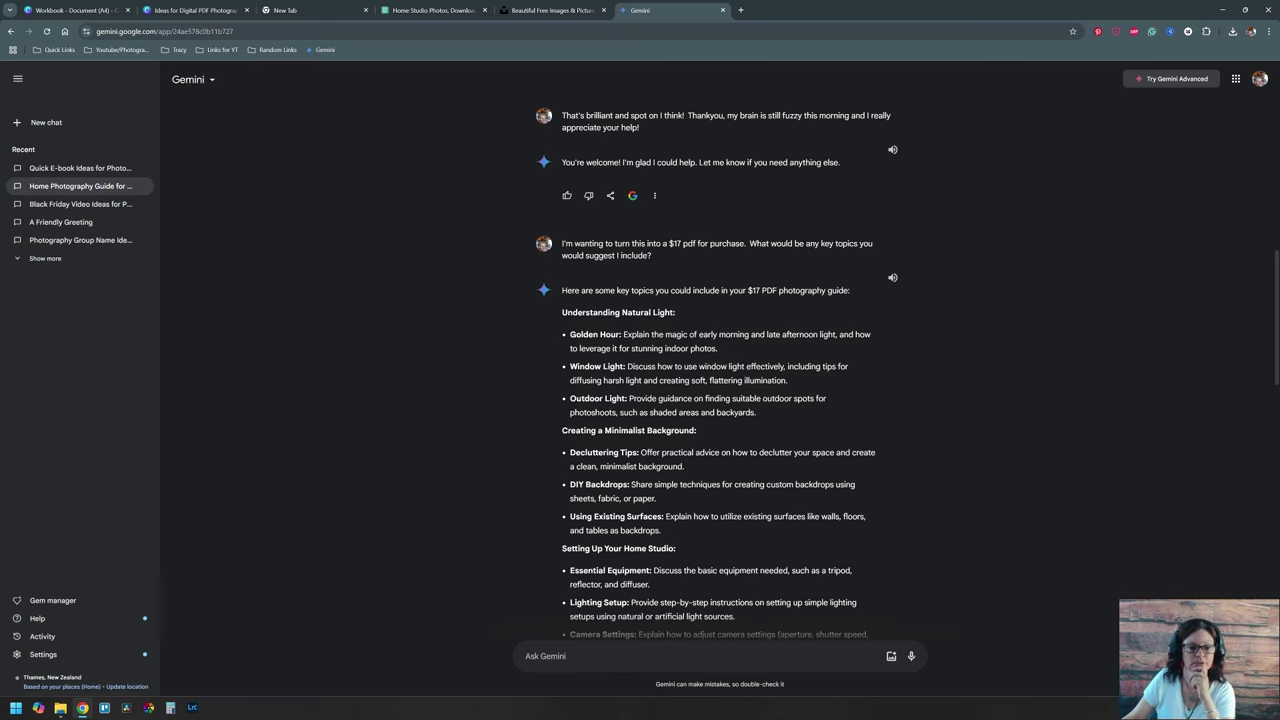
pyautogui.scroll(-1, 799, 340)
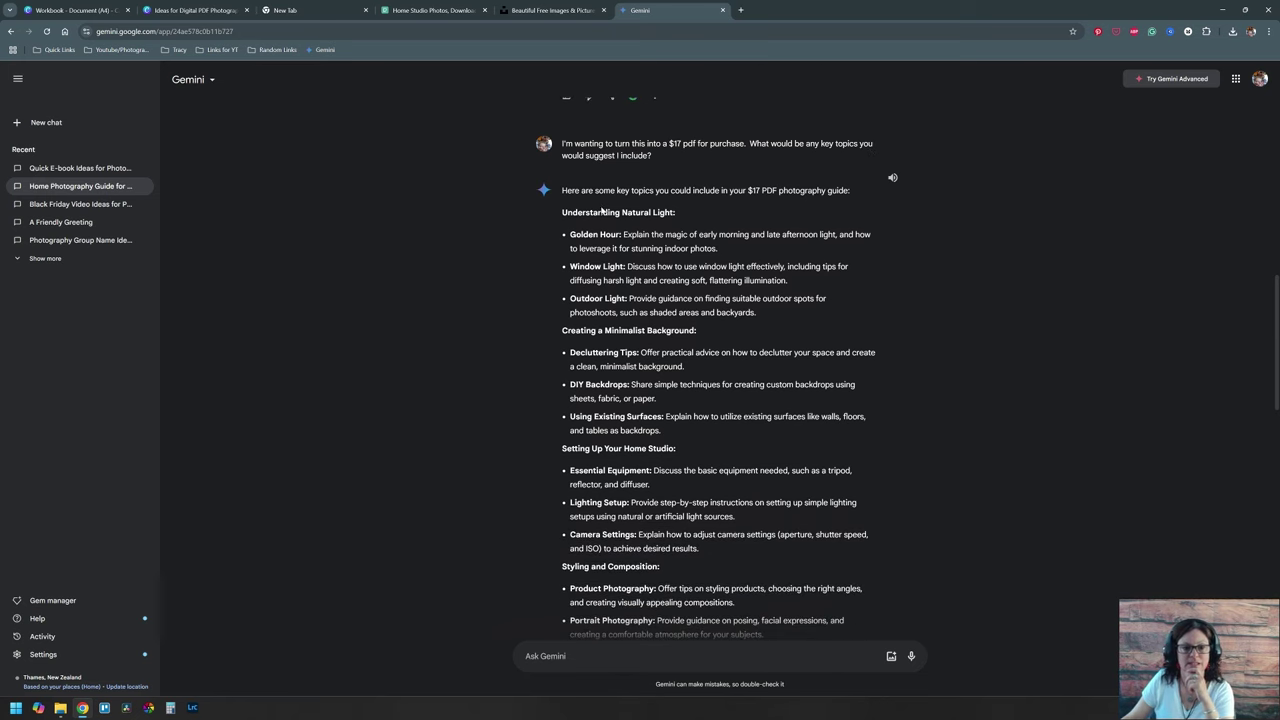
pyautogui.scroll(-1, 656, 339)
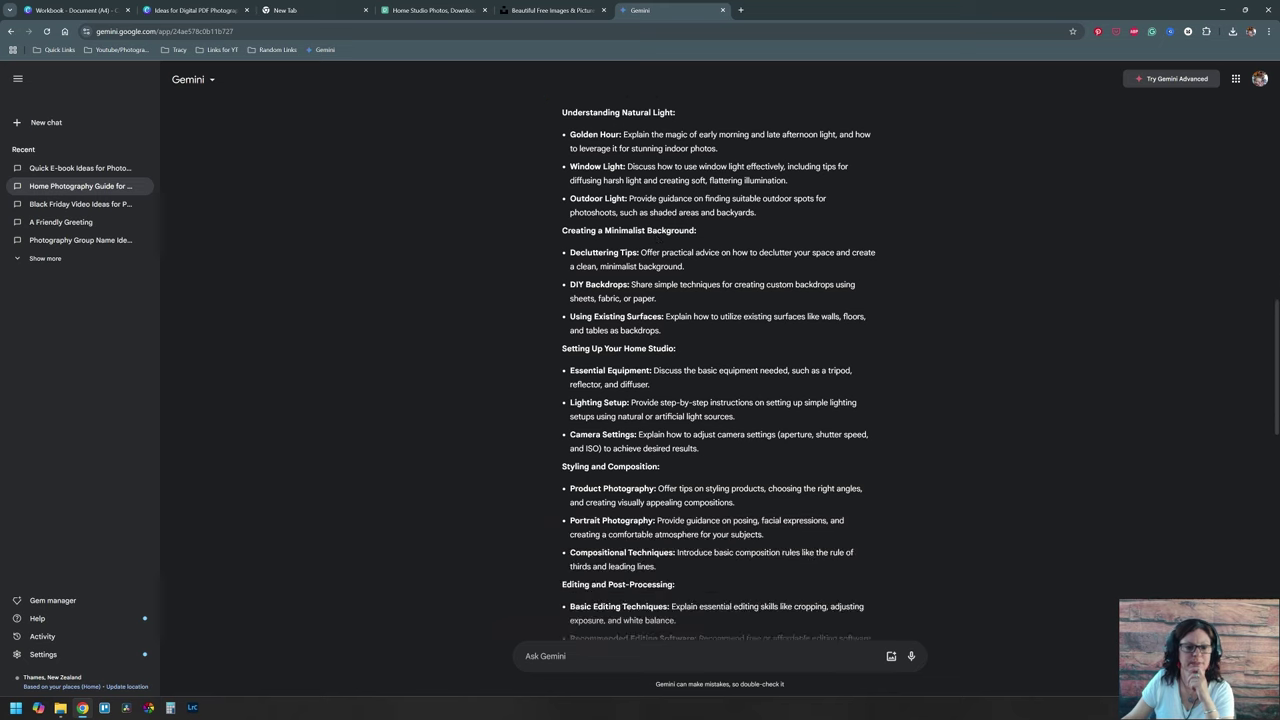
pyautogui.scroll(-2, 592, 358)
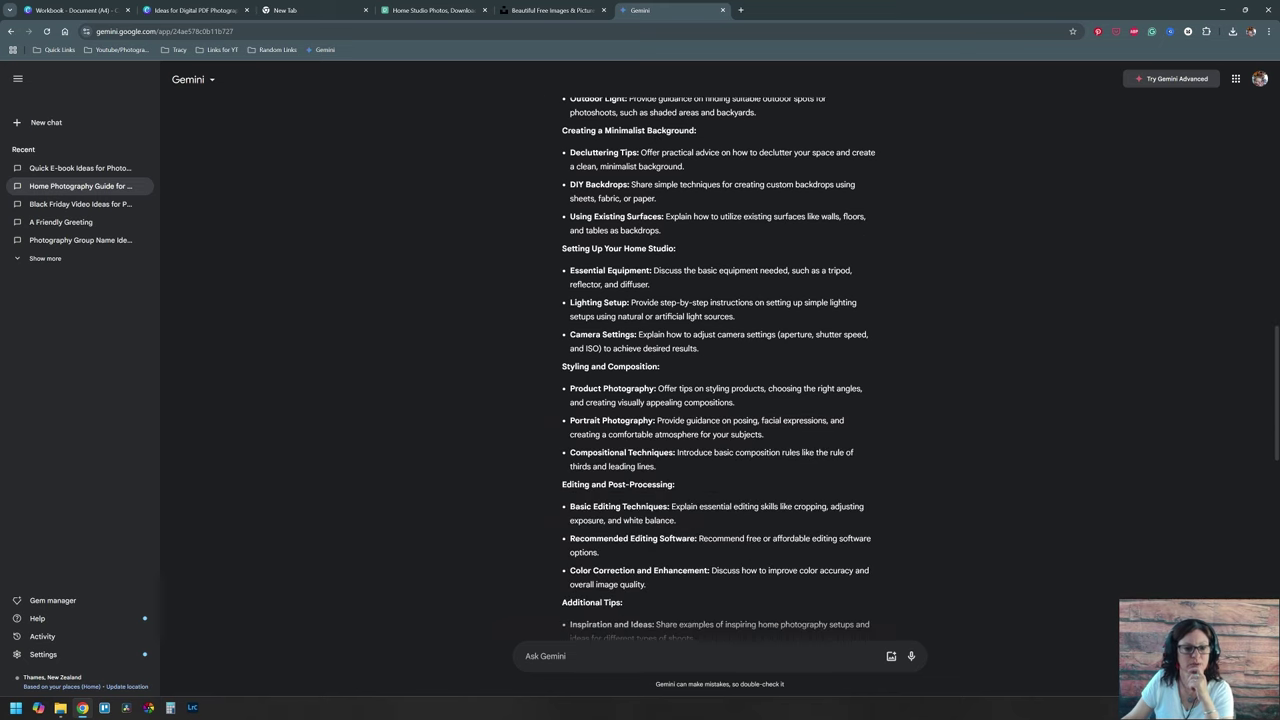
pyautogui.scroll(-1, 623, 346)
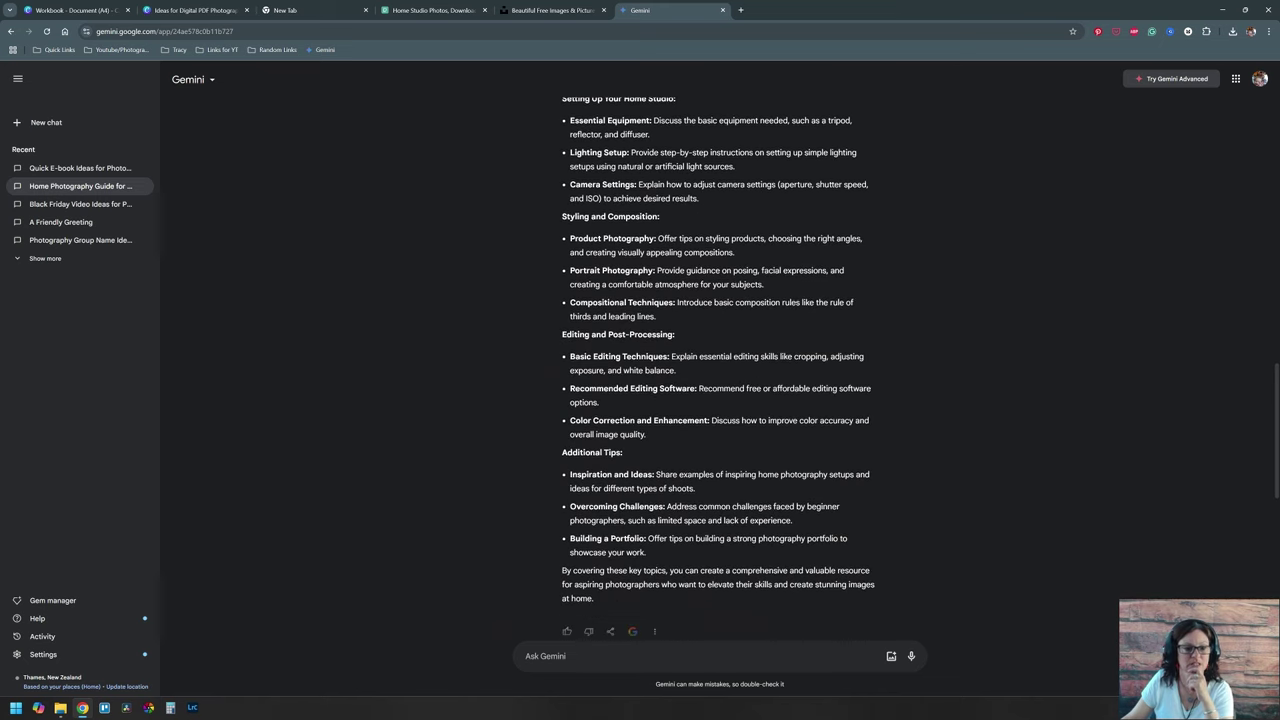
pyautogui.scroll(-2, 718, 365)
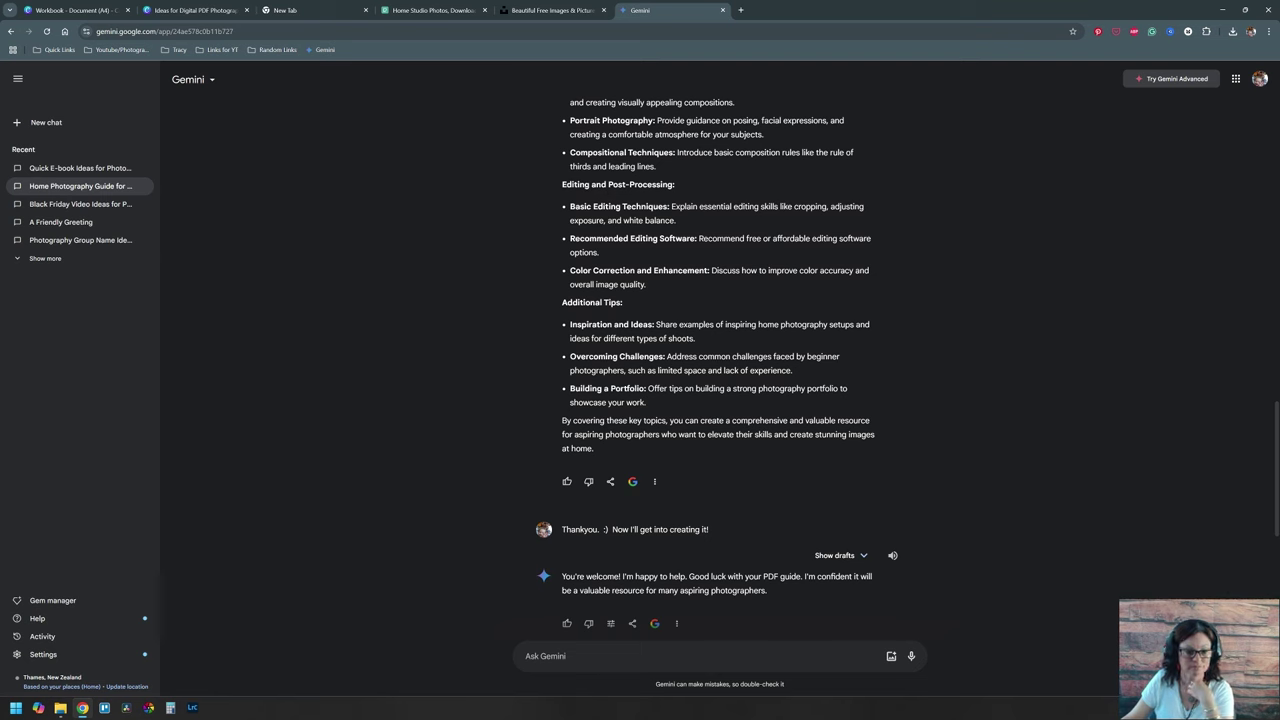
pyautogui.scroll(-2, 763, 397)
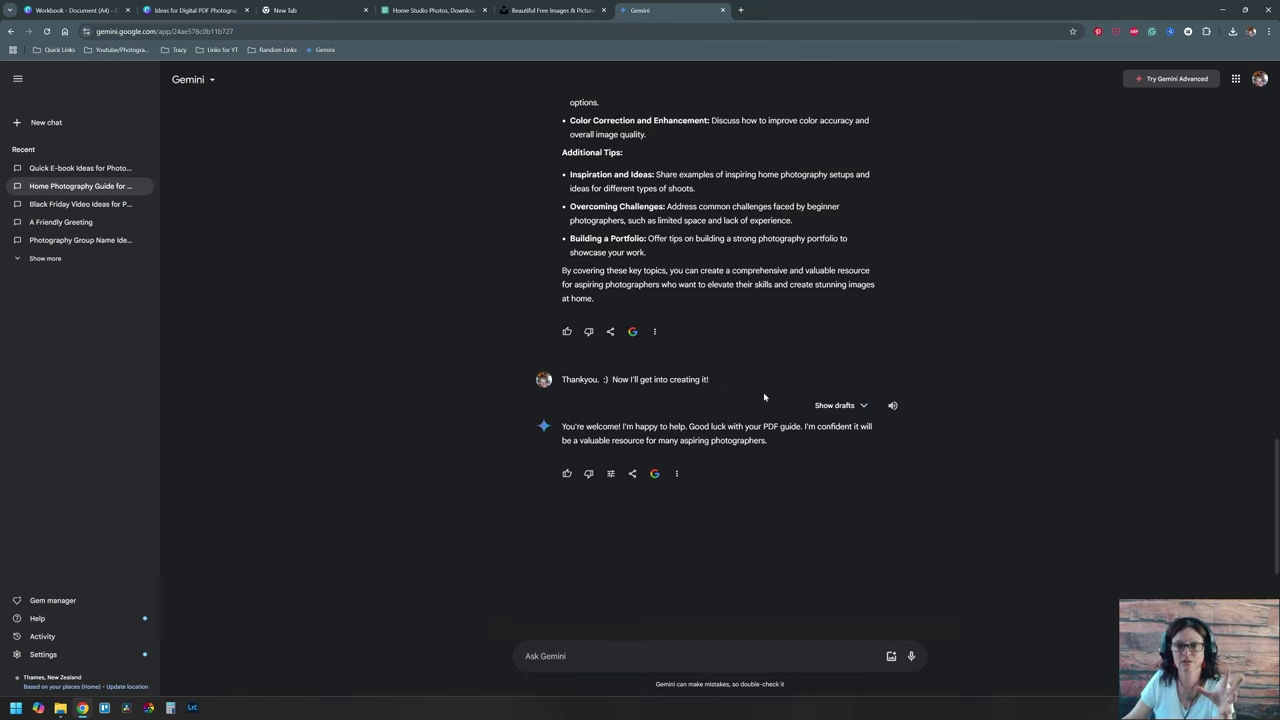
pyautogui.scroll(20, 763, 397)
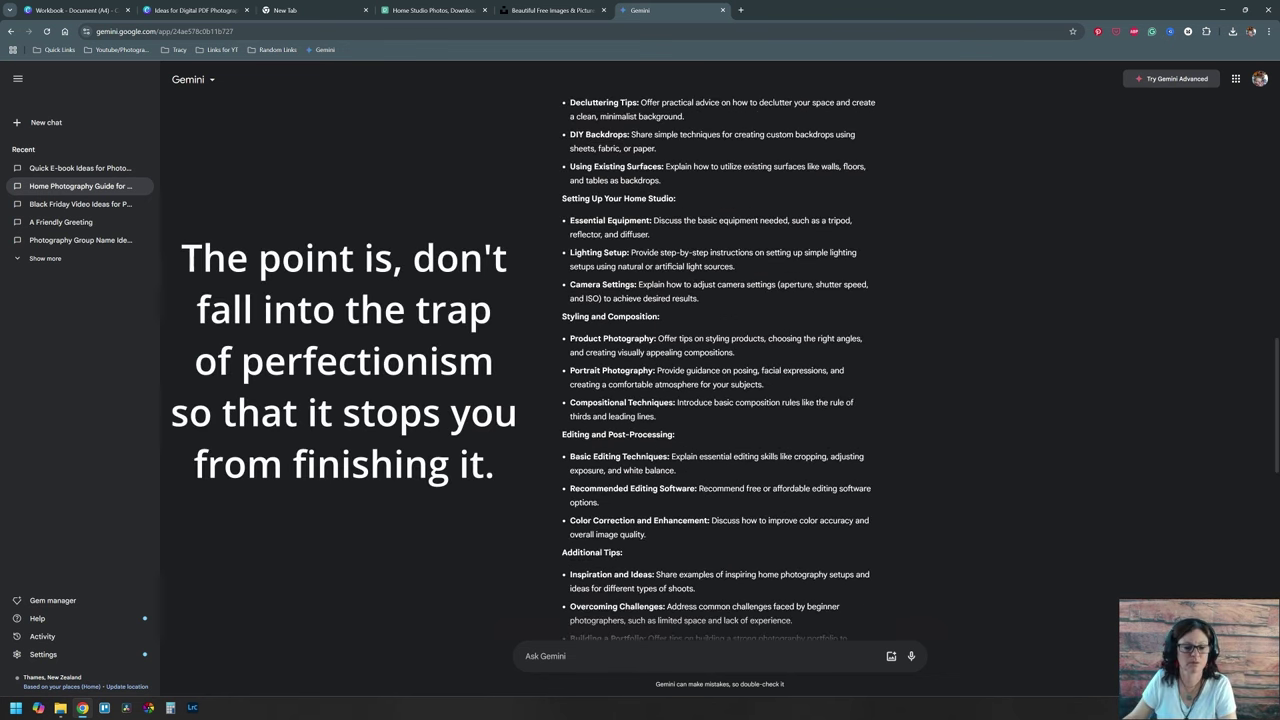
pyautogui.scroll(3, 718, 380)
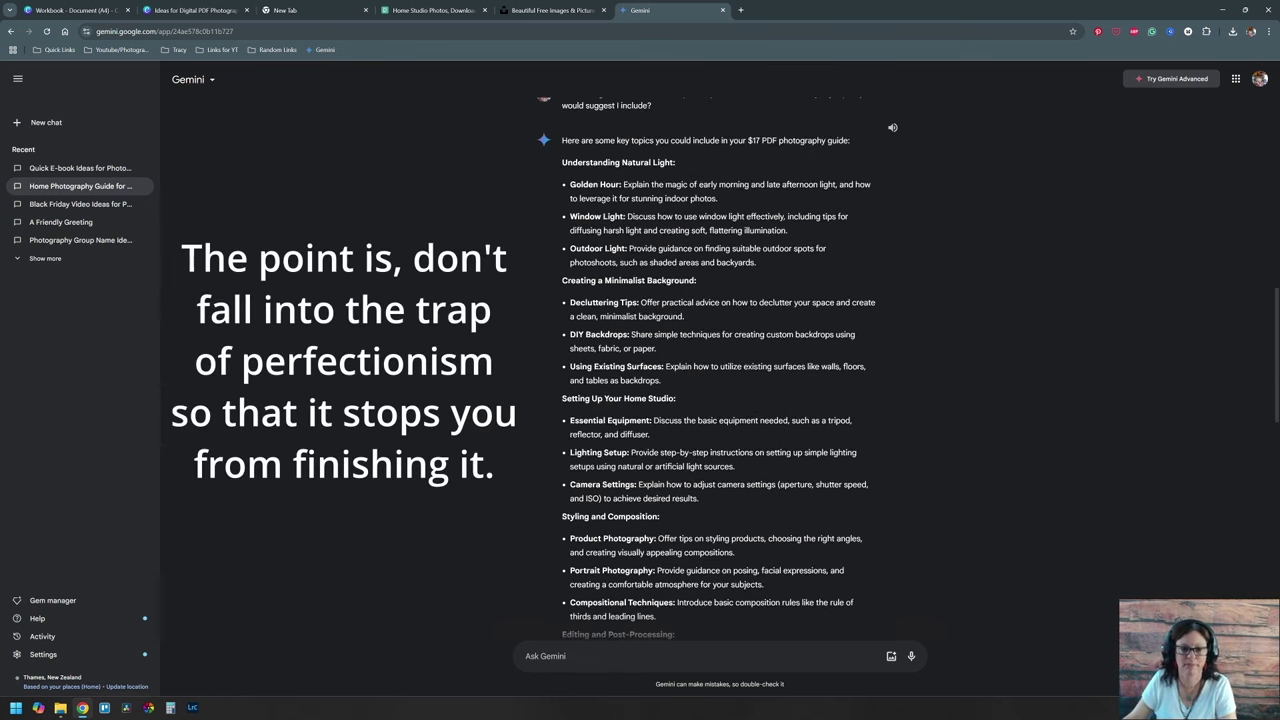
pyautogui.scroll(10, 805, 462)
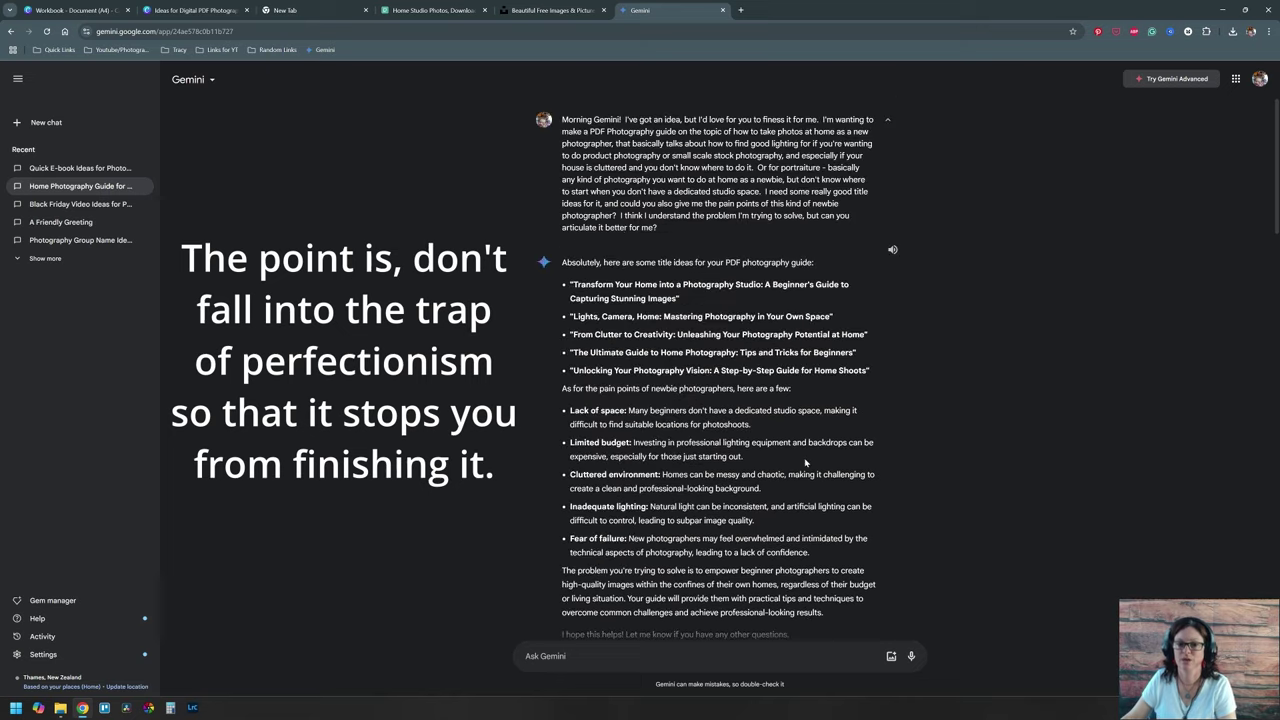
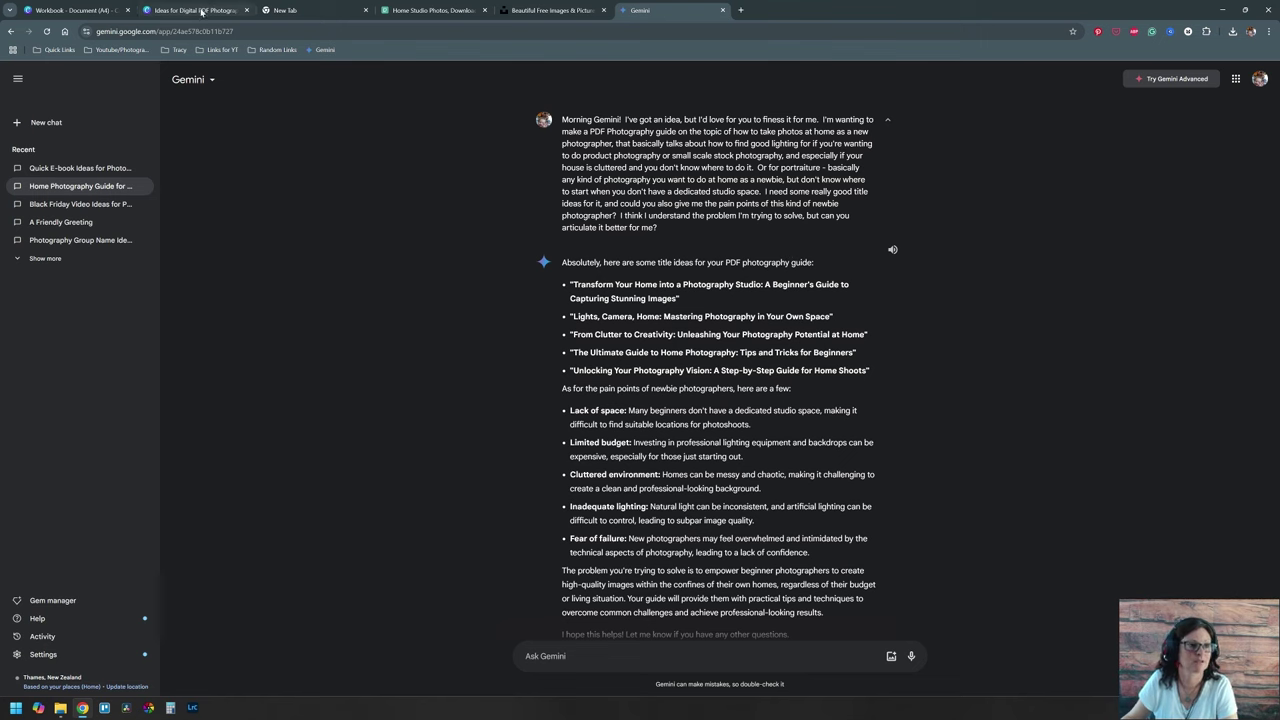
# Step: Close the Gemini chat and switch back to the Canva workbook to review the cover and page 2
pyautogui.moveTo(86, 12)
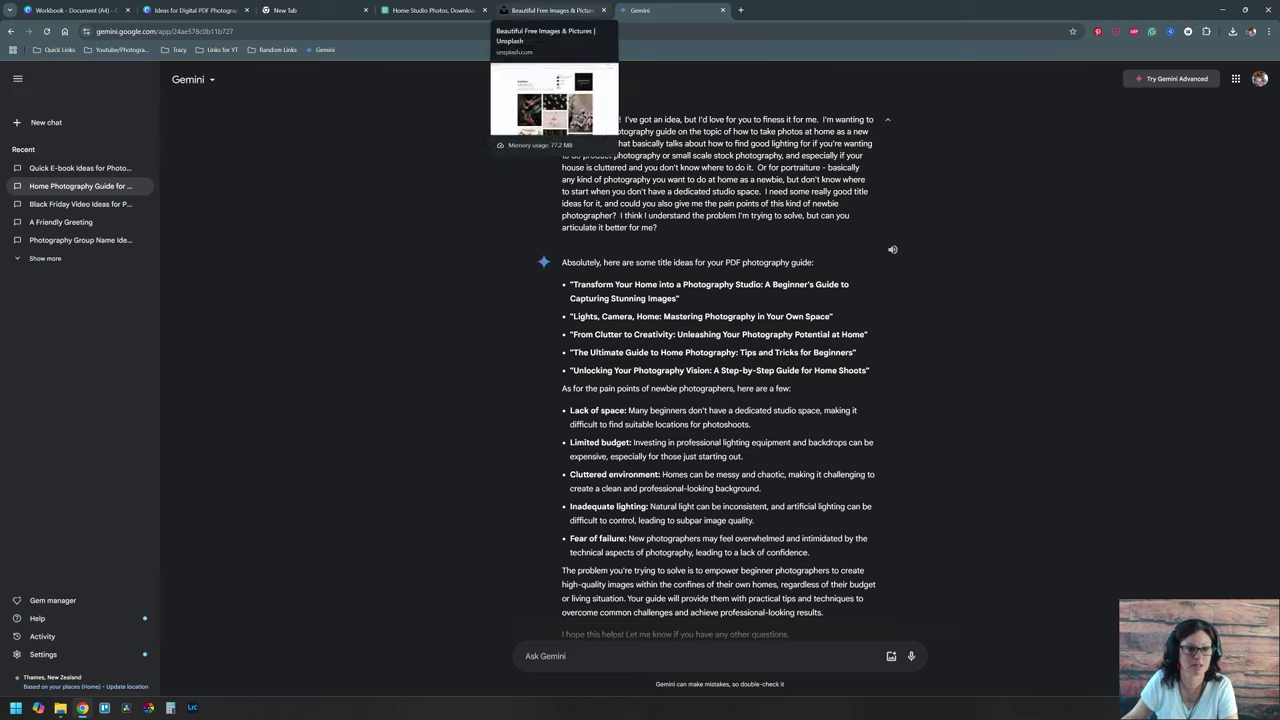
pyautogui.moveTo(646, 12); pyautogui.dragTo(1279, 10)
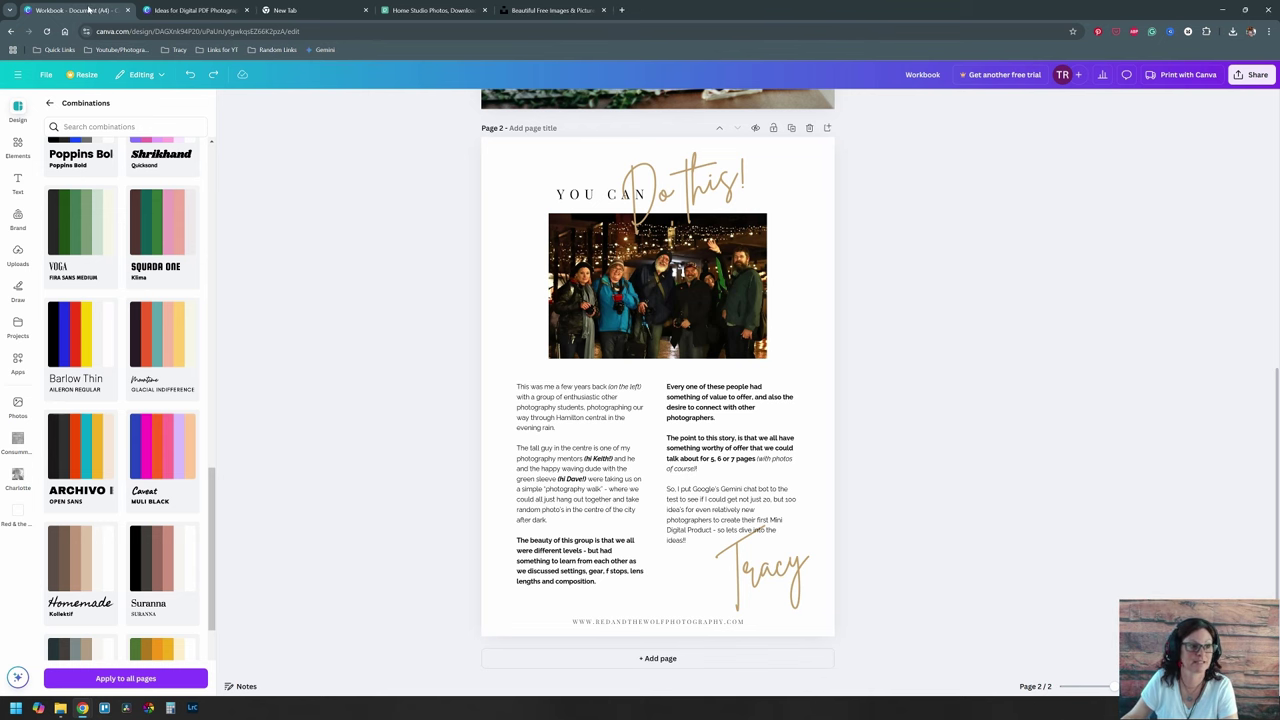
pyautogui.scroll(5, 745, 348)
pyautogui.scroll(2, 745, 348)
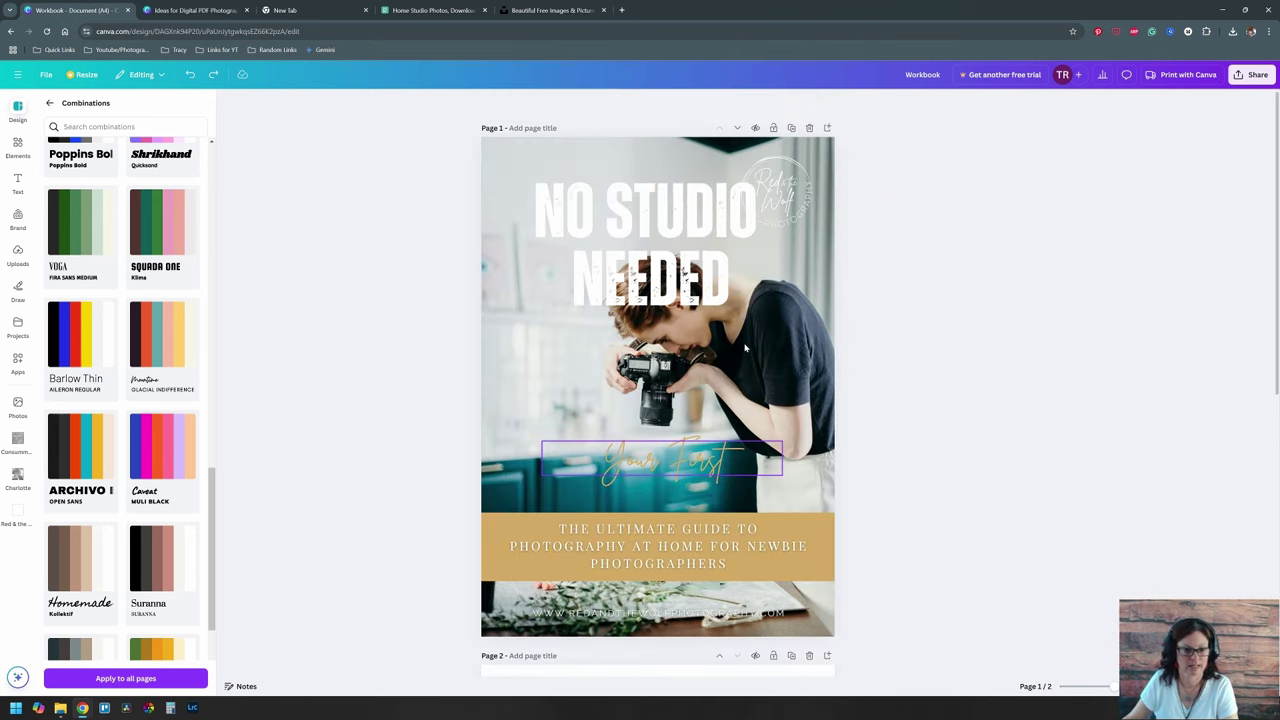
pyautogui.scroll(-5, 750, 350)
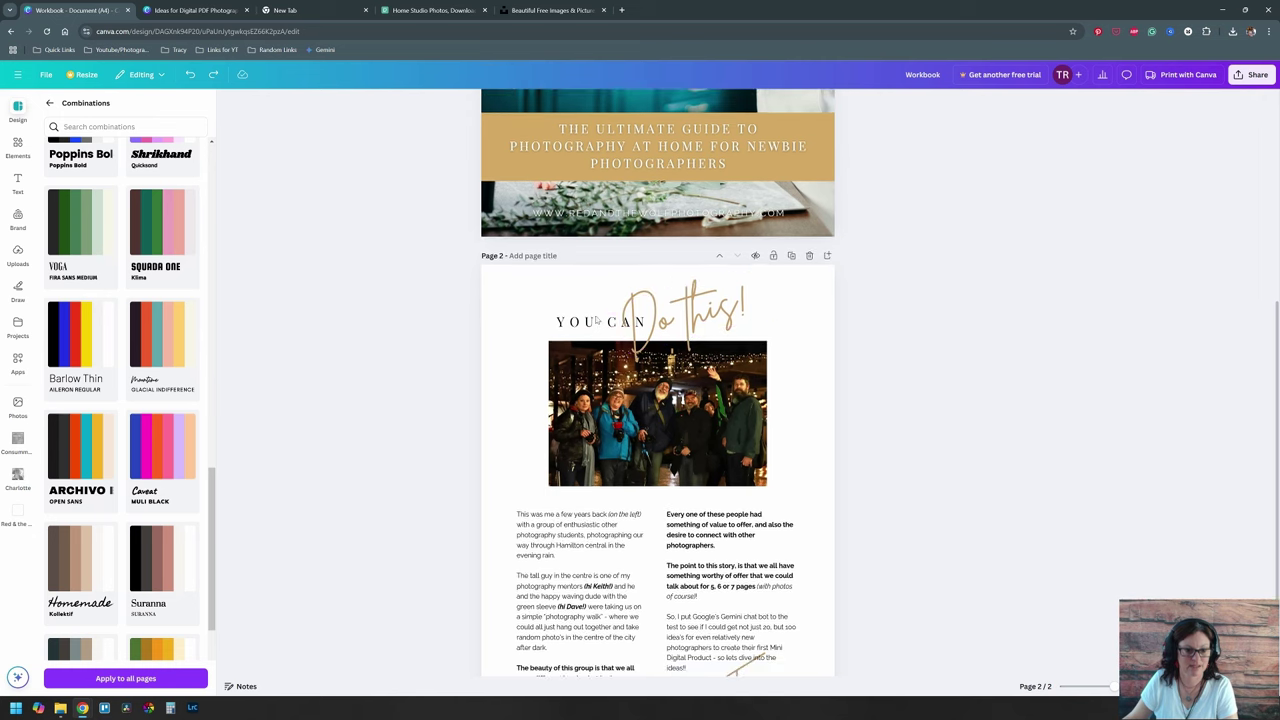
# Step: Replace the page 2 heading "YOU CAN" with "LIGHTS, CAMERA" and widen its text box to fit on one line
pyautogui.click(590, 324)
pyautogui.doubleClick(589, 325)
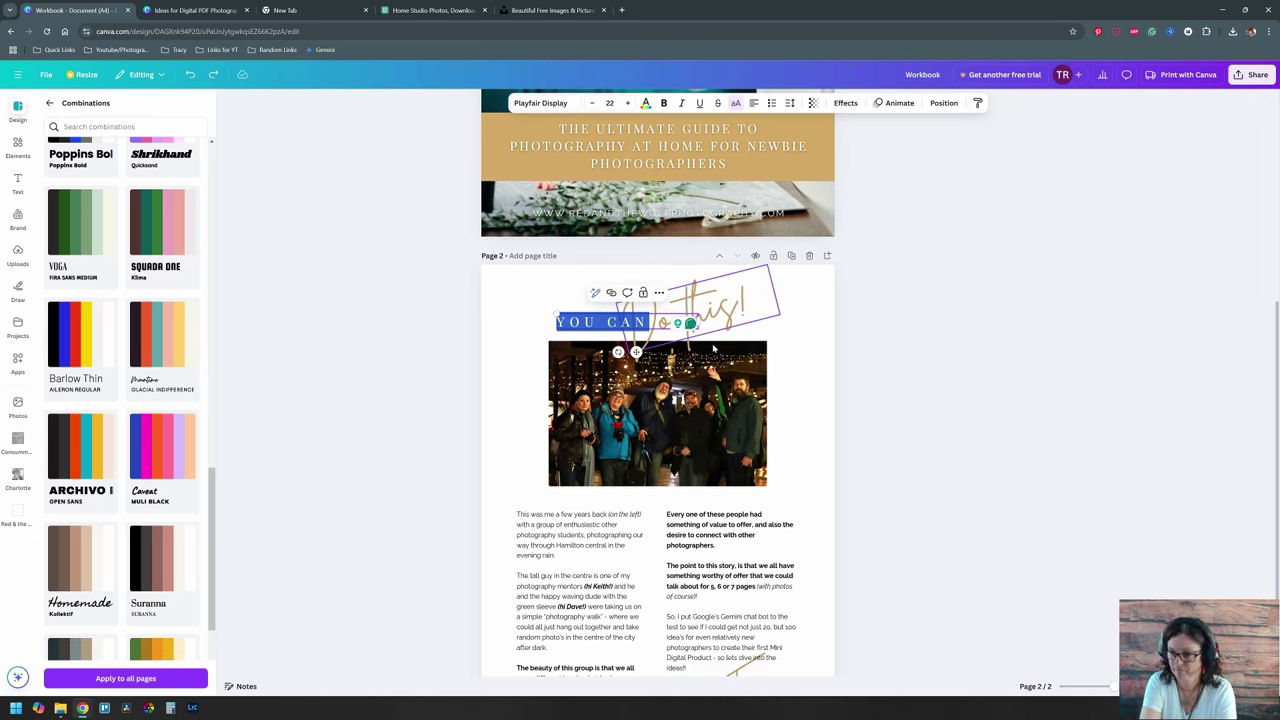
pyautogui.write('LIGHTS, CAMERA')
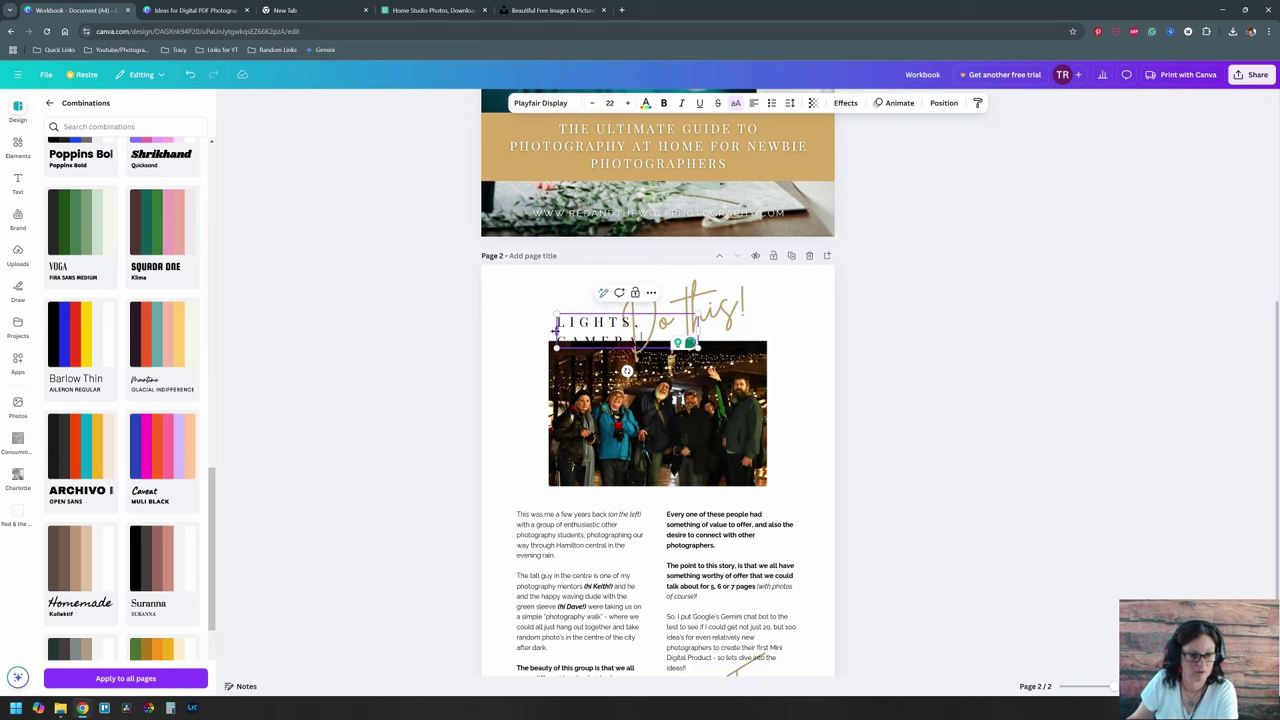
pyautogui.moveTo(557, 330); pyautogui.dragTo(508, 330)
# Step: Change the gold script heading to "Home Studio!" and widen its text box to fit on one line
pyautogui.doubleClick(700, 318)
pyautogui.write('Home Studio')
pyautogui.moveTo(784, 323); pyautogui.dragTo(880, 298)
# Step: Remove the group photo from page 2 and move the script heading up beneath "LIGHTS, CAMERA"
pyautogui.click(780, 425)
pyautogui.hotkey('ctrl', 'y')
pyautogui.hotkey('ctrl', 'y')
pyautogui.hotkey('ctrl', 'y')
pyautogui.hotkey('ctrl', 'y')
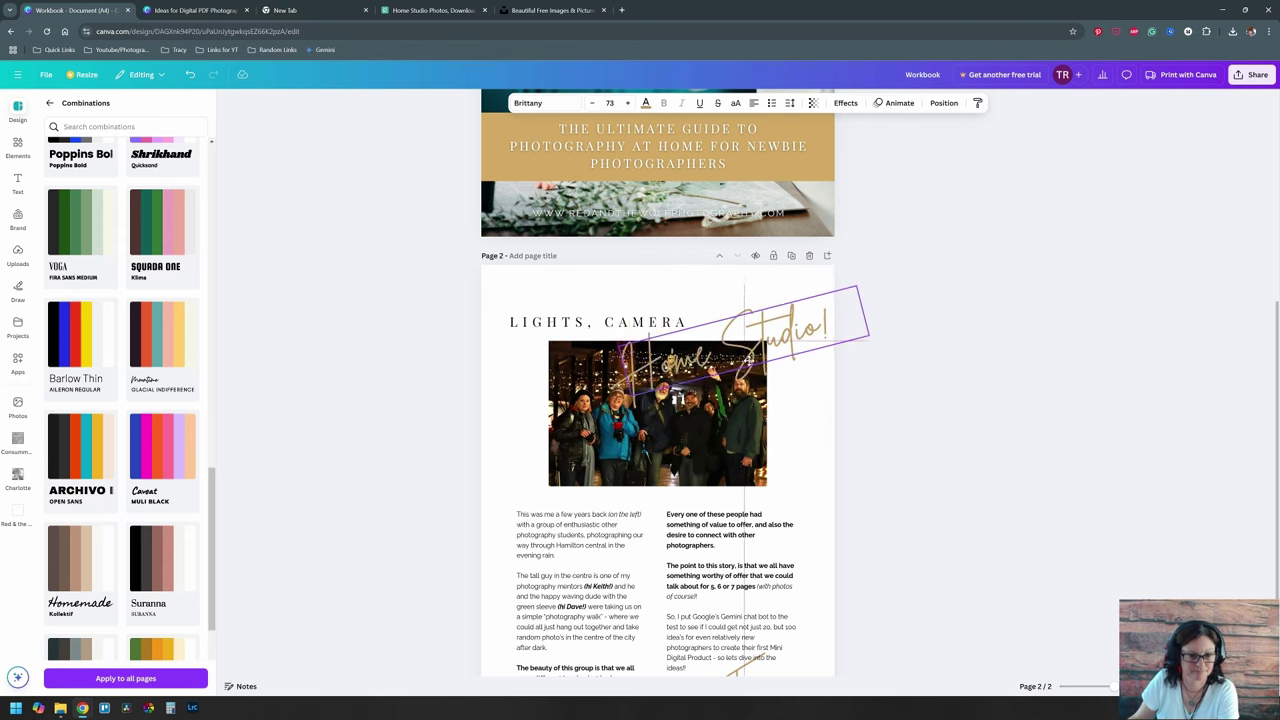
pyautogui.scroll(-2, 716, 432)
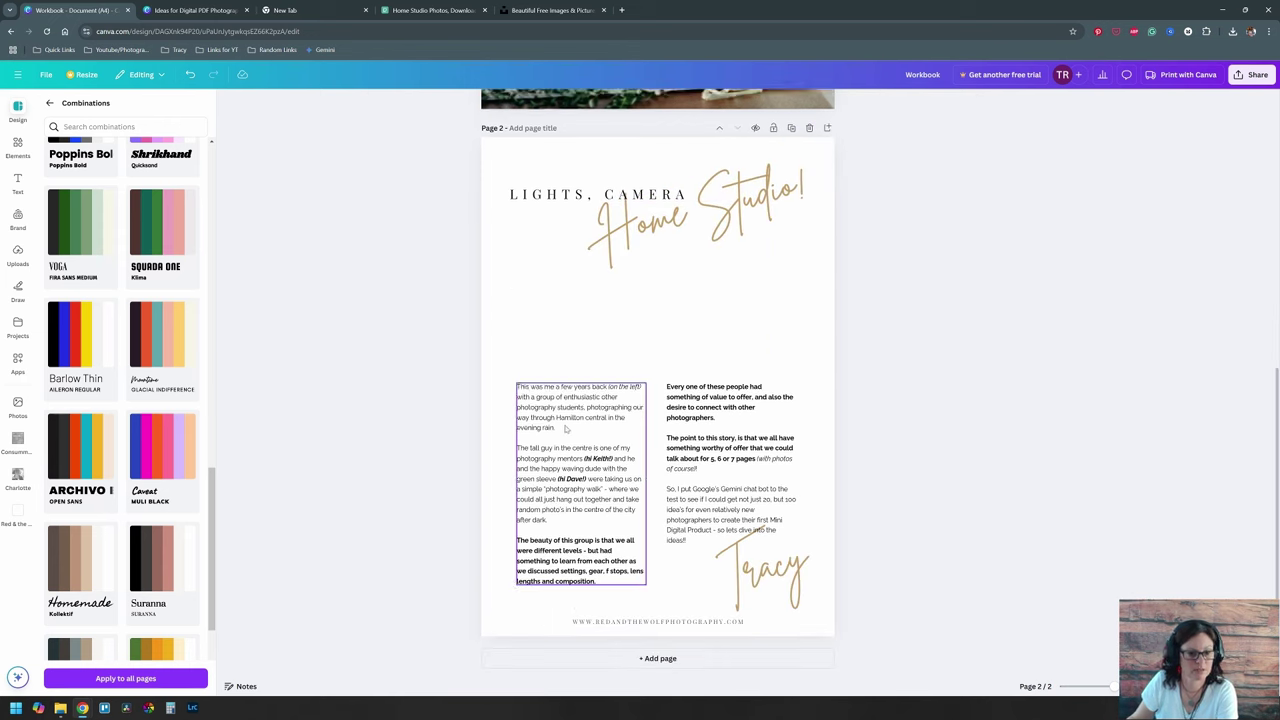
# Step: Replace the left column's text with Gemini's paragraph beginning "To empower beginner photographers to create high-quality images within the confines of their own homes"
pyautogui.click(601, 469)
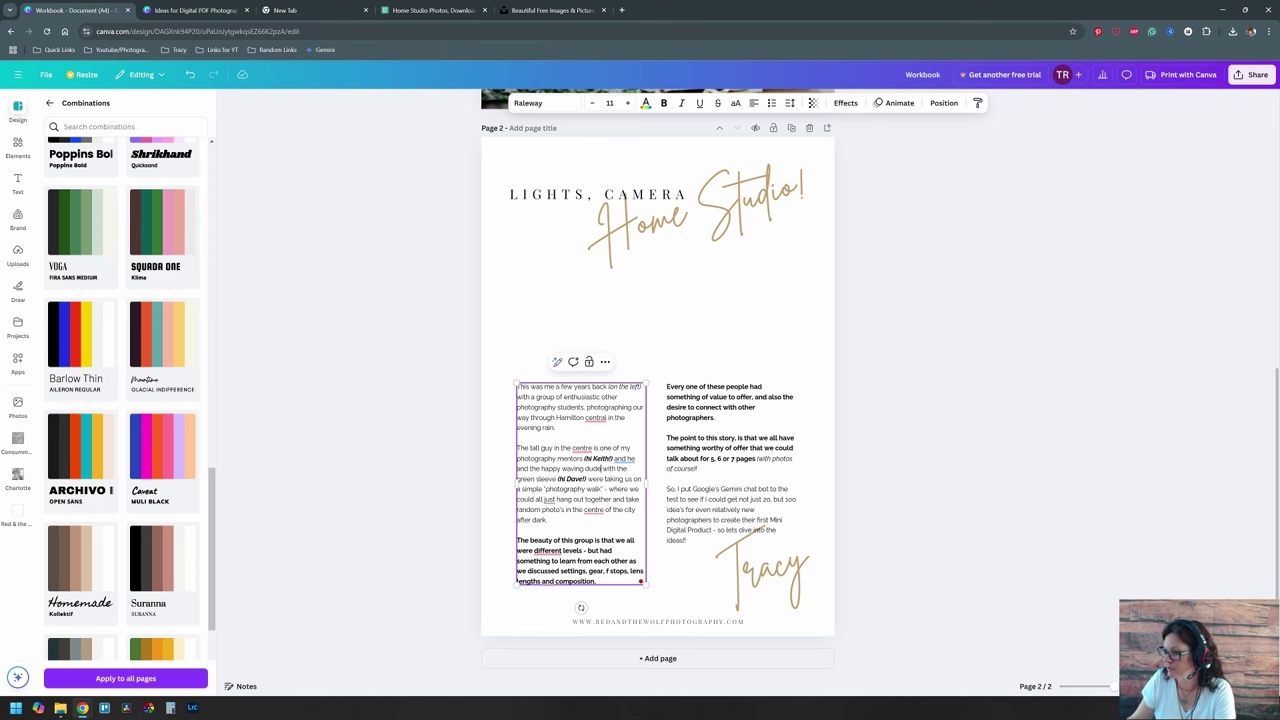
pyautogui.press('Escape')
pyautogui.click(620, 450)
pyautogui.hotkey('ctrl', 'a')
pyautogui.write('To empower beginner photographers to create high-quality images within the confines of their own homes, regardless of their budget or living situation. Your guide will provide them with practical tips and techniques to overcome common challenges and achieve professional-looking results')
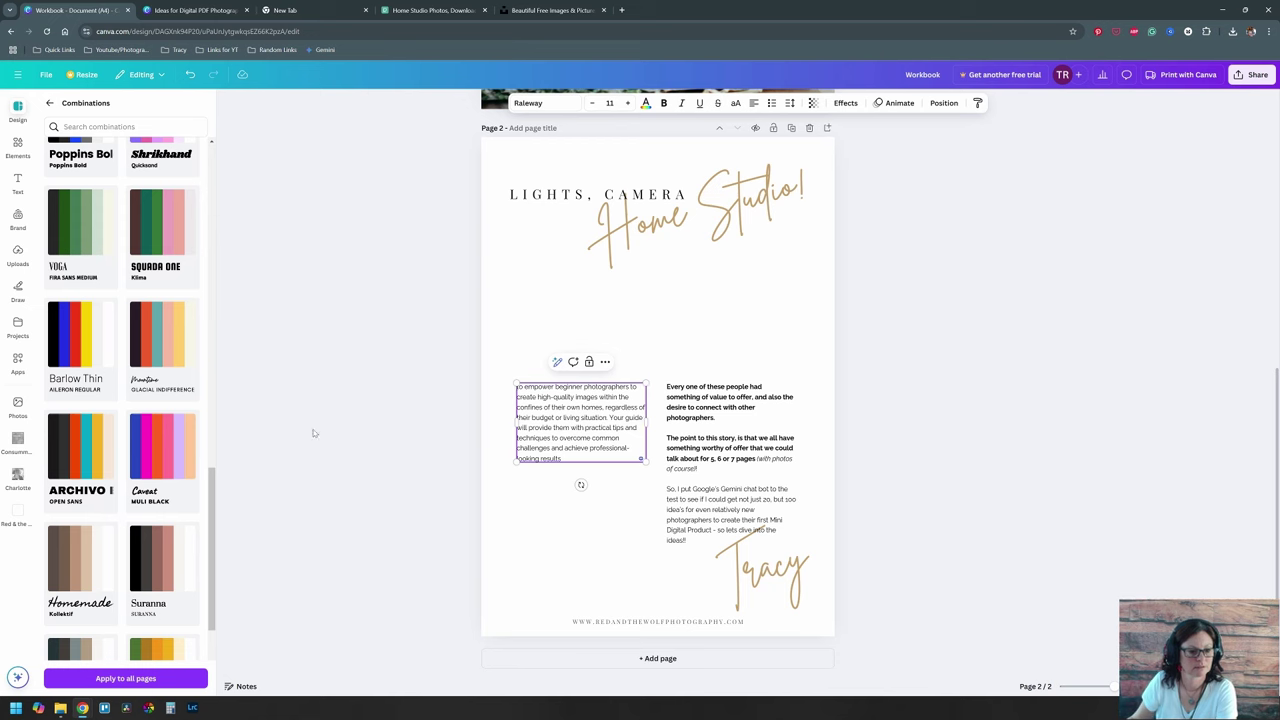
# Step: Add the greeting "Hey!" above the left column's paragraph, followed by a blank line
pyautogui.write('Hey!')
pyautogui.press('Return')
pyautogui.press('Return')
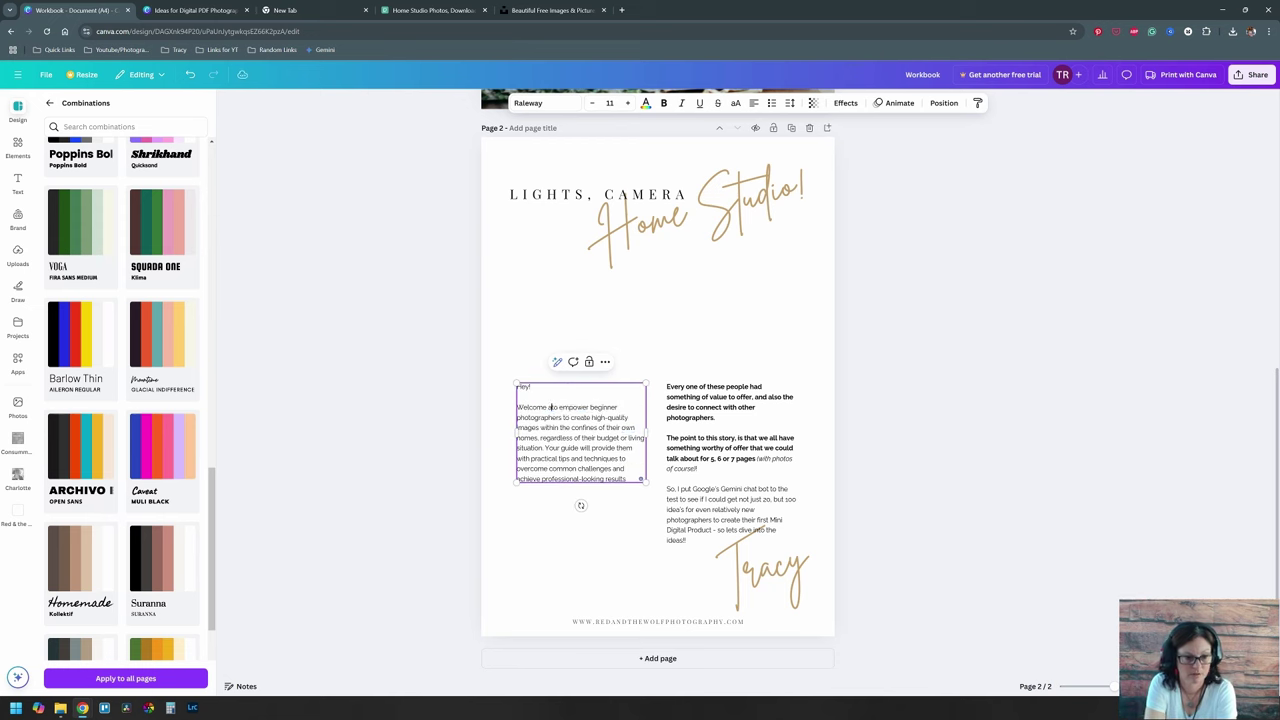
pyautogui.write('Welcome along')
pyautogui.press('BackSpace')
pyautogui.press('BackSpace')
pyautogui.press('BackSpace')
pyautogui.press('BackSpace')
pyautogui.press('BackSpace')
pyautogui.press('BackSpace')
pyautogui.press('BackSpace')
pyautogui.press('BackSpace')
pyautogui.press('BackSpace')
pyautogui.press('BackSpace')
pyautogui.press('BackSpace')
pyautogui.press('BackSpace')
pyautogui.press('BackSpace')
pyautogui.press('BackSpace')
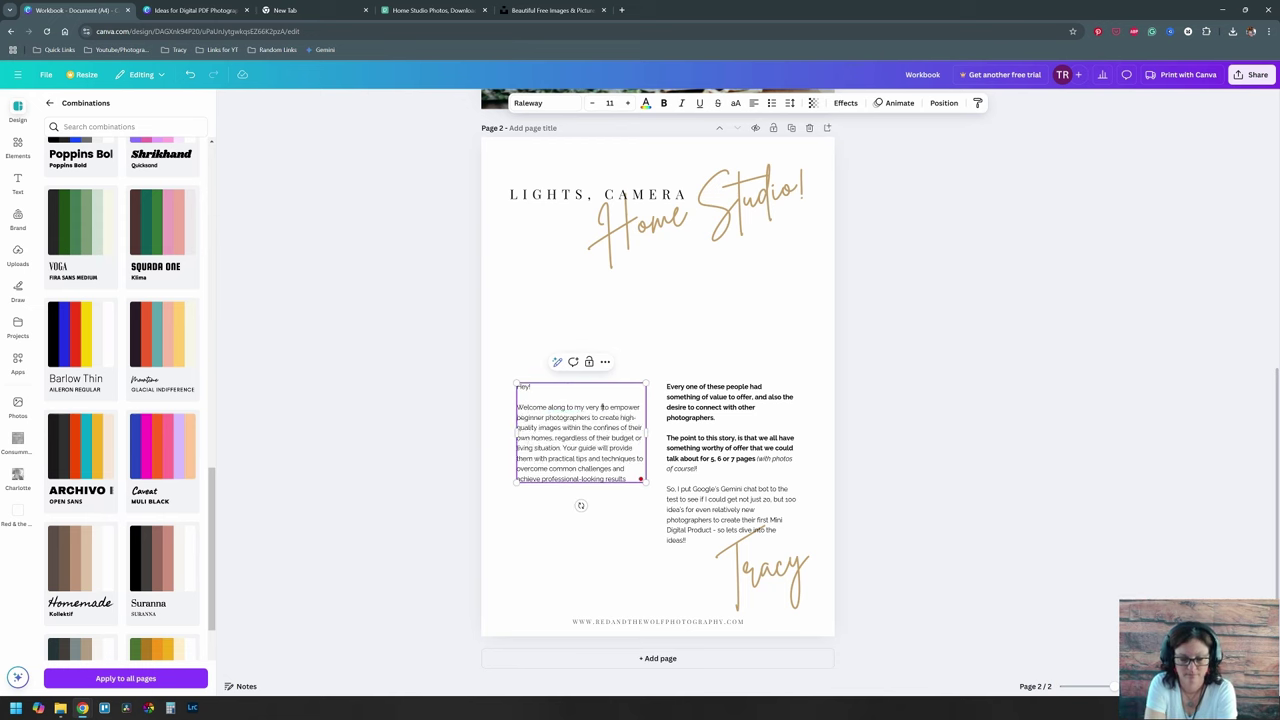
pyautogui.write('So you')
pyautogui.write('re')
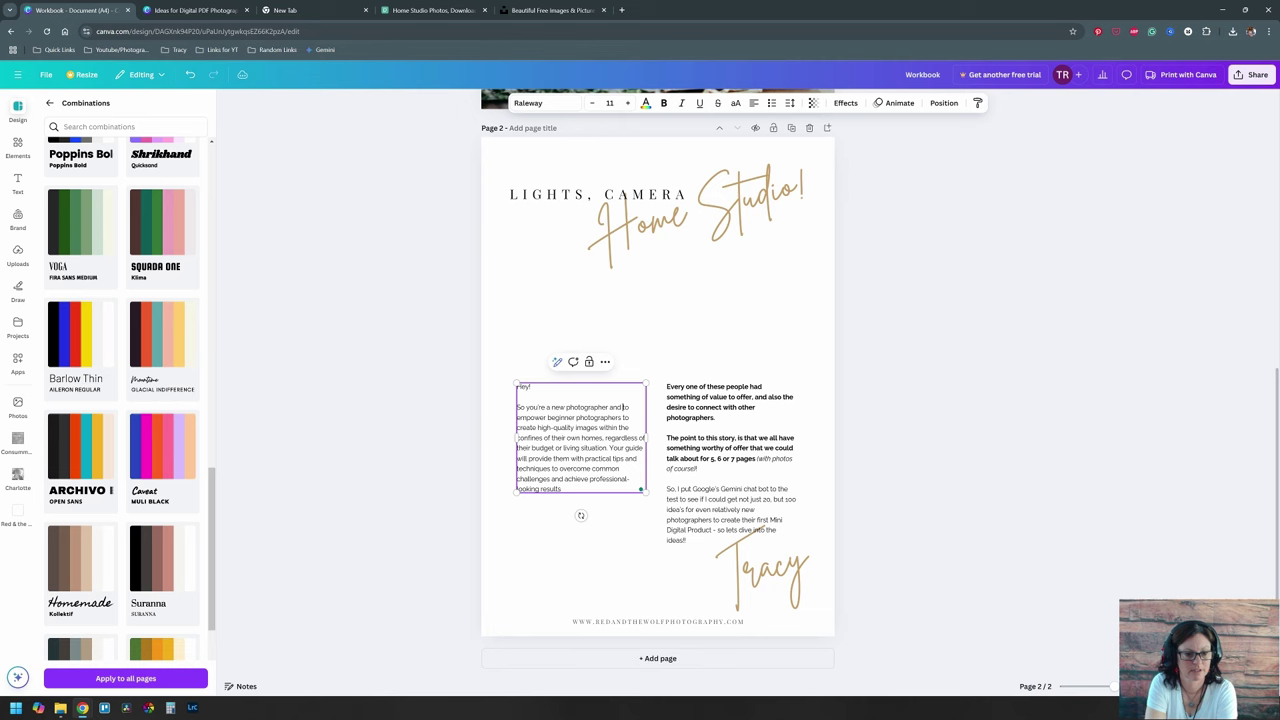
# Step: Write the opening as its own paragraph: "I don't know about you guys, but finding space at home for photography can sometimes be a crazy challenge"
pyautogui.press('Return')
pyautogui.press('Return')
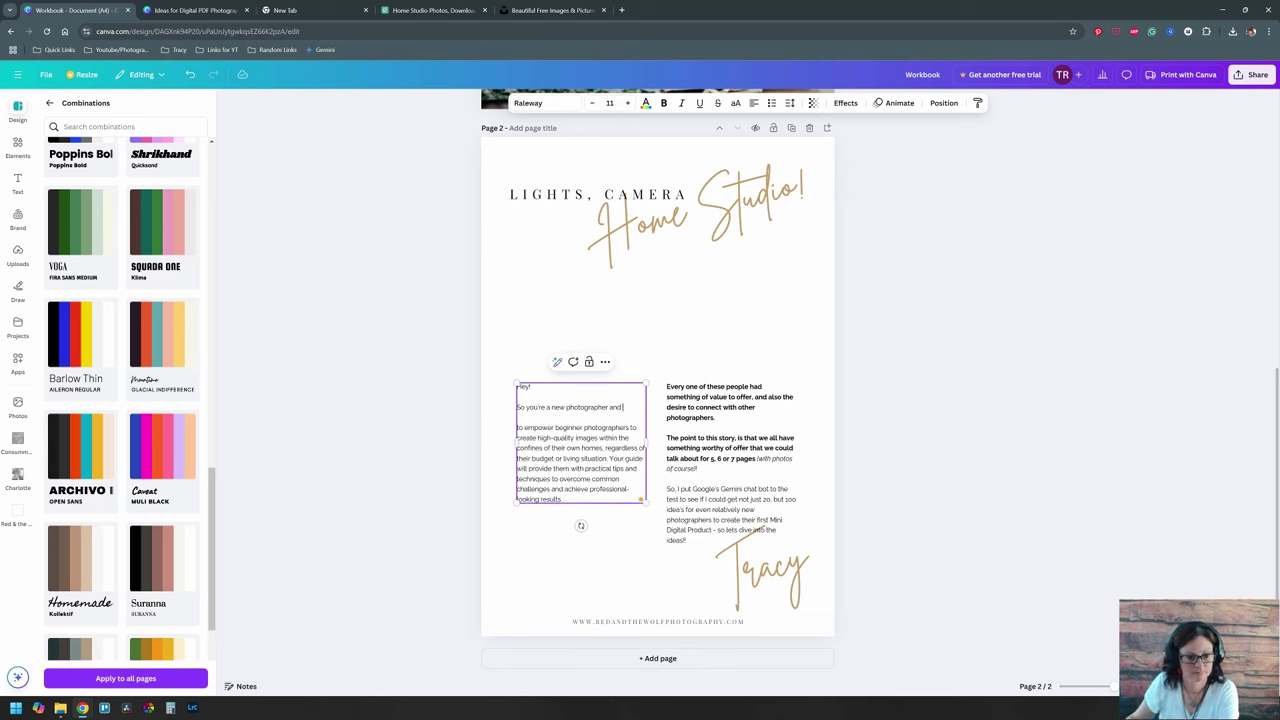
pyautogui.tripleClick(541, 407)
pyautogui.press('BackSpace')
pyautogui.write("I don't know about you guys, but finding space at home for photography can sometimes be a")
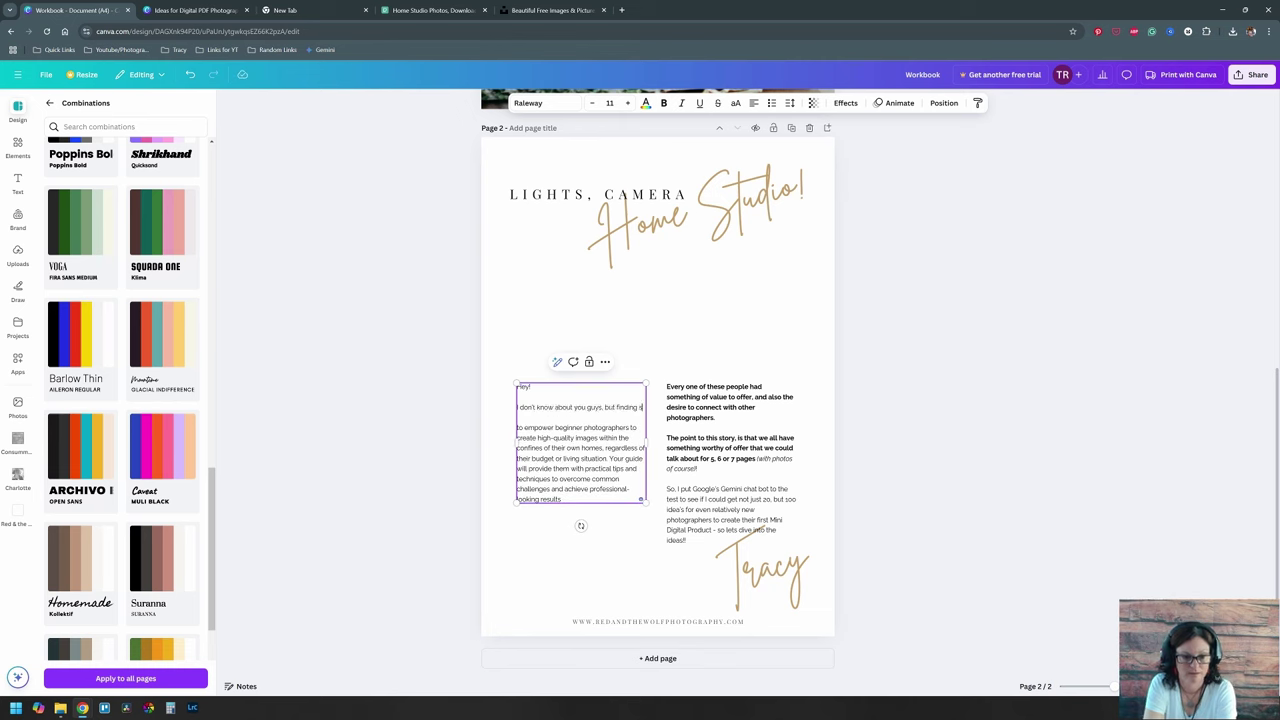
# Step: Finish the right column with "and optimal lighting options using your windows!" and paragraph "Can't wait to get into today's topic, so lets get you professional-level ready!!"
pyautogui.write('and optimal lighting')
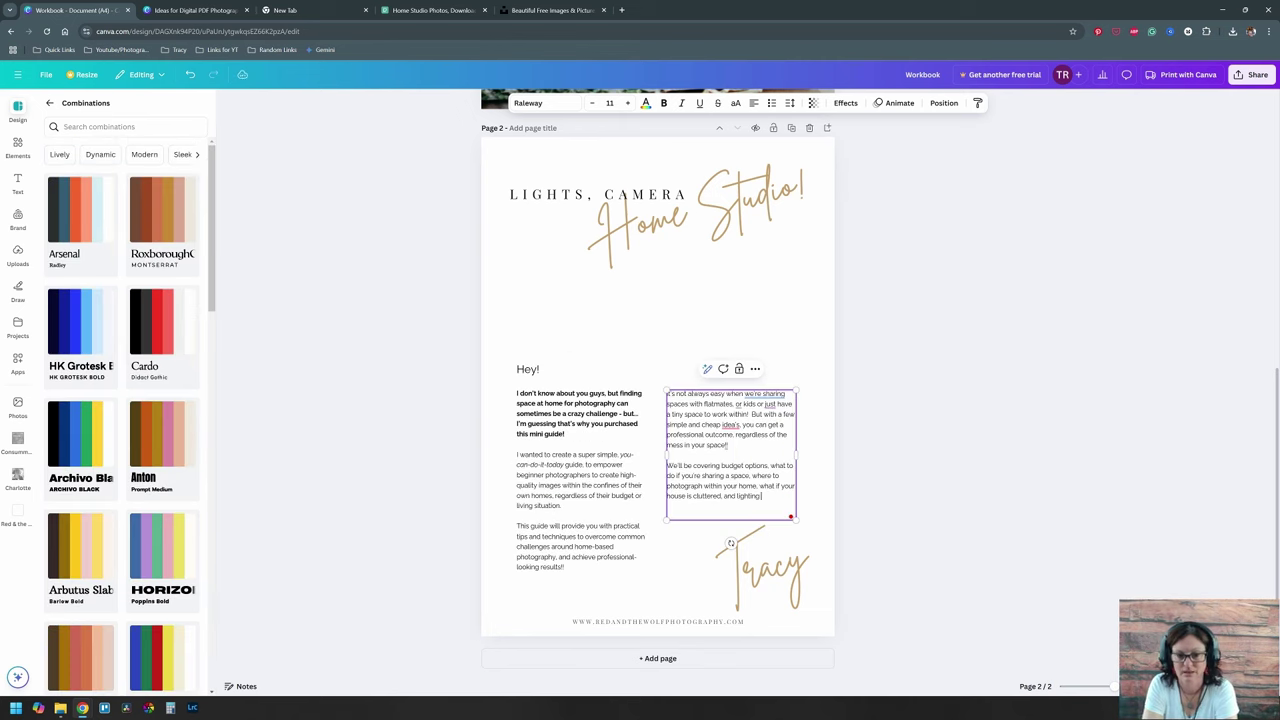
pyautogui.write(' options using your windows!')
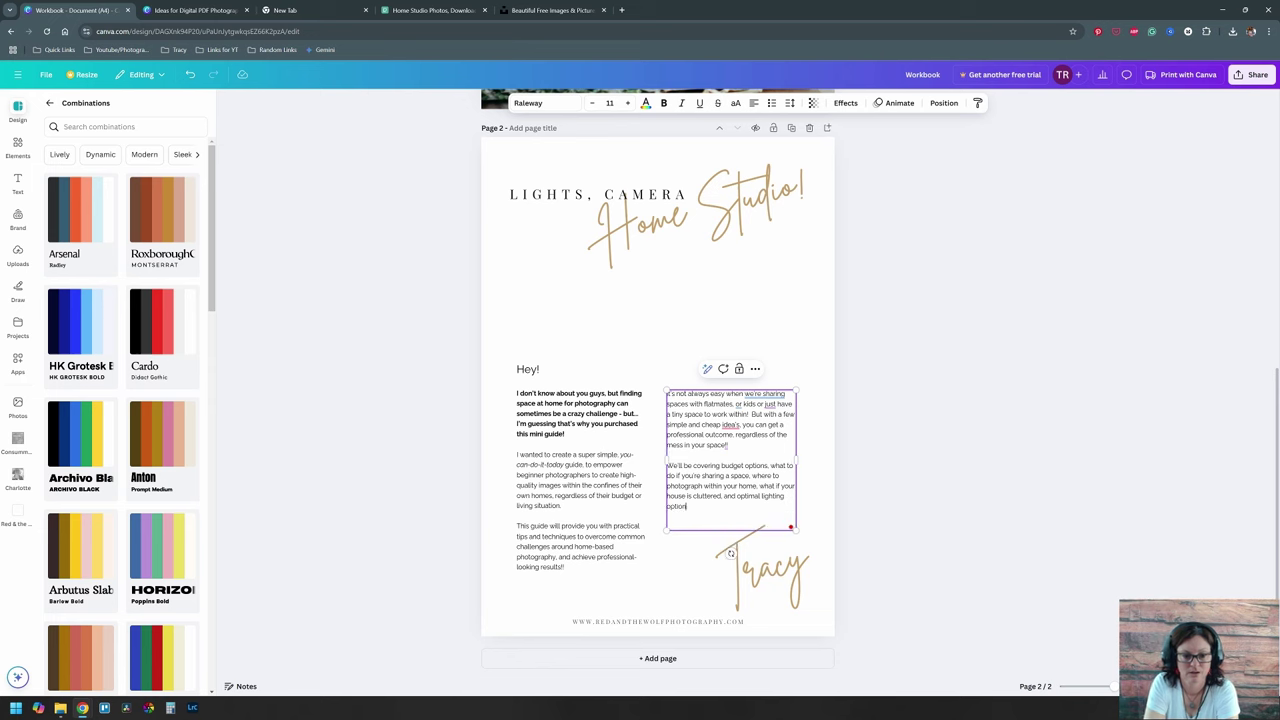
pyautogui.press('Return')
pyautogui.press('Return')
pyautogui.write("Can't wait to get into today's topic, so lets get you professional-level")
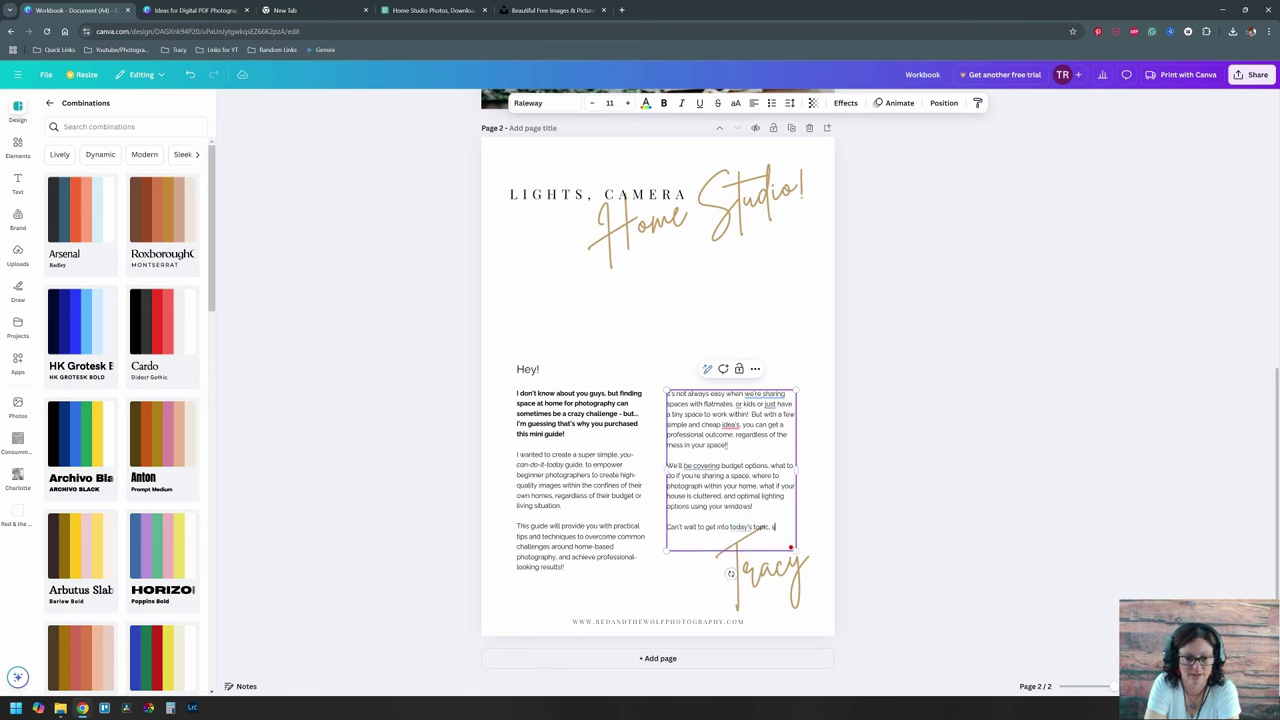
pyautogui.write(' ready!!')
pyautogui.click(929, 517)
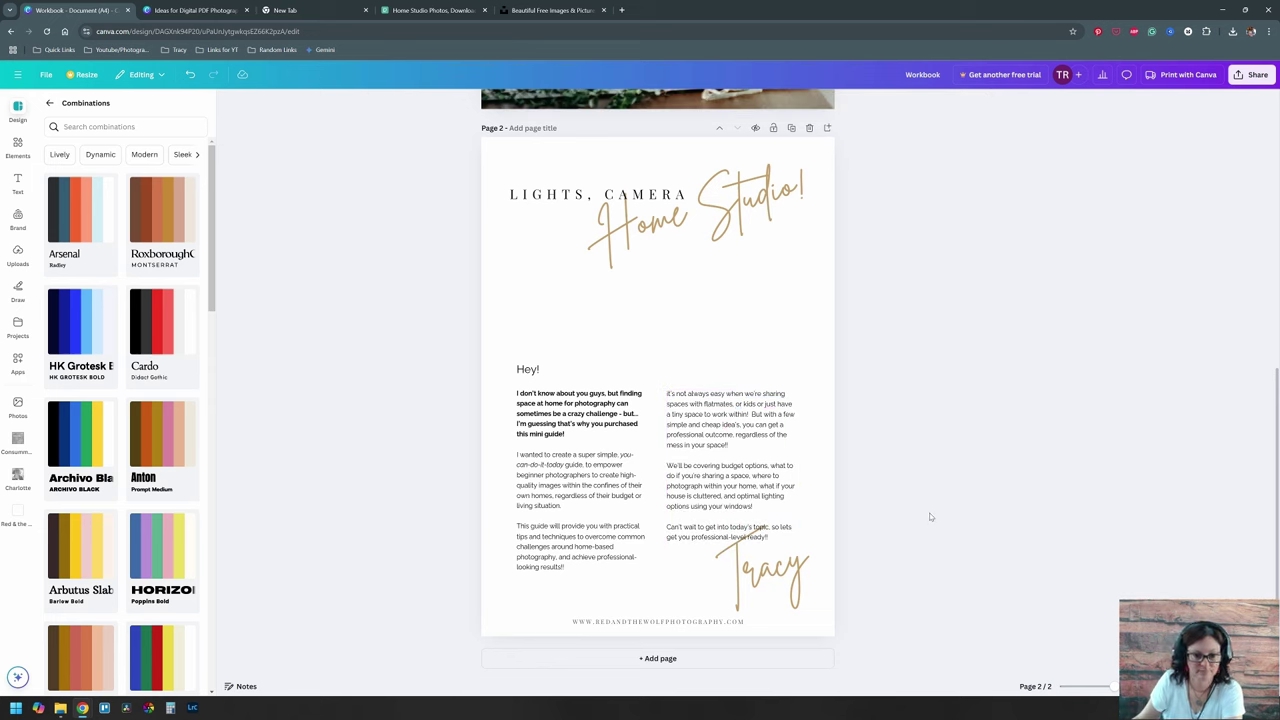
# Step: Make the right column's paragraph beginning "We'll be covering budget options" bold
pyautogui.click(760, 512)
pyautogui.moveTo(754, 508); pyautogui.dragTo(663, 467)
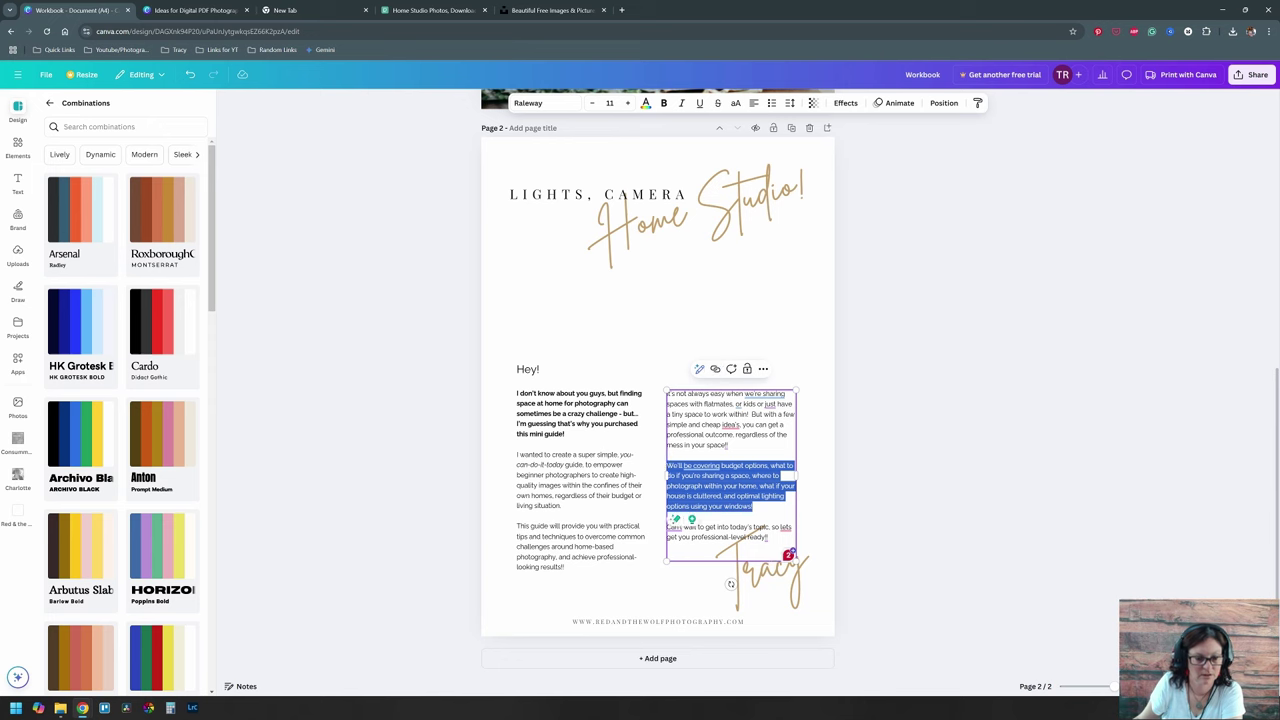
pyautogui.hotkey('ctrl', 'b')
pyautogui.click(742, 486)
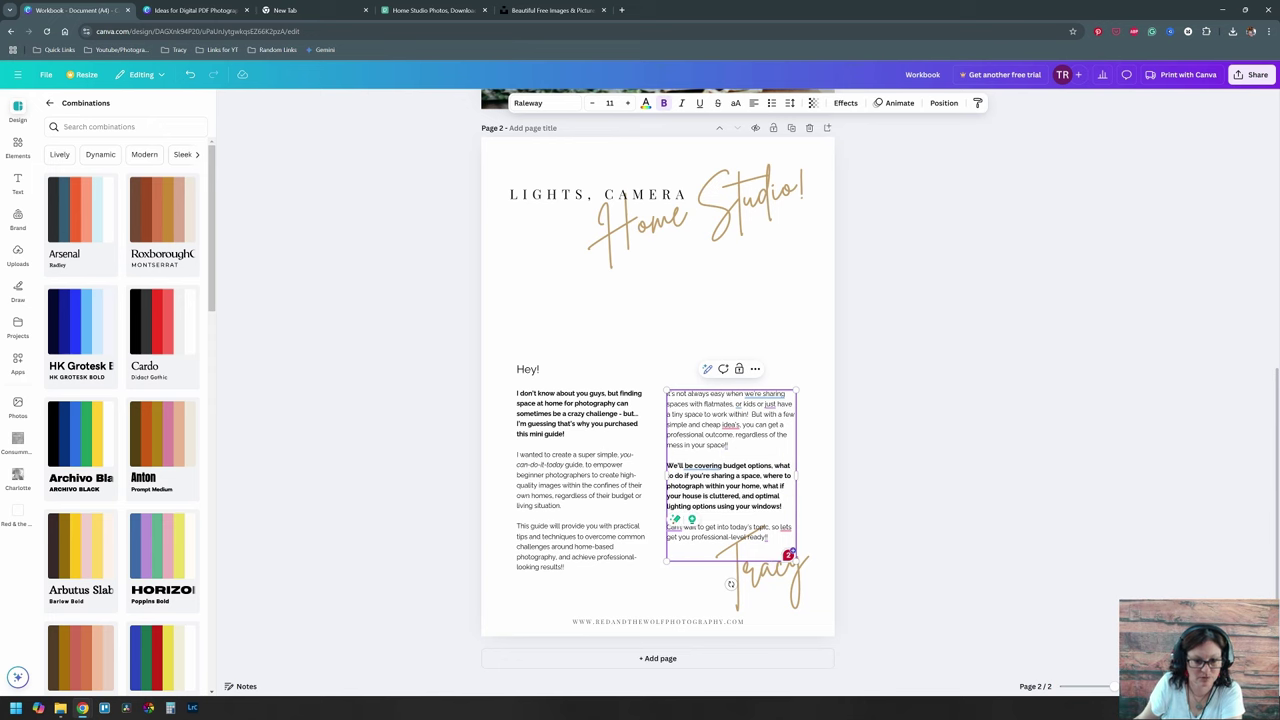
pyautogui.moveTo(781, 506); pyautogui.dragTo(716, 506)
pyautogui.click(781, 506)
pyautogui.click(529, 334)
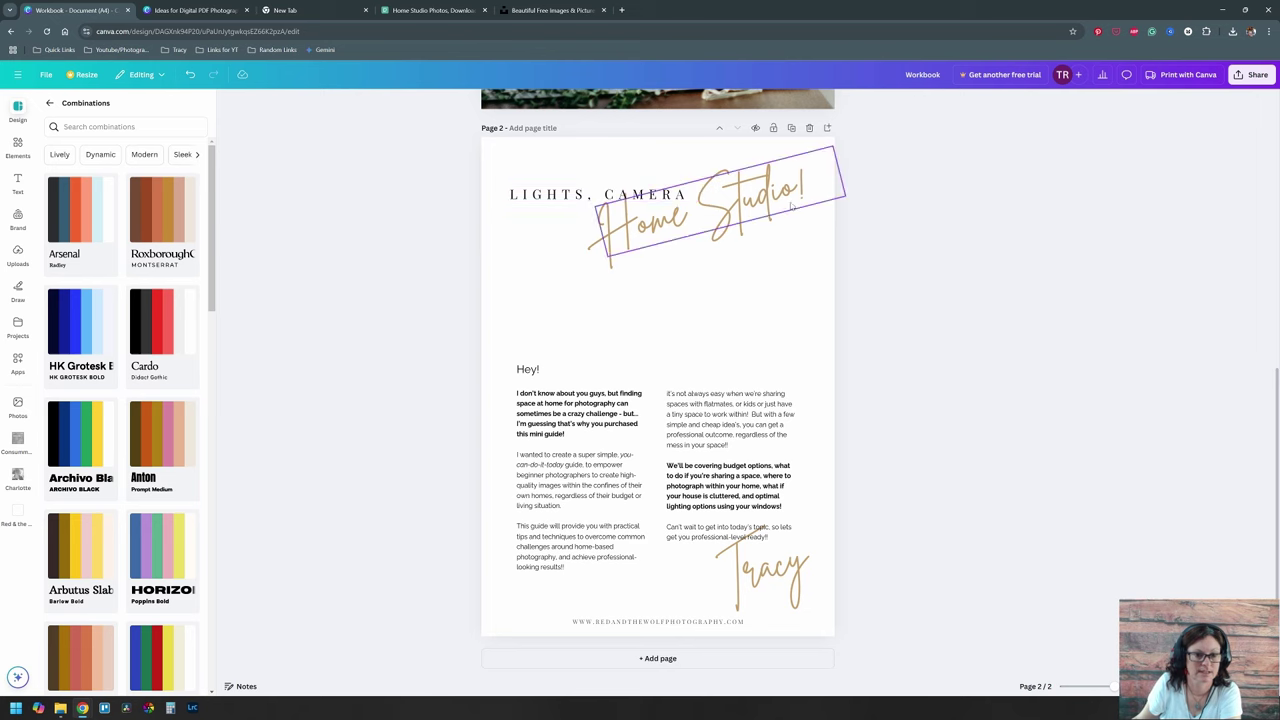
# Step: Browse the Pexels home studio results and the Unsplash homepage for a page 2 photo, and return to the Canva workbook
pyautogui.click(430, 11)
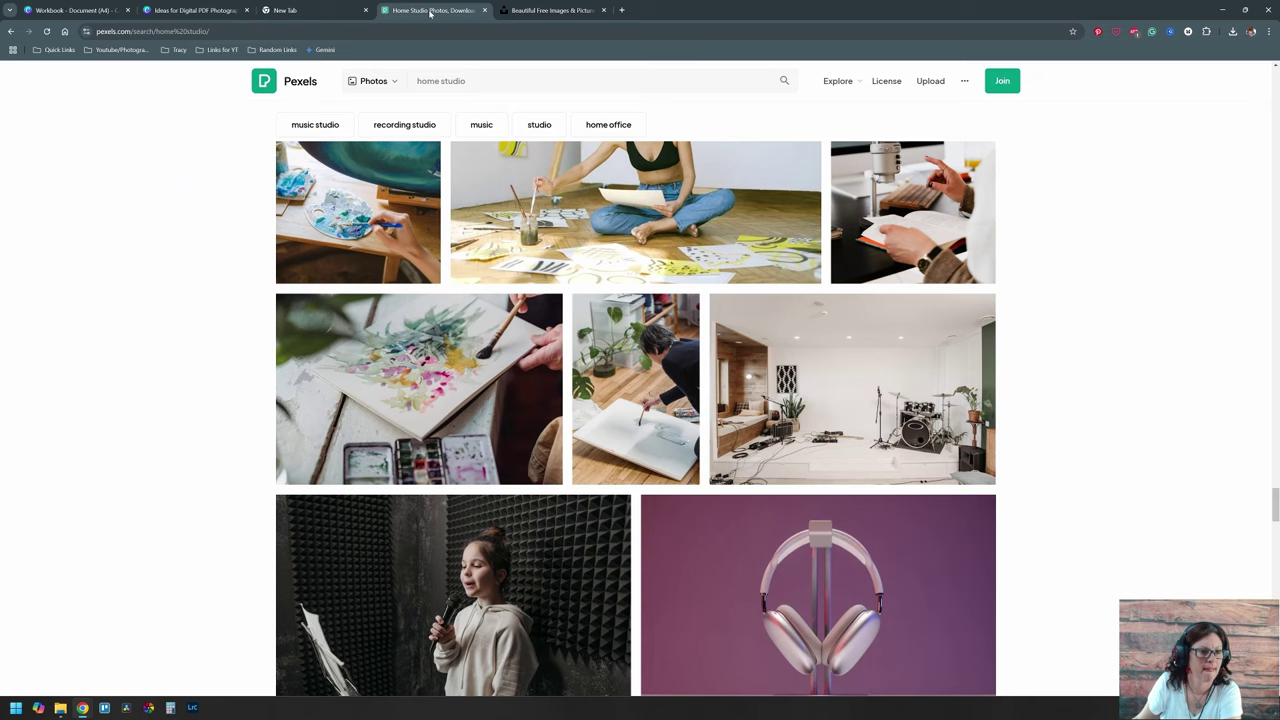
pyautogui.scroll(-5, 467, 425)
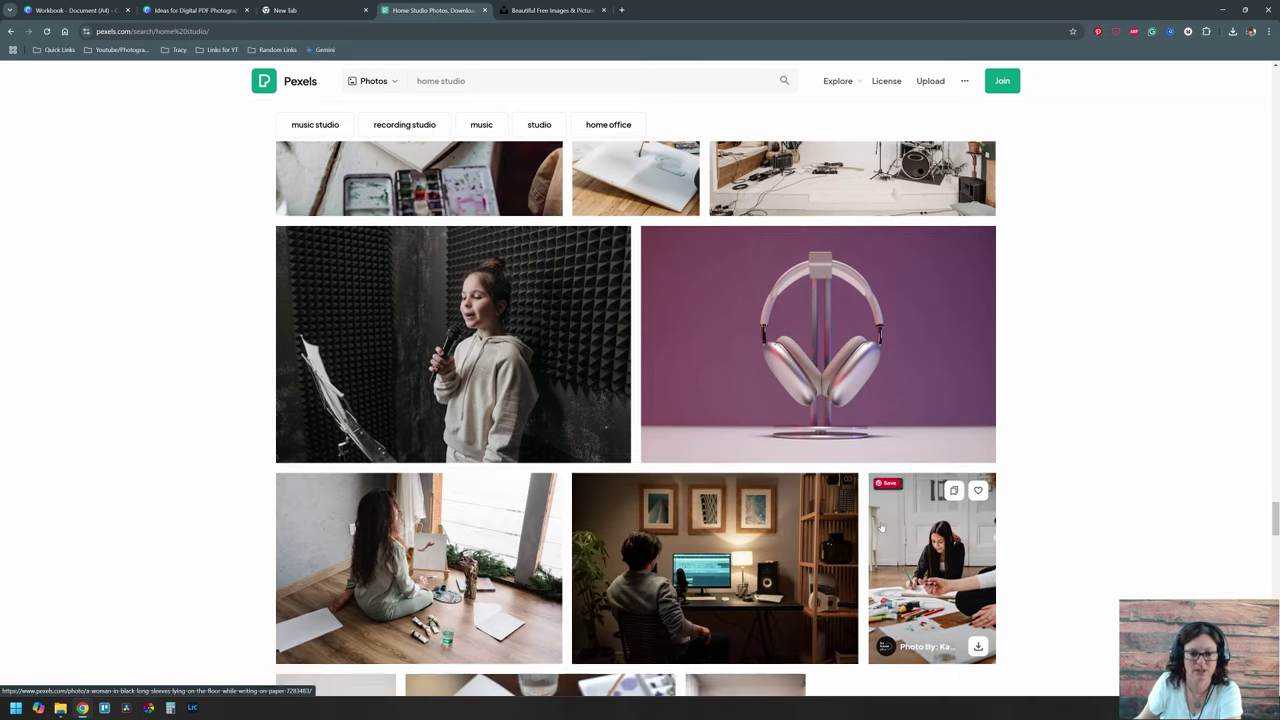
pyautogui.scroll(6, 467, 425)
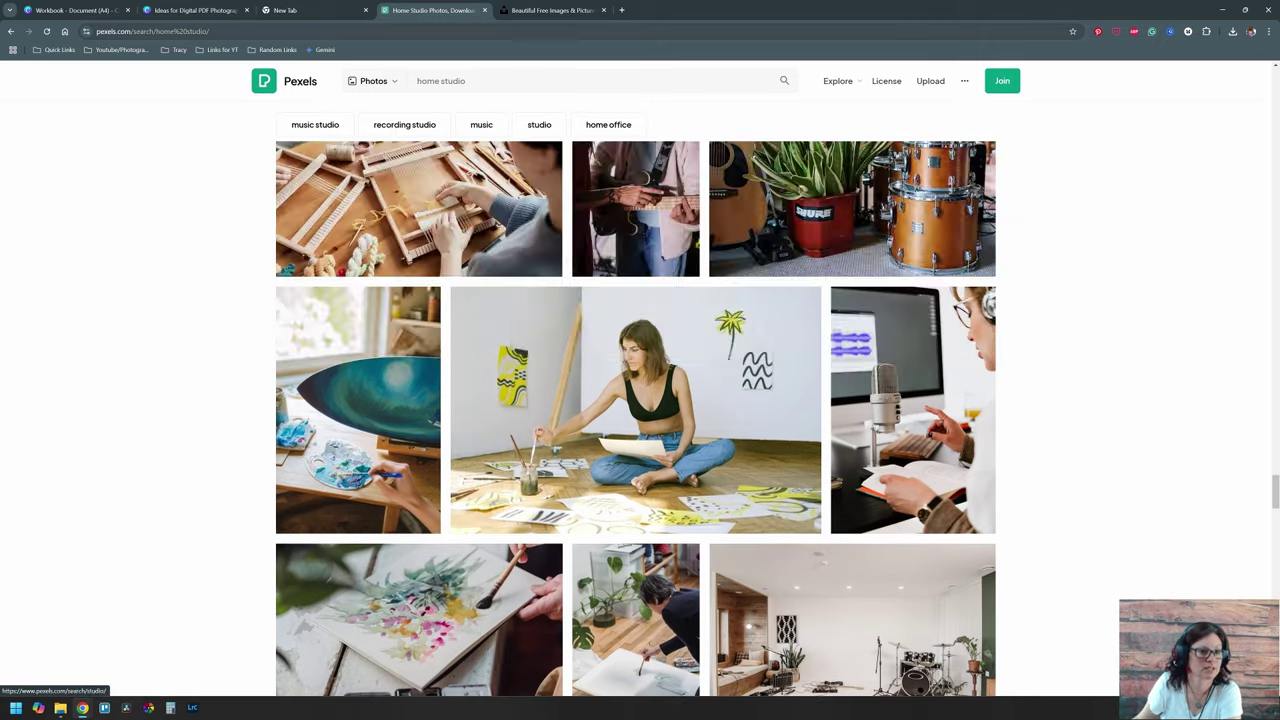
pyautogui.click(550, 10)
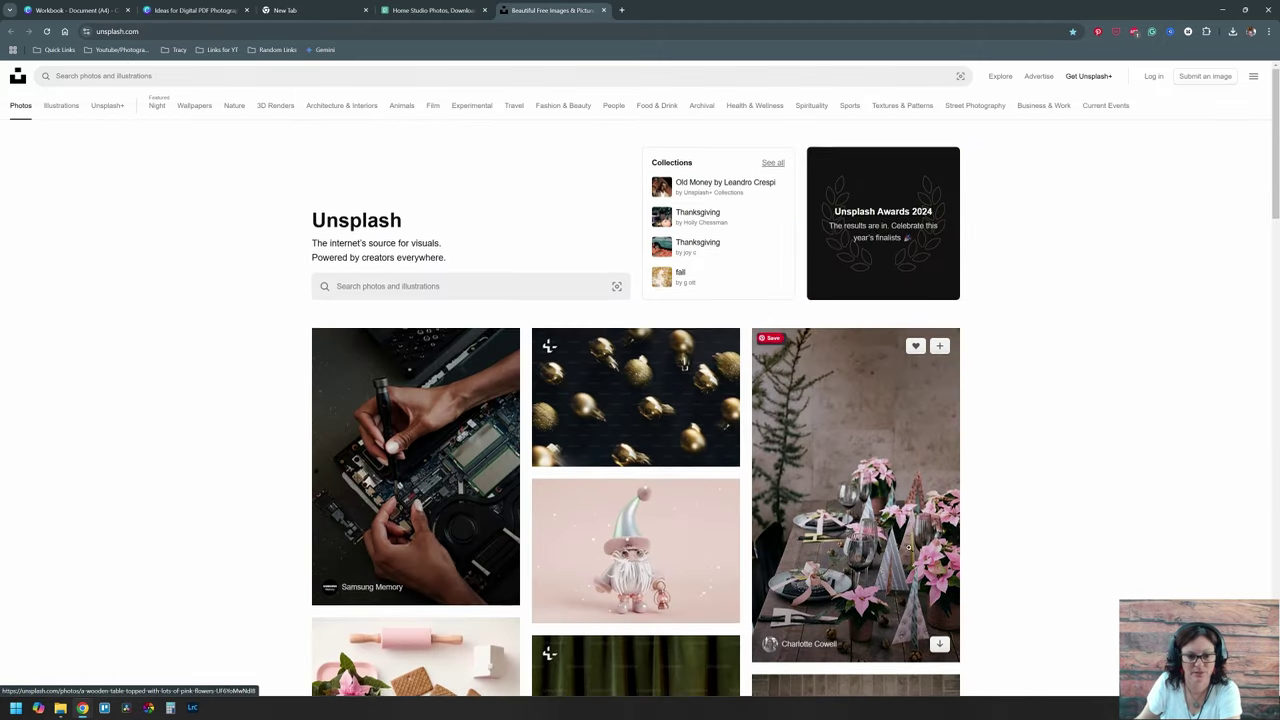
pyautogui.scroll(-1, 919, 549)
pyautogui.scroll(-1, 919, 549)
pyautogui.scroll(-1, 870, 480)
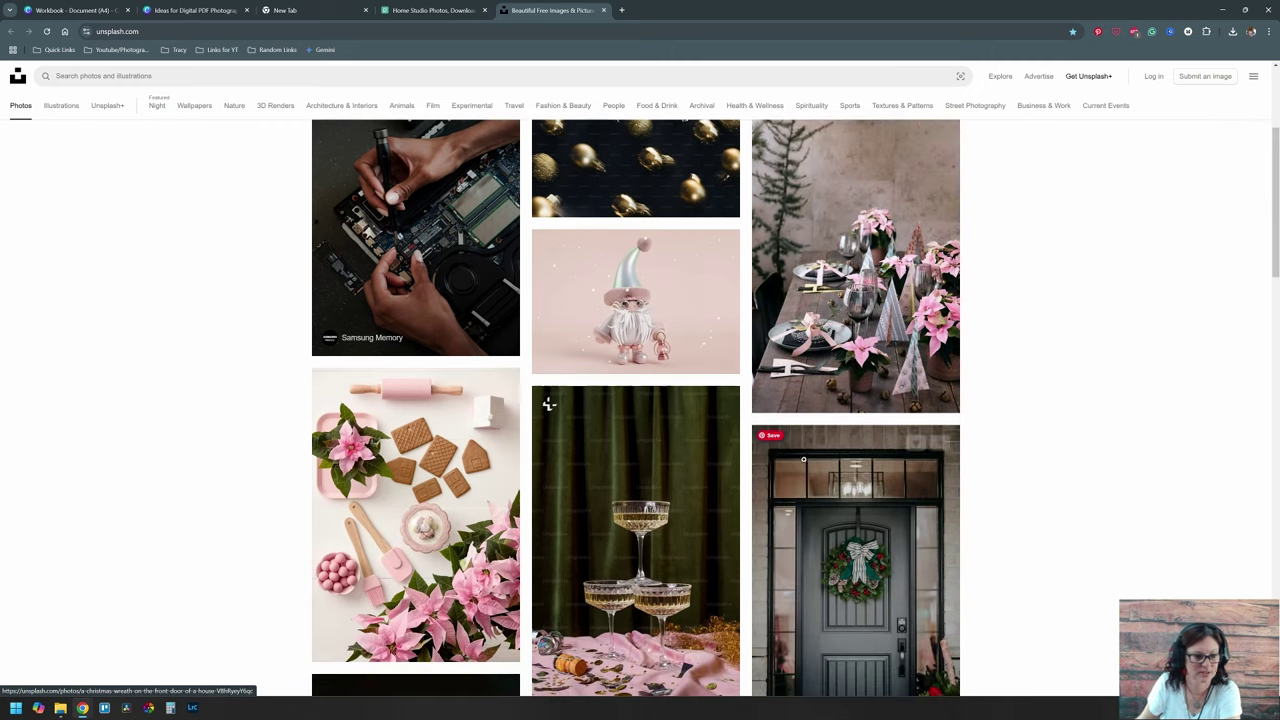
pyautogui.scroll(-1, 832, 463)
pyautogui.scroll(2, 834, 463)
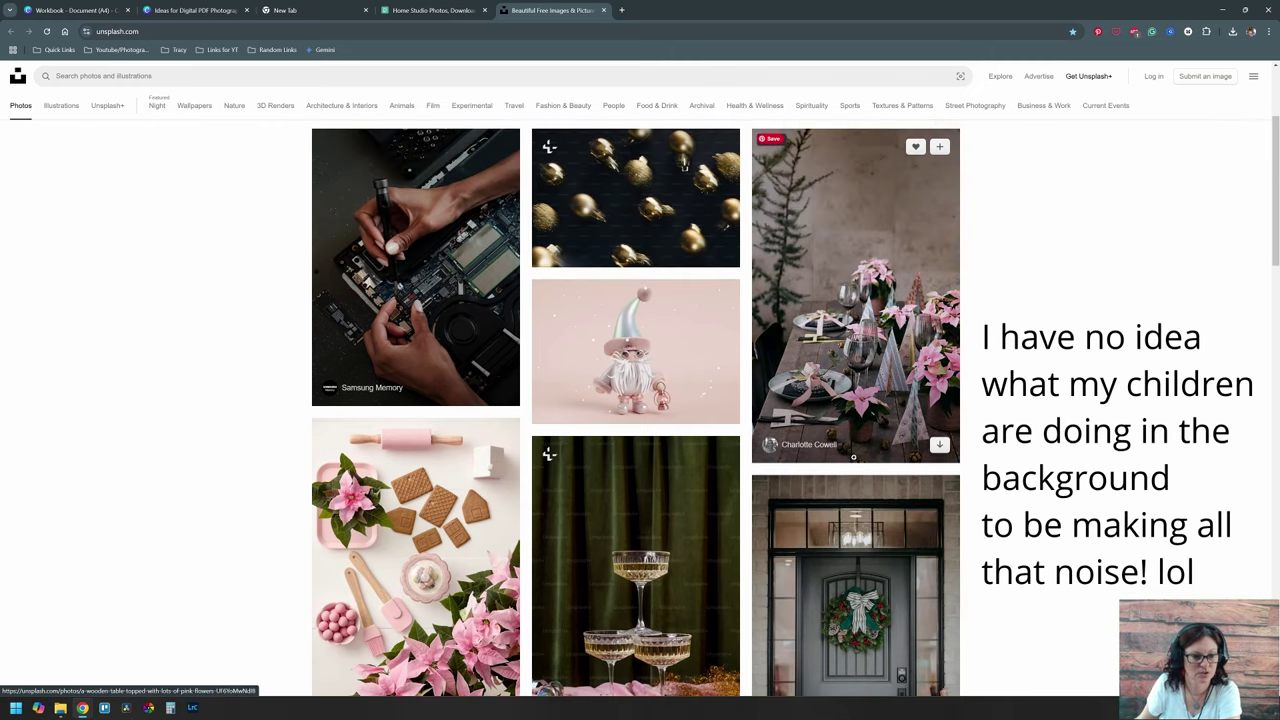
pyautogui.scroll(2, 852, 458)
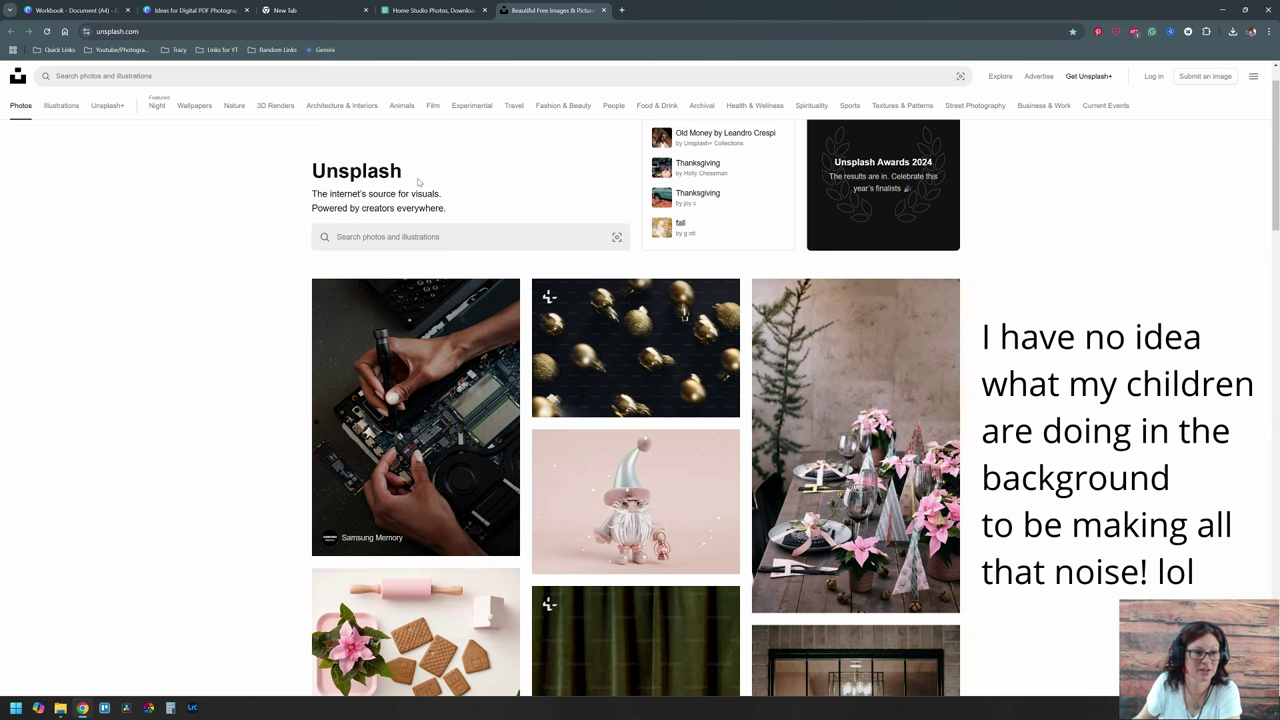
pyautogui.click(420, 11)
pyautogui.click(182, 12)
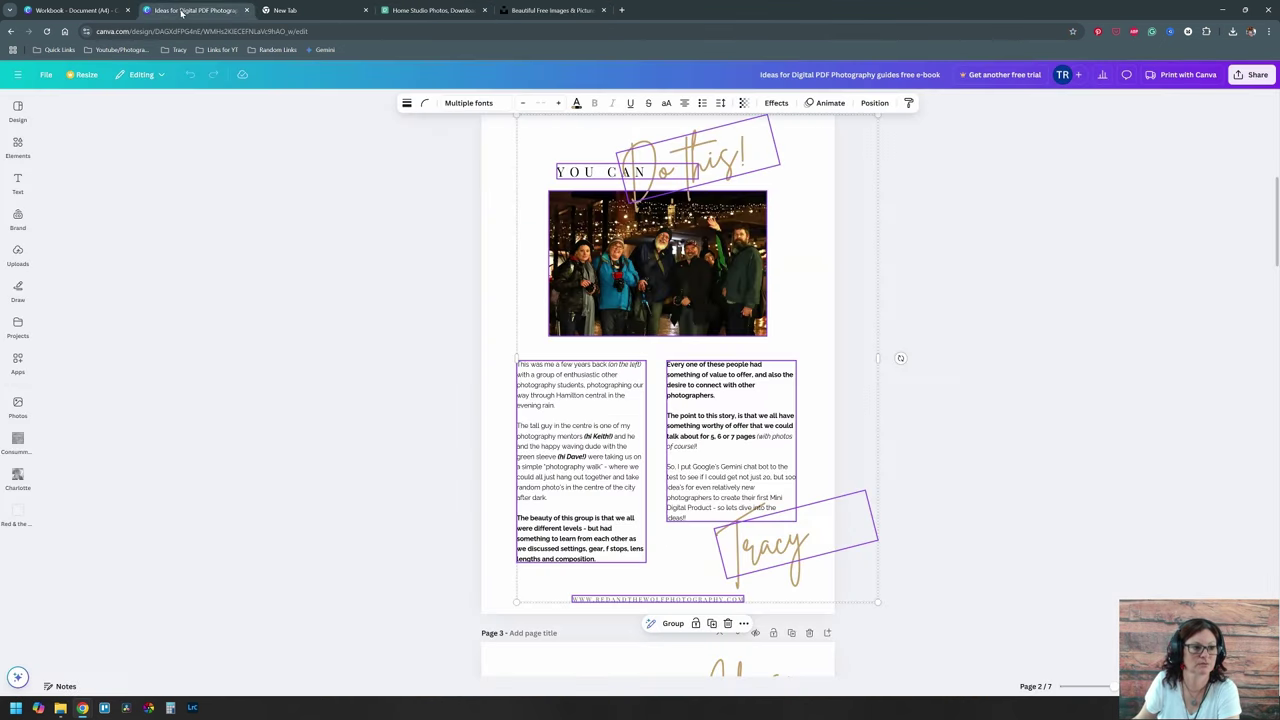
pyautogui.click(72, 10)
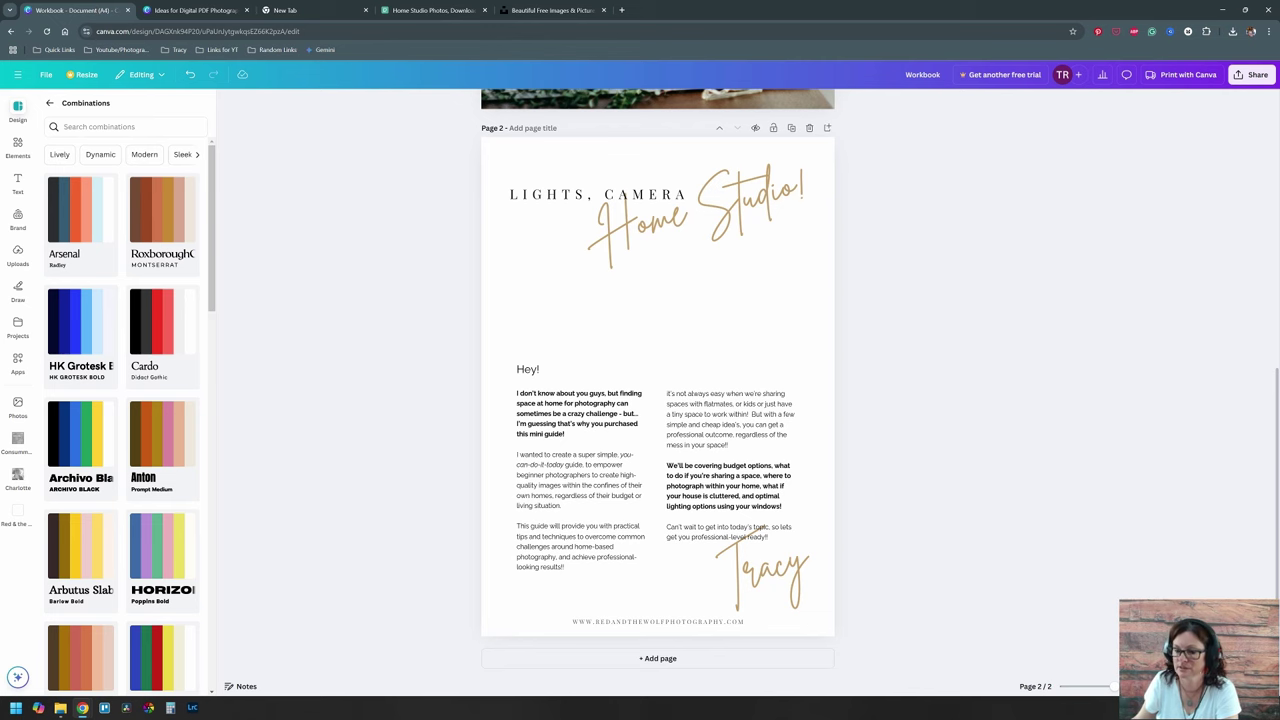
# Step: Switch to File Explorer and open the 2024 folder inside 01. Photography
pyautogui.click(60, 708)
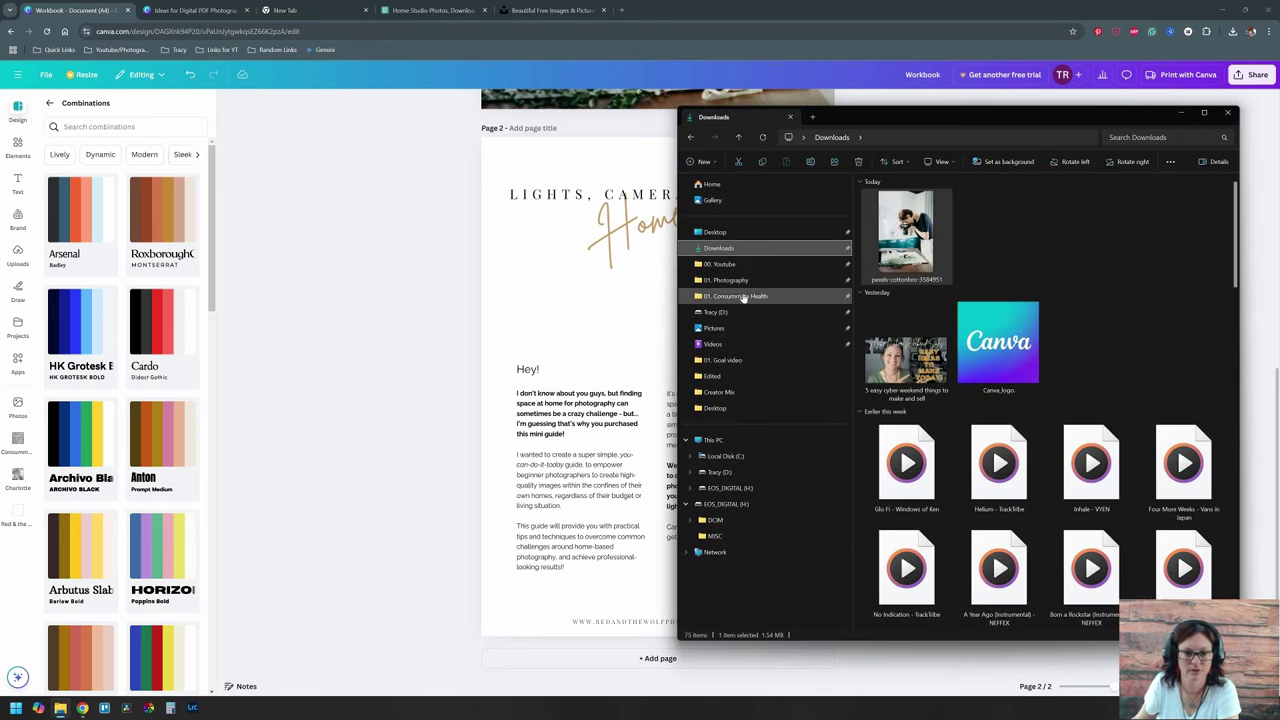
pyautogui.click(727, 280)
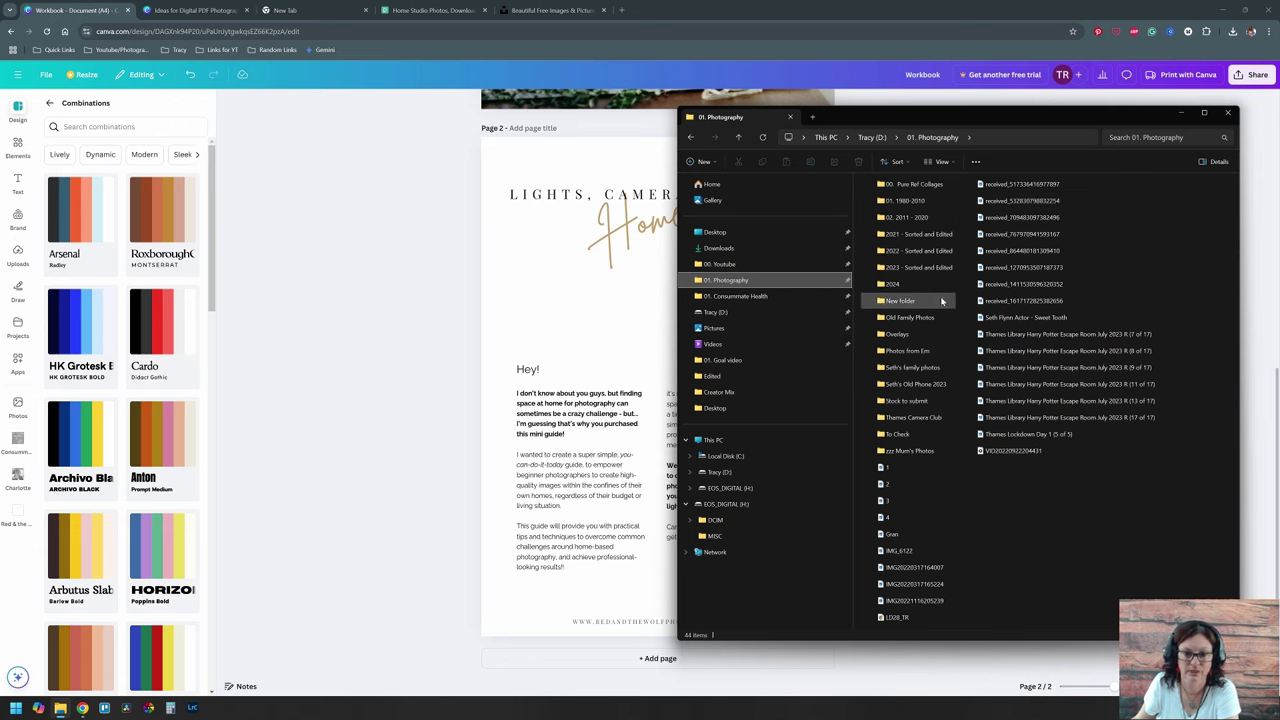
pyautogui.doubleClick(911, 289)
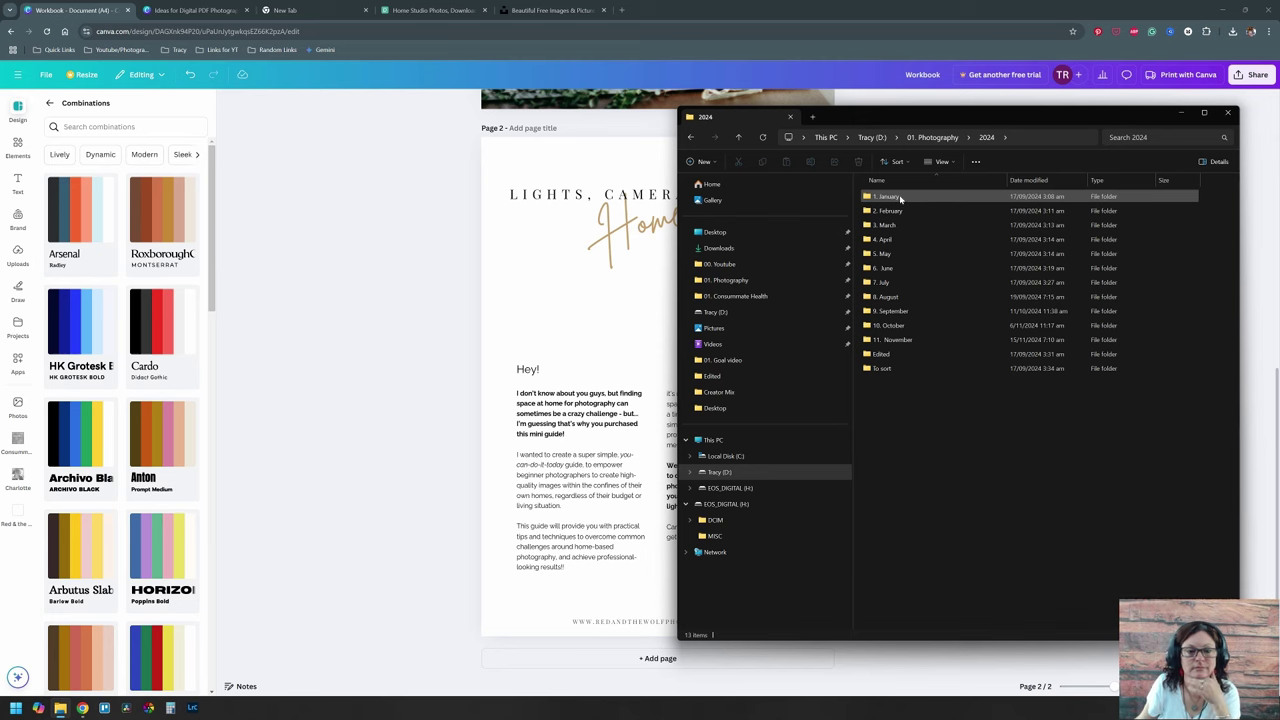
# Step: Look through the January, February and March 2024 folders for a photo that suits page 2
pyautogui.doubleClick(900, 197)
pyautogui.click(690, 137)
pyautogui.doubleClick(897, 212)
pyautogui.click(690, 137)
pyautogui.doubleClick(898, 226)
pyautogui.click(690, 137)
pyautogui.click(885, 241)
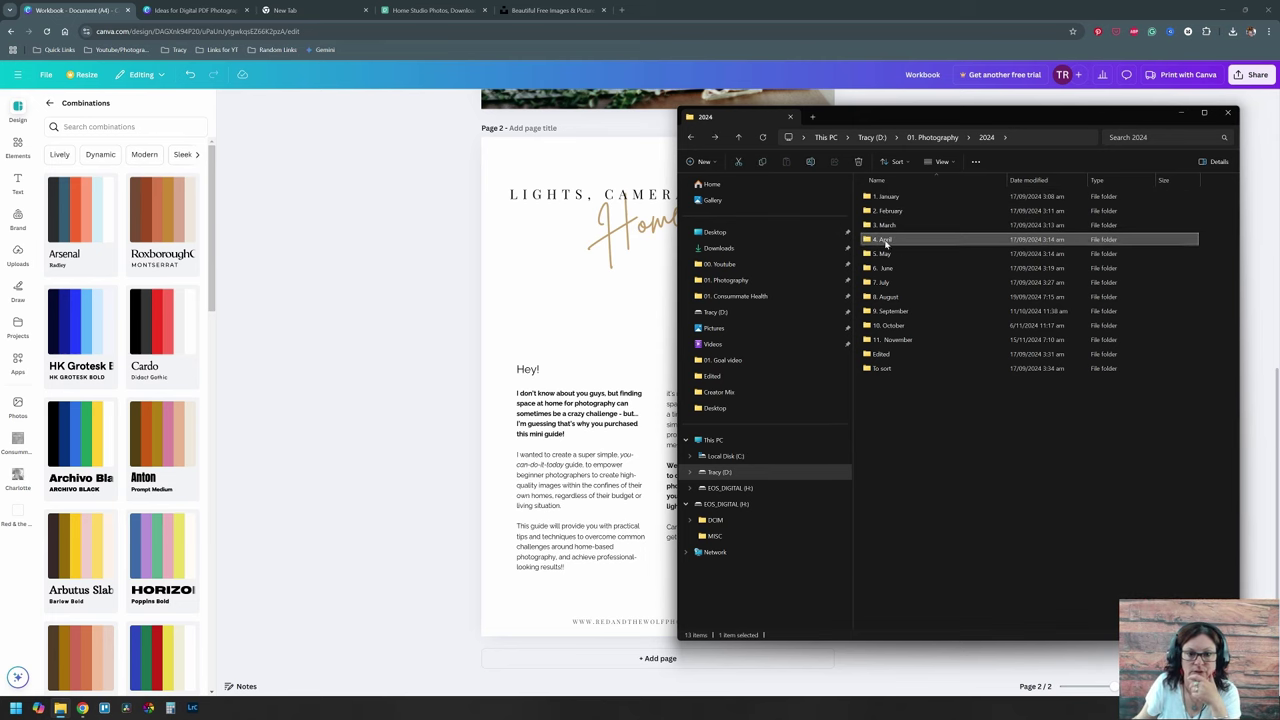
# Step: Place the overhead cake photo from June's "19 - Cake shots for Stock" folder on page 2 between the heading and the text columns
pyautogui.doubleClick(885, 268)
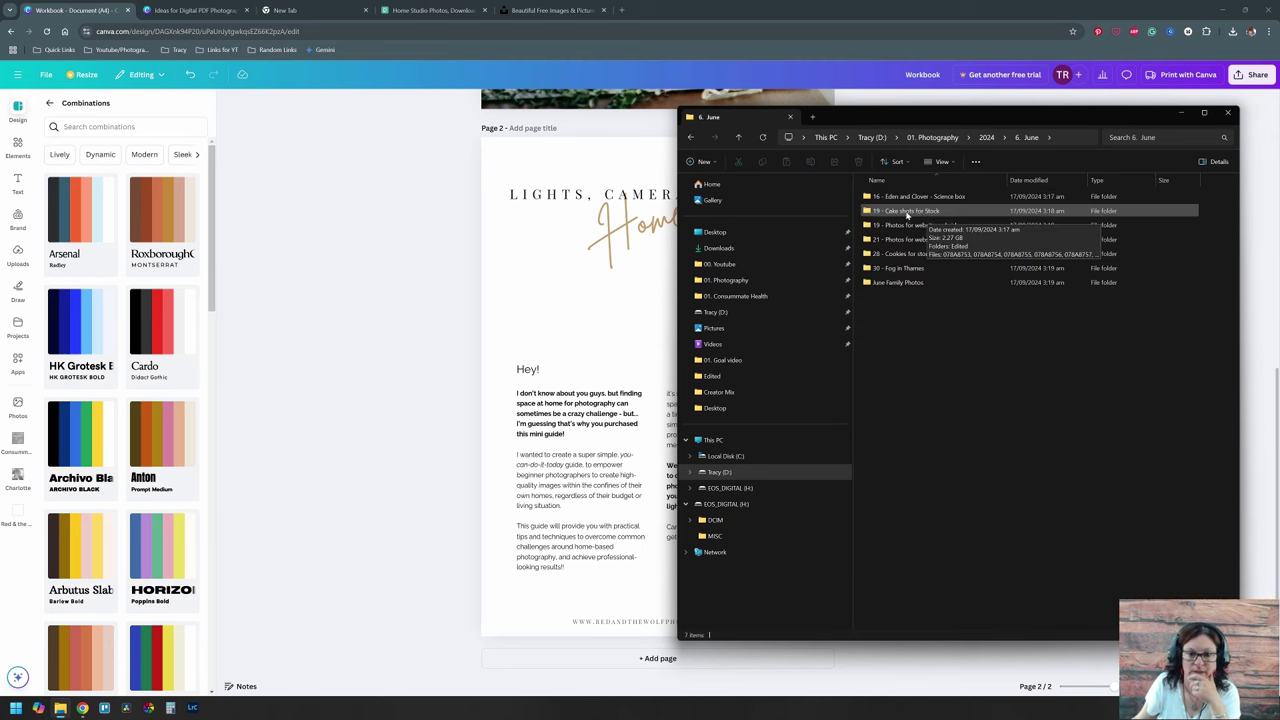
pyautogui.doubleClick(907, 215)
pyautogui.moveTo(1049, 214); pyautogui.dragTo(680, 245)
pyautogui.click(932, 342)
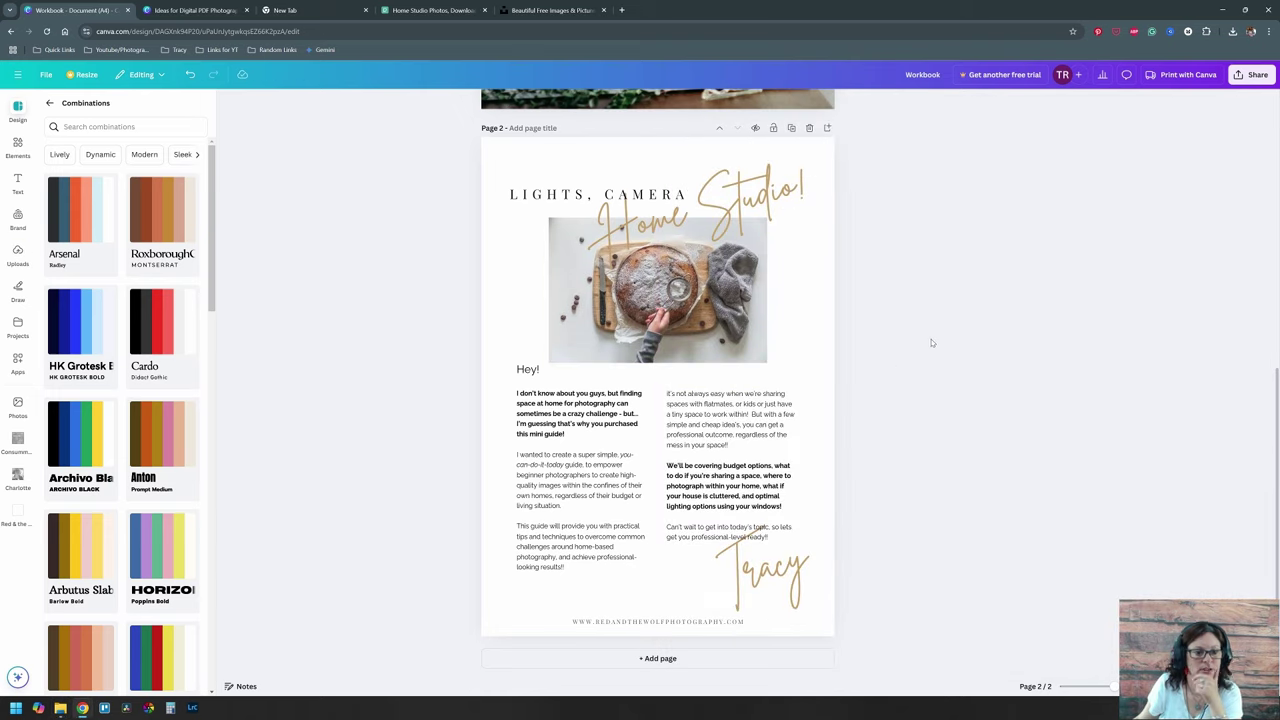
# Step: Delete the "Hey!" greeting above the left text column
pyautogui.tripleClick(536, 371)
pyautogui.press('Delete')
pyautogui.press('Delete')
pyautogui.press('Delete')
pyautogui.press('Escape')
# Step: Align the top edges of the two introduction text columns on page 2
pyautogui.moveTo(606, 414); pyautogui.dragTo(606, 441)
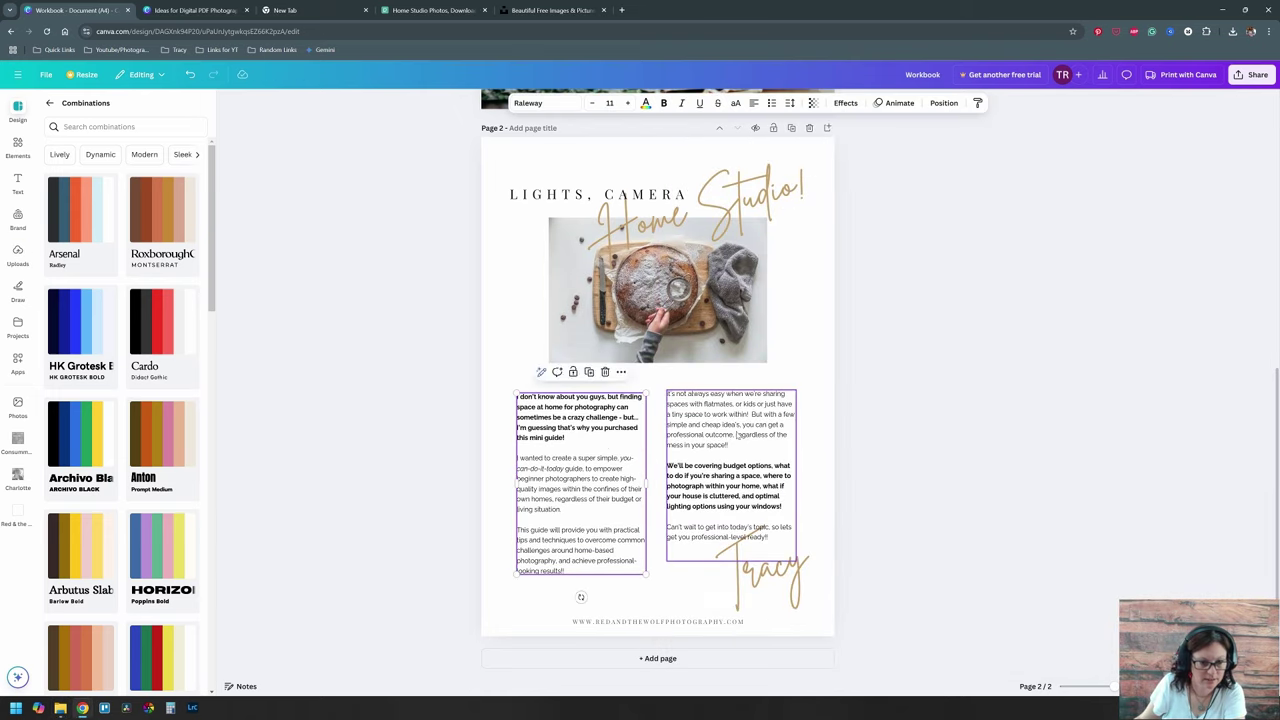
pyautogui.keyDown('shift'); pyautogui.click(737, 434); pyautogui.keyUp('shift')
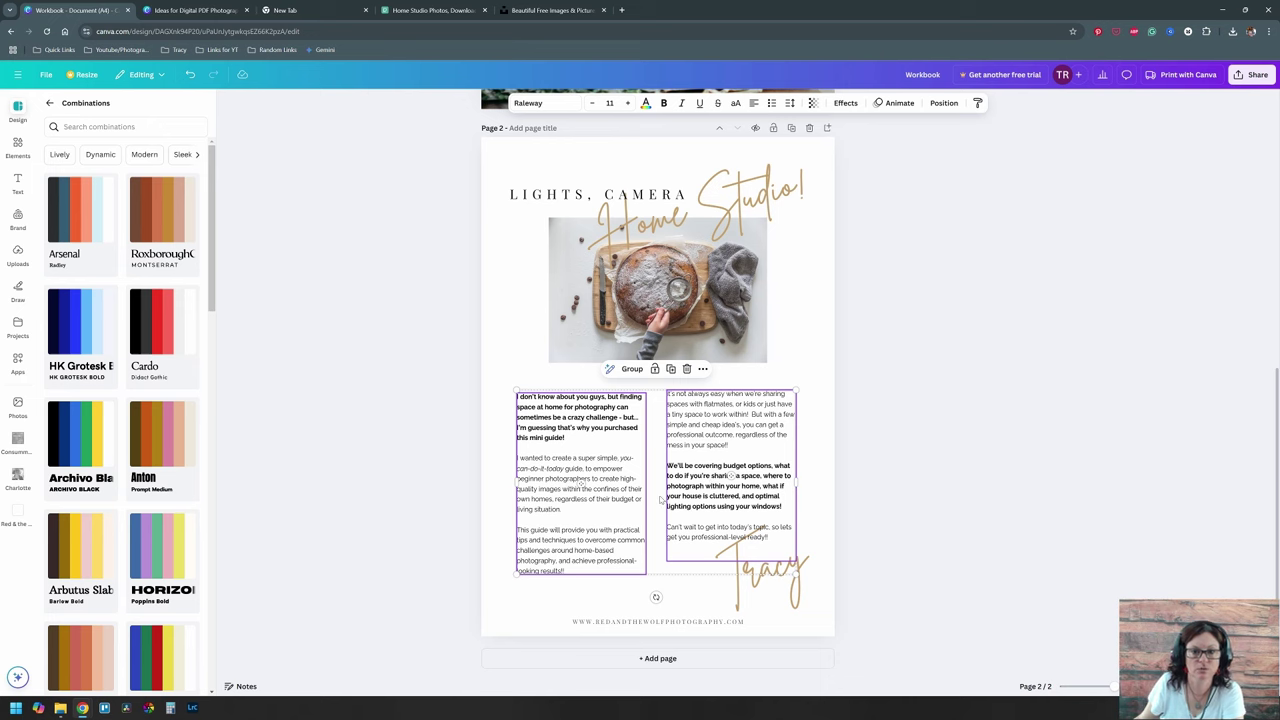
pyautogui.click(944, 104)
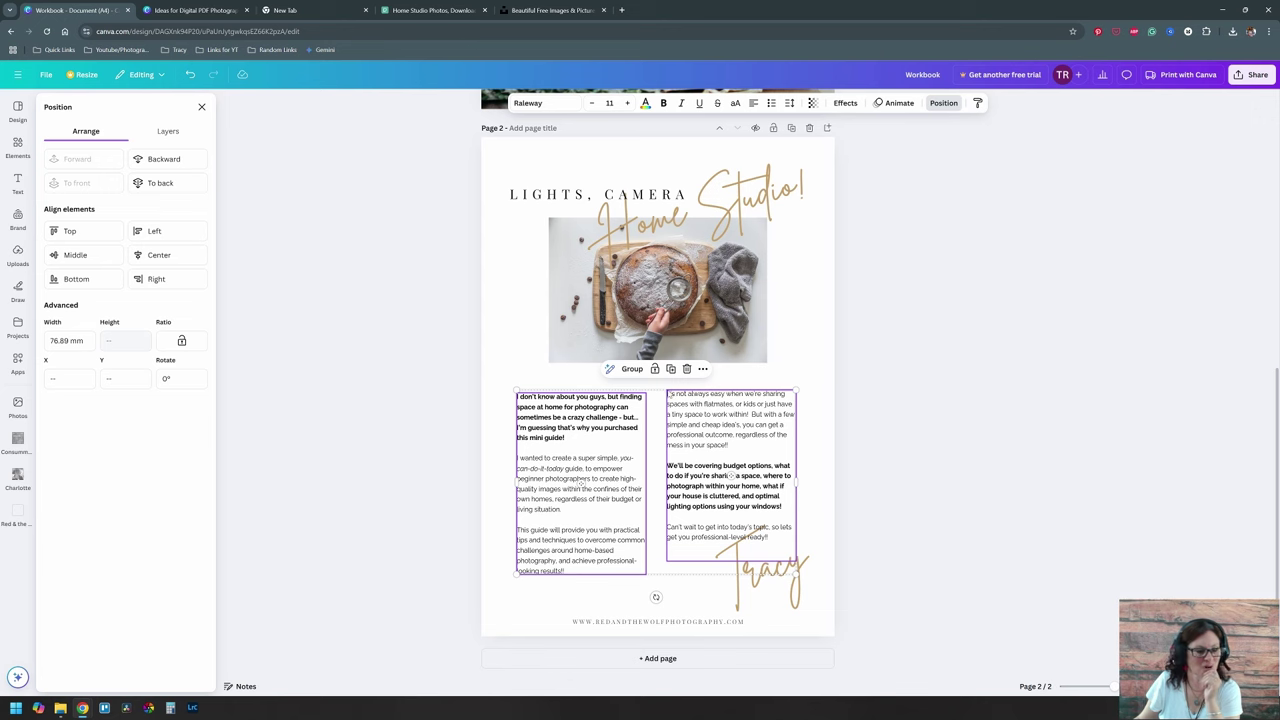
pyautogui.click(55, 230)
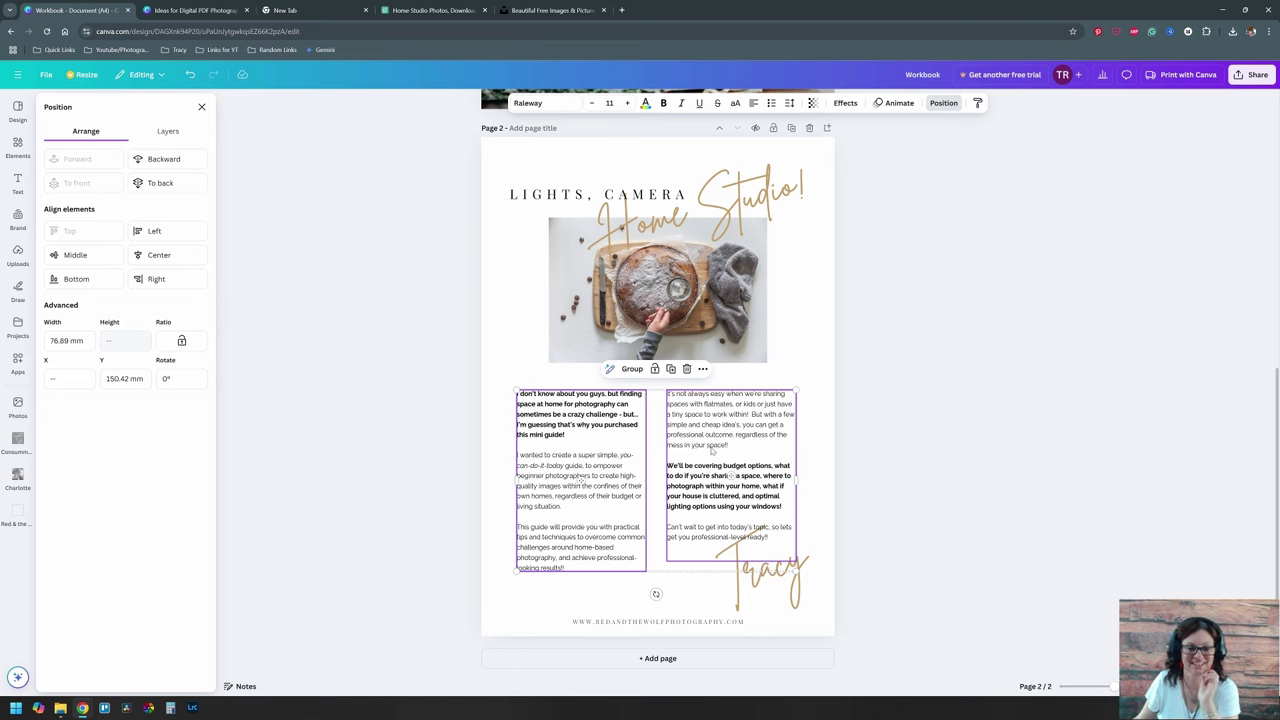
pyautogui.moveTo(845, 428); pyautogui.dragTo(640, 505)
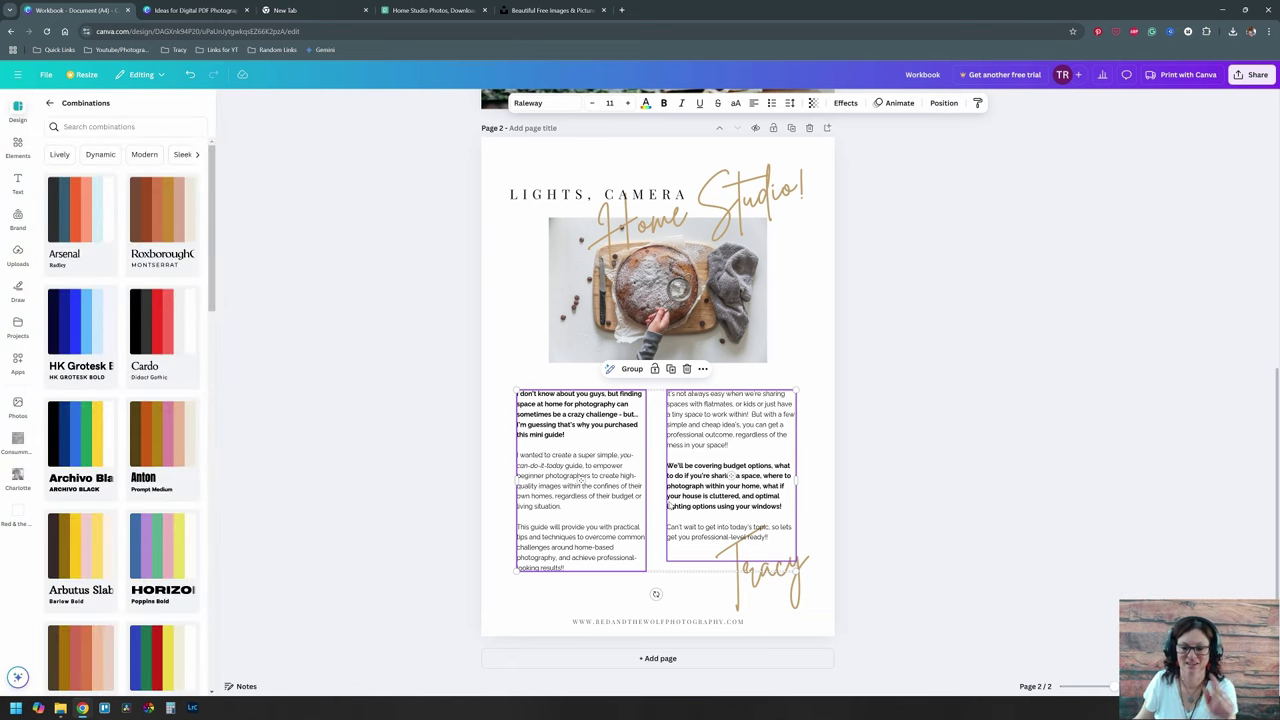
pyautogui.click(891, 388)
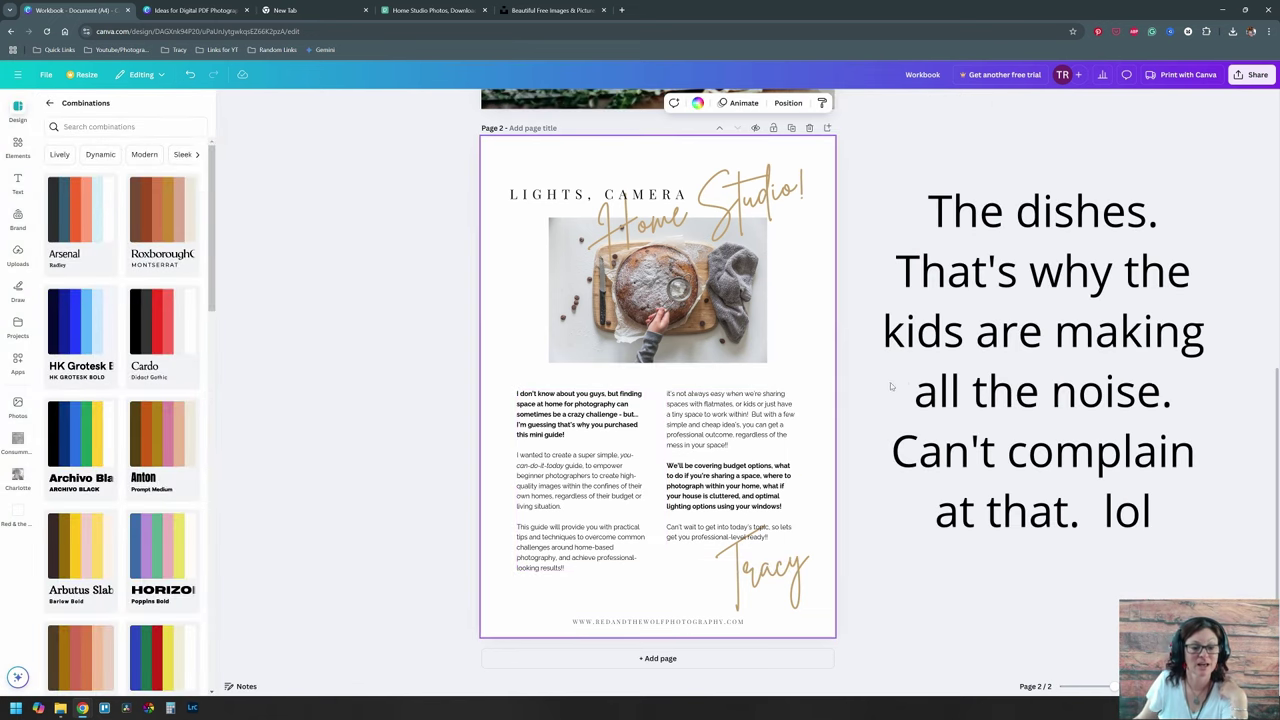
pyautogui.click(908, 388)
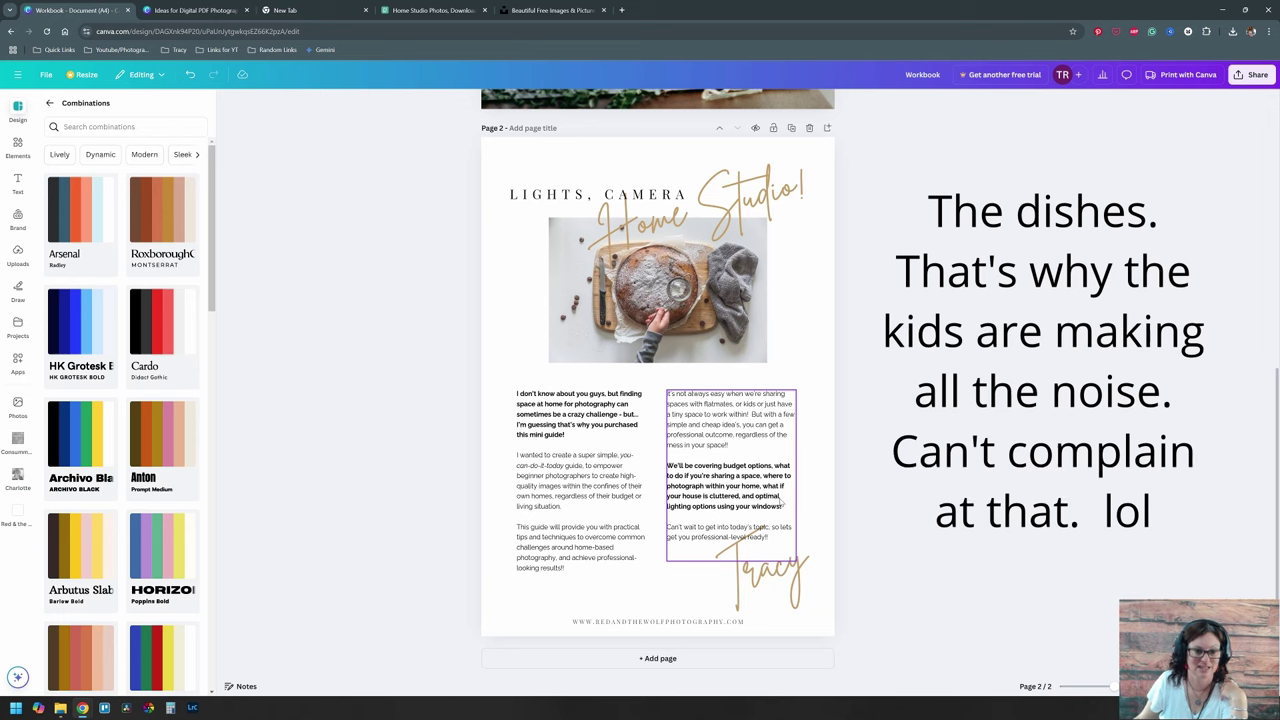
# Step: Place a copy of the gold script signature above the left text column, overlapping the photo's lower corner
pyautogui.click(763, 588)
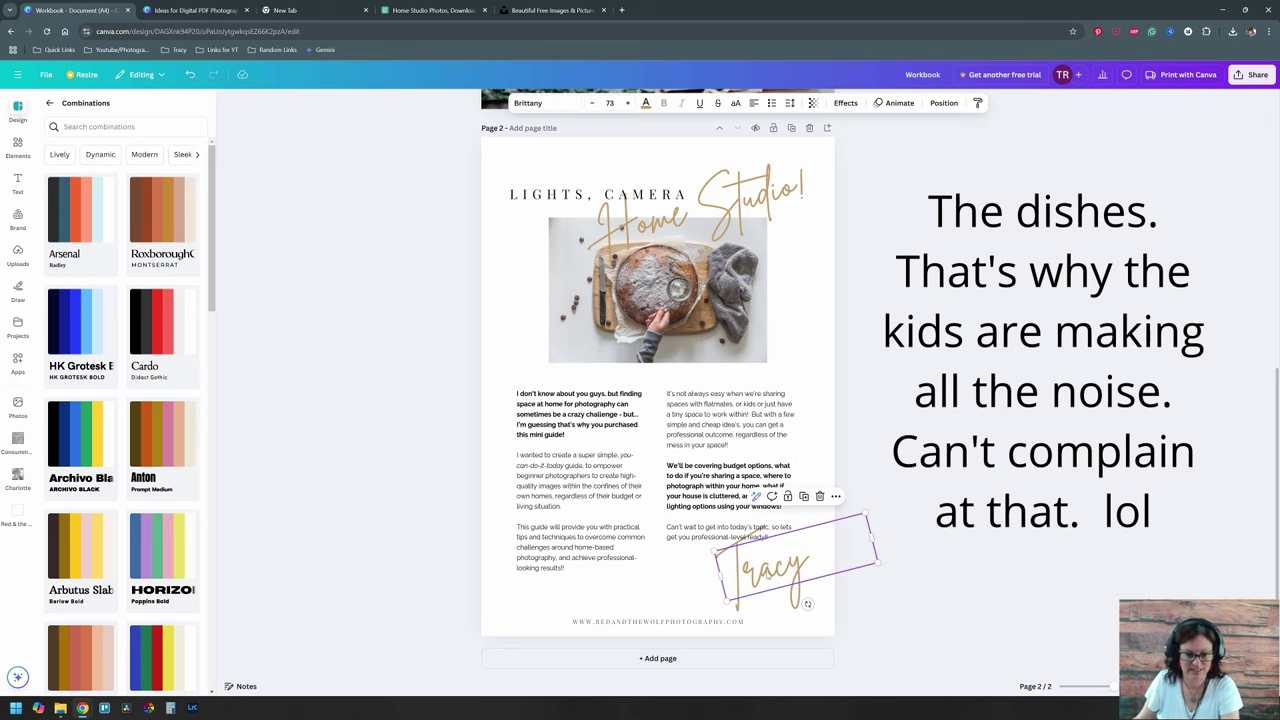
pyautogui.moveTo(768, 575); pyautogui.dragTo(563, 374)
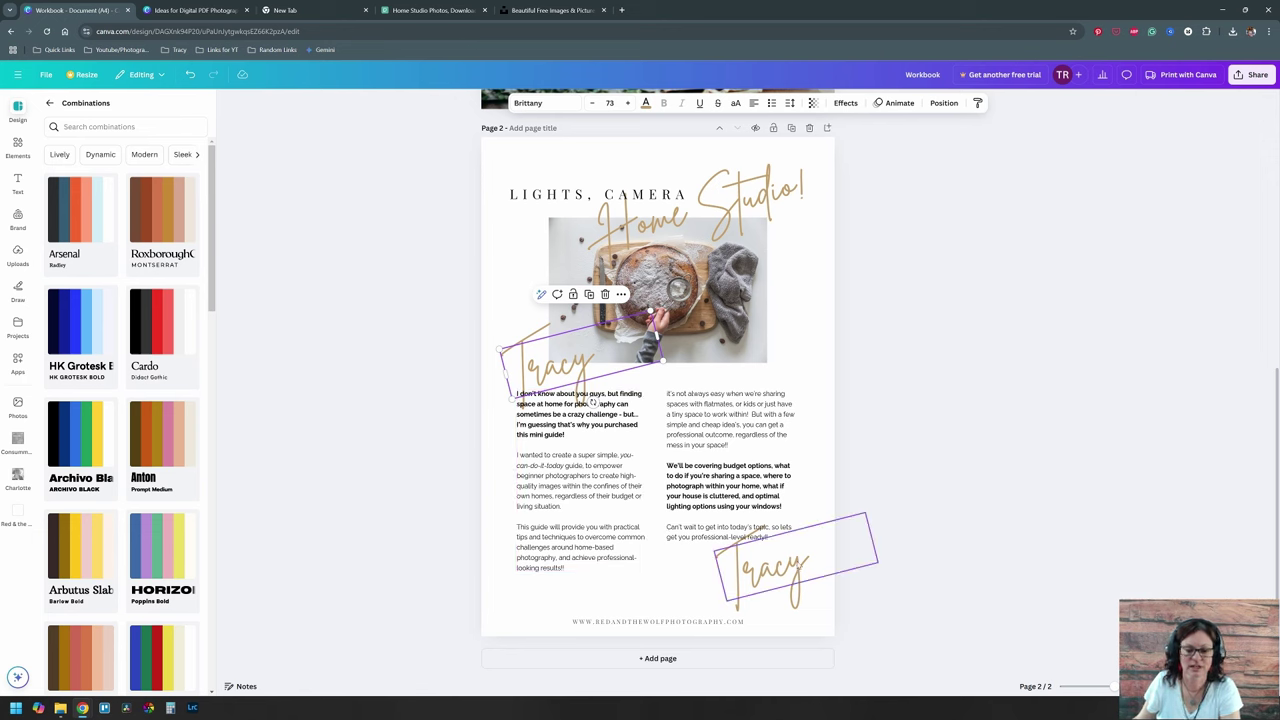
pyautogui.click(727, 577)
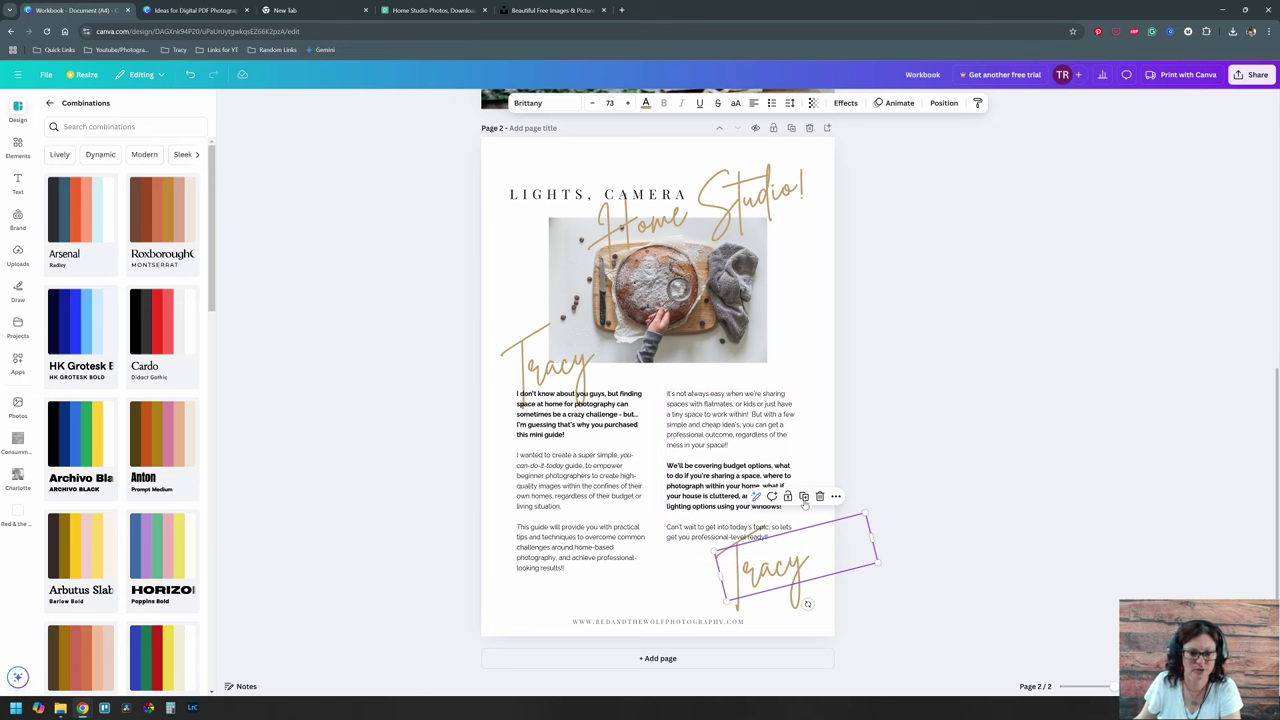
pyautogui.click(803, 499)
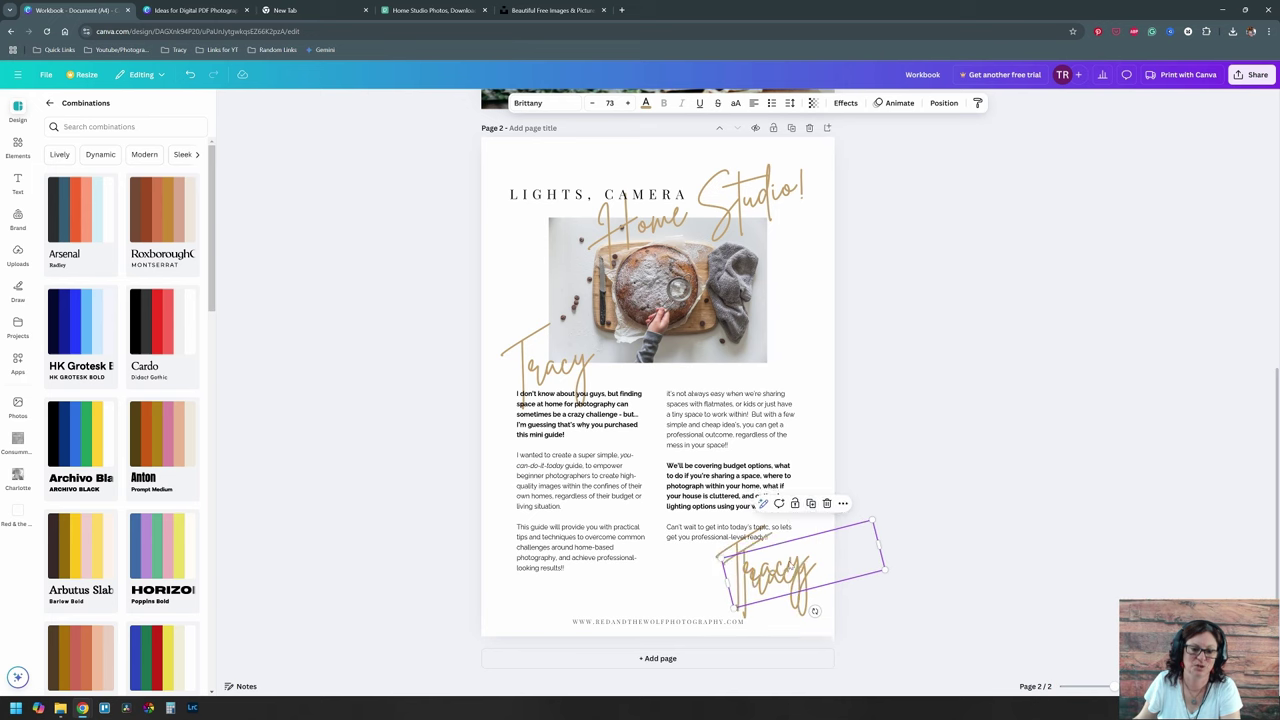
pyautogui.moveTo(792, 568); pyautogui.dragTo(647, 531)
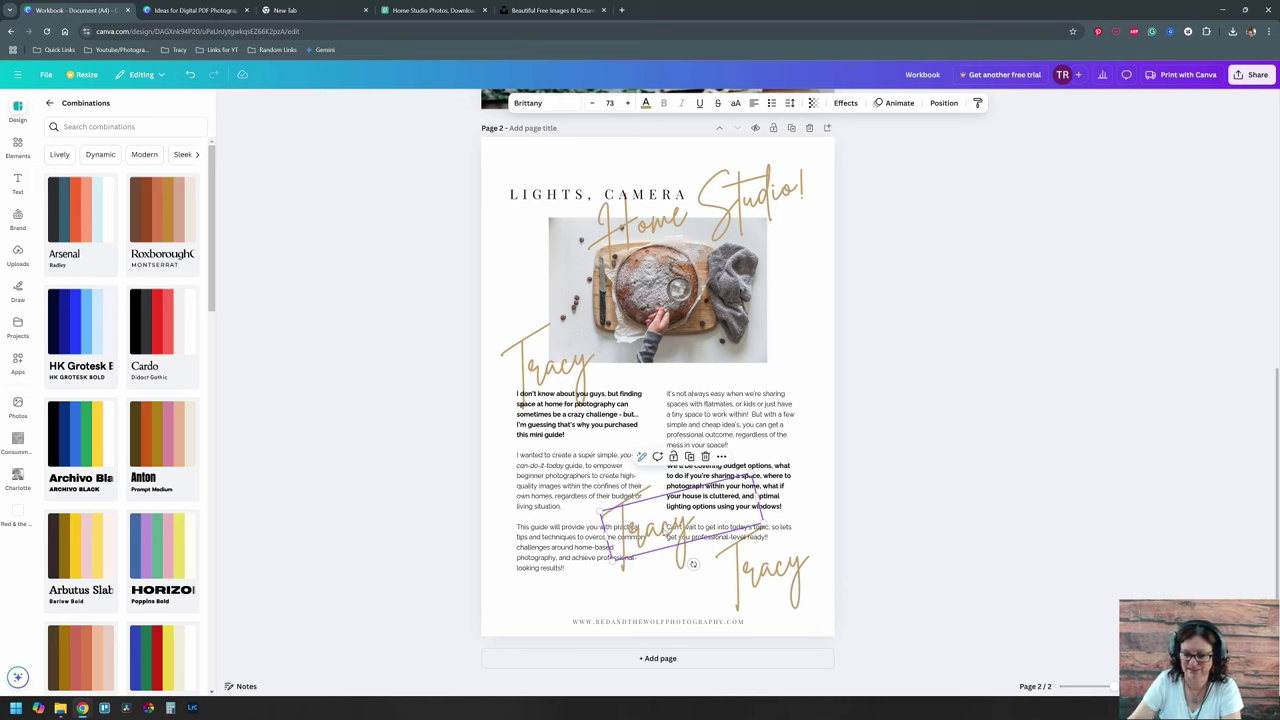
pyautogui.press('Delete')
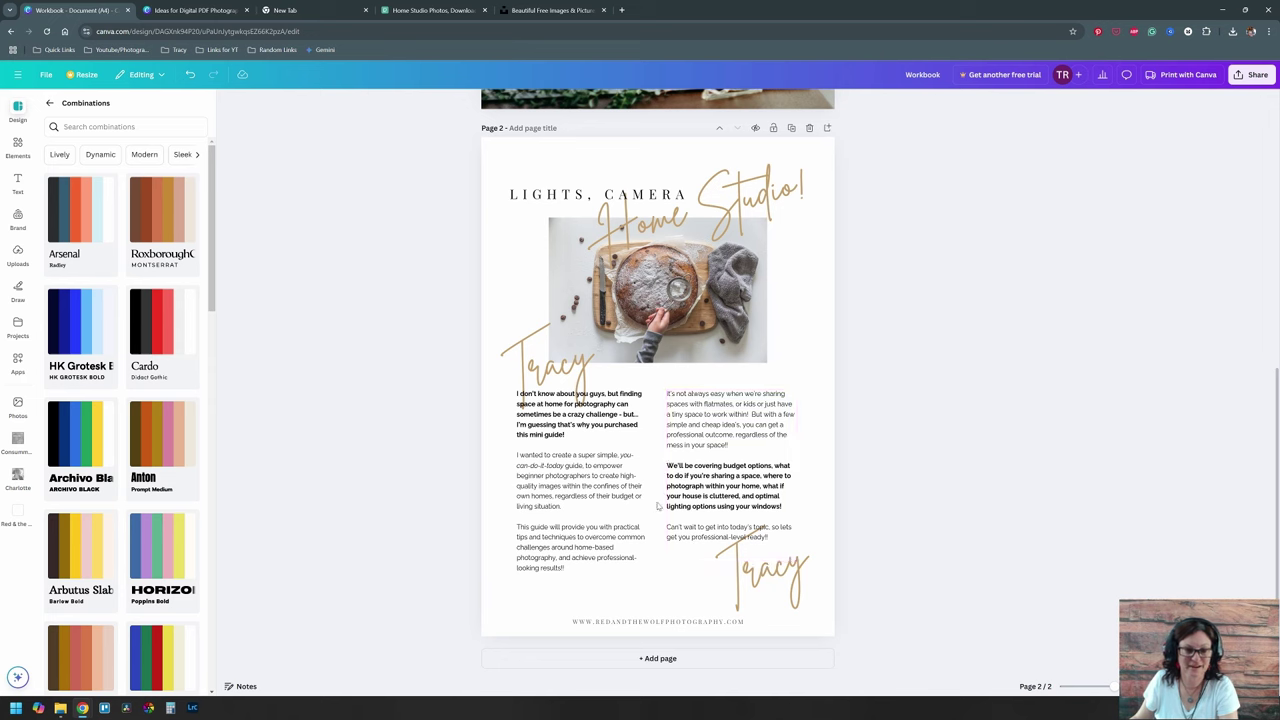
pyautogui.click(768, 584)
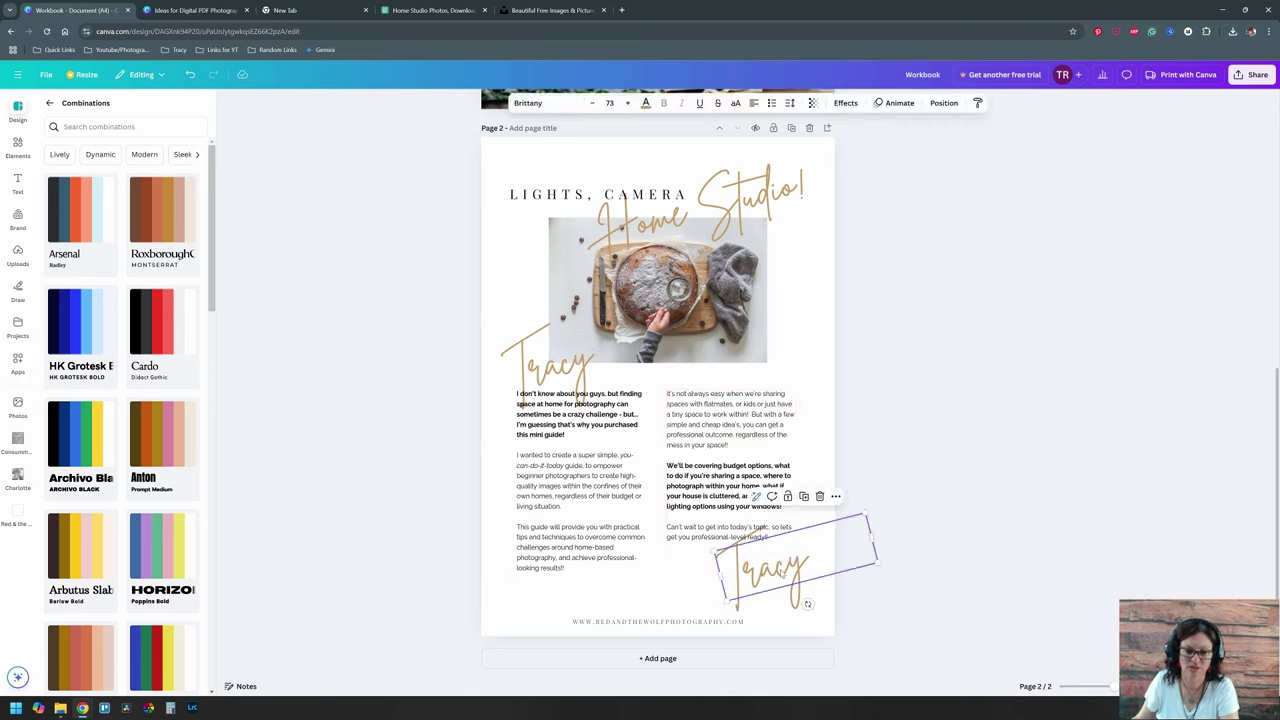
pyautogui.moveTo(781, 575); pyautogui.dragTo(626, 482)
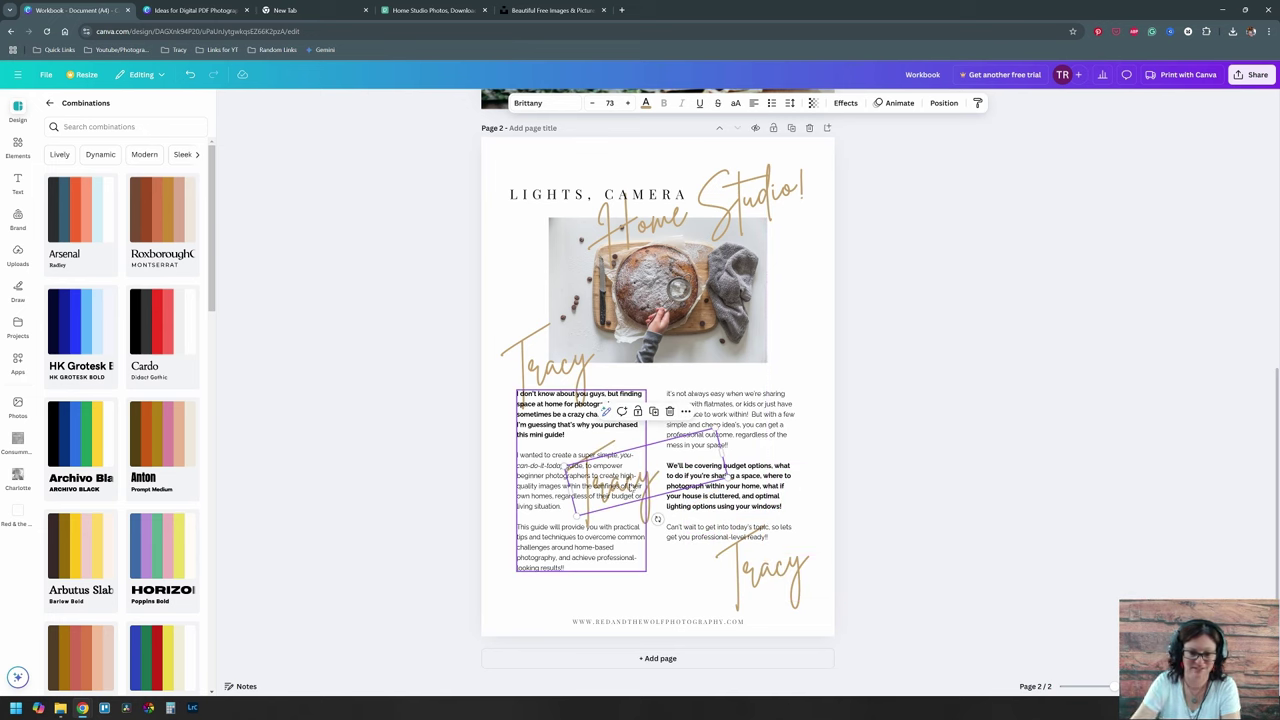
pyautogui.doubleClick(655, 455)
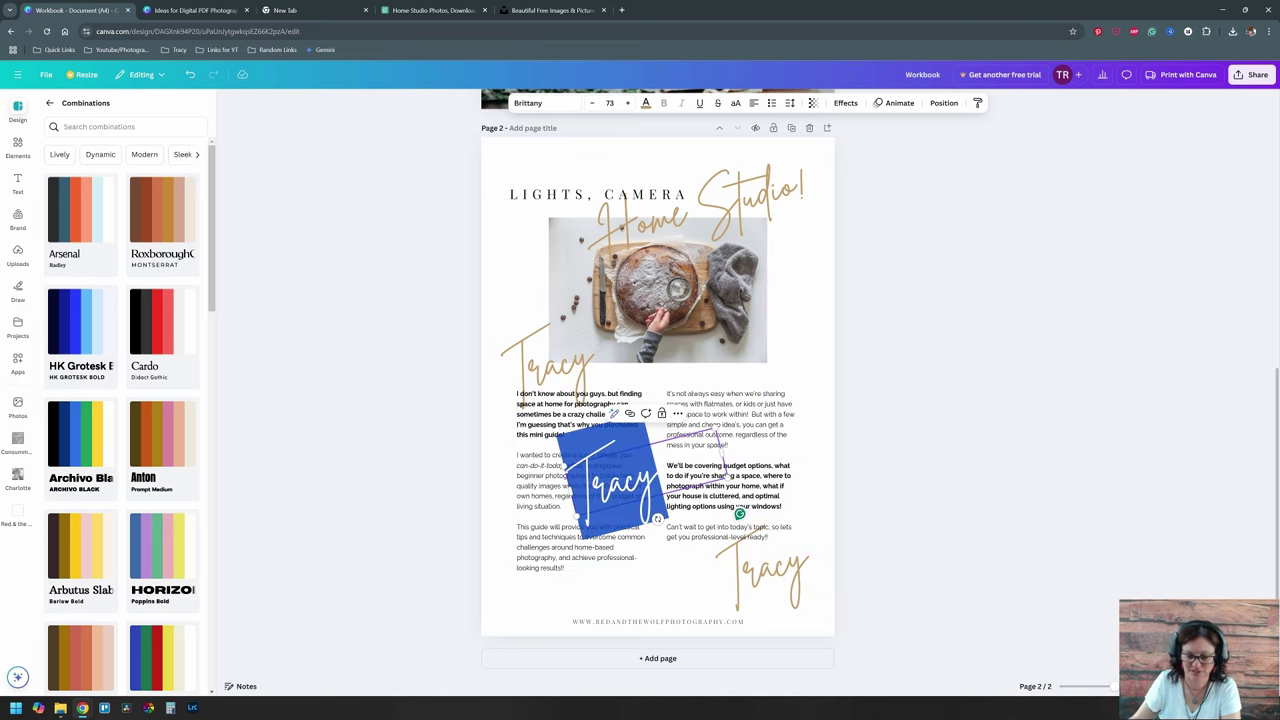
pyautogui.press('BackSpace')
pyautogui.click(970, 549)
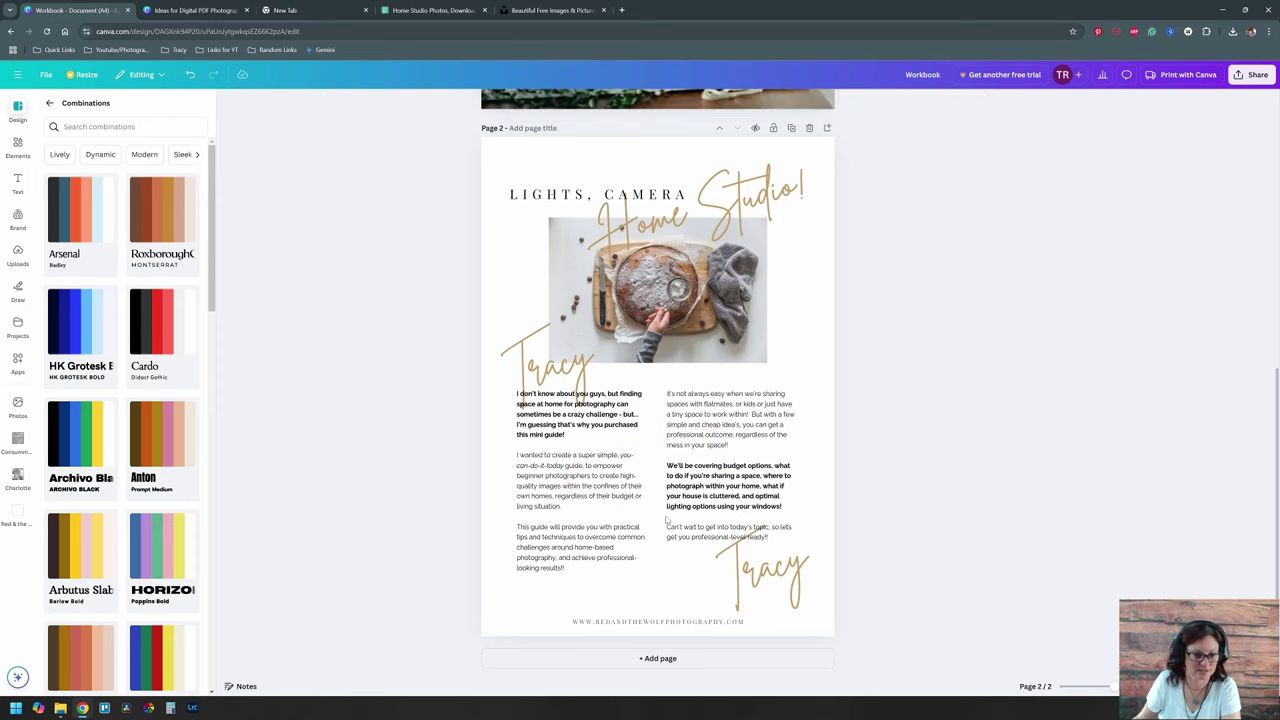
pyautogui.click(650, 455)
pyautogui.moveTo(650, 455); pyautogui.dragTo(660, 583)
# Step: Replace the text of the copied signature above the left column with "Hey!"
pyautogui.doubleClick(550, 365)
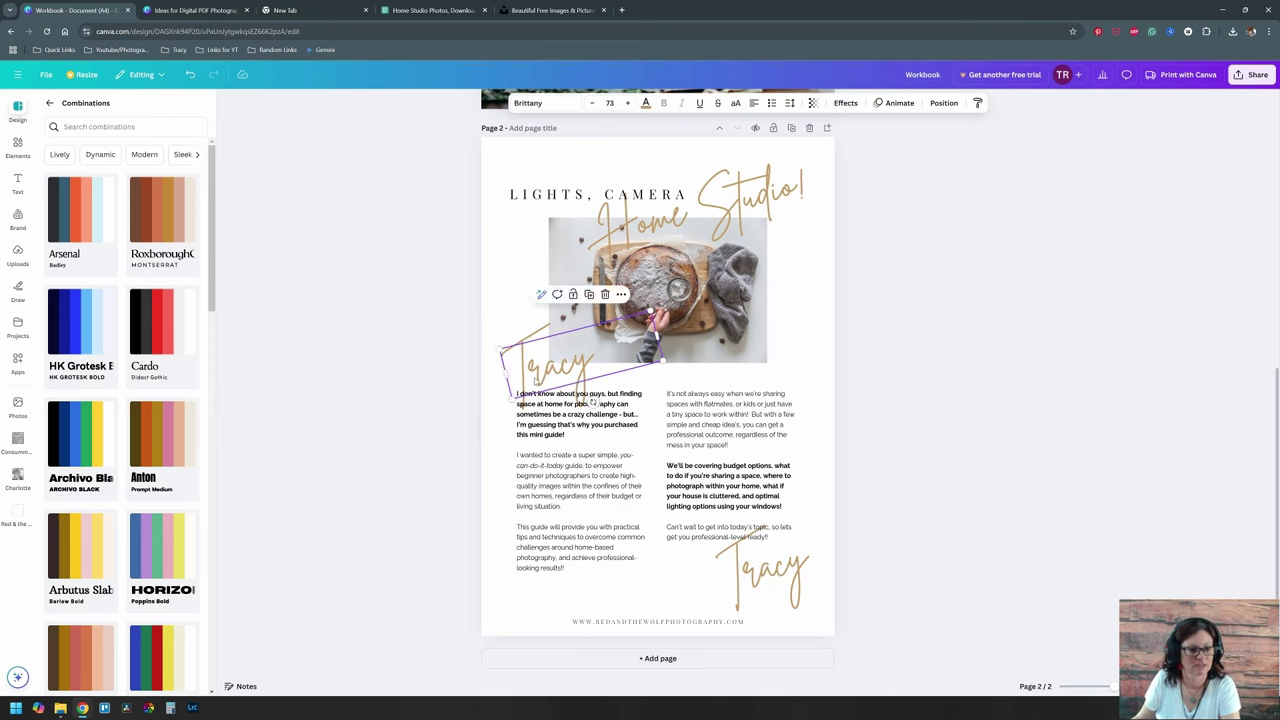
pyautogui.write('Welc')
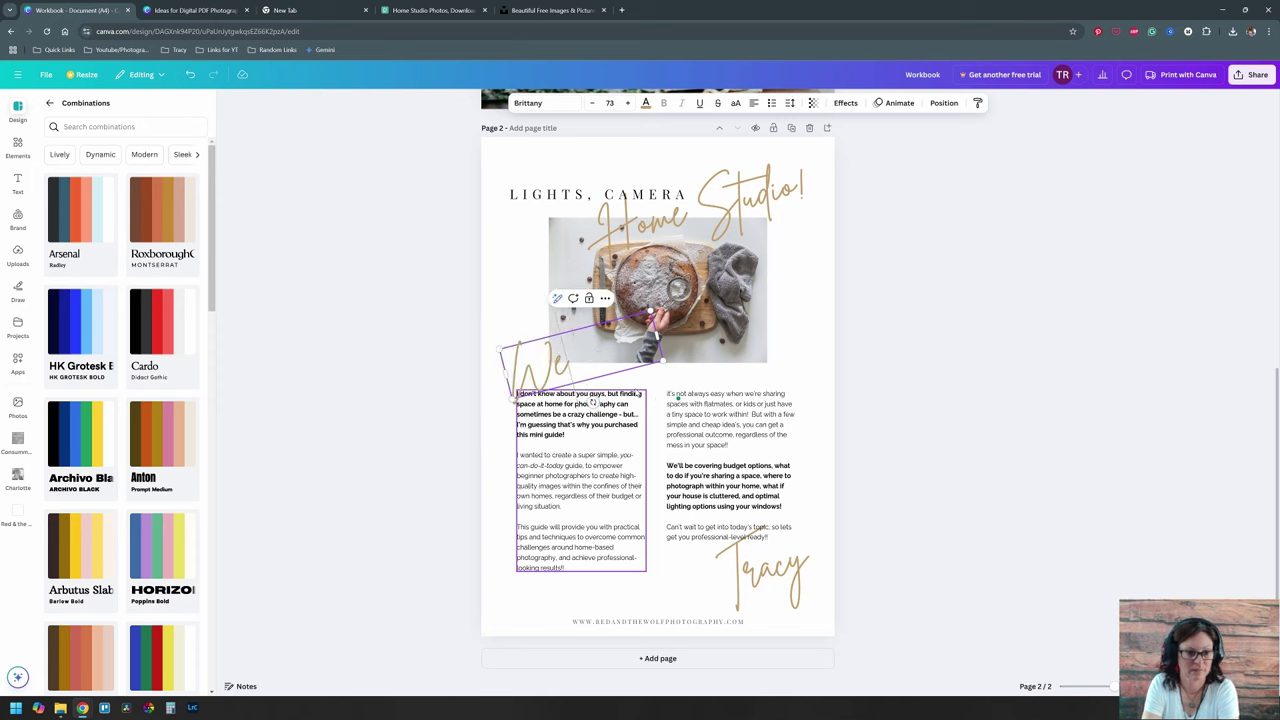
pyautogui.press('BackSpace')
pyautogui.press('BackSpace')
pyautogui.press('BackSpace')
pyautogui.press('BackSpace')
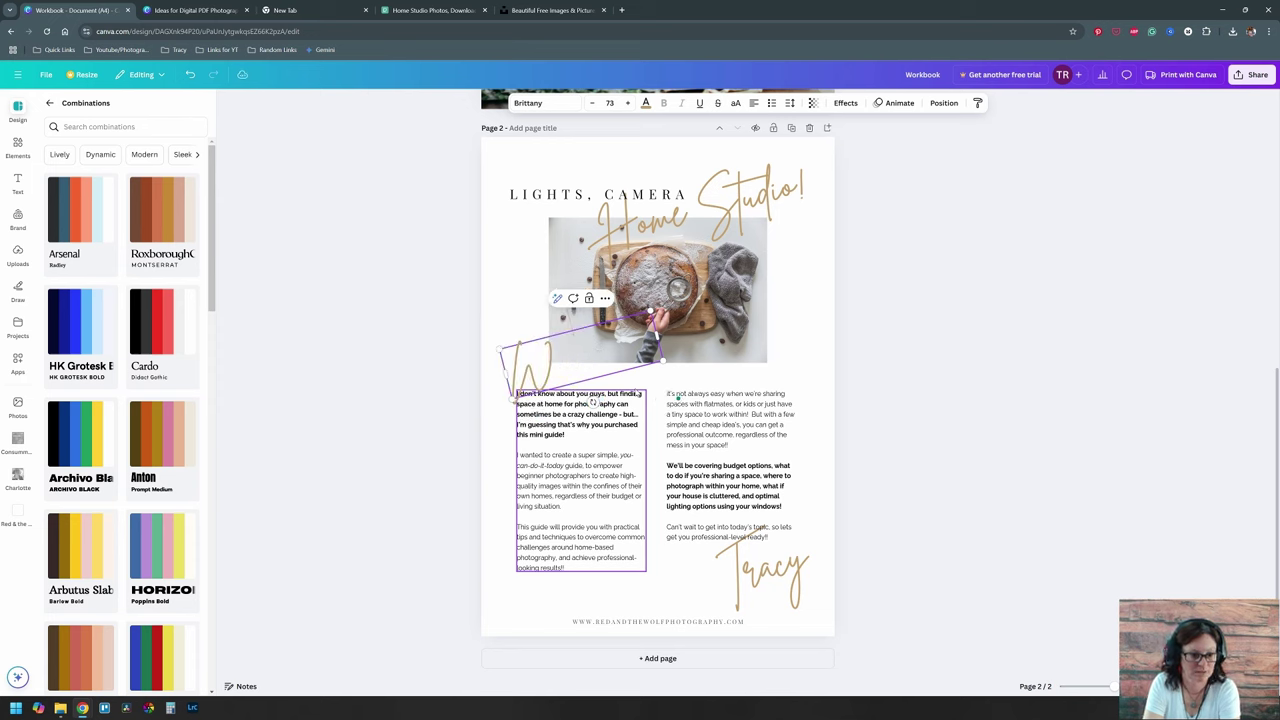
pyautogui.write('Hey!')
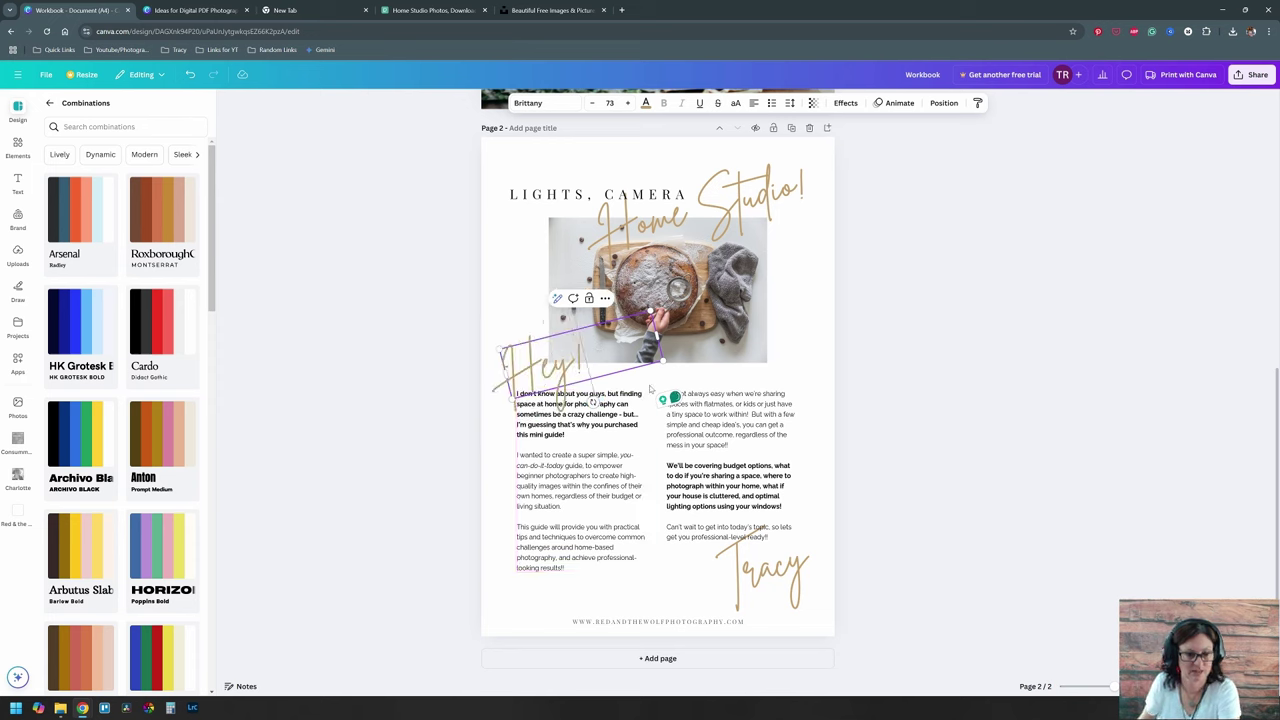
pyautogui.click(1165, 378)
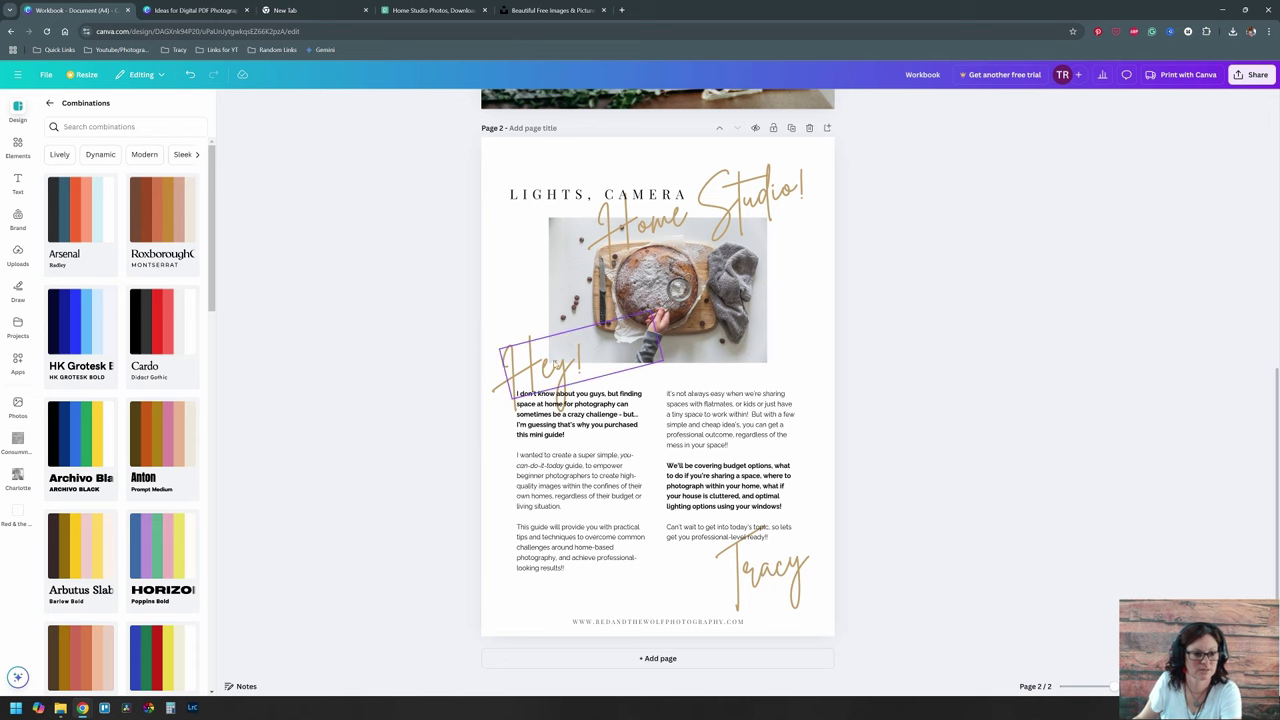
# Step: Rotate the script "Hey!" text box to horizontal and nudge it into place just above the left text column
pyautogui.click(556, 364)
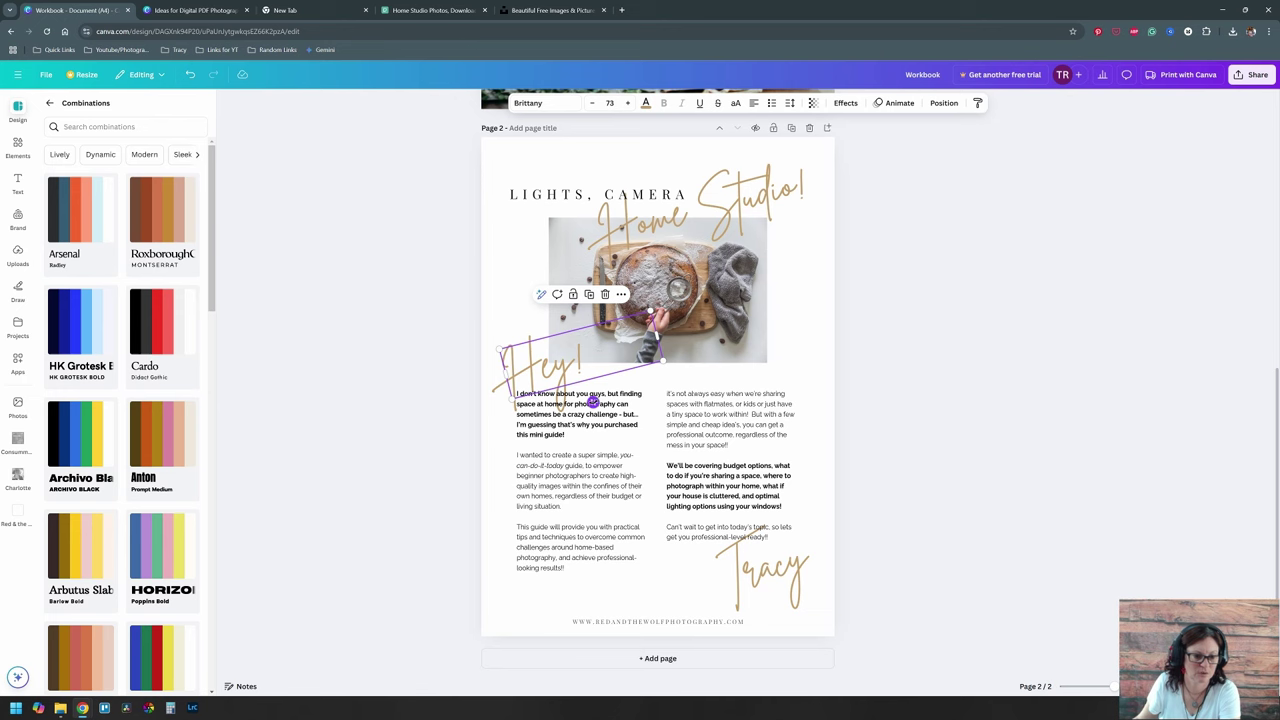
pyautogui.moveTo(593, 403)
pyautogui.mouseDown()
pyautogui.moveTo(603, 433)
pyautogui.moveTo(620, 430)
pyautogui.moveTo(585, 406)
pyautogui.moveTo(561, 408)
pyautogui.moveTo(581, 415)
pyautogui.mouseUp()
pyautogui.click(940, 411)
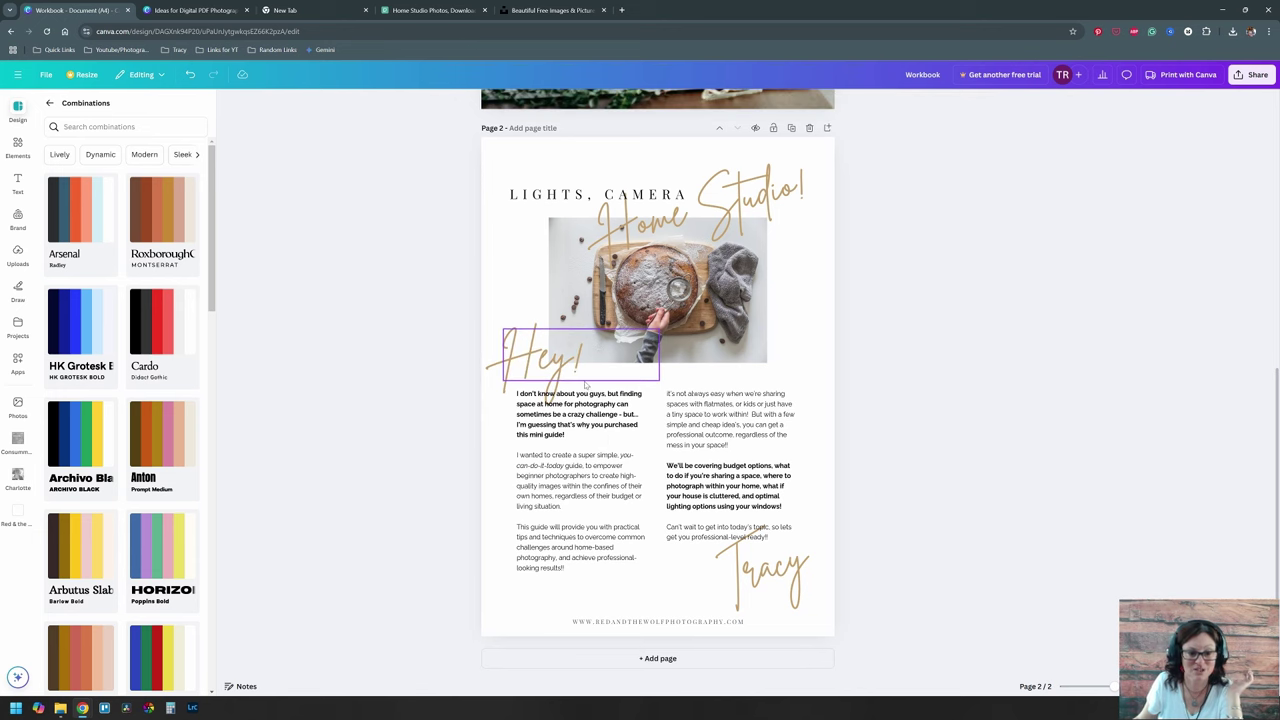
pyautogui.moveTo(568, 367); pyautogui.dragTo(568, 371)
pyautogui.click(918, 516)
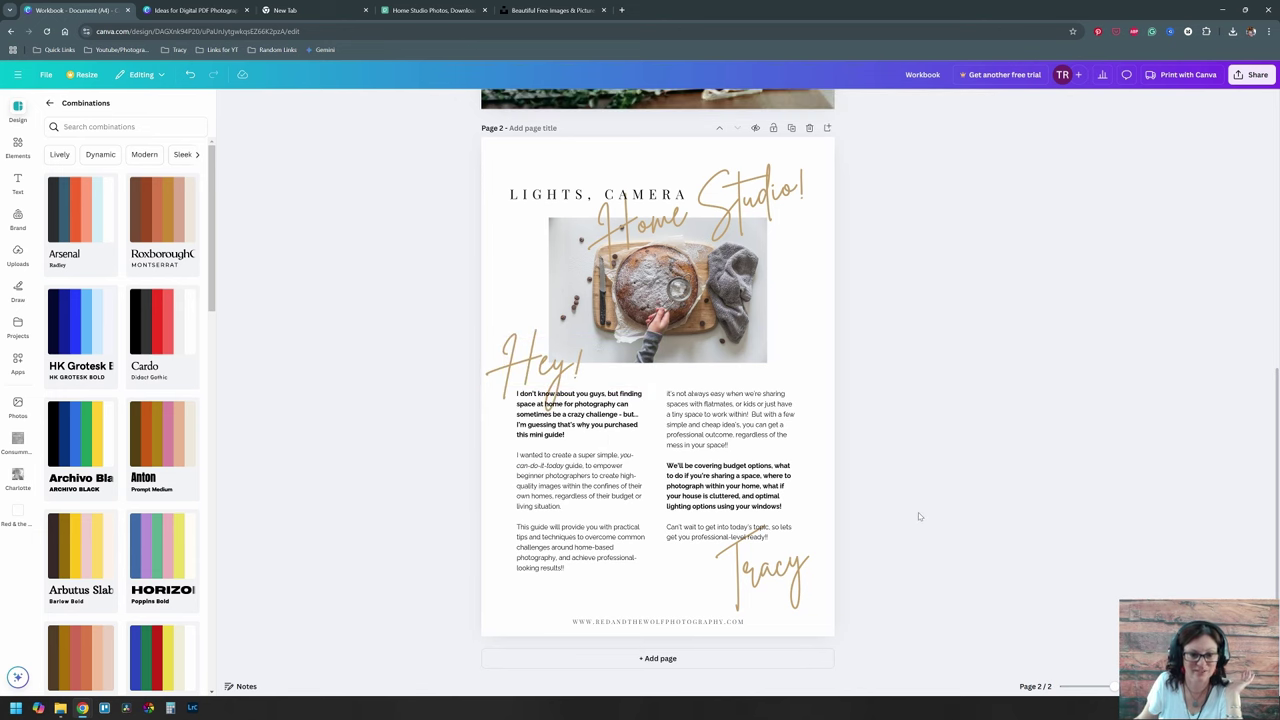
pyautogui.click(780, 575)
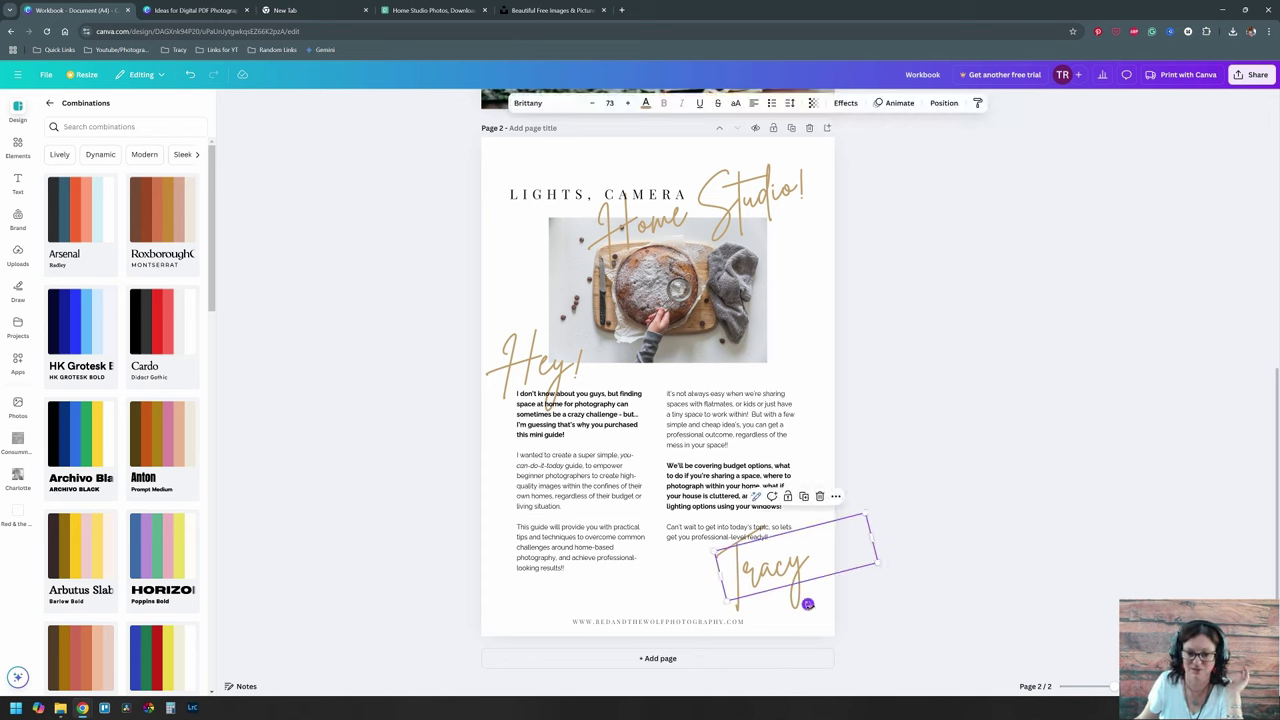
pyautogui.click(713, 557)
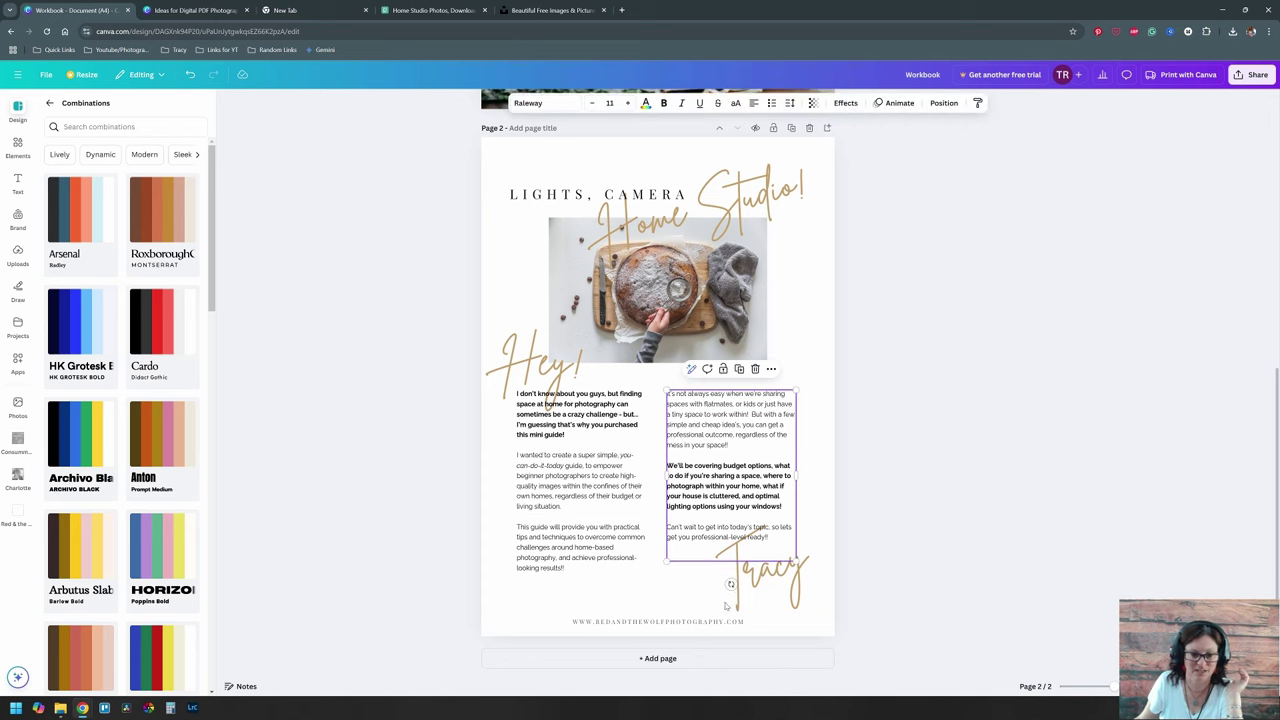
pyautogui.click(706, 293)
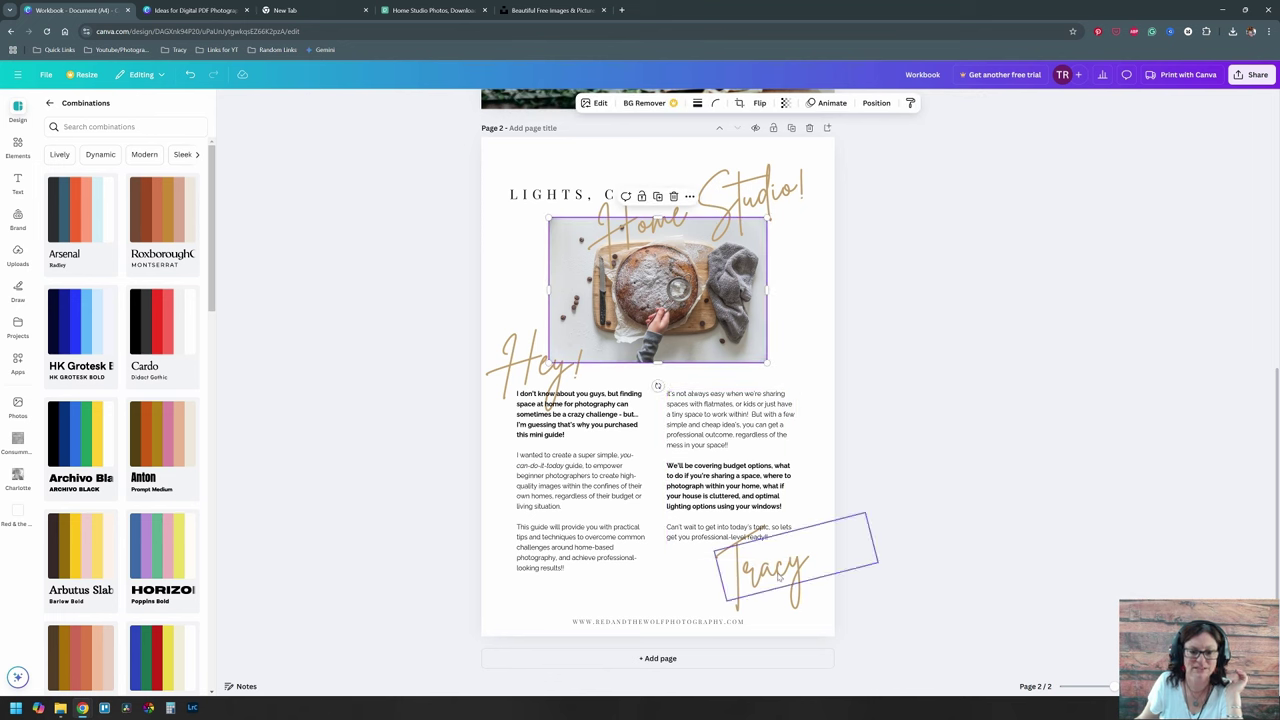
pyautogui.click(745, 530)
pyautogui.moveTo(731, 583); pyautogui.dragTo(731, 617)
pyautogui.click(894, 557)
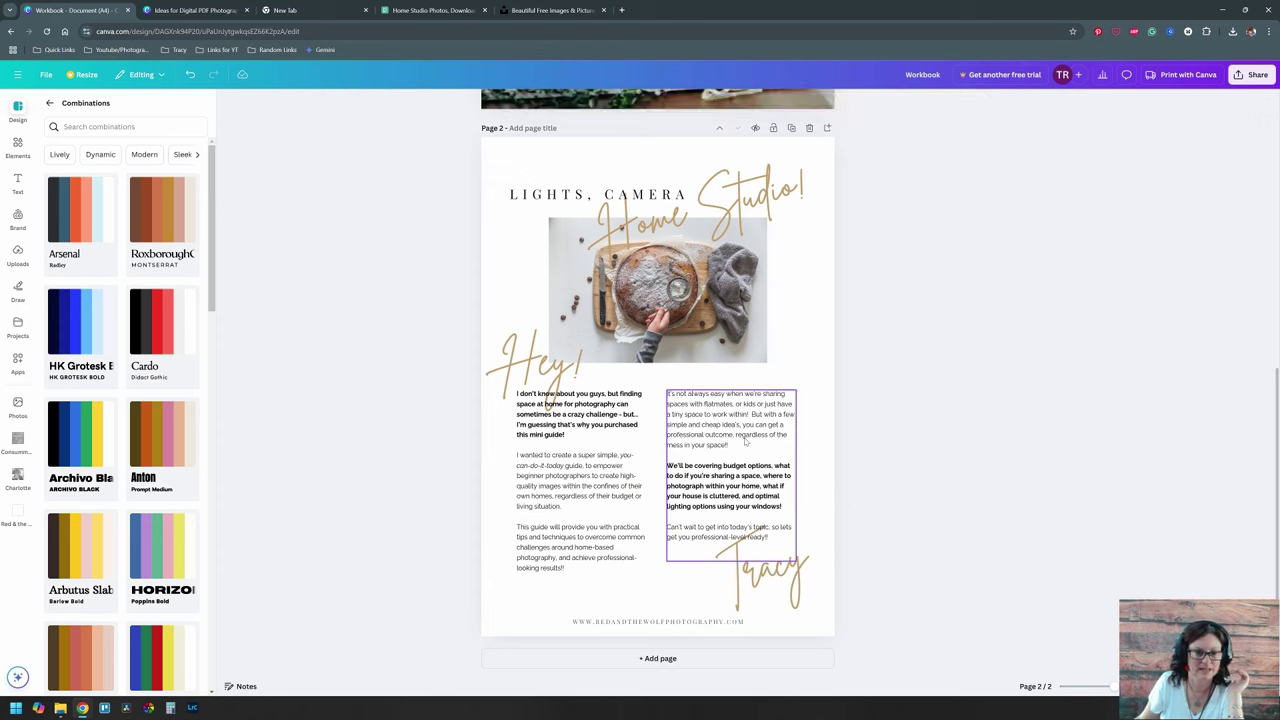
# Step: Nudge the right text column slightly outward to line up with the page margin, keeping its top level with the left column
pyautogui.moveTo(728, 444)
pyautogui.mouseDown()
pyautogui.moveTo(693, 452)
pyautogui.moveTo(730, 459)
pyautogui.moveTo(751, 445)
pyautogui.moveTo(730, 446)
pyautogui.mouseUp()
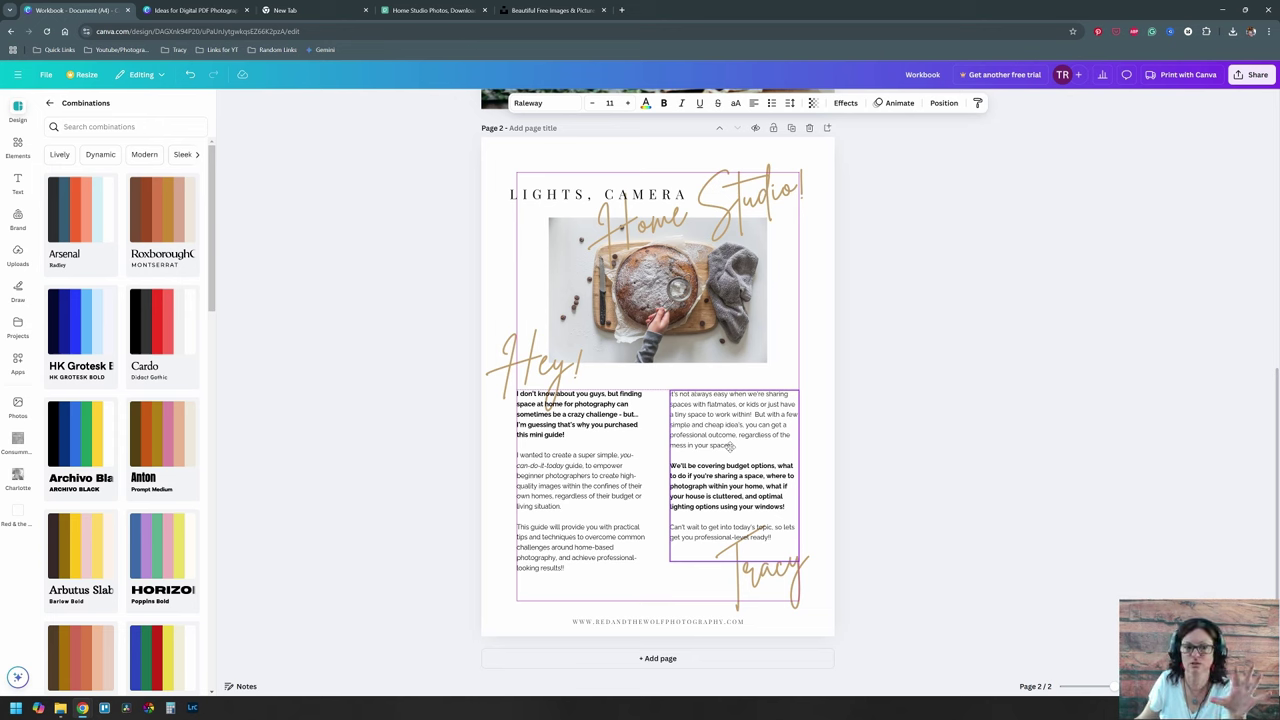
pyautogui.click(856, 464)
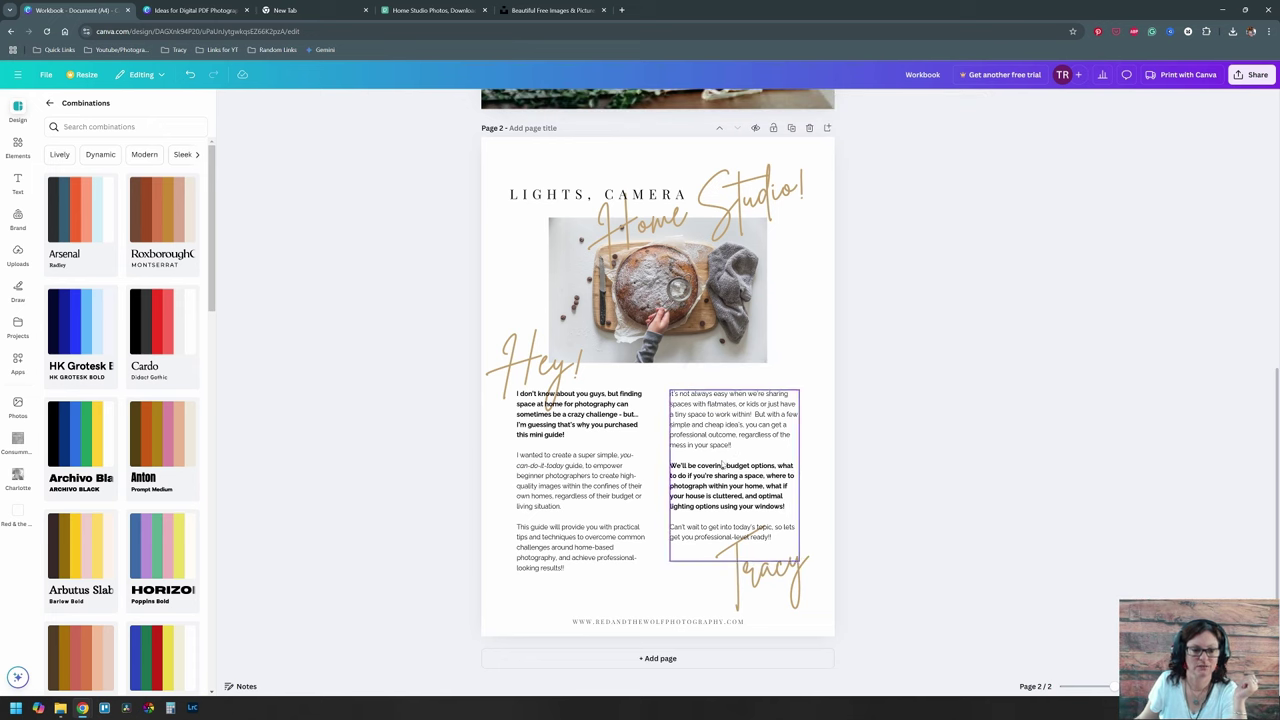
# Step: Reposition the cake photo so it is centred horizontally on the page and evenly spaced between the heading and the text columns
pyautogui.moveTo(685, 314)
pyautogui.mouseDown()
pyautogui.moveTo(710, 312)
pyautogui.moveTo(638, 316)
pyautogui.moveTo(686, 316)
pyautogui.mouseUp()
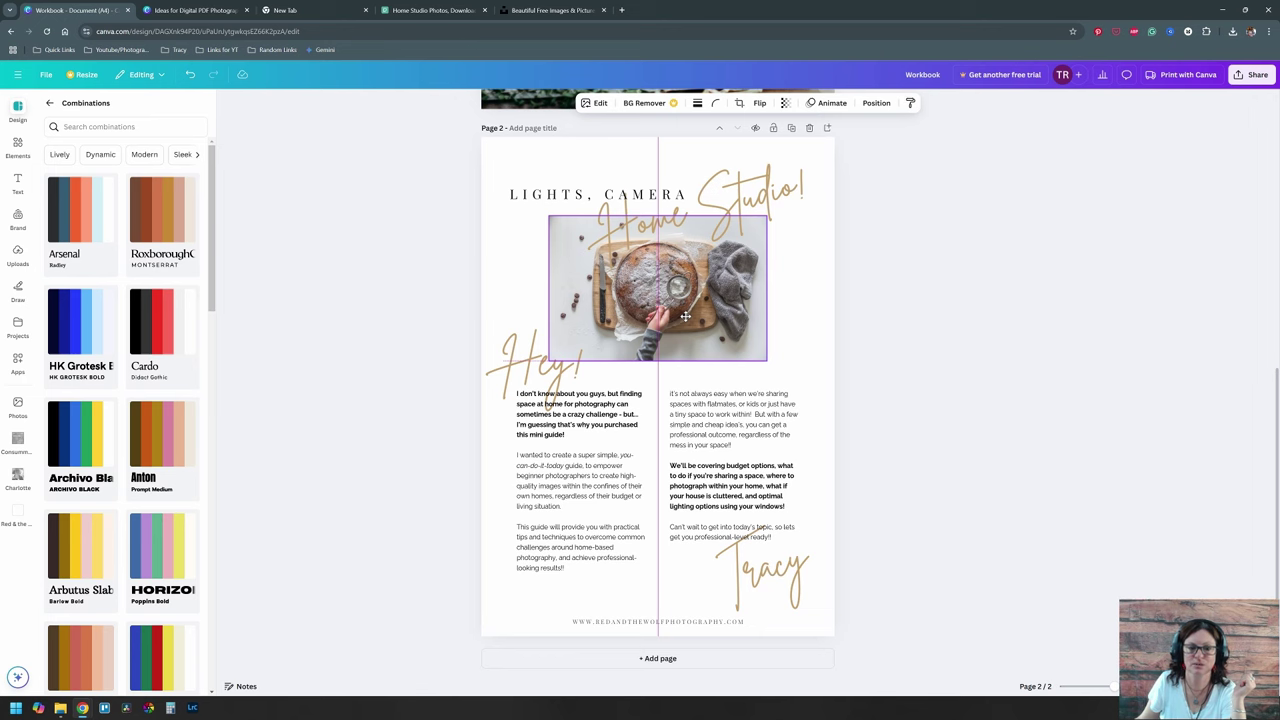
pyautogui.moveTo(686, 316); pyautogui.dragTo(686, 316)
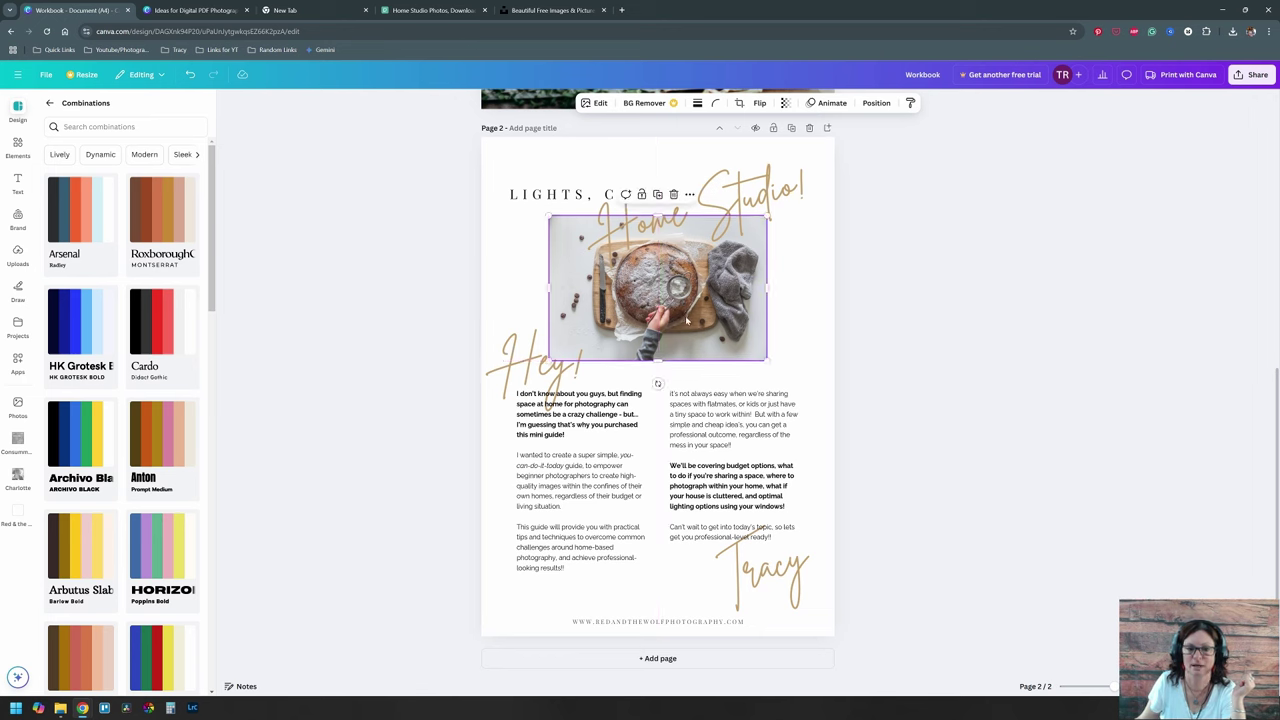
pyautogui.click(940, 384)
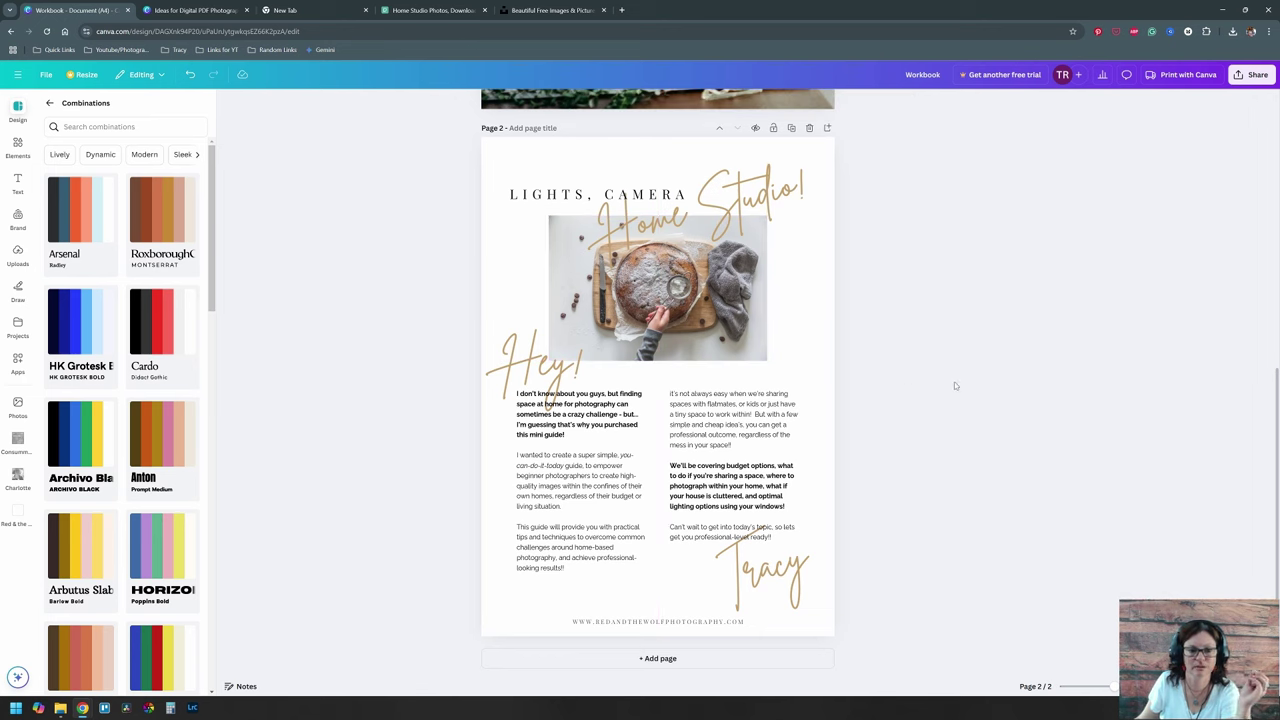
pyautogui.click(683, 323)
pyautogui.moveTo(683, 323); pyautogui.dragTo(680, 326)
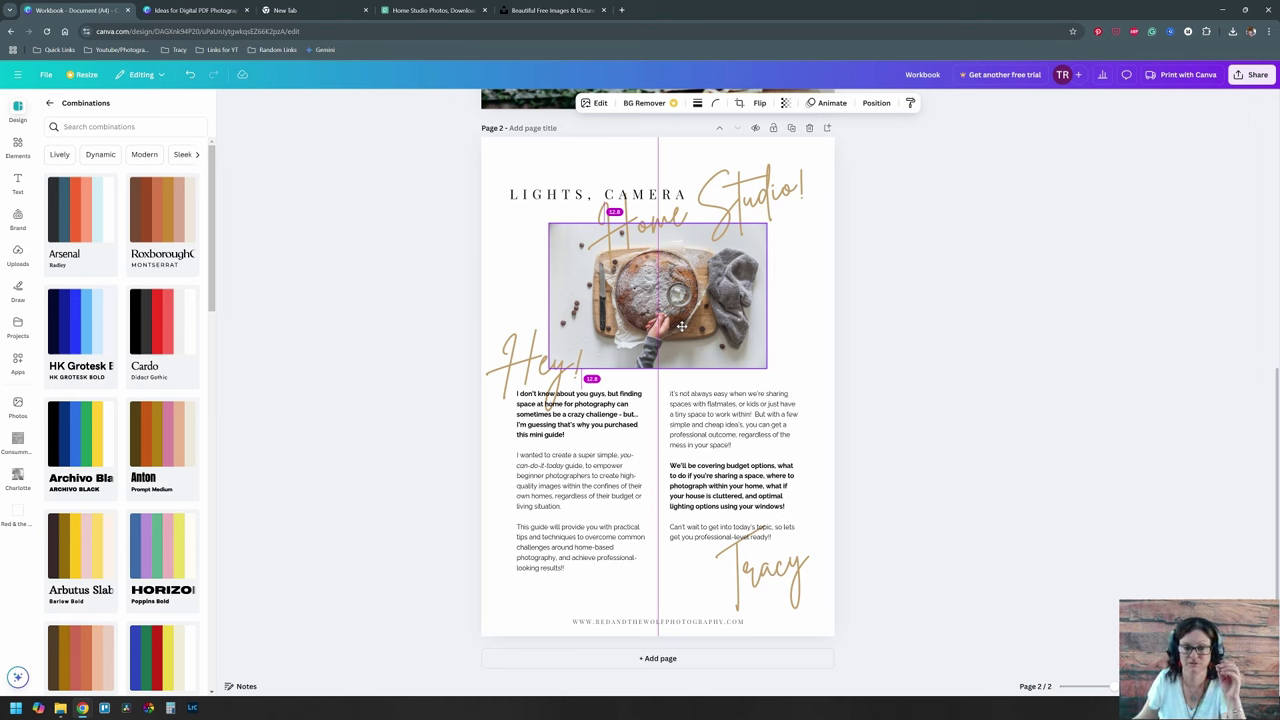
# Step: Finish placing the cake photo centred above the text columns and add a blank page 3 to the workbook
pyautogui.moveTo(682, 326); pyautogui.dragTo(682, 325)
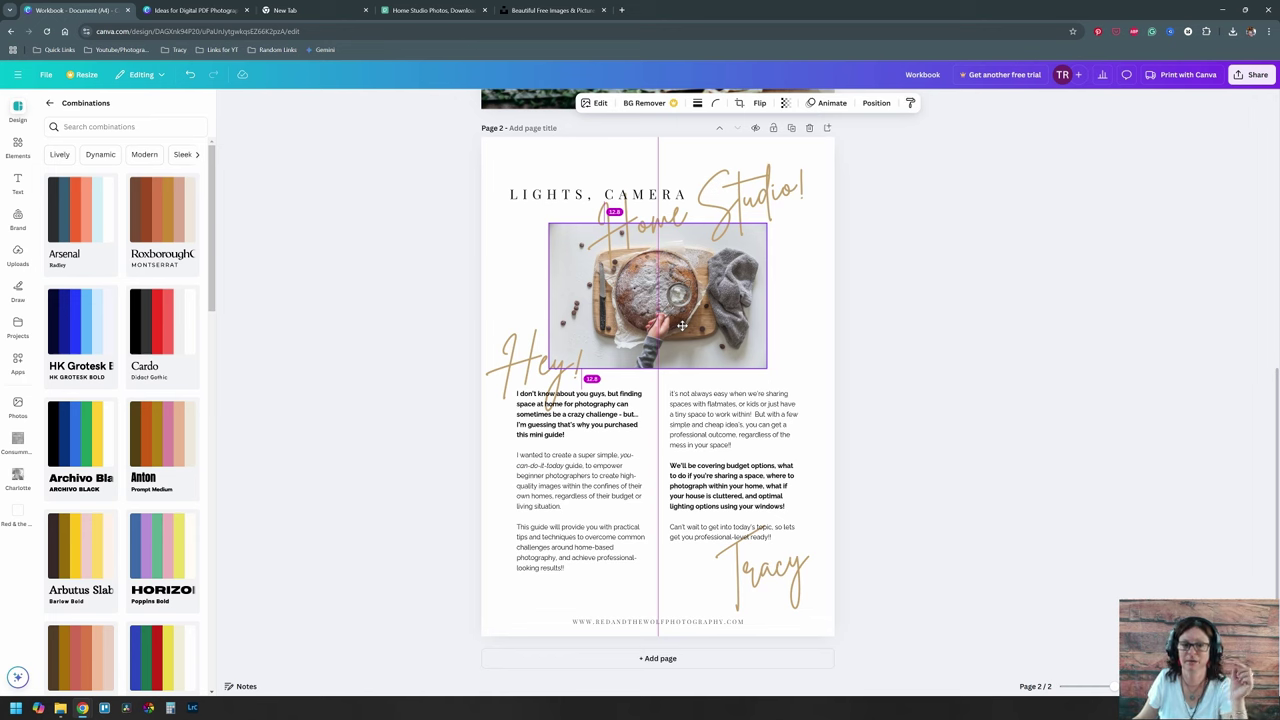
pyautogui.moveTo(681, 325); pyautogui.dragTo(681, 325)
pyautogui.click(1022, 387)
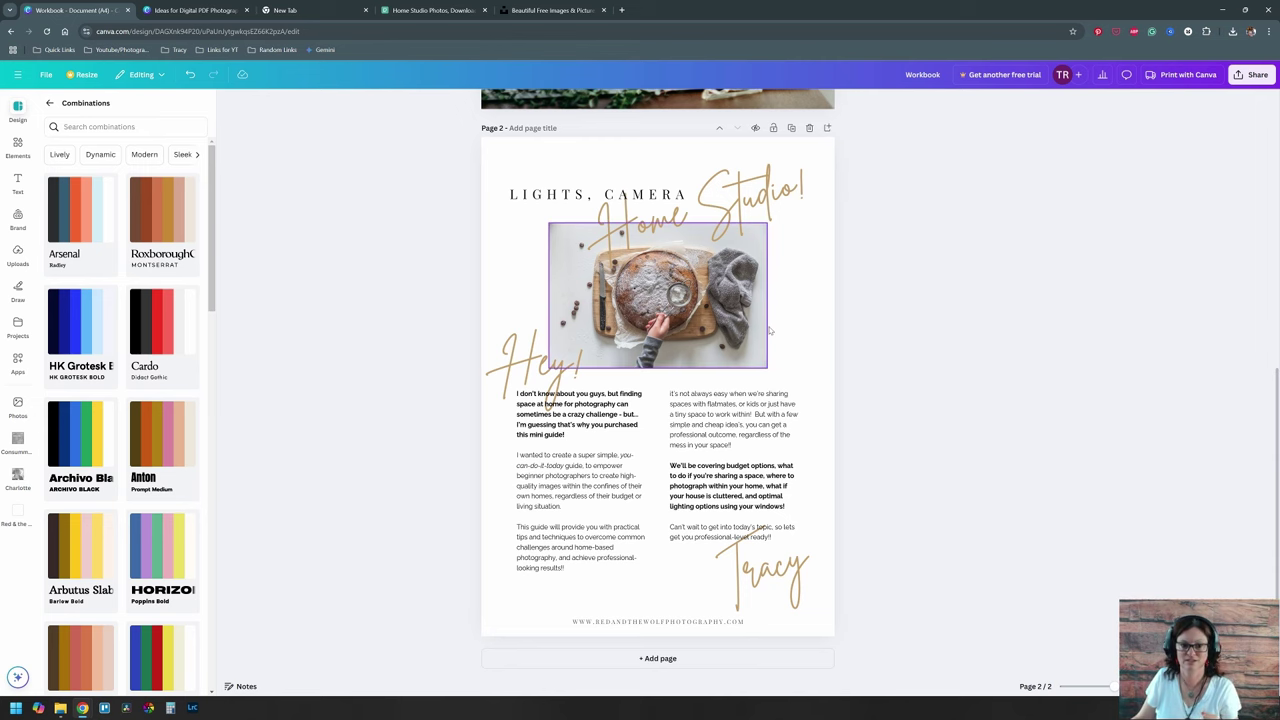
pyautogui.click(666, 659)
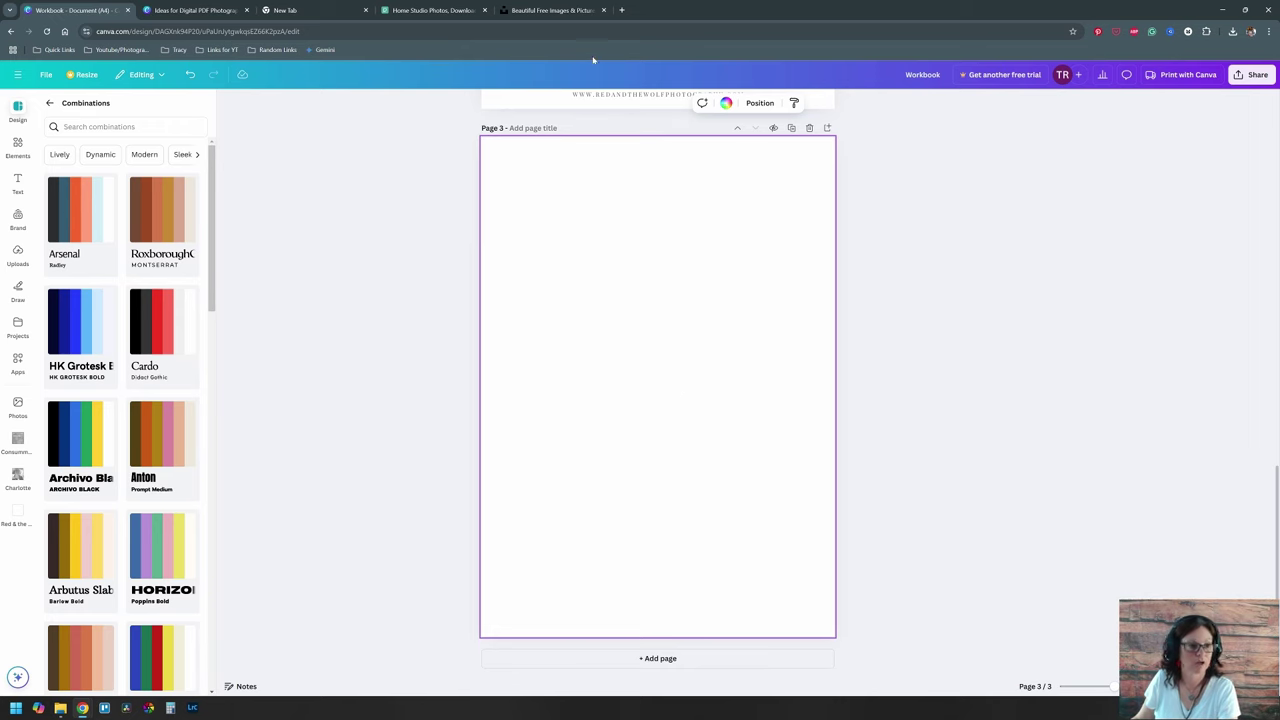
# Step: Look through the photography ideas e-book for a page layout to reuse, and close that design
pyautogui.click(200, 12)
pyautogui.scroll(-5, 670, 372)
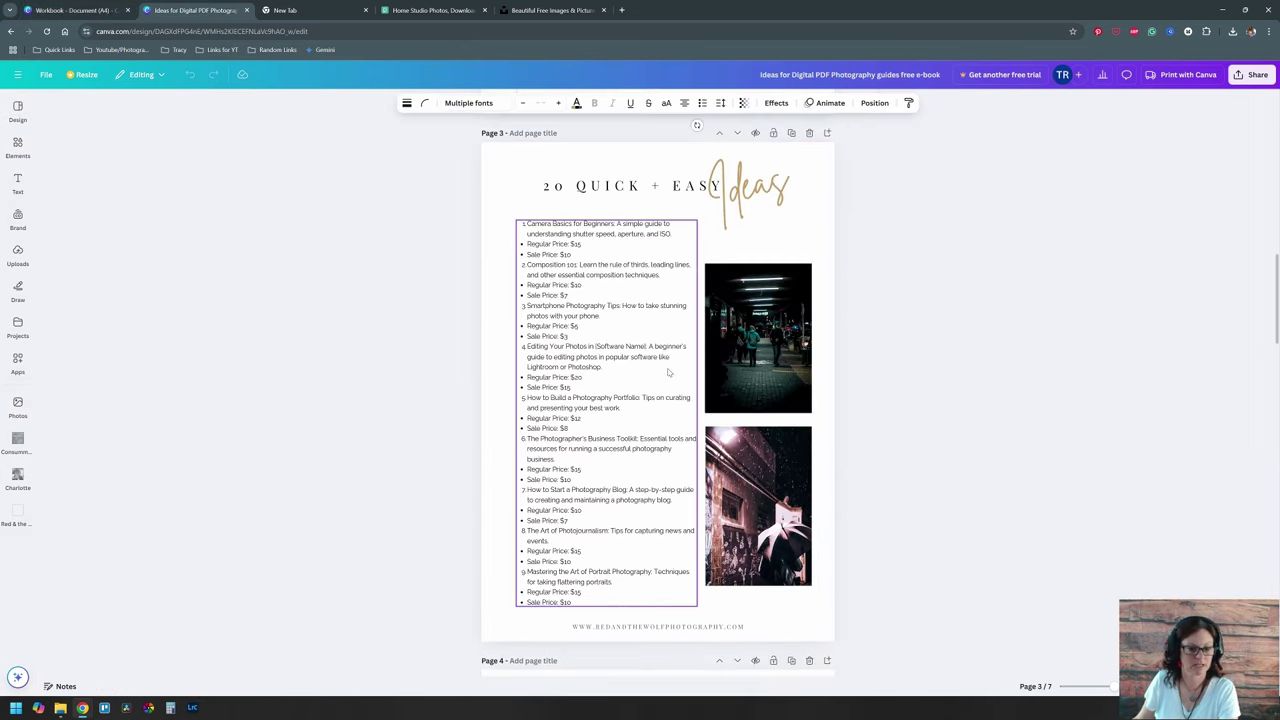
pyautogui.scroll(-4, 669, 372)
pyautogui.scroll(5, 738, 460)
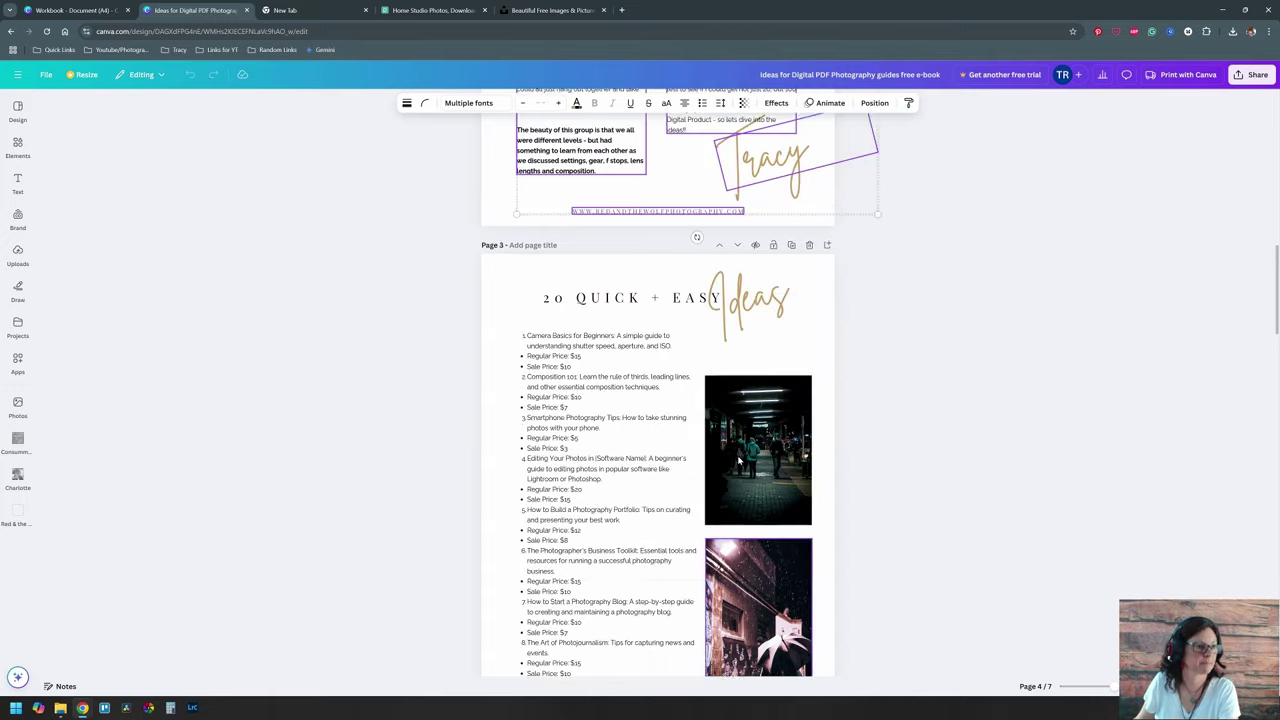
pyautogui.scroll(2, 738, 460)
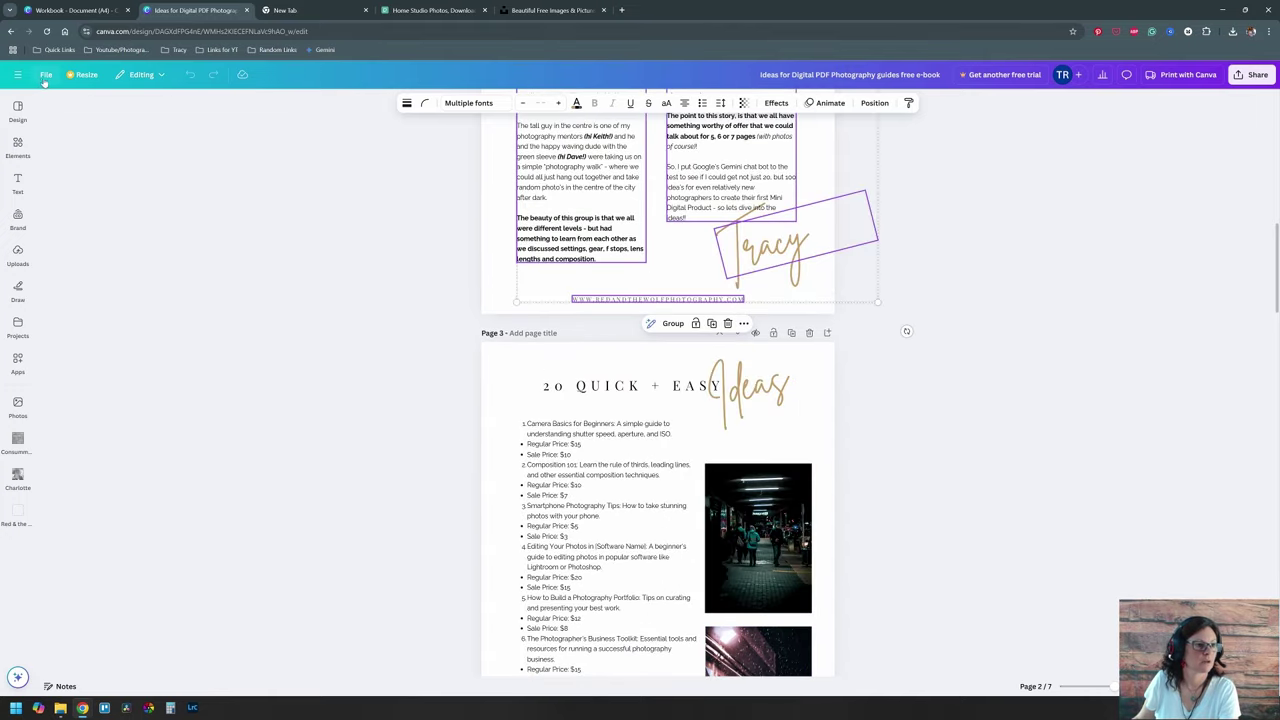
pyautogui.click(246, 10)
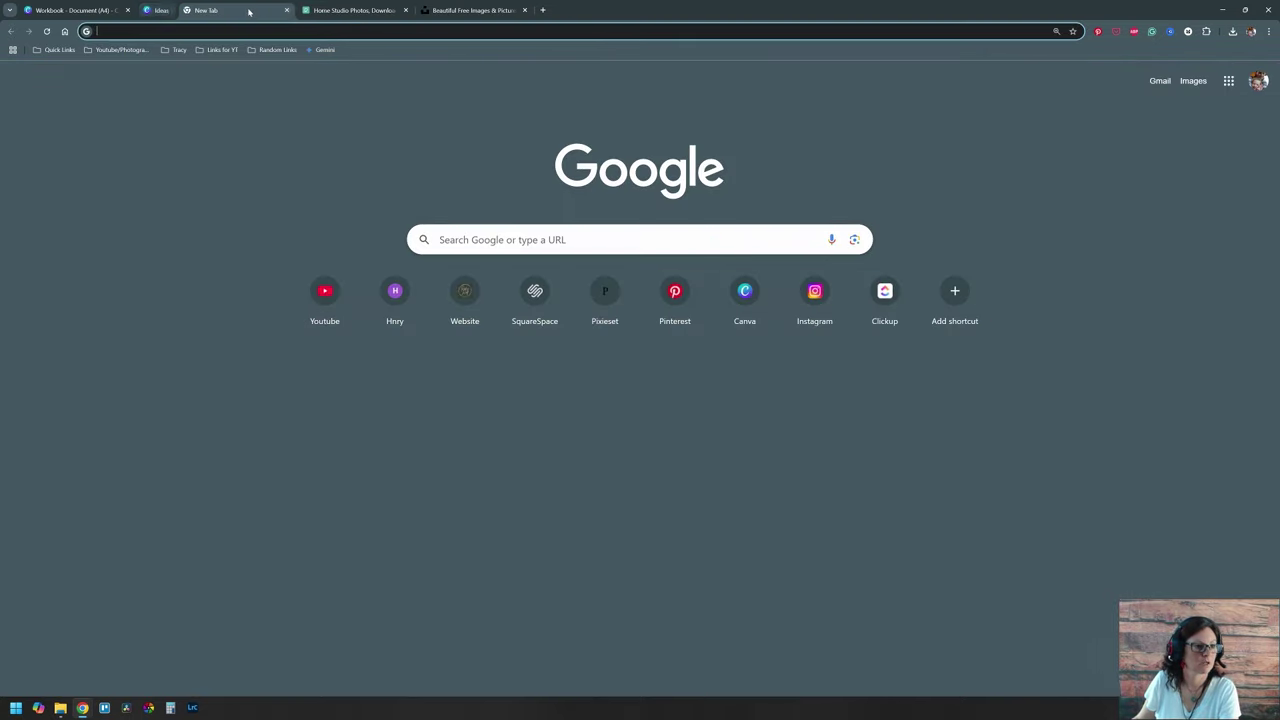
# Step: Open the 1 DAY CHALLENGE design from the Canva home page and go to its "Ideas to Execution Planning" contents page
pyautogui.click(735, 300)
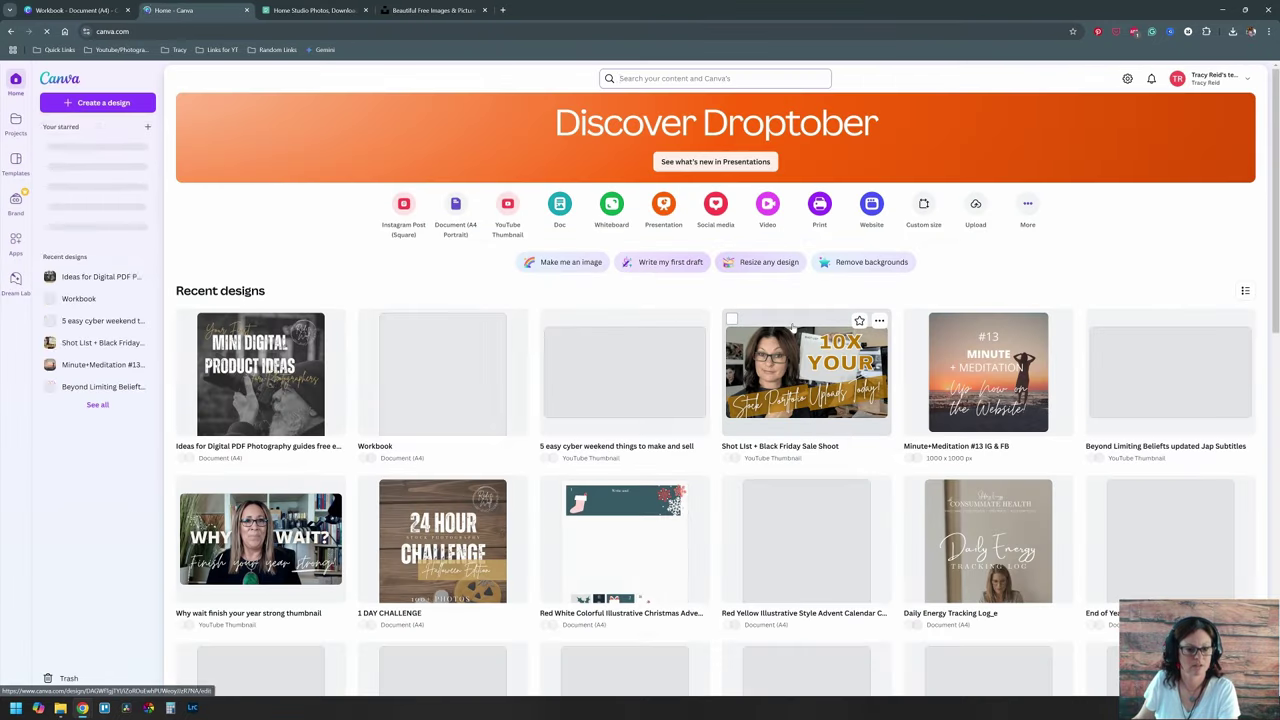
pyautogui.scroll(-5, 792, 326)
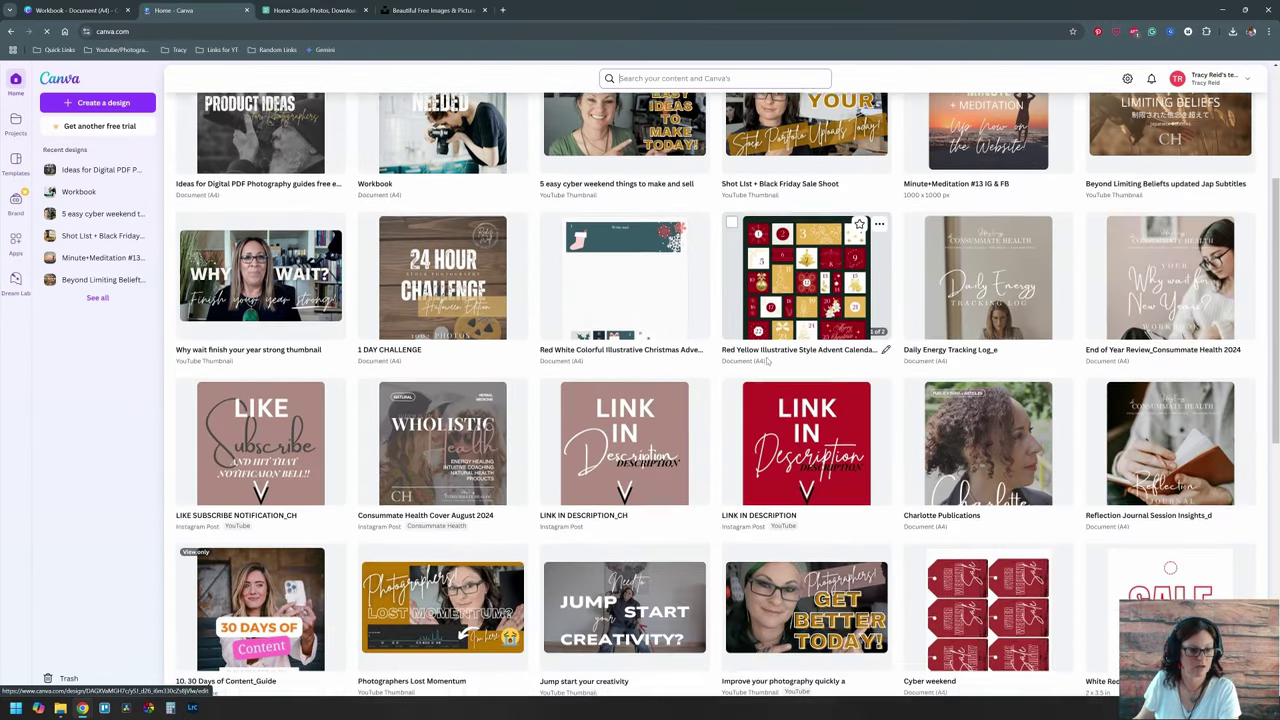
pyautogui.click(443, 250)
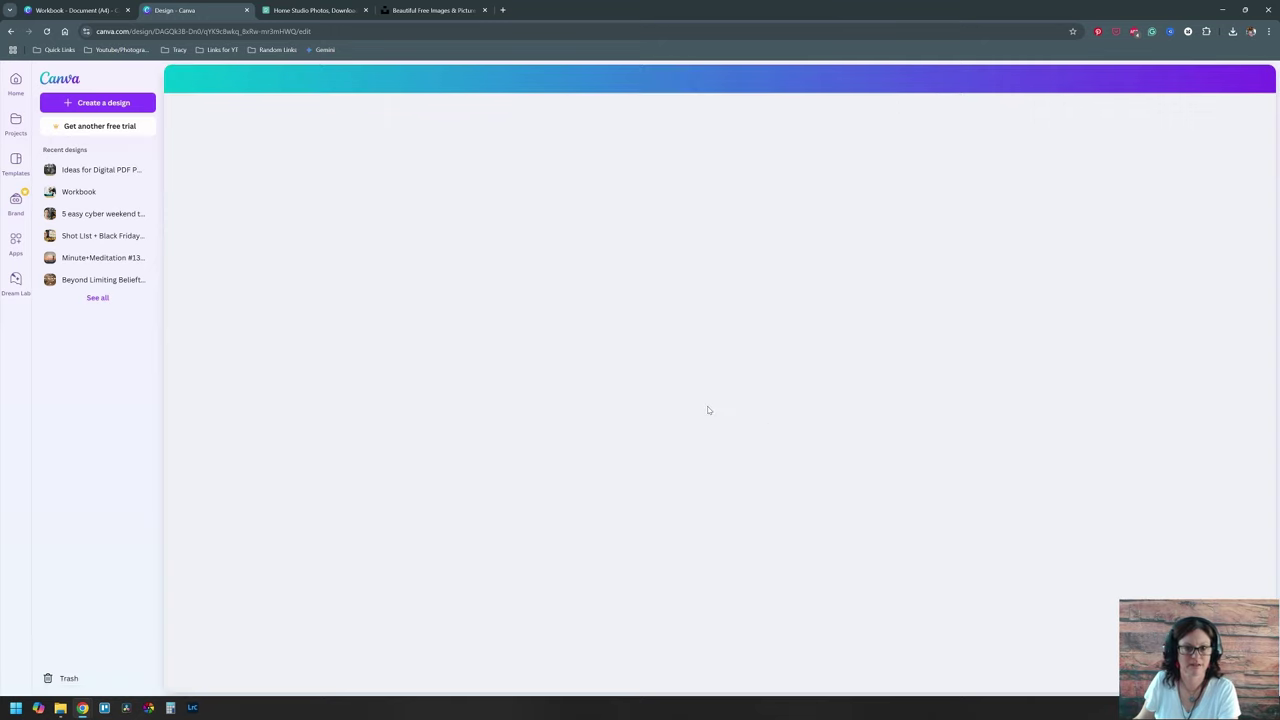
pyautogui.scroll(-10, 878, 405)
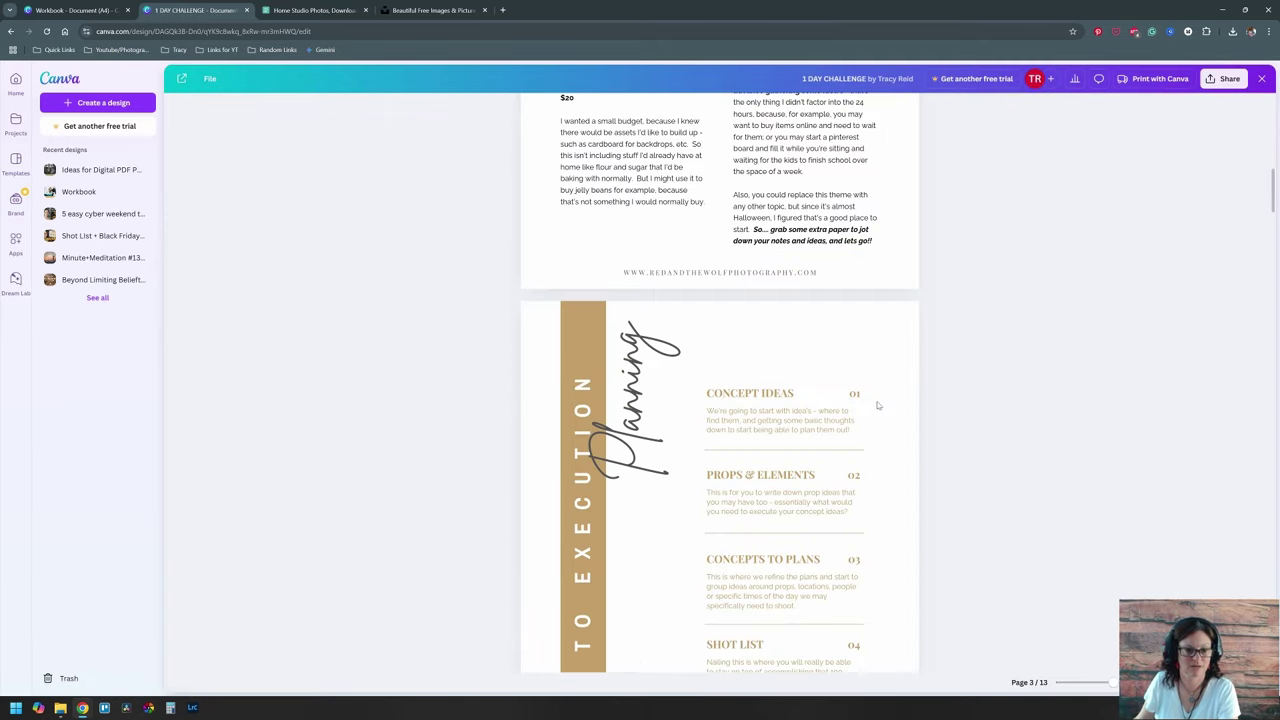
pyautogui.scroll(-3, 880, 403)
pyautogui.scroll(2, 888, 448)
pyautogui.scroll(-1, 890, 450)
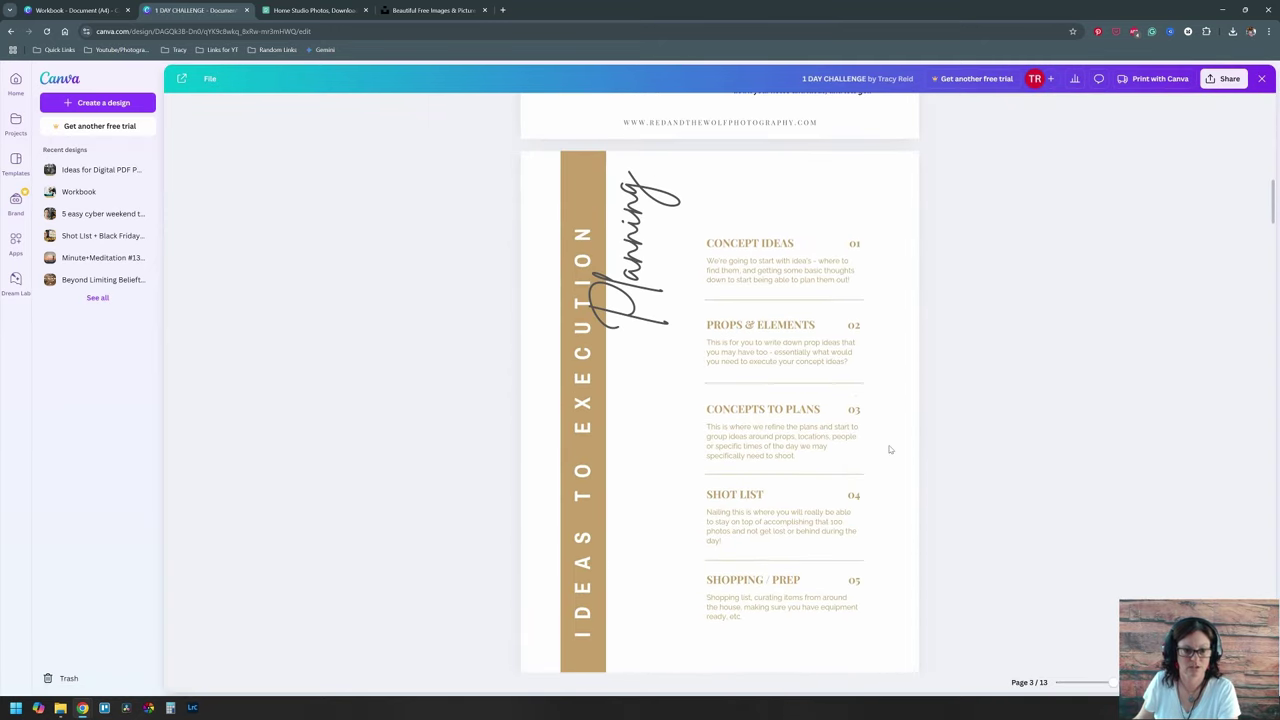
pyautogui.scroll(-1, 934, 286)
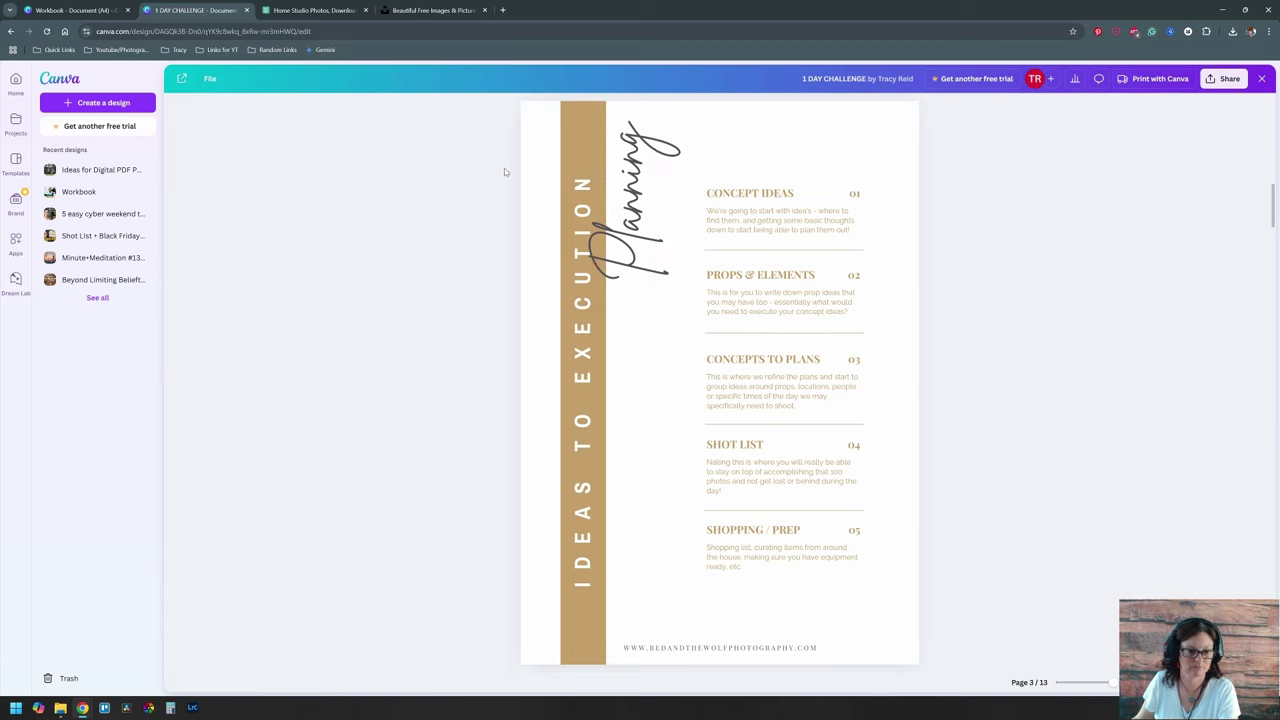
pyautogui.moveTo(452, 205); pyautogui.dragTo(870, 651)
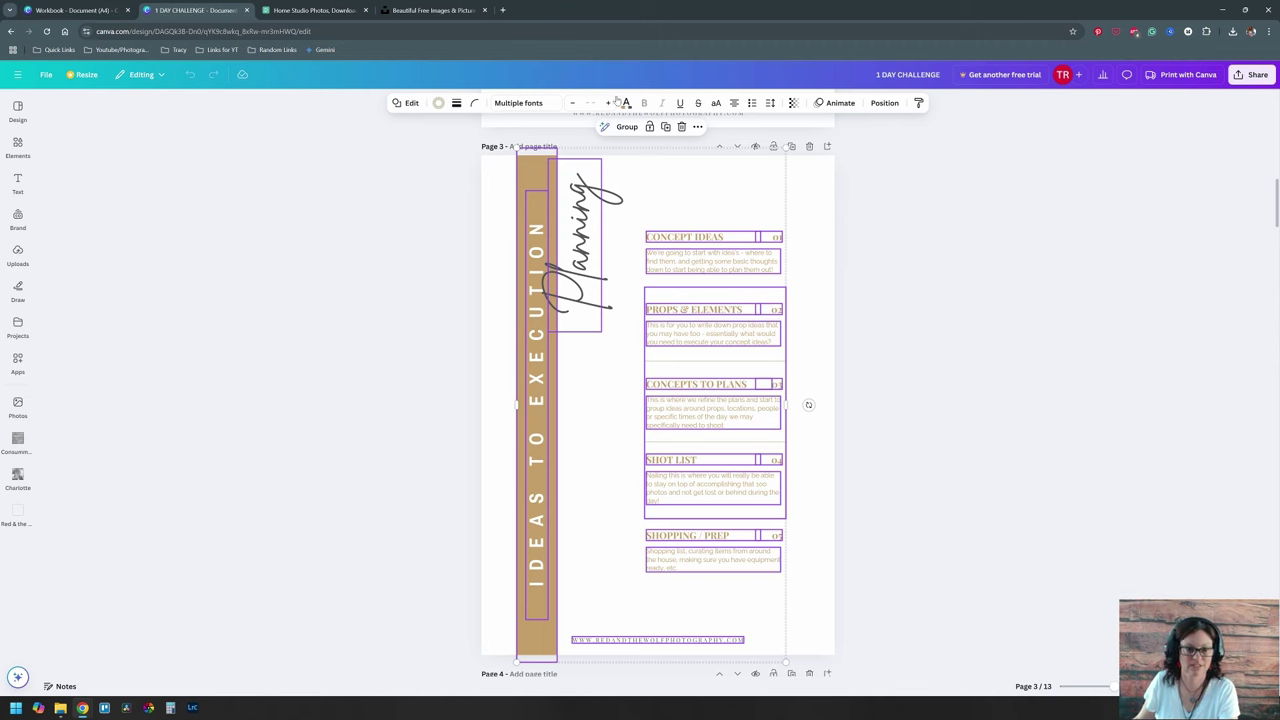
pyautogui.moveTo(63, 12)
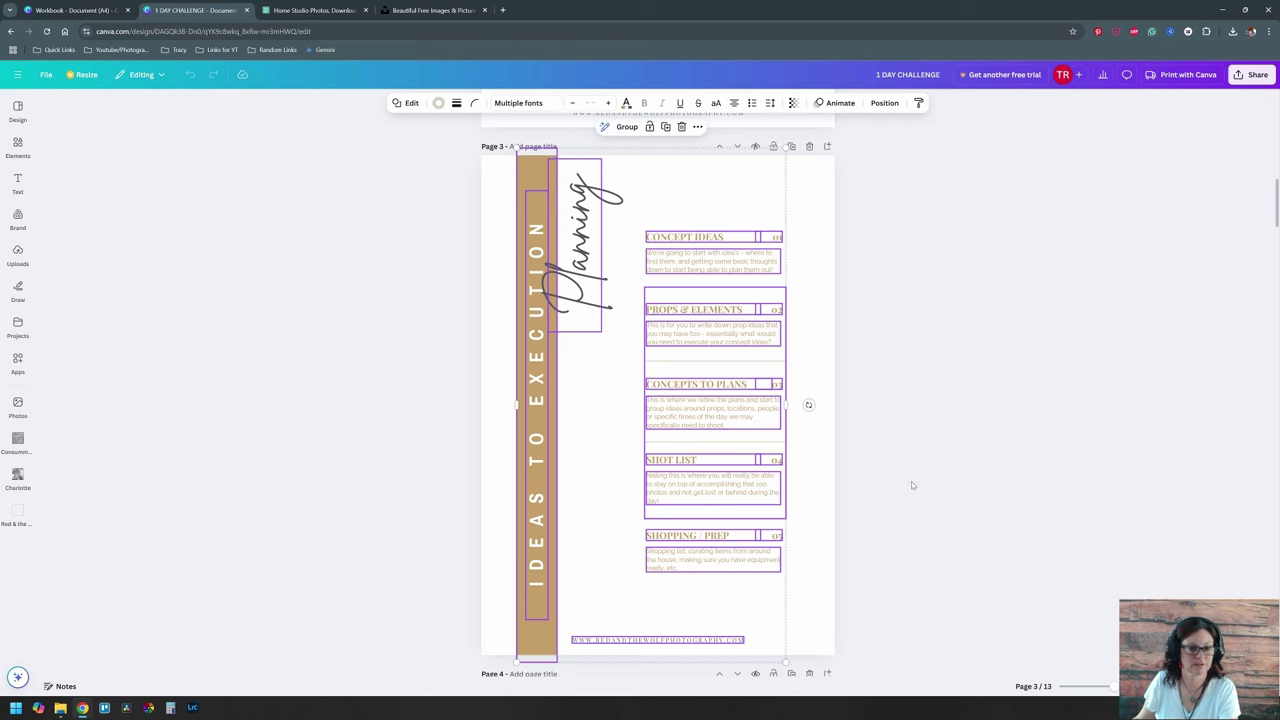
pyautogui.click(872, 372)
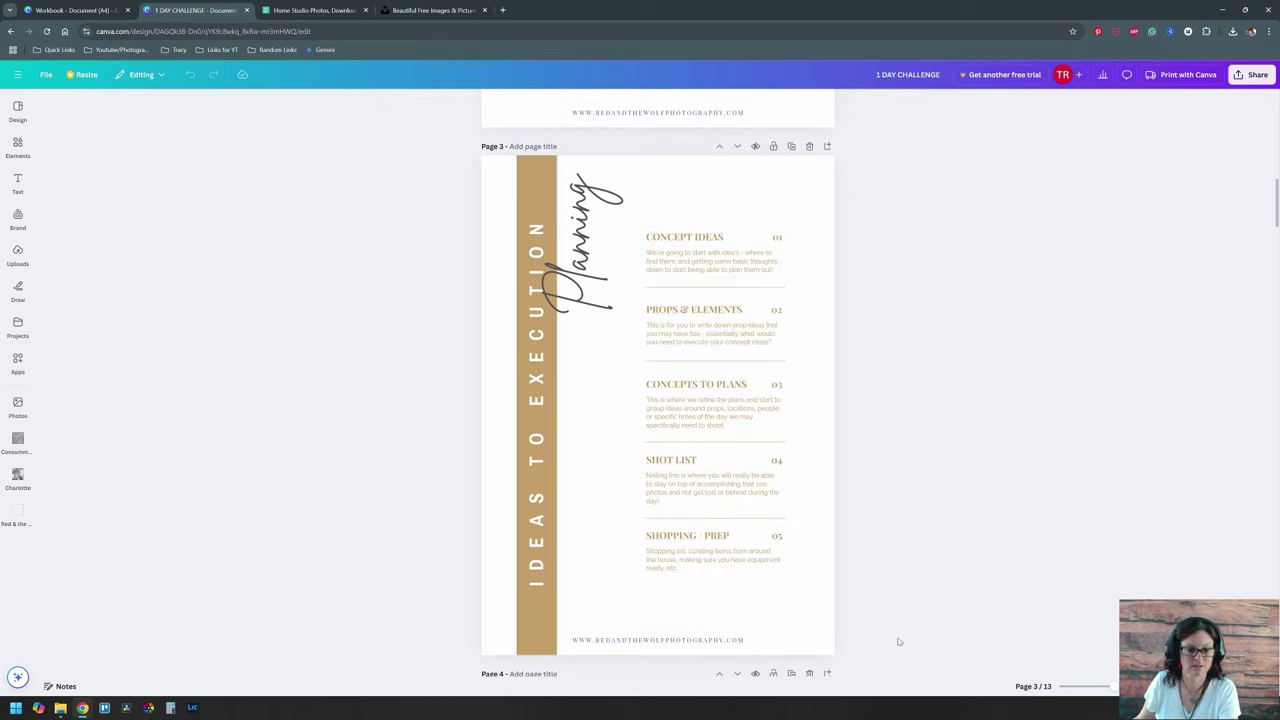
pyautogui.click(20, 110)
pyautogui.click(322, 390)
pyautogui.click(17, 218)
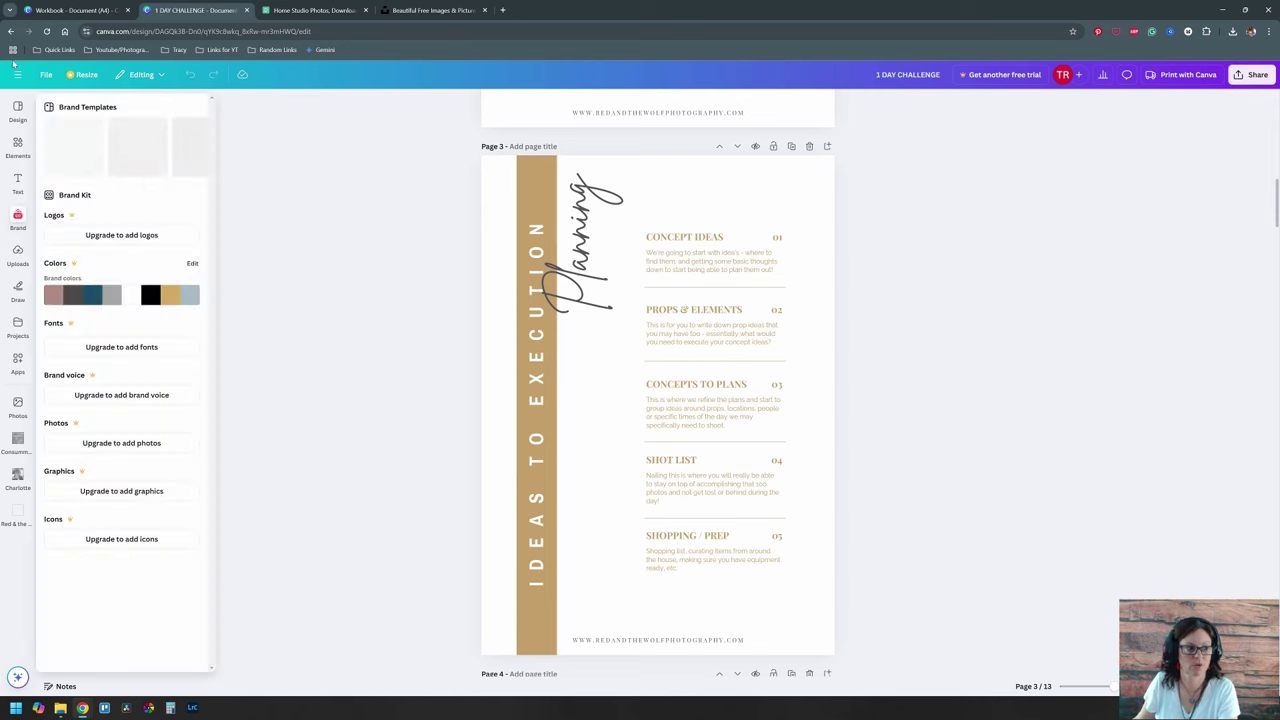
pyautogui.click(17, 110)
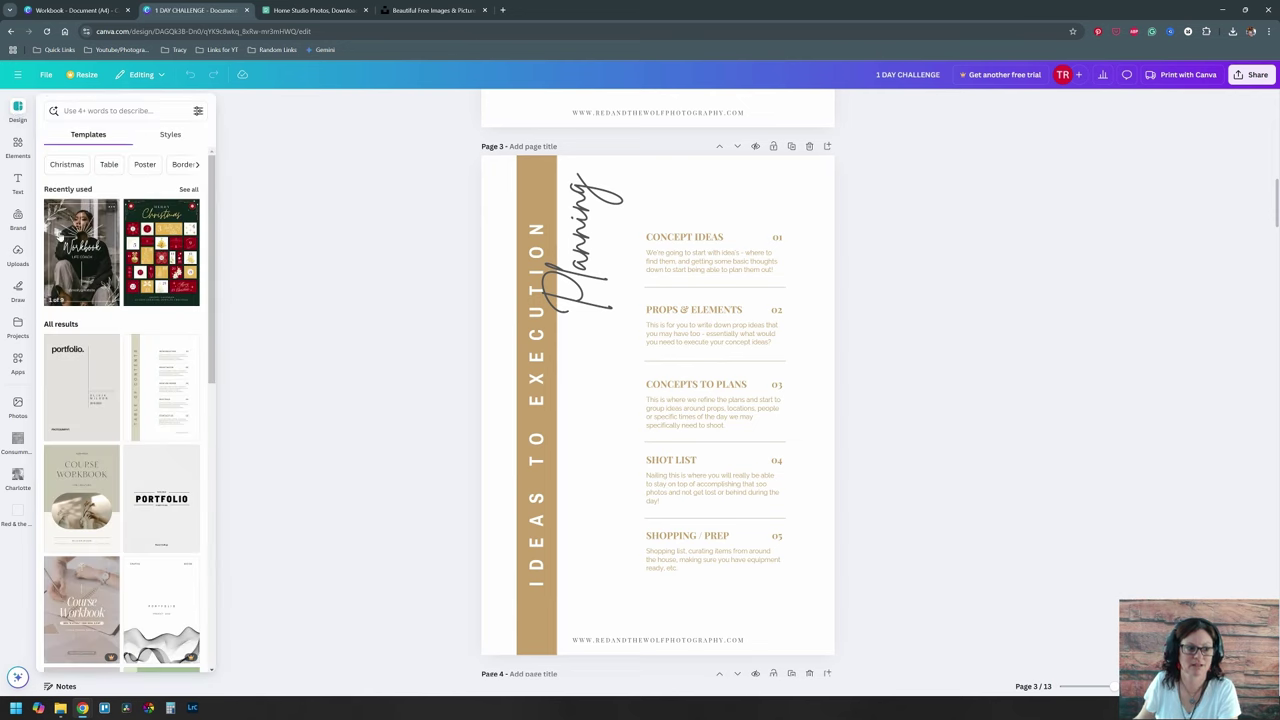
pyautogui.click(893, 377)
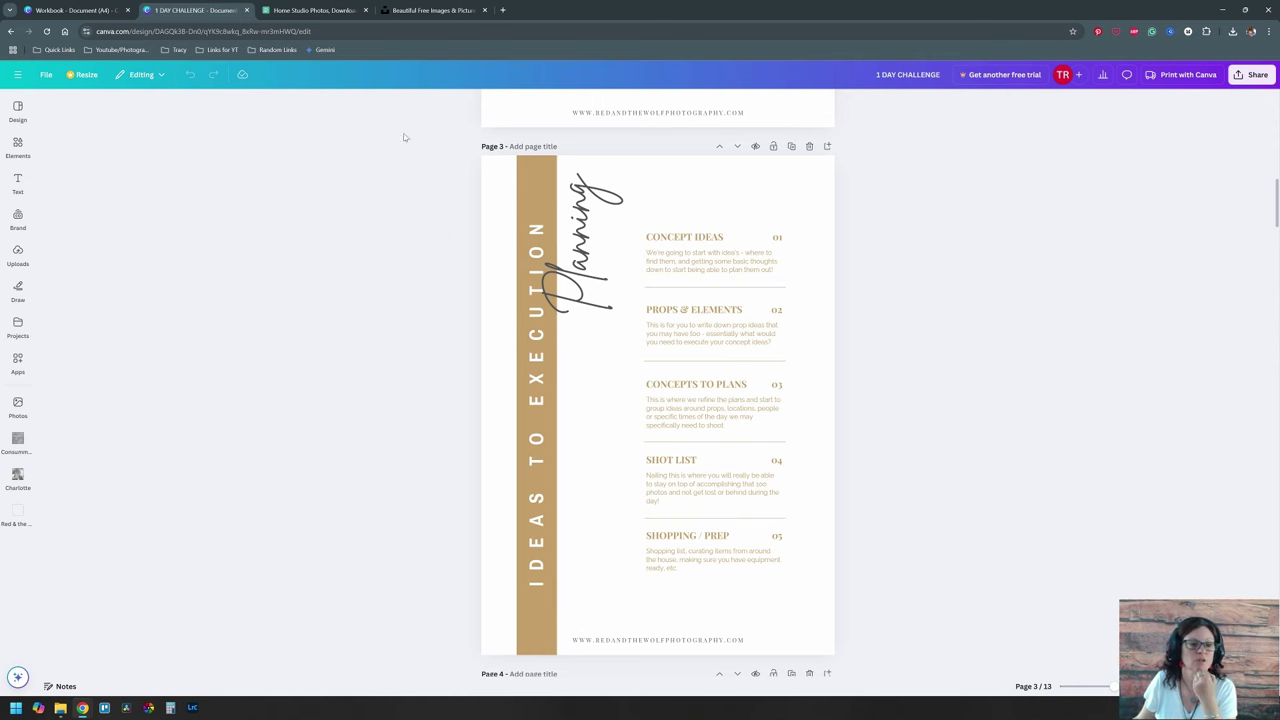
# Step: Copy all elements of the 1 DAY CHALLENGE contents page and paste them onto blank page 3 of the Workbook design
pyautogui.moveTo(413, 159); pyautogui.dragTo(890, 662)
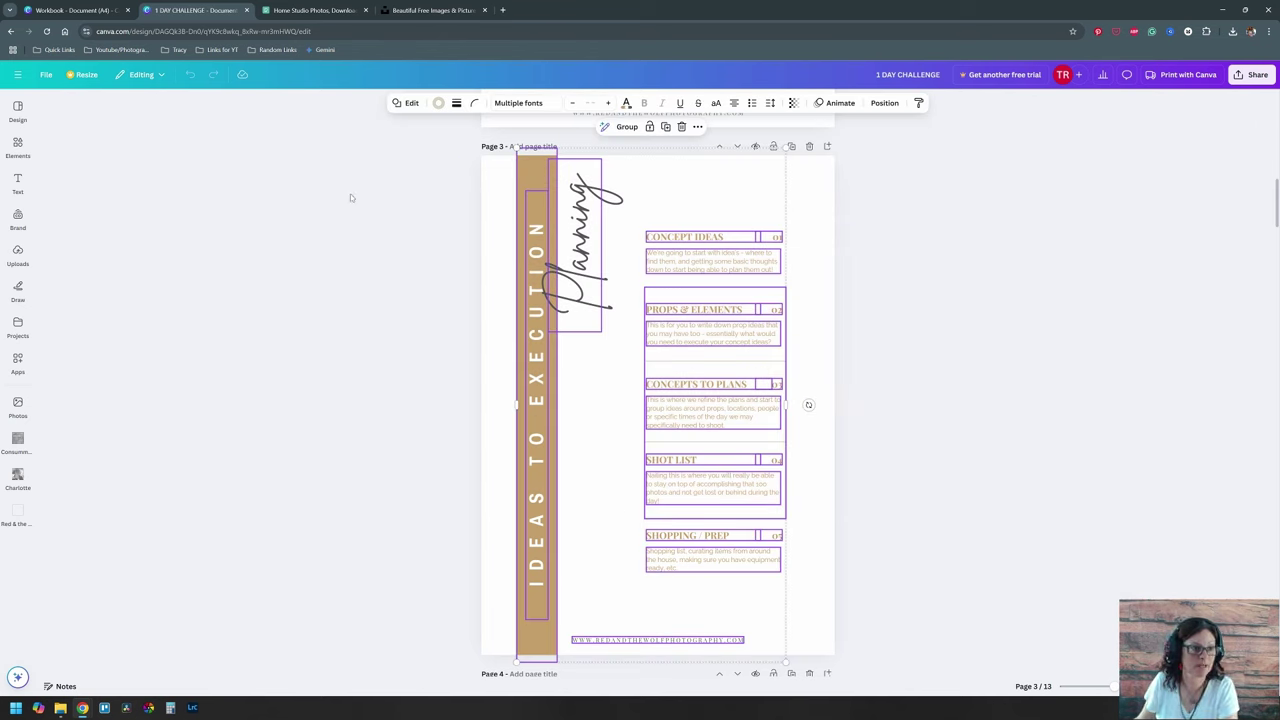
pyautogui.click(72, 12)
pyautogui.click(453, 375)
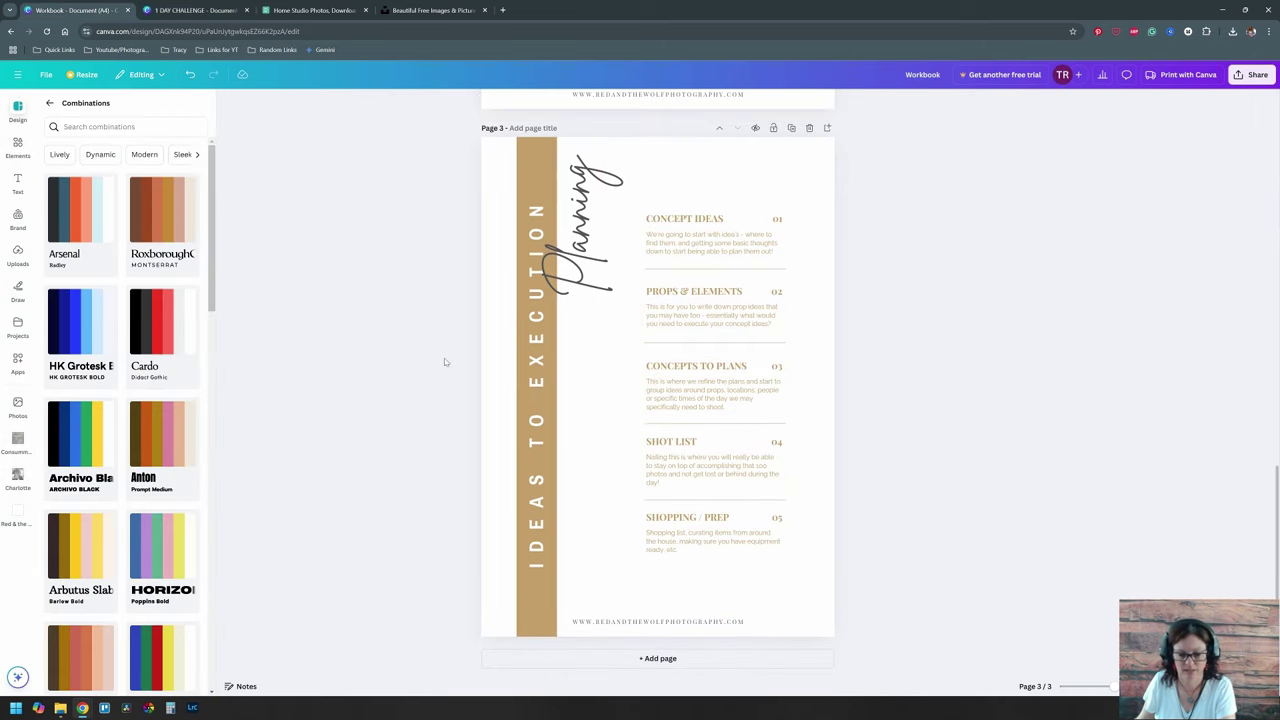
pyautogui.moveTo(483, 176); pyautogui.dragTo(852, 653)
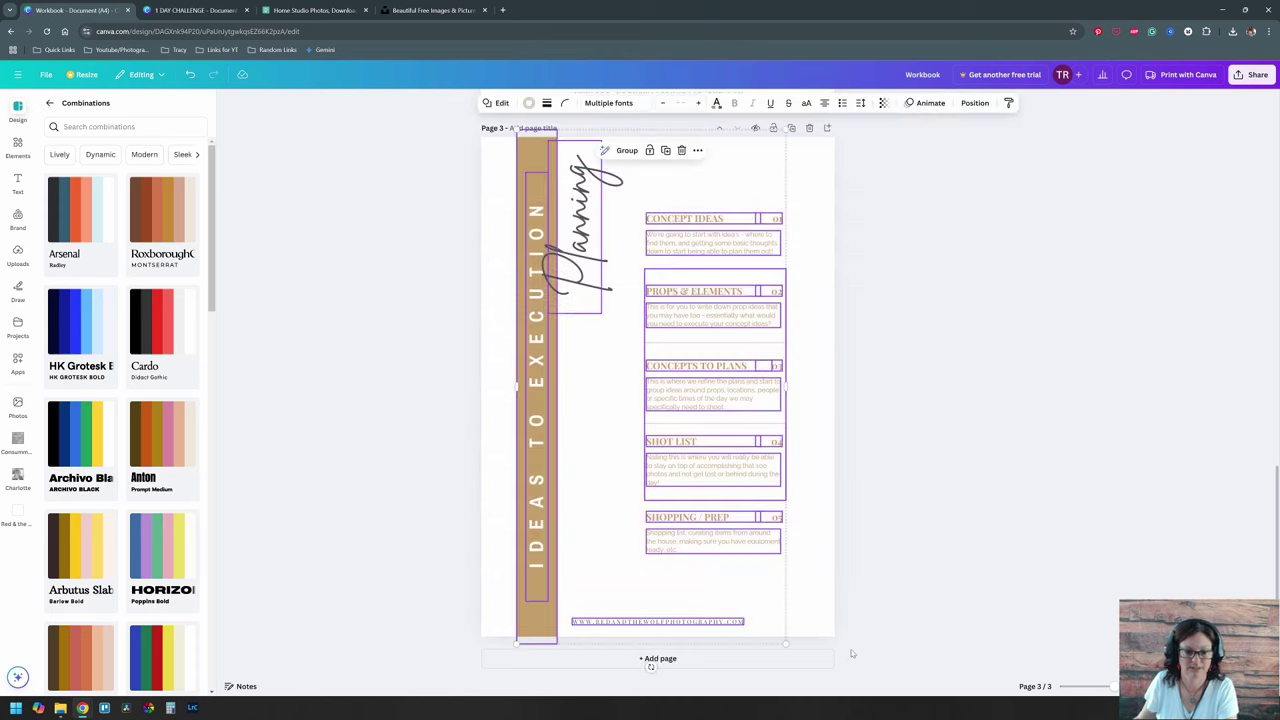
pyautogui.press('Delete')
pyautogui.hotkey('ctrl', 'z')
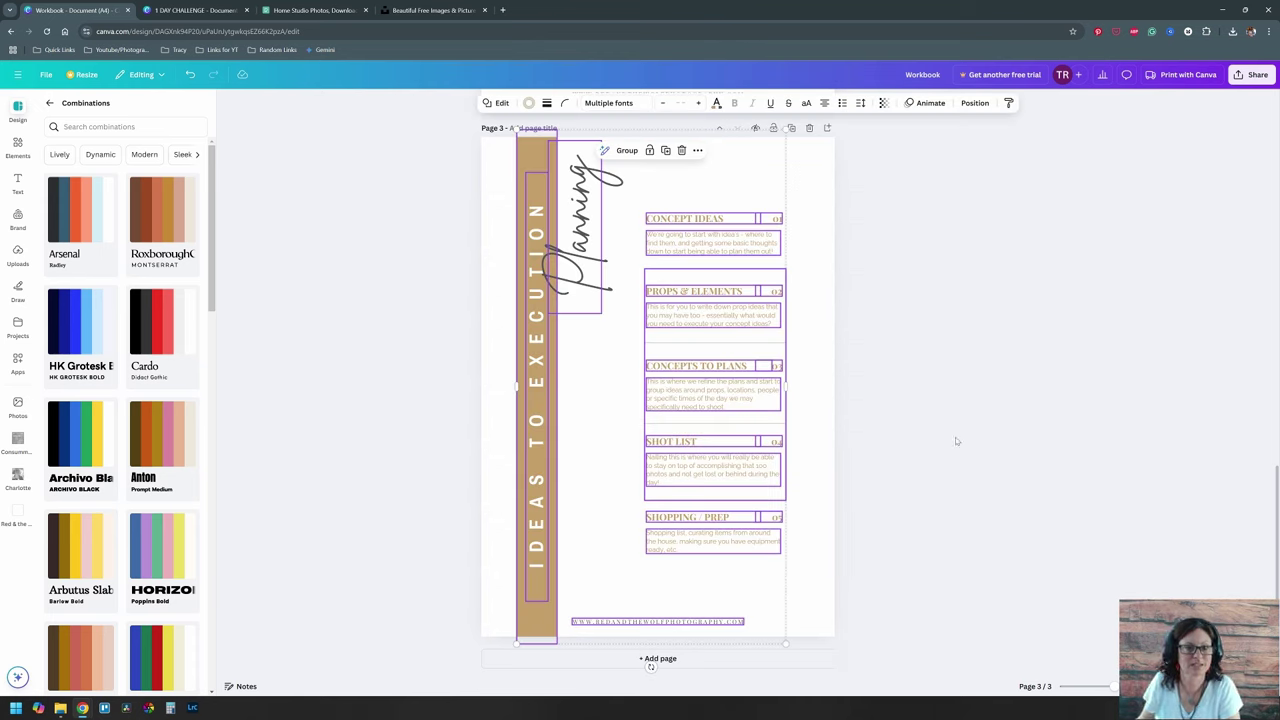
pyautogui.click(934, 365)
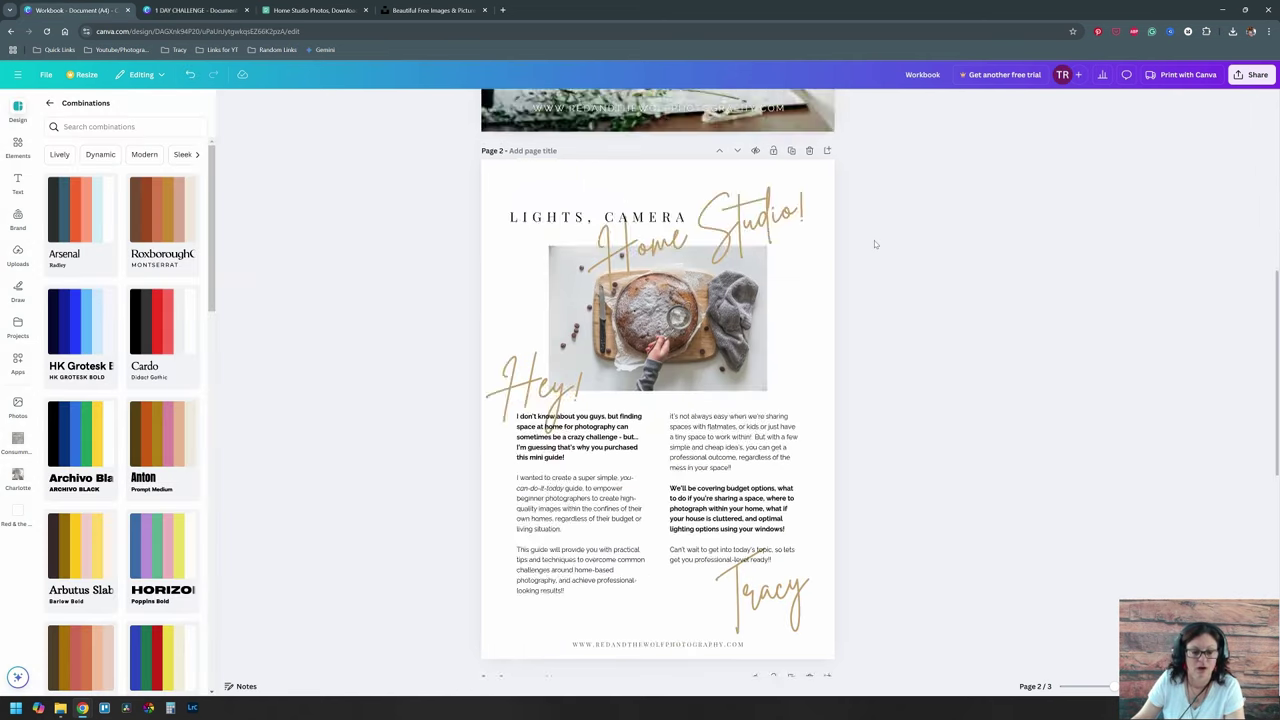
# Step: Delete page 3, the "Ideas to Execution" planning page, from the Workbook document
pyautogui.scroll(-4, 874, 240)
pyautogui.scroll(-3, 874, 240)
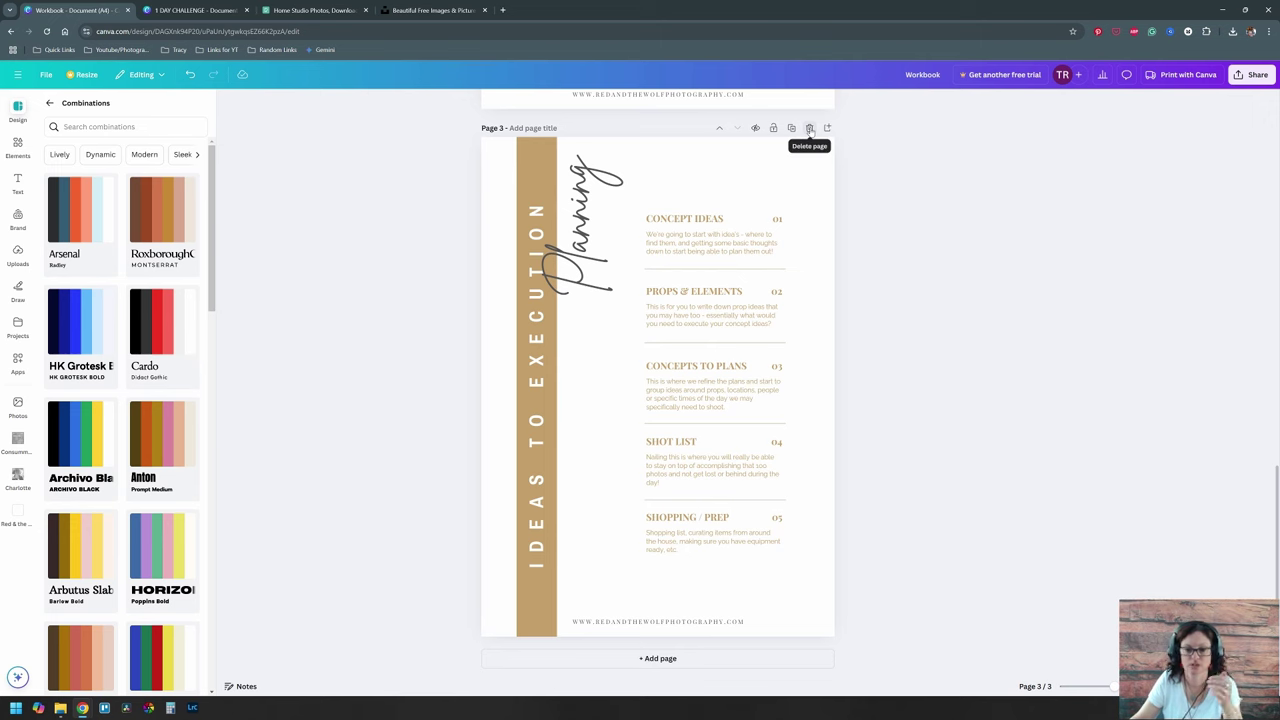
pyautogui.click(810, 128)
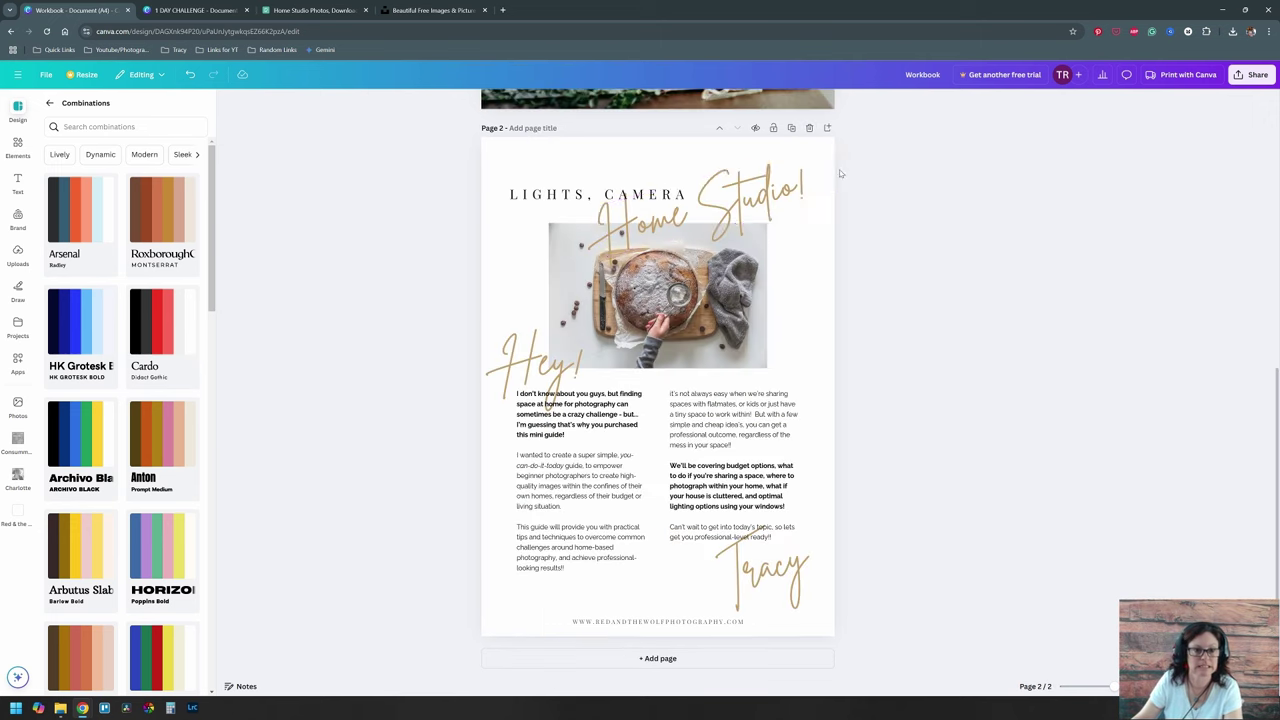
# Step: Switch to the 1 DAY CHALLENGE document and copy every element of its page 4, "Concept Ideas"
pyautogui.scroll(3, 783, 403)
pyautogui.scroll(3, 783, 403)
pyautogui.scroll(-5, 783, 403)
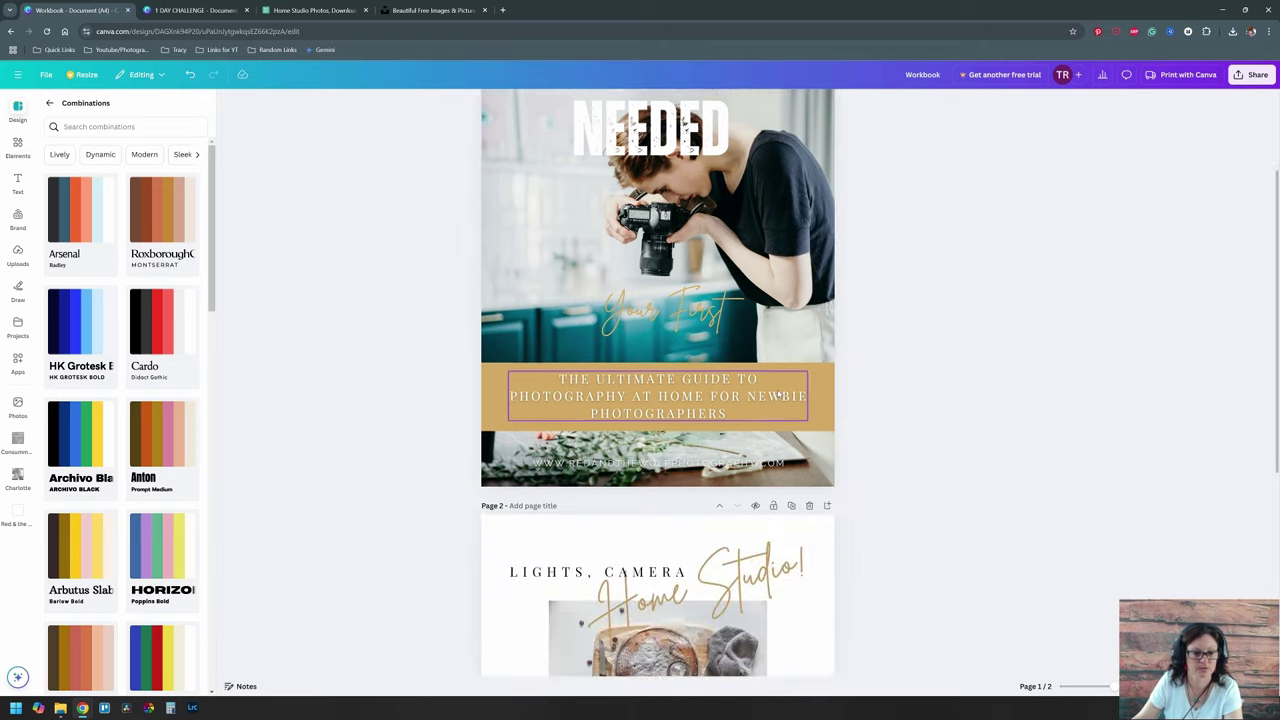
pyautogui.click(195, 10)
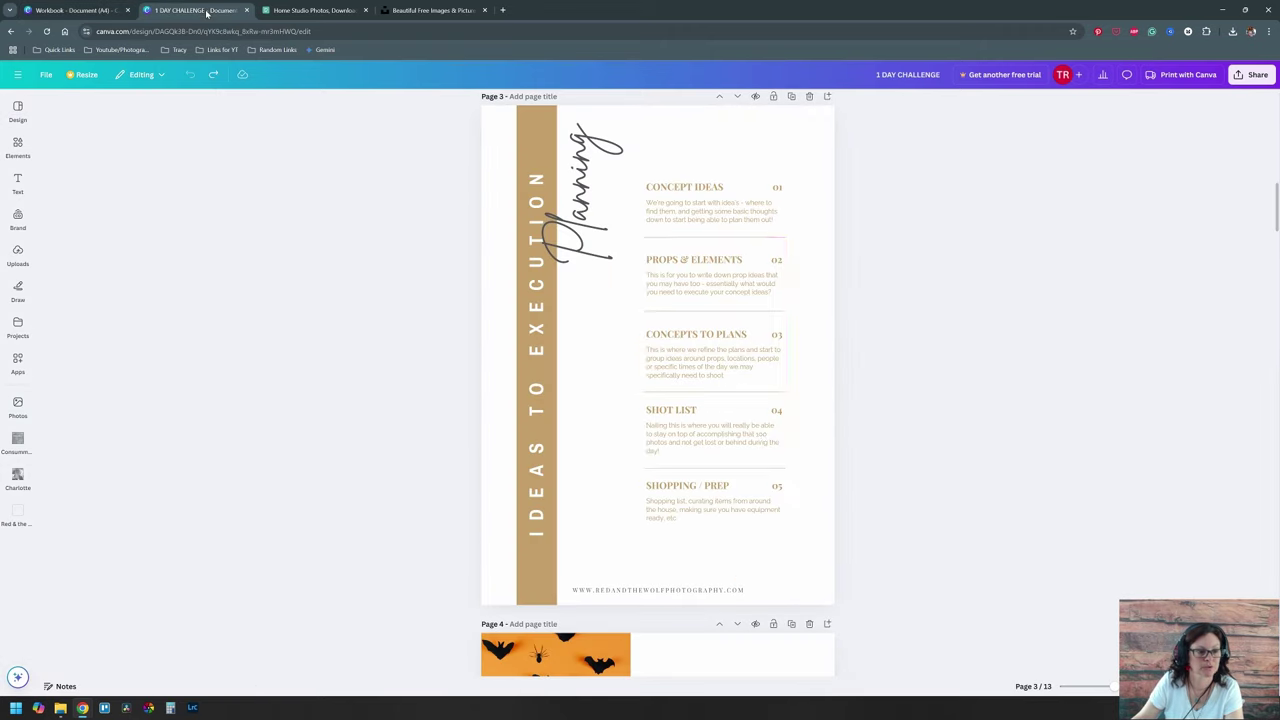
pyautogui.scroll(-3, 935, 445)
pyautogui.scroll(-3, 940, 444)
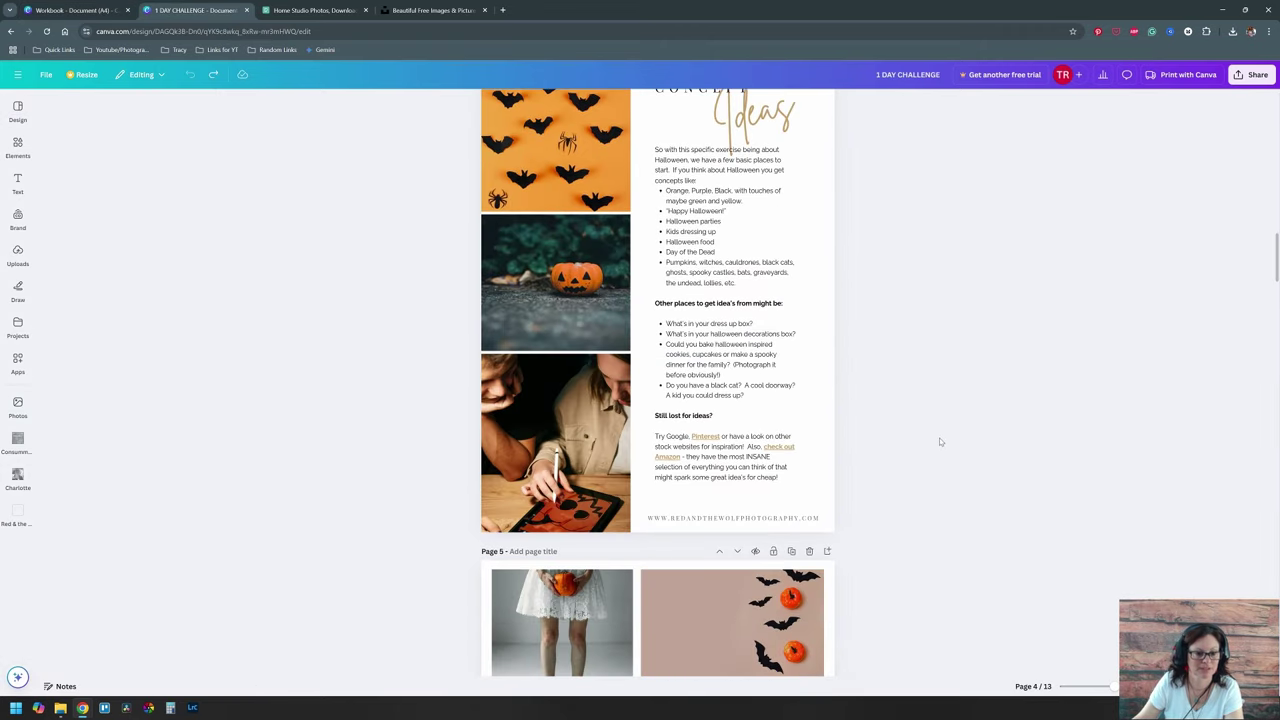
pyautogui.scroll(1, 940, 444)
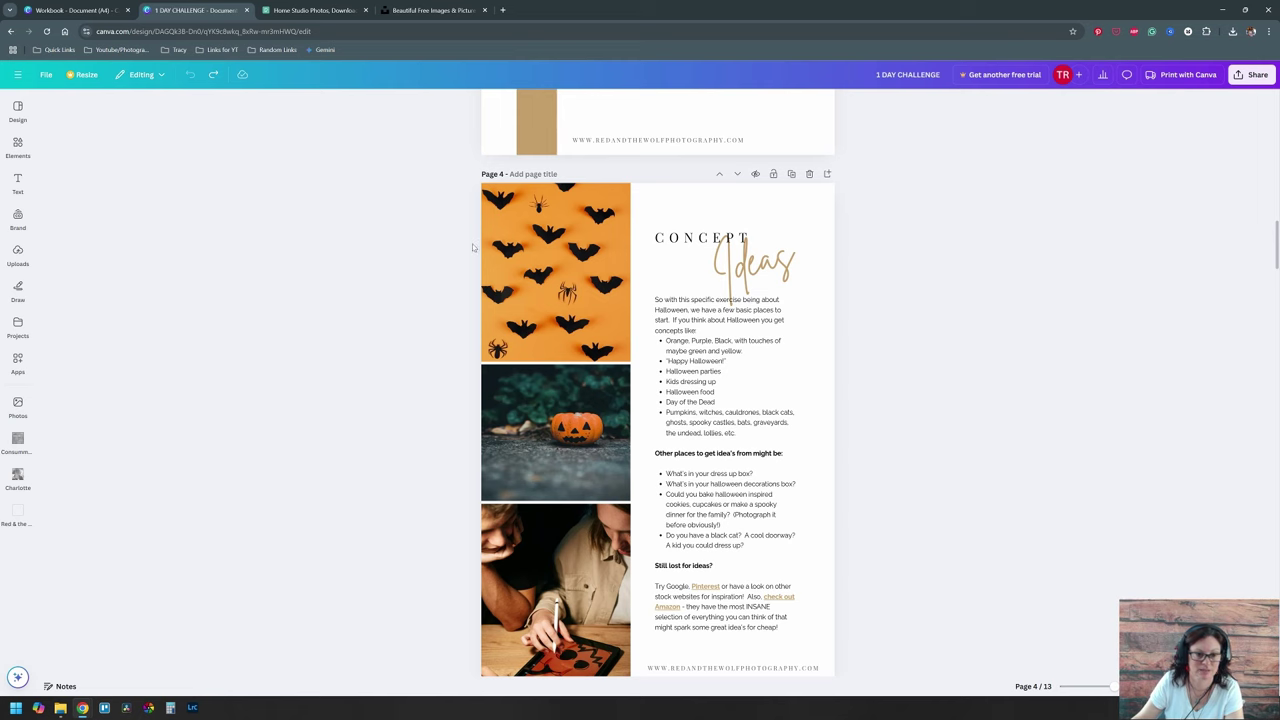
pyautogui.scroll(-1, 470, 230)
pyautogui.moveTo(450, 173); pyautogui.dragTo(861, 621)
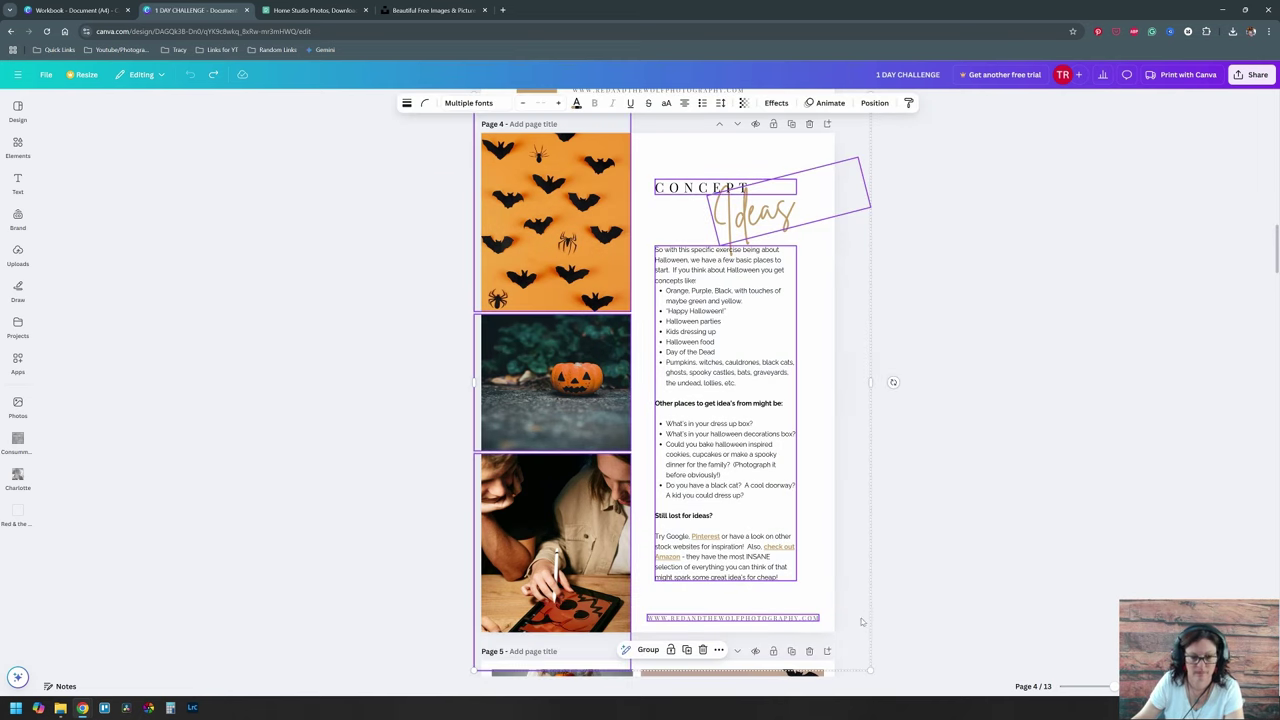
# Step: Return to the Workbook document, add a blank page at the end and paste the copied layout onto it
pyautogui.click(101, 13)
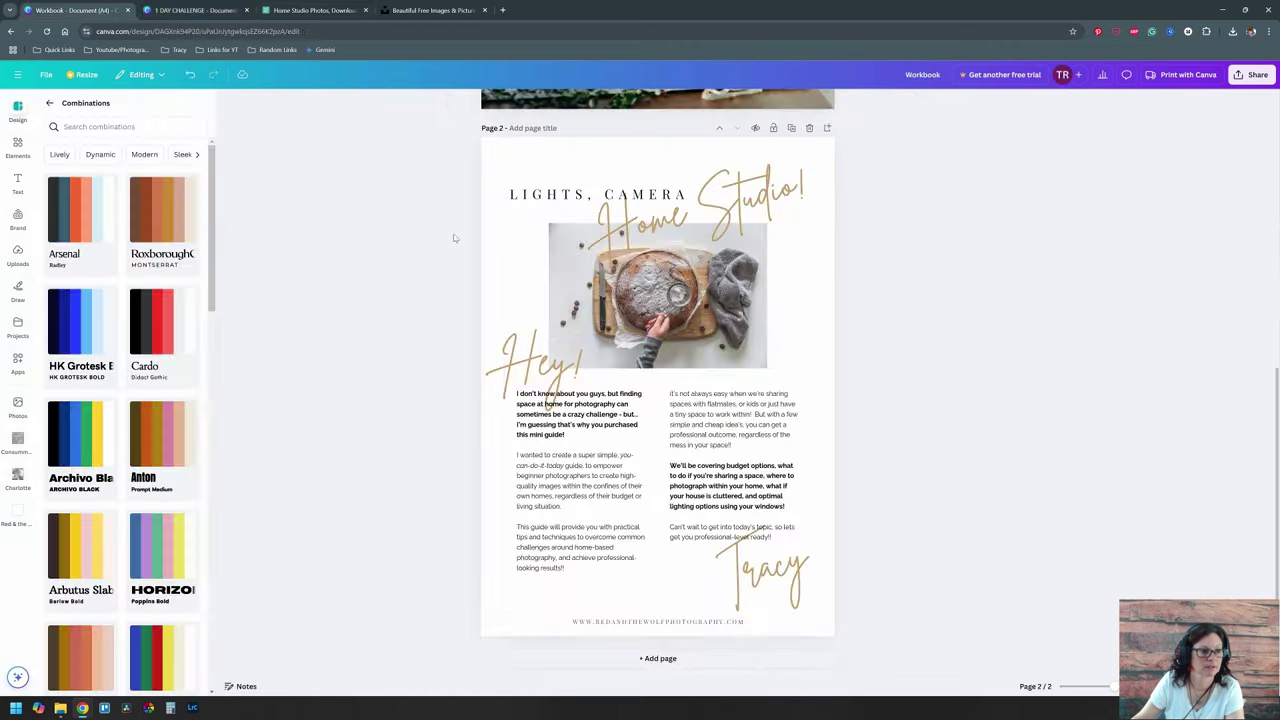
pyautogui.click(687, 659)
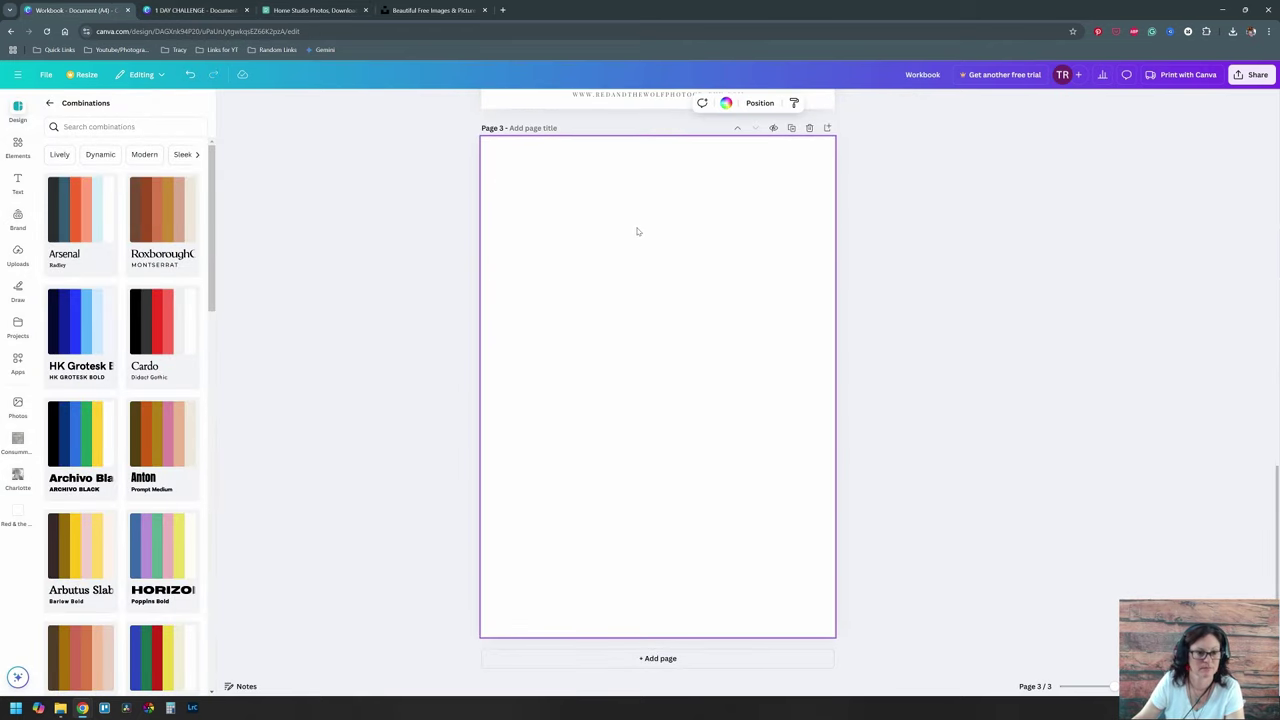
pyautogui.hotkey('ctrl', 'v')
pyautogui.click(950, 241)
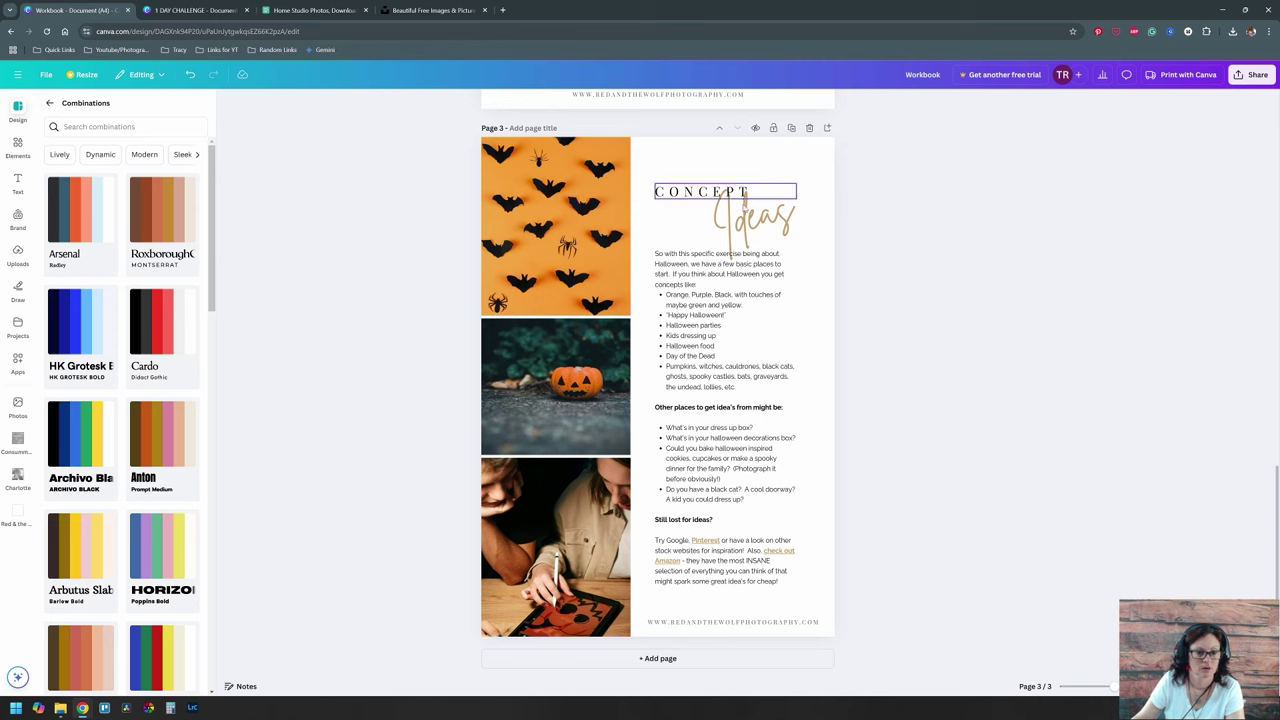
# Step: Replace the page 3 heading "CONCEPT" with "START WHERE YOU" and the script word "Ideas" with "Start"
pyautogui.scroll(1, 750, 295)
pyautogui.click(705, 248)
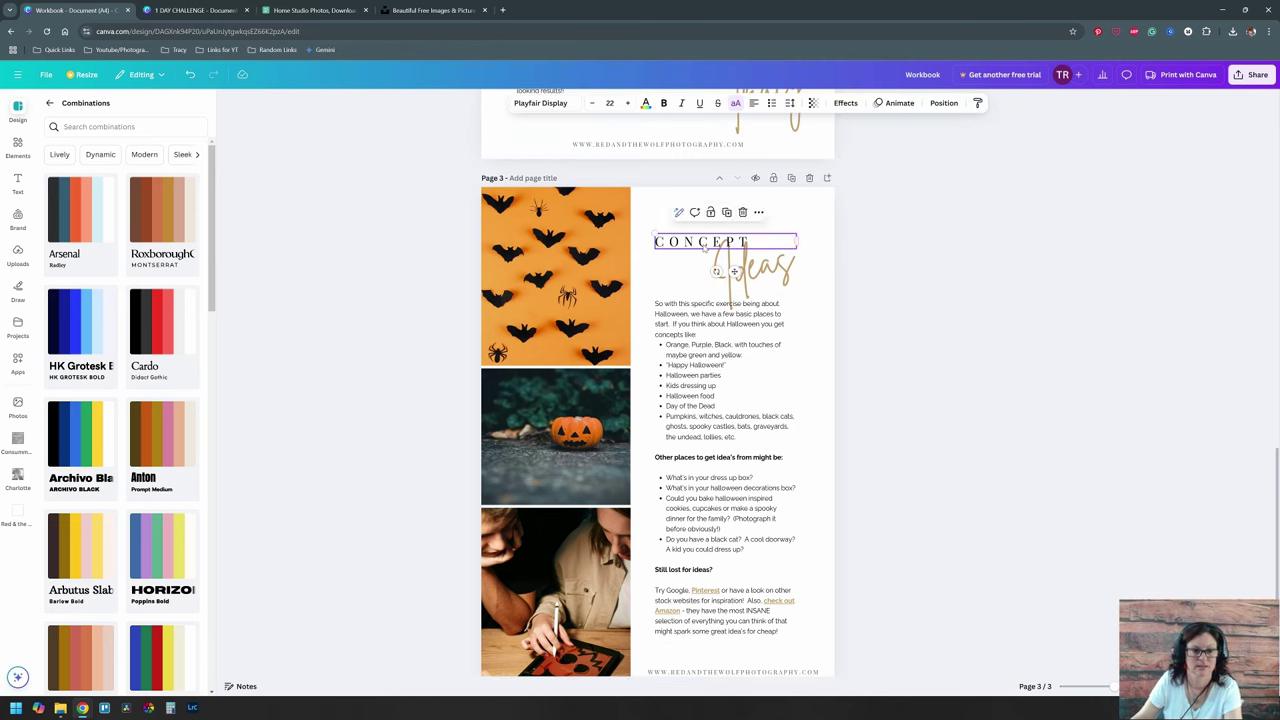
pyautogui.doubleClick(705, 246)
pyautogui.write('START WHERE YOU')
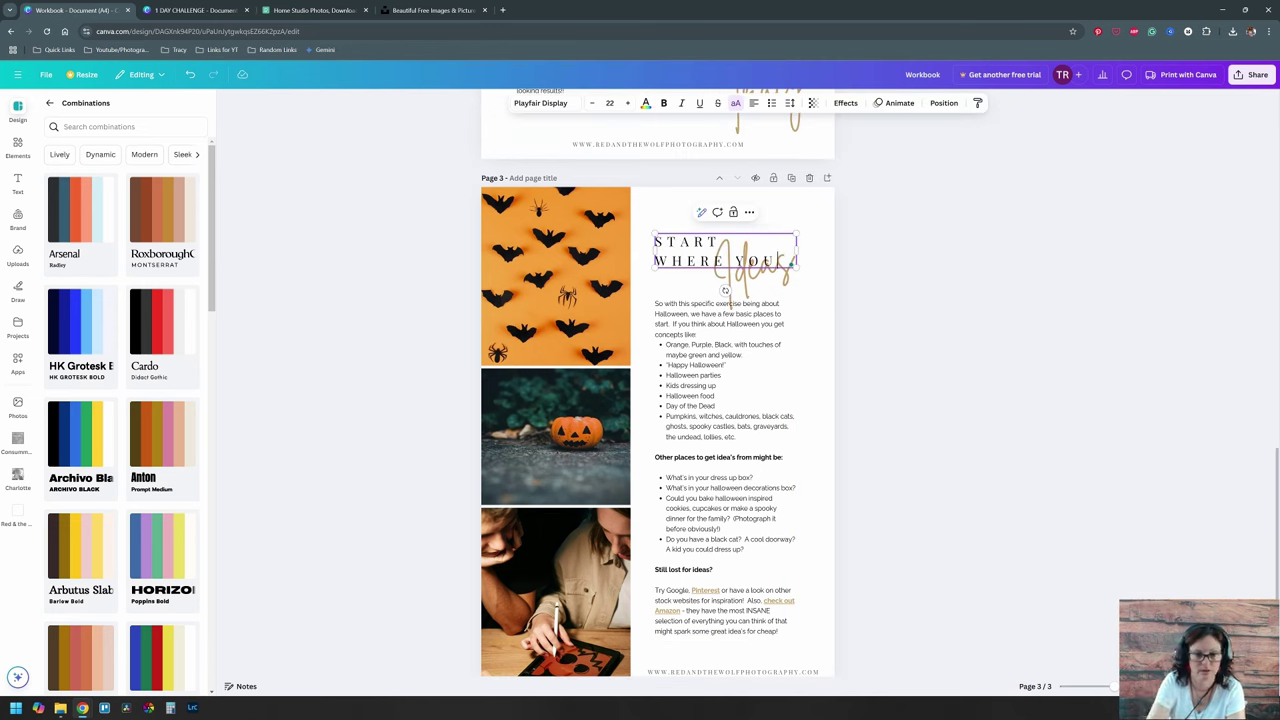
pyautogui.doubleClick(765, 268)
pyautogui.write('Start')
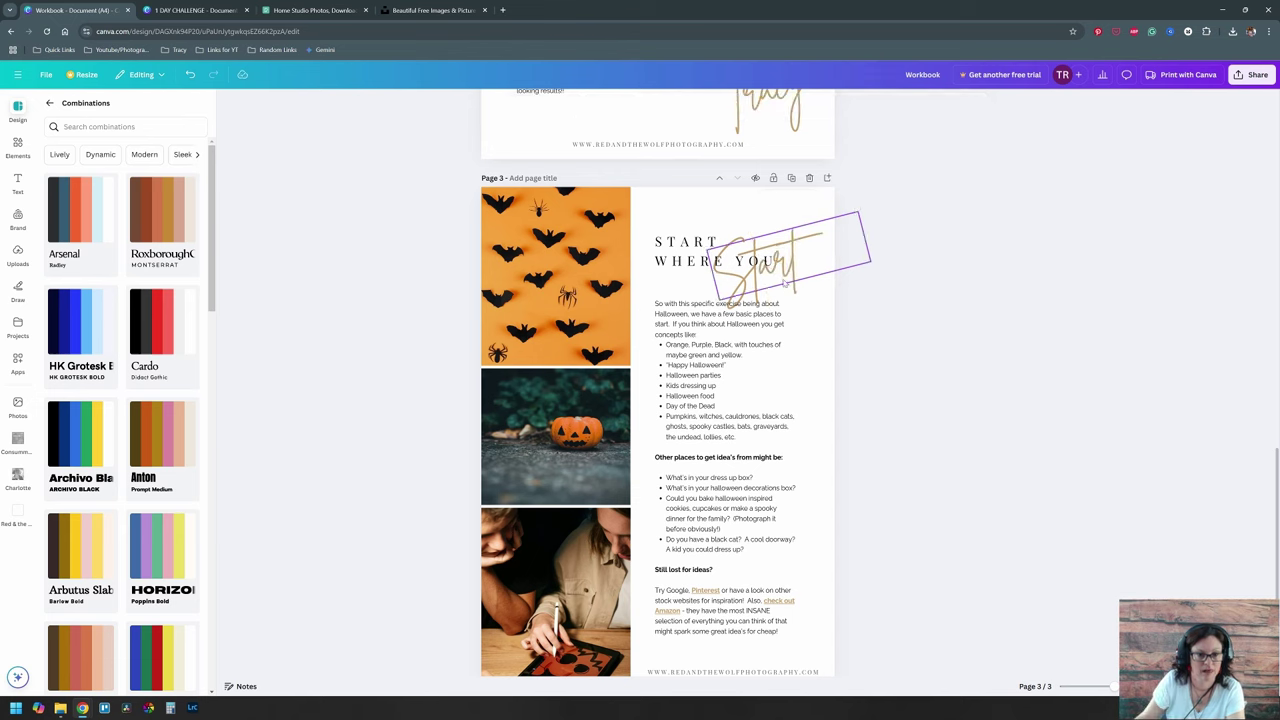
# Step: Move the script word "Start" to the upper left of the heading, and make the heading below it read "WHERE YOU ARE"
pyautogui.moveTo(785, 283); pyautogui.dragTo(721, 258)
pyautogui.moveTo(737, 262); pyautogui.dragTo(796, 258)
pyautogui.doubleClick(765, 252)
pyautogui.press('BackSpace')
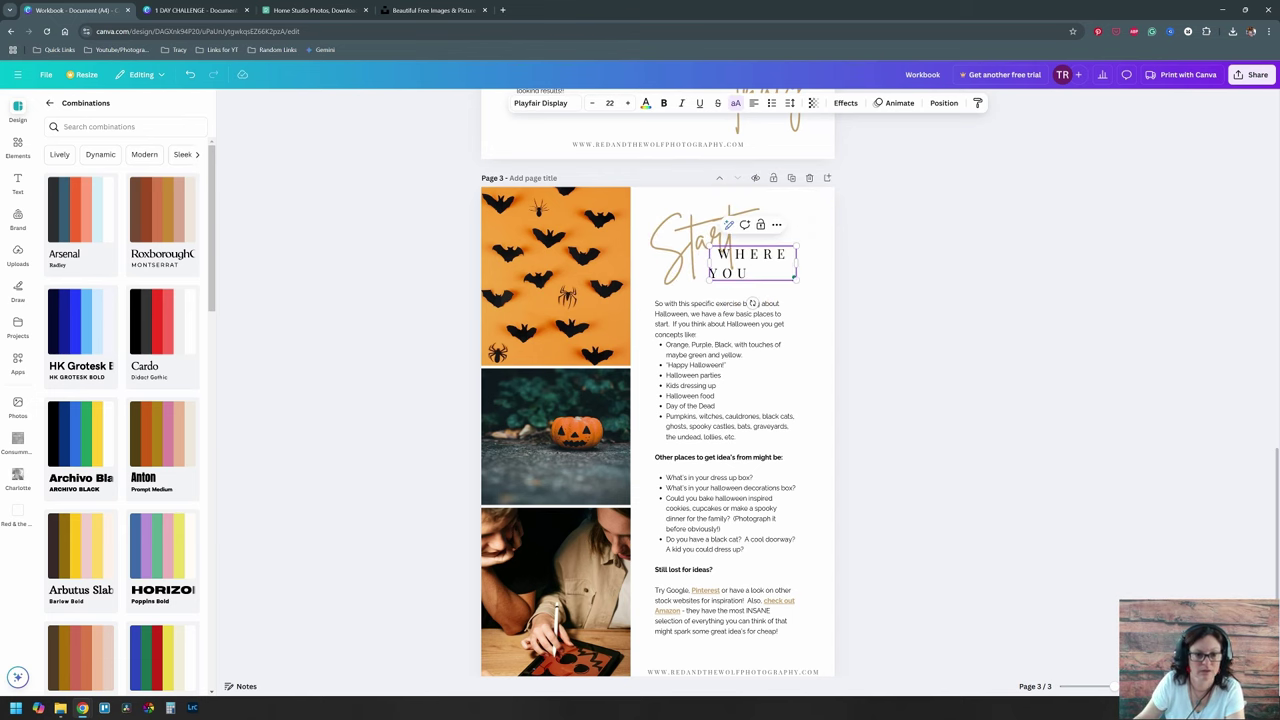
pyautogui.write('ARE')
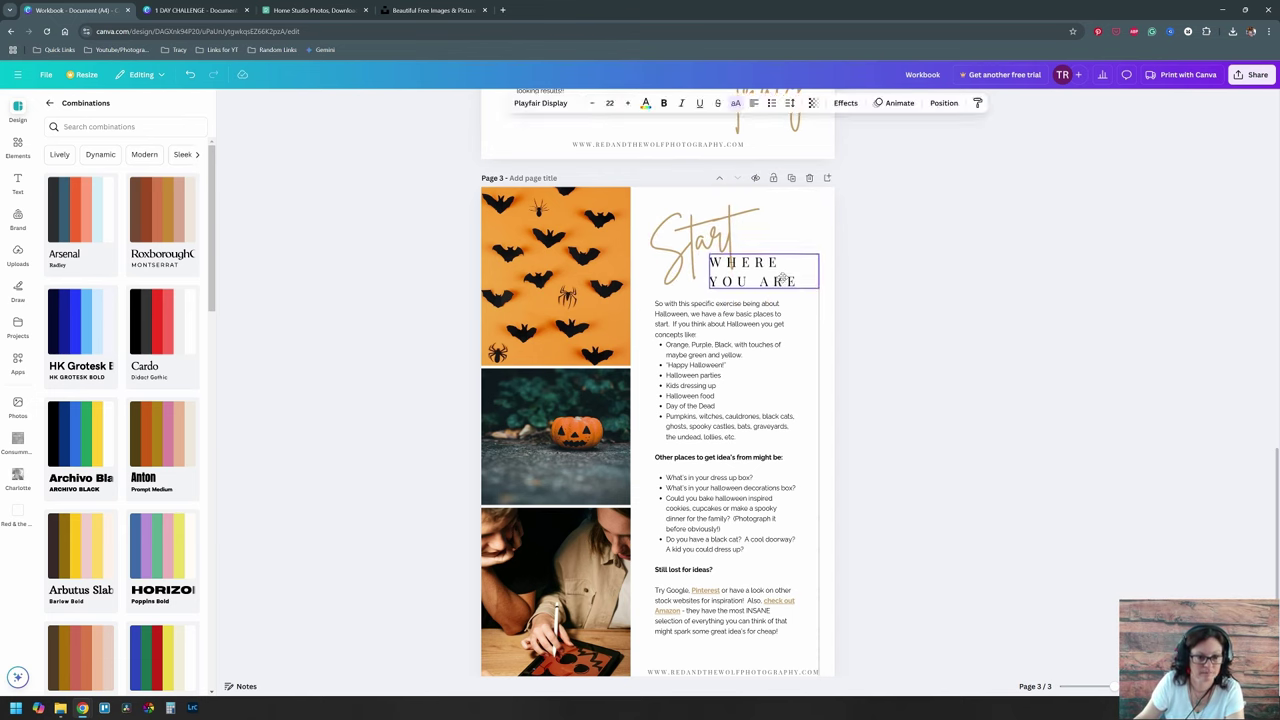
pyautogui.click(448, 286)
# Step: Replace the pumpkin photo in the page's middle frame with the messy desk photo
pyautogui.scroll(-1, 448, 286)
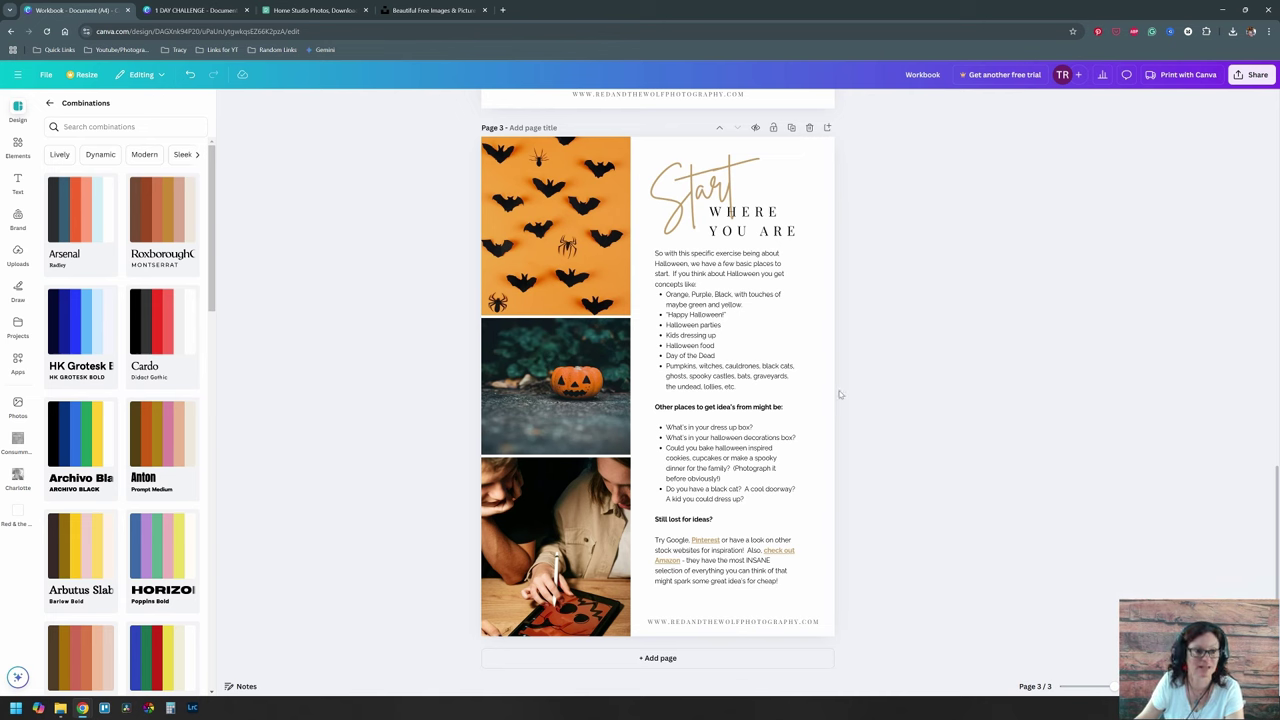
pyautogui.moveTo(229, 102); pyautogui.dragTo(542, 361)
pyautogui.click(971, 400)
# Step: Shorten the bat photo frame to fit at the page's top, and extend the desk photo frame up to just beneath it
pyautogui.click(570, 271)
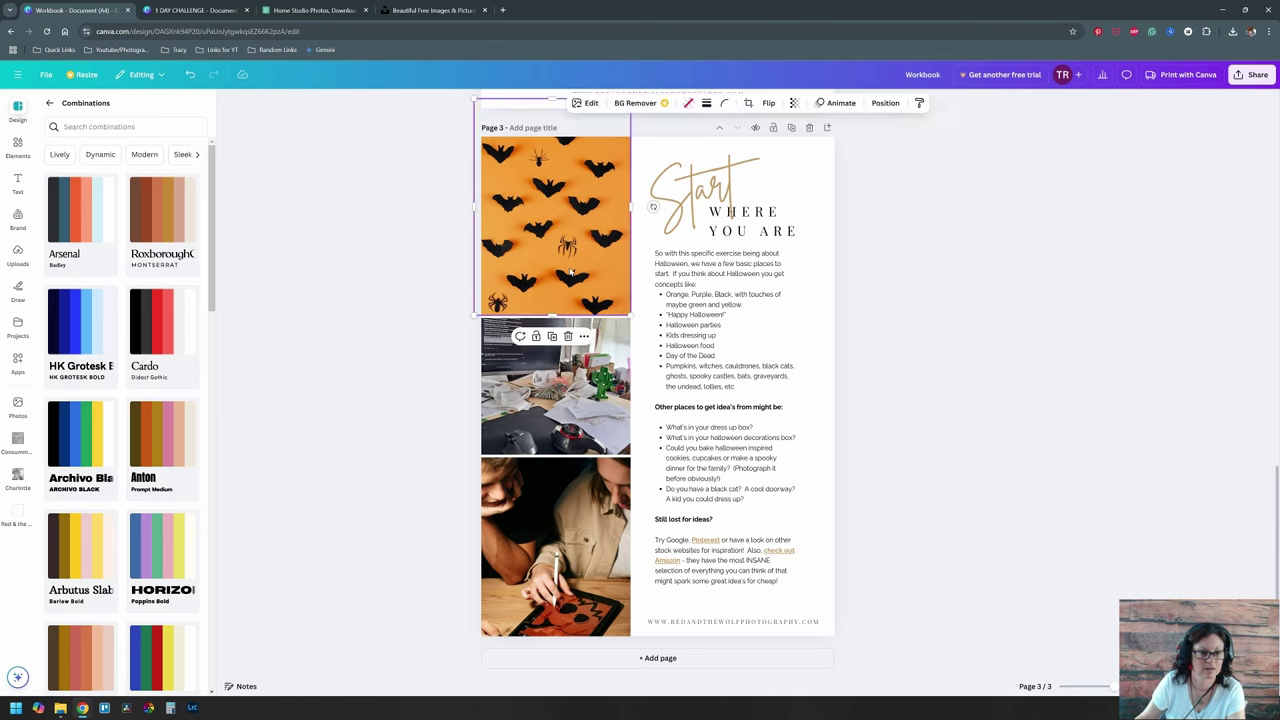
pyautogui.moveTo(552, 99); pyautogui.dragTo(552, 172)
pyautogui.moveTo(563, 280); pyautogui.dragTo(563, 245)
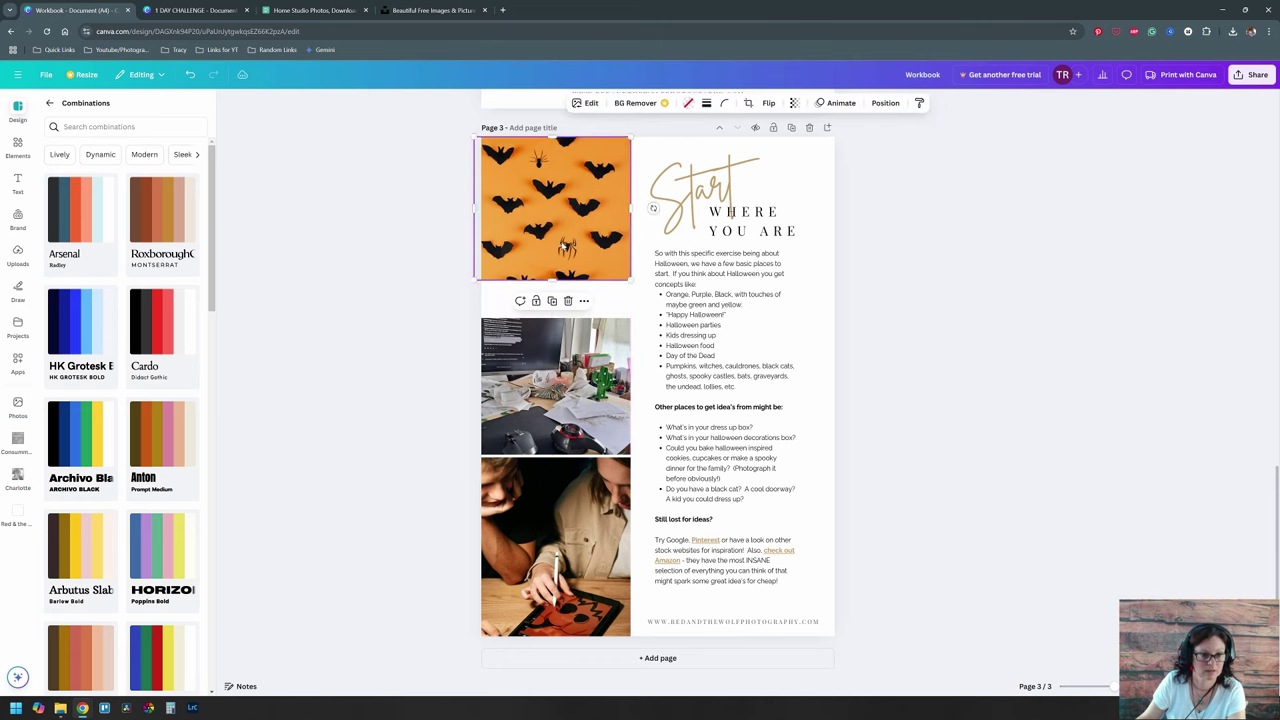
pyautogui.click(563, 370)
pyautogui.moveTo(552, 318); pyautogui.dragTo(552, 290)
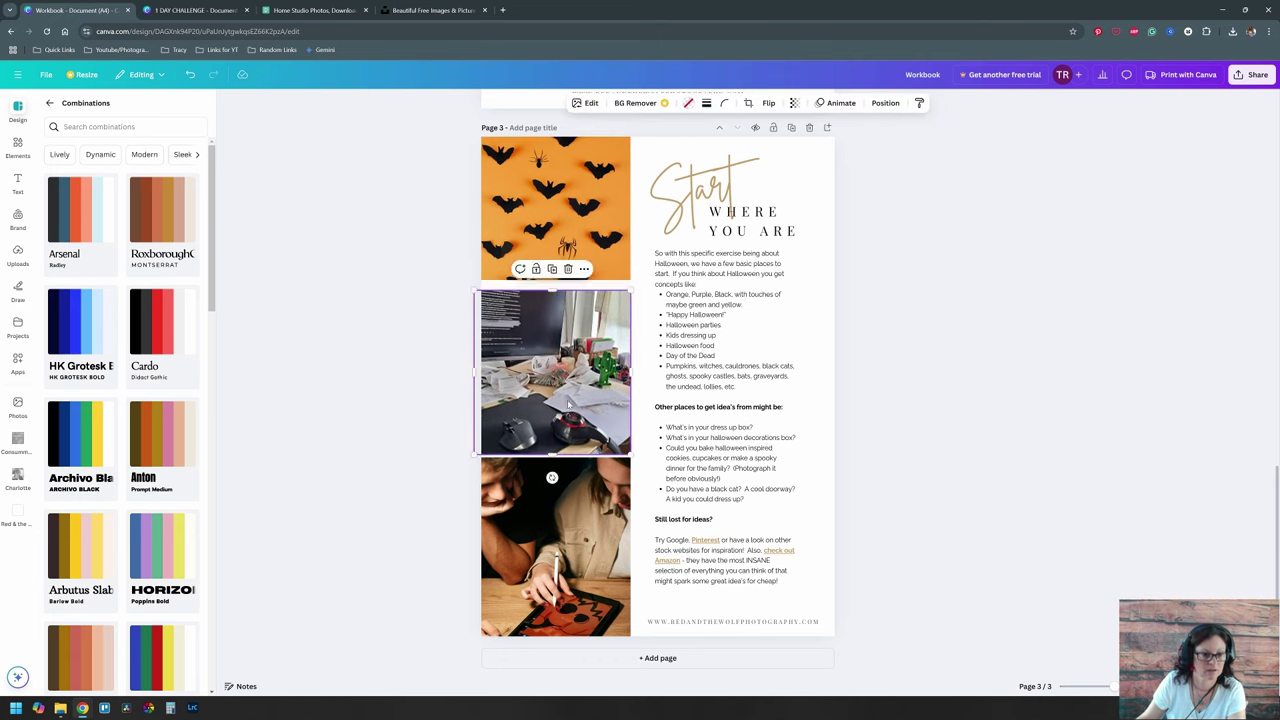
pyautogui.moveTo(568, 403); pyautogui.dragTo(568, 399)
# Step: Fill the top frame with the cluttered room photo, and delete the bottom photo of the couple together with its frame
pyautogui.moveTo(964, 465); pyautogui.dragTo(590, 245)
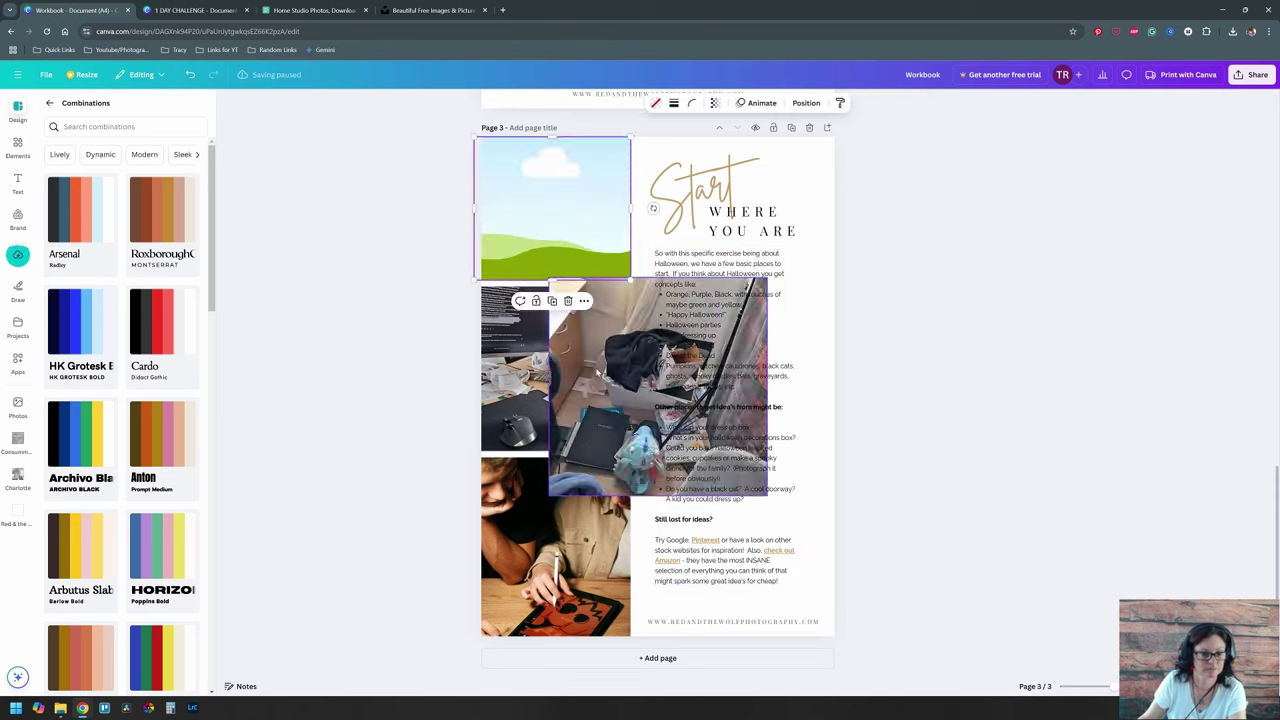
pyautogui.moveTo(598, 372); pyautogui.dragTo(555, 215)
pyautogui.click(562, 537)
pyautogui.press('Delete')
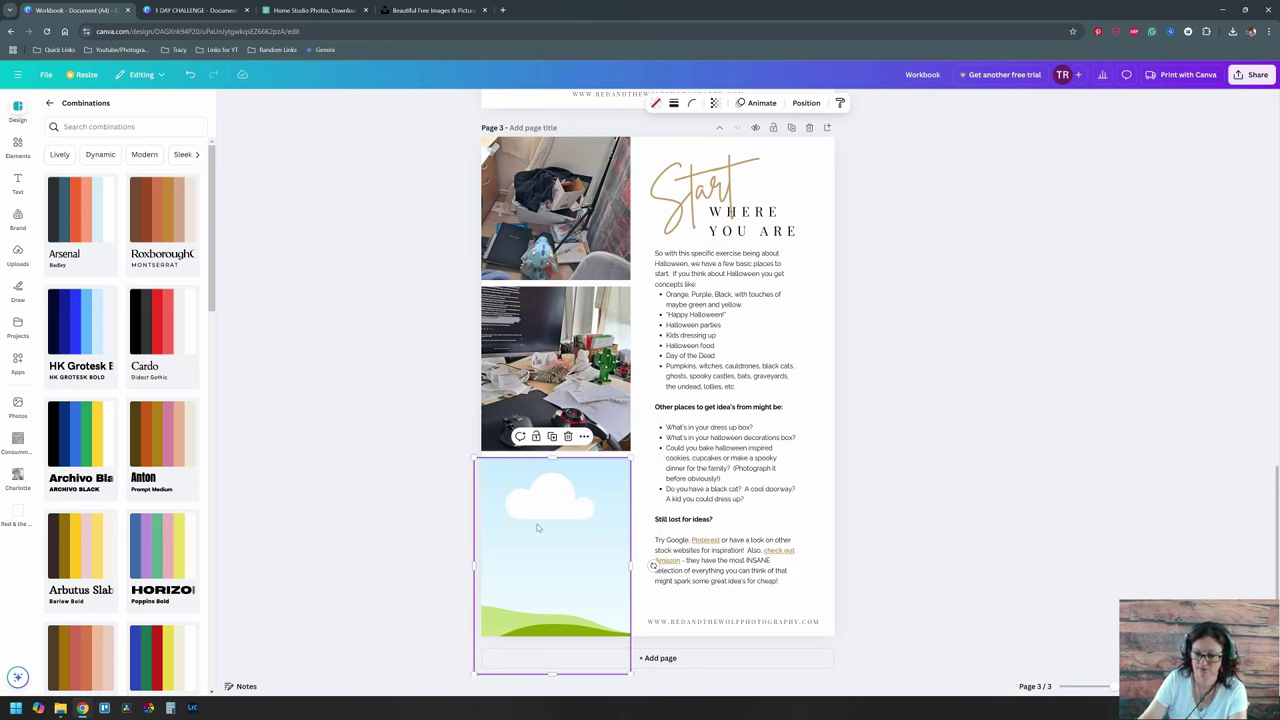
pyautogui.press('Delete')
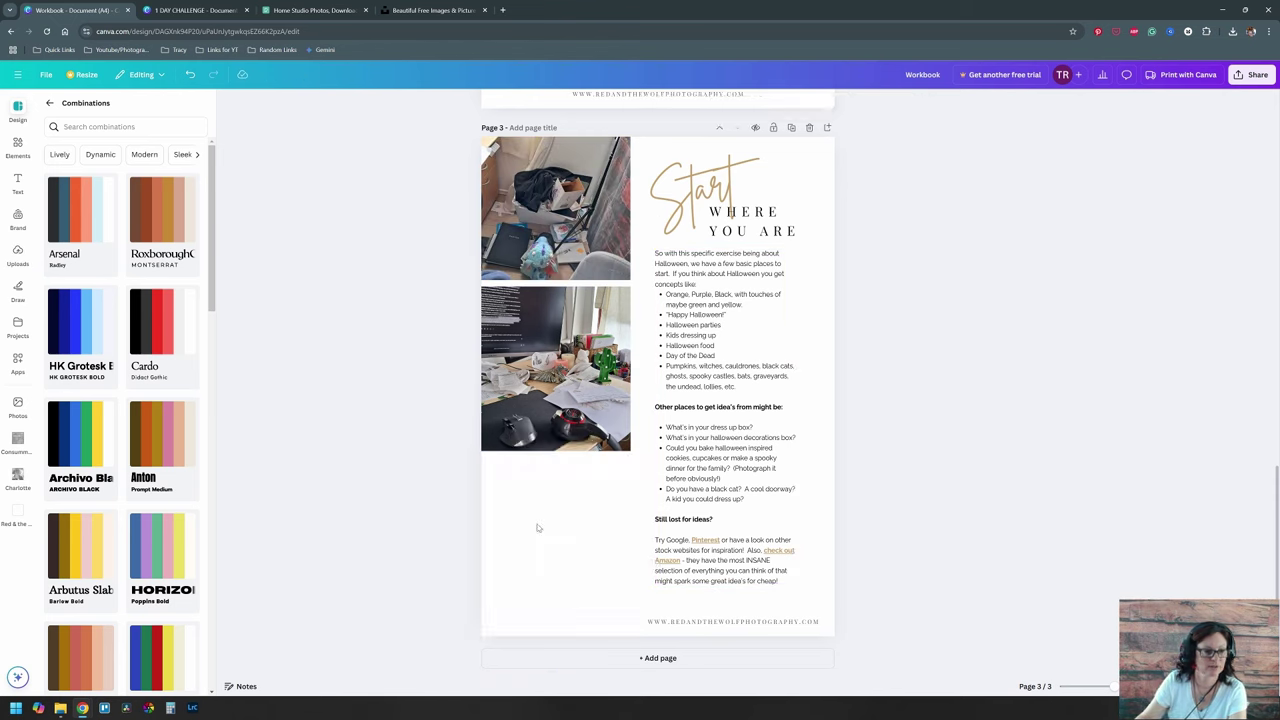
# Step: Search the elements for "frame", place a circular frame below the desk photo and fill it with the photographer photo
pyautogui.click(17, 147)
pyautogui.click(100, 106)
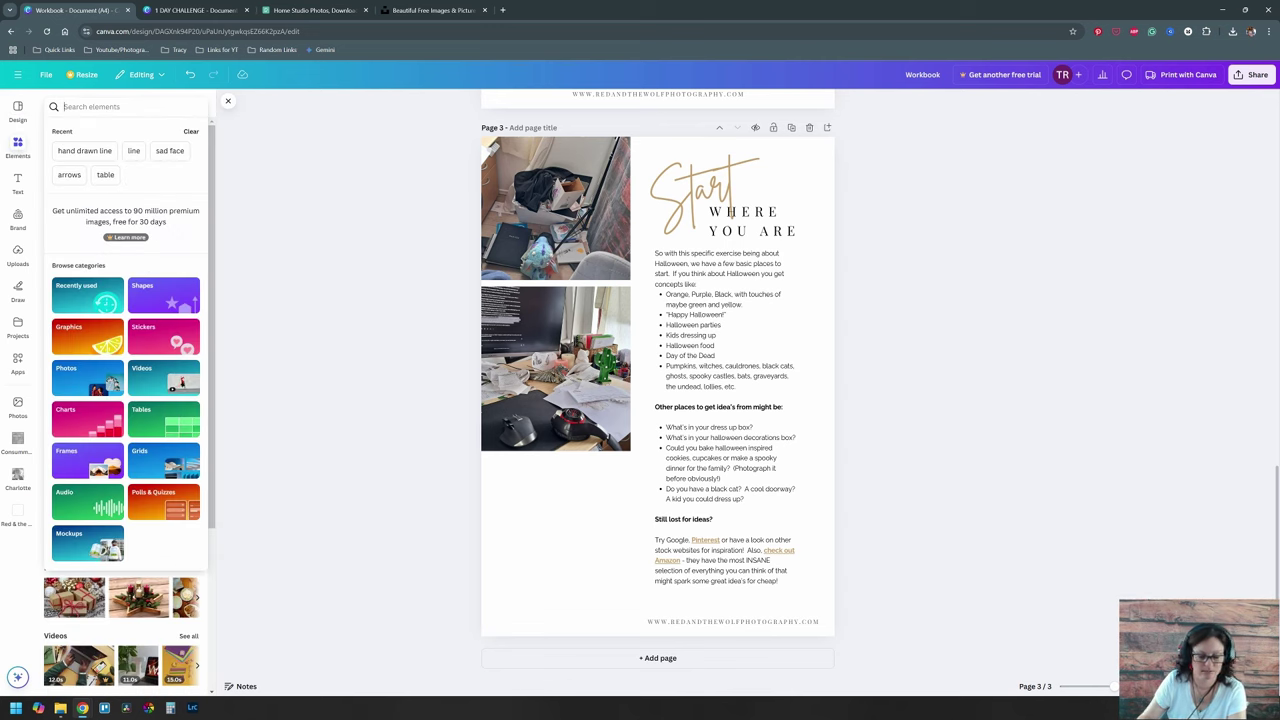
pyautogui.write('frame')
pyautogui.press('Return')
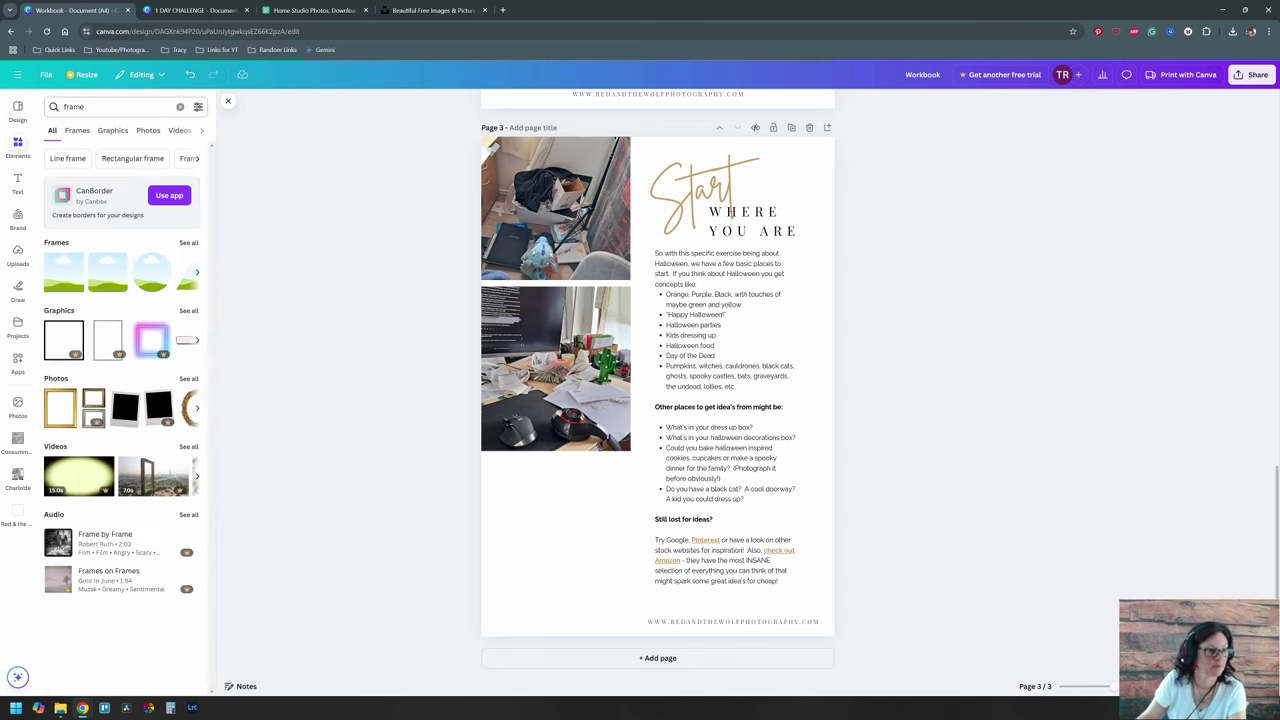
pyautogui.click(189, 243)
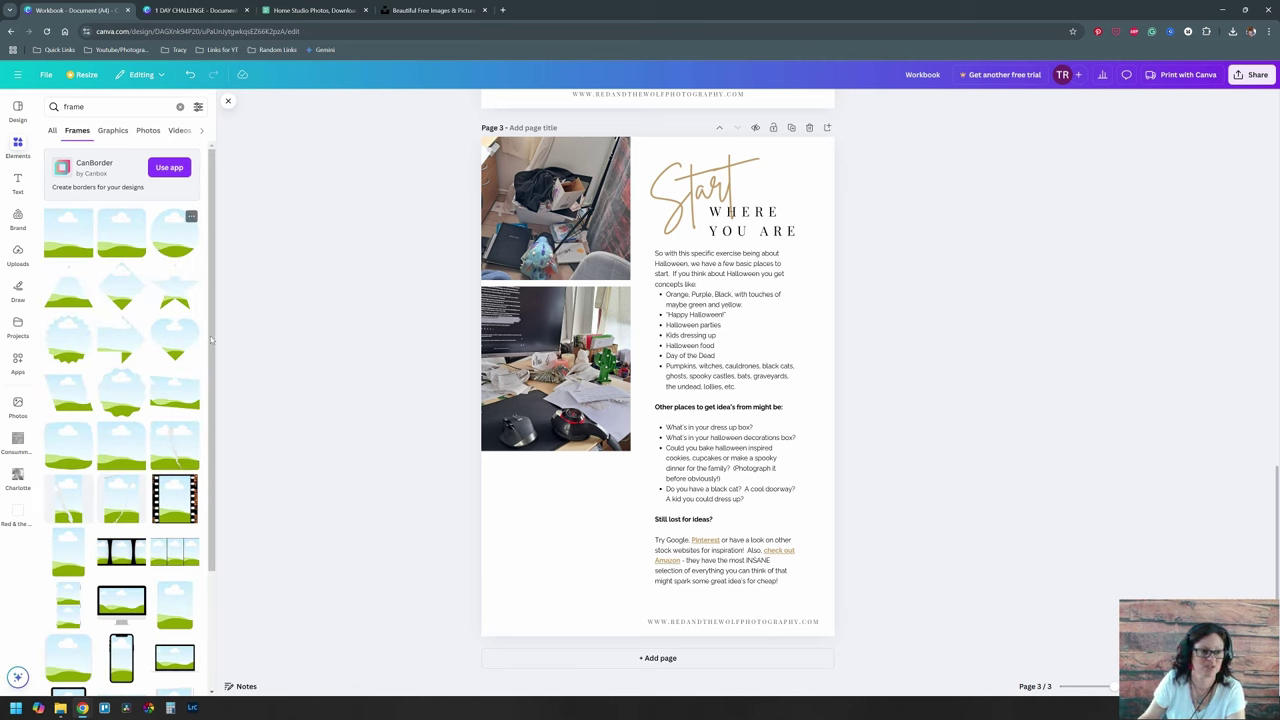
pyautogui.moveTo(174, 235); pyautogui.dragTo(505, 497)
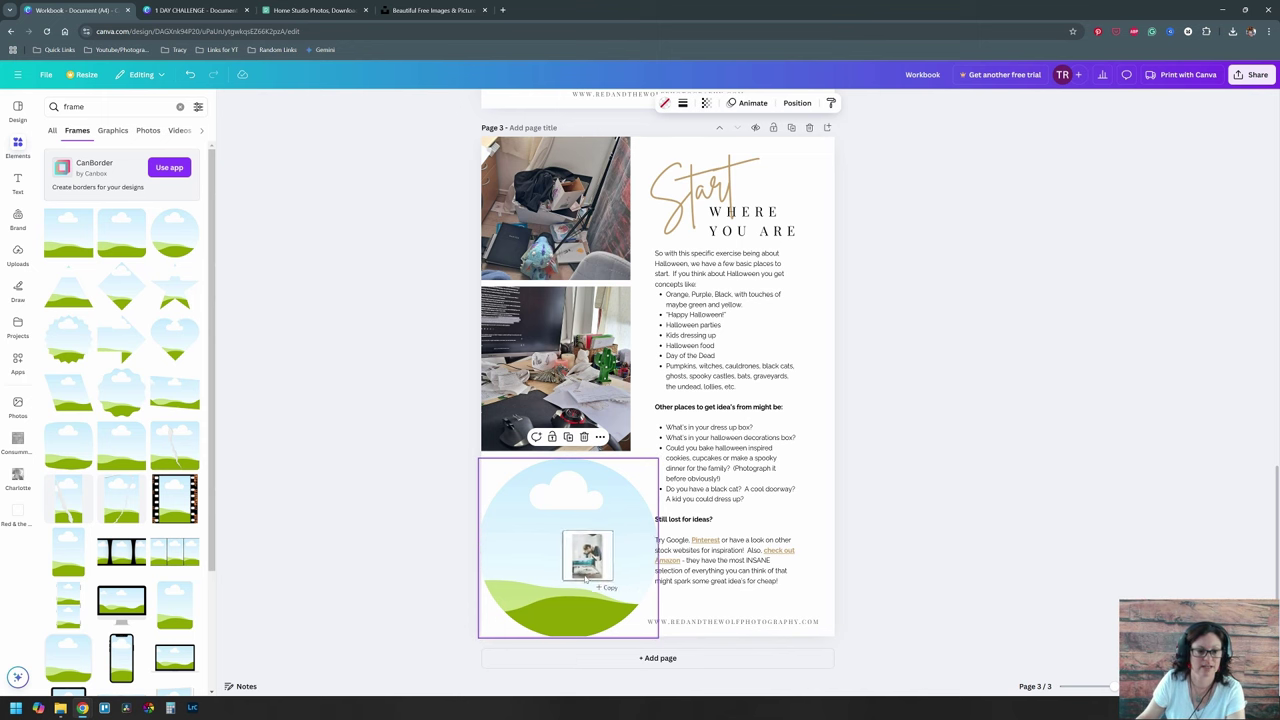
pyautogui.hotkey('ctrl', 'v')
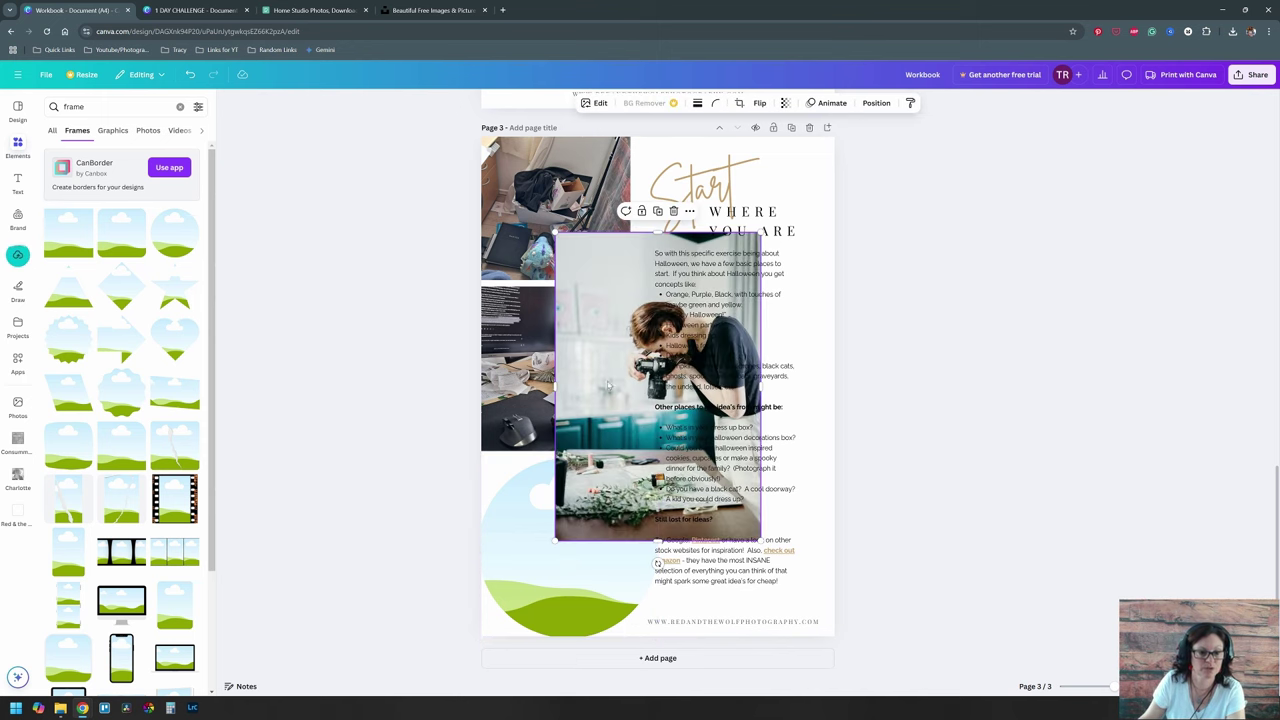
pyautogui.moveTo(612, 355); pyautogui.dragTo(574, 530)
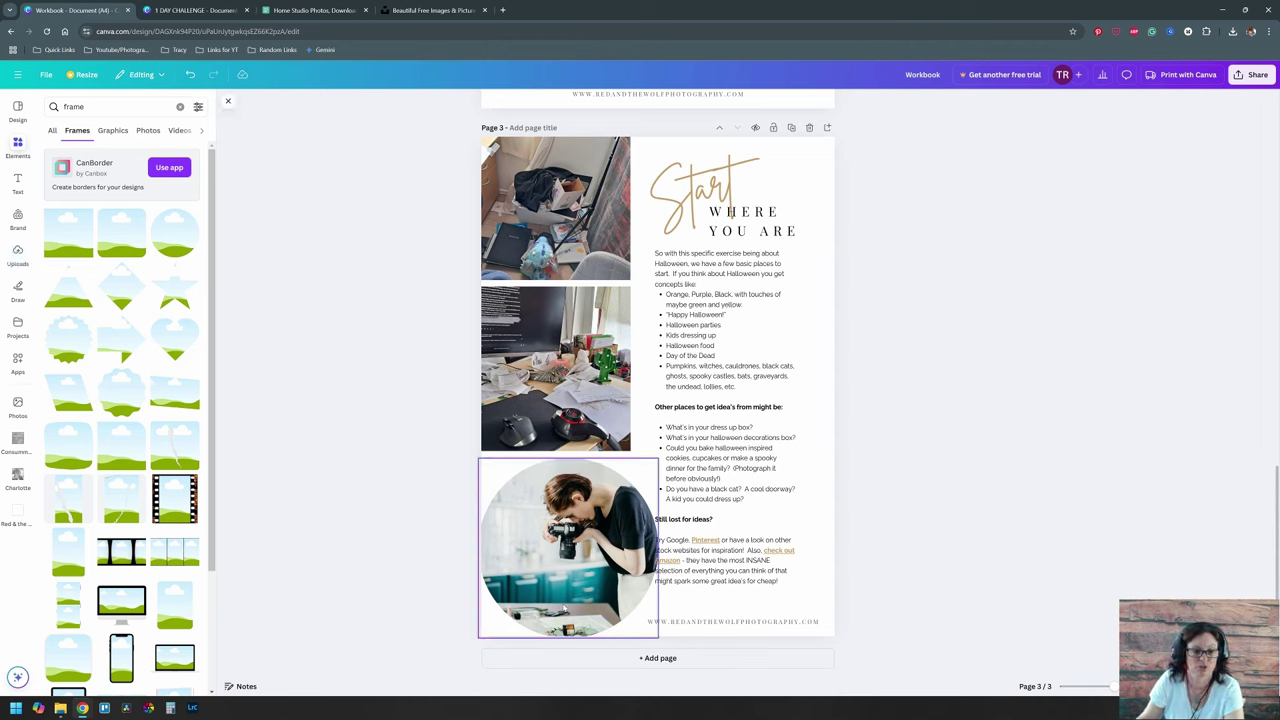
# Step: Delete the photographer photo and its circular frame from the page
pyautogui.click(560, 568)
pyautogui.press('Delete')
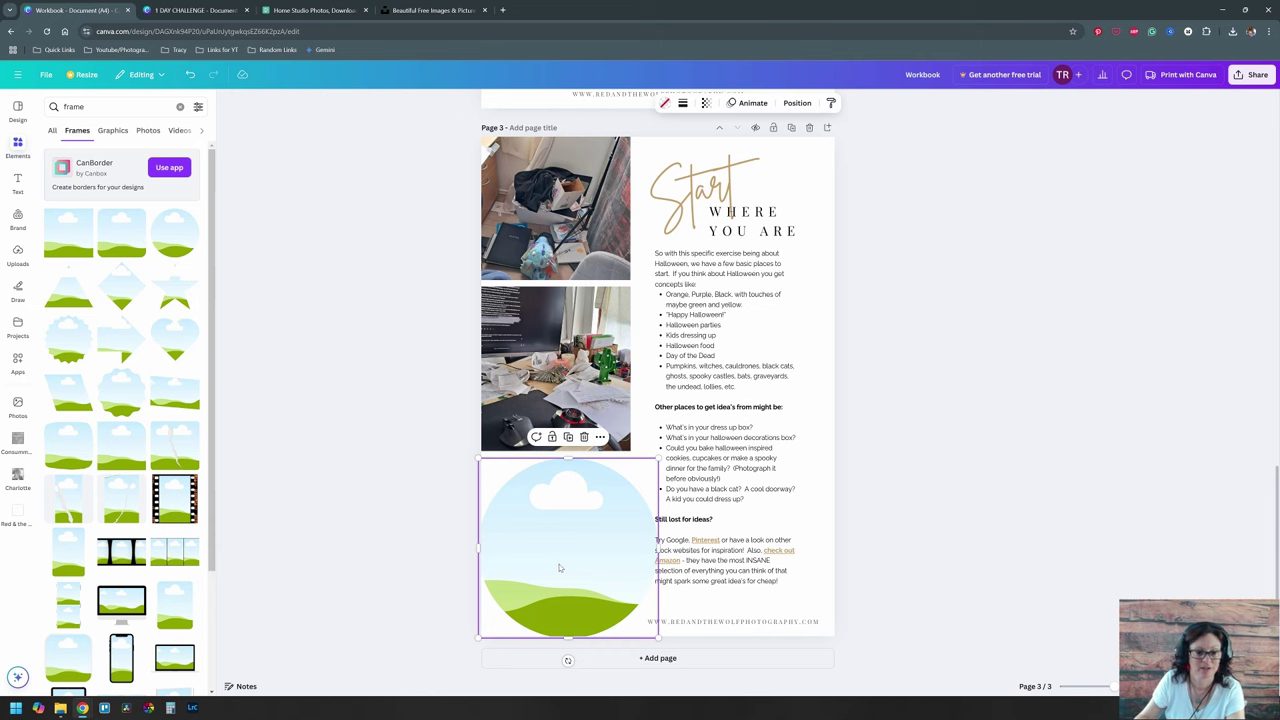
pyautogui.press('Delete')
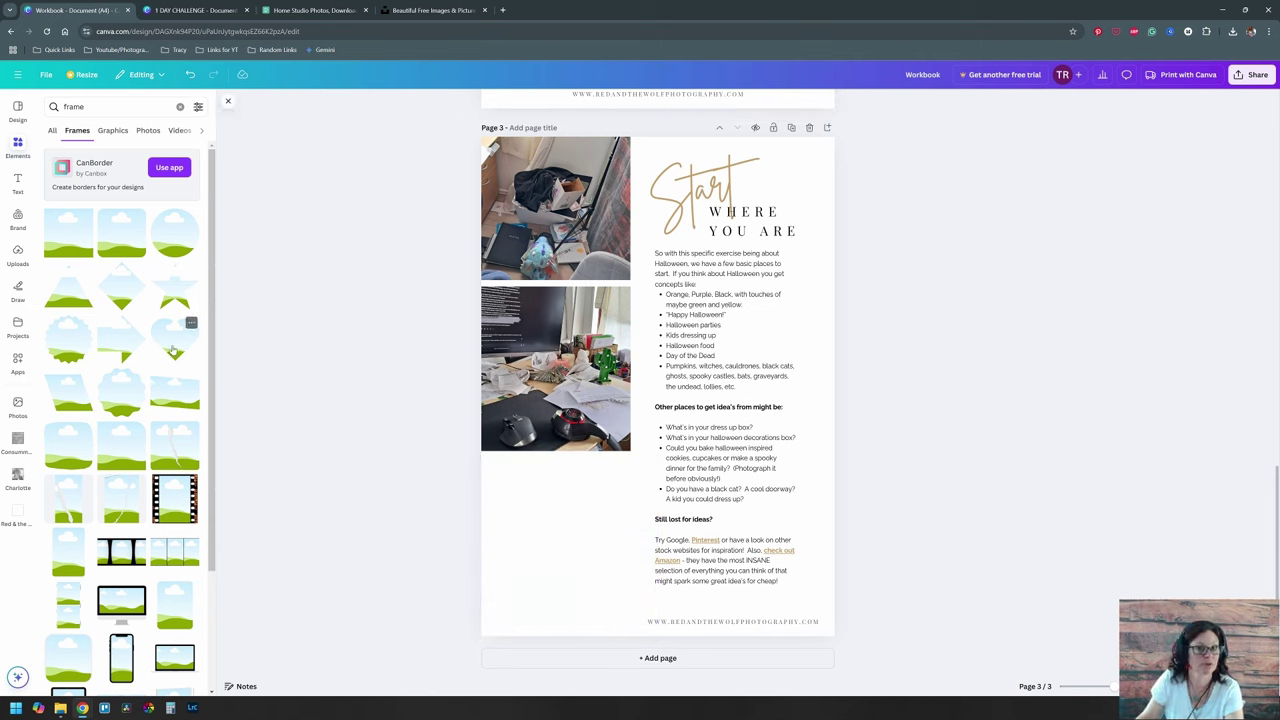
# Step: Move the desk photo to the page's bottom and the cluttered room photo above it, extending both upward with a narrow gap between them
pyautogui.click(576, 345)
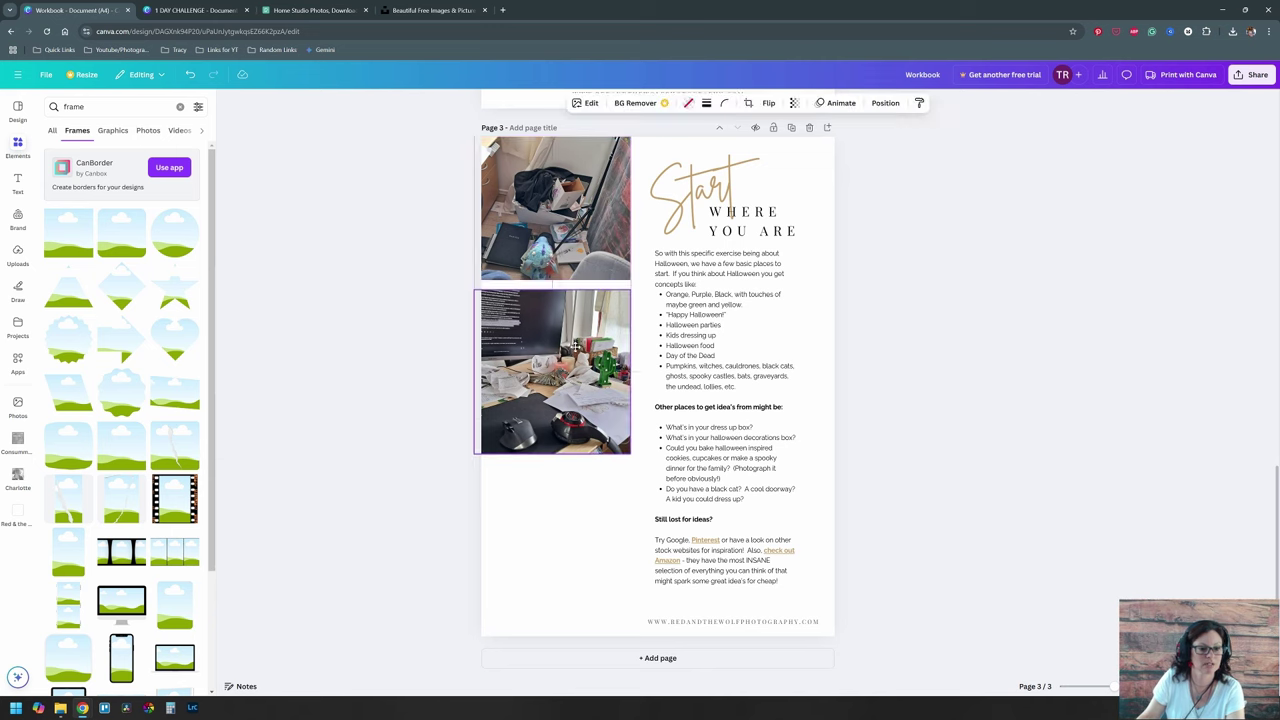
pyautogui.moveTo(576, 345); pyautogui.dragTo(576, 515)
pyautogui.moveTo(576, 200); pyautogui.dragTo(576, 378)
pyautogui.moveTo(551, 316); pyautogui.dragTo(551, 256)
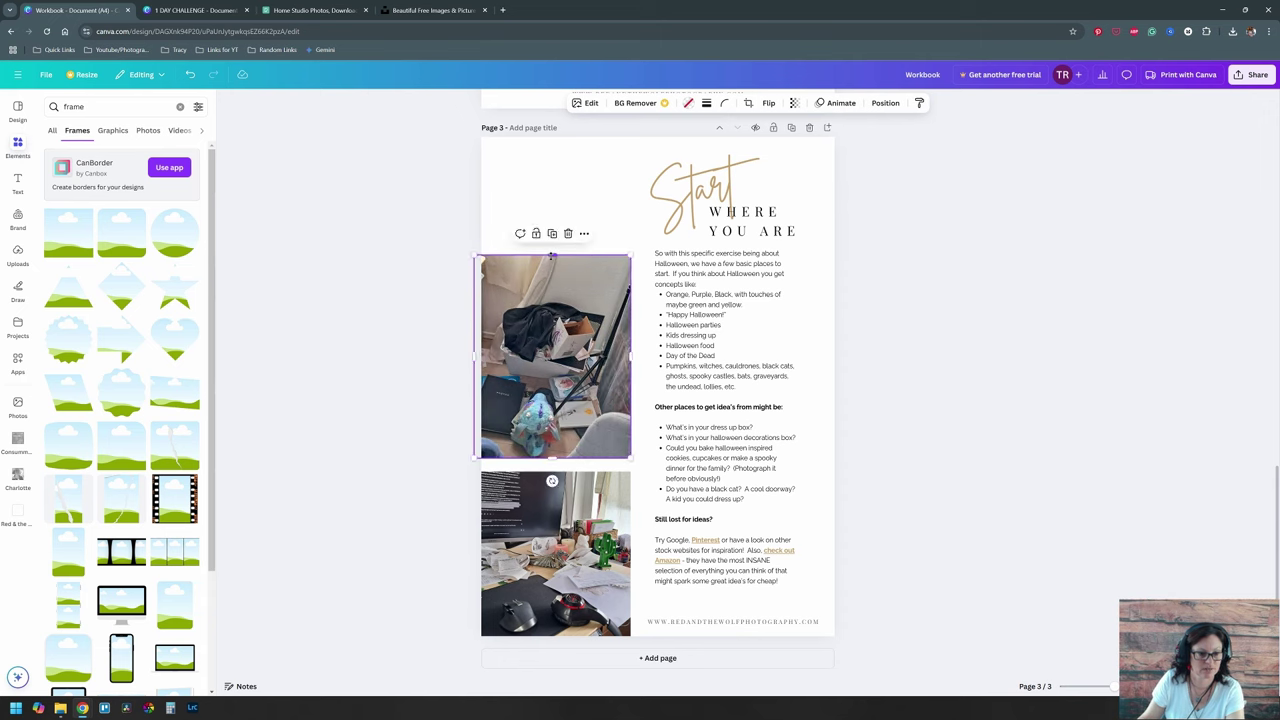
pyautogui.click(550, 515)
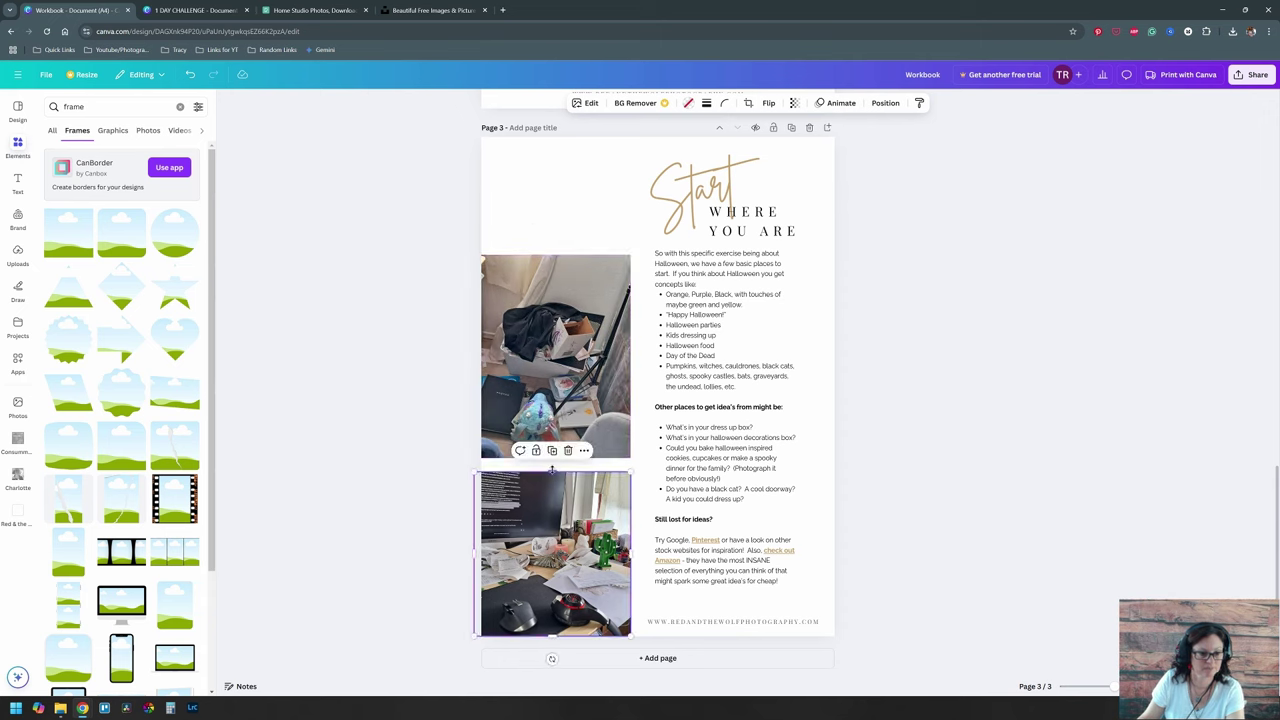
pyautogui.moveTo(551, 472); pyautogui.dragTo(551, 464)
pyautogui.click(872, 304)
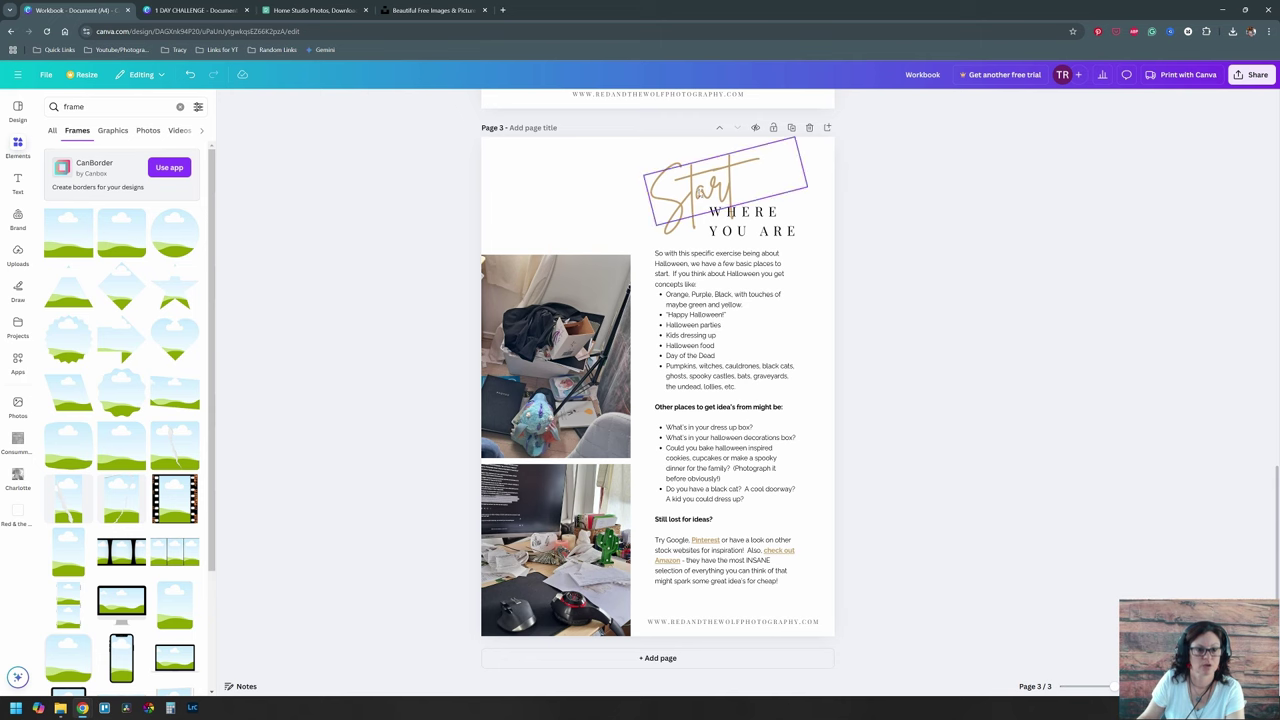
# Step: Move the script word "Start" above the photo column and align the "WHERE YOU ARE" heading with the body text's left edge
pyautogui.moveTo(692, 197); pyautogui.dragTo(567, 207)
pyautogui.moveTo(759, 212); pyautogui.dragTo(705, 196)
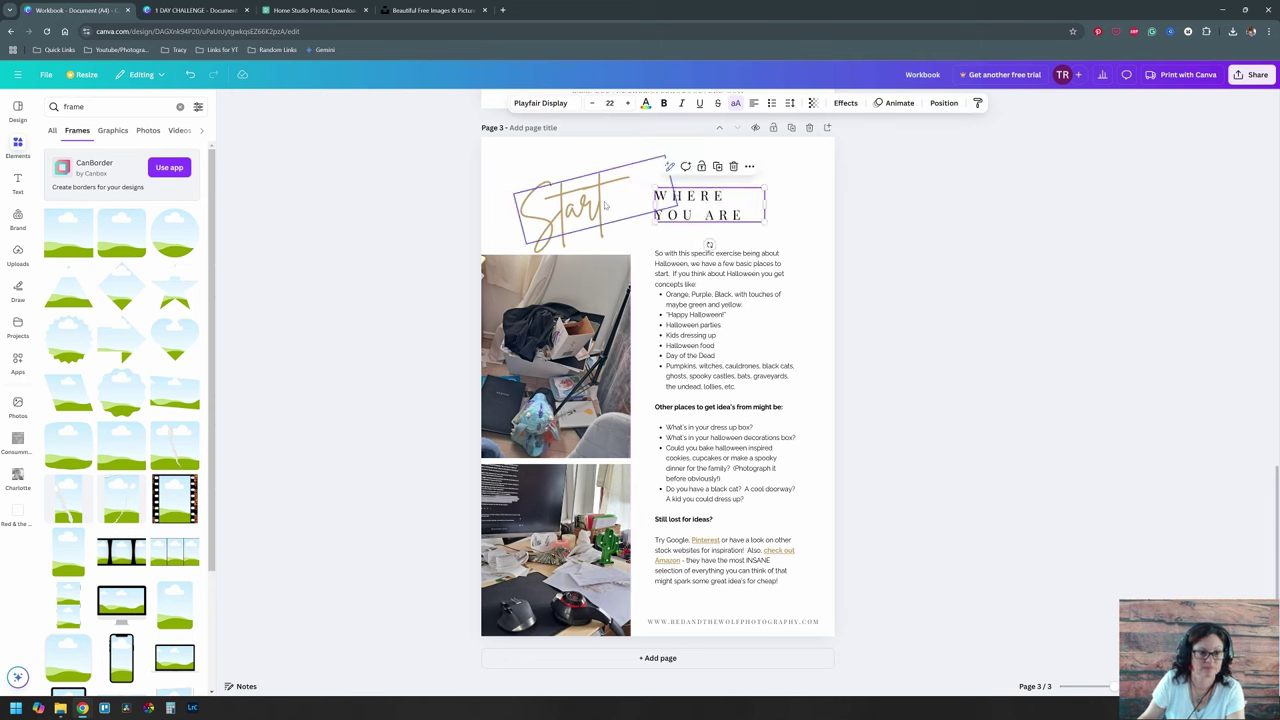
# Step: Move the script word "Start" against the heading and replace the body text with "This todays chaos as I write this guide." and "And I'm not"
pyautogui.moveTo(610, 206); pyautogui.dragTo(655, 195)
pyautogui.click(582, 332)
pyautogui.click(754, 331)
pyautogui.write('This todays chaos as I write this book.')
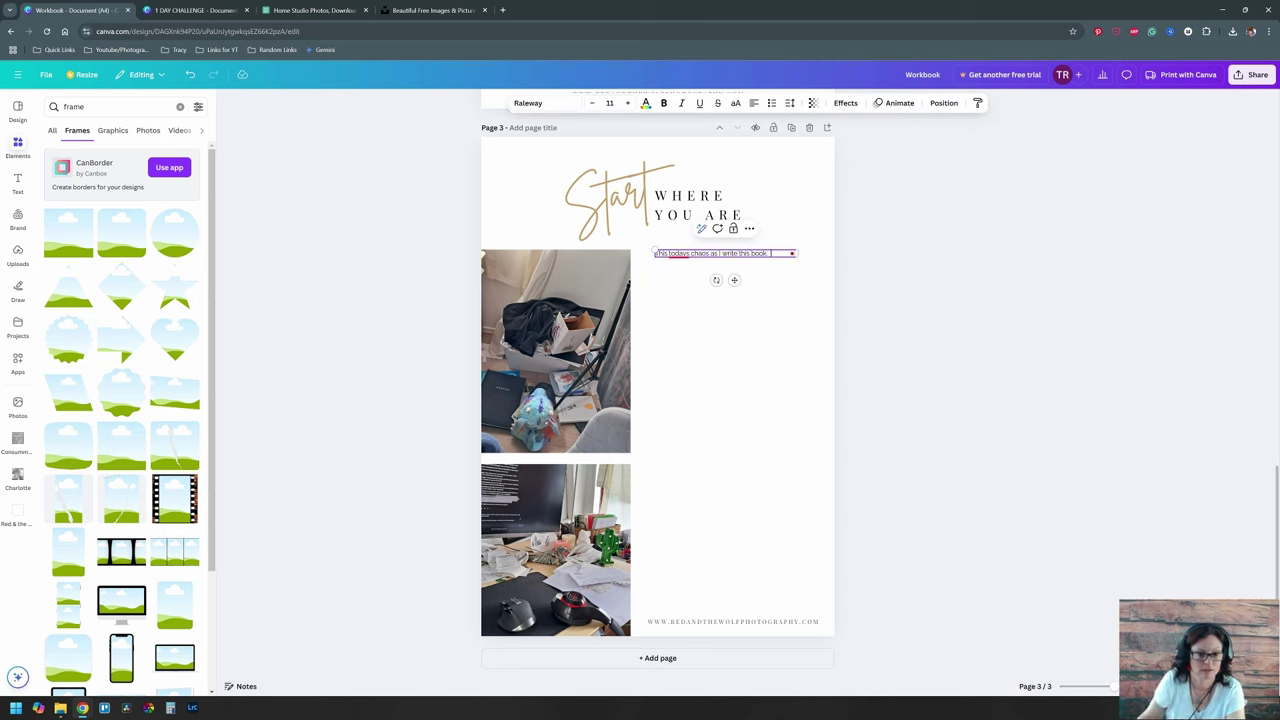
pyautogui.moveTo(679, 254)
pyautogui.write('.')
pyautogui.press('Return')
pyautogui.press('Return')
pyautogui.write('An')
pyautogui.click(818, 363)
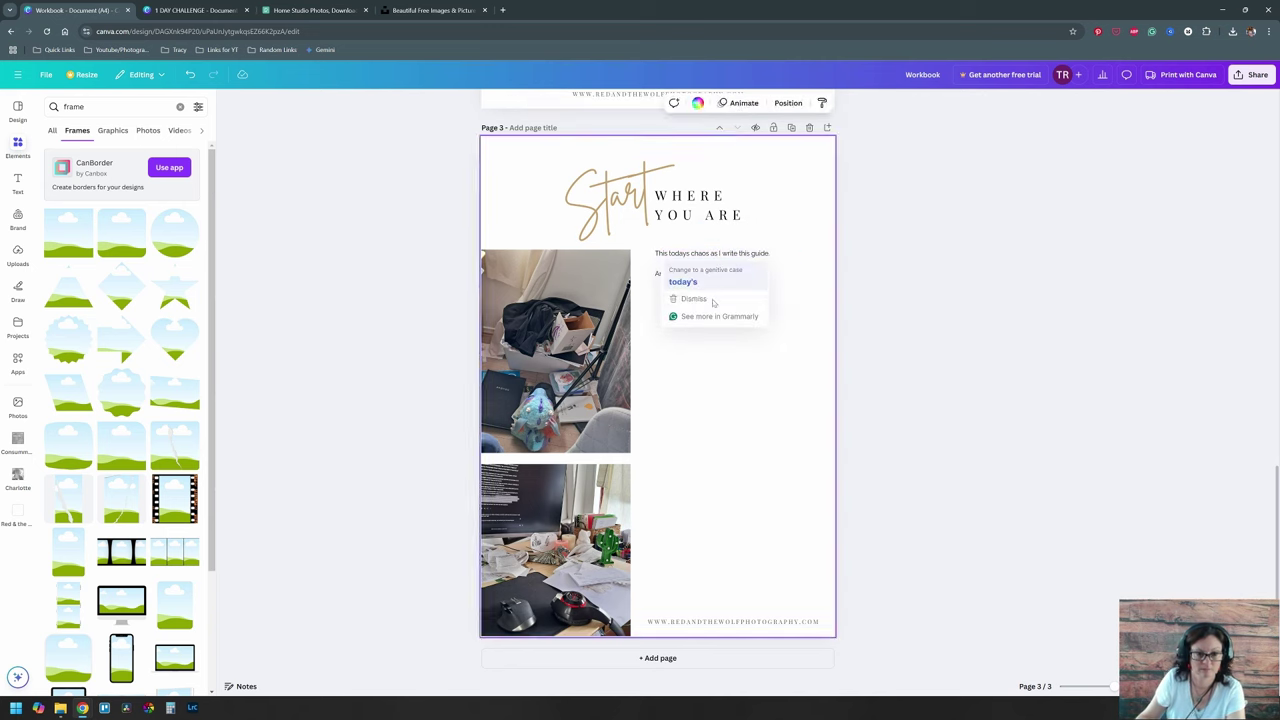
# Step: Try to dismiss the Grammarly suggestion for the word "todays"
pyautogui.click(705, 299)
pyautogui.click(702, 394)
pyautogui.click(701, 396)
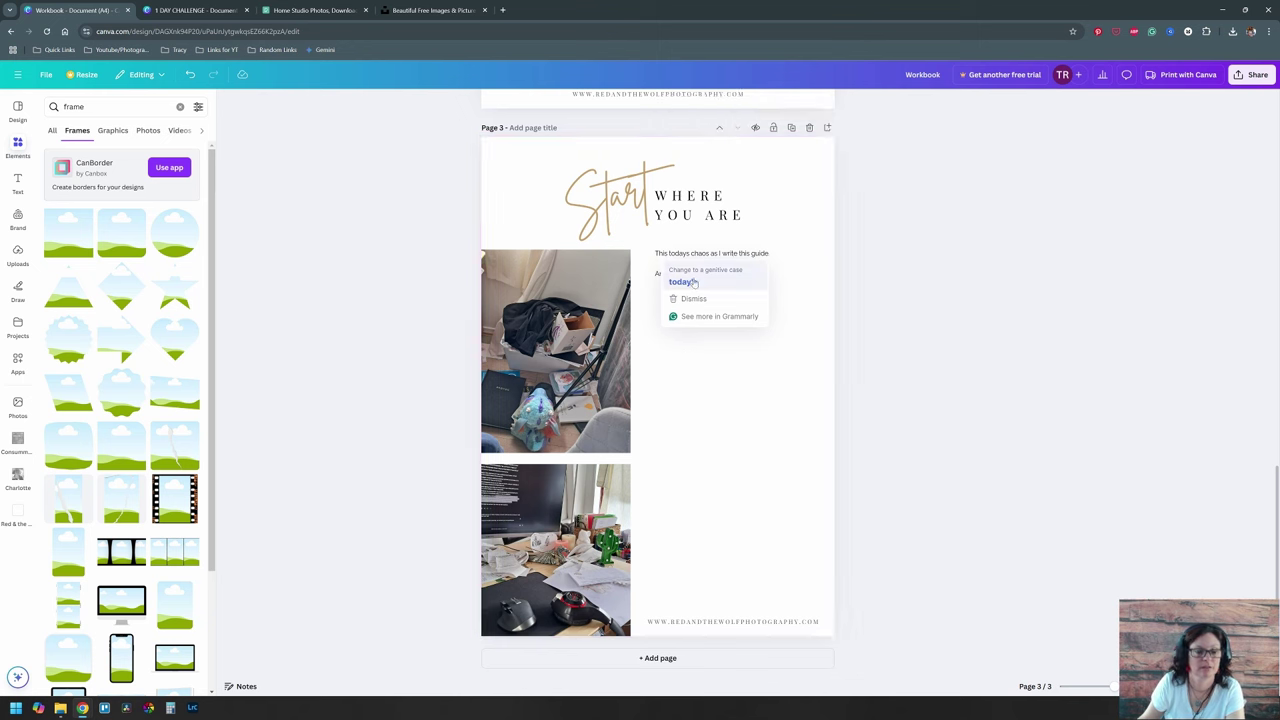
pyautogui.click(719, 390)
pyautogui.click(794, 256)
pyautogui.scroll(5, 794, 256)
pyautogui.scroll(-5, 794, 256)
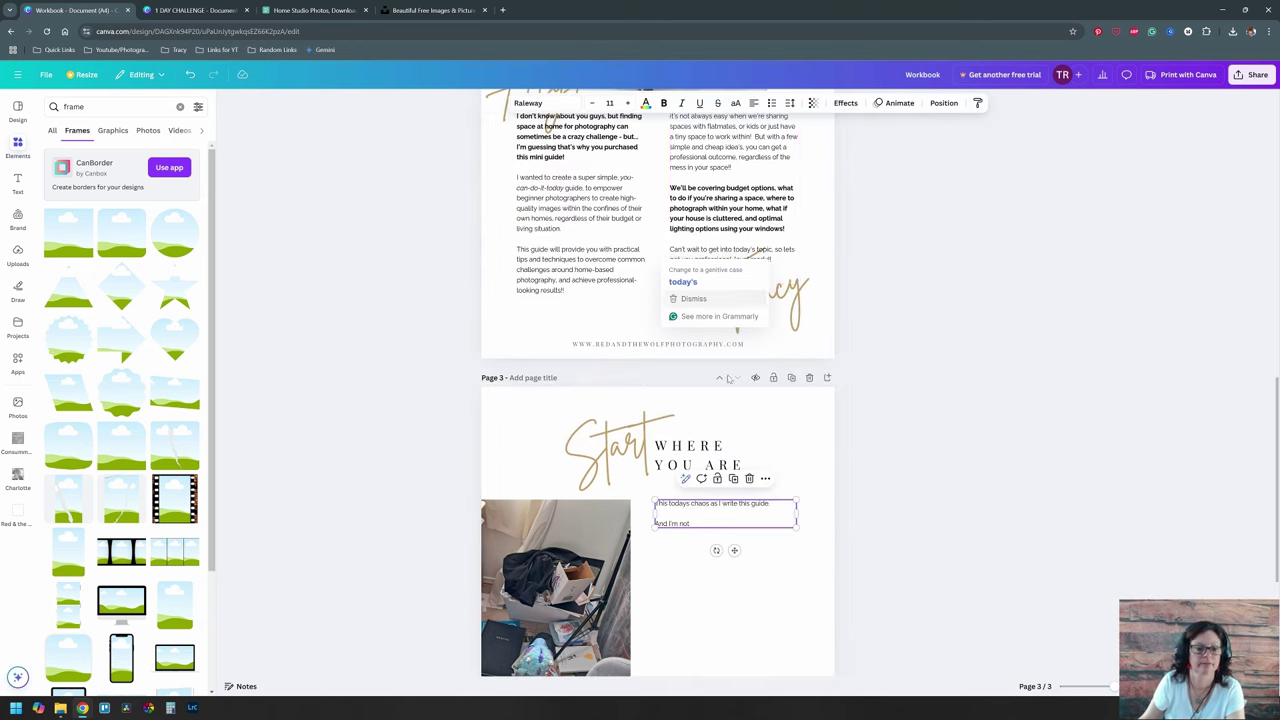
pyautogui.click(954, 329)
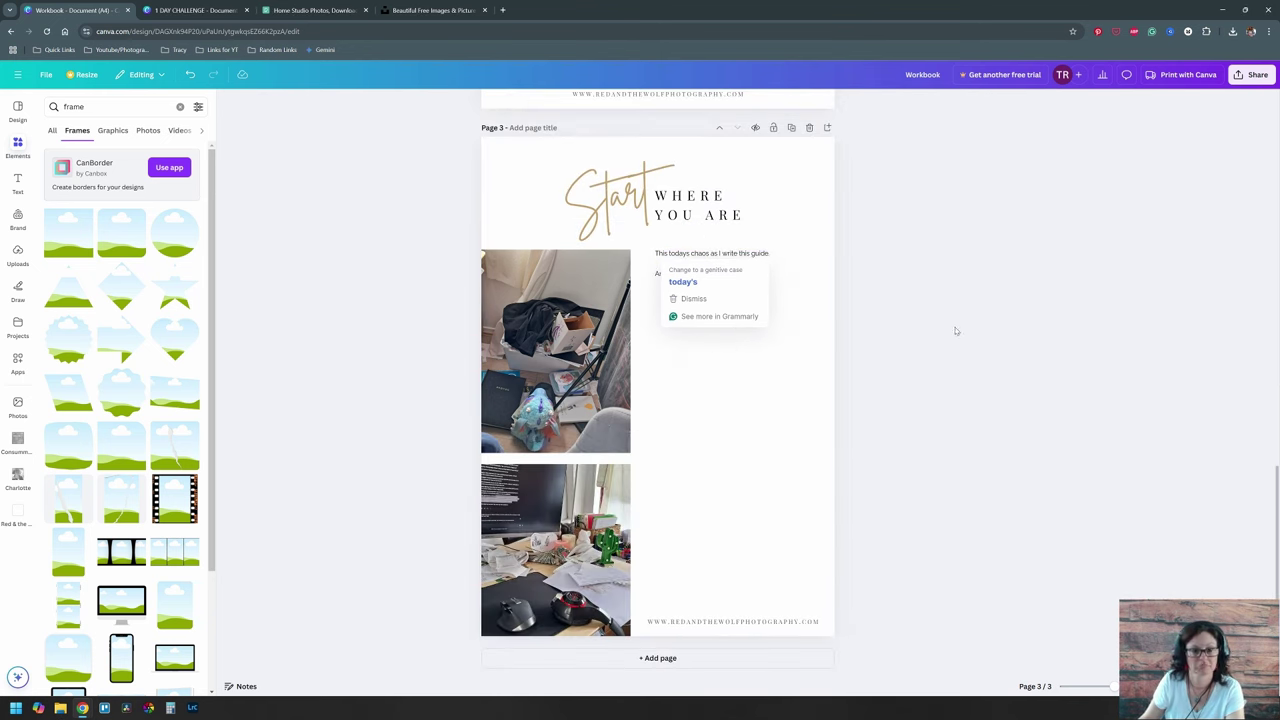
# Step: Close the document and reopen the "Workbook" design from the Canva home page's recent designs
pyautogui.hotkey('ctrl', 'w')
pyautogui.hotkey('ctrl', 't')
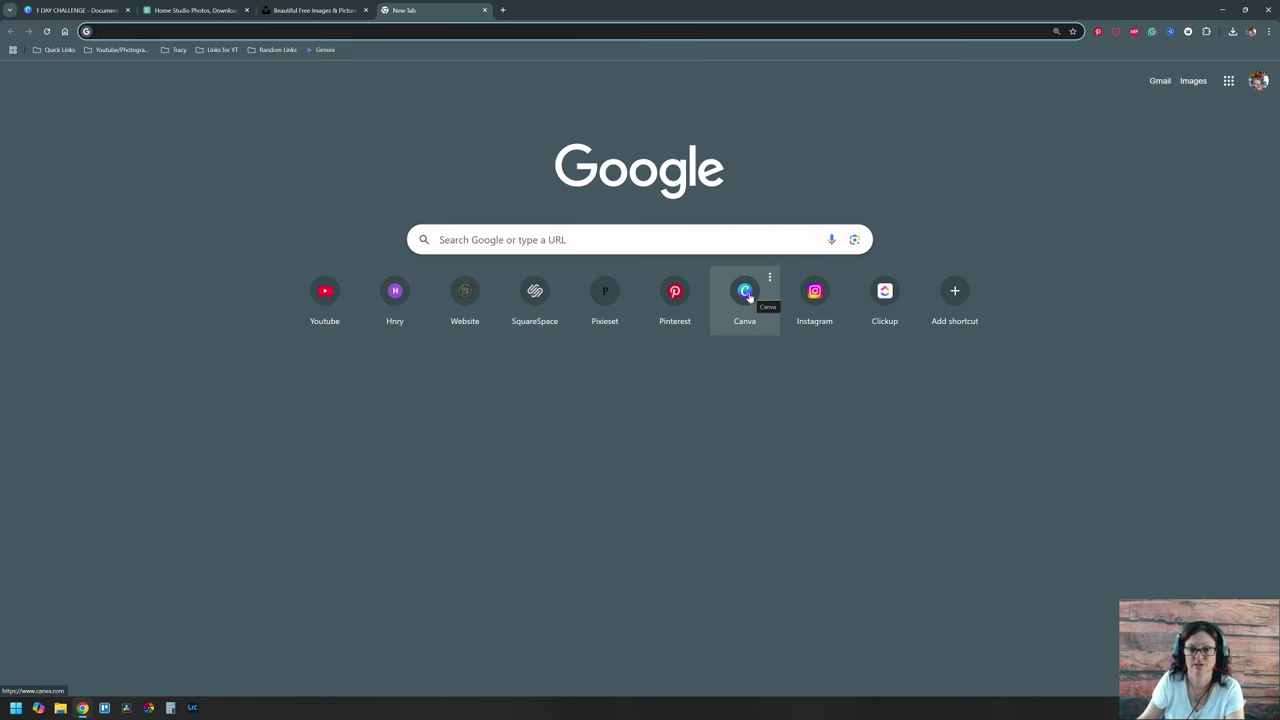
pyautogui.click(745, 293)
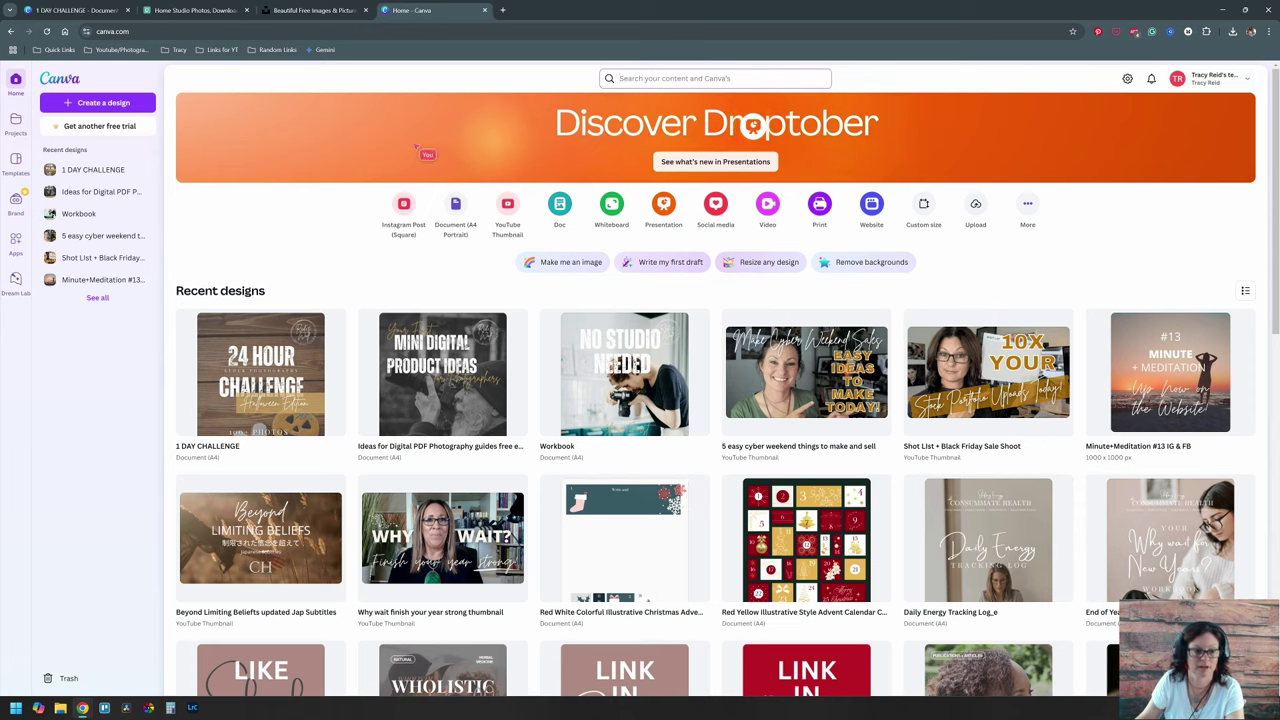
pyautogui.scroll(-1, 284, 224)
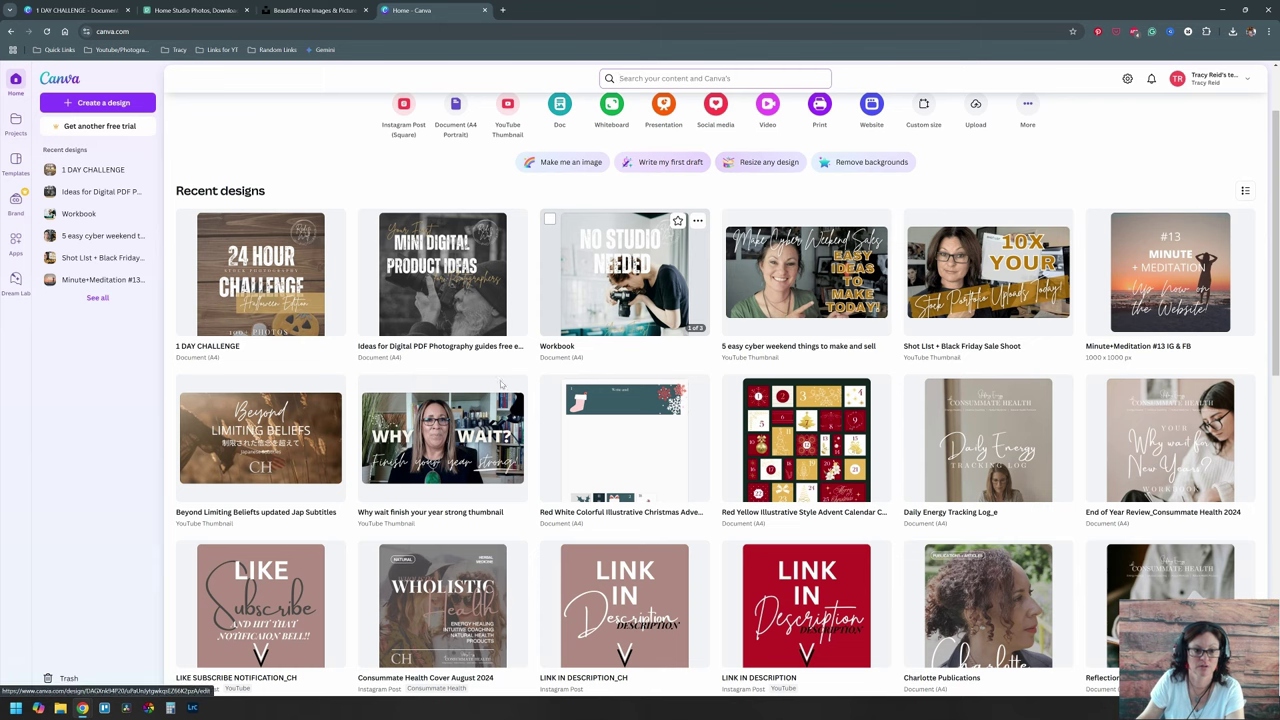
pyautogui.click(624, 272)
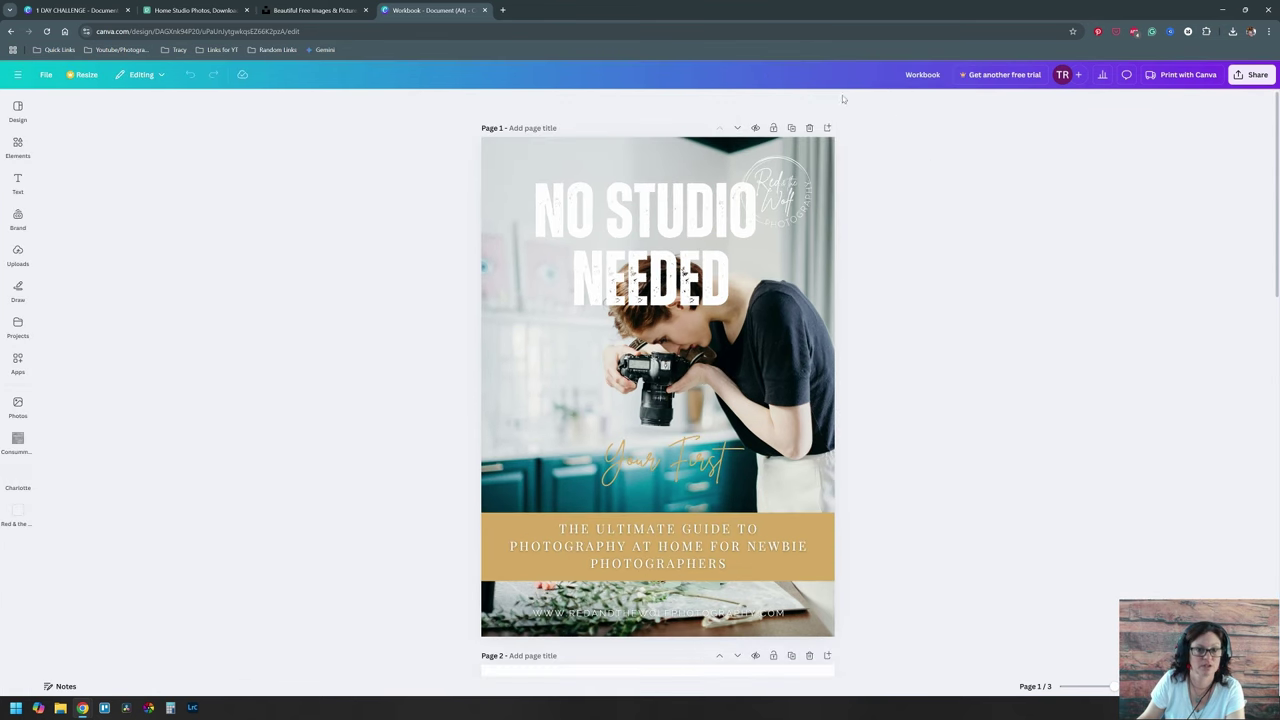
# Step: Rename the document "No Studio Needed Guide_Red and the Wolf Photography"
pyautogui.click(922, 74)
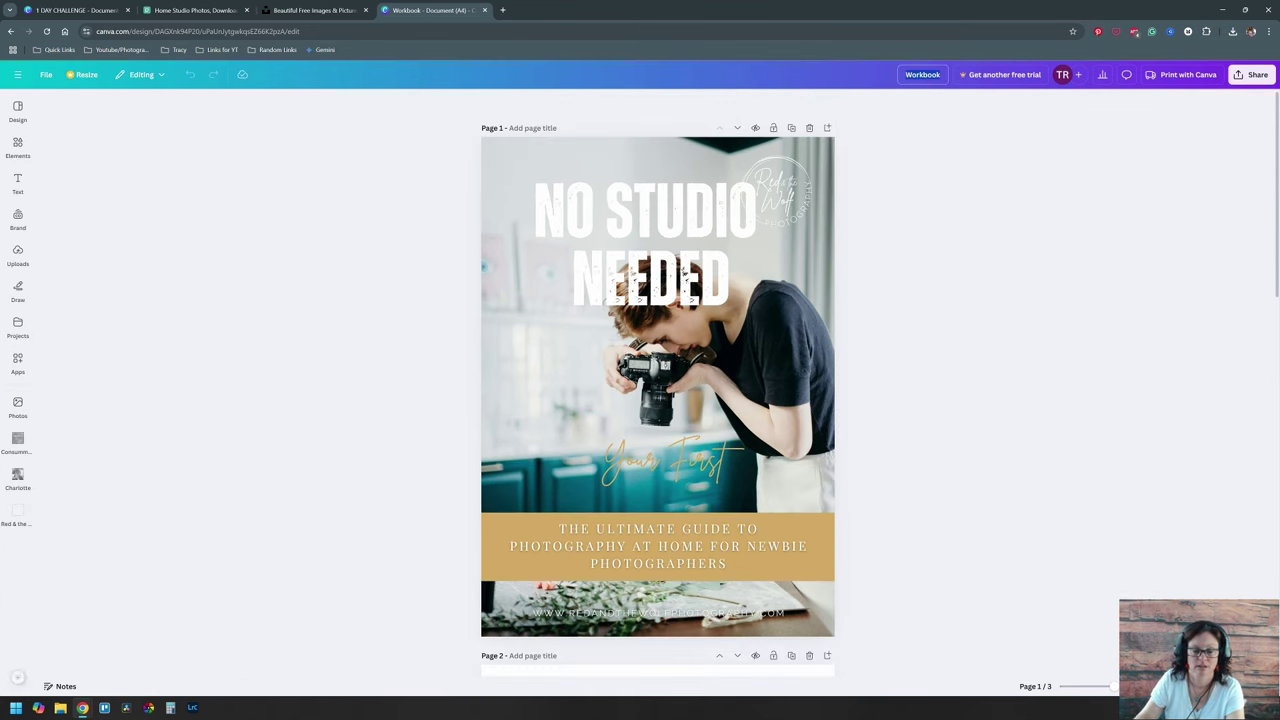
pyautogui.write('No Studio Needed')
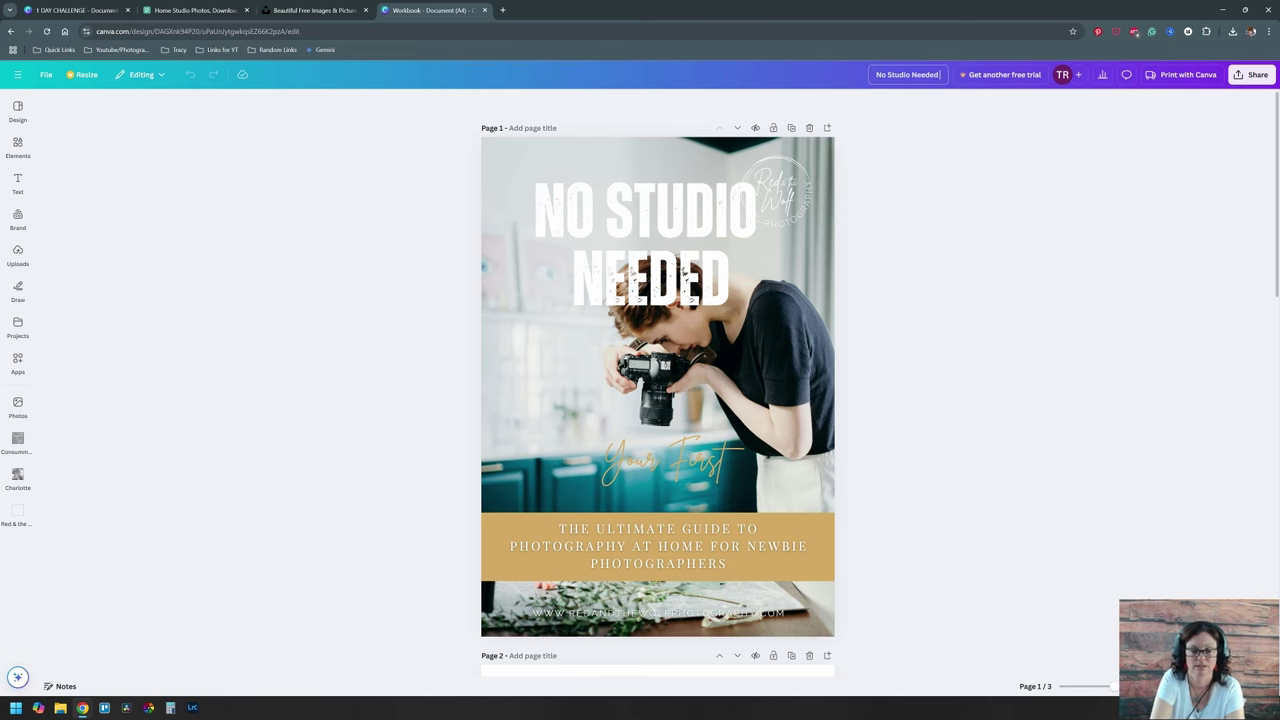
pyautogui.write(' Guide -')
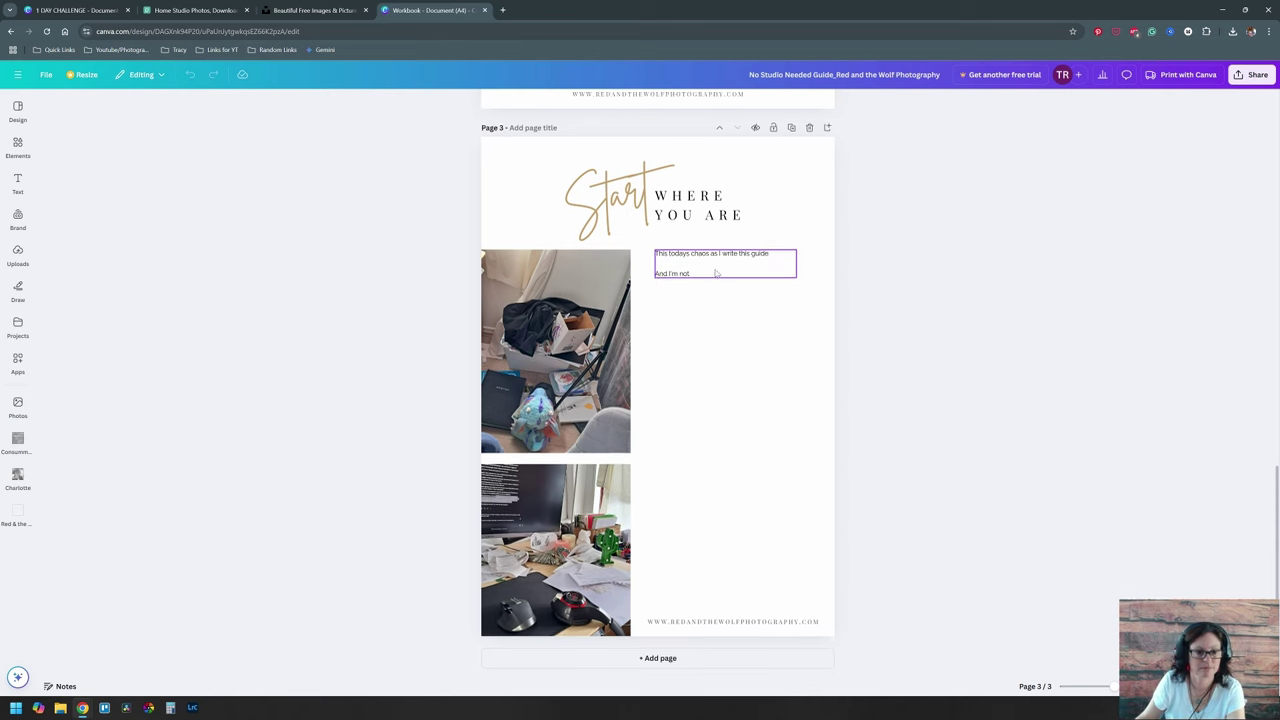
# Step: Correct the opening body line on page 3 to "This is today's chaos as I write this guide"
pyautogui.write('is')
pyautogui.click(692, 253)
pyautogui.write("'m not")
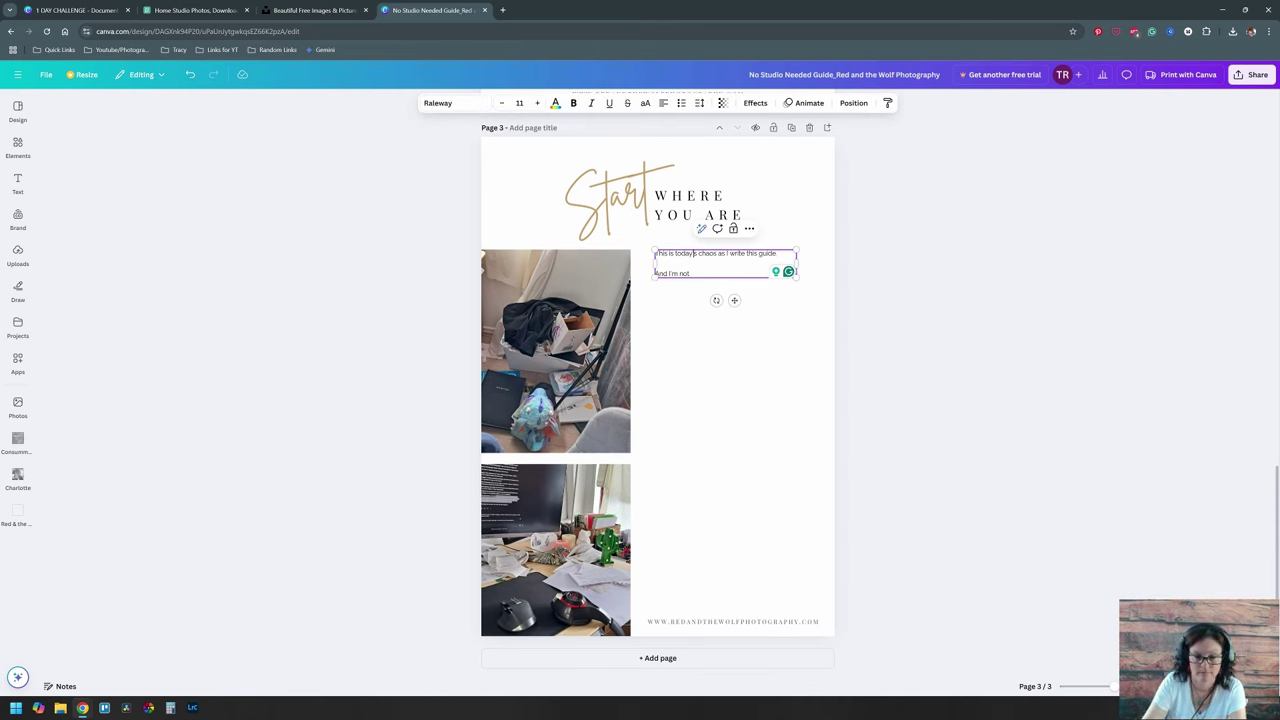
# Step: Continue the second paragraph with "sharing this because I'm proud of it simply to prove a point that you can do all sorts, regardless of the mess."
pyautogui.write(" sharing this because I'm proud o")
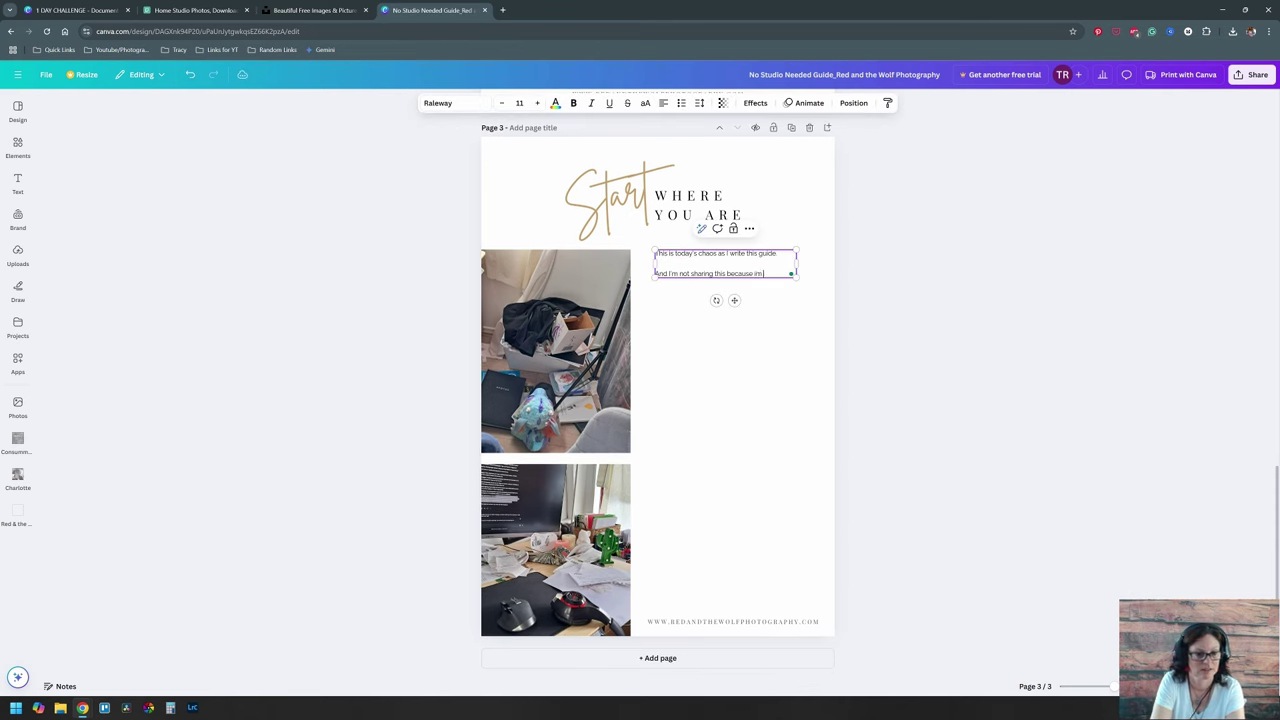
pyautogui.write('f it simply to prove a poi')
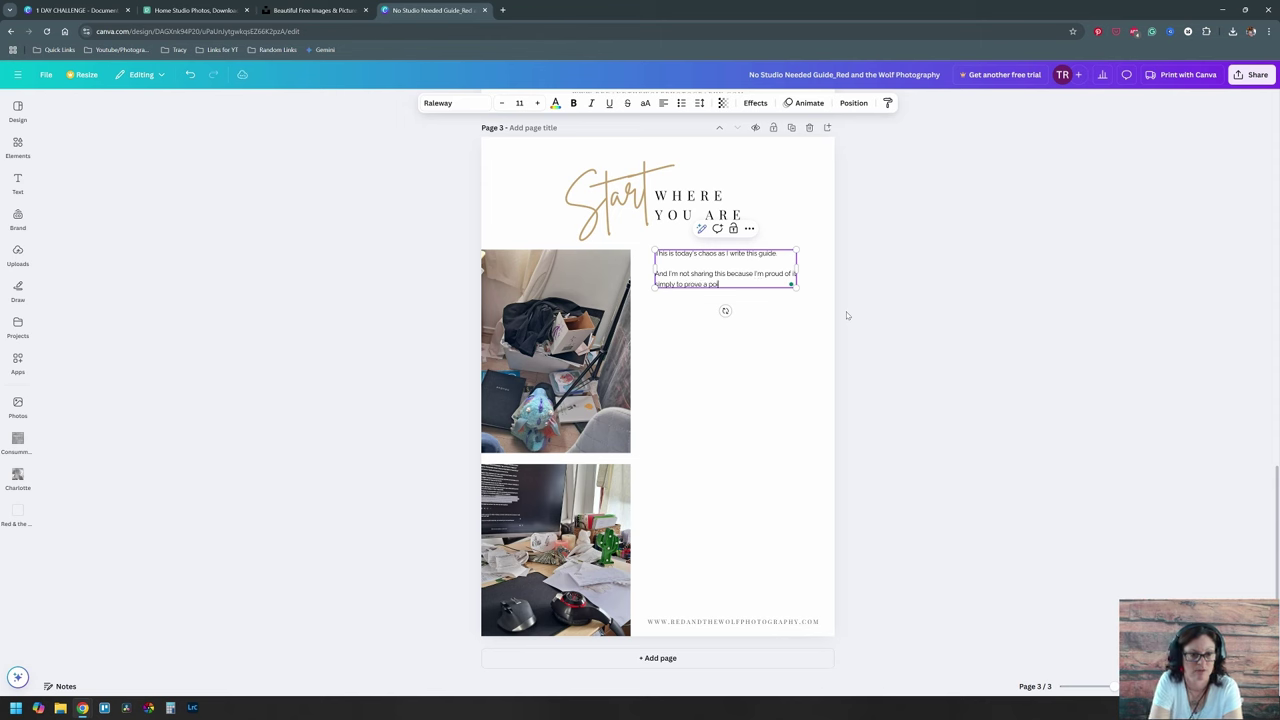
pyautogui.write('nt that you can do all sorts, regardless of the mess.')
pyautogui.press('Return')
pyautogui.press('Return')
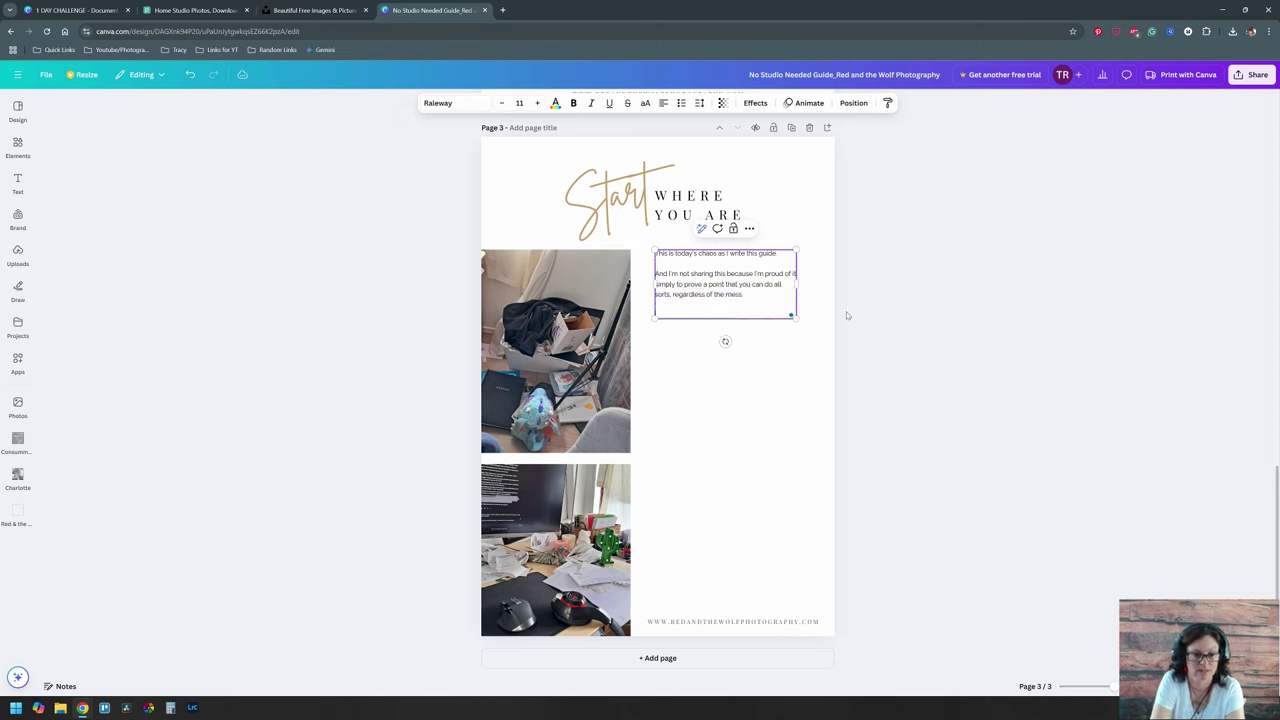
# Step: Add a third paragraph starting "A big misconception is that you need a gorgeous house" and saying a few square meters or less is enough
pyautogui.write('A big misconception is that you need a gorgeous house, or a big studio')
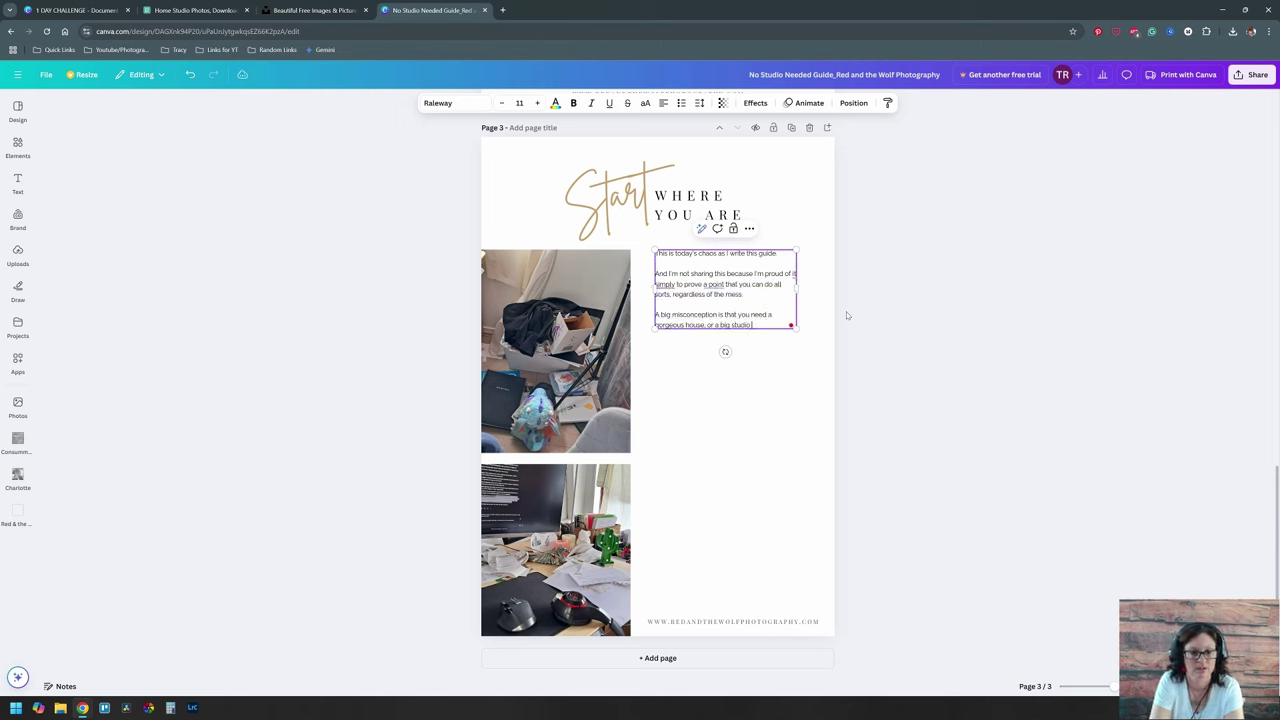
pyautogui.write(' space - but all you really need is')
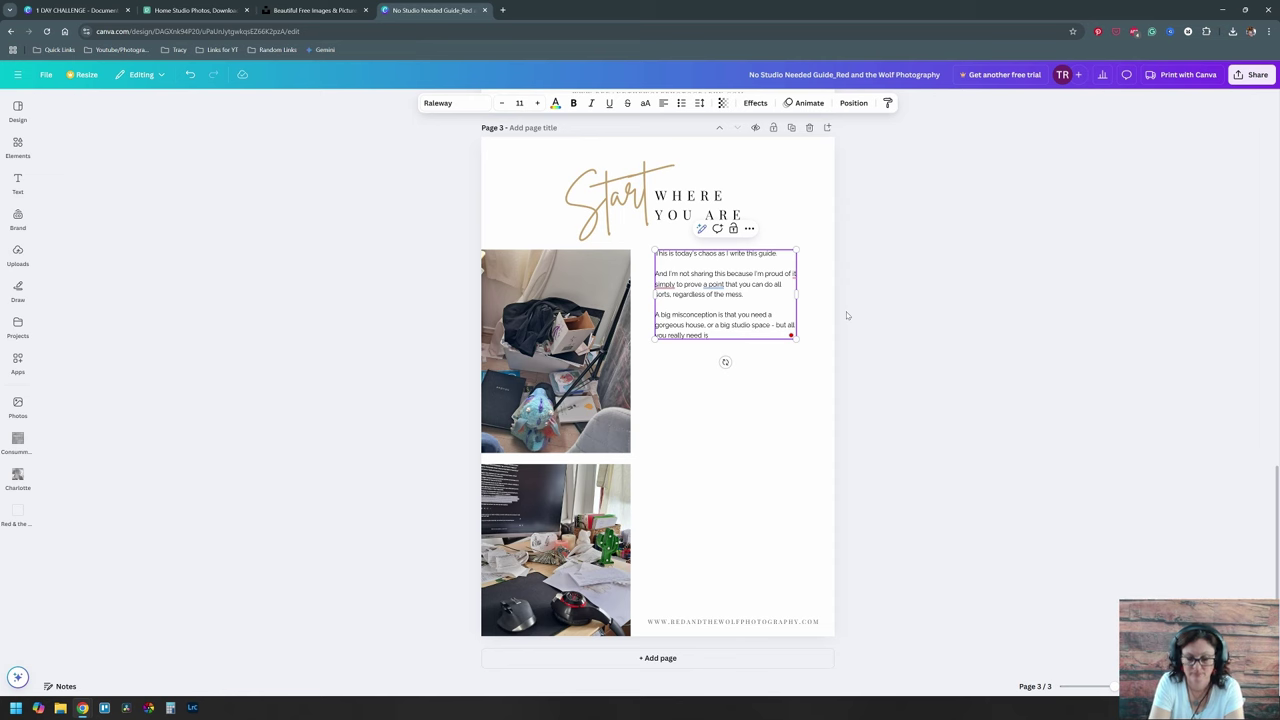
pyautogui.write(' a few square meters or less to be able to set up a space to photograph within.')
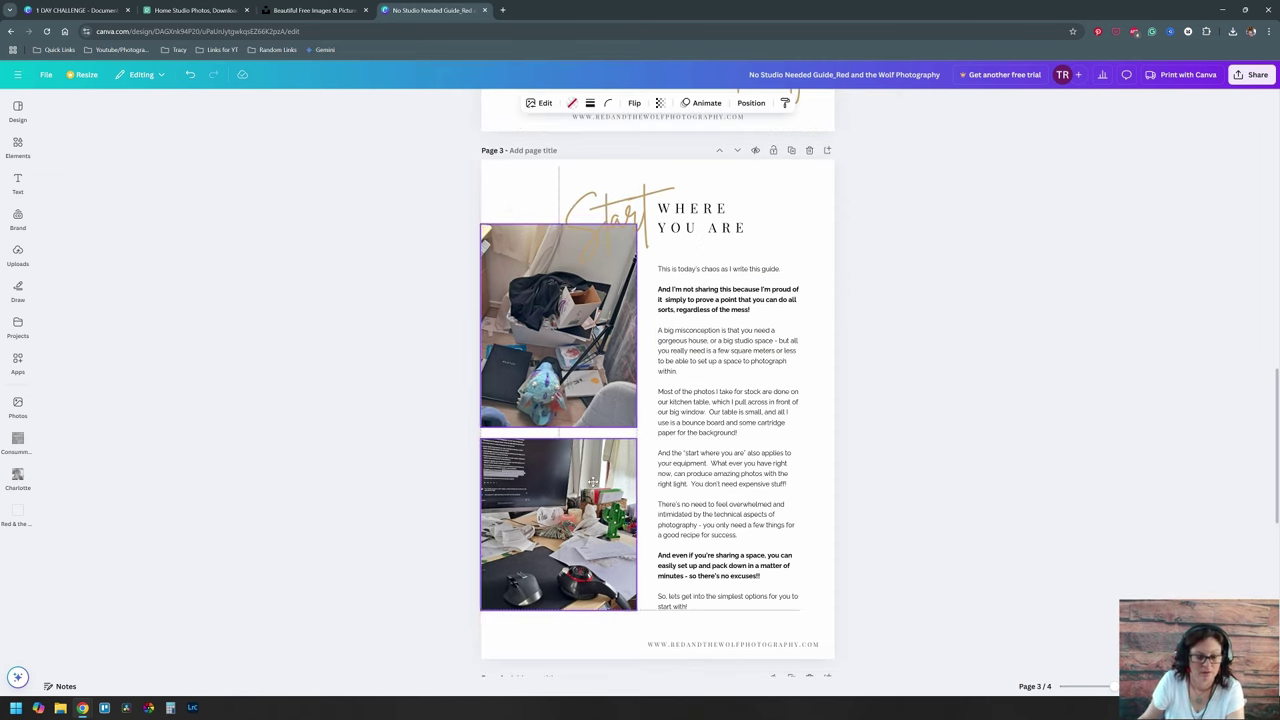
# Step: Extend the desk photo slightly upward to narrow the gap below the cluttered room photo
pyautogui.click(559, 300)
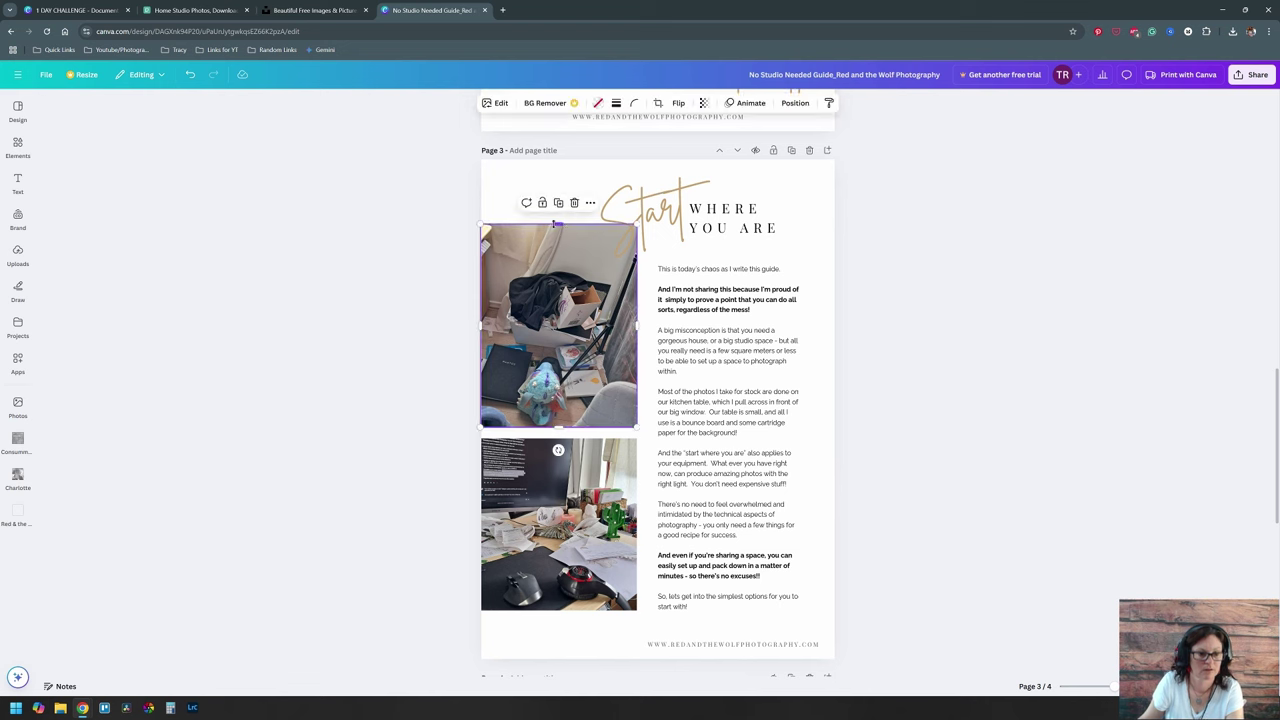
pyautogui.click(558, 450)
pyautogui.moveTo(559, 438); pyautogui.dragTo(559, 433)
pyautogui.click(928, 440)
pyautogui.hotkey('ctrl', 'z')
pyautogui.hotkey('ctrl', 'z')
pyautogui.hotkey('ctrl', 'z')
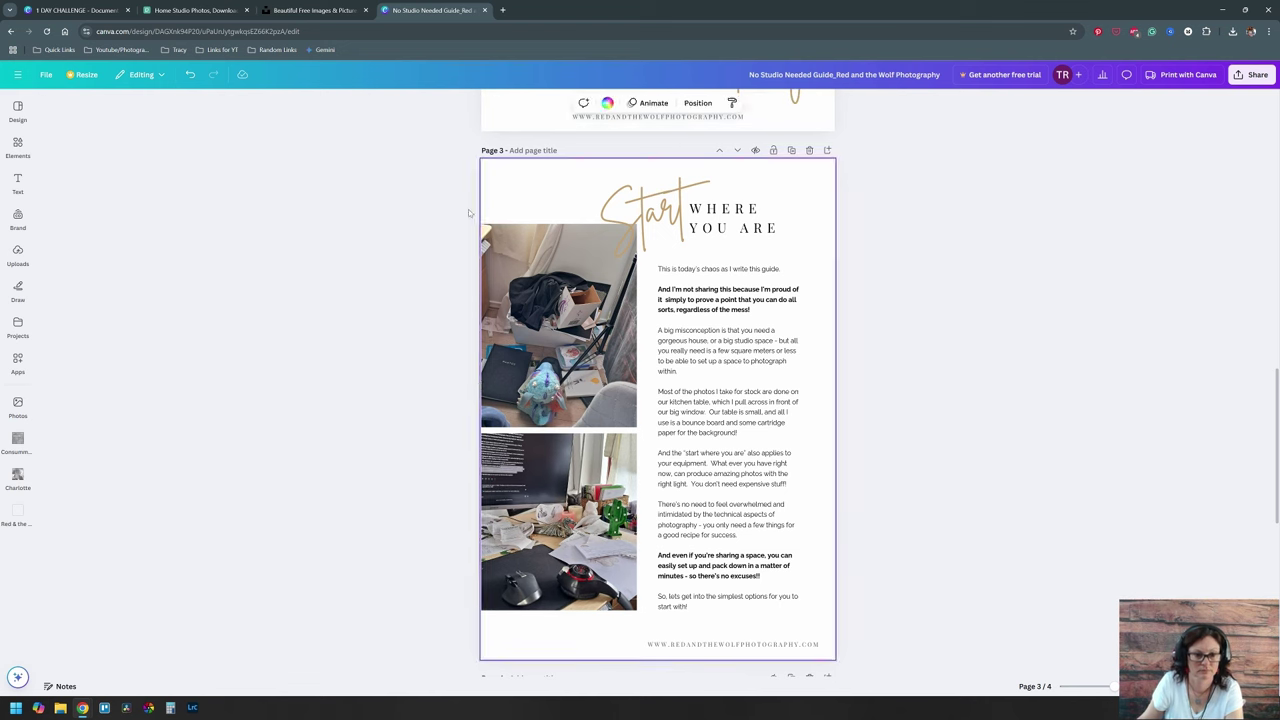
pyautogui.click(882, 466)
pyautogui.hotkey('ctrl', 'z')
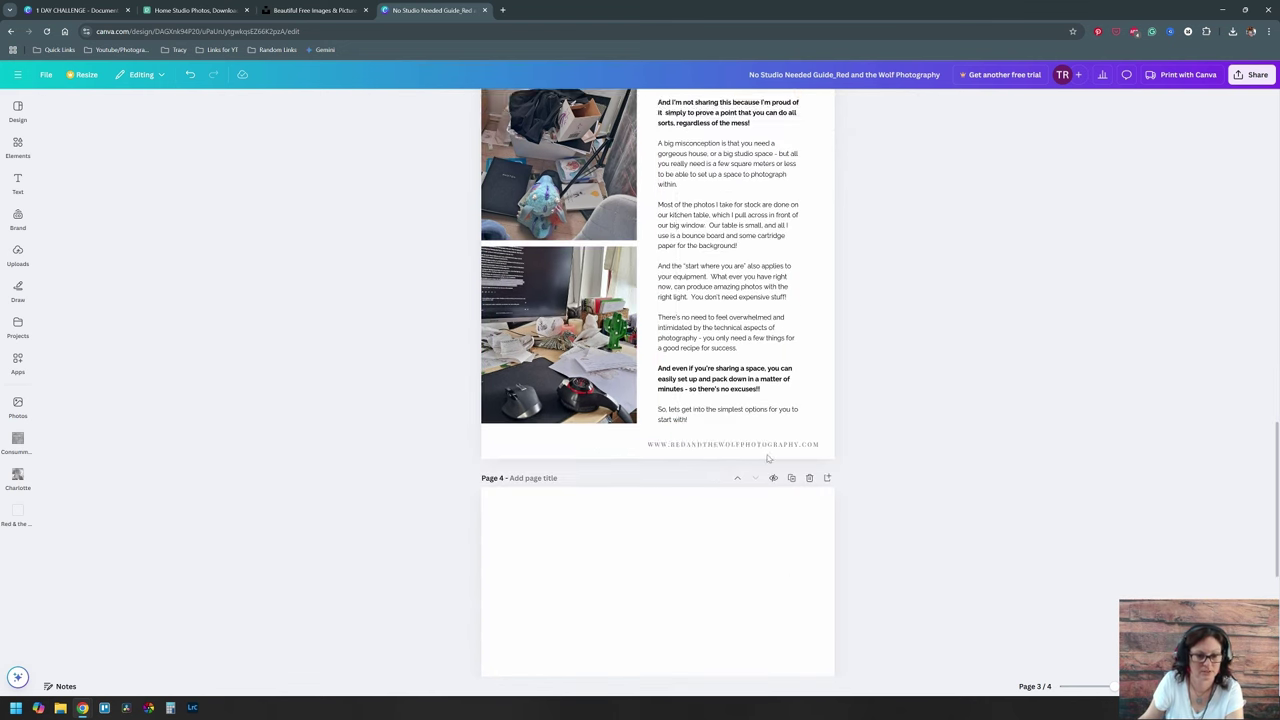
# Step: Lower the photos, "WHERE YOU ARE" heading and body text slightly and center the website footer on page 3
pyautogui.hotkey('ctrl', 'z')
pyautogui.moveTo(741, 225)
pyautogui.mouseDown()
pyautogui.moveTo(743, 208)
pyautogui.moveTo(729, 218)
pyautogui.mouseUp()
pyautogui.click(926, 311)
pyautogui.click(918, 327)
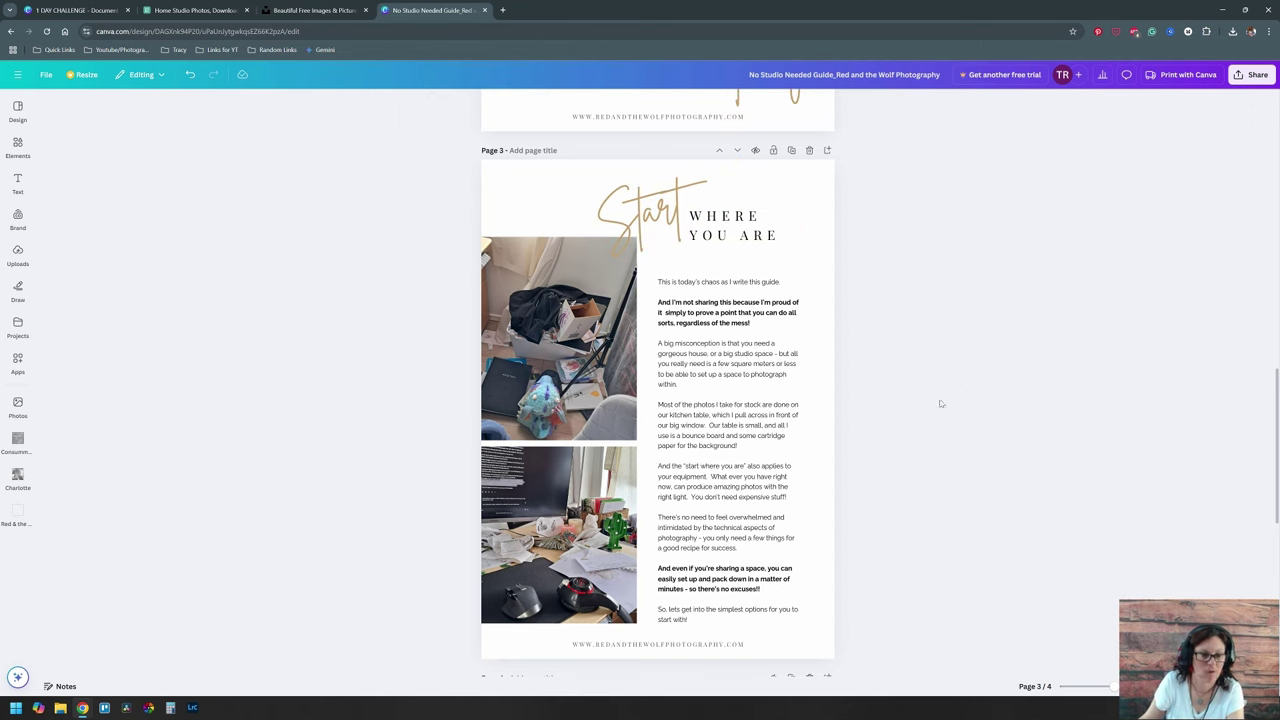
# Step: Move "Start" and the "WHERE YOU ARE" heading left so the heading aligns with the body text's left edge
pyautogui.hotkey('ctrl', 'z')
pyautogui.hotkey('ctrl', 'z')
pyautogui.click(897, 399)
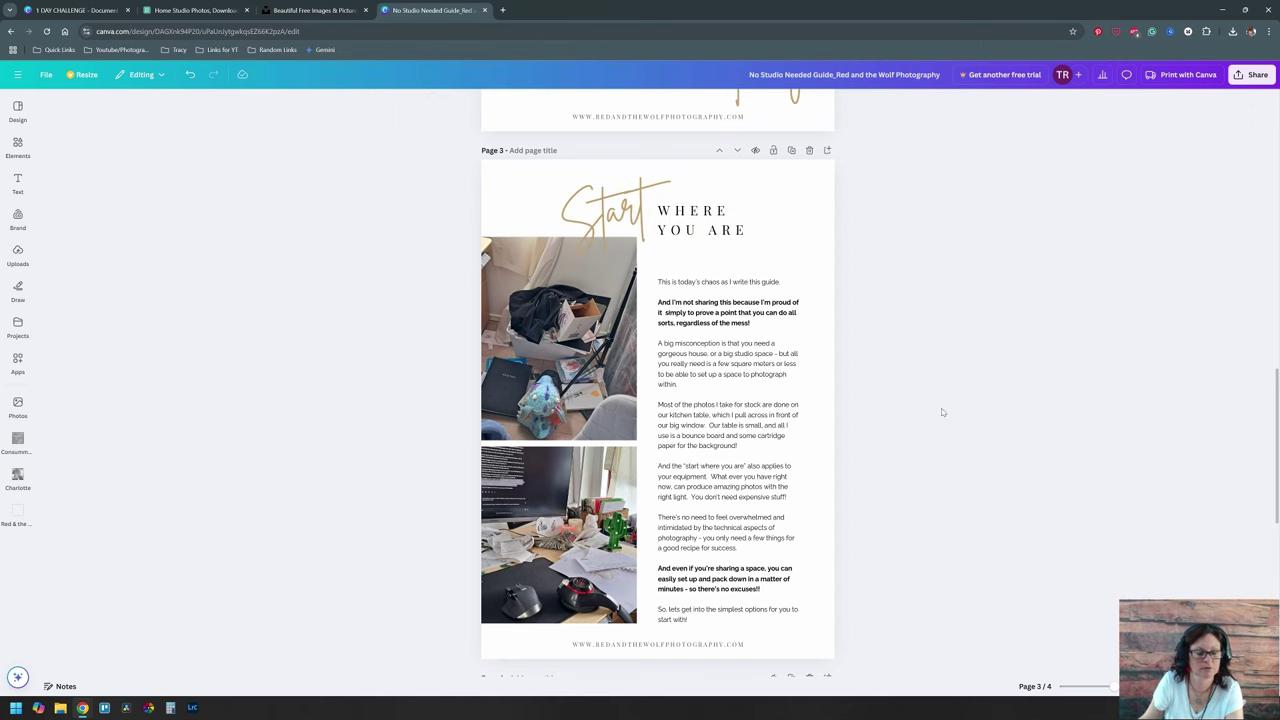
# Step: Copy the "Props & Elements" layout from page 5 of the 1 DAY CHALLENGE document onto the guide's blank page 4
pyautogui.scroll(-5, 629, 346)
pyautogui.click(626, 349)
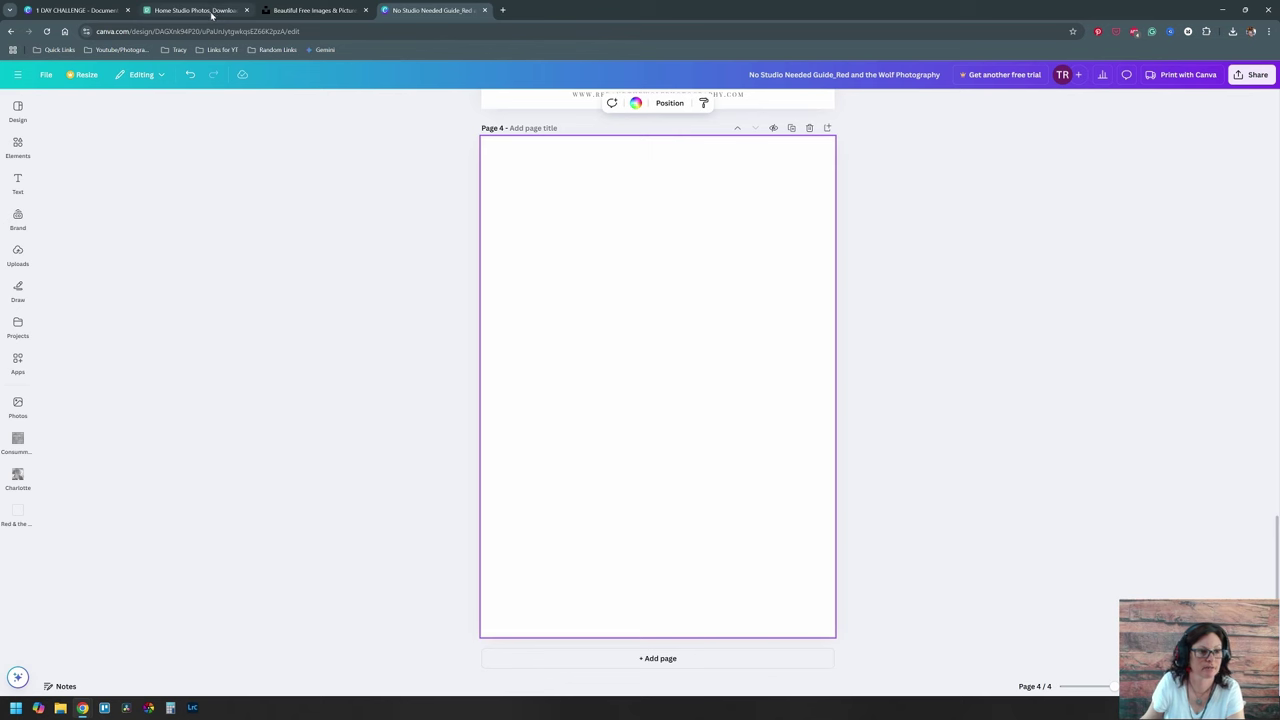
pyautogui.scroll(5, 598, 341)
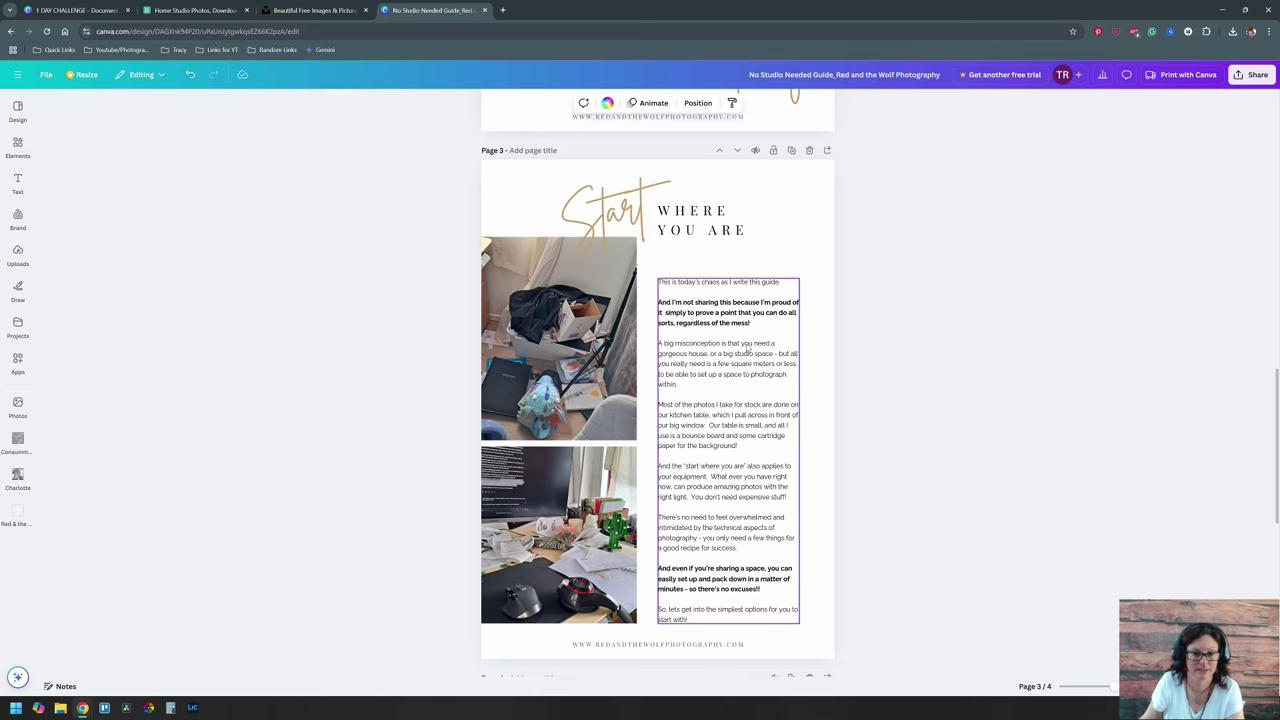
pyautogui.scroll(-5, 746, 350)
pyautogui.scroll(-2, 705, 395)
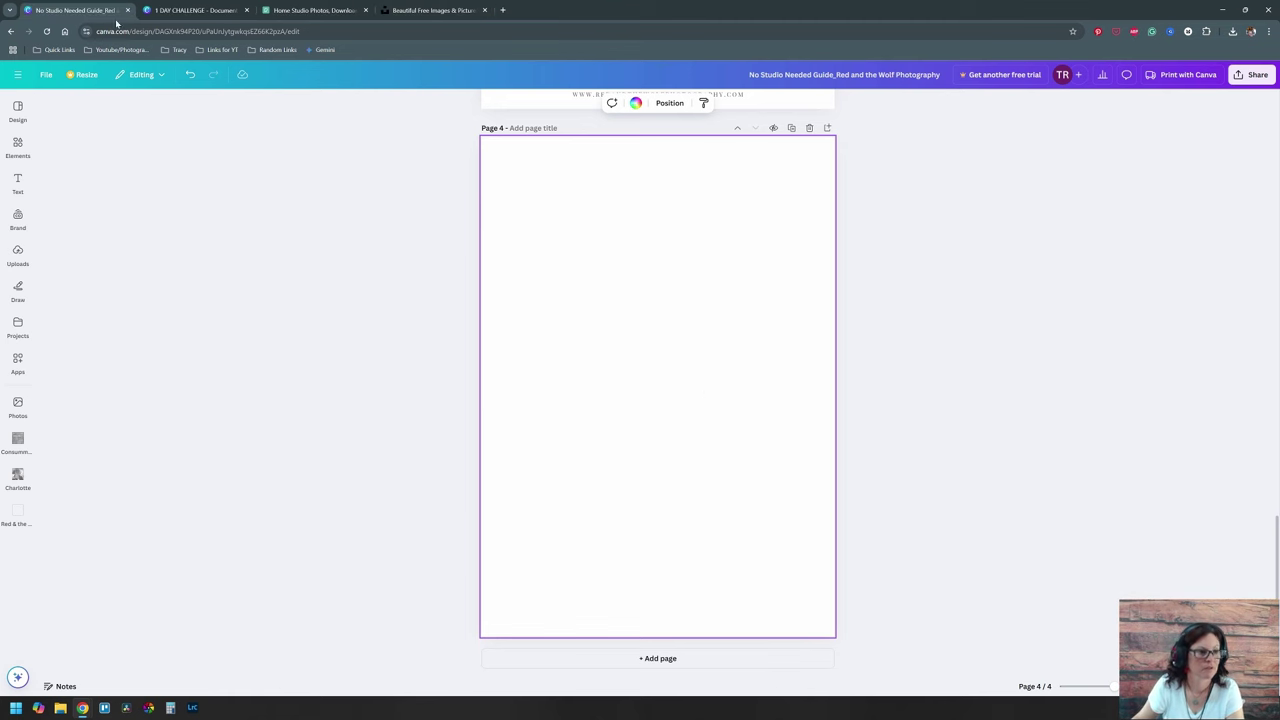
pyautogui.click(206, 10)
pyautogui.scroll(-6, 748, 272)
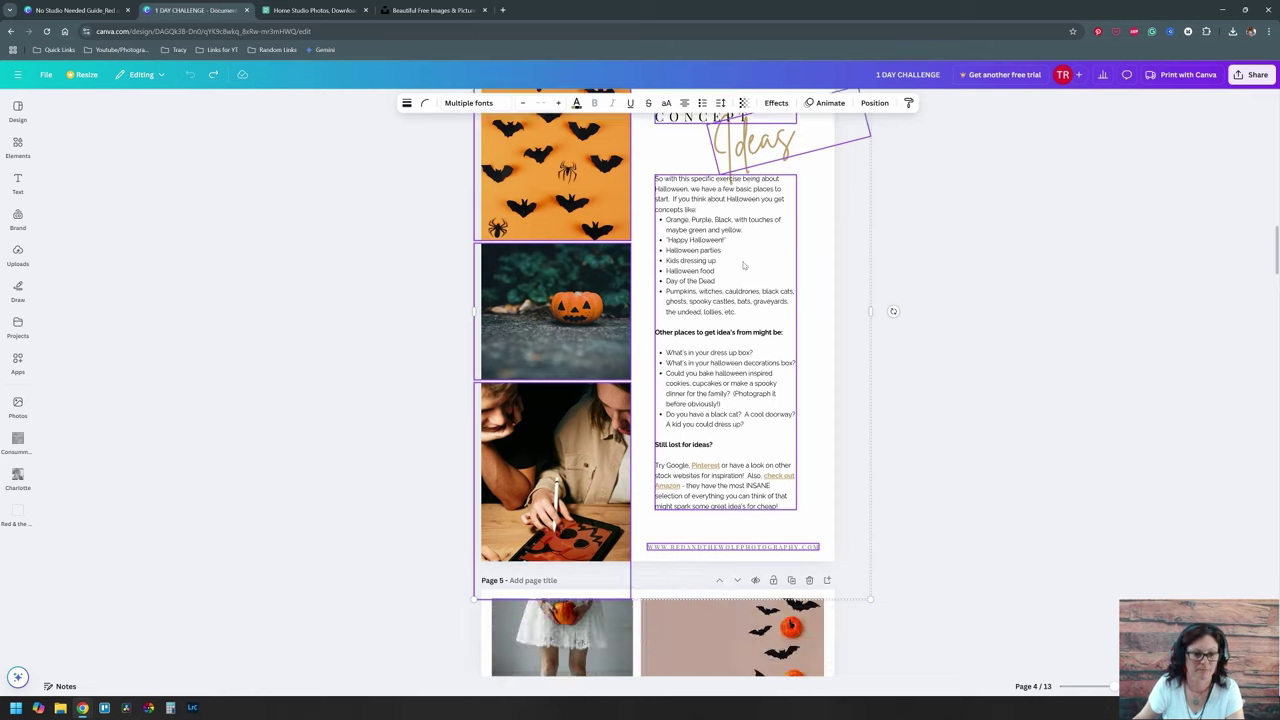
pyautogui.scroll(3, 755, 287)
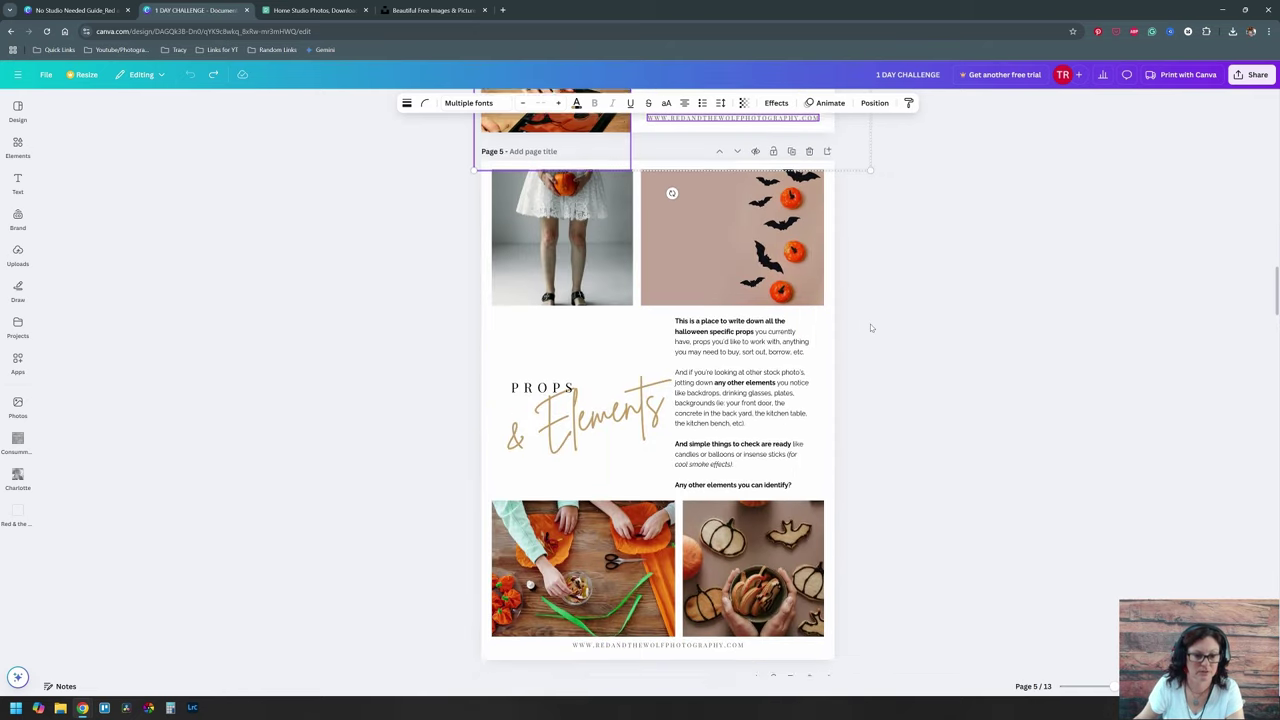
pyautogui.moveTo(469, 254); pyautogui.dragTo(891, 644)
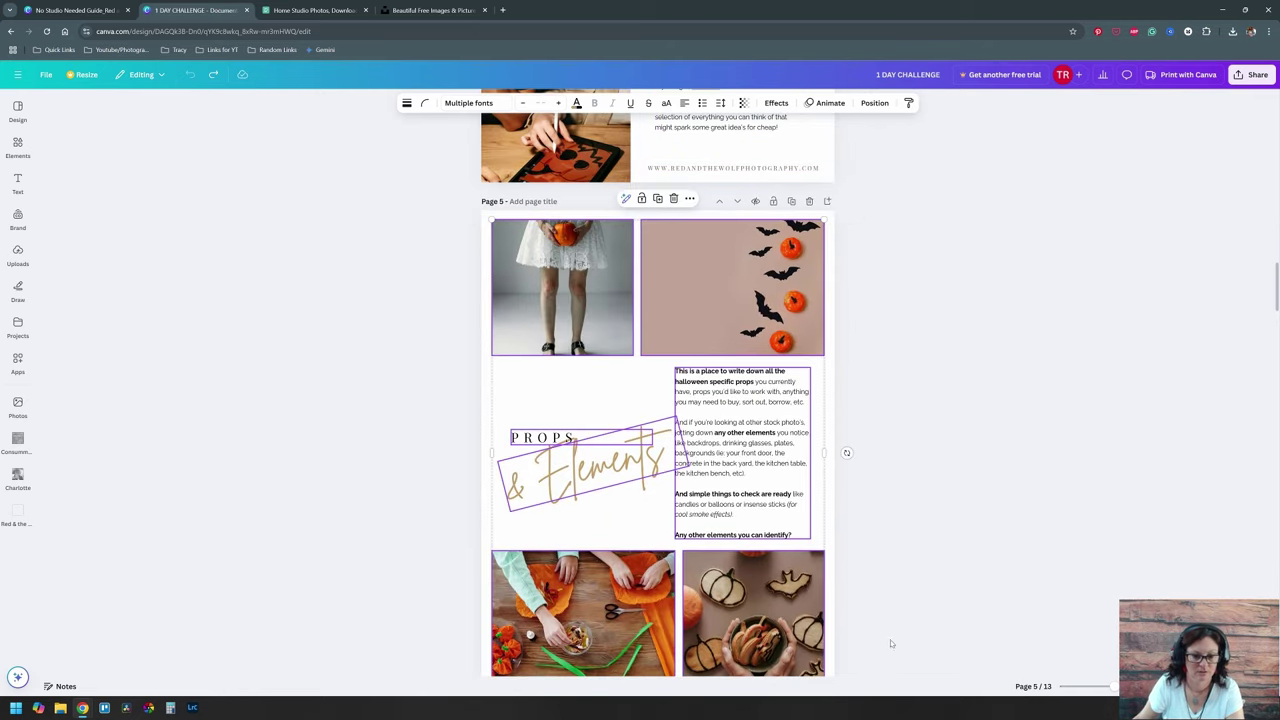
pyautogui.click(104, 6)
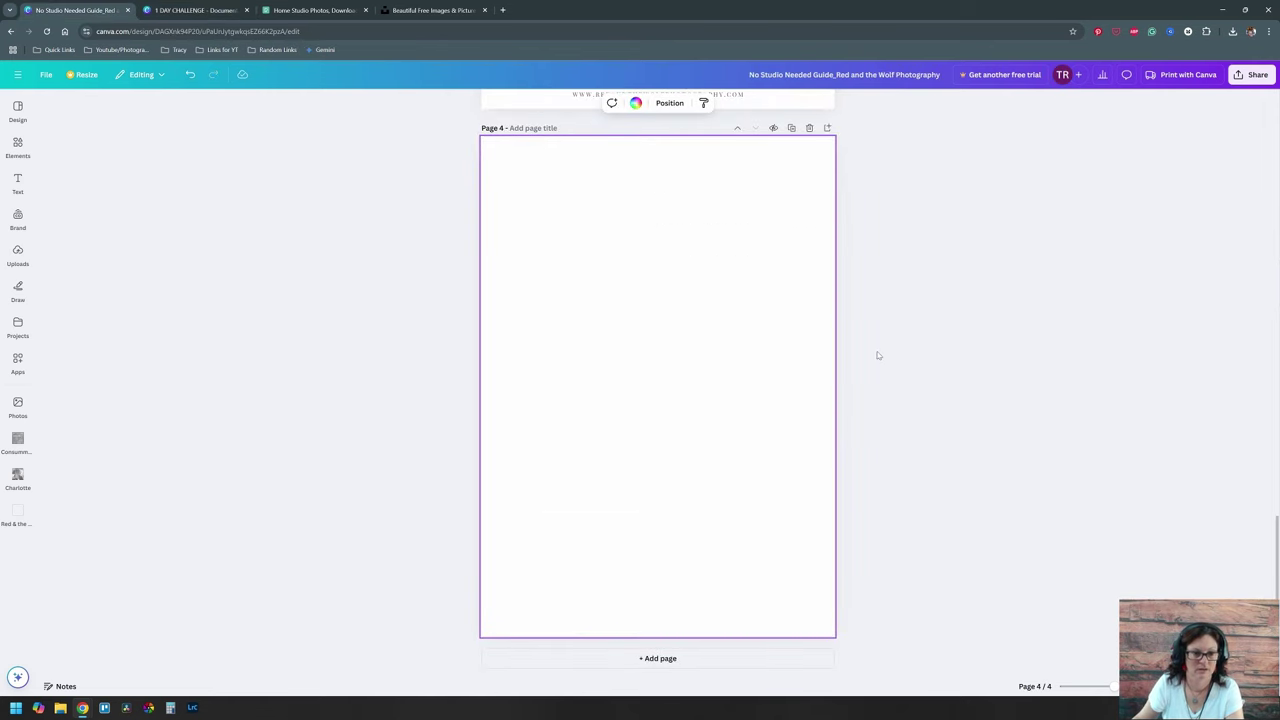
pyautogui.hotkey('ctrl', 'v')
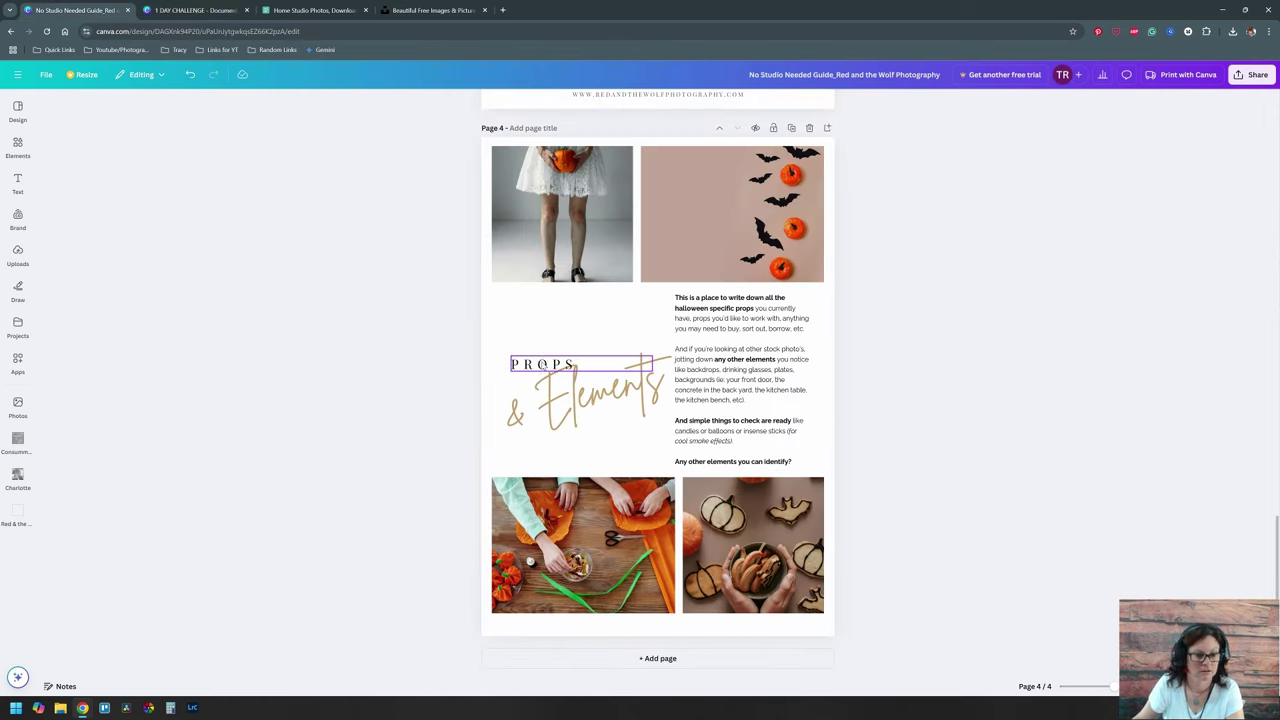
# Step: Change the "PROPS" heading on page 4 to "WHAT YOU" and the script text below it to "Actually"
pyautogui.doubleClick(643, 365)
pyautogui.write("WHAT YOU'LL")
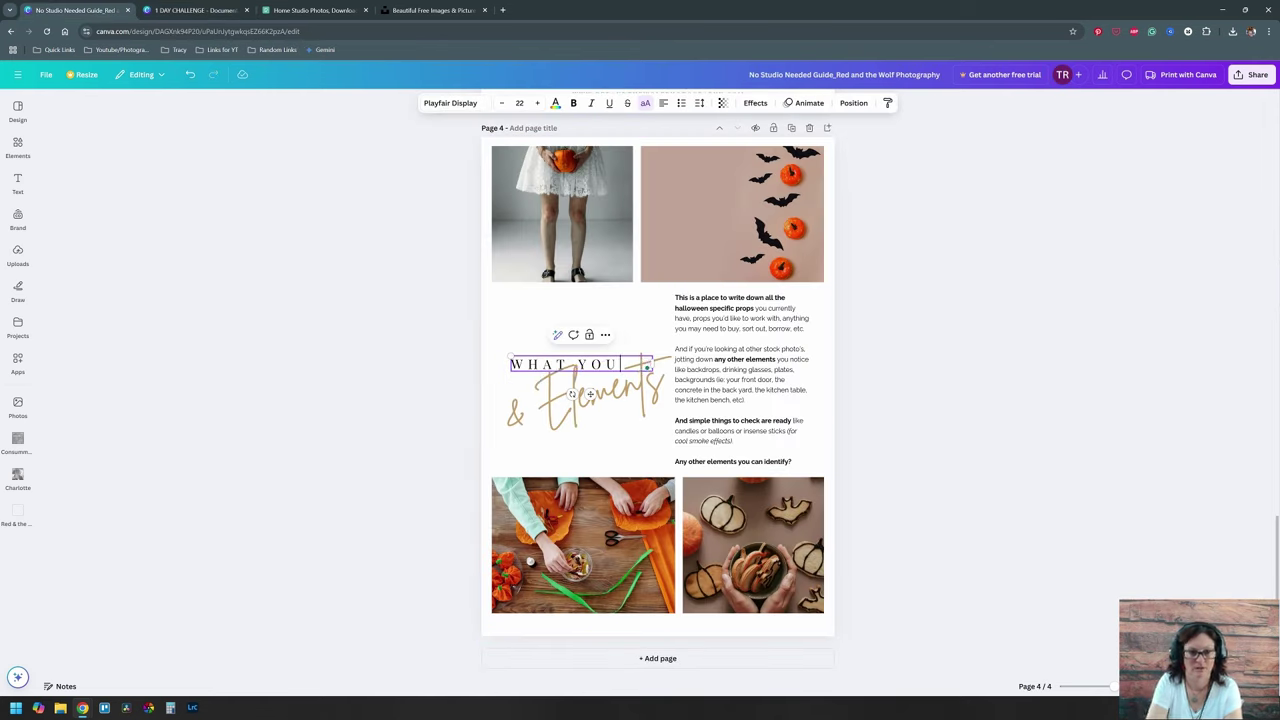
pyautogui.doubleClick(600, 398)
pyautogui.hotkey('ctrl', 'z')
pyautogui.hotkey('ctrl', 'z')
pyautogui.hotkey('ctrl', 'z')
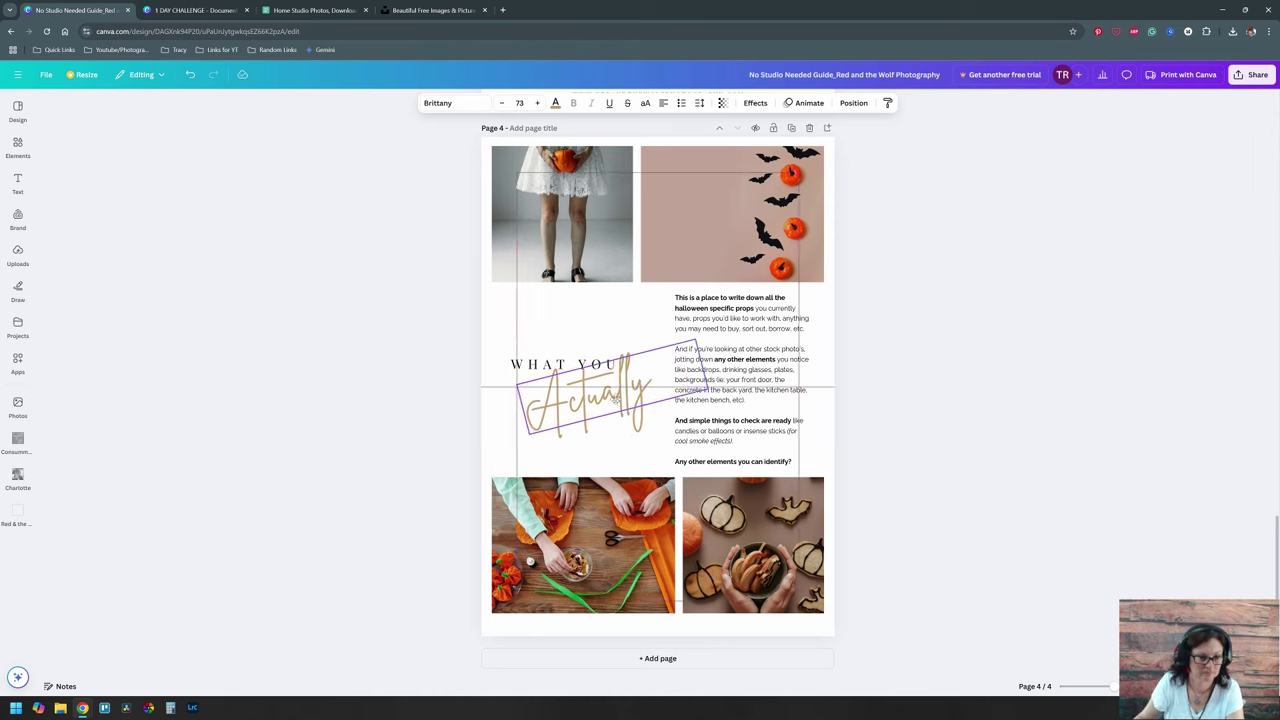
# Step: Place a "NEED" heading below the script word and shift "WHAT YOU" and "Actually" slightly up and left
pyautogui.moveTo(598, 448); pyautogui.dragTo(644, 442)
pyautogui.moveTo(553, 363); pyautogui.dragTo(542, 345)
pyautogui.moveTo(600, 398); pyautogui.dragTo(586, 385)
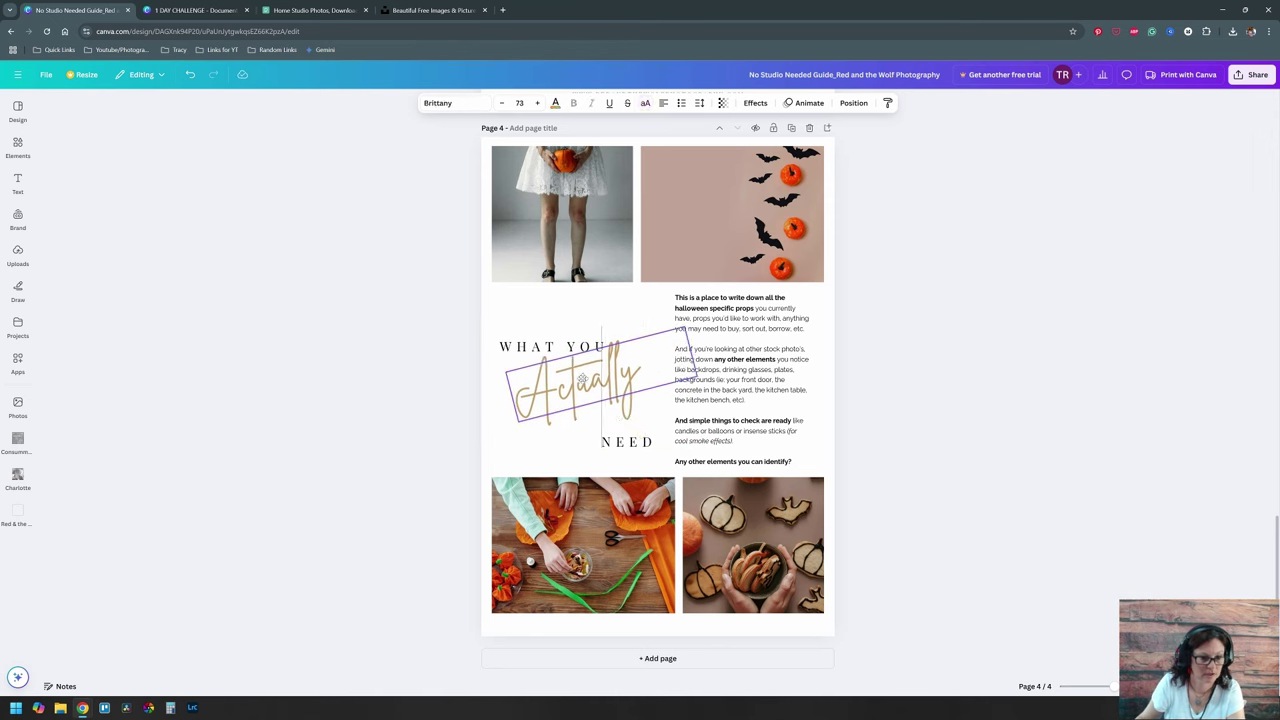
# Step: Move "NEED" closer beneath the script word "Actually" and nudge "Actually" slightly up on page 4
pyautogui.moveTo(628, 443); pyautogui.dragTo(614, 430)
pyautogui.moveTo(586, 384); pyautogui.dragTo(583, 381)
pyautogui.click(1180, 408)
pyautogui.doubleClick(742, 379)
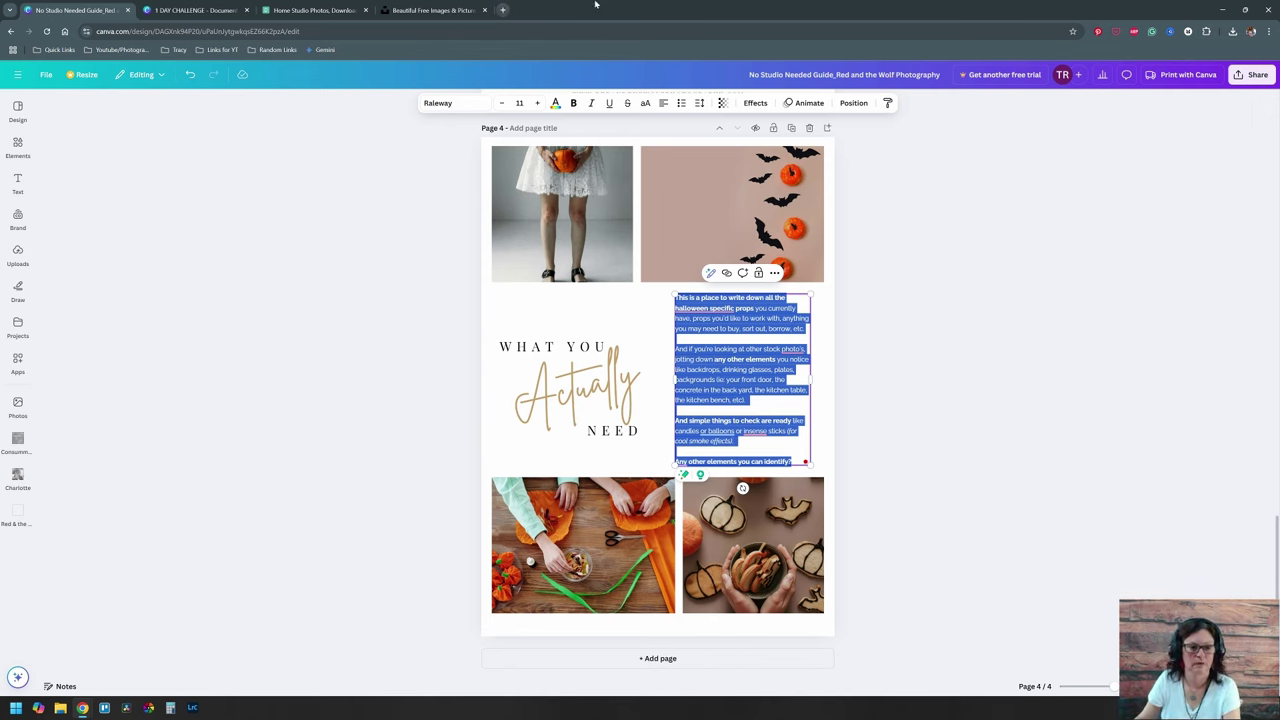
# Step: Search Pexels for "photography studio" and download the dark studio photo with softboxes around a white backdrop
pyautogui.click(308, 10)
pyautogui.scroll(10, 603, 455)
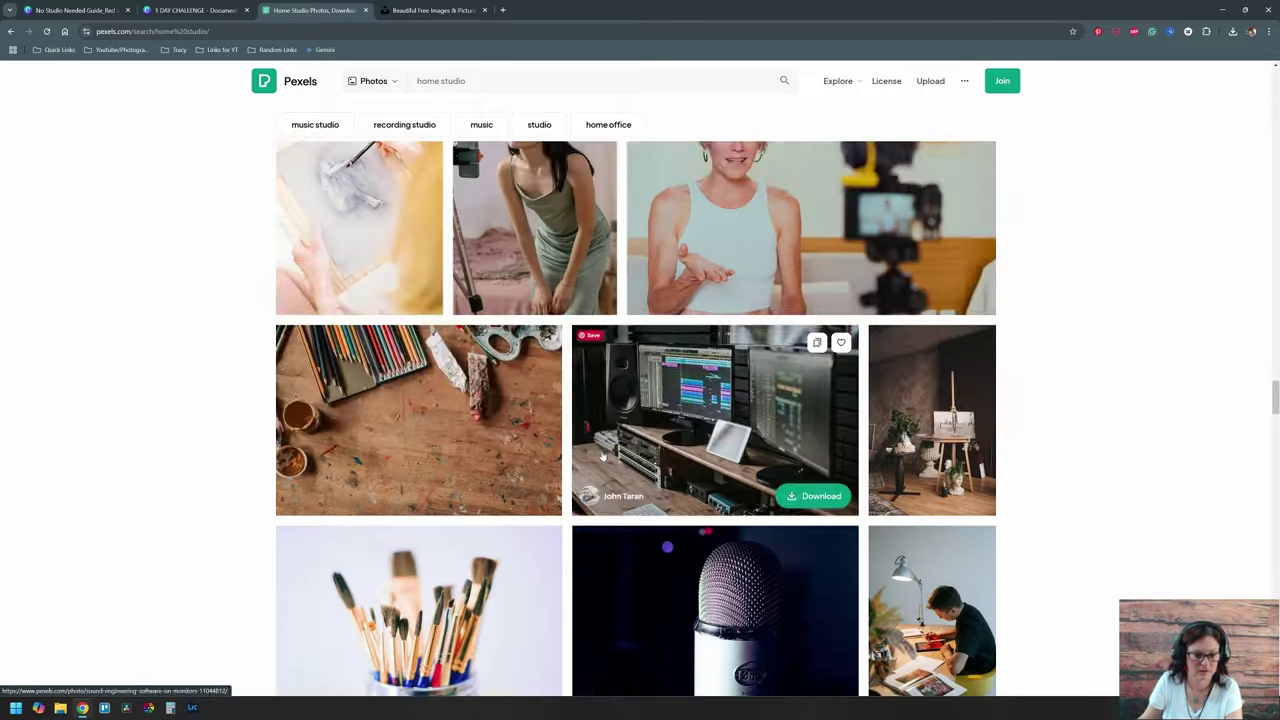
pyautogui.scroll(15, 603, 455)
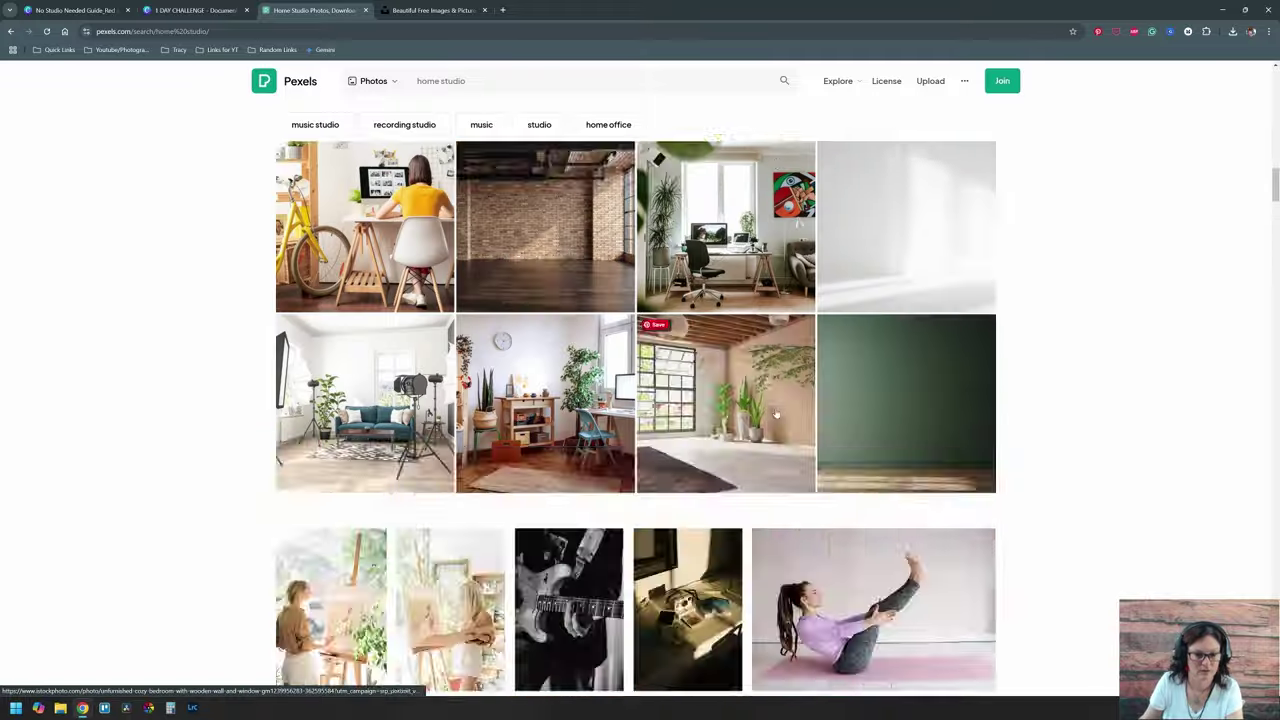
pyautogui.scroll(10, 776, 414)
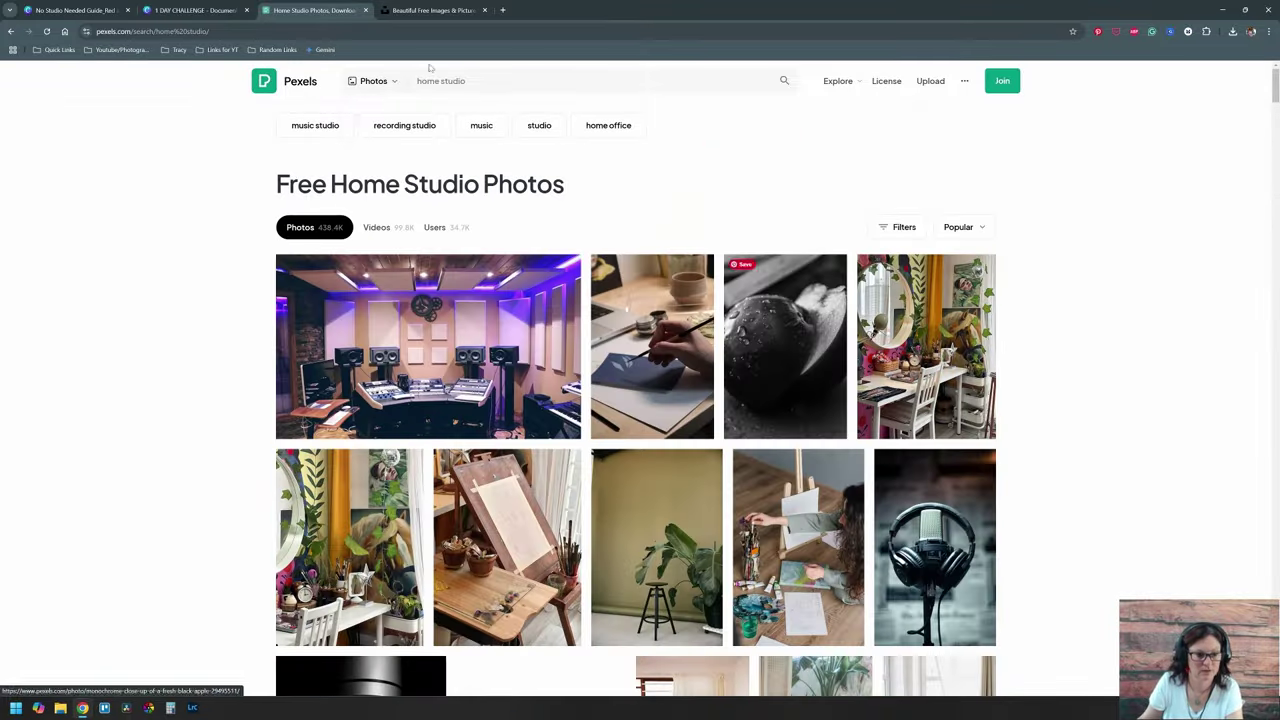
pyautogui.click(385, 80)
pyautogui.write('photo')
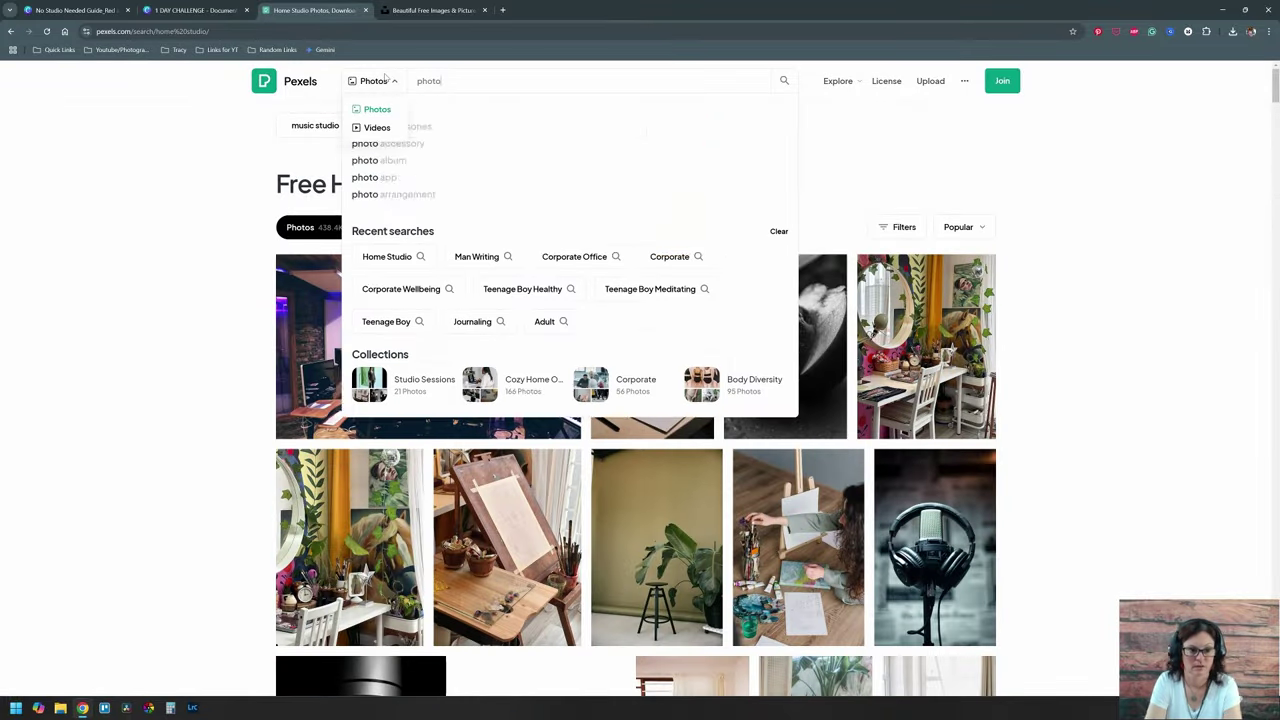
pyautogui.write('graphy studio')
pyautogui.press('Return')
pyautogui.scroll(-5, 947, 480)
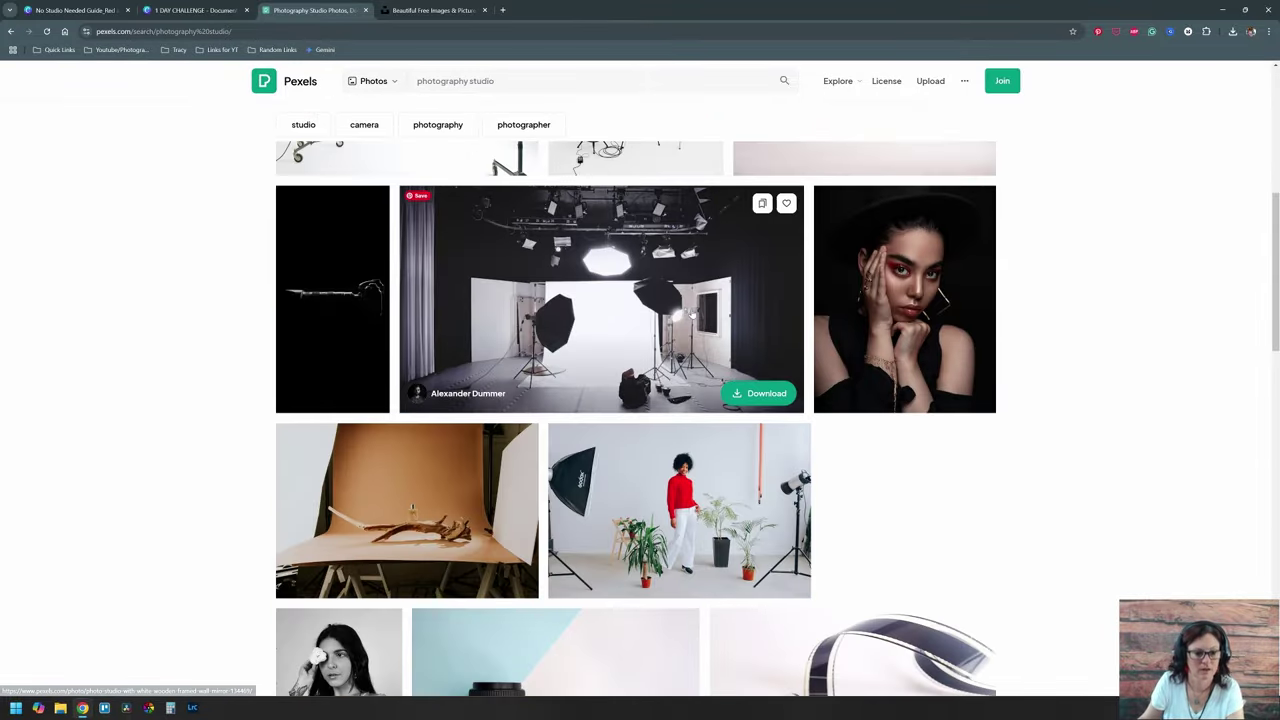
pyautogui.click(668, 314)
pyautogui.click(1111, 106)
# Step: Delete the white-dress and paper-bats Halloween photos from the upper part of page 4 in the Canva guide
pyautogui.click(75, 10)
pyautogui.click(589, 205)
pyautogui.press('Delete')
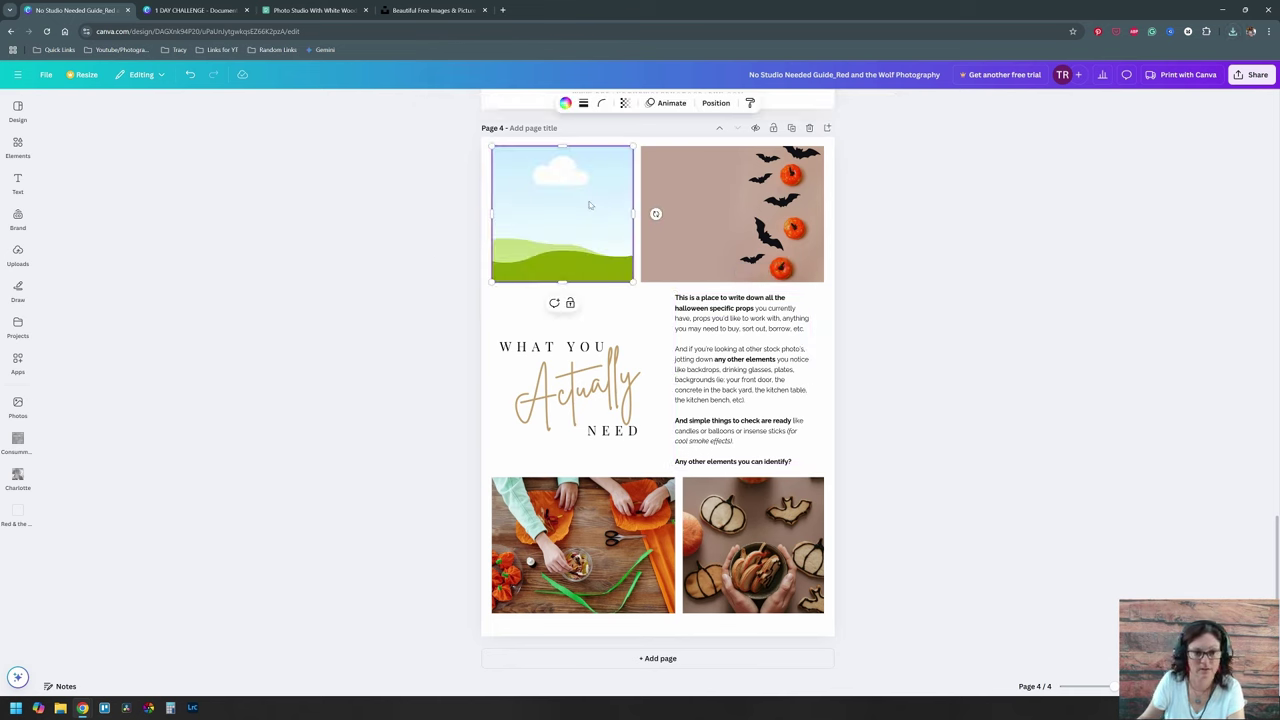
pyautogui.press('Delete')
pyautogui.click(671, 216)
pyautogui.press('Delete')
# Step: Place the downloaded studio photo as a full-width banner across the upper part of page 4
pyautogui.moveTo(641, 214)
pyautogui.mouseDown()
pyautogui.moveTo(492, 214)
pyautogui.moveTo(638, 191)
pyautogui.mouseUp()
pyautogui.click(61, 707)
pyautogui.doubleClick(729, 165)
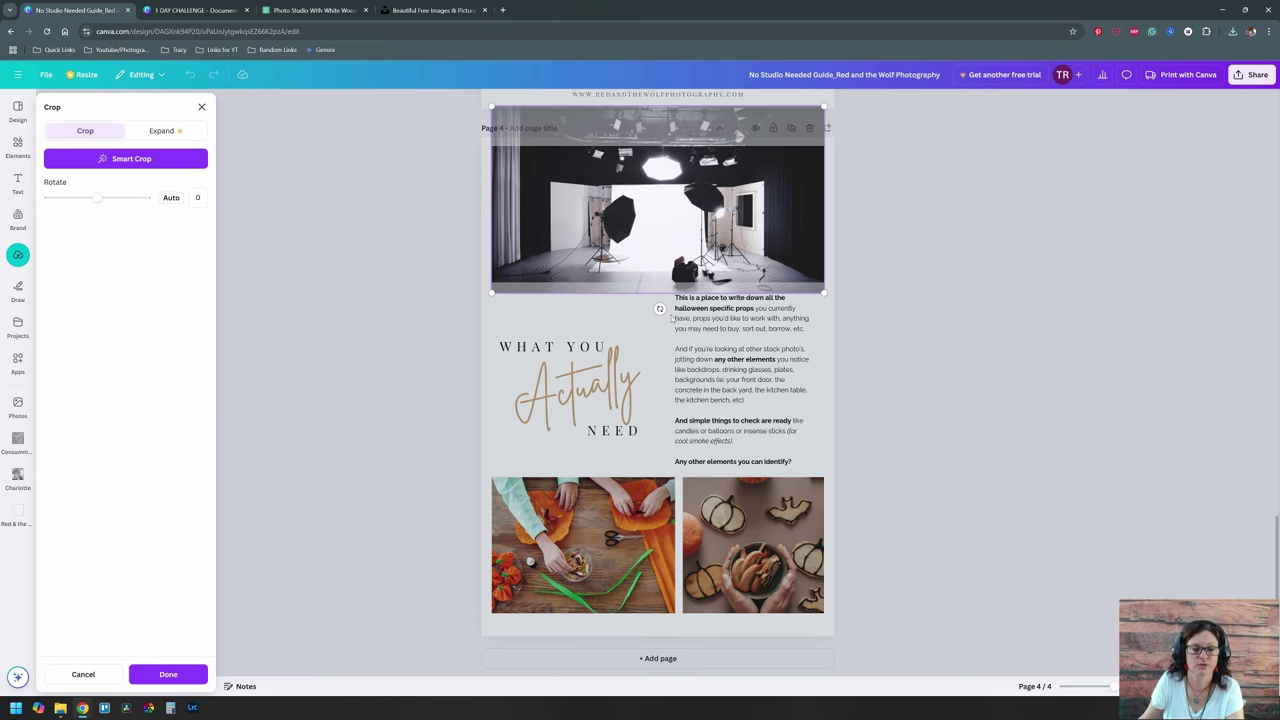
pyautogui.click(802, 403)
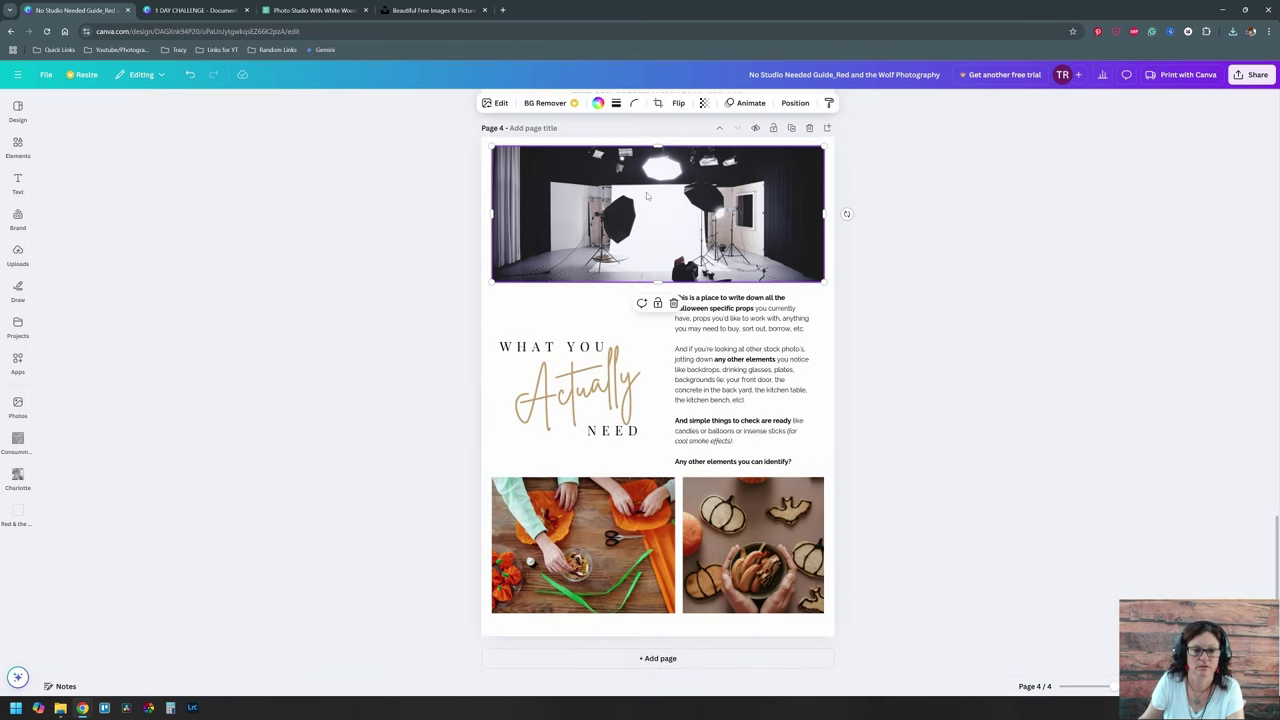
pyautogui.doubleClick(658, 209)
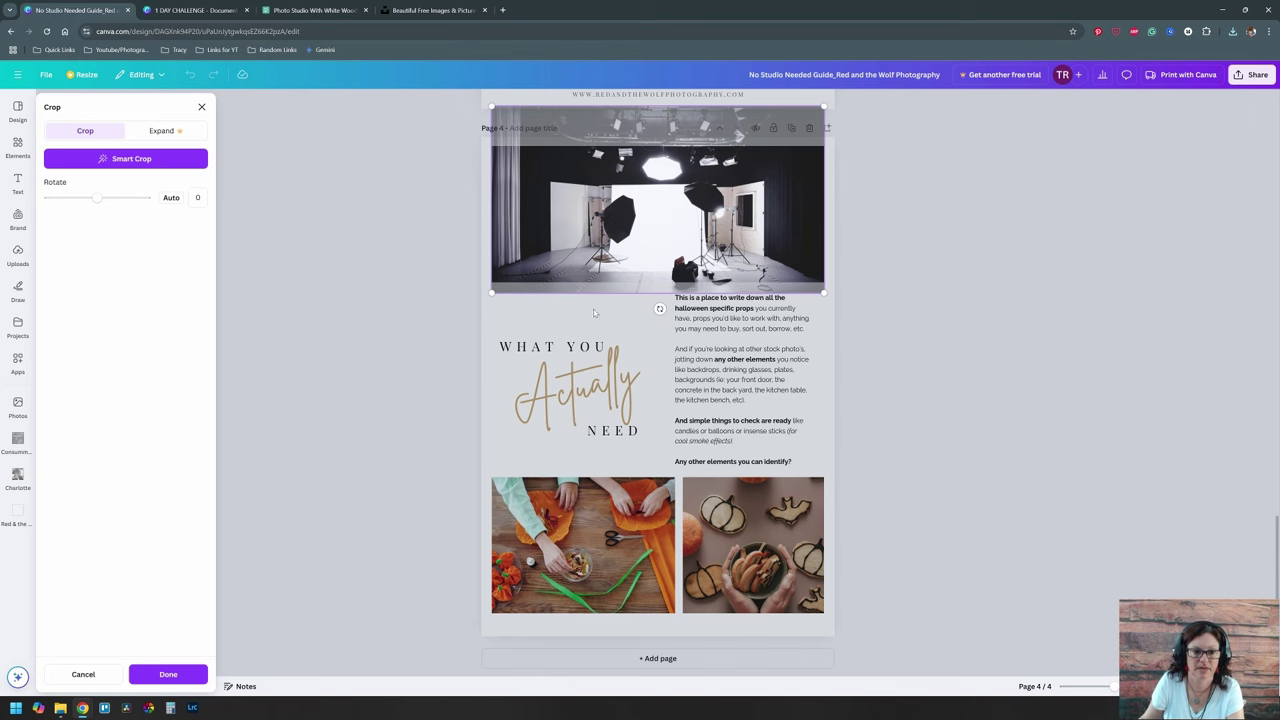
pyautogui.click(900, 346)
# Step: Extend the studio banner's lower edge to make it taller and reposition the body text below it
pyautogui.moveTo(749, 329); pyautogui.dragTo(757, 415)
pyautogui.click(668, 262)
pyautogui.moveTo(657, 281); pyautogui.dragTo(657, 305)
pyautogui.moveTo(750, 415); pyautogui.dragTo(750, 350)
# Step: Replace the page 4 body text with a paragraph on recreating the studio above using window light and a white backdrop, sheet or 3 pieces of white cardboard
pyautogui.click(750, 350)
pyautogui.hotkey('ctrl', 'a')
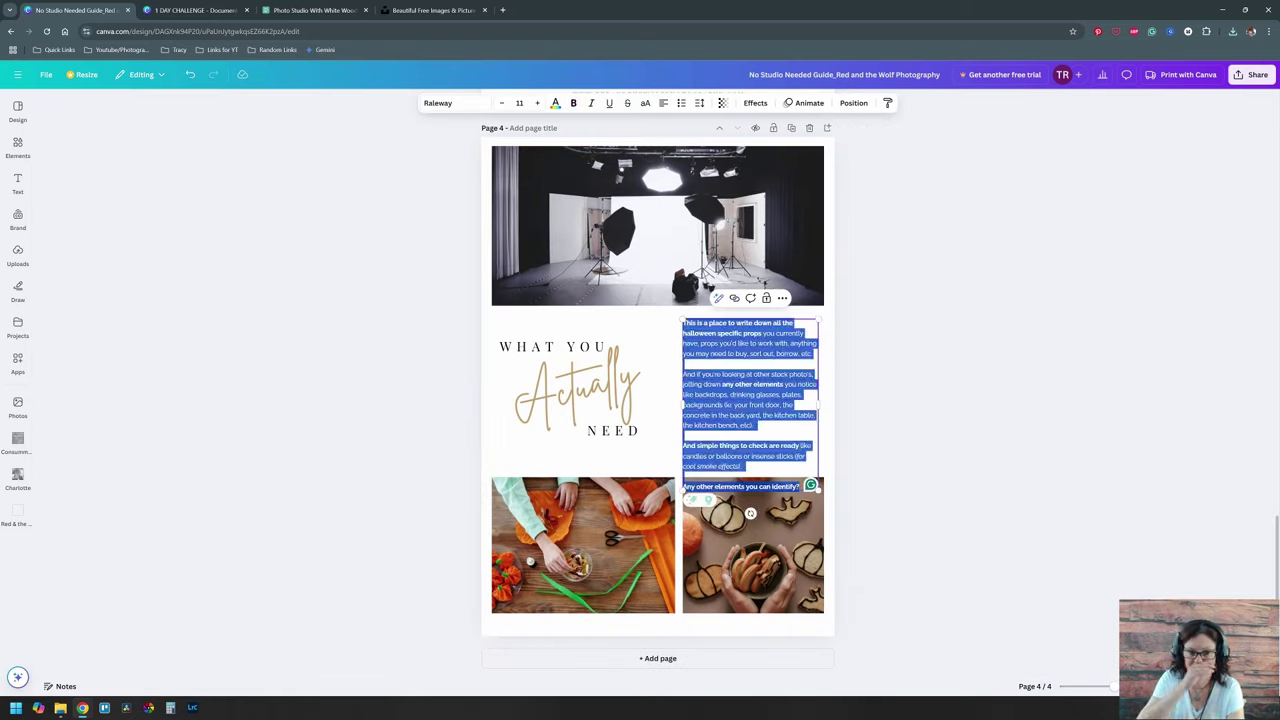
pyautogui.write('This studio space, can be recreated with')
pyautogui.hotkey('ctrl', 'a')
pyautogui.hotkey('ctrl', 'z')
pyautogui.write('lights')
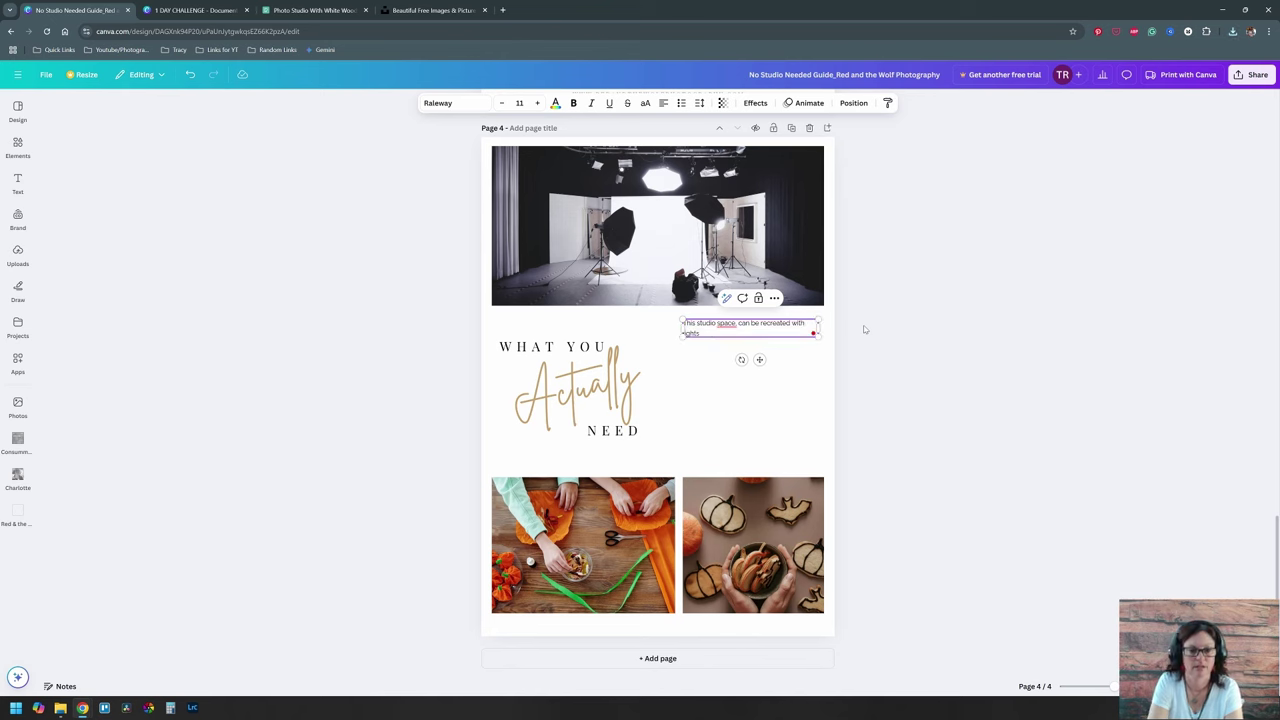
pyautogui.write(' coming in from your window, and either a plain w')
pyautogui.write('hite backdrop or sheet, or')
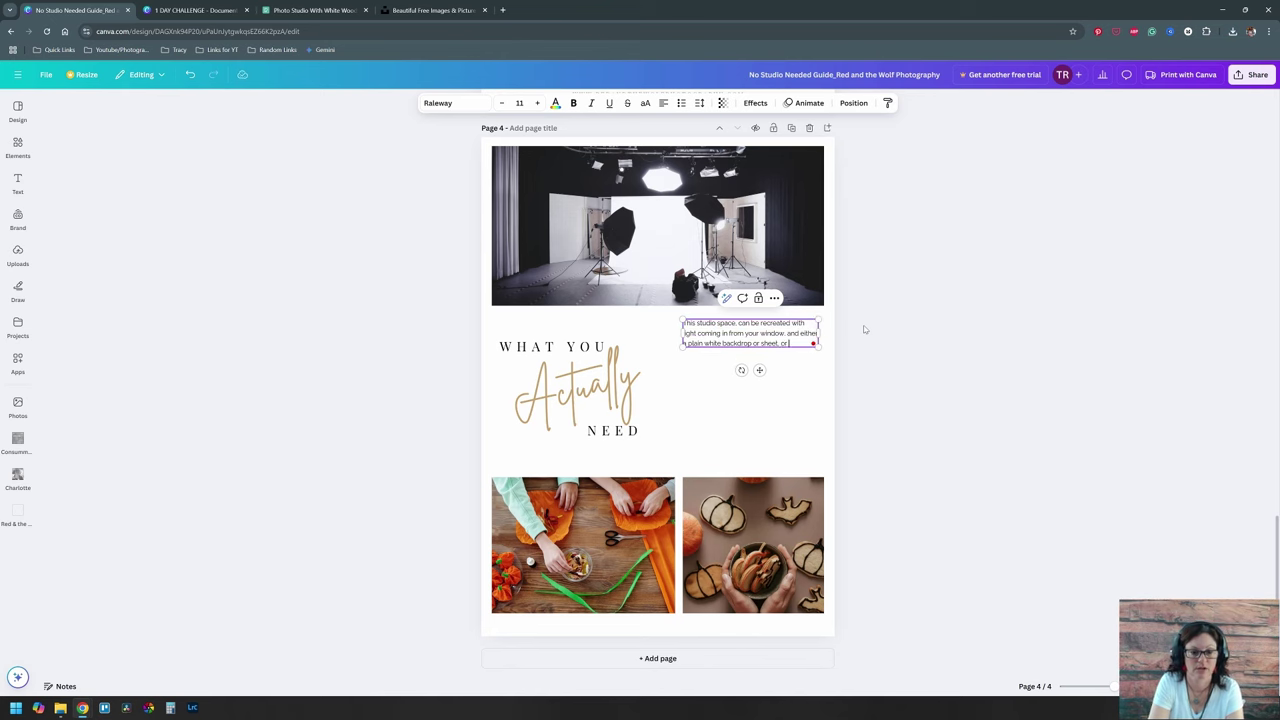
pyautogui.write(' on a much smaller sca')
pyautogui.write(' (above)')
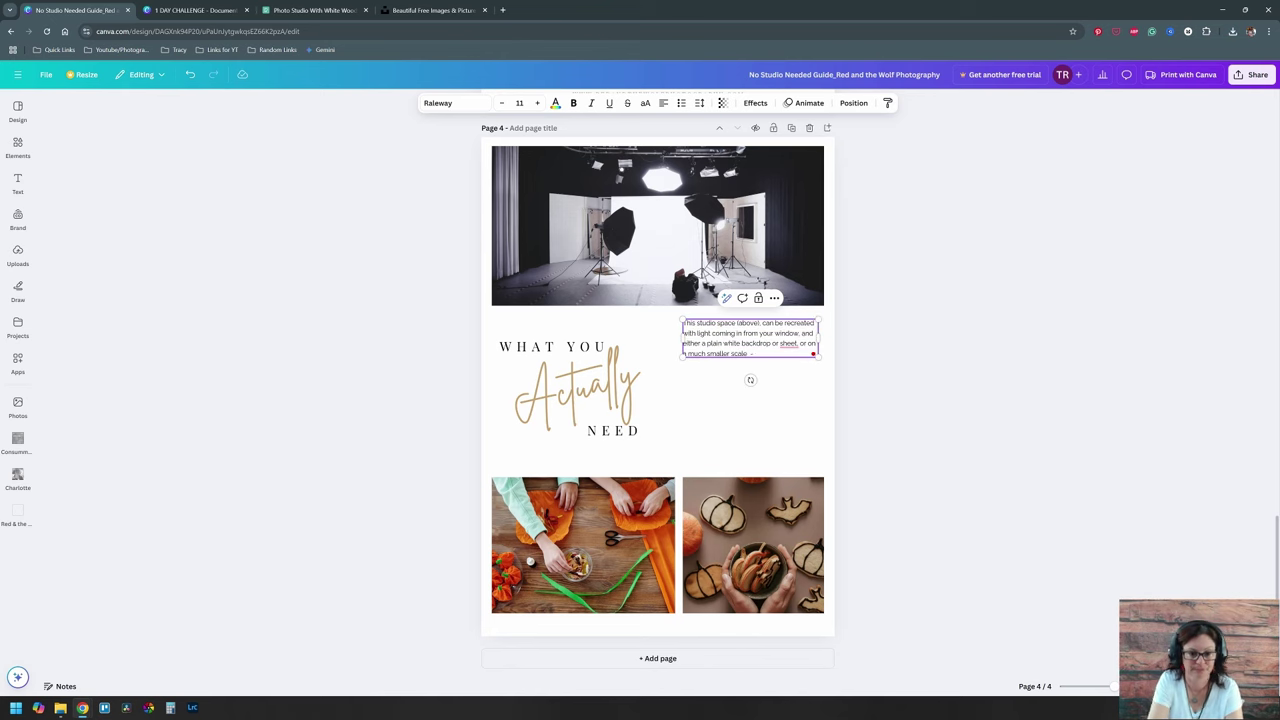
pyautogui.write(' a piece of white cardboard.')
pyautogui.click(891, 420)
# Step: Return to Pexels and search for "white paper" photos
pyautogui.click(432, 10)
pyautogui.click(498, 10)
pyautogui.click(537, 245)
pyautogui.click(602, 10)
pyautogui.click(318, 11)
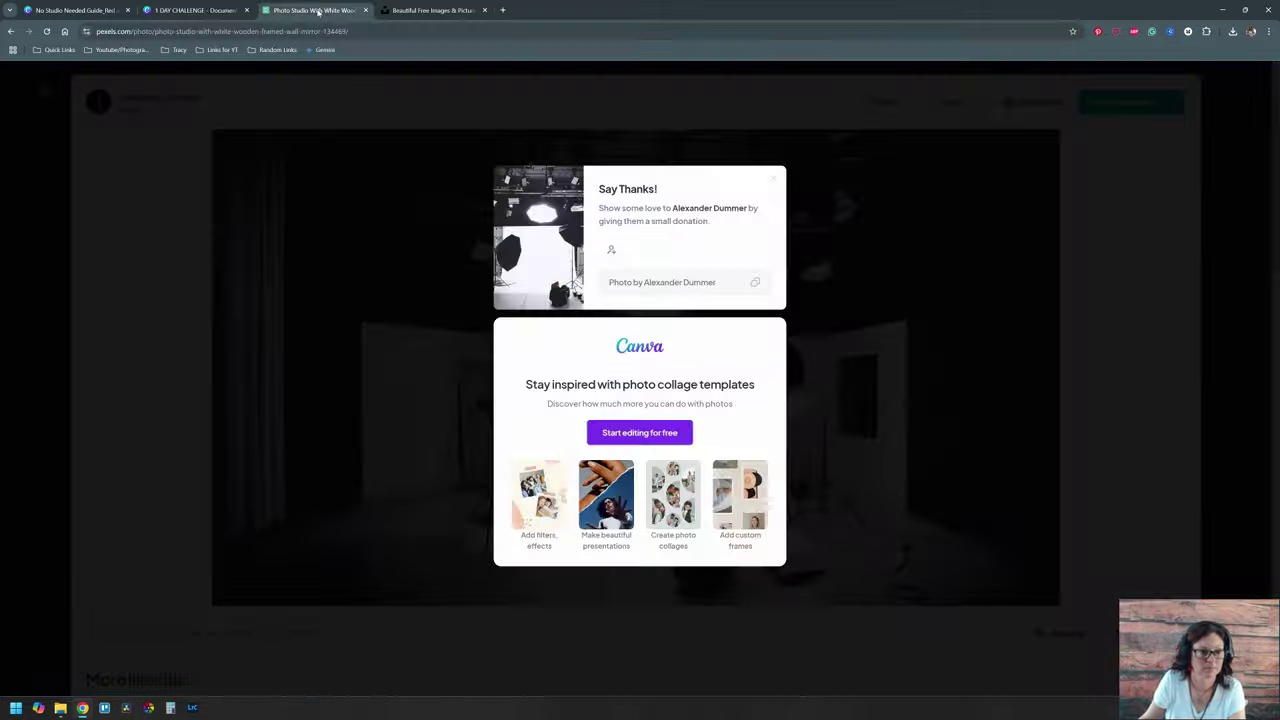
pyautogui.press('Escape')
pyautogui.press('Escape')
pyautogui.moveTo(495, 81); pyautogui.dragTo(445, 81)
pyautogui.write('white paper')
pyautogui.press('Return')
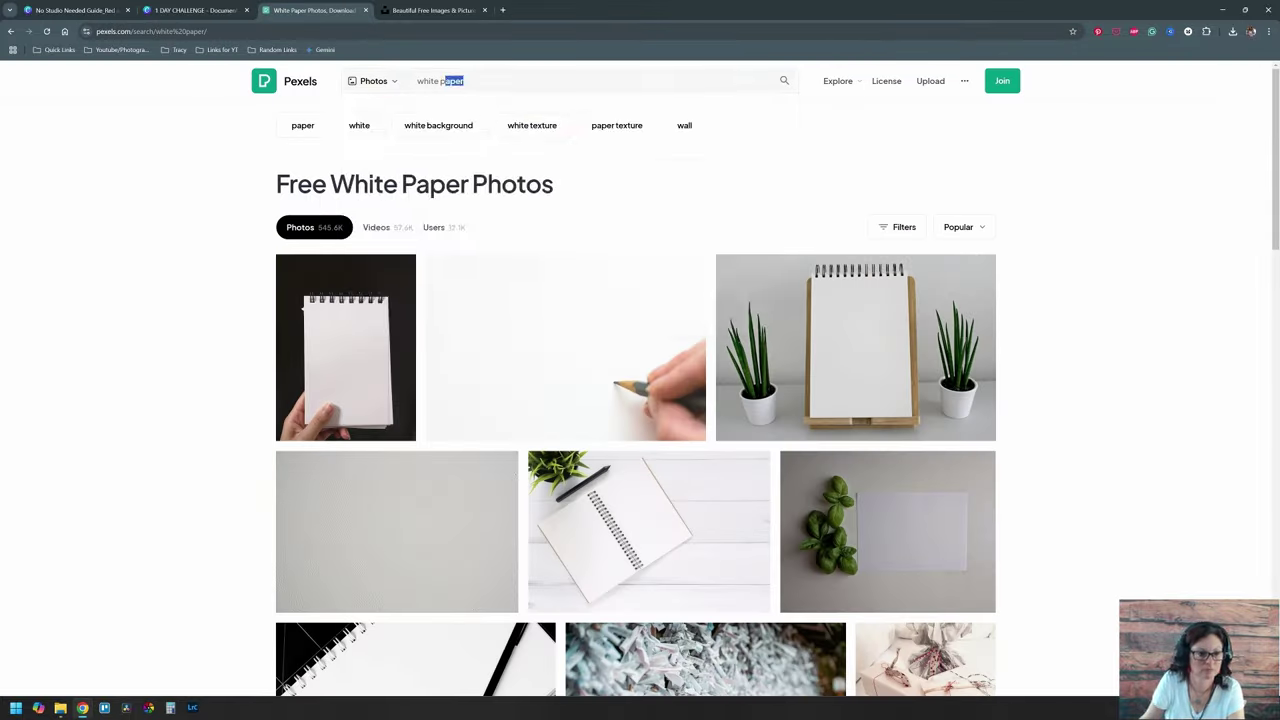
# Step: Search Pexels for "white cardboard", look through the photos and close the Pexels page
pyautogui.write('cardboard')
pyautogui.press('Return')
pyautogui.scroll(-15, 767, 308)
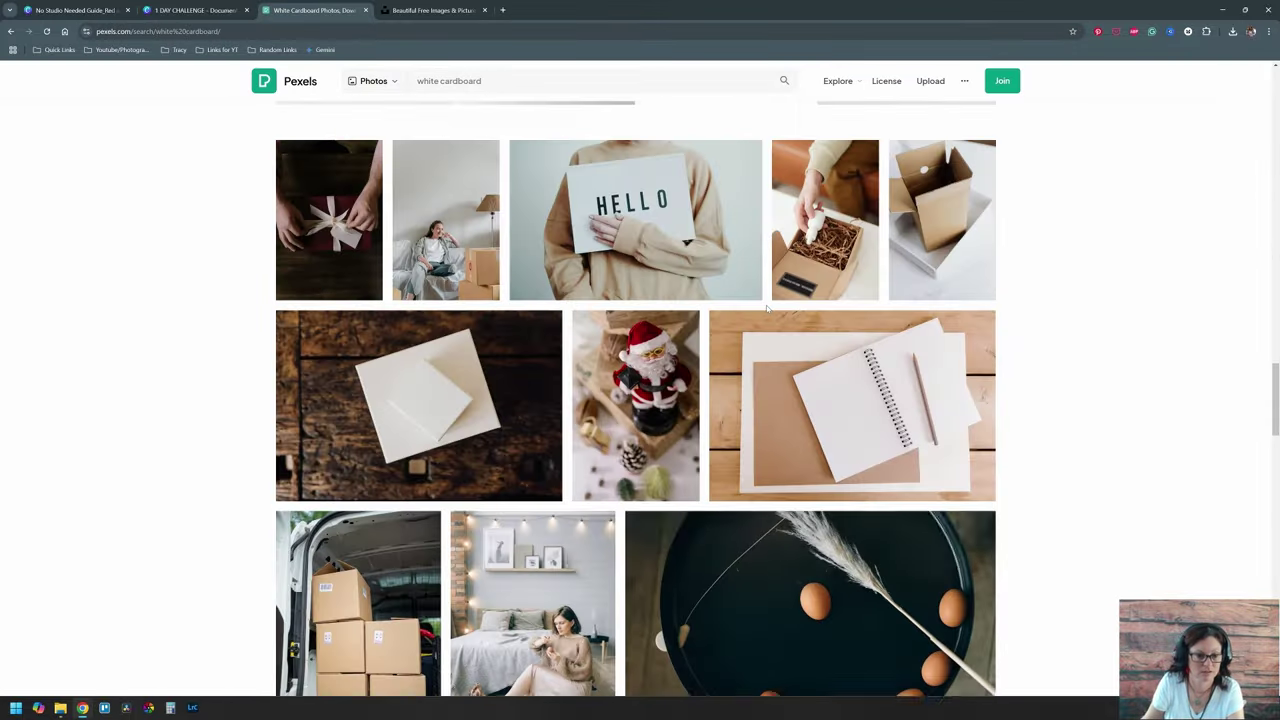
pyautogui.scroll(10, 767, 308)
pyautogui.hotkey('ctrl', 'w')
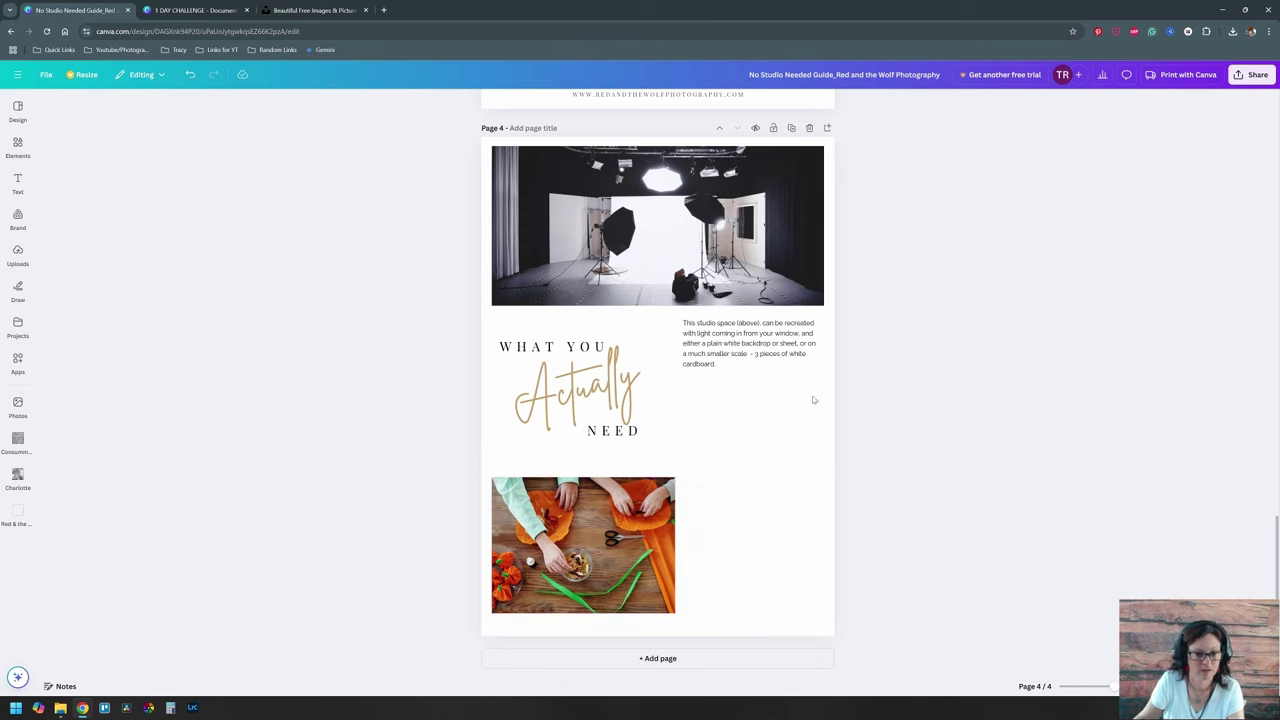
# Step: Add a second body paragraph reading "Lets got through the 3 most common simple home setups, and what you'll need for them"
pyautogui.click(752, 378)
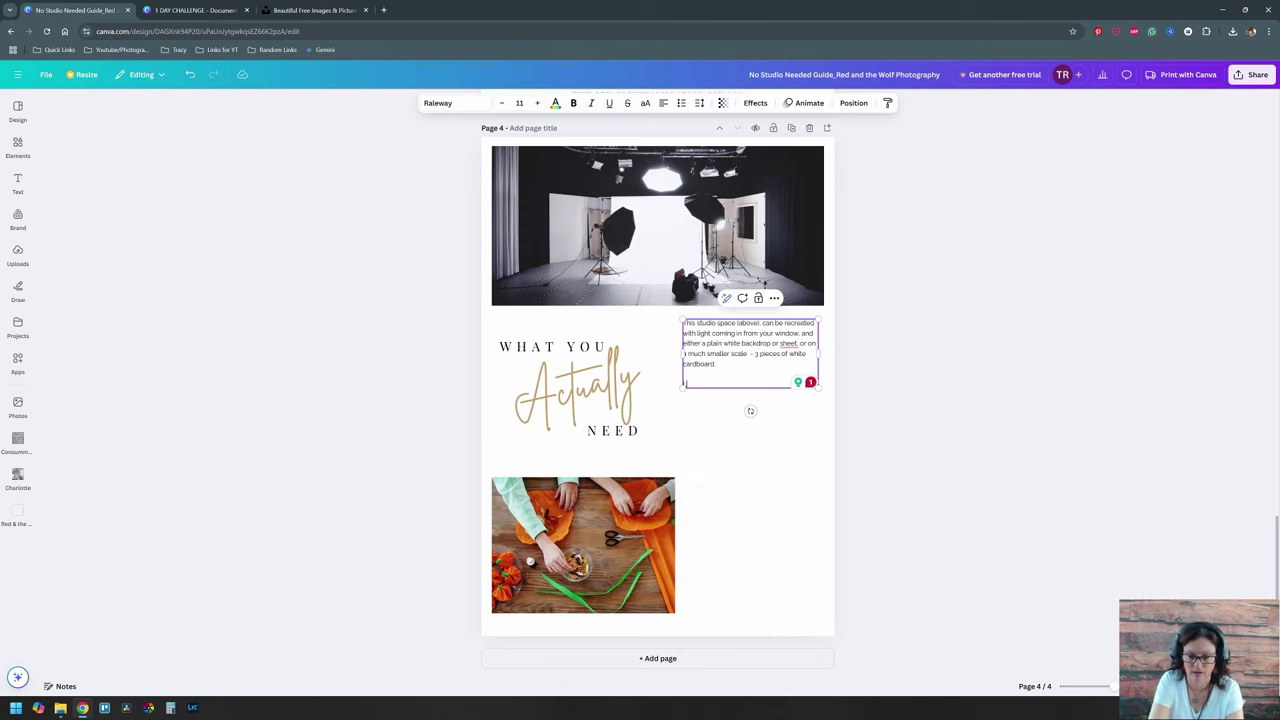
pyautogui.write('3 most common setups, and what you')
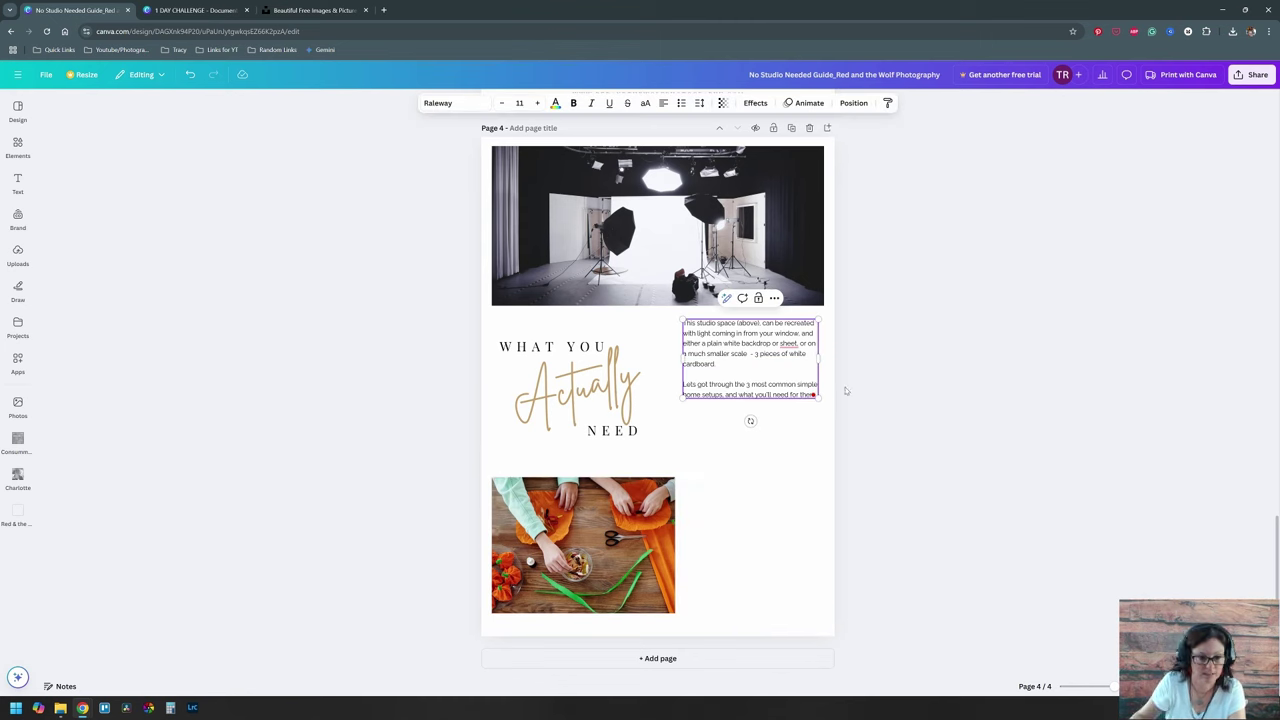
pyautogui.press('Return')
pyautogui.write('1.')
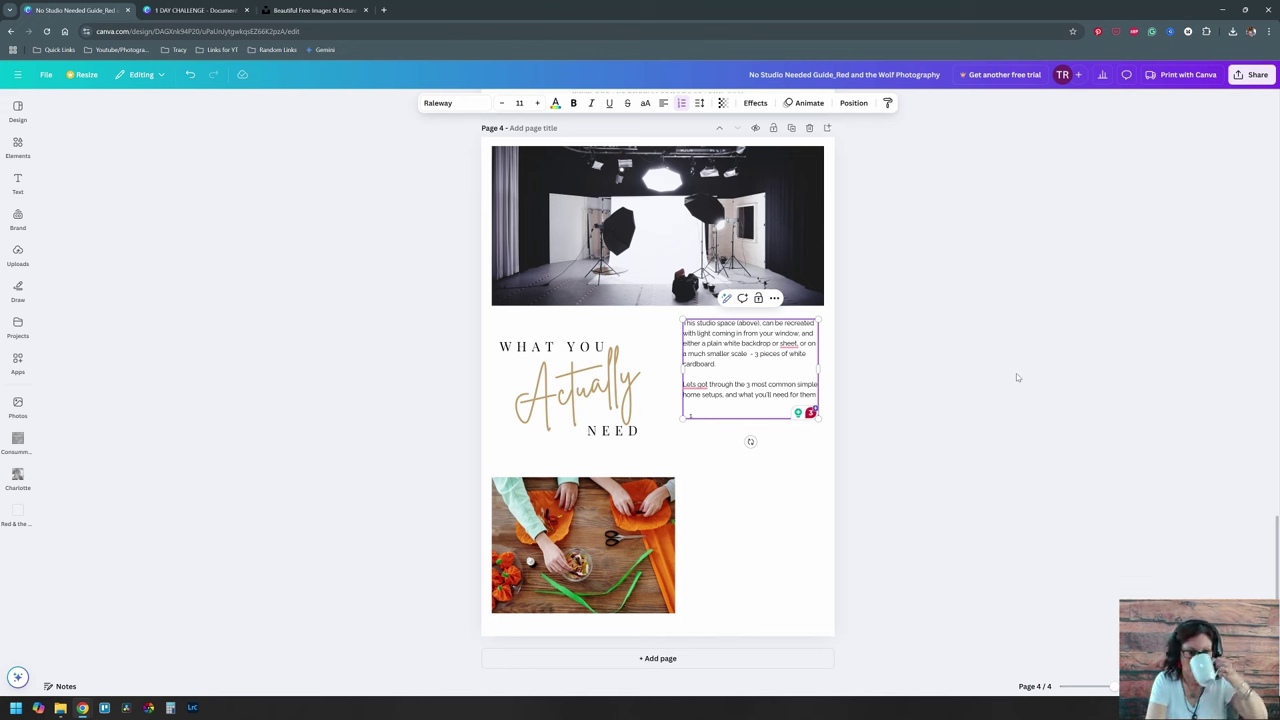
pyautogui.press('BackSpace')
pyautogui.press('BackSpace')
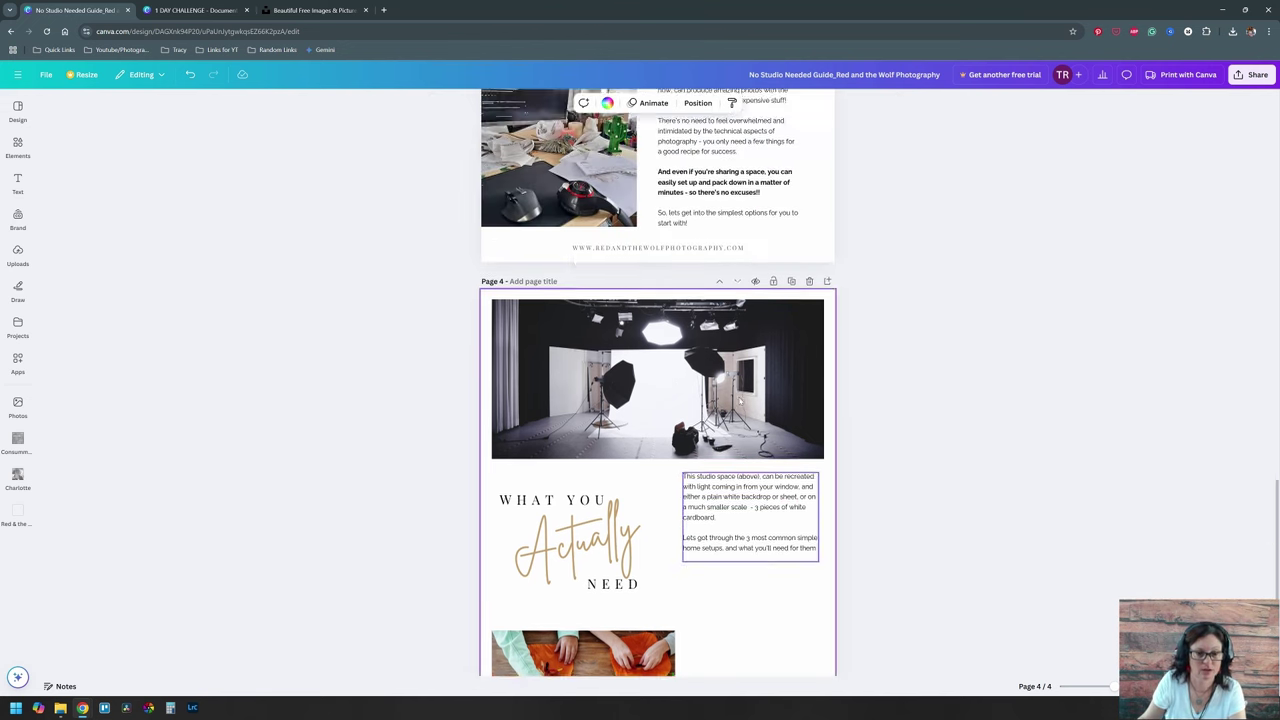
# Step: Duplicate page 4 and delete the studio banner photo from the first copy
pyautogui.scroll(-1, 677, 357)
pyautogui.click(677, 357)
pyautogui.press('Delete')
pyautogui.scroll(-2, 677, 357)
# Step: Change the "WHAT YOU" heading on page 4 to "SETUP NUMBER" and delete the "NEED" heading
pyautogui.tripleClick(505, 316)
pyautogui.write('SETUP NUMBER')
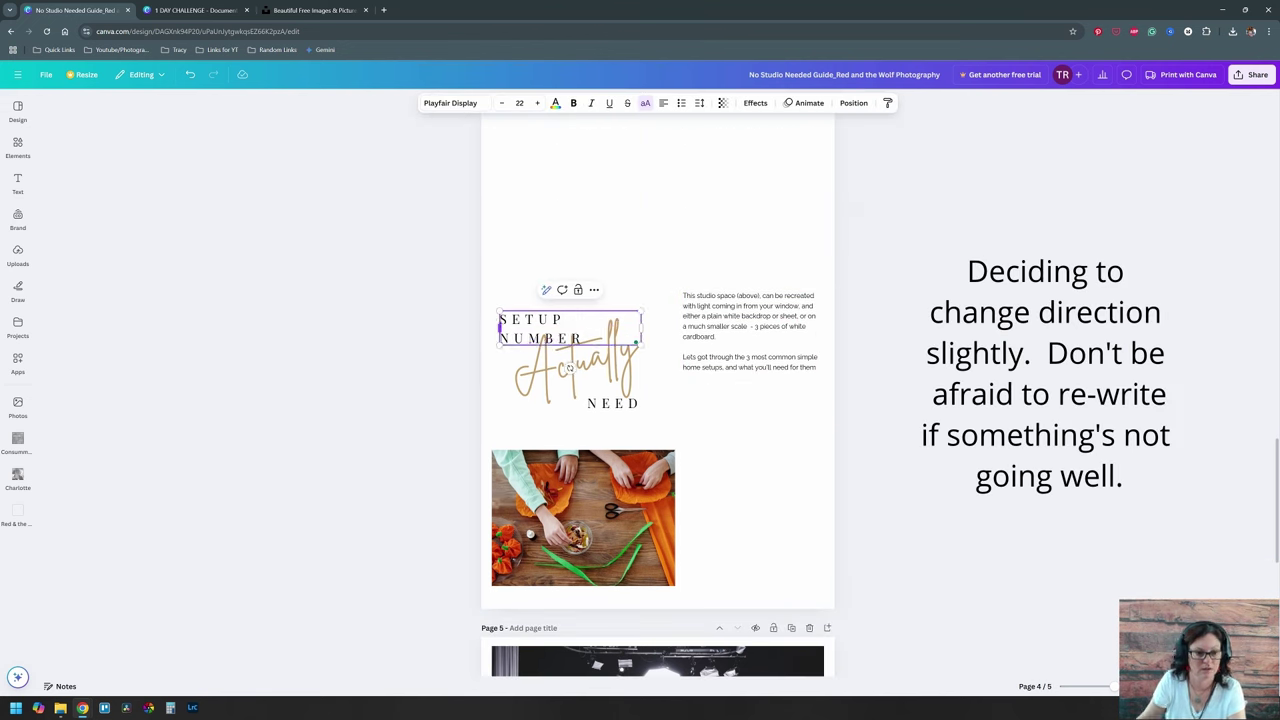
pyautogui.click(612, 403)
pyautogui.press('Delete')
# Step: Change the script word "Actually" to "One" and place it beside the "SETUP NUMBER" heading
pyautogui.tripleClick(570, 363)
pyautogui.write('one')
pyautogui.press('BackSpace')
pyautogui.press('BackSpace')
pyautogui.press('BackSpace')
pyautogui.write('One')
pyautogui.moveTo(613, 399); pyautogui.dragTo(600, 405)
pyautogui.moveTo(535, 365); pyautogui.dragTo(614, 334)
pyautogui.click(577, 180)
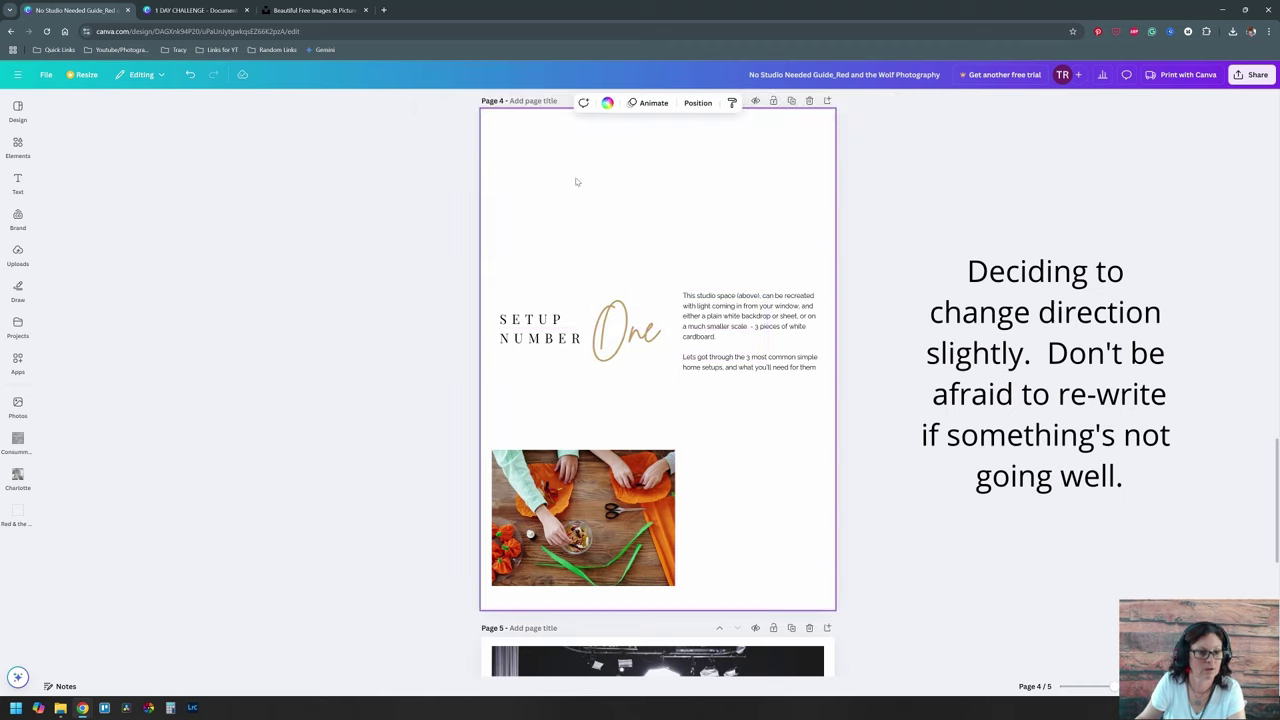
# Step: Add the close-up mint chocolate cookie photo from the "28 - Cookies for stock" shoot's Edited folder to the upper part of page 4
pyautogui.moveTo(1279, 164); pyautogui.dragTo(783, 164)
pyautogui.doubleClick(790, 281)
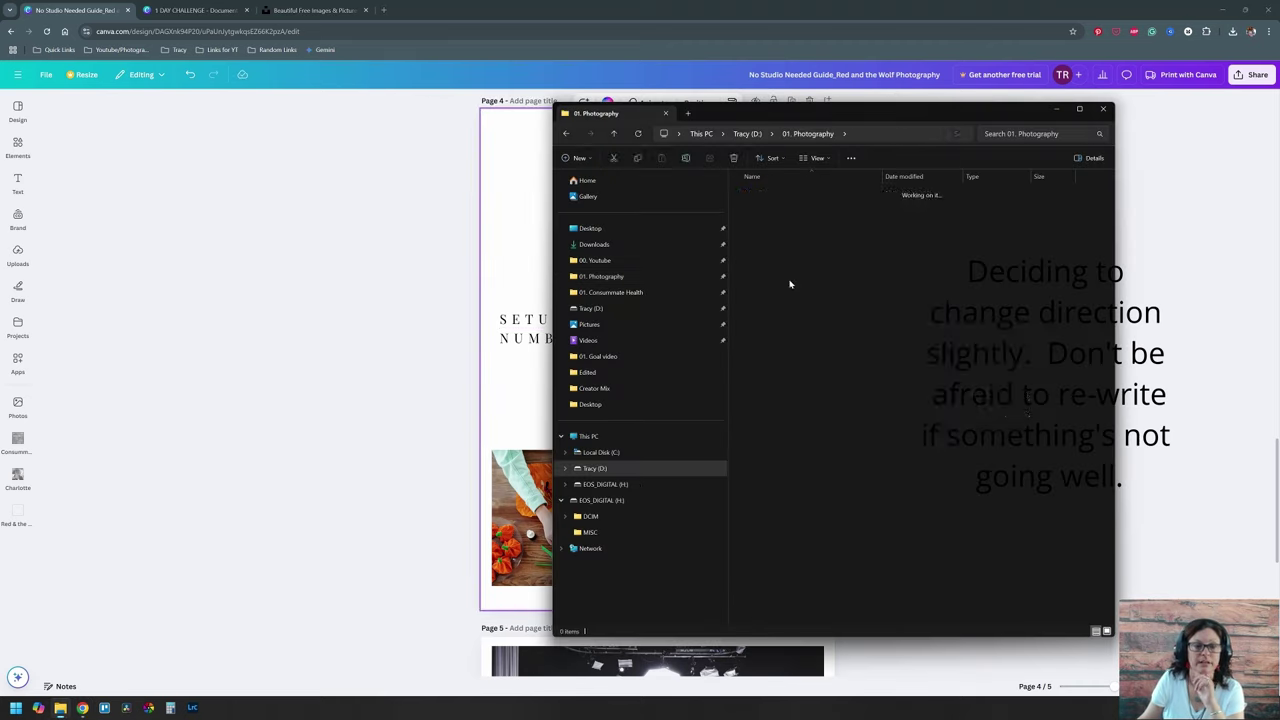
pyautogui.doubleClick(808, 266)
pyautogui.doubleClick(800, 249)
pyautogui.doubleClick(790, 194)
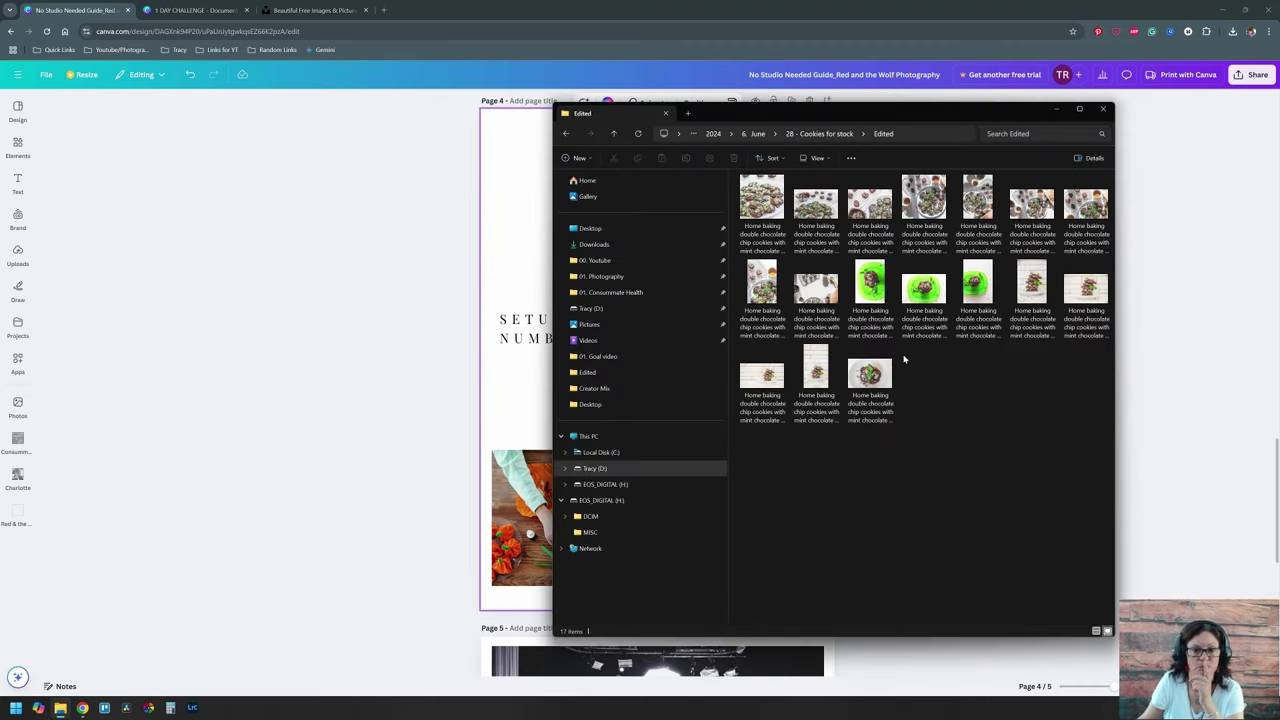
pyautogui.doubleClick(816, 290)
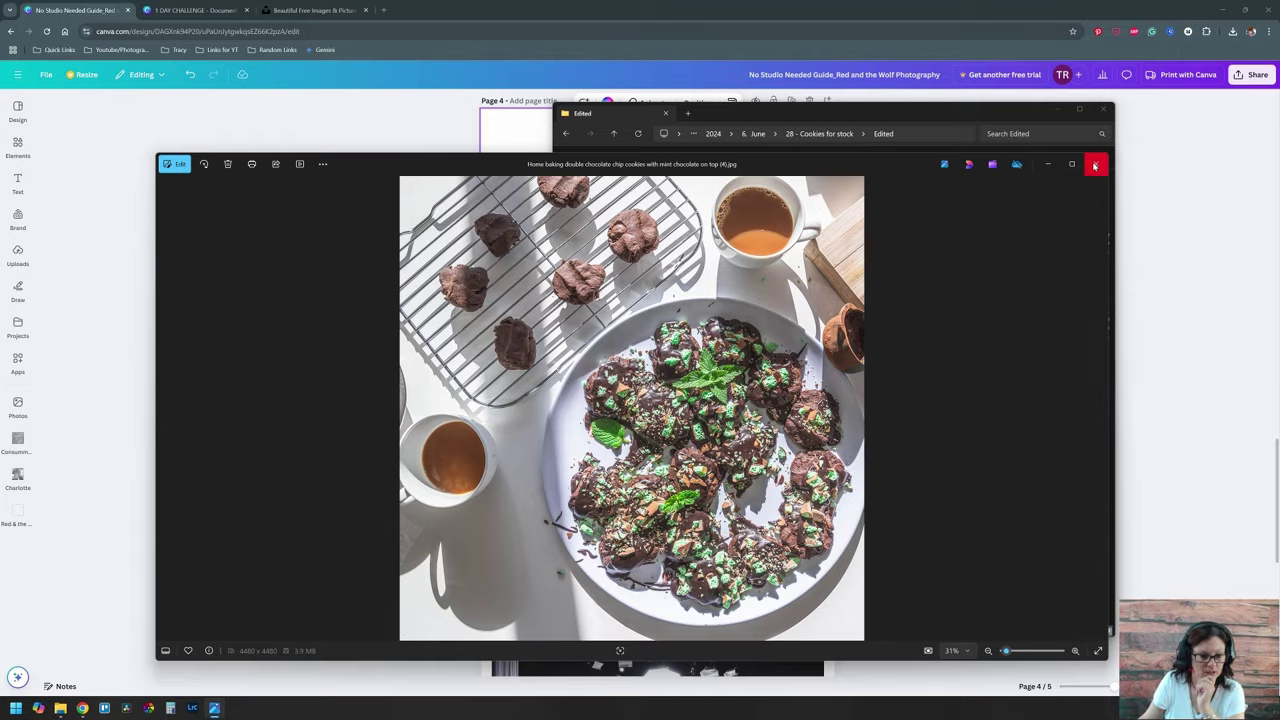
pyautogui.click(1094, 165)
pyautogui.moveTo(926, 300); pyautogui.dragTo(603, 505)
pyautogui.moveTo(666, 403); pyautogui.dragTo(623, 245)
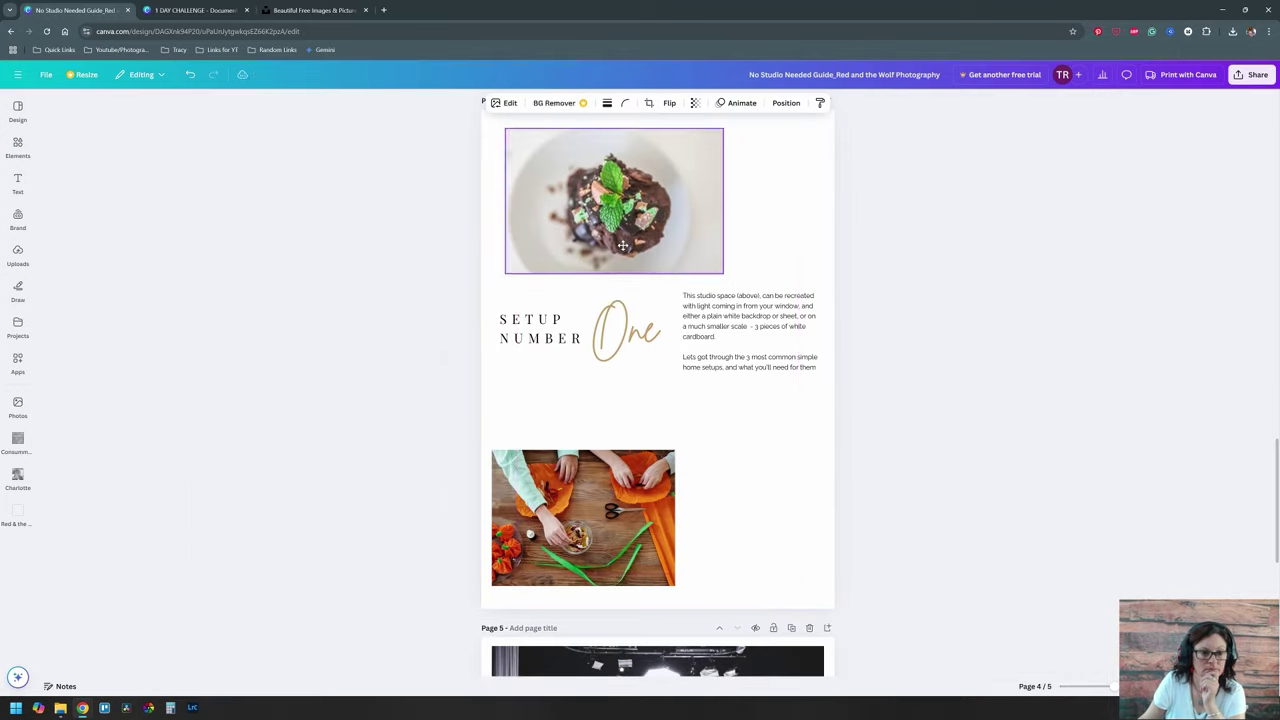
# Step: Arrange "SETUP NUMBER" with "One" beneath it over the cookie photo's right edge, and move the body text below the photo
pyautogui.moveTo(540, 328); pyautogui.dragTo(733, 167)
pyautogui.moveTo(630, 331); pyautogui.dragTo(732, 226)
pyautogui.moveTo(740, 331); pyautogui.dragTo(566, 331)
pyautogui.moveTo(486, 176); pyautogui.dragTo(712, 221)
# Step: Delete the pumpkin craft photo and widen the body text box across the page beneath the cookie photo
pyautogui.click(582, 512)
pyautogui.press('Delete')
pyautogui.moveTo(576, 330); pyautogui.dragTo(799, 346)
pyautogui.press('Delete')
# Step: Replace the body text with "Setup number one is the simplest." and begin a paragraph about a top down view
pyautogui.doubleClick(588, 349)
pyautogui.hotkey('ctrl', 'a')
pyautogui.write('Setup number one is the simplest.')
pyautogui.press('Return')
pyautogui.press('Return')
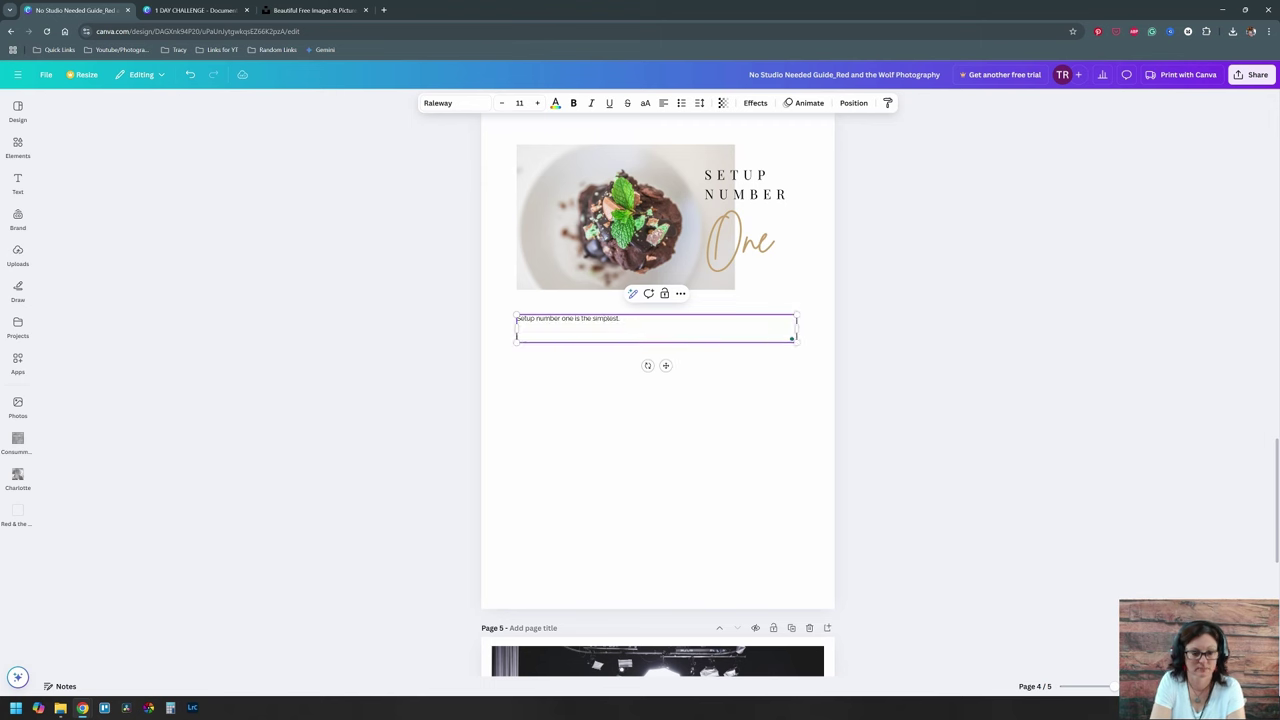
pyautogui.write("It's a top down view, which can be done on")
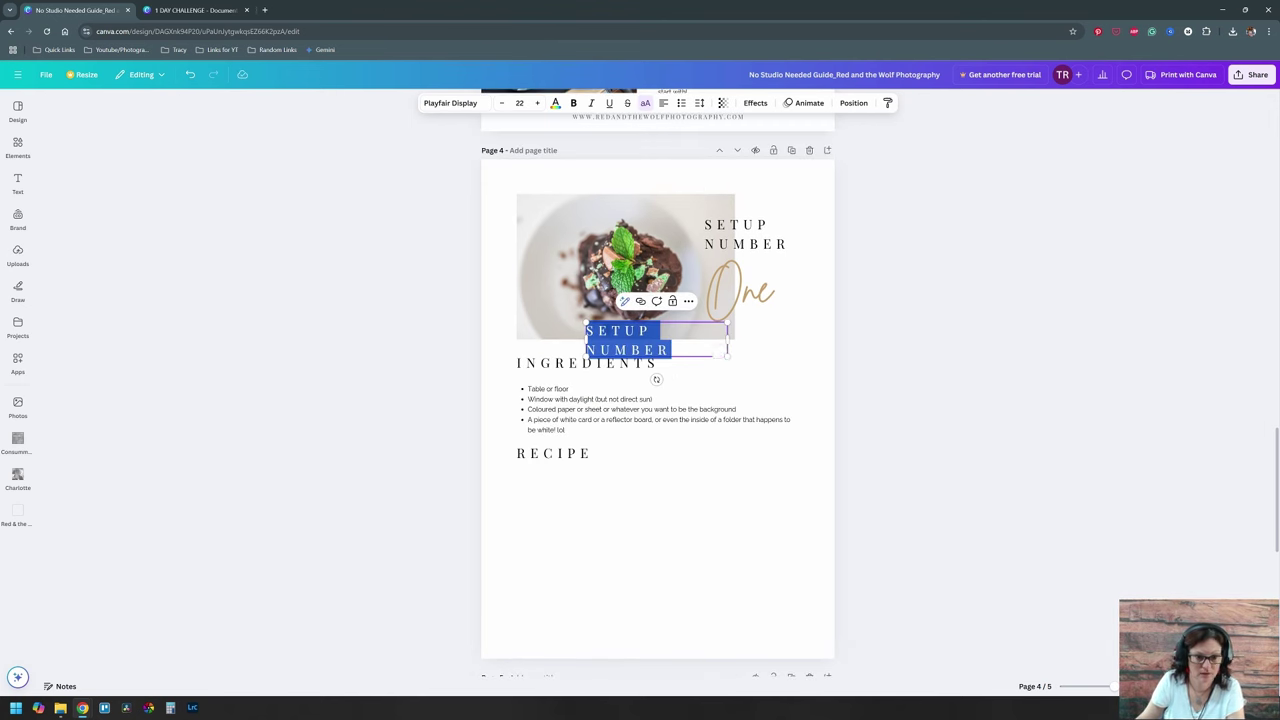
# Step: Change the copied heading to "SIMPLE FLATLAY" at the cookie photo's lower edge, and shift the ingredients and recipe content down
pyautogui.write('SIMPLE FLATLAY')
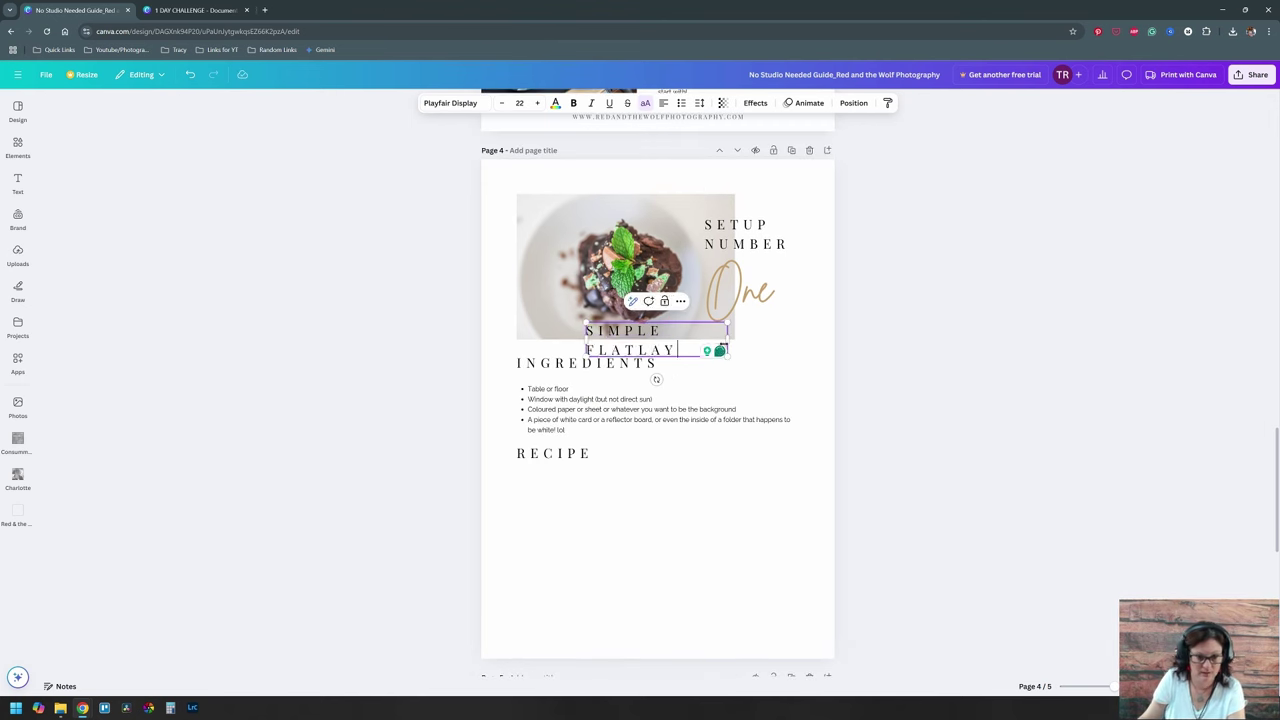
pyautogui.moveTo(561, 363); pyautogui.dragTo(561, 405)
pyautogui.moveTo(673, 330); pyautogui.dragTo(704, 340)
pyautogui.click(826, 388)
pyautogui.moveTo(791, 536); pyautogui.dragTo(508, 384)
pyautogui.moveTo(561, 405); pyautogui.dragTo(561, 388)
pyautogui.click(851, 523)
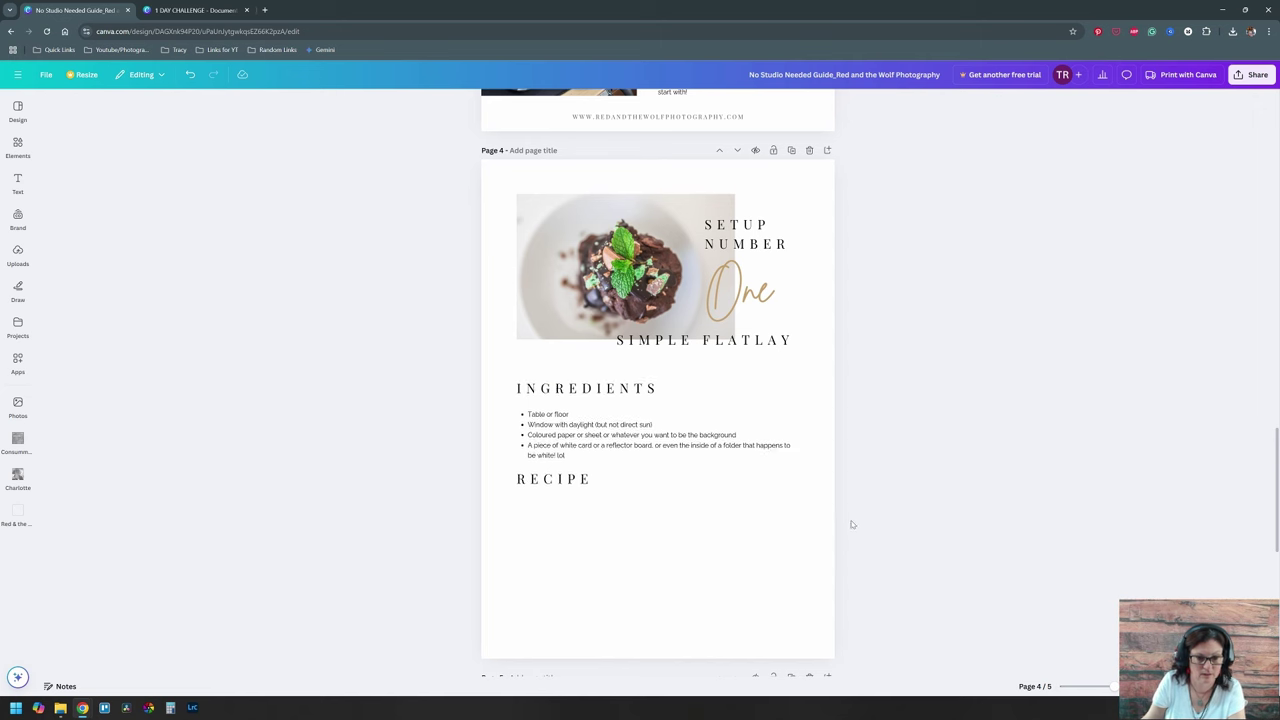
# Step: Italicise and enlarge the "SIMPLE FLATLAY" heading, keeping it on one line across the cookie photo's lower right corner
pyautogui.tripleClick(682, 340)
pyautogui.click(591, 104)
pyautogui.moveTo(829, 340); pyautogui.dragTo(803, 340)
pyautogui.moveTo(800, 340); pyautogui.dragTo(523, 357)
pyautogui.click(537, 103)
pyautogui.moveTo(743, 348); pyautogui.dragTo(760, 342)
pyautogui.click(956, 374)
# Step: Shift "SETUP NUMBER" and the script "One" slightly up, away from the "SIMPLE FLATLAY" heading
pyautogui.moveTo(776, 234); pyautogui.dragTo(783, 223)
pyautogui.moveTo(742, 291); pyautogui.dragTo(748, 277)
pyautogui.click(920, 354)
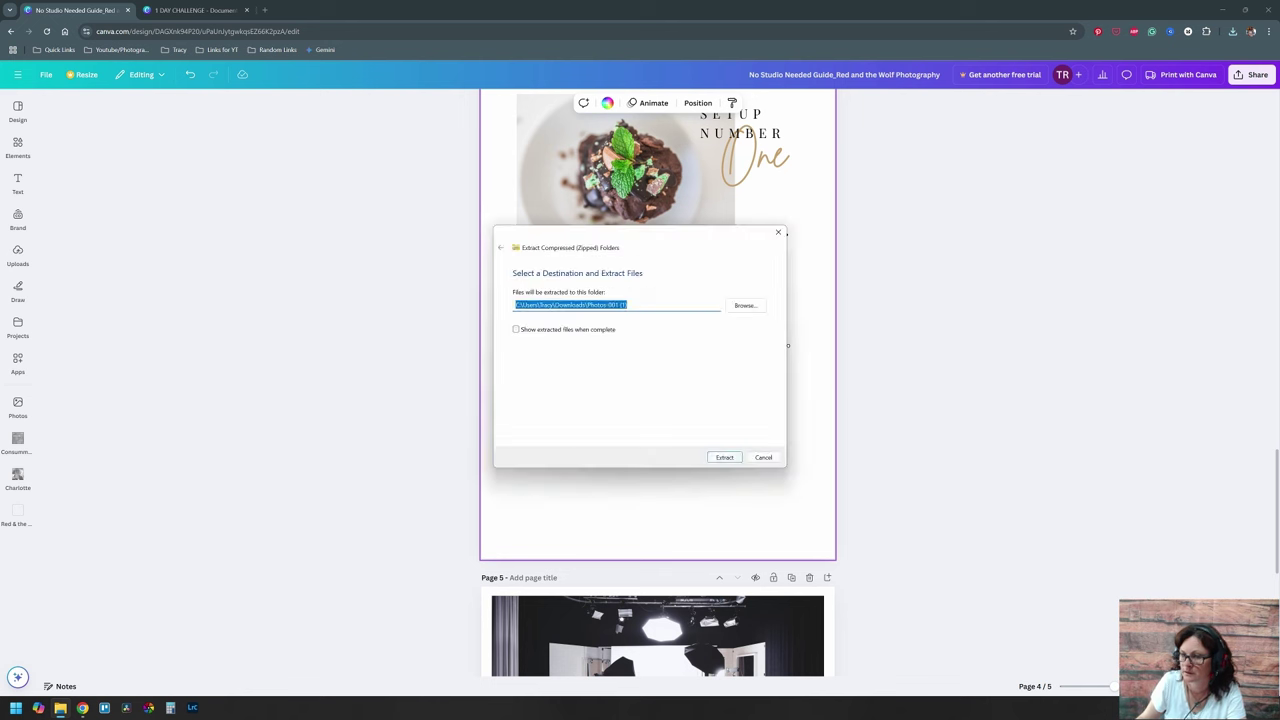
# Step: Extract the Photos-001 (1) archive and place its kitchen setup photo below the "RECIPE" heading
pyautogui.press('Return')
pyautogui.moveTo(674, 461); pyautogui.dragTo(635, 588)
# Step: Change the "RECIPE" heading to "EXAMPLE" and shrink the kitchen photo to fit to its right within the page margin
pyautogui.tripleClick(677, 381)
pyautogui.write('EXAMPLE')
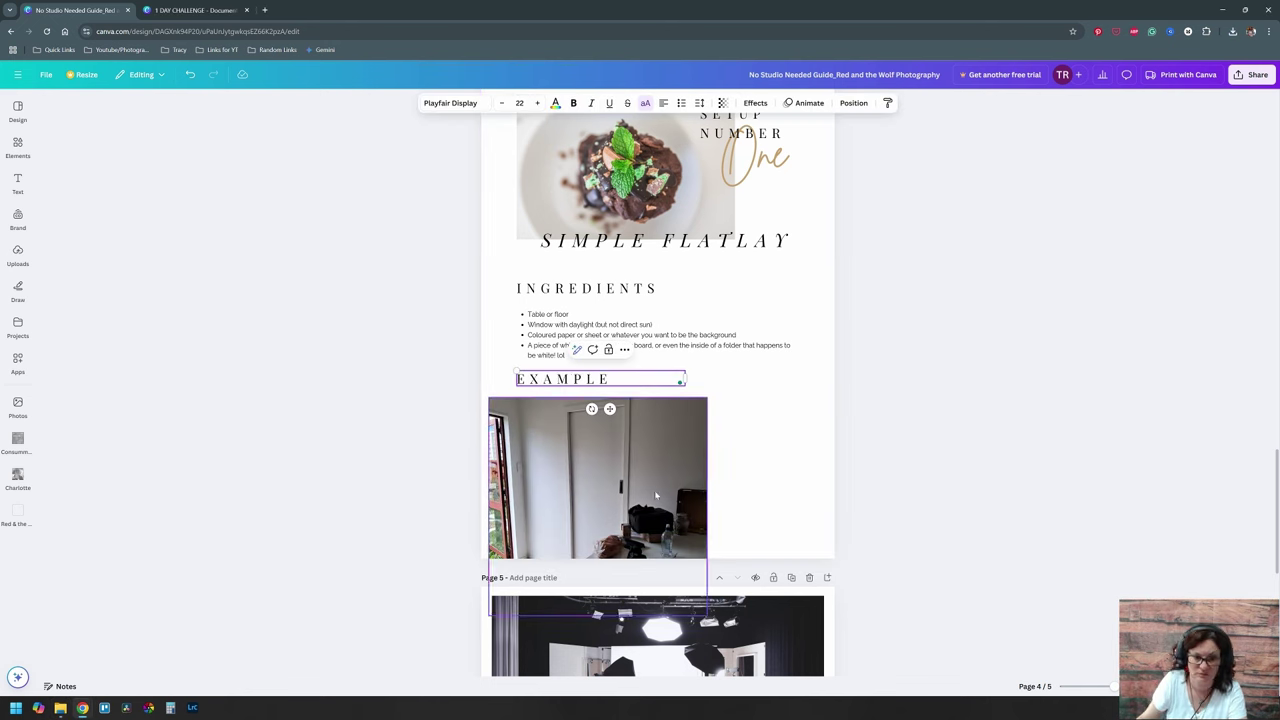
pyautogui.scroll(-1, 677, 381)
pyautogui.moveTo(709, 517); pyautogui.dragTo(605, 413)
pyautogui.moveTo(579, 389); pyautogui.dragTo(738, 329)
pyautogui.moveTo(678, 389); pyautogui.dragTo(644, 423)
# Step: Add a narrow text box beside the kitchen photo beginning "This is our kitchen, with the big door to the left" and advising on indirect window light
pyautogui.click(603, 217)
pyautogui.moveTo(603, 217); pyautogui.dragTo(619, 337)
pyautogui.moveTo(543, 335); pyautogui.dragTo(616, 335)
pyautogui.write('This is our kitchen, with the loo')
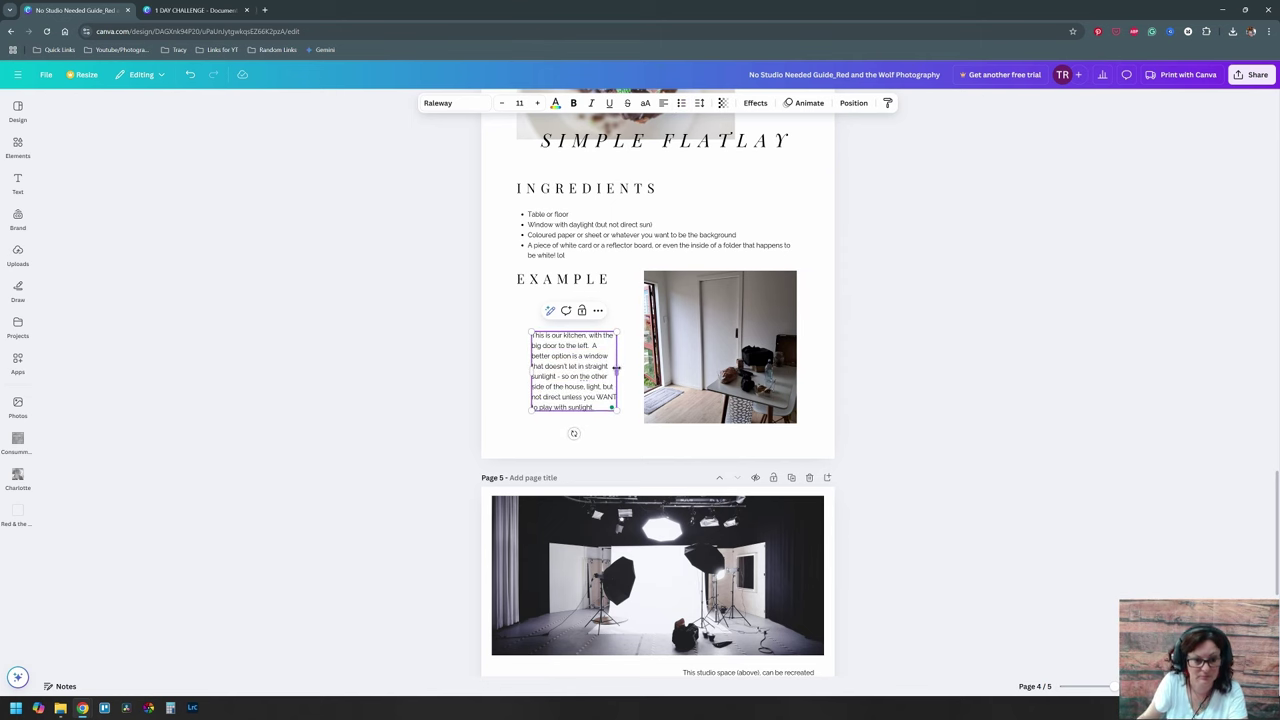
# Step: Widen the kitchen text box, place it under the "EXAMPLE" heading, right-align its text, and trim the kitchen photo's upper edge slightly
pyautogui.moveTo(616, 368); pyautogui.dragTo(690, 368)
pyautogui.moveTo(582, 360); pyautogui.dragTo(566, 331)
pyautogui.moveTo(674, 335); pyautogui.dragTo(633, 335)
pyautogui.click(720, 346)
pyautogui.moveTo(720, 271); pyautogui.dragTo(720, 274)
pyautogui.click(574, 339)
pyautogui.doubleClick(663, 103)
pyautogui.click(935, 555)
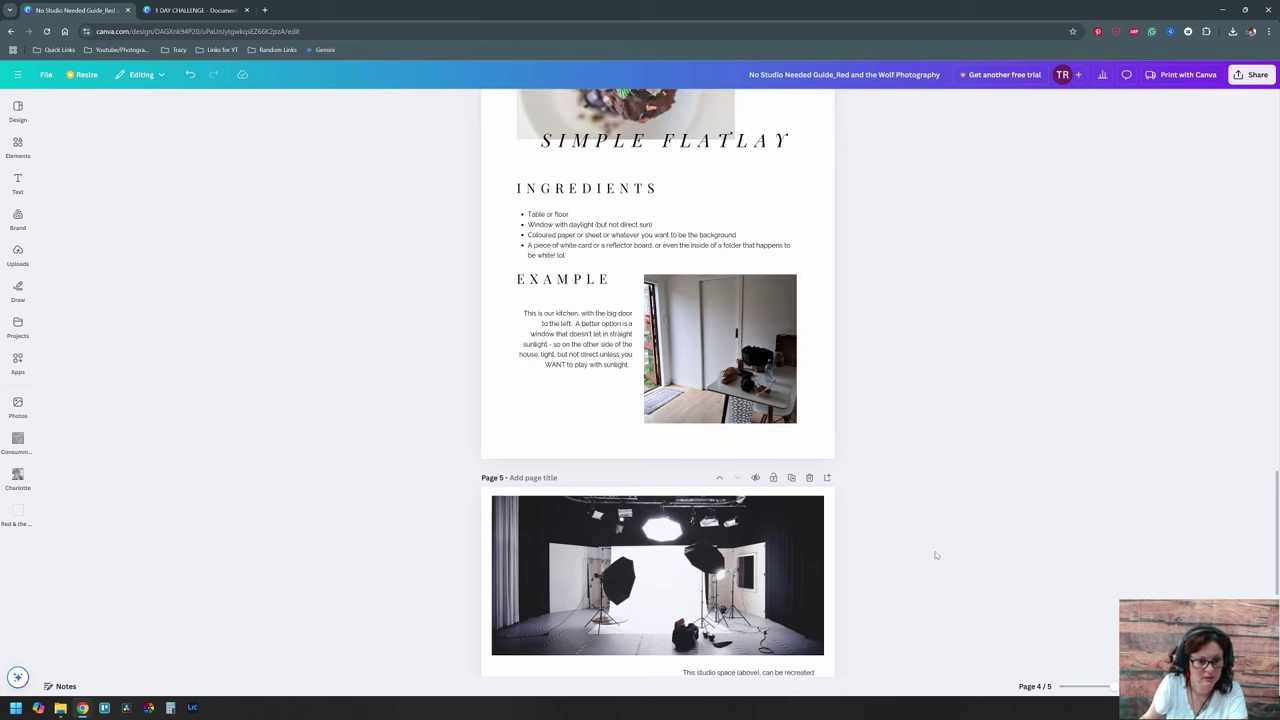
# Step: Extend the kitchen text with "But just to start learning, try to use "diffused" light - such as overcast days or a back room."
pyautogui.doubleClick(628, 364)
pyautogui.write('But just to start learning, try to use "diffused" light - such as')
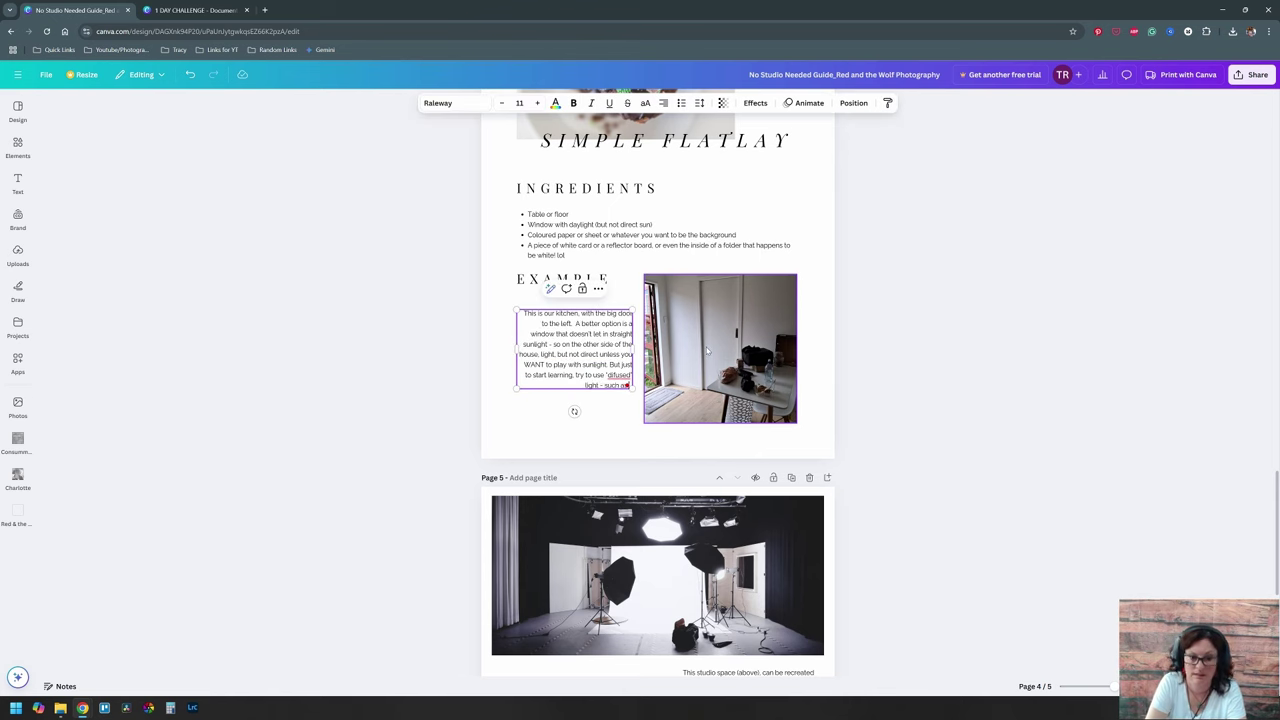
pyautogui.write('ys or a back room.')
pyautogui.rightClick(619, 375)
pyautogui.rightClick(617, 372)
pyautogui.click(652, 382)
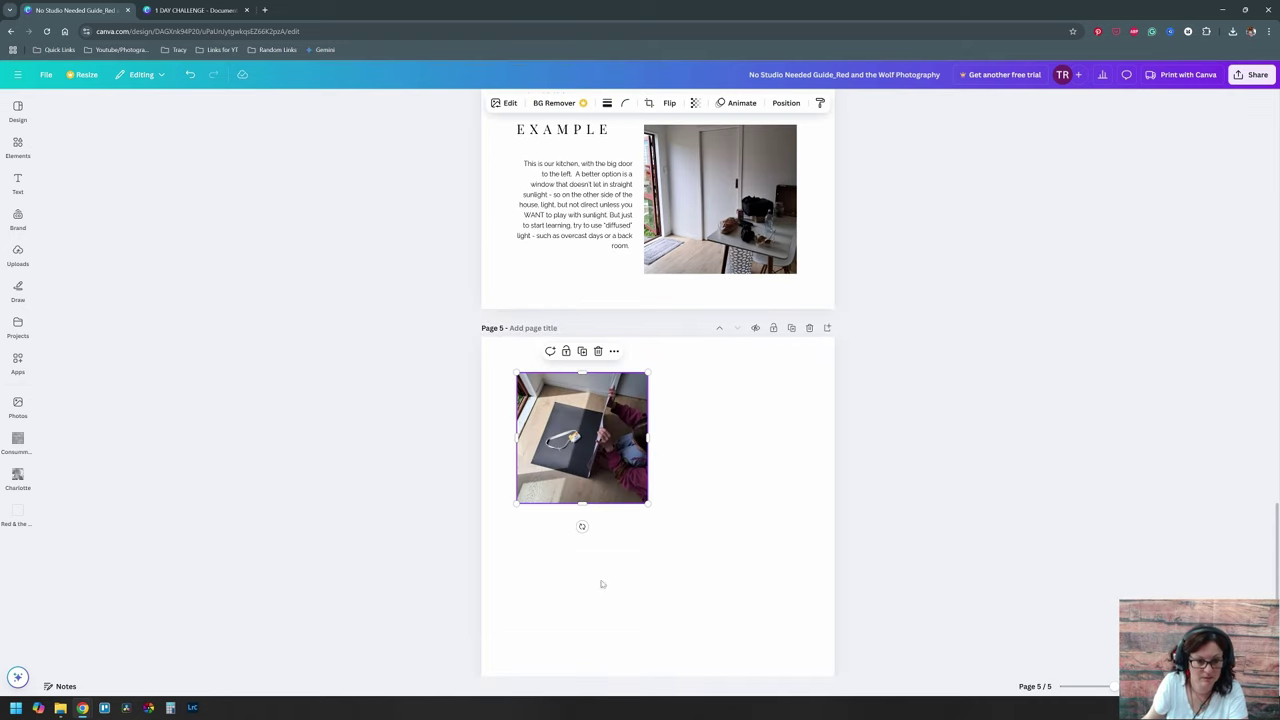
# Step: Add a text box beside the page 5 photos beginning "The sun just happened to come and go as I set this shot up!"
pyautogui.click(578, 241)
pyautogui.hotkey('ctrl', 'a')
pyautogui.write('The sun just happened to come and go ')
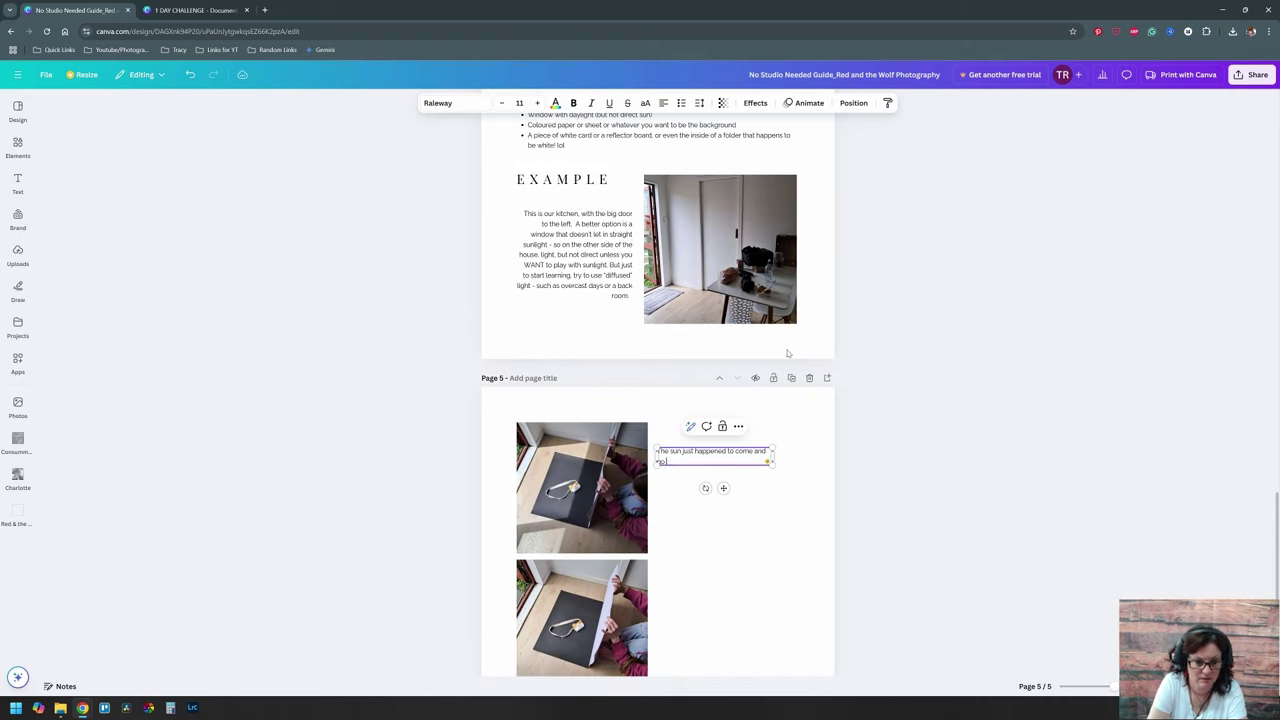
pyautogui.write(' as I set this shot up!  But you can see how you')
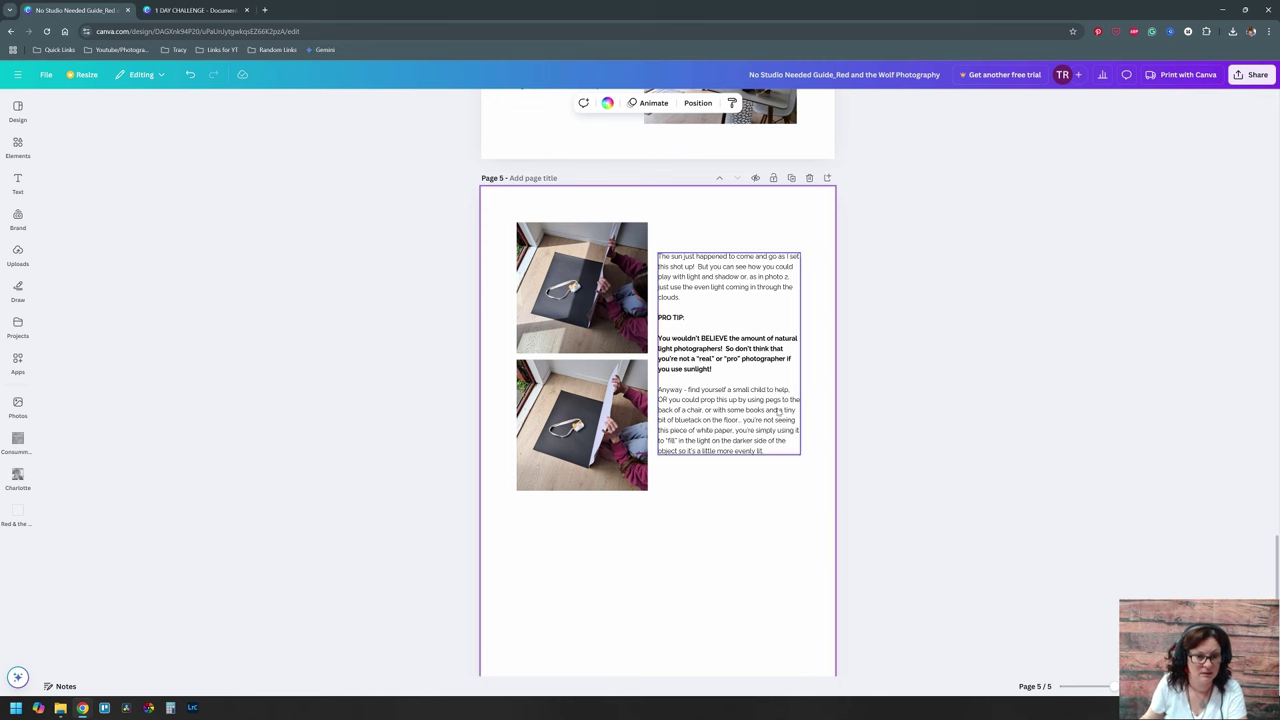
# Step: Add a closing line to the page 5 text: "OR, fold it in half and just sit it up out of shot!"
pyautogui.scroll(-1, 903, 380)
pyautogui.click(797, 398)
pyautogui.press('Return')
pyautogui.press('Return')
pyautogui.write('OR')
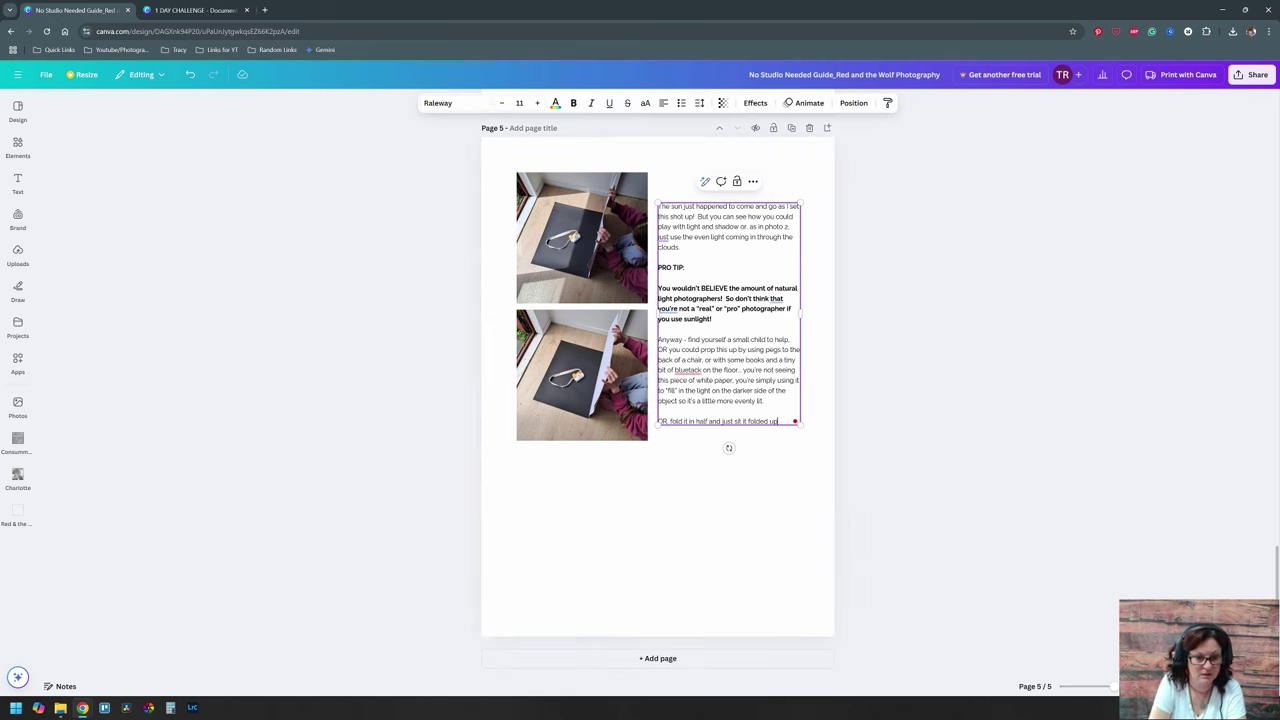
pyautogui.click(958, 402)
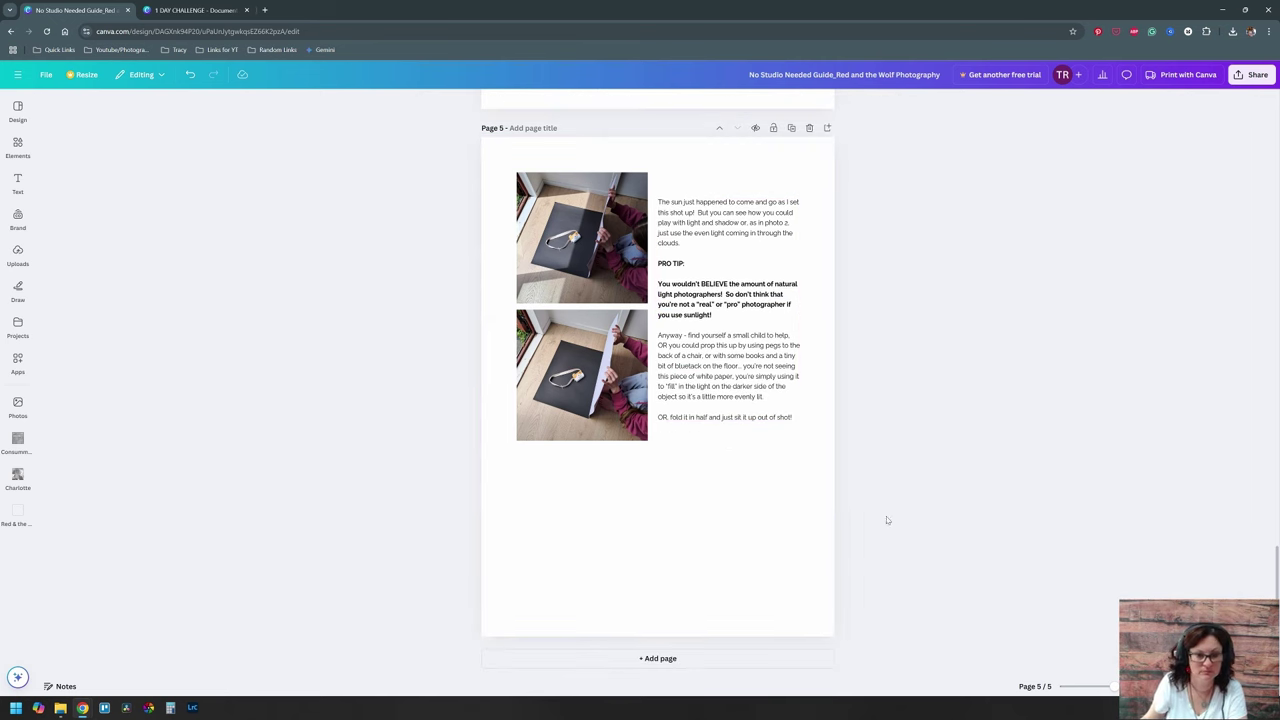
# Step: Copy the script "One" onto page 5, change it to "light", and shrink it to sit on the lower photo's left edge
pyautogui.scroll(2, 886, 516)
pyautogui.scroll(3, 702, 369)
pyautogui.click(754, 163)
pyautogui.hotkey('ctrl', 'c')
pyautogui.scroll(-3, 754, 163)
pyautogui.hotkey('ctrl', 'v')
pyautogui.moveTo(760, 334); pyautogui.dragTo(586, 586)
pyautogui.doubleClick(586, 586)
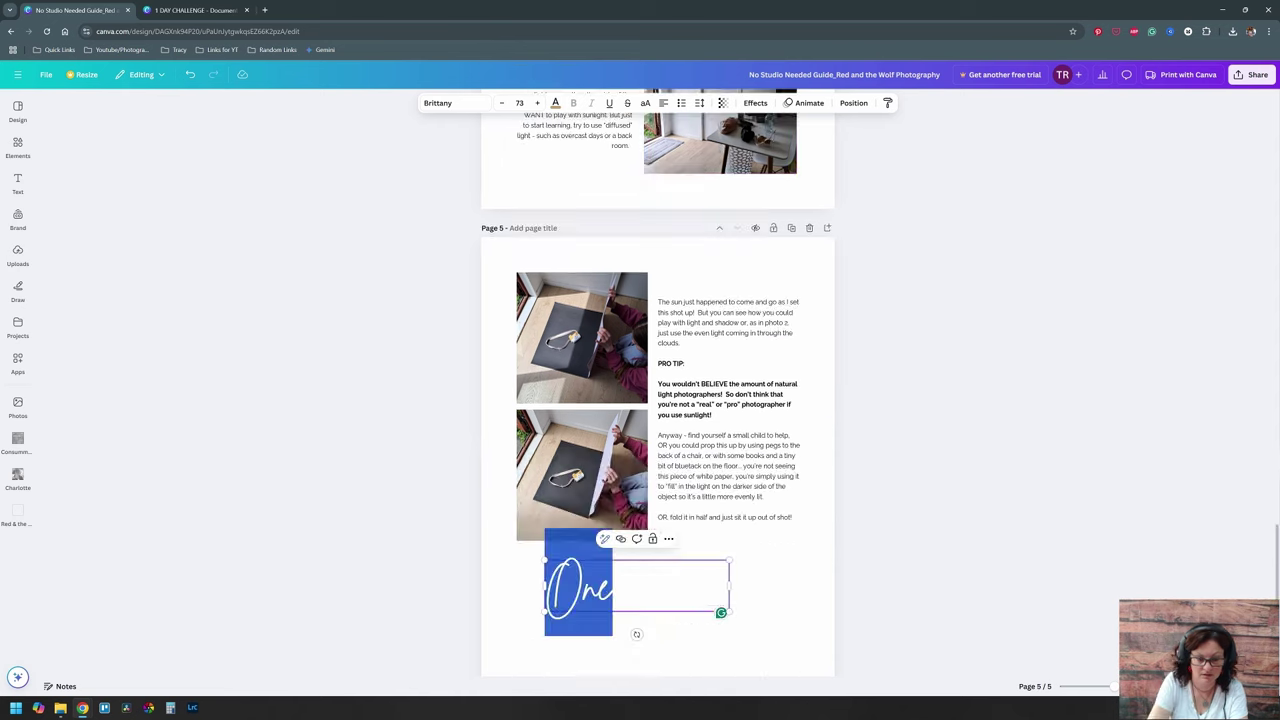
pyautogui.write('light')
pyautogui.moveTo(729, 611); pyautogui.dragTo(584, 584)
pyautogui.moveTo(565, 574); pyautogui.dragTo(520, 476)
pyautogui.click(704, 561)
# Step: Move "light" up to the lower-left corner of the upper photo and widen the gap between the two photos
pyautogui.scroll(-1, 704, 561)
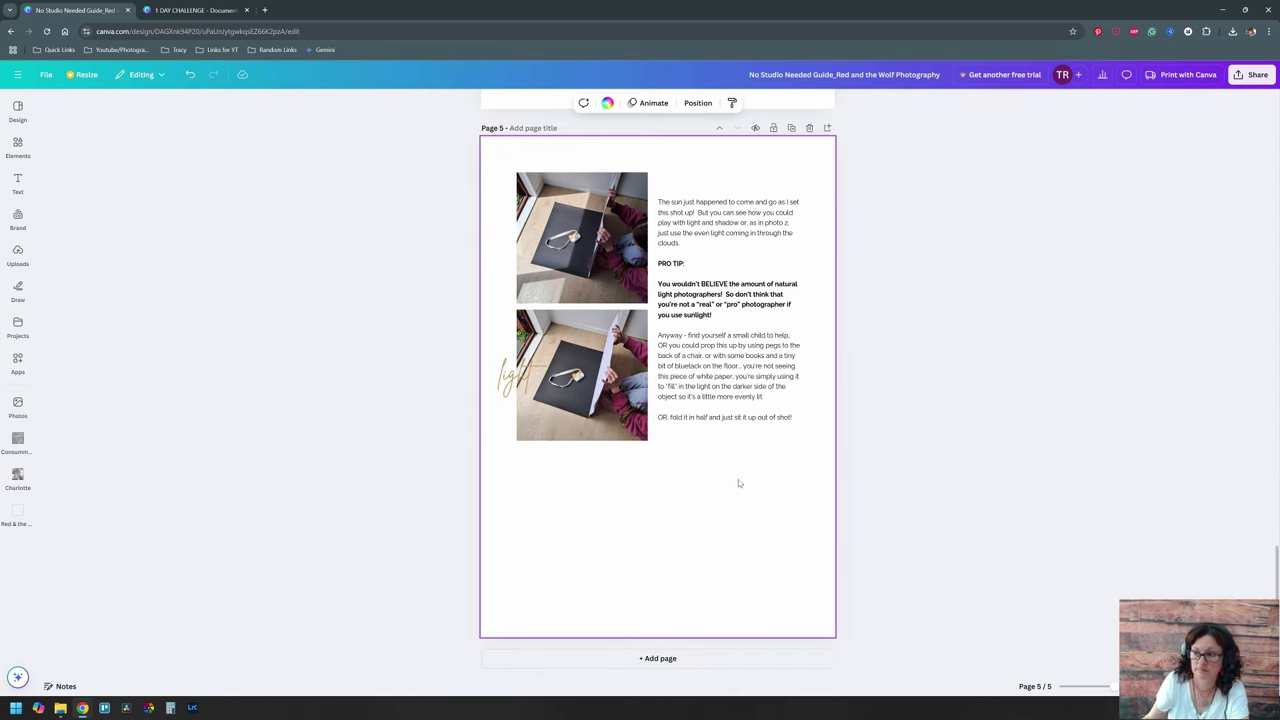
pyautogui.moveTo(522, 376); pyautogui.dragTo(522, 339)
pyautogui.moveTo(586, 380); pyautogui.dragTo(586, 419)
pyautogui.moveTo(522, 339); pyautogui.dragTo(520, 308)
pyautogui.moveTo(590, 400); pyautogui.dragTo(590, 381)
pyautogui.click(752, 531)
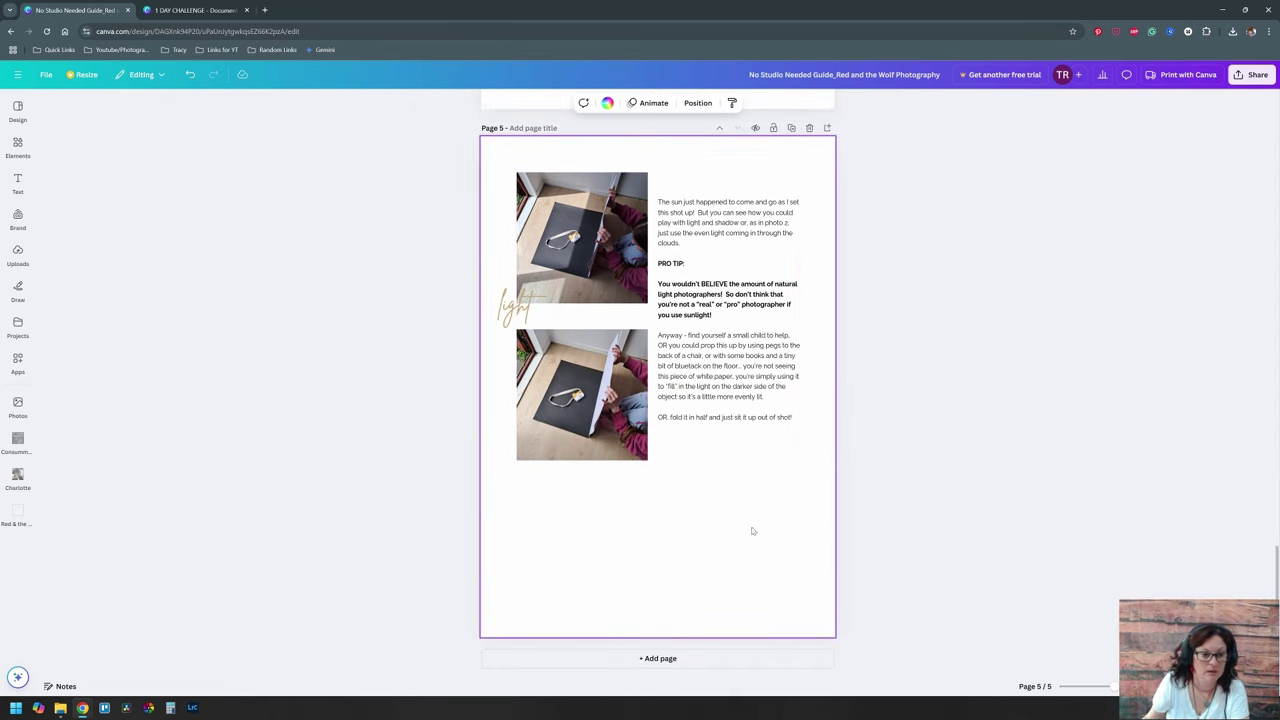
# Step: Duplicate the "light" label, change the copy to "reflector", and place it beside the lower photo's bottom-right corner
pyautogui.moveTo(515, 310); pyautogui.dragTo(650, 497)
pyautogui.doubleClick(591, 491)
pyautogui.write('reflector')
pyautogui.moveTo(612, 480); pyautogui.dragTo(686, 455)
pyautogui.click(489, 375)
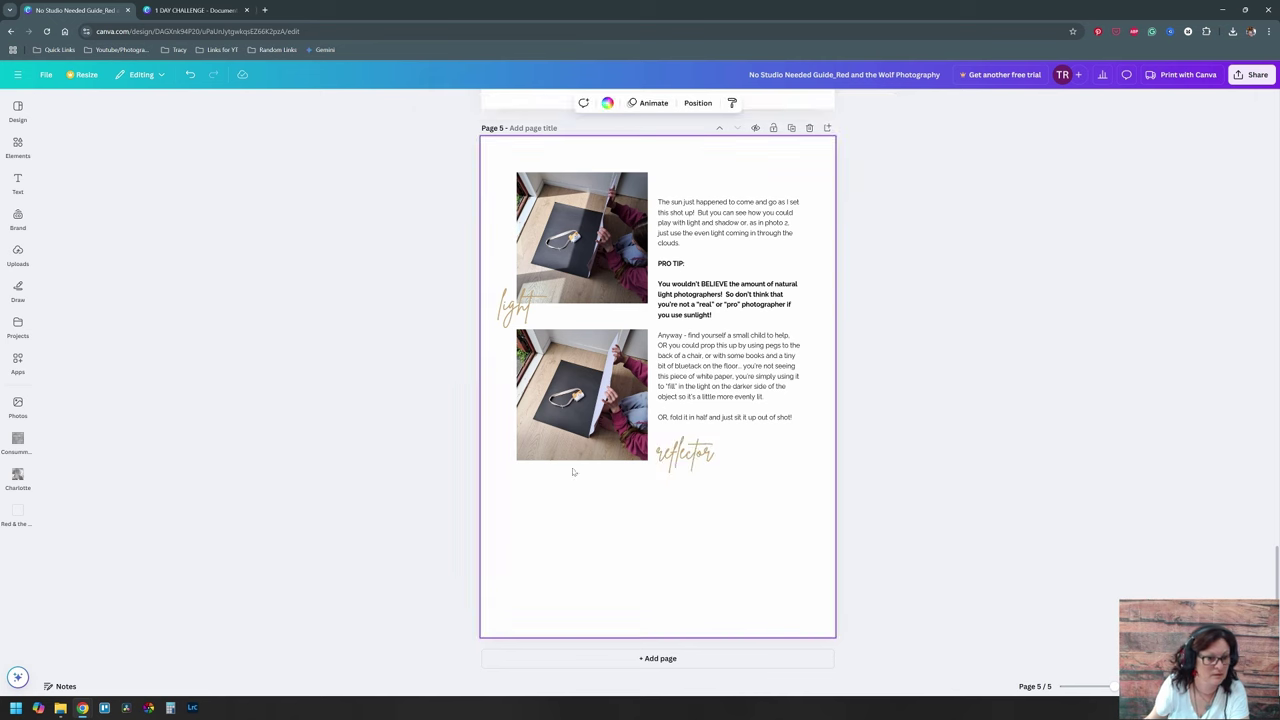
# Step: Search the graphics for "arrow" and add the thin curved arrow to page 5 in white
pyautogui.click(18, 146)
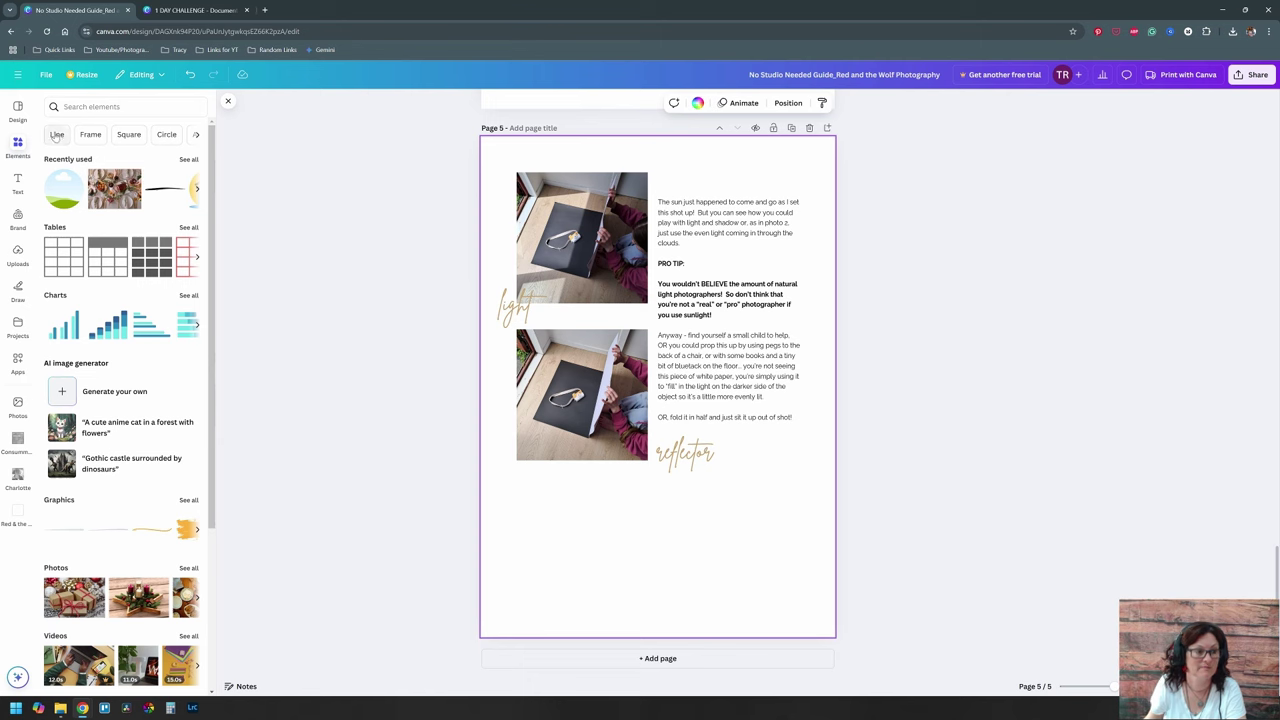
pyautogui.click(91, 106)
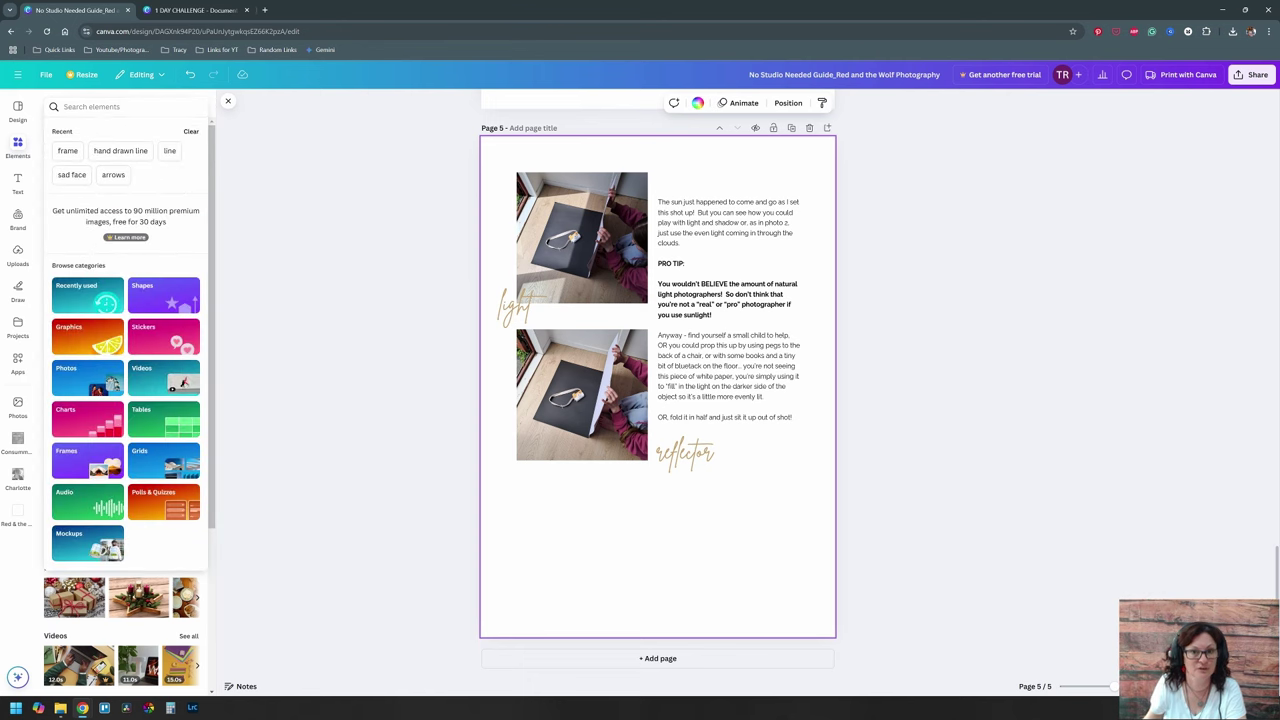
pyautogui.write('arrow')
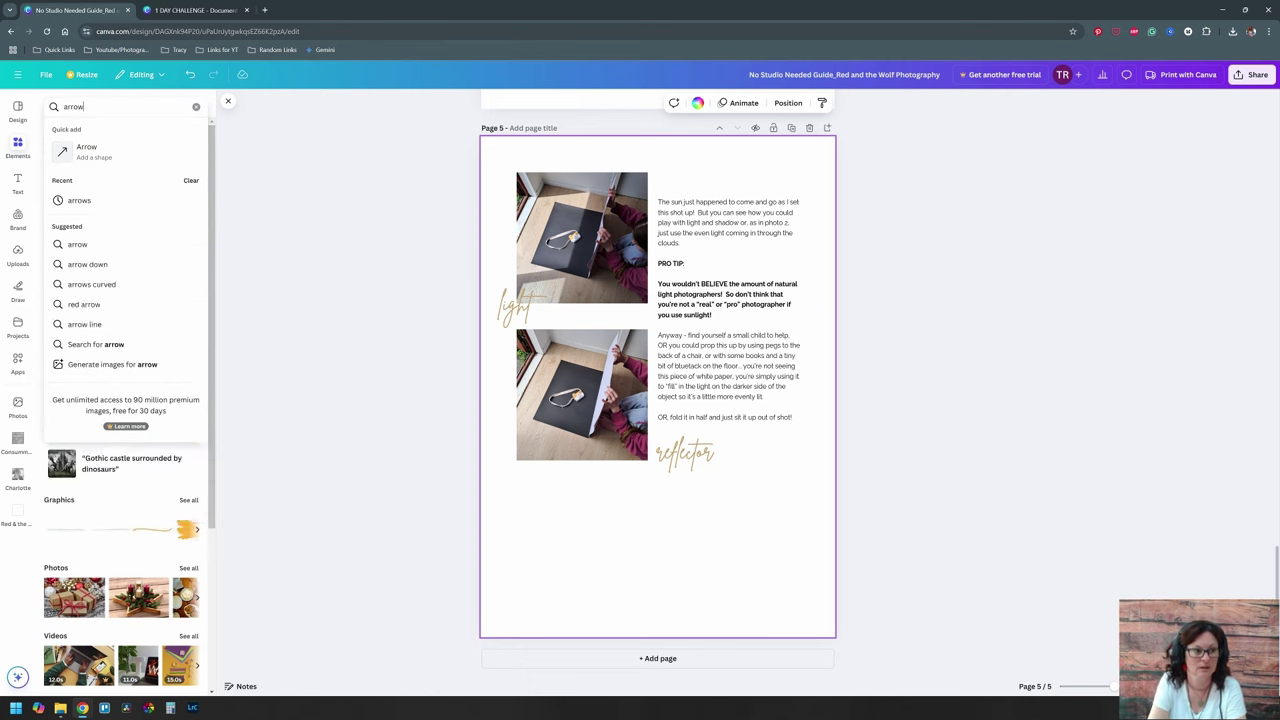
pyautogui.press('Return')
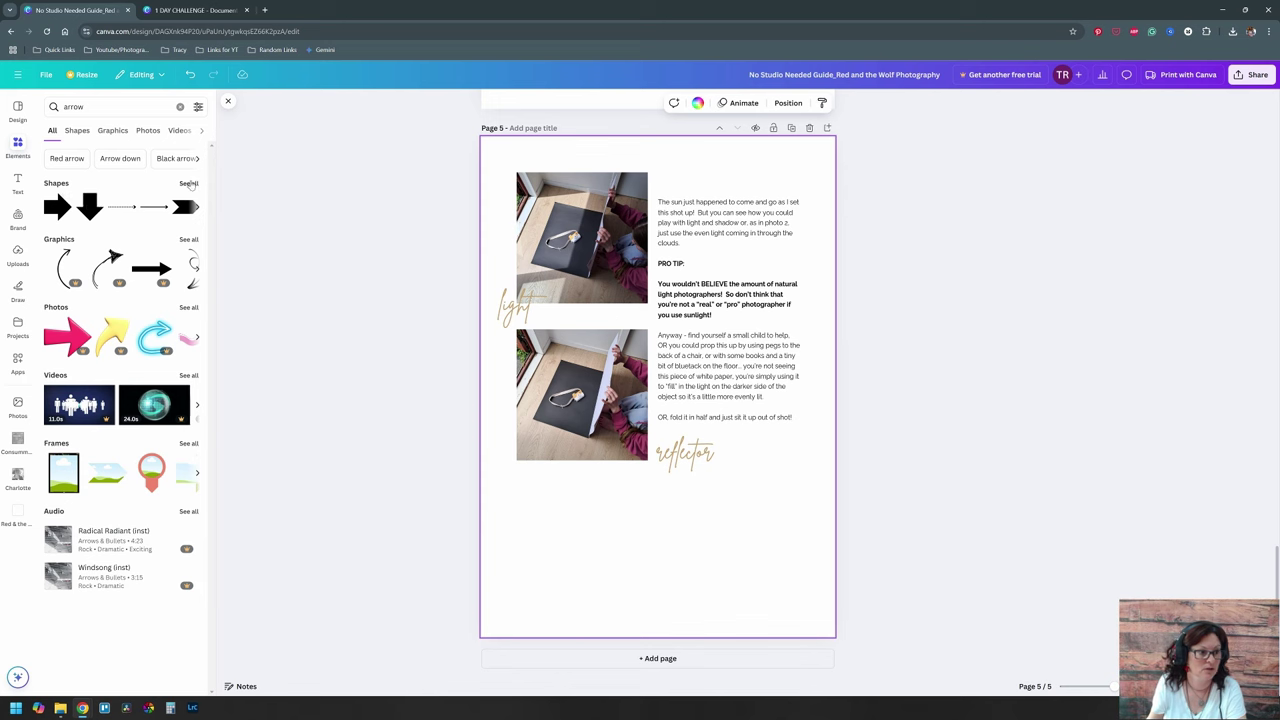
pyautogui.click(189, 239)
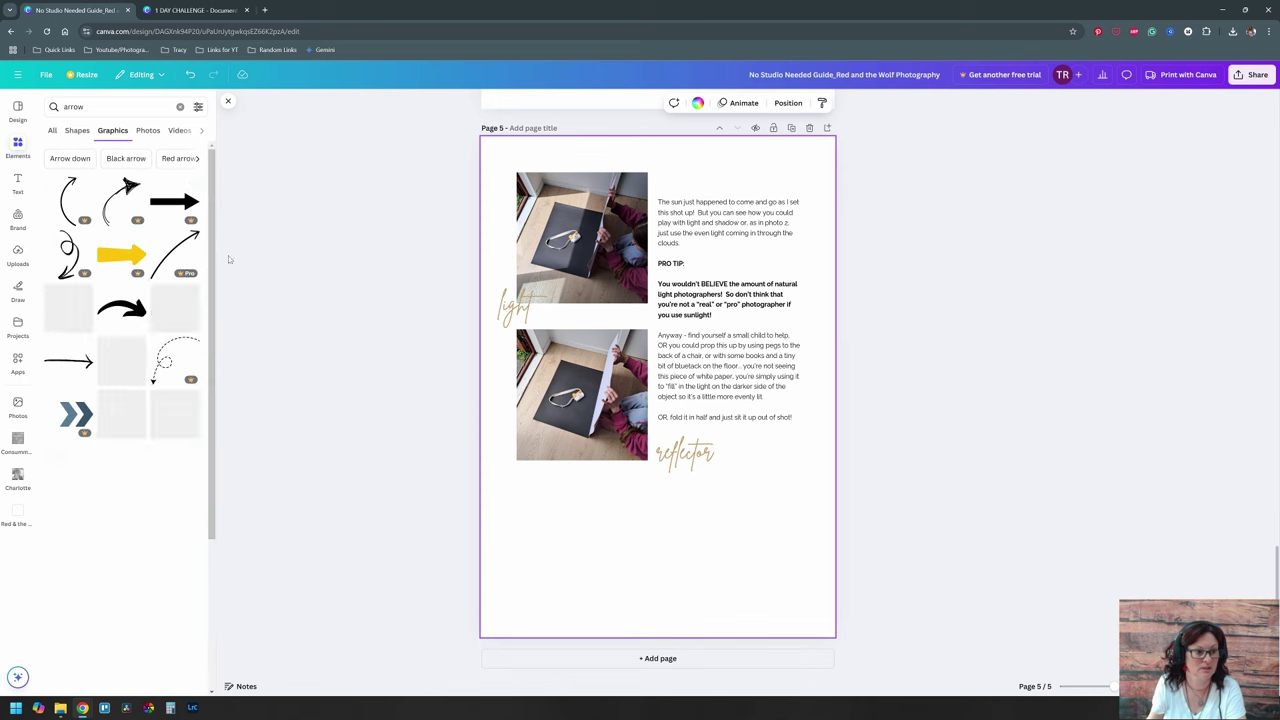
pyautogui.scroll(-1, 112, 344)
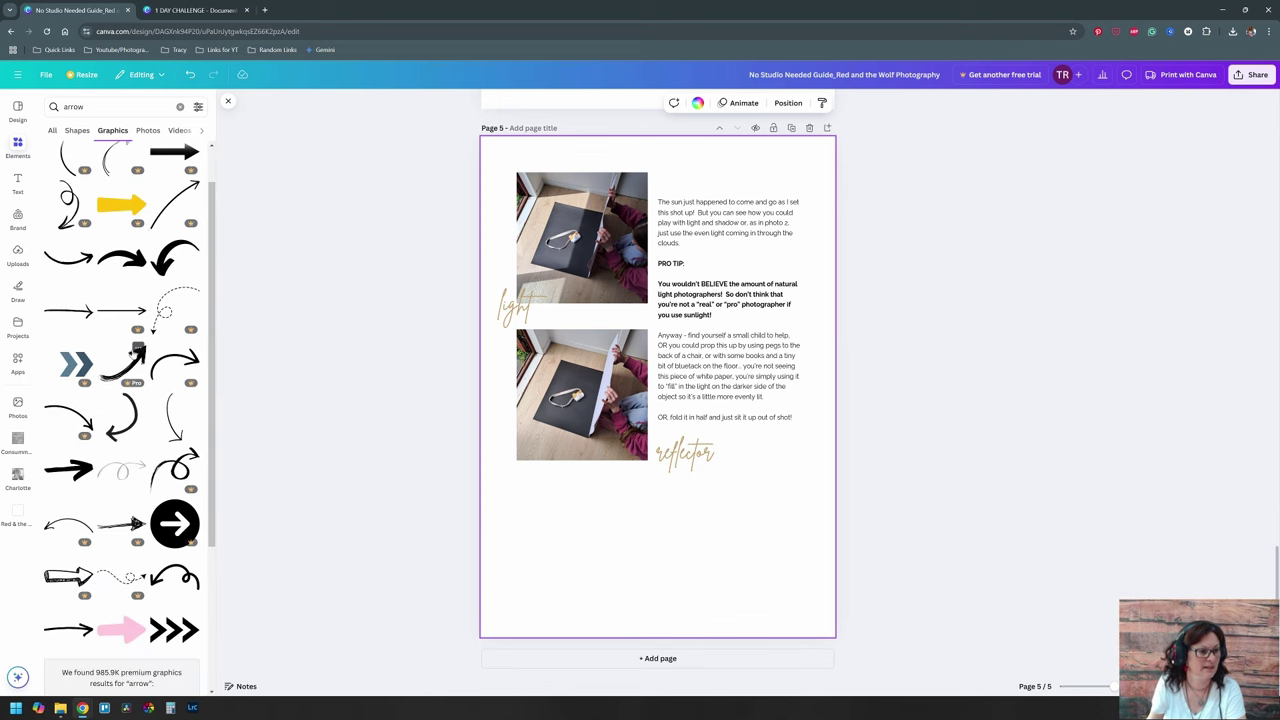
pyautogui.click(74, 262)
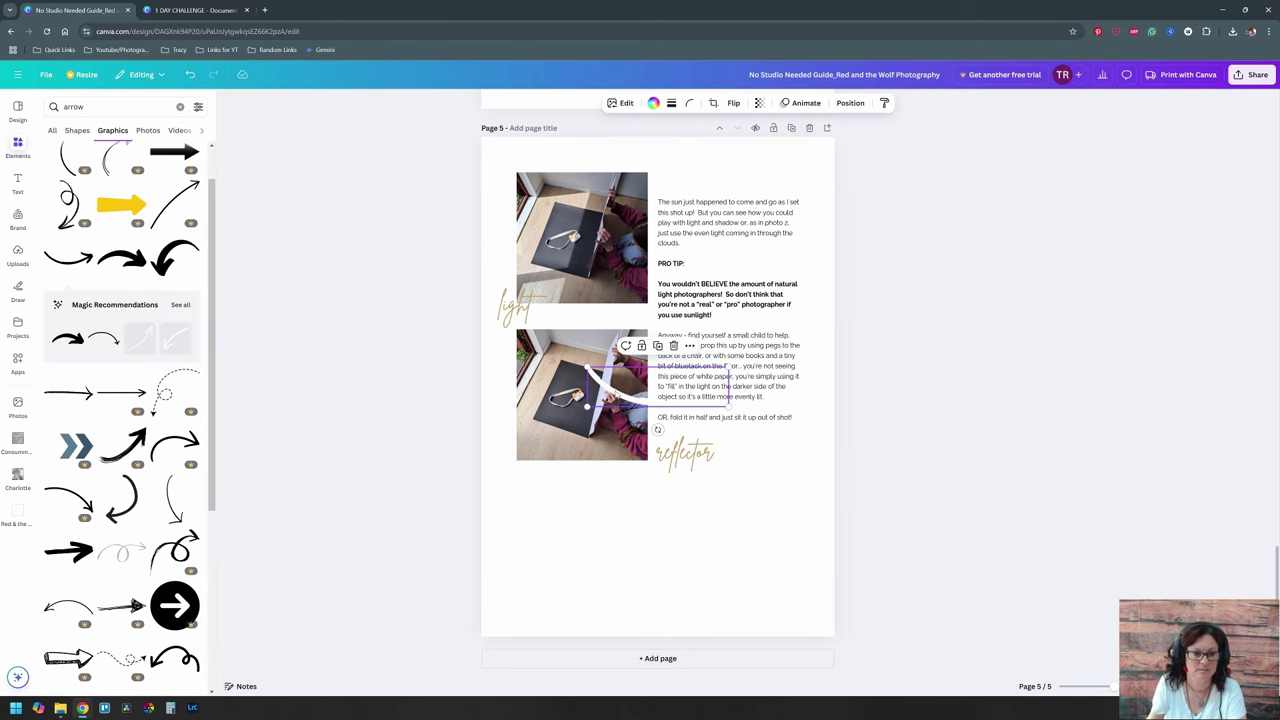
# Step: Shrink and angle the arrow so it points from "light" to the black card, and nudge both script labels closer to the lower photo
pyautogui.moveTo(640, 385); pyautogui.dragTo(552, 350)
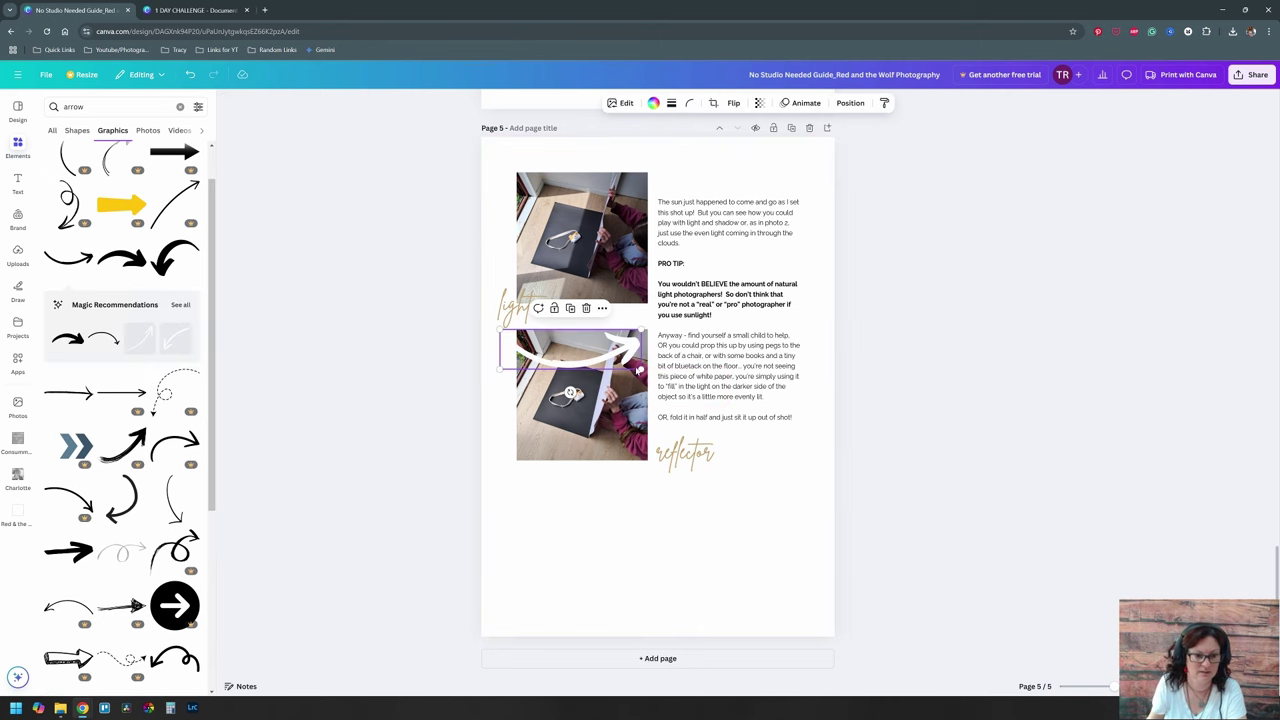
pyautogui.moveTo(640, 368); pyautogui.dragTo(540, 364)
pyautogui.moveTo(515, 308); pyautogui.dragTo(519, 320)
pyautogui.moveTo(683, 454); pyautogui.dragTo(660, 462)
# Step: Duplicate the arrow, flip the copy vertically, and position it pointing from "reflector" to the white card
pyautogui.keyDown('alt'); pyautogui.moveTo(540, 360); pyautogui.dragTo(619, 482); pyautogui.keyUp('alt')
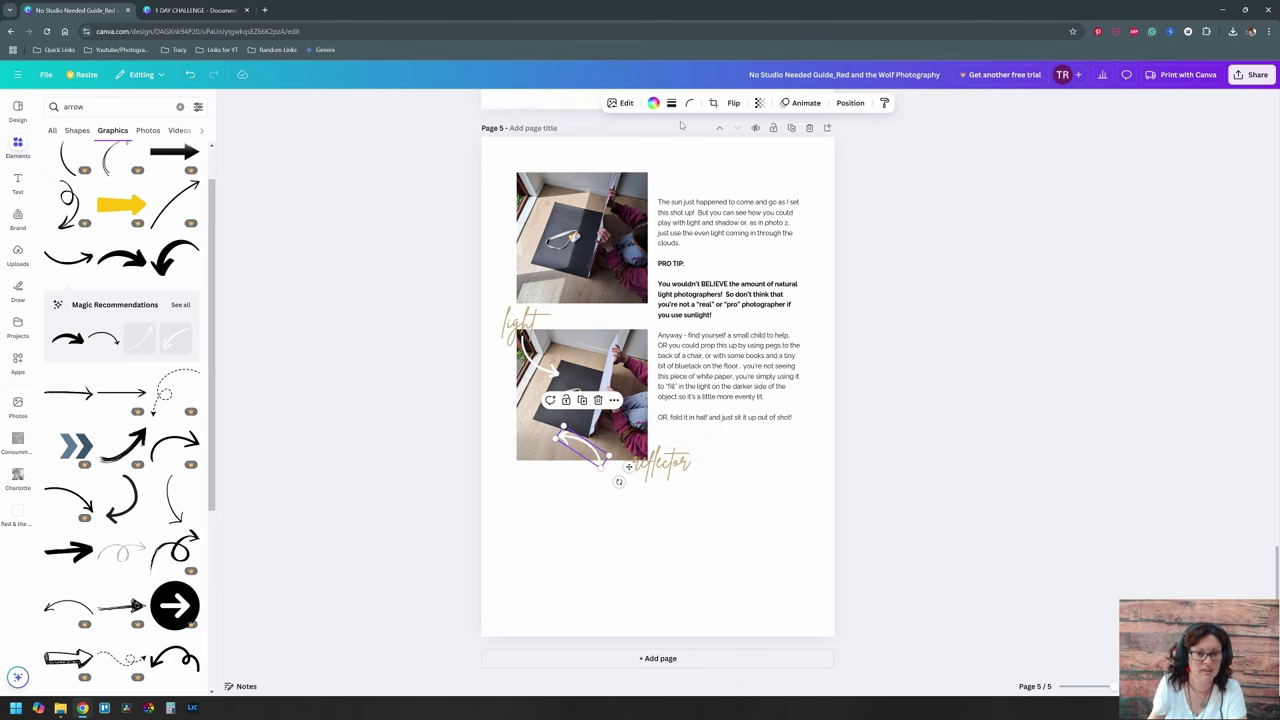
pyautogui.click(734, 103)
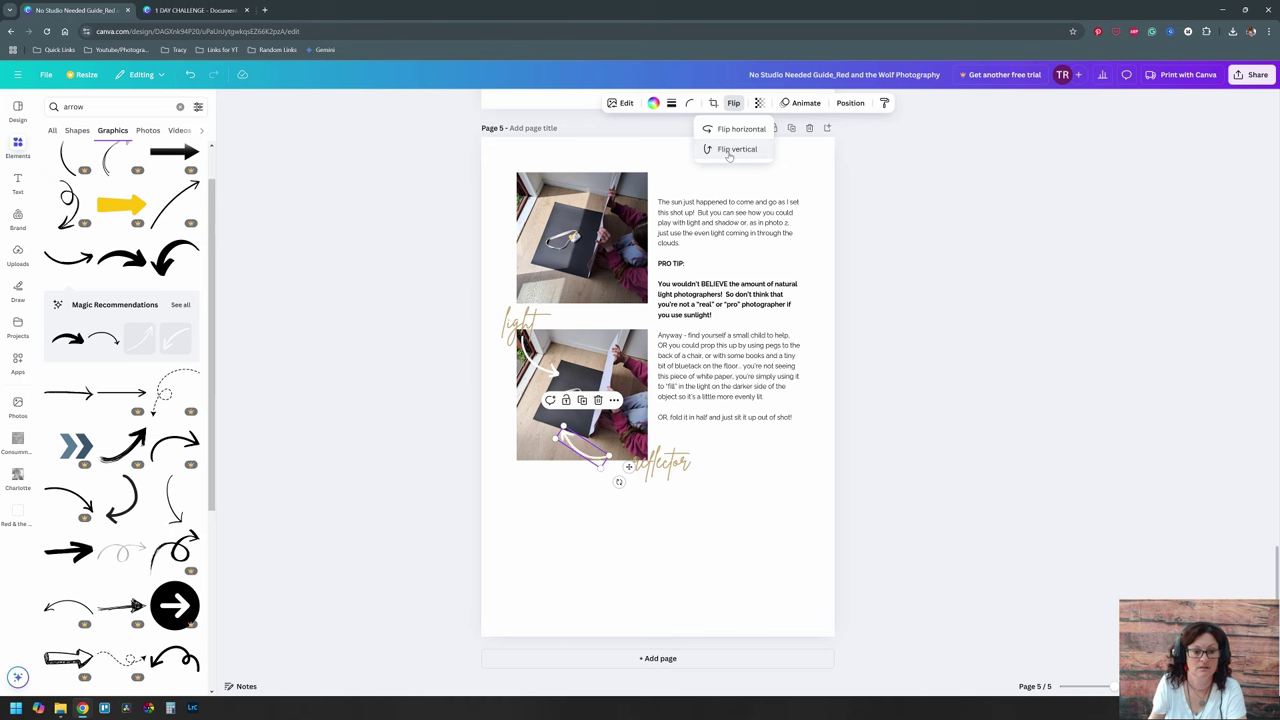
pyautogui.moveTo(576, 451); pyautogui.dragTo(619, 438)
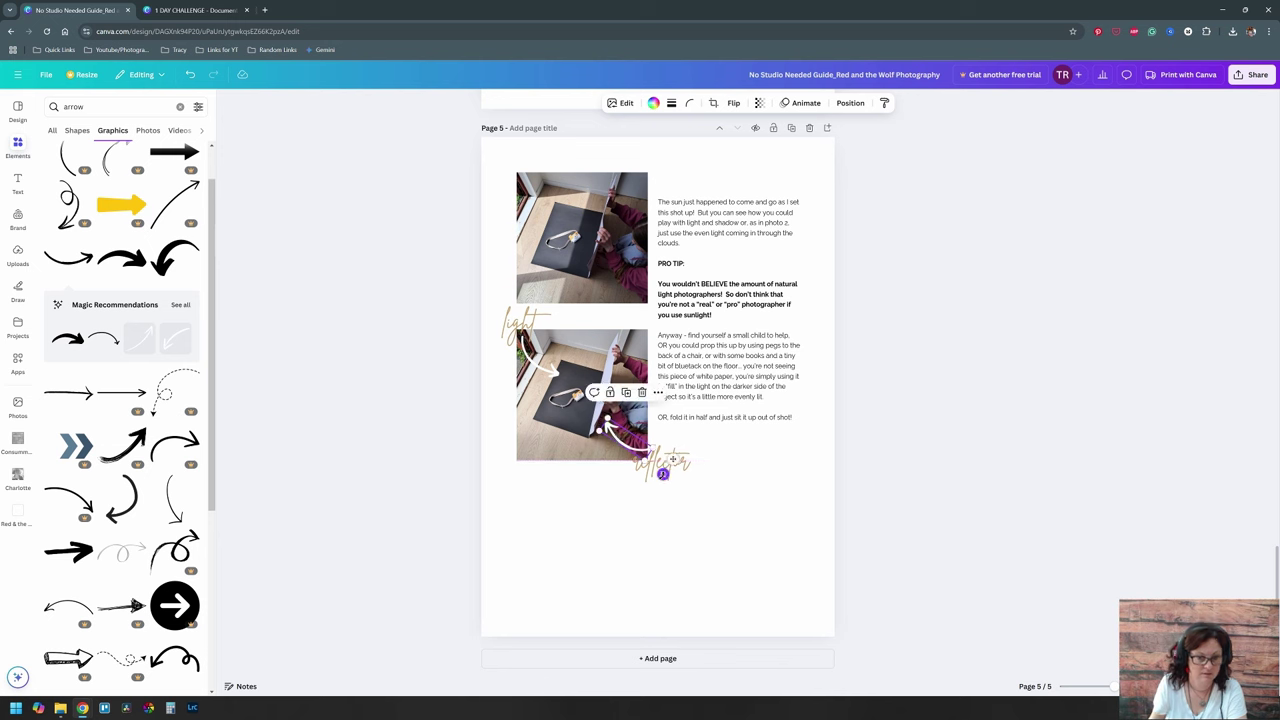
pyautogui.click(923, 409)
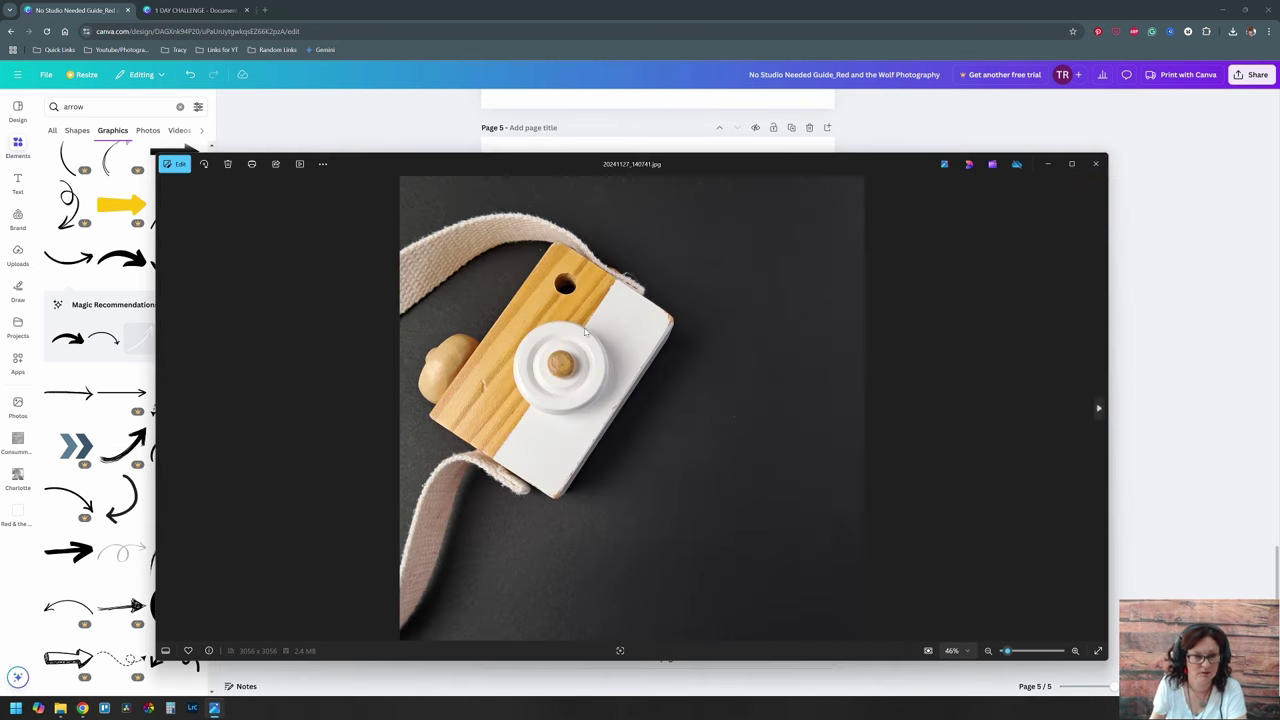
# Step: Place the two wooden toy camera photos on page 5 and shrink them into the empty area below the setup photos
pyautogui.click(1096, 164)
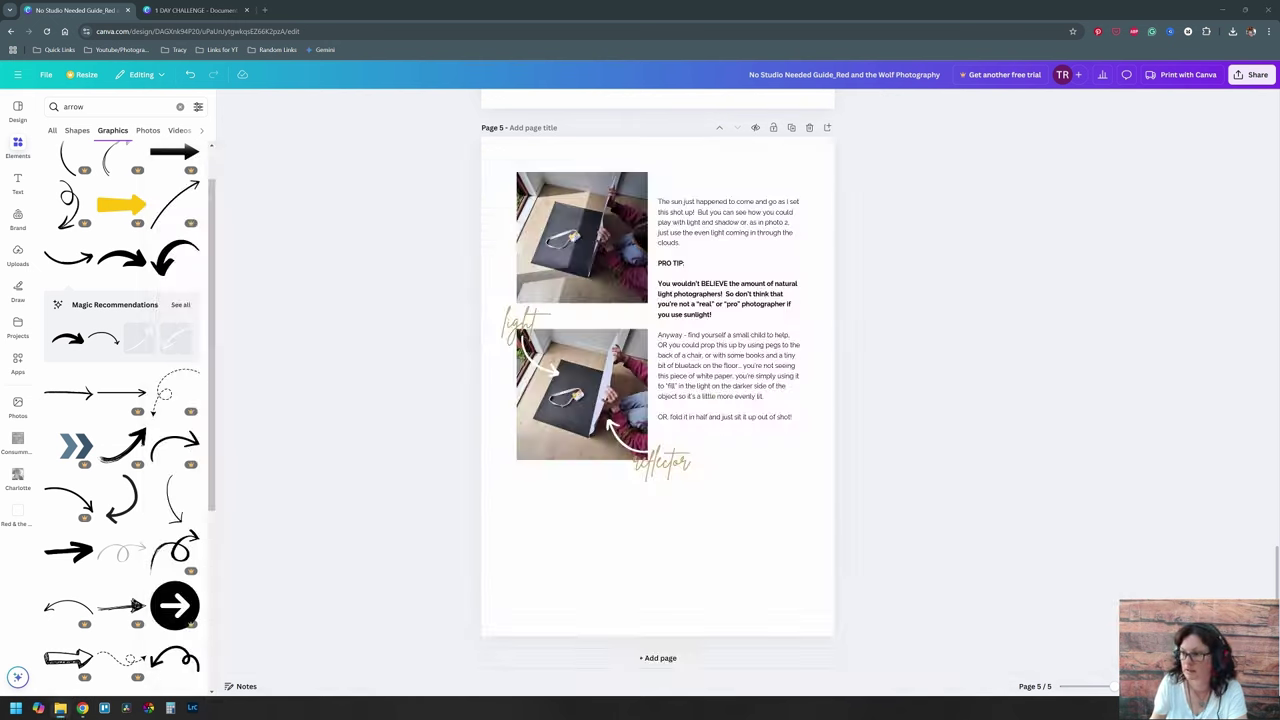
pyautogui.click(1096, 164)
pyautogui.click(1096, 164)
pyautogui.moveTo(749, 550); pyautogui.dragTo(747, 601)
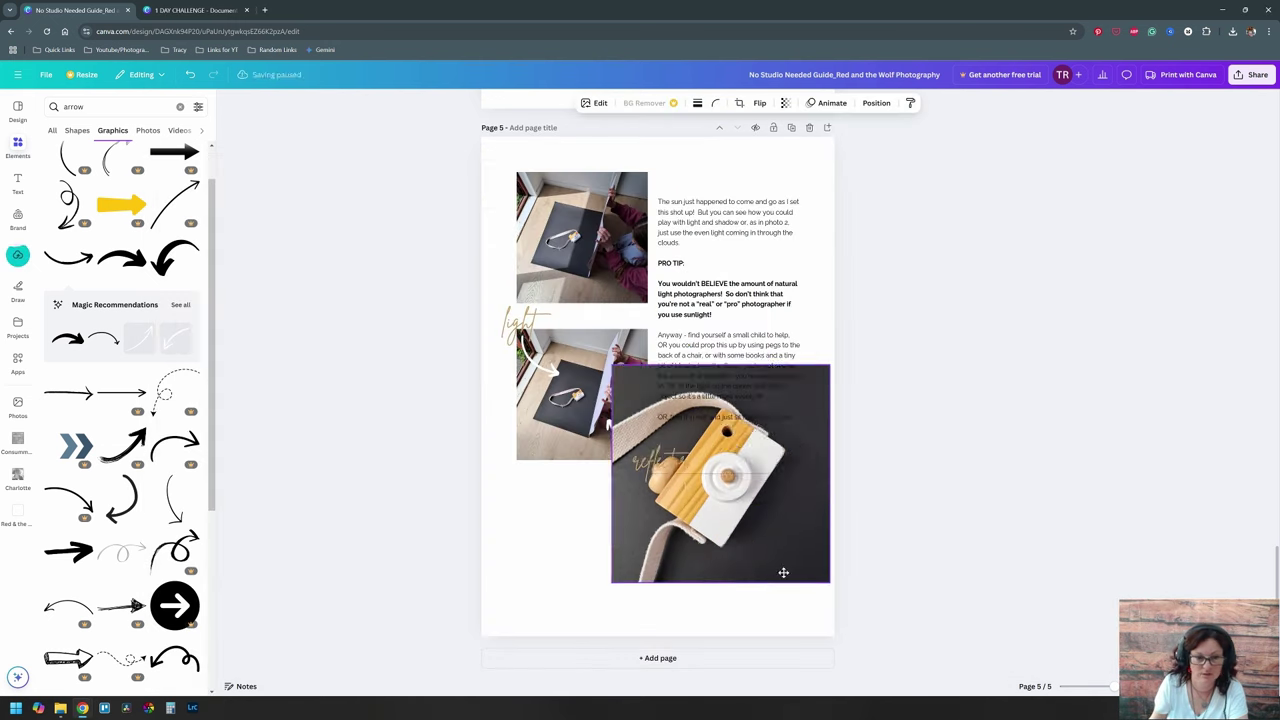
pyautogui.moveTo(576, 393); pyautogui.dragTo(656, 389)
pyautogui.moveTo(598, 456); pyautogui.dragTo(571, 562)
pyautogui.moveTo(736, 389); pyautogui.dragTo(624, 502)
# Step: Resize the two toy camera photos to equal size and align them side by side against the right page margin
pyautogui.moveTo(745, 566); pyautogui.dragTo(748, 553)
pyautogui.moveTo(686, 488); pyautogui.dragTo(701, 503)
pyautogui.moveTo(569, 556); pyautogui.dragTo(638, 549)
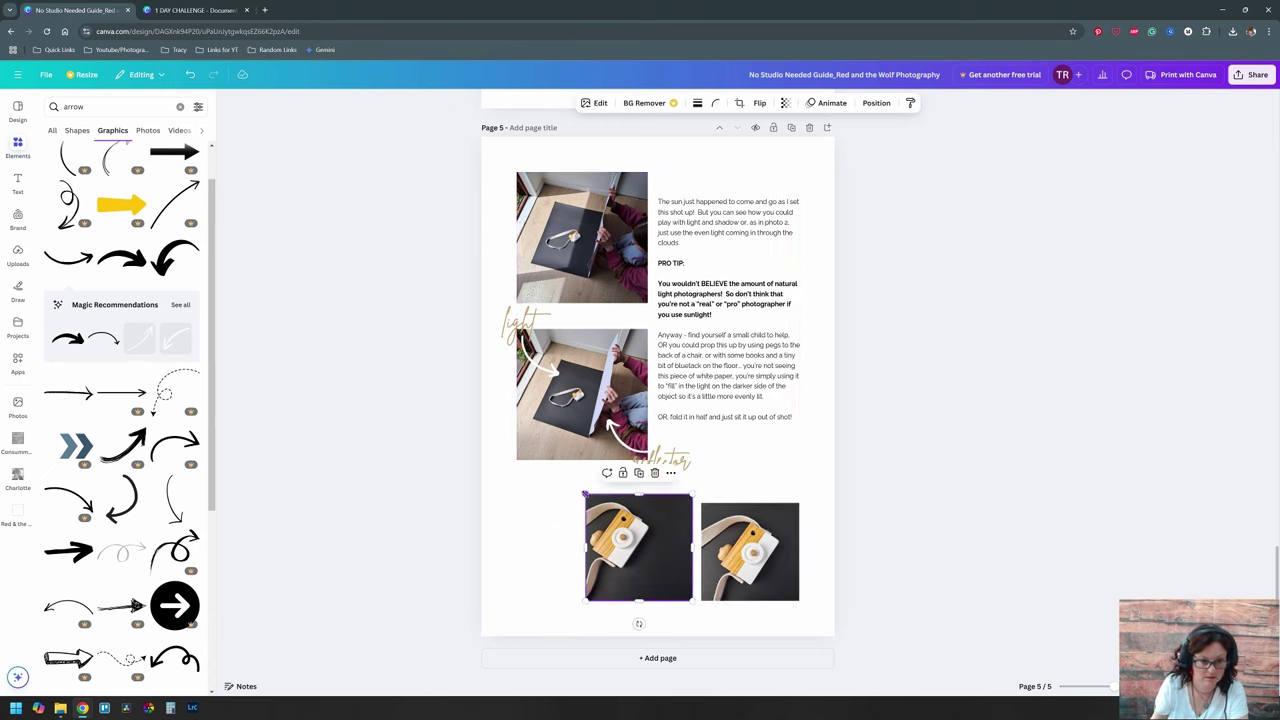
pyautogui.click(1020, 300)
pyautogui.moveTo(586, 494); pyautogui.dragTo(566, 476)
pyautogui.click(641, 552)
pyautogui.moveTo(664, 531); pyautogui.dragTo(630, 522)
# Step: Align the text block with the top photo's upper edge and append a paragraph beginning "And below are two quick snaps on my cellphone"
pyautogui.moveTo(747, 327); pyautogui.dragTo(746, 301)
pyautogui.click(791, 391)
pyautogui.press('Return')
pyautogui.press('Return')
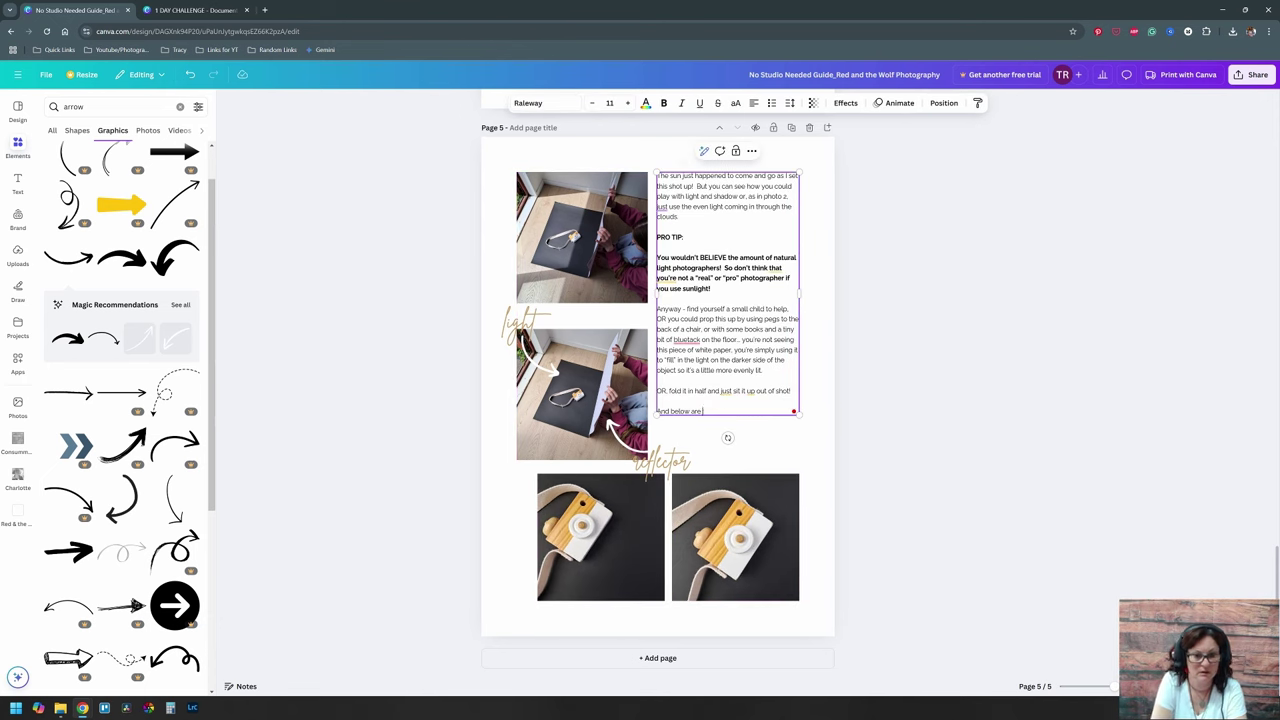
pyautogui.write("cellphone, and no - I don't have a flash iPhone. I have a rather not-so-great")
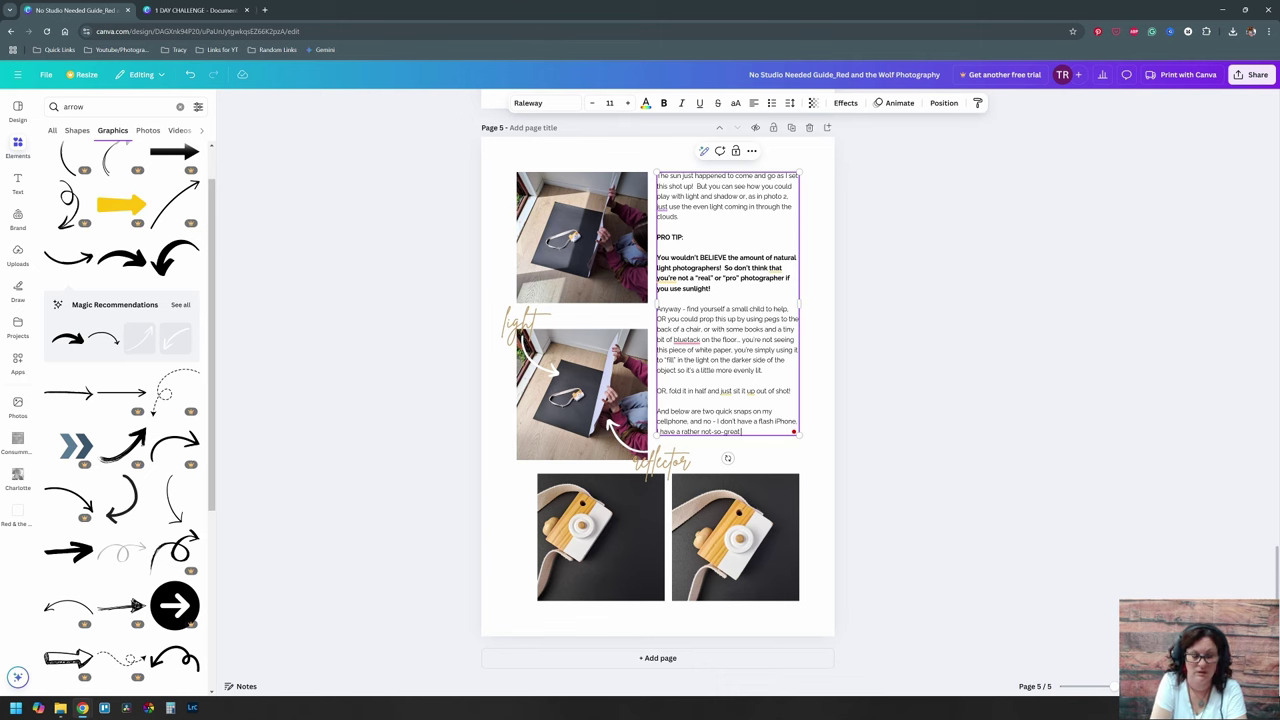
pyautogui.write('cheap android with')
pyautogui.write(", just to PROVE that it's the")
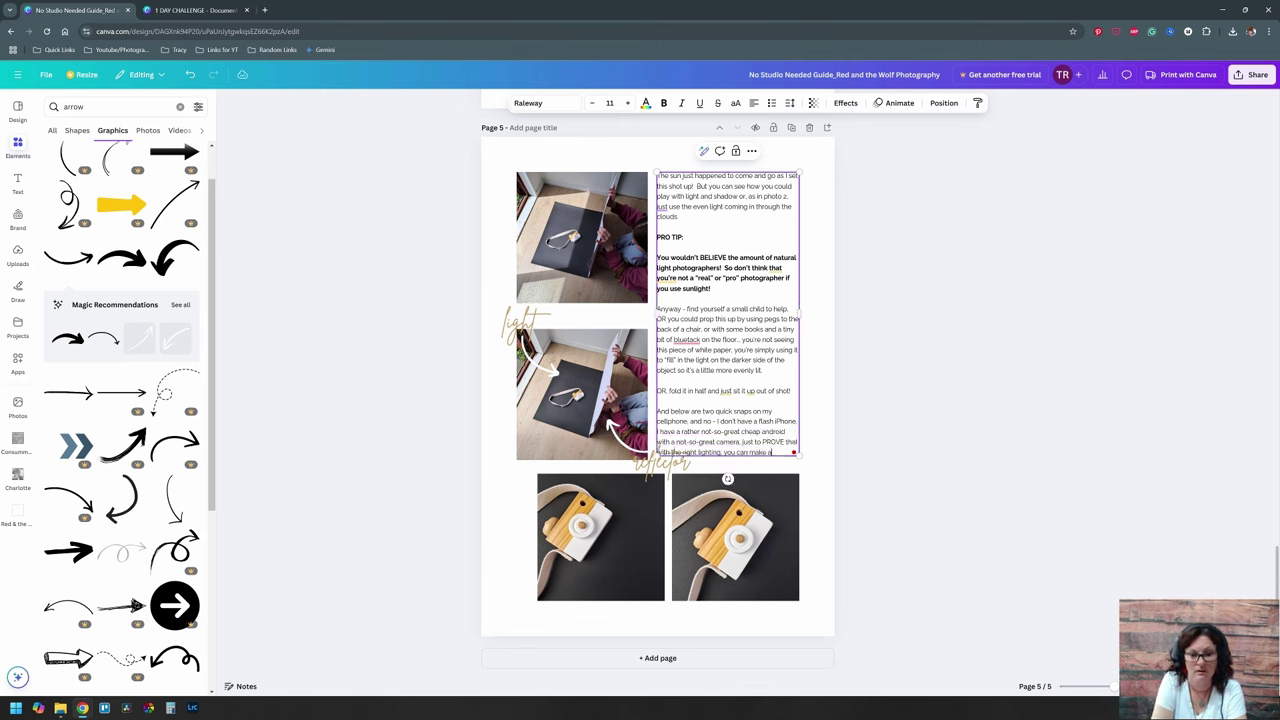
pyautogui.write(' "masterpiece" out of almost any')
# Step: Join "PRO TIP:" with the bold sentence that follows it and centre-align that paragraph
pyautogui.press('Delete')
pyautogui.press('Delete')
pyautogui.moveTo(782, 288); pyautogui.dragTo(657, 237)
pyautogui.click(754, 103)
pyautogui.click(960, 349)
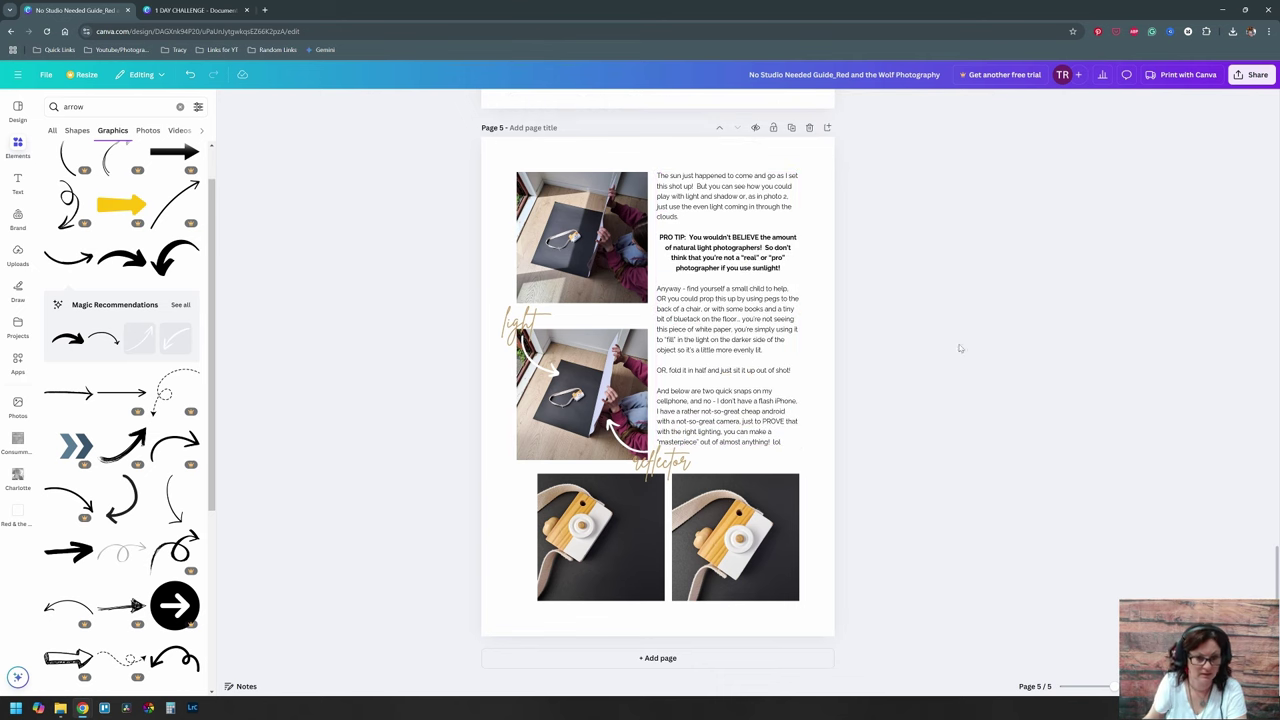
# Step: Shift both toy camera photos together so they sit centred across the page and slightly lower
pyautogui.moveTo(515, 530); pyautogui.dragTo(700, 560)
pyautogui.moveTo(728, 540); pyautogui.dragTo(718, 544)
pyautogui.click(950, 445)
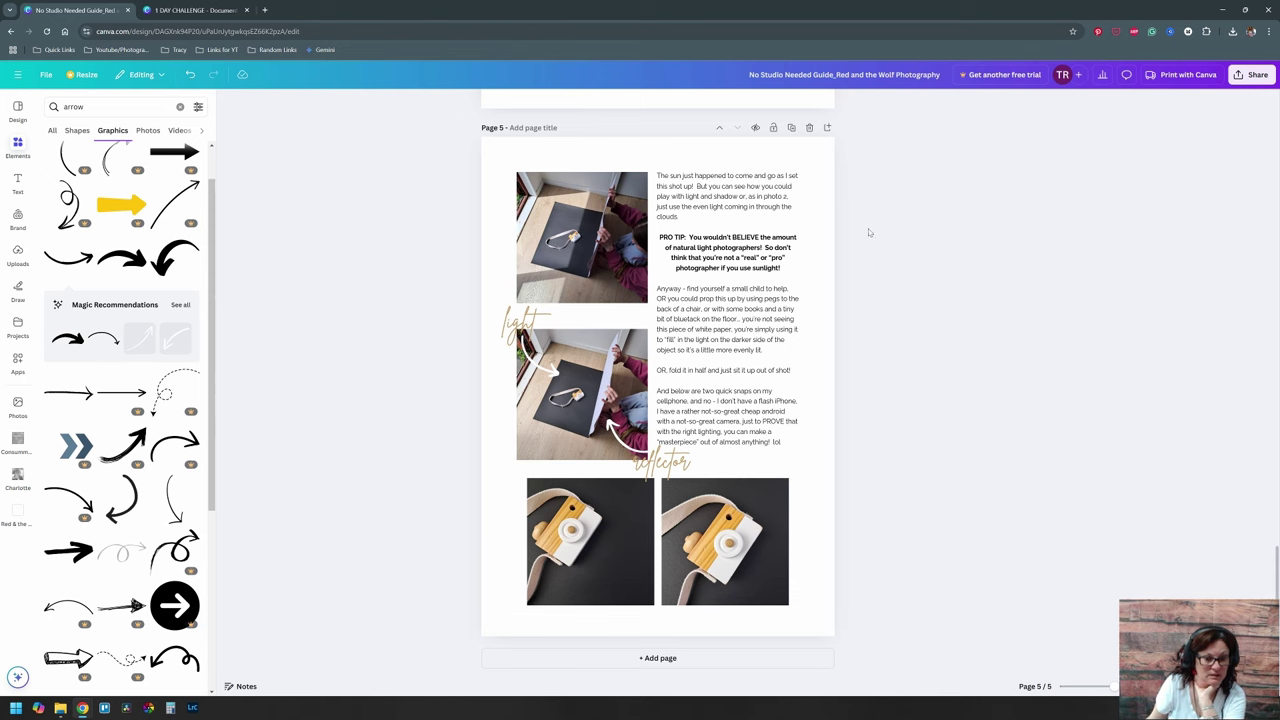
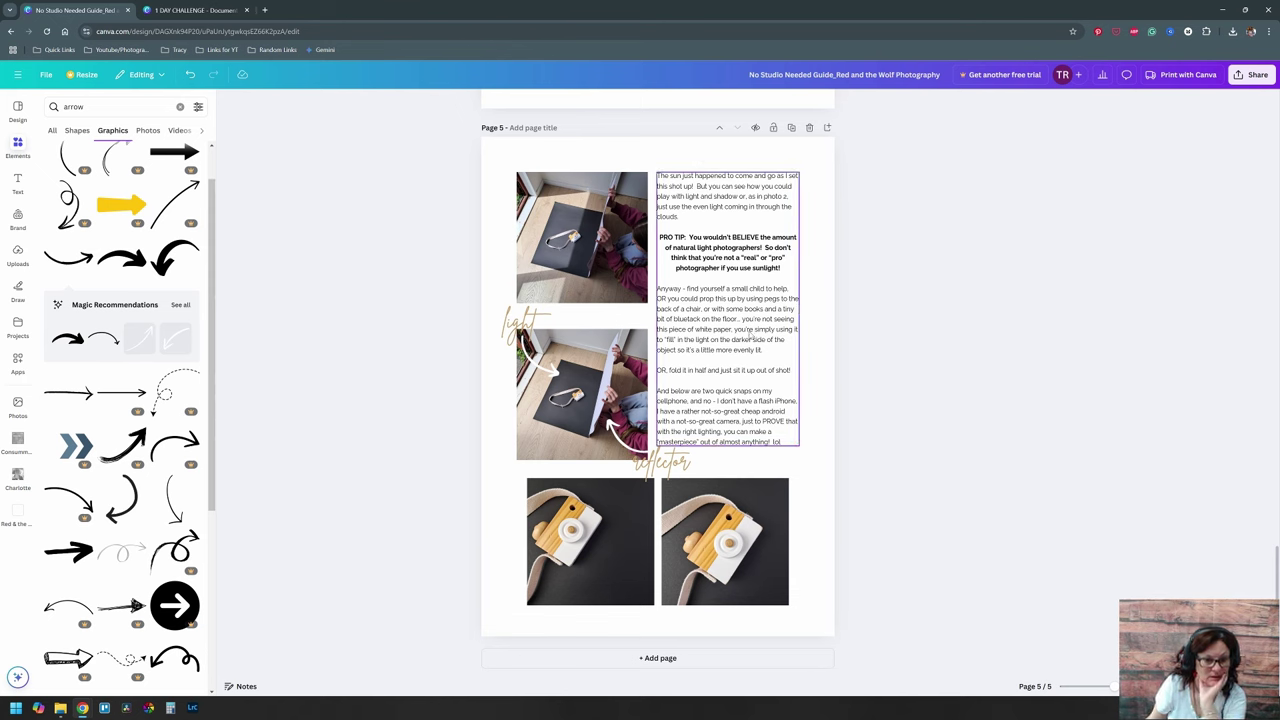
# Step: Insert "in the shot" after "this piece of white paper" in the page 5 text
pyautogui.click(732, 329)
pyautogui.write('in the shot')
pyautogui.click(866, 325)
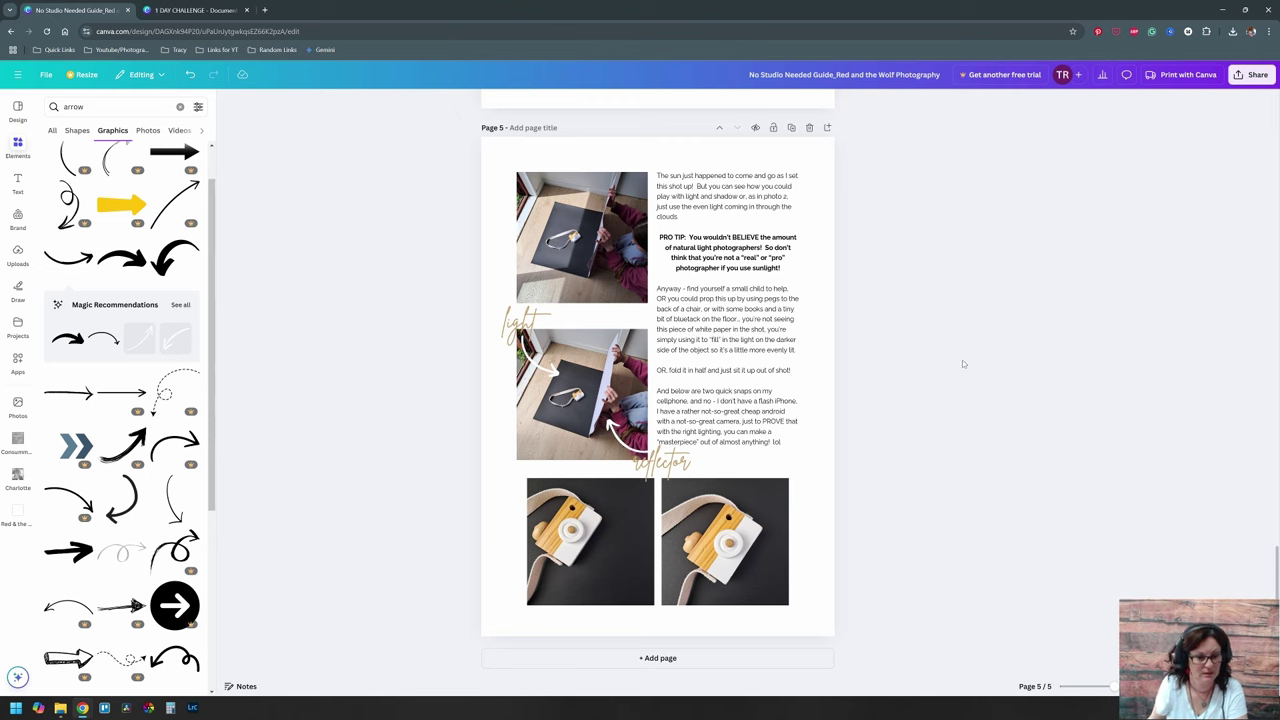
# Step: Move the page 4 kitchen paragraph up and place a copied handwritten label reading "this is where we're shooting" beneath it
pyautogui.scroll(5, 900, 400)
pyautogui.scroll(-5, 740, 440)
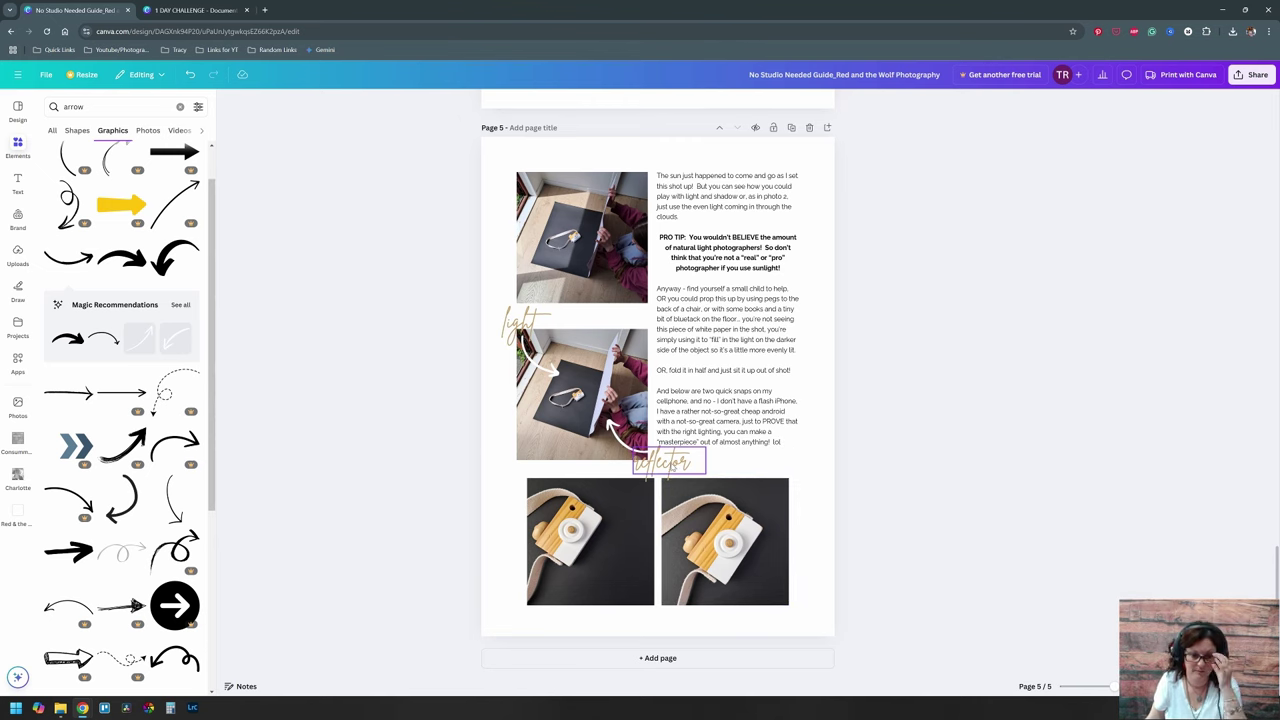
pyautogui.scroll(4, 740, 400)
pyautogui.moveTo(590, 408); pyautogui.dragTo(586, 386)
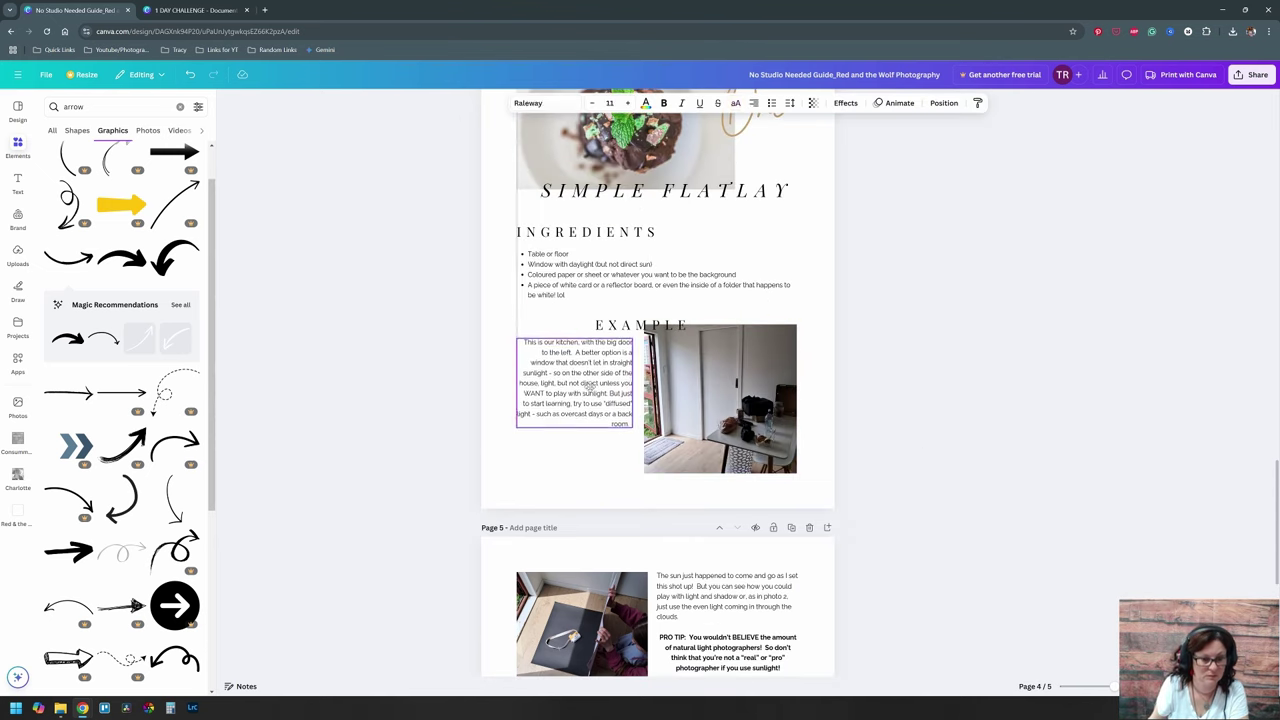
pyautogui.scroll(-1, 570, 420)
pyautogui.moveTo(522, 621); pyautogui.dragTo(537, 352)
pyautogui.moveTo(554, 353); pyautogui.dragTo(626, 353)
pyautogui.doubleClick(572, 353)
pyautogui.write("this is where we're shooting")
pyautogui.moveTo(519, 388); pyautogui.dragTo(589, 359)
# Step: Search the graphics for "circule", add a black brush-stroke circle, and shrink it over the sunlit floor in the page 4 kitchen photo
pyautogui.scroll(1, 150, 250)
pyautogui.click(180, 107)
pyautogui.write('circule')
pyautogui.press('Return')
pyautogui.click(180, 271)
pyautogui.scroll(-2, 175, 285)
pyautogui.click(121, 297)
pyautogui.moveTo(658, 160); pyautogui.dragTo(697, 314)
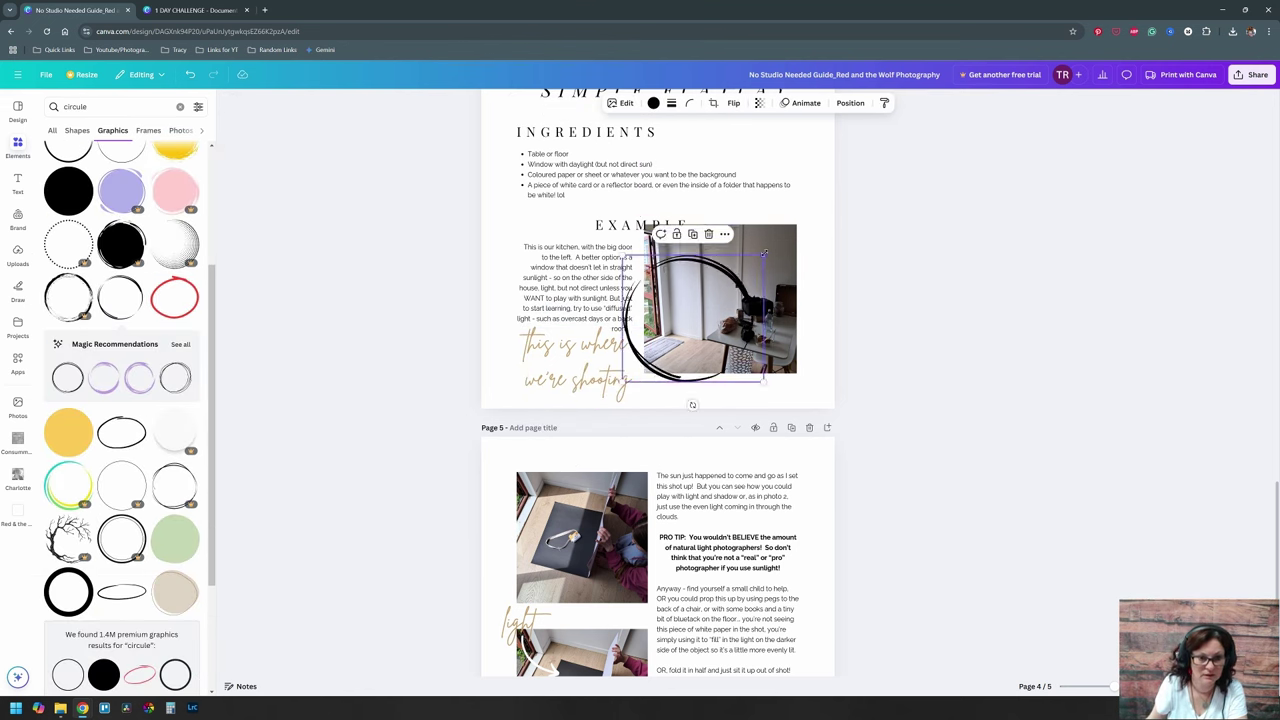
pyautogui.moveTo(768, 250); pyautogui.dragTo(710, 306)
pyautogui.click(992, 374)
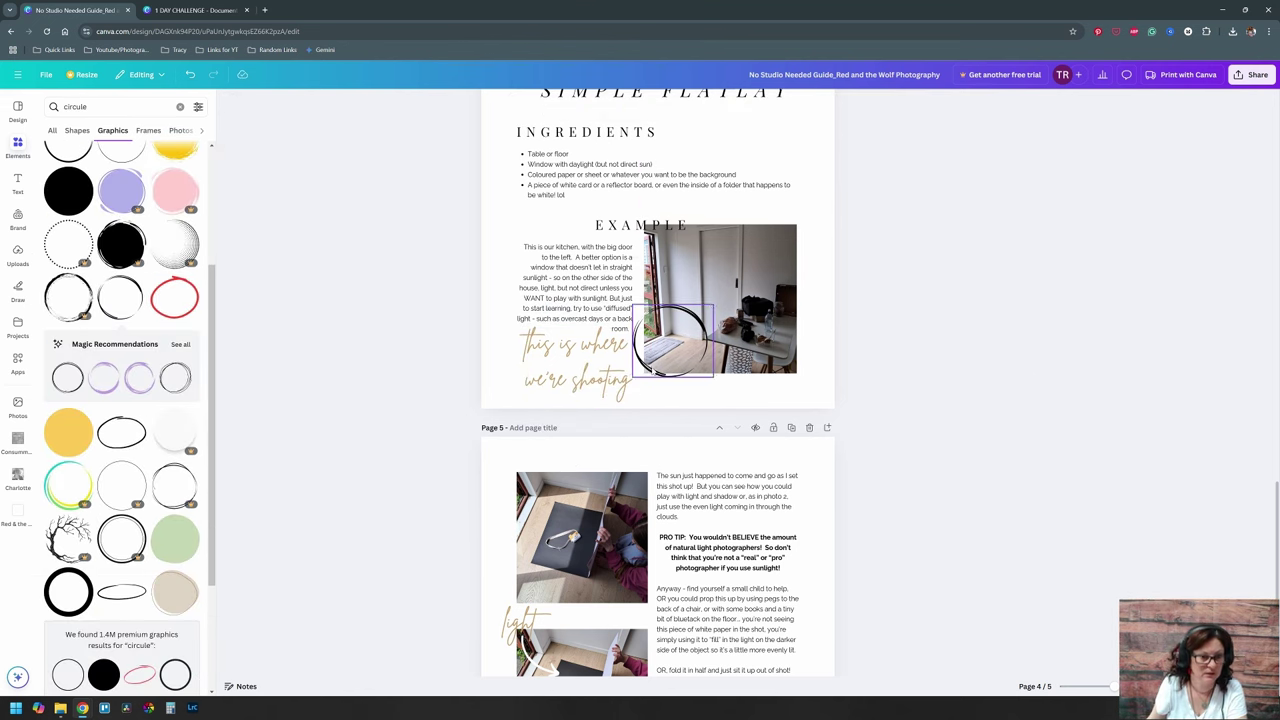
# Step: Recolour the circle dark grey and shift the "this is where we're shooting" label slightly left
pyautogui.click(652, 370)
pyautogui.click(652, 103)
pyautogui.click(114, 182)
pyautogui.click(903, 371)
pyautogui.moveTo(568, 364); pyautogui.dragTo(550, 364)
pyautogui.scroll(-2, 550, 364)
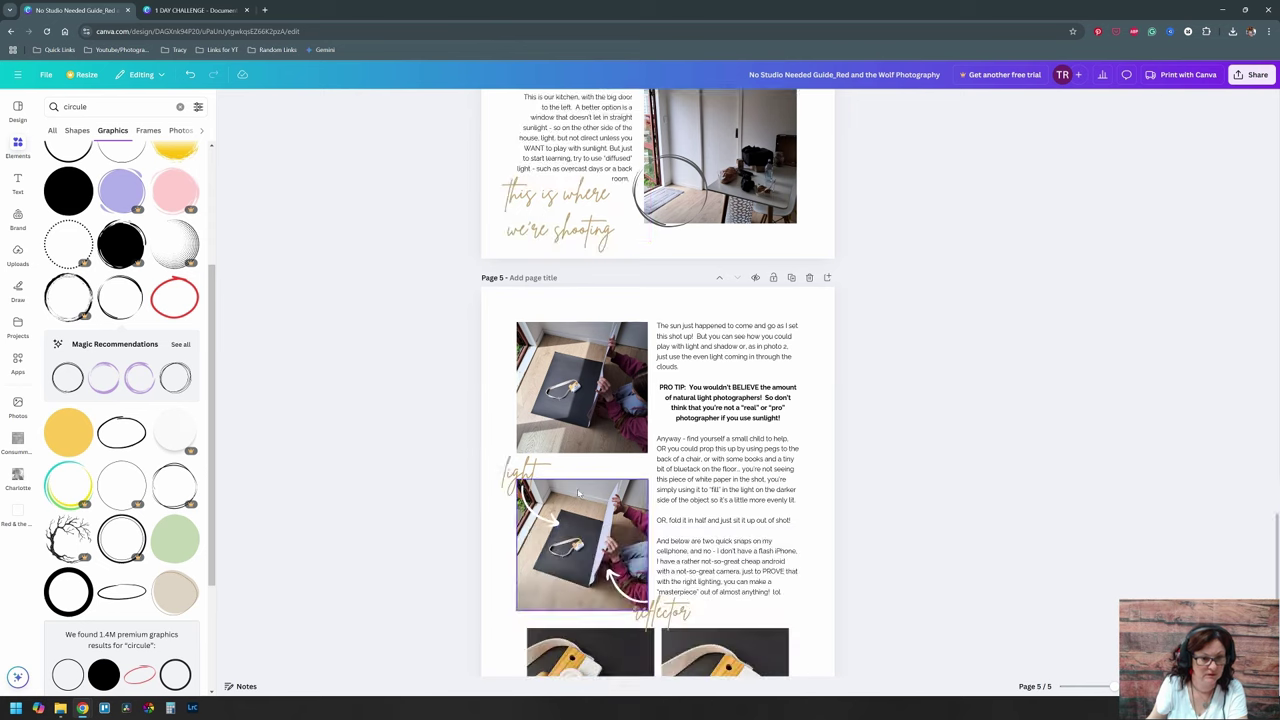
# Step: Duplicate the page 5 arrow, place it between the page 4 label and the circle, and colour it gold
pyautogui.click(540, 508)
pyautogui.hotkey('ctrl', 'd')
pyautogui.moveTo(550, 515); pyautogui.dragTo(636, 260)
pyautogui.click(653, 103)
pyautogui.click(141, 182)
pyautogui.click(861, 350)
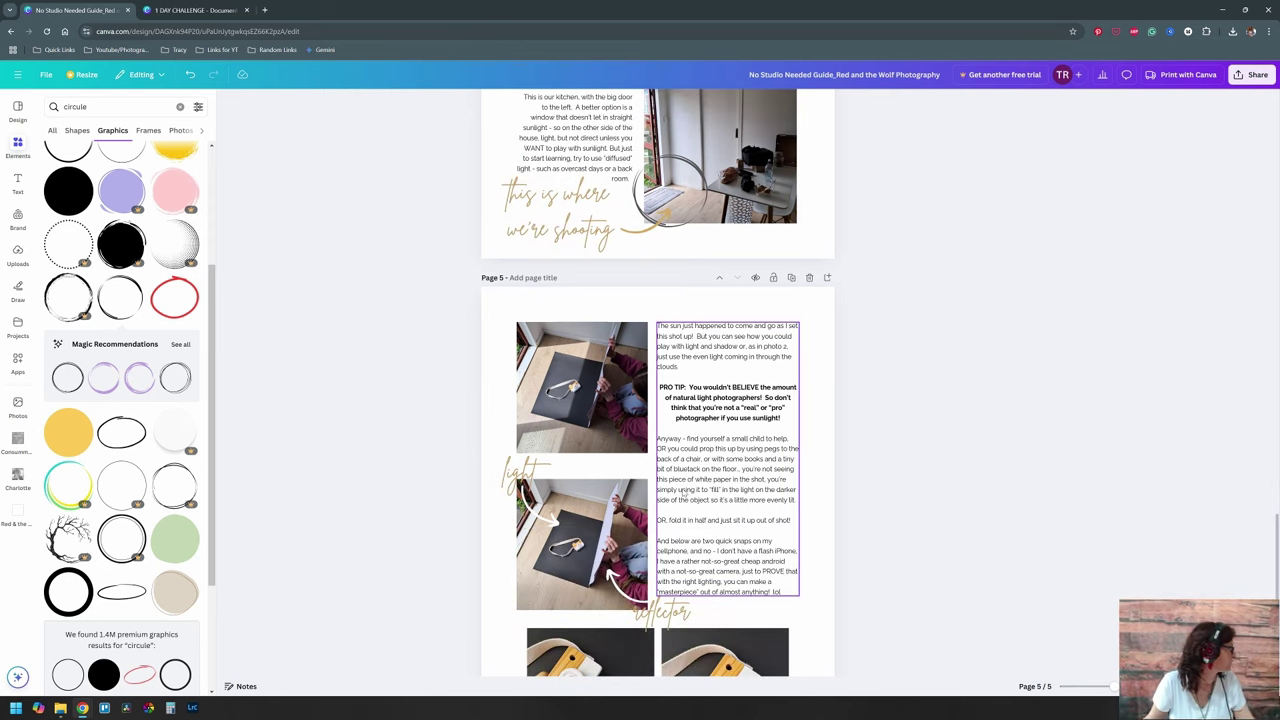
# Step: Add page 6 with a copy of page 4's content, titled "BASIC PRODUCT" with the setup number "Two"
pyautogui.hotkey('ctrl', 'Return')
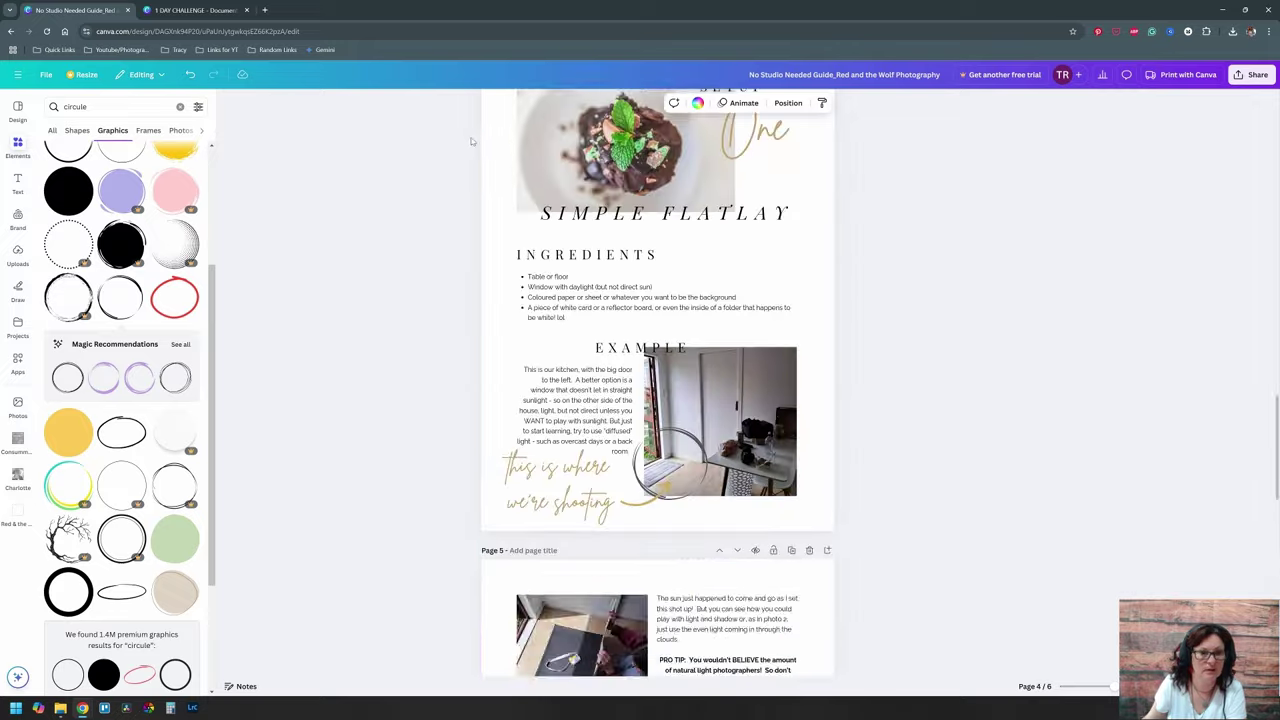
pyautogui.hotkey('ctrl', 'v')
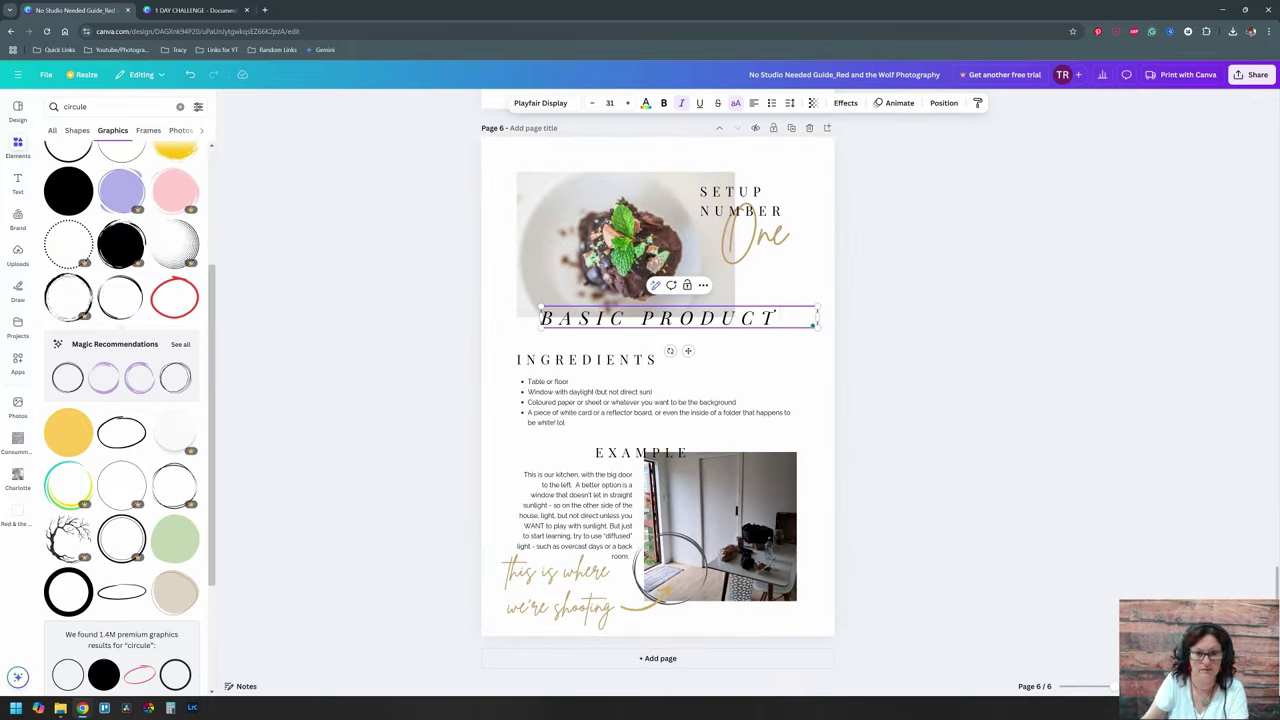
pyautogui.doubleClick(757, 236)
pyautogui.write('Two')
pyautogui.click(978, 370)
# Step: Switch to File Explorer and open the "Edited" folder inside "28 - Cookies for stock"
pyautogui.moveTo(1279, 183); pyautogui.dragTo(1029, 183)
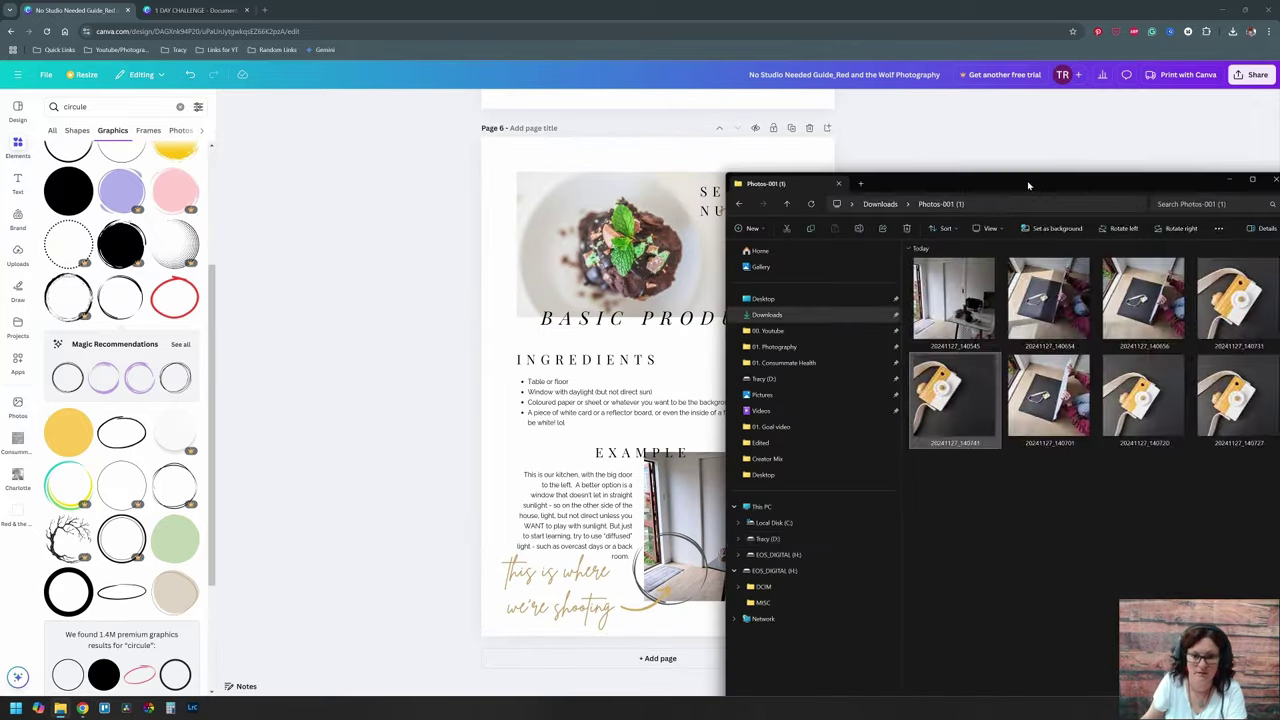
pyautogui.click(775, 346)
pyautogui.doubleClick(946, 356)
pyautogui.click(742, 204)
pyautogui.doubleClick(946, 334)
pyautogui.doubleClick(960, 324)
pyautogui.doubleClick(988, 280)
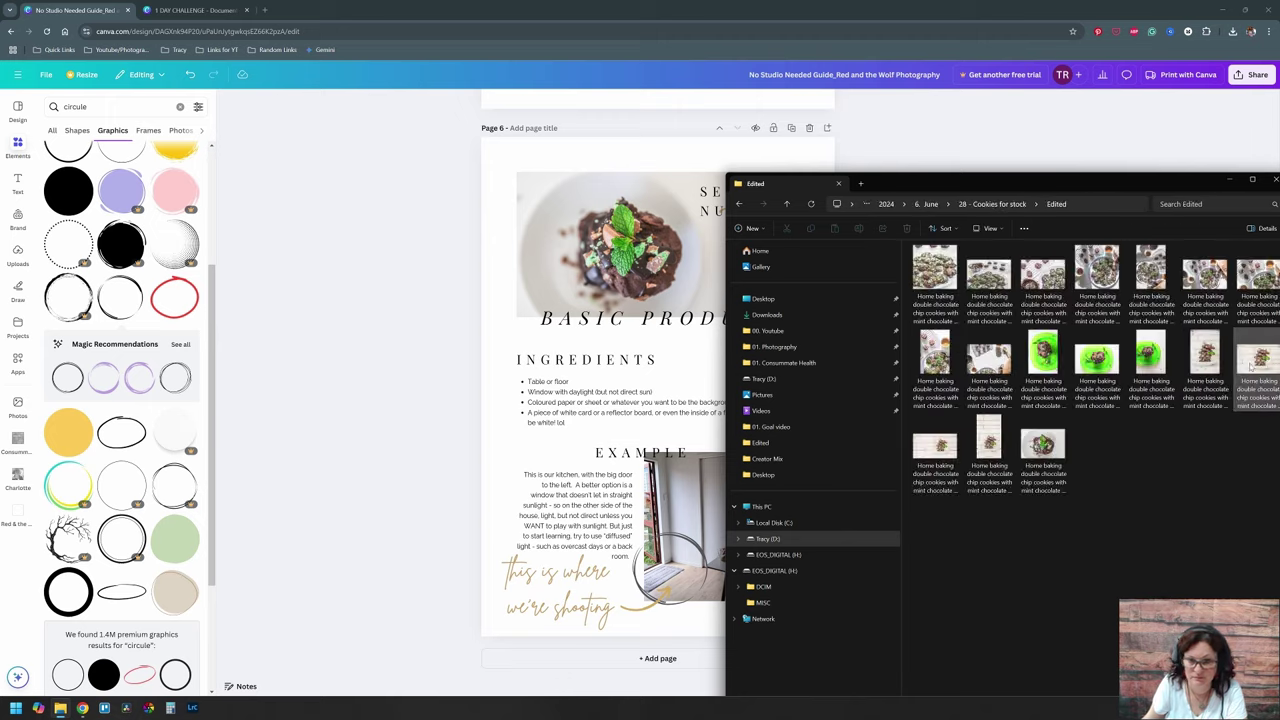
# Step: Replace the page 6 header photo with the stacked cookies shot, aligned right, and place the "SETUP NUMBER Two" heading on the left
pyautogui.moveTo(1254, 372); pyautogui.dragTo(689, 214)
pyautogui.moveTo(880, 175); pyautogui.dragTo(627, 237)
pyautogui.moveTo(680, 260); pyautogui.dragTo(745, 260)
pyautogui.click(826, 386)
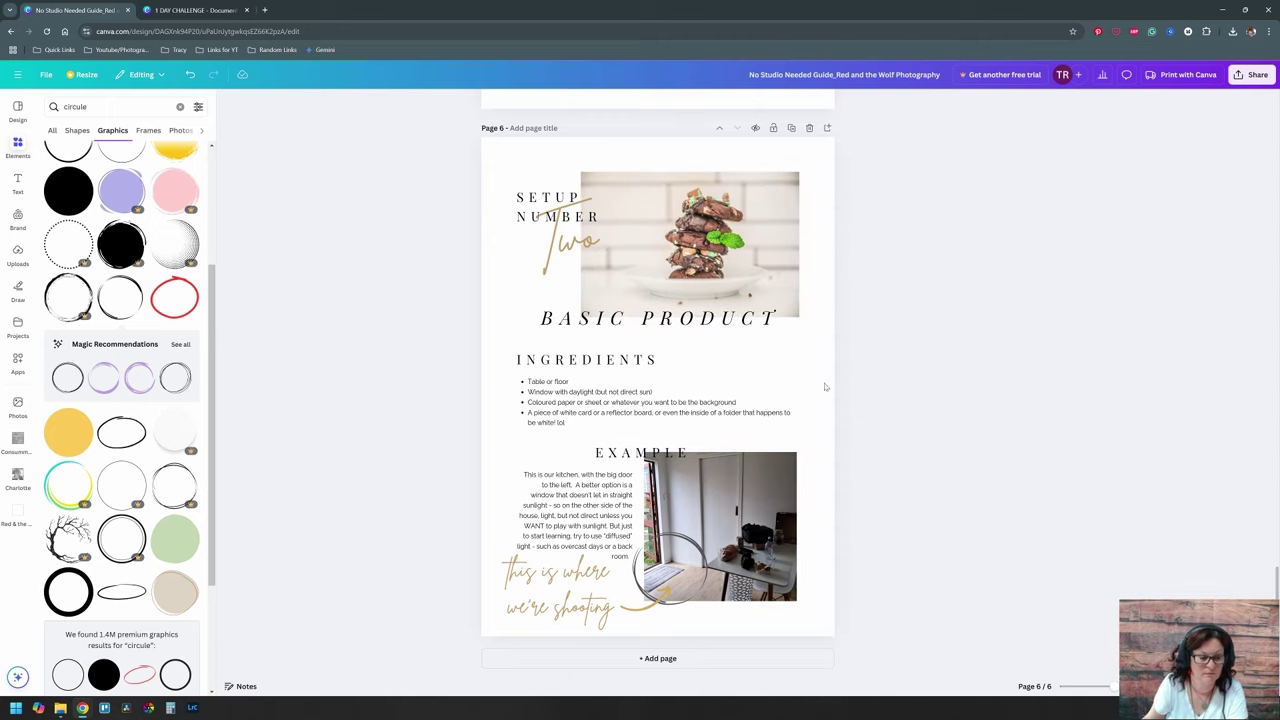
# Step: Add "or bench" and "or additional soft box light" to the ingredients and shorten the last bullet to "A piece of white card or a reflector board"
pyautogui.write('or')
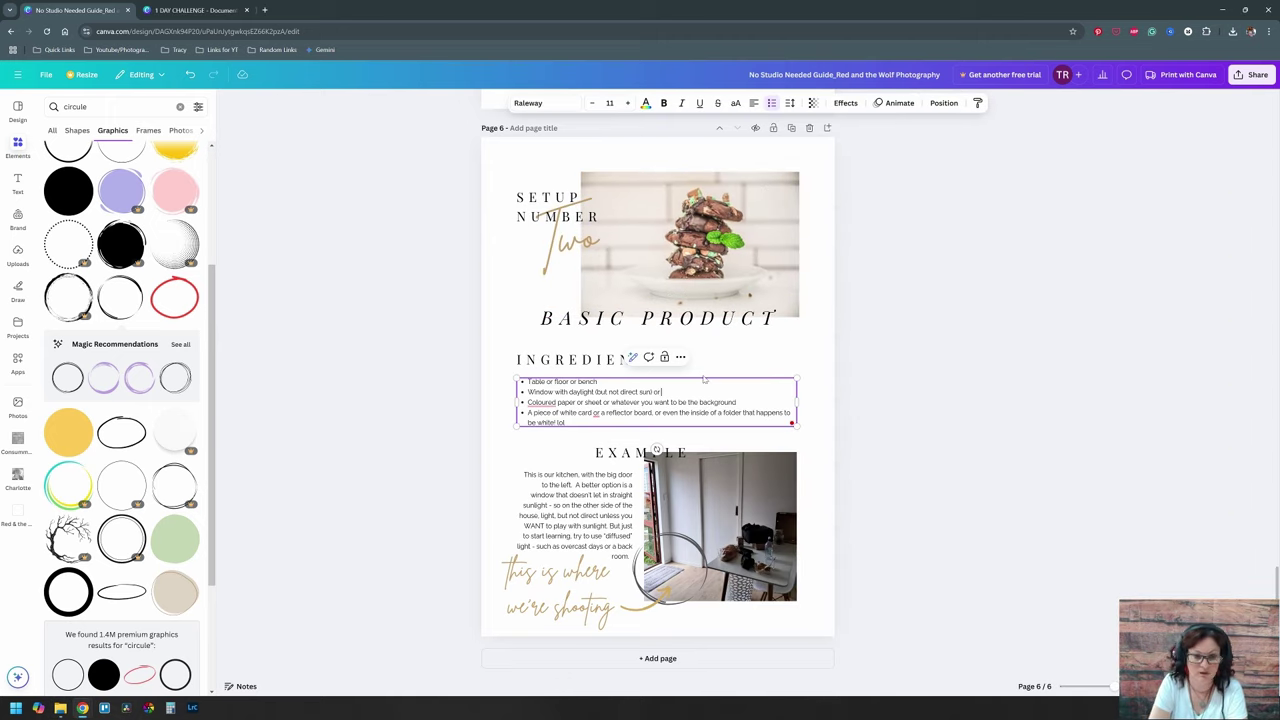
pyautogui.moveTo(652, 412); pyautogui.dragTo(566, 422)
pyautogui.press('BackSpace')
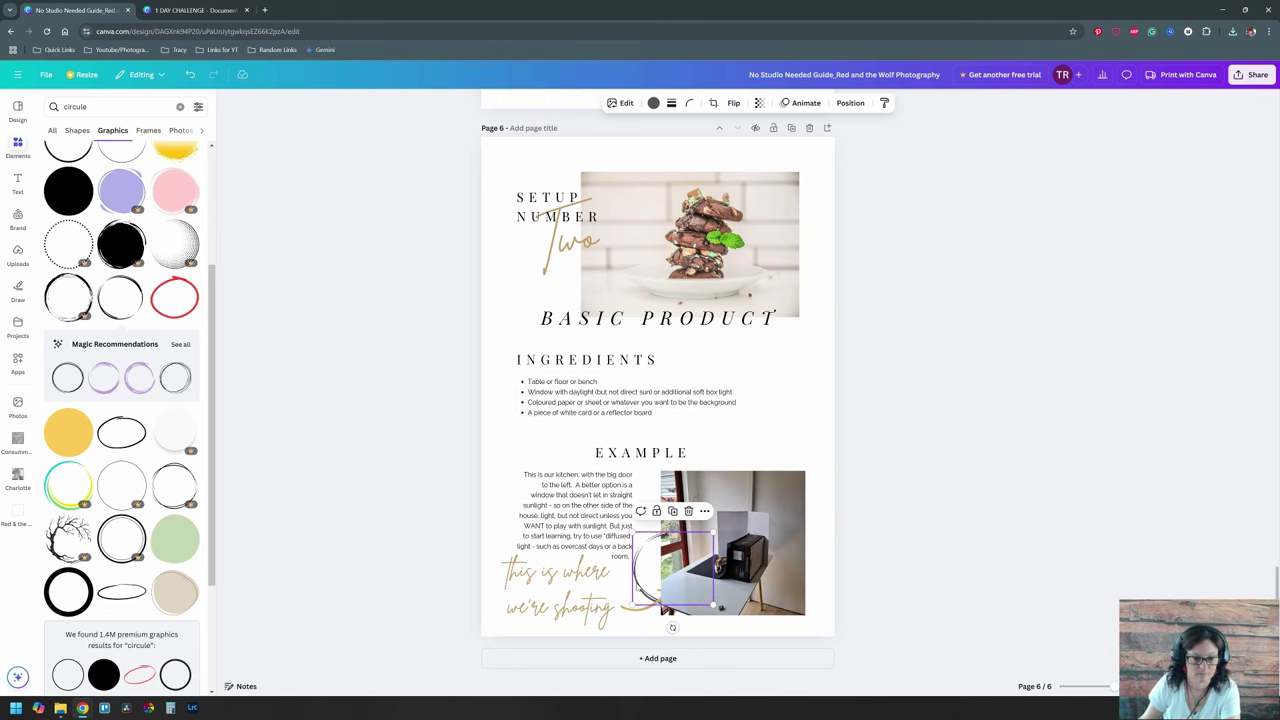
# Step: Send the coffee machine photo behind the circle and arrow, and enlarge the circle over the bench and machine
pyautogui.moveTo(637, 588); pyautogui.dragTo(665, 578)
pyautogui.rightClick(777, 540)
pyautogui.moveTo(817, 483)
pyautogui.click(960, 546)
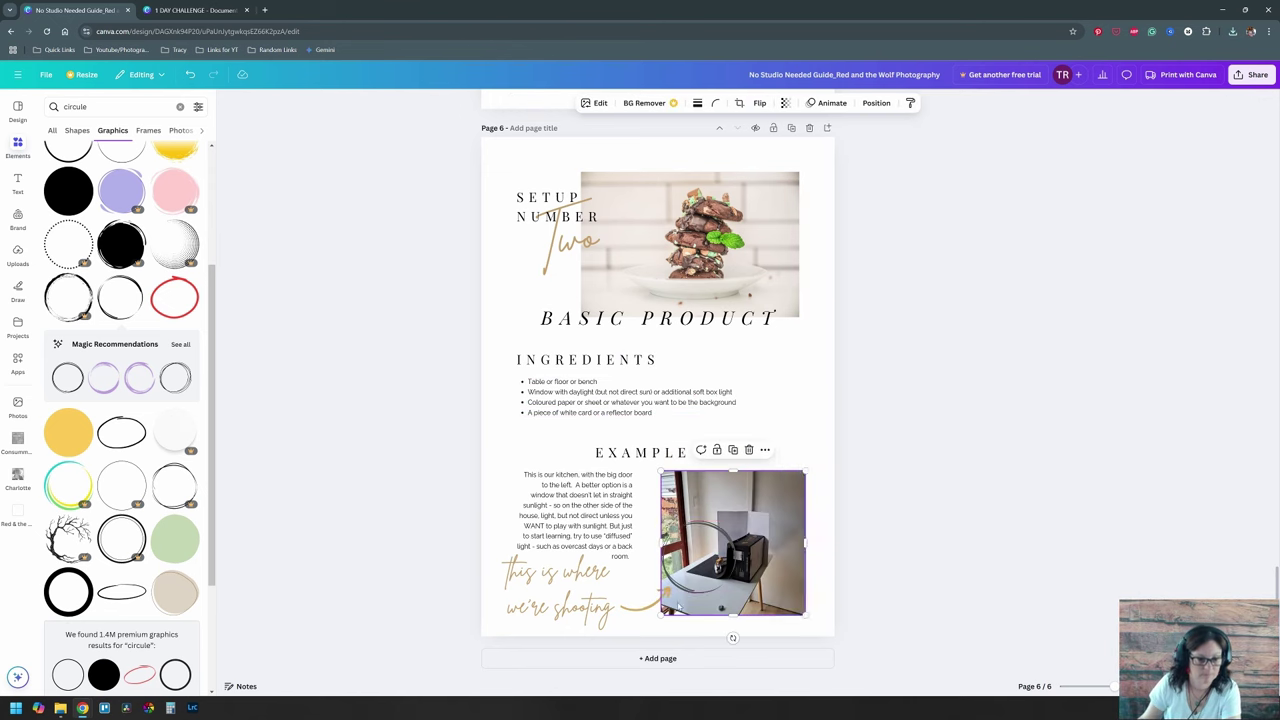
pyautogui.click(680, 600)
pyautogui.moveTo(742, 522); pyautogui.dragTo(770, 496)
pyautogui.moveTo(716, 548); pyautogui.dragTo(702, 560)
pyautogui.click(903, 589)
# Step: Nudge the EXAMPLE heading up and rewrite the paragraph, starting "Same space in our kitchen, right next to the back door" and ending "facing the door"
pyautogui.click(640, 453)
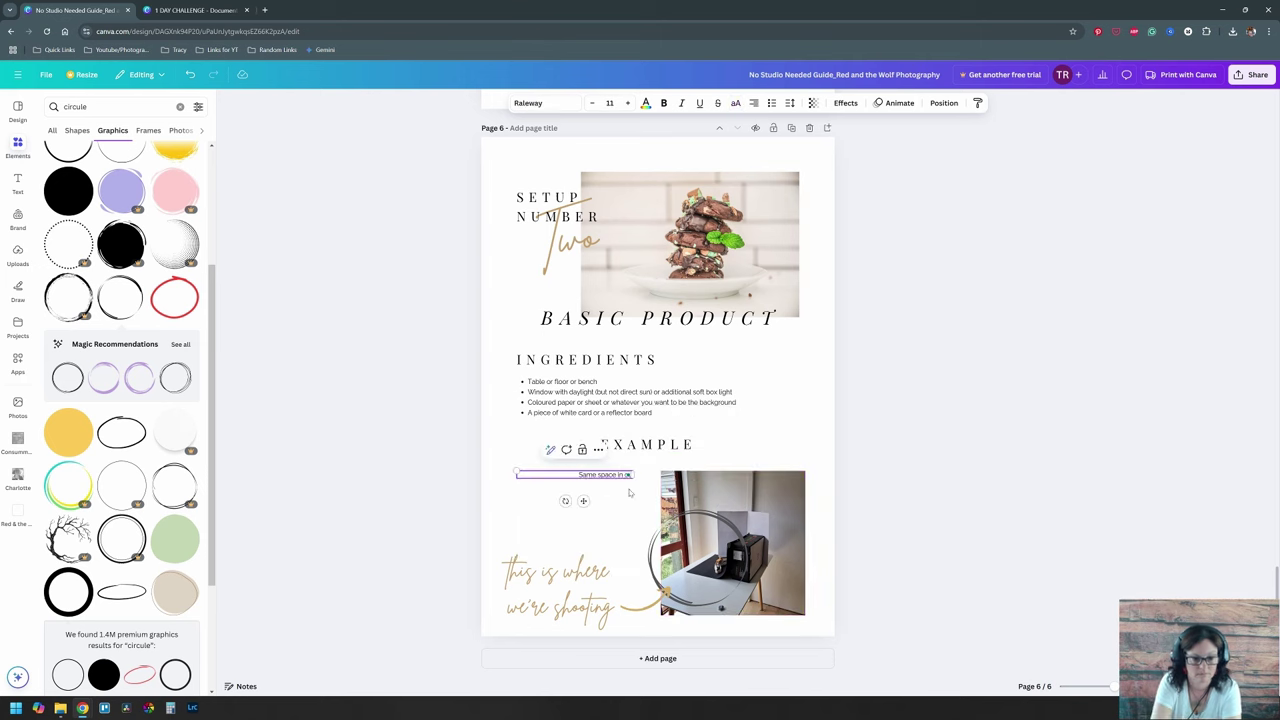
pyautogui.write('Same space in our kitchen, right next to the back door')
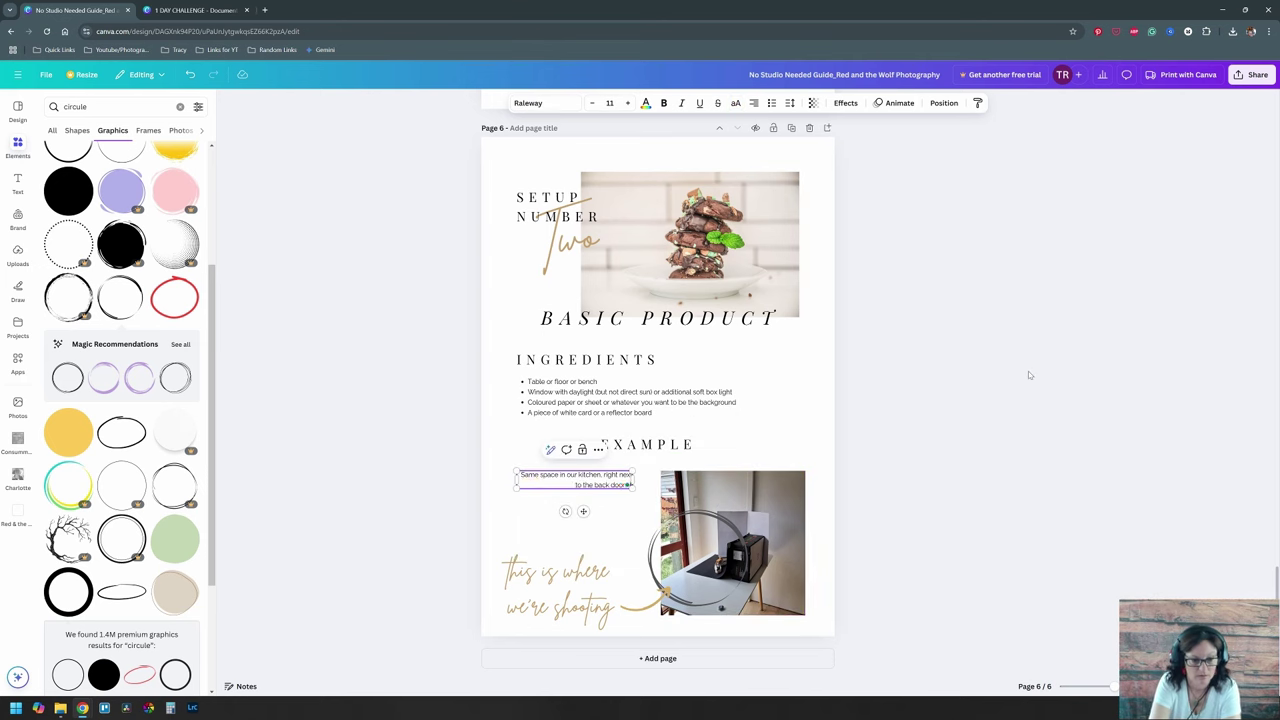
pyautogui.write('. I cleaned off our table, moved it over in front of the door and set everything up facing the door')
# Step: Add a paragraph starting "The fancy equipment is 2 boxes I got from the supermarket" and ending "grocery shopping a few days ago"
pyautogui.press('Return')
pyautogui.press('Return')
pyautogui.write('The')
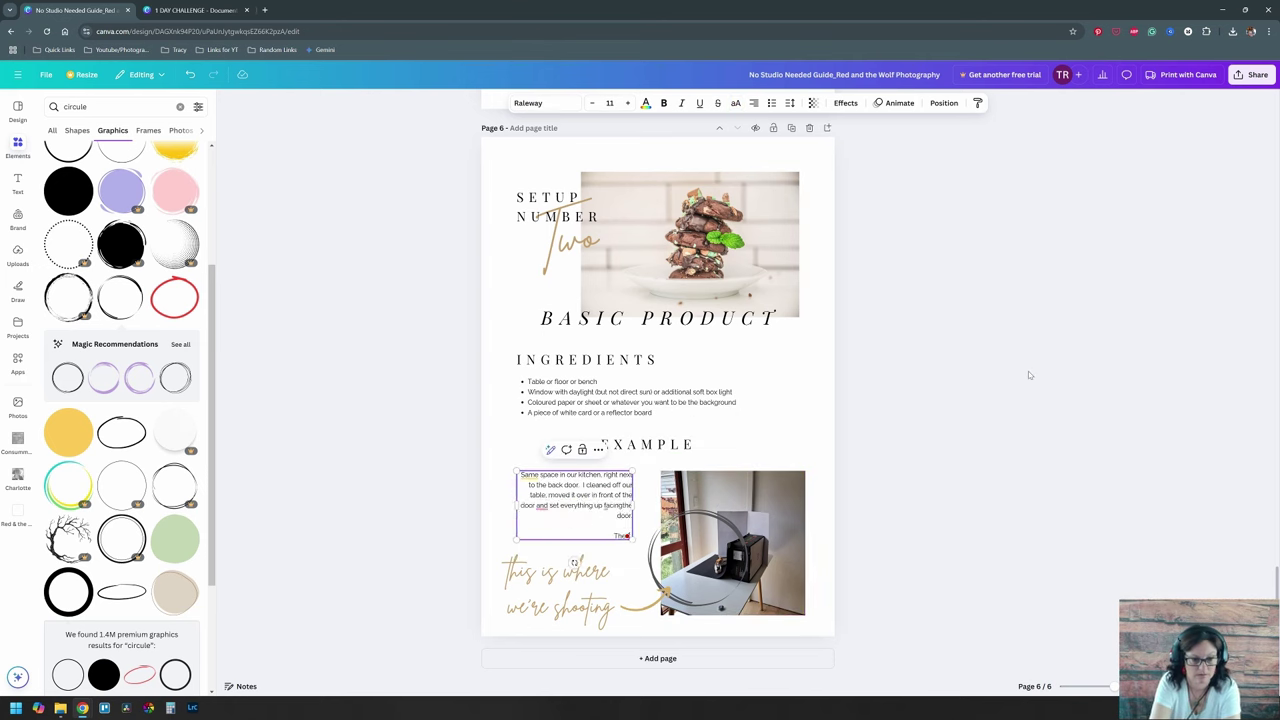
pyautogui.write(' fancy equipment is 2 boxes I go')
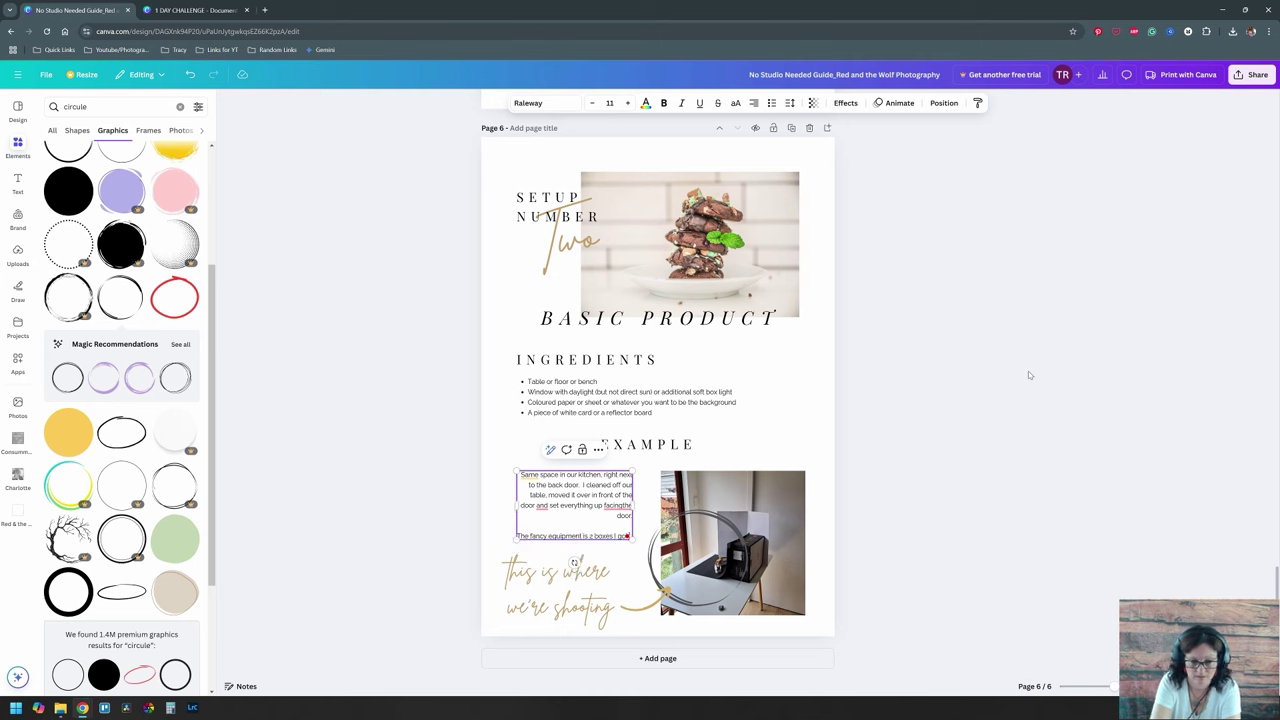
pyautogui.write('t bought food hofrom the supermarket that were lying around from')
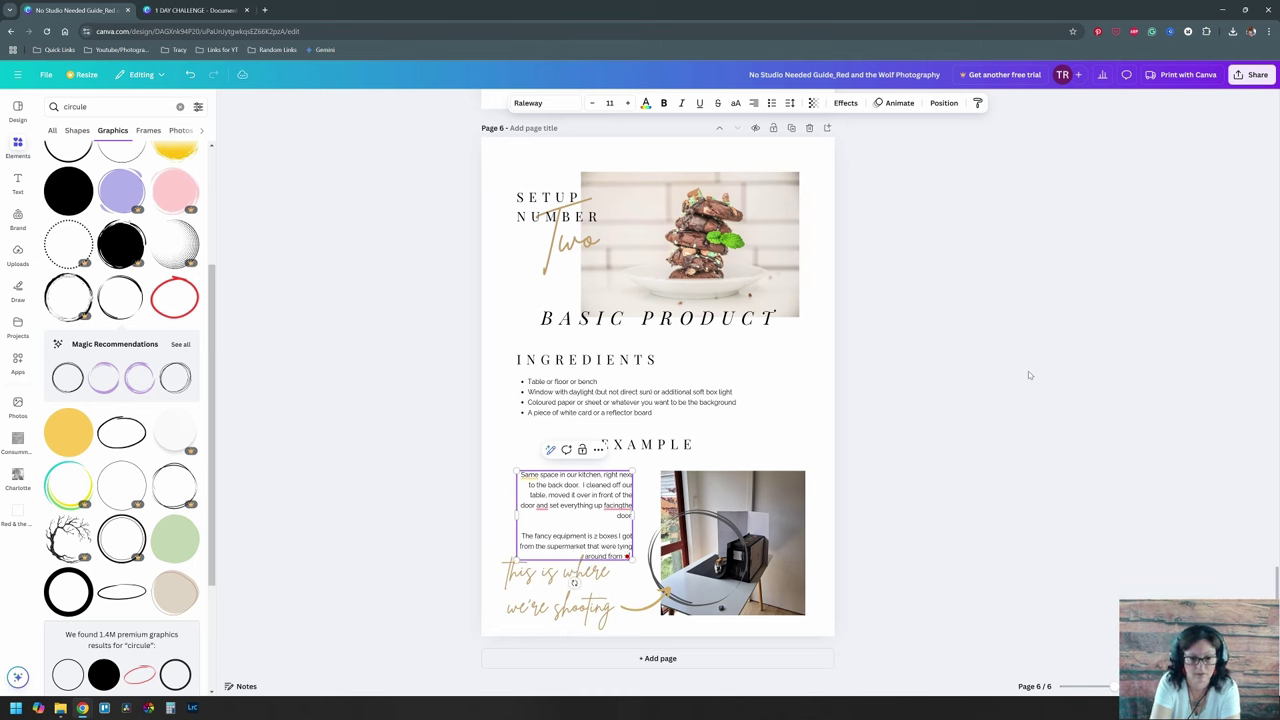
pyautogui.write(' when I did the grocery shoppo .')
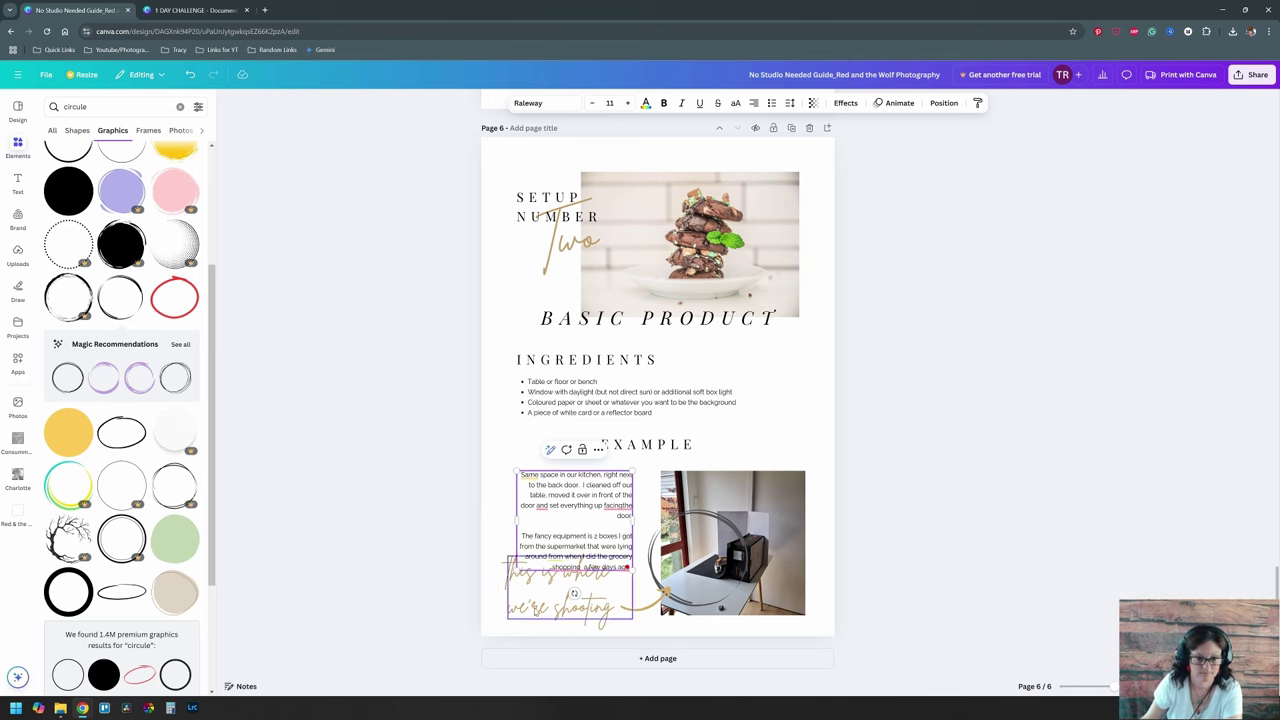
# Step: Put the handwritten label on one line beneath the photo, move the example block up, and point the gold arrow at the shooting spot
pyautogui.moveTo(565, 600)
pyautogui.mouseDown()
pyautogui.moveTo(775, 440)
pyautogui.moveTo(757, 601)
pyautogui.moveTo(568, 598)
pyautogui.mouseUp()
pyautogui.moveTo(686, 585); pyautogui.dragTo(686, 613)
pyautogui.moveTo(500, 625); pyautogui.dragTo(808, 440)
pyautogui.moveTo(700, 530); pyautogui.dragTo(643, 503)
pyautogui.click(590, 500)
pyautogui.moveTo(655, 571); pyautogui.dragTo(703, 565)
pyautogui.click(987, 511)
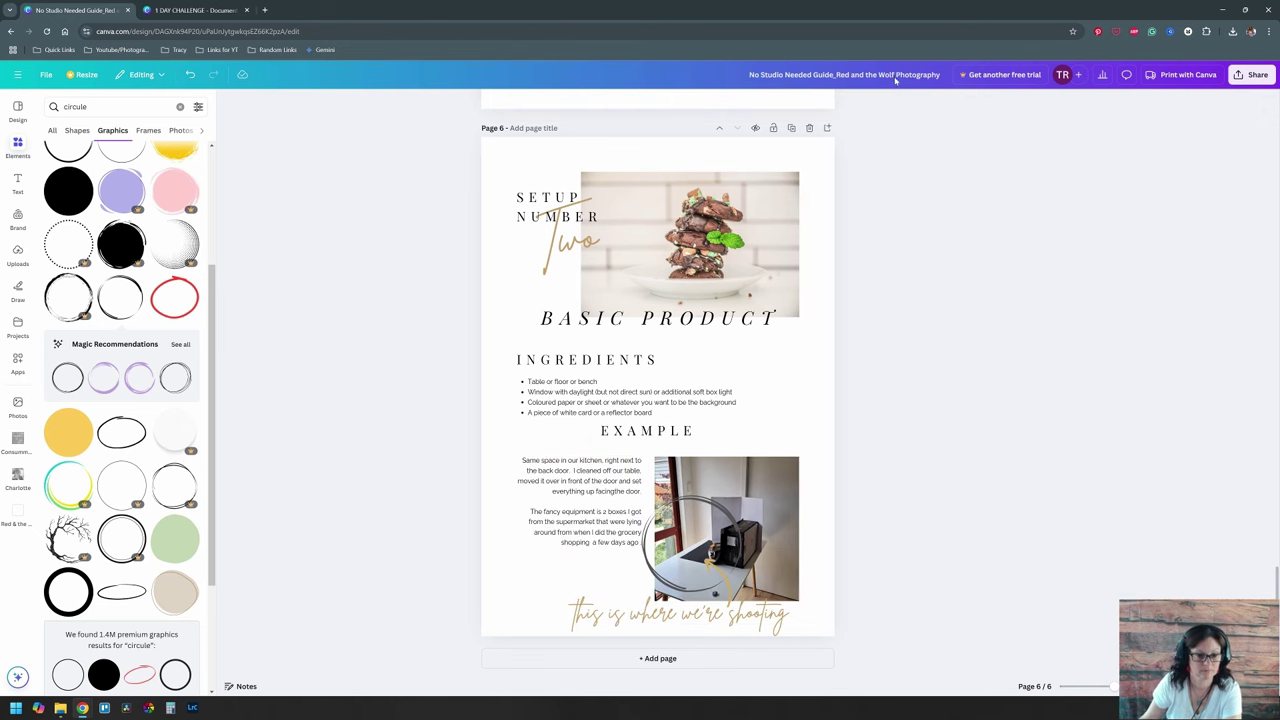
# Step: Move the INGREDIENTS heading with its list up slightly, and raise the example text, photo and annotations too
pyautogui.moveTo(509, 363); pyautogui.dragTo(583, 400)
pyautogui.moveTo(583, 391); pyautogui.dragTo(583, 383)
pyautogui.click(849, 329)
pyautogui.moveTo(513, 467); pyautogui.dragTo(780, 625)
pyautogui.moveTo(715, 540); pyautogui.dragTo(715, 532)
pyautogui.click(815, 670)
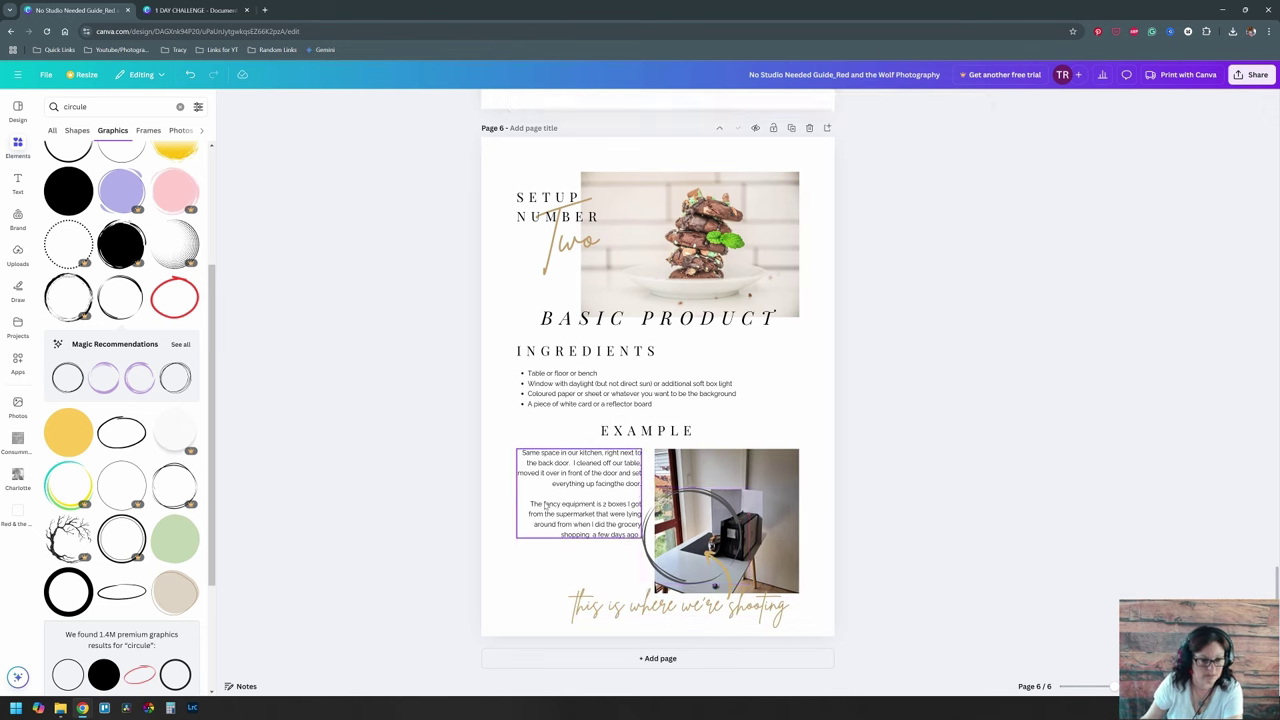
# Step: Put quotation marks around "fancy equipment" in the page 6 example text
pyautogui.click(543, 504)
pyautogui.click(543, 504)
pyautogui.write('"')
pyautogui.click(595, 504)
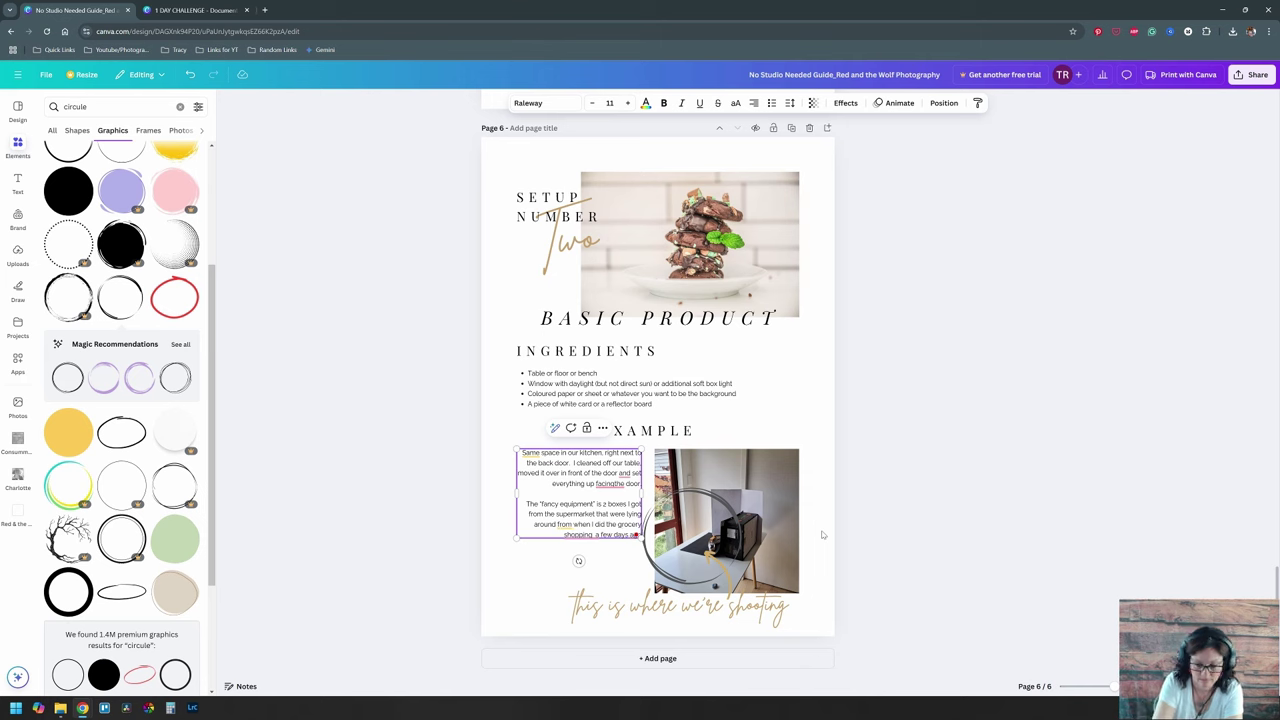
# Step: Append ", which are propping up the bits of cardboard, which I bought for I think $3 each from the local stationery store."
pyautogui.write('o, which are propping up the bits of cardboard, which I bought for I think $3')
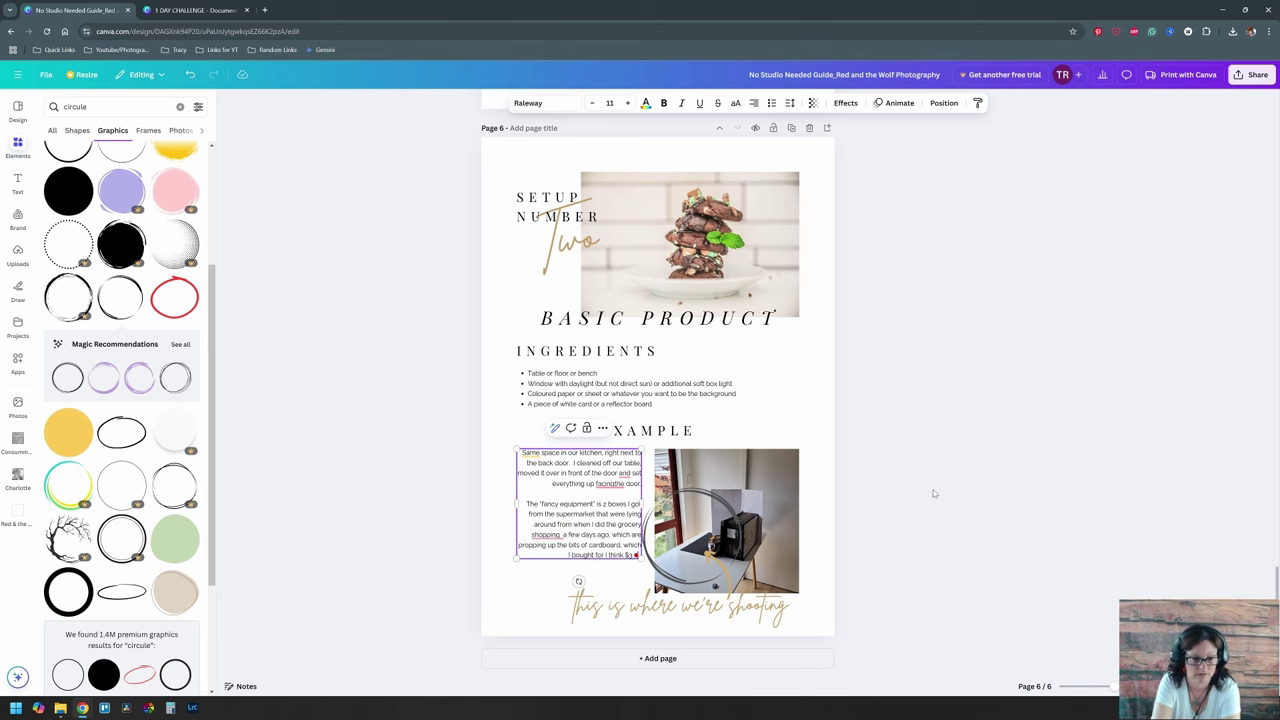
pyautogui.write('cal stationery store.')
pyautogui.click(997, 514)
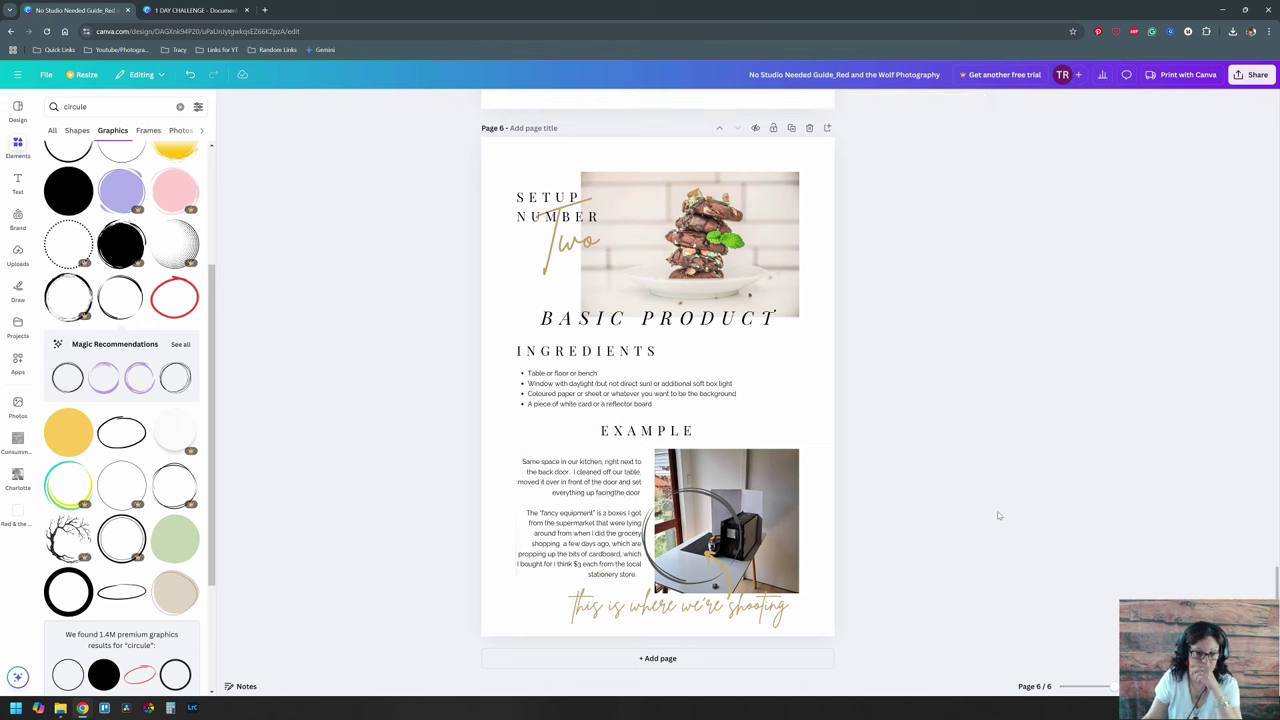
# Step: Make the passage from "The "fancy equipment"" to "a few days ago," bold
pyautogui.click(527, 513)
pyautogui.moveTo(527, 513); pyautogui.dragTo(610, 543)
pyautogui.click(815, 566)
# Step: Add page 7 and place the toy camera and tomatoes setup photo, scaled down, in its upper right corner
pyautogui.scroll(5, 760, 566)
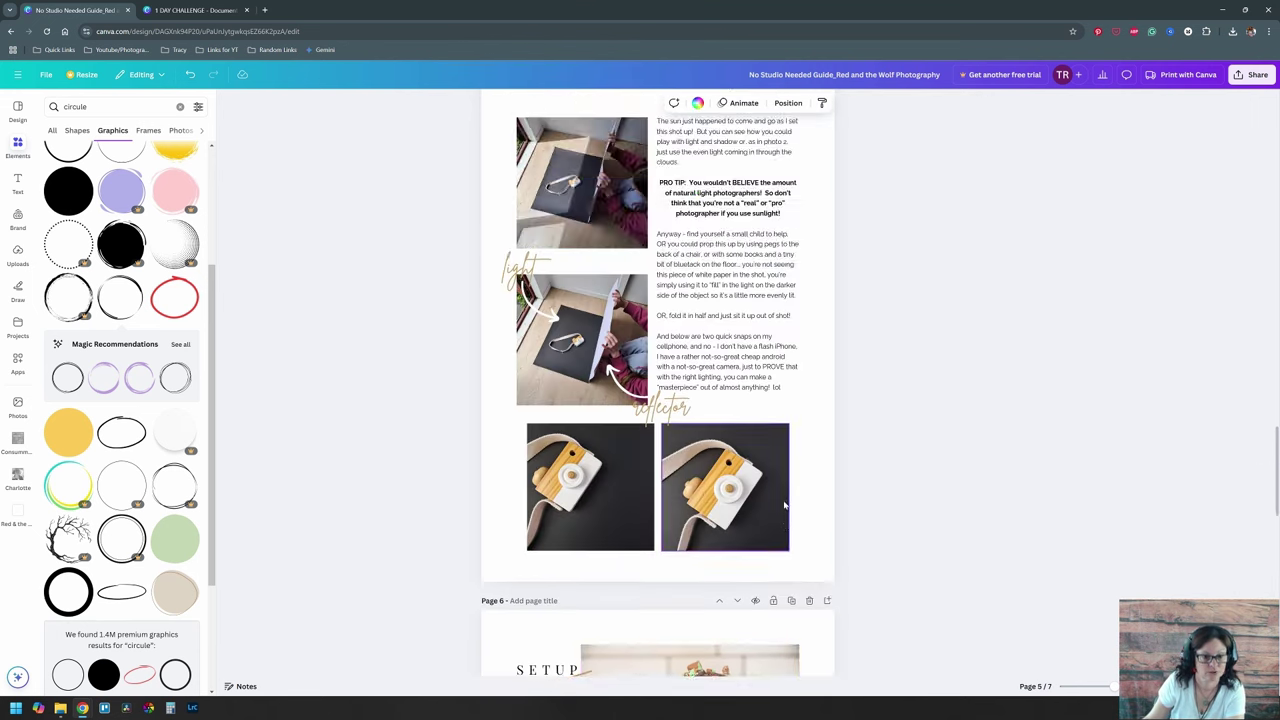
pyautogui.hotkey('ctrl', 'Return')
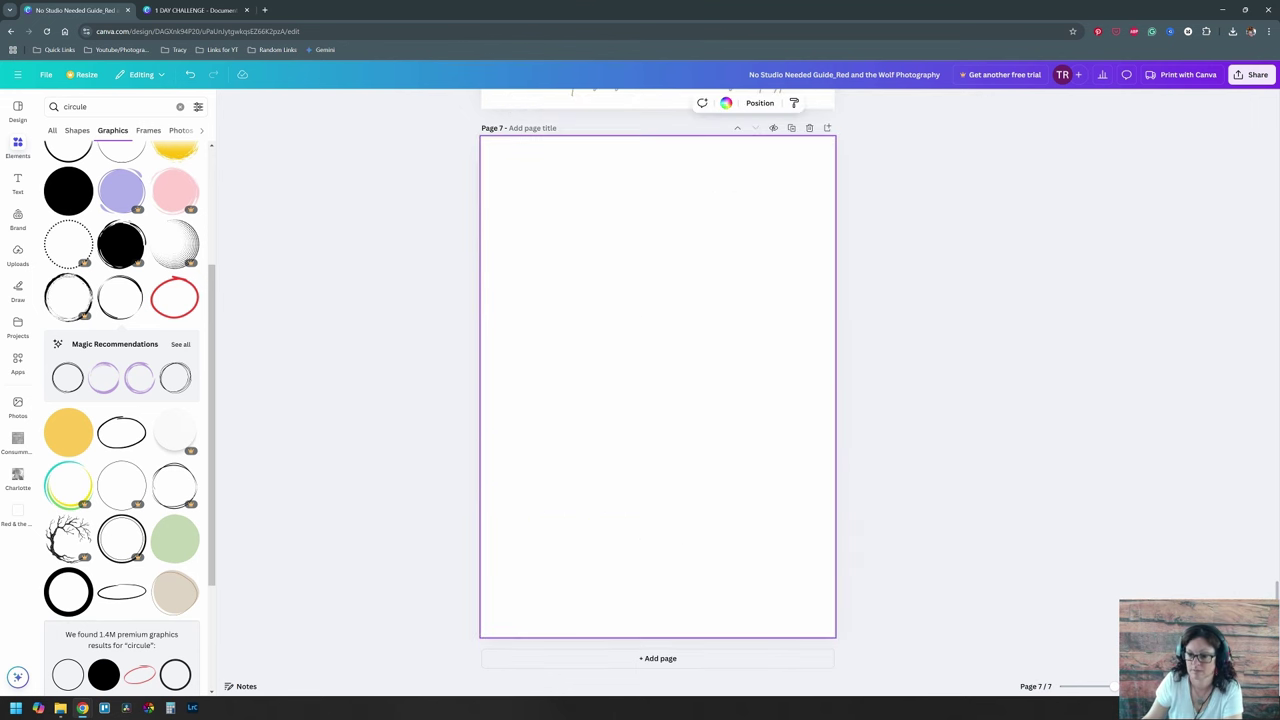
pyautogui.hotkey('ctrl', 'v')
pyautogui.moveTo(768, 496); pyautogui.dragTo(662, 391)
pyautogui.moveTo(605, 334); pyautogui.dragTo(742, 229)
# Step: Add the green grocery box photo at matching size in the upper right of page 7, with the tomatoes photo moved to the upper left
pyautogui.hotkey('alt', 'Tab')
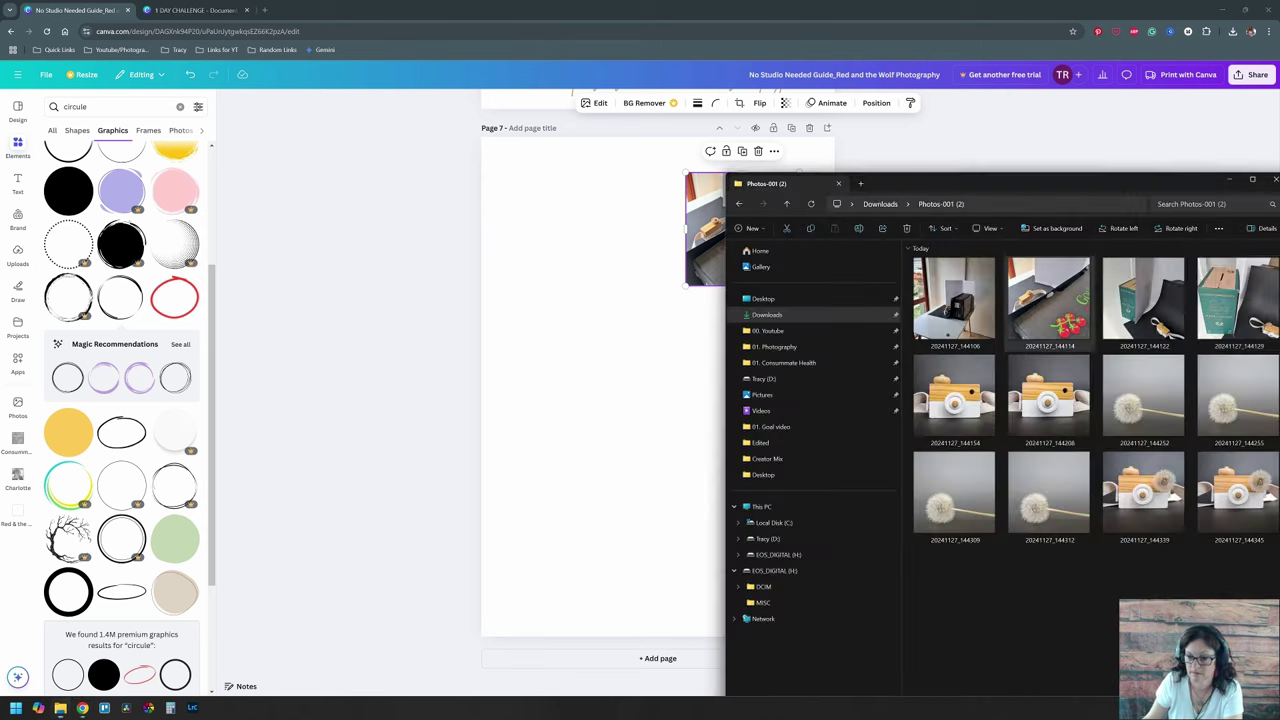
pyautogui.moveTo(1222, 288); pyautogui.dragTo(657, 386)
pyautogui.moveTo(767, 277); pyautogui.dragTo(651, 394)
pyautogui.moveTo(742, 229); pyautogui.dragTo(573, 229)
pyautogui.moveTo(600, 445); pyautogui.dragTo(742, 229)
# Step: Add a centred handwritten label reading "my "fancy" equipment." beneath the two page 7 photos
pyautogui.write("this is where we're shooting")
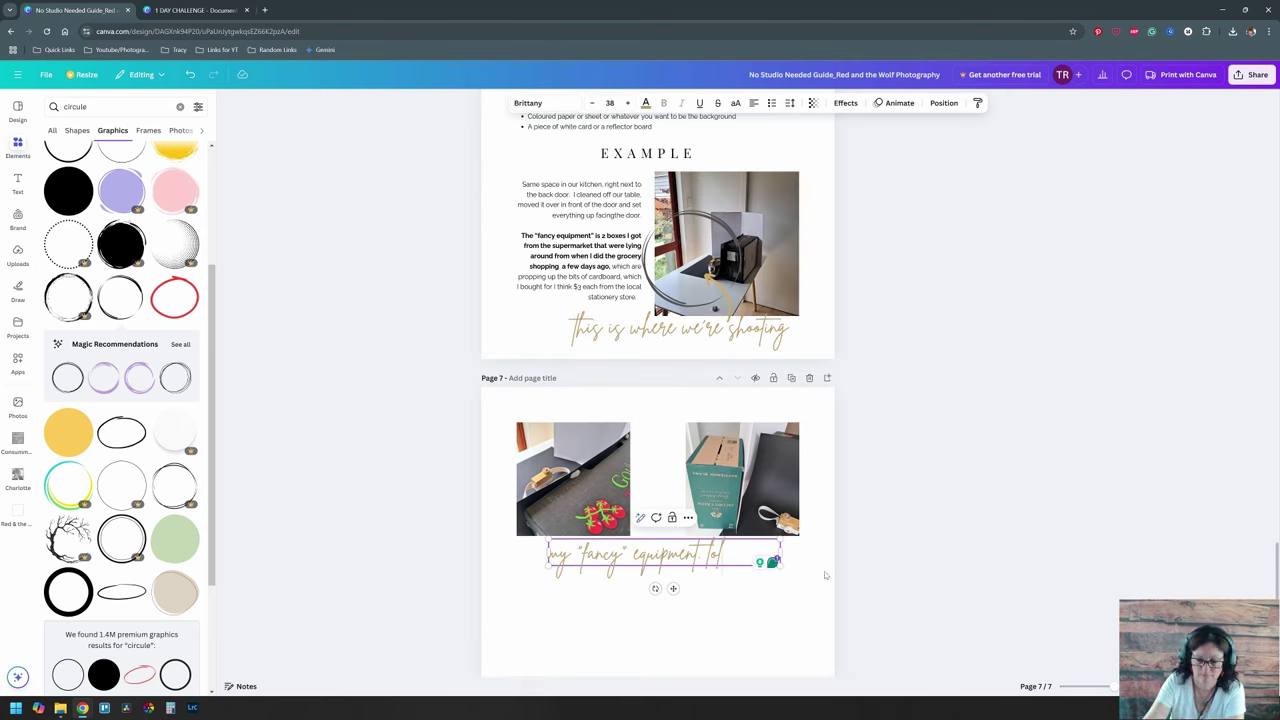
pyautogui.press('BackSpace')
pyautogui.press('BackSpace')
pyautogui.press('BackSpace')
pyautogui.press('BackSpace')
pyautogui.moveTo(780, 553); pyautogui.dragTo(715, 553)
pyautogui.moveTo(631, 553); pyautogui.dragTo(659, 553)
# Step: Copy the EXAMPLE heading to page 7, change it to "BLUETACK + GROCERY BOXES", and fit it on one line beneath the handwritten label
pyautogui.click(647, 153)
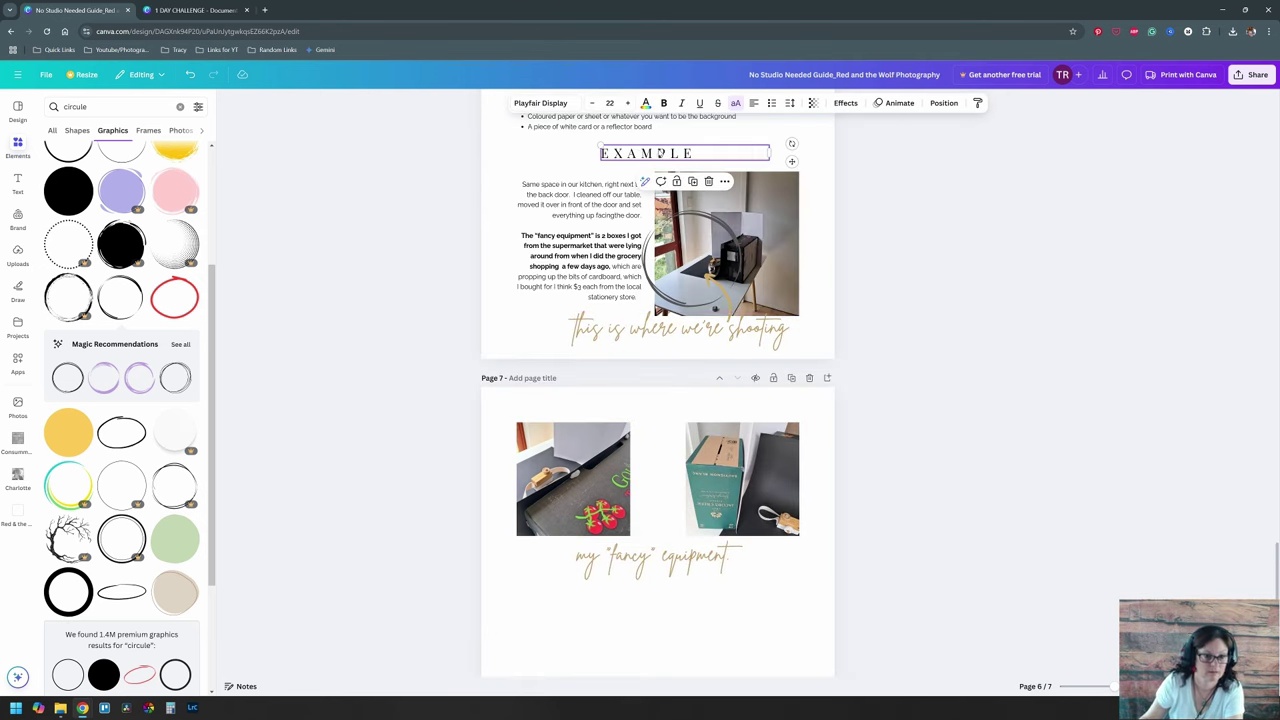
pyautogui.hotkey('ctrl', 'v')
pyautogui.doubleClick(611, 483)
pyautogui.write('B')
pyautogui.moveTo(660, 160); pyautogui.dragTo(689, 606)
pyautogui.write('LUETACK + GROCERY BO')
pyautogui.press('BackSpace')
pyautogui.press('BackSpace')
pyautogui.write('GROCERY BOXES')
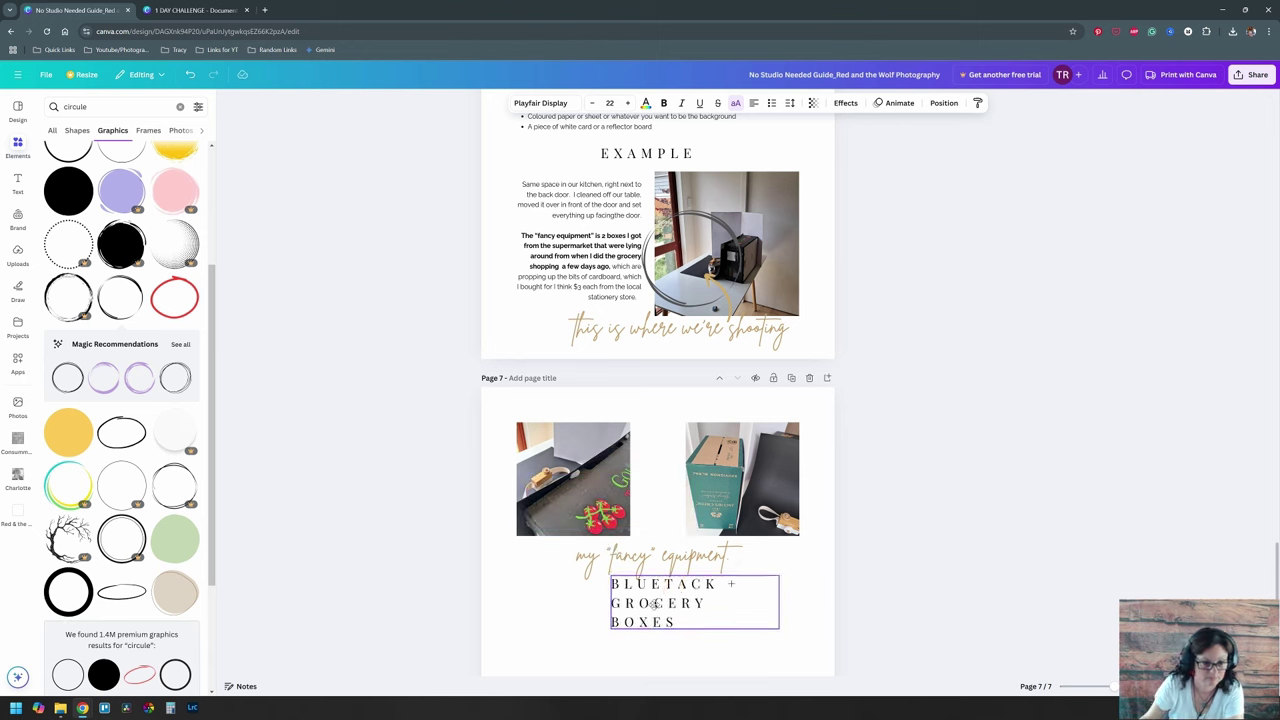
pyautogui.moveTo(777, 602); pyautogui.dragTo(640, 585)
pyautogui.click(640, 620)
# Step: Move the heading up against the photos, lower the handwritten label, and place a white arrow on the left photo pointing up to the bluetack
pyautogui.scroll(-3, 640, 344)
pyautogui.scroll(5, 640, 344)
pyautogui.scroll(-4, 640, 344)
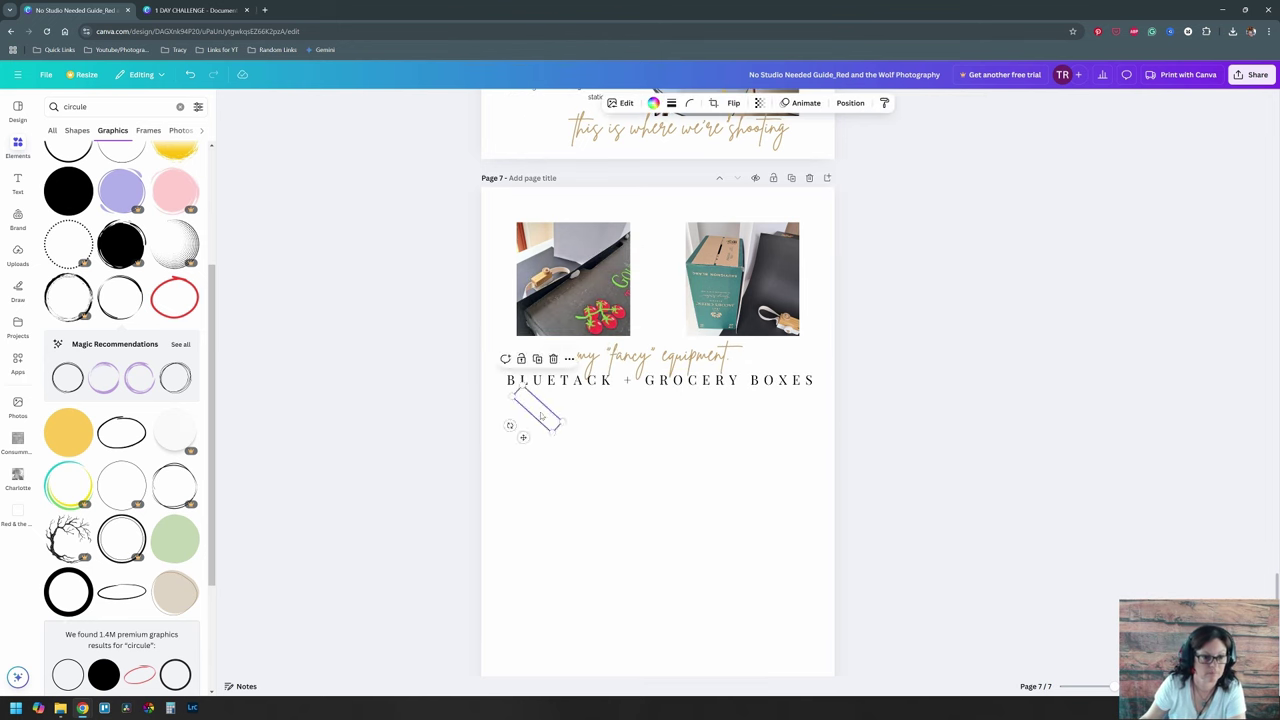
pyautogui.moveTo(658, 355); pyautogui.dragTo(654, 449)
pyautogui.moveTo(640, 380); pyautogui.dragTo(640, 352)
pyautogui.click(574, 310)
pyautogui.moveTo(560, 356); pyautogui.dragTo(566, 328)
pyautogui.click(660, 369)
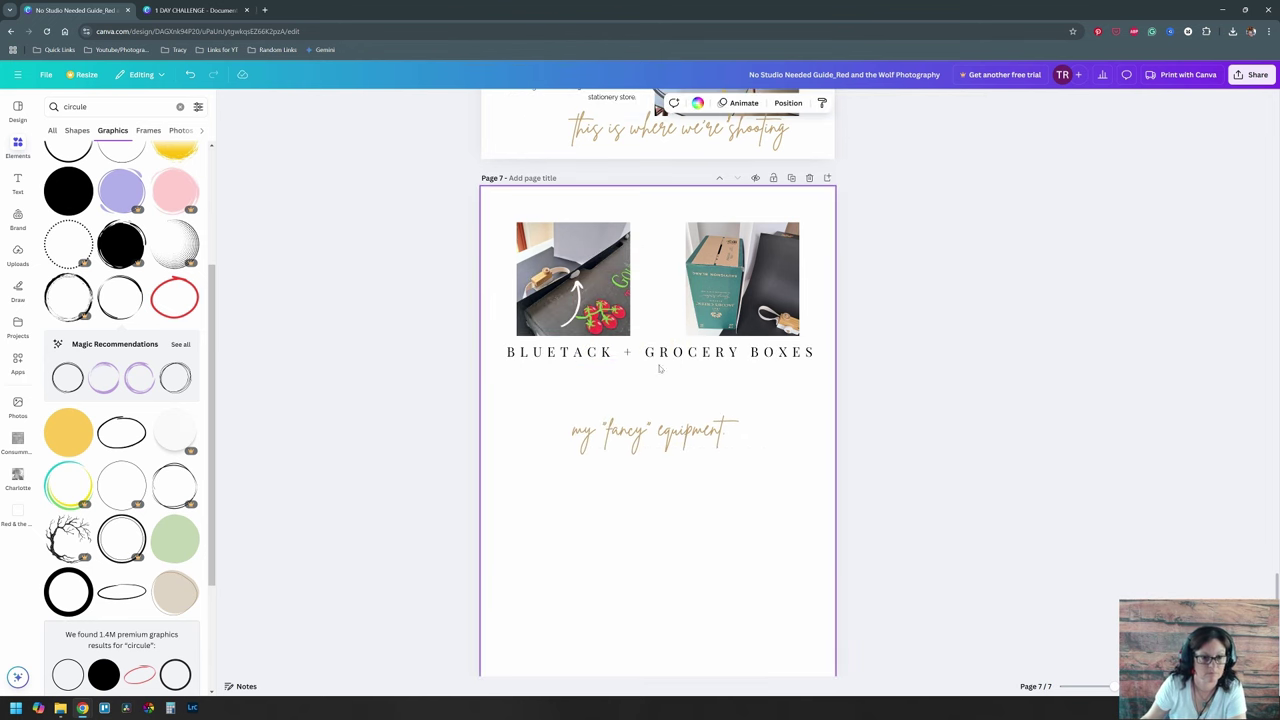
# Step: Copy the gold arrow from page 6 and place it with a flipped duplicate so they point outward to both page 7 photos
pyautogui.scroll(2, 700, 320)
pyautogui.moveTo(730, 251); pyautogui.dragTo(640, 392)
pyautogui.click(733, 102)
pyautogui.click(736, 150)
pyautogui.moveTo(656, 470); pyautogui.dragTo(680, 470)
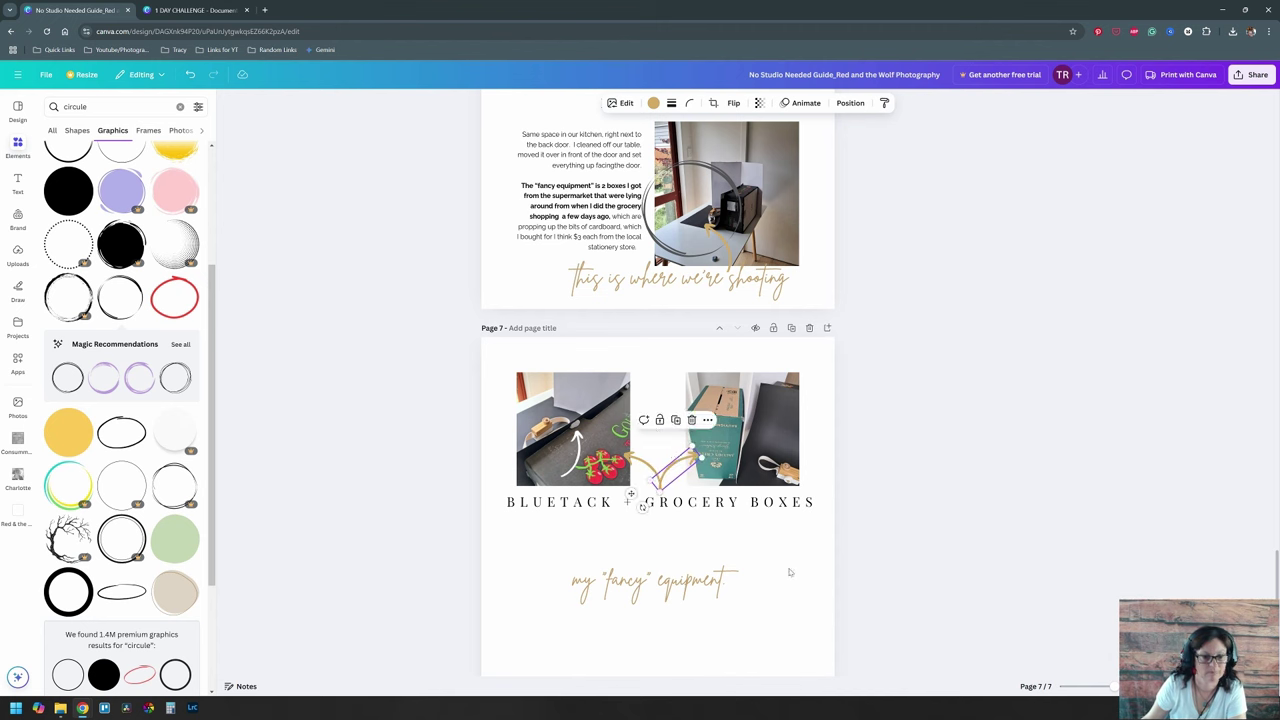
# Step: Move the "my "fancy" equipment." label up directly beneath the heading and bring up the photo folder in File Explorer
pyautogui.moveTo(700, 580); pyautogui.dragTo(706, 525)
pyautogui.click(714, 606)
pyautogui.scroll(-2, 714, 606)
pyautogui.click(60, 708)
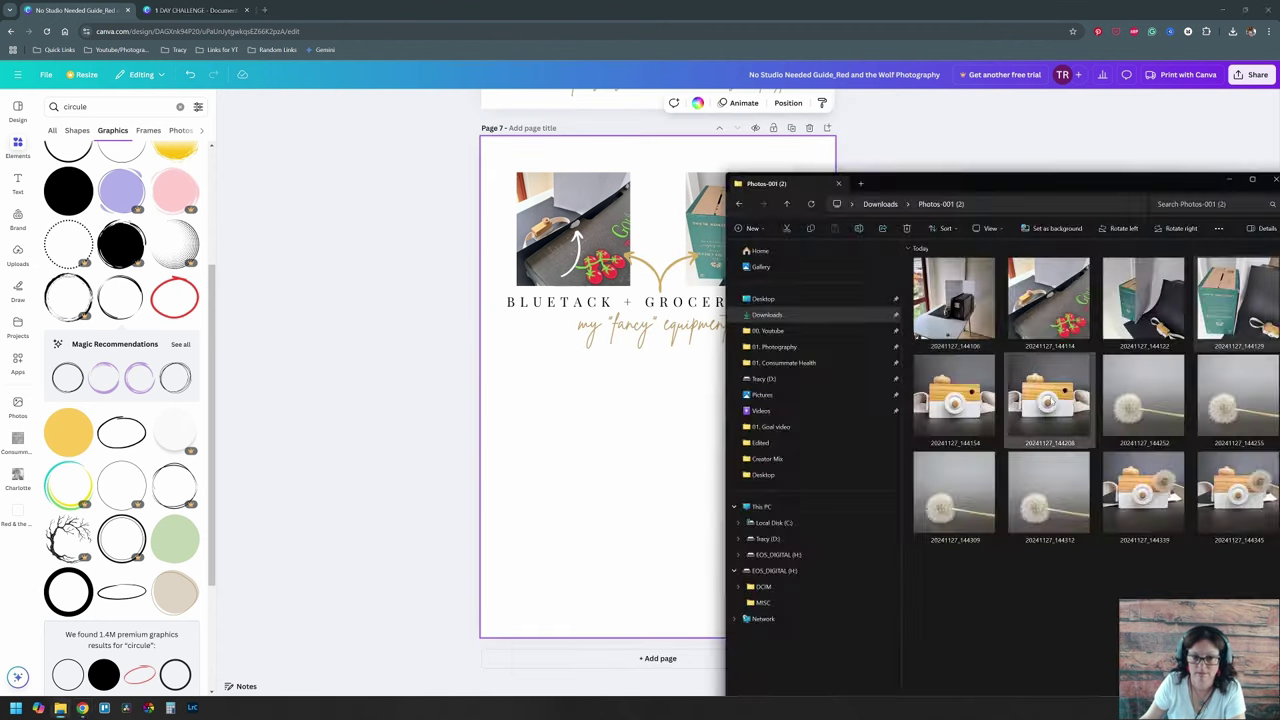
# Step: Add the toy camera photo and the dandelion photo from the photo folder side by side on the lower half of page 7
pyautogui.moveTo(1048, 402); pyautogui.dragTo(660, 436)
pyautogui.moveTo(660, 436); pyautogui.dragTo(569, 436)
pyautogui.click(60, 708)
pyautogui.doubleClick(1143, 400)
pyautogui.click(994, 62)
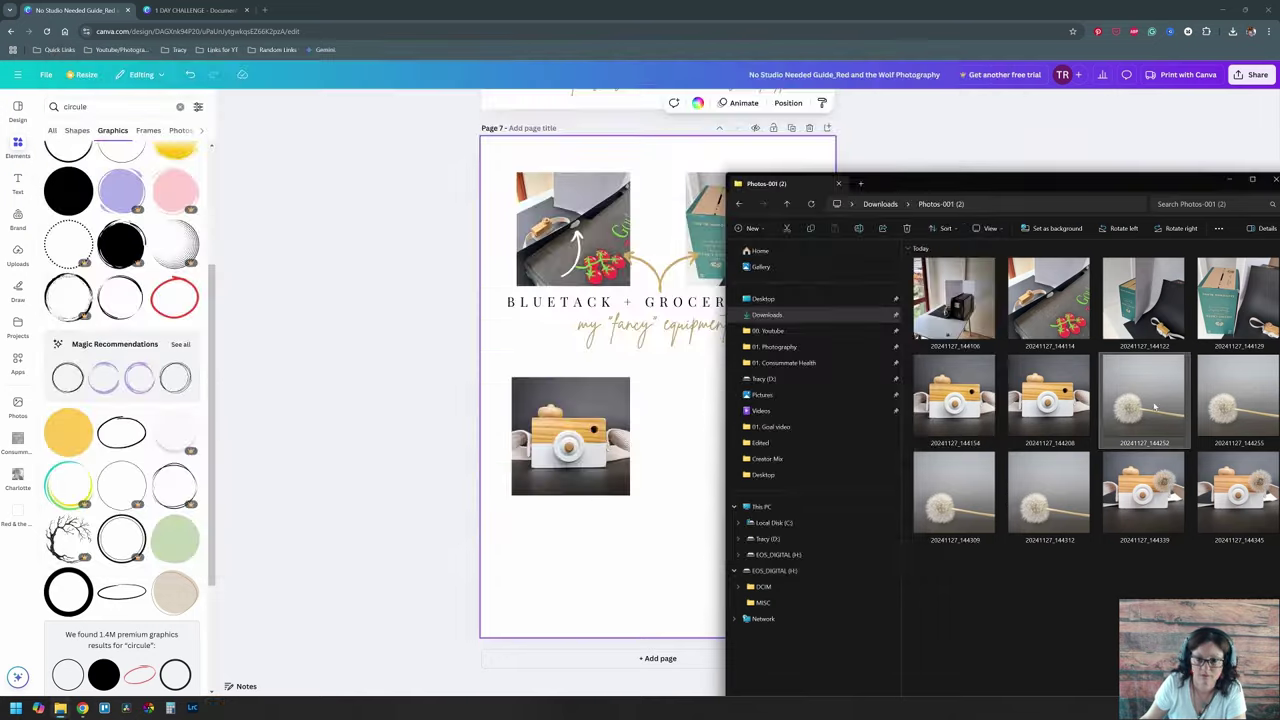
pyautogui.moveTo(1143, 400); pyautogui.dragTo(660, 400)
pyautogui.moveTo(765, 276); pyautogui.dragTo(666, 375)
pyautogui.moveTo(610, 436); pyautogui.dragTo(731, 436)
# Step: Add the photo of the toy camera with the dandelion to page 7 and shrink it to about the size of the others
pyautogui.click(60, 708)
pyautogui.moveTo(1143, 492); pyautogui.dragTo(660, 400)
pyautogui.moveTo(680, 380); pyautogui.dragTo(680, 481)
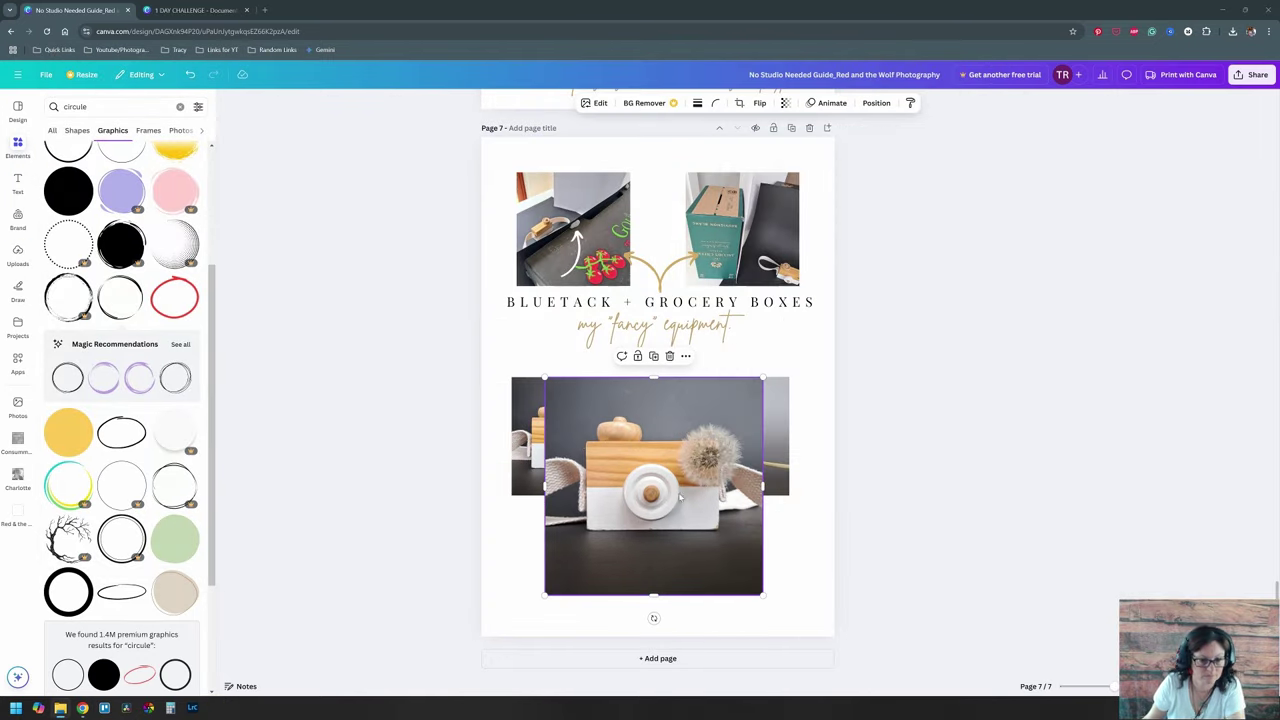
pyautogui.moveTo(763, 377); pyautogui.dragTo(665, 475)
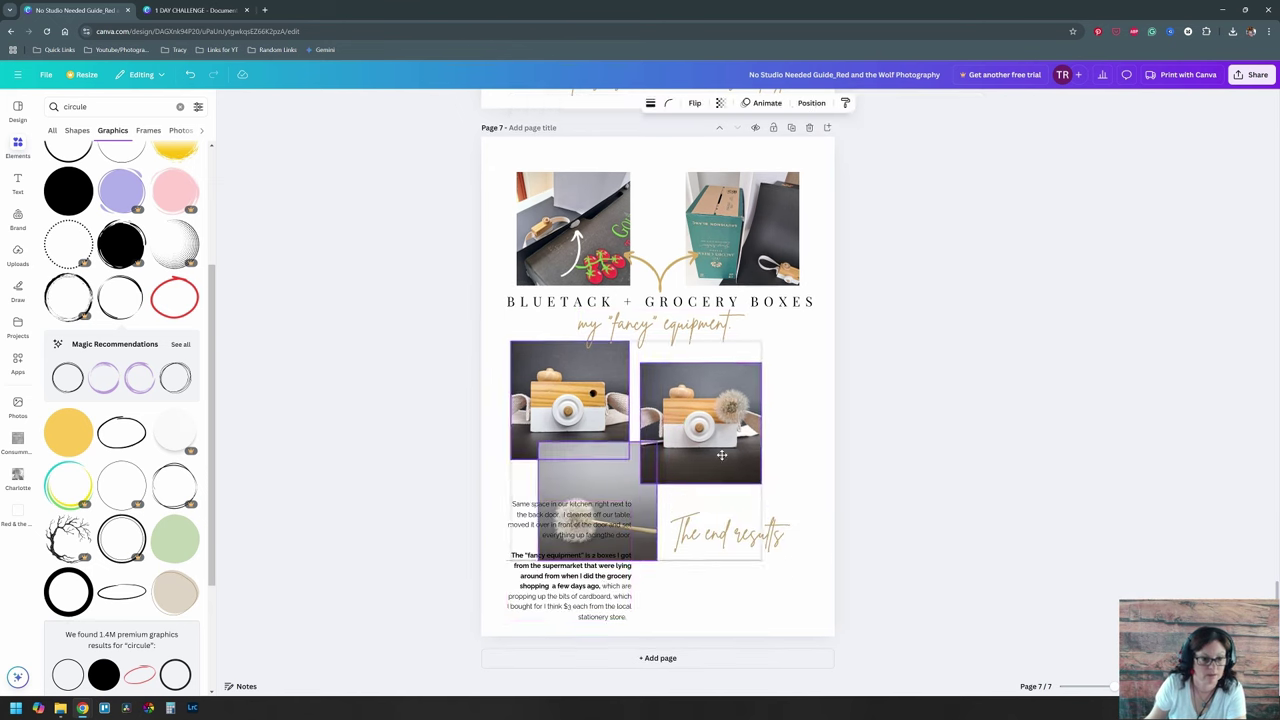
# Step: Replace the paragraph at the foot of page 7 with text saying the images were taken with a cell phone yet give clear, decent results
pyautogui.moveTo(760, 605); pyautogui.dragTo(765, 565)
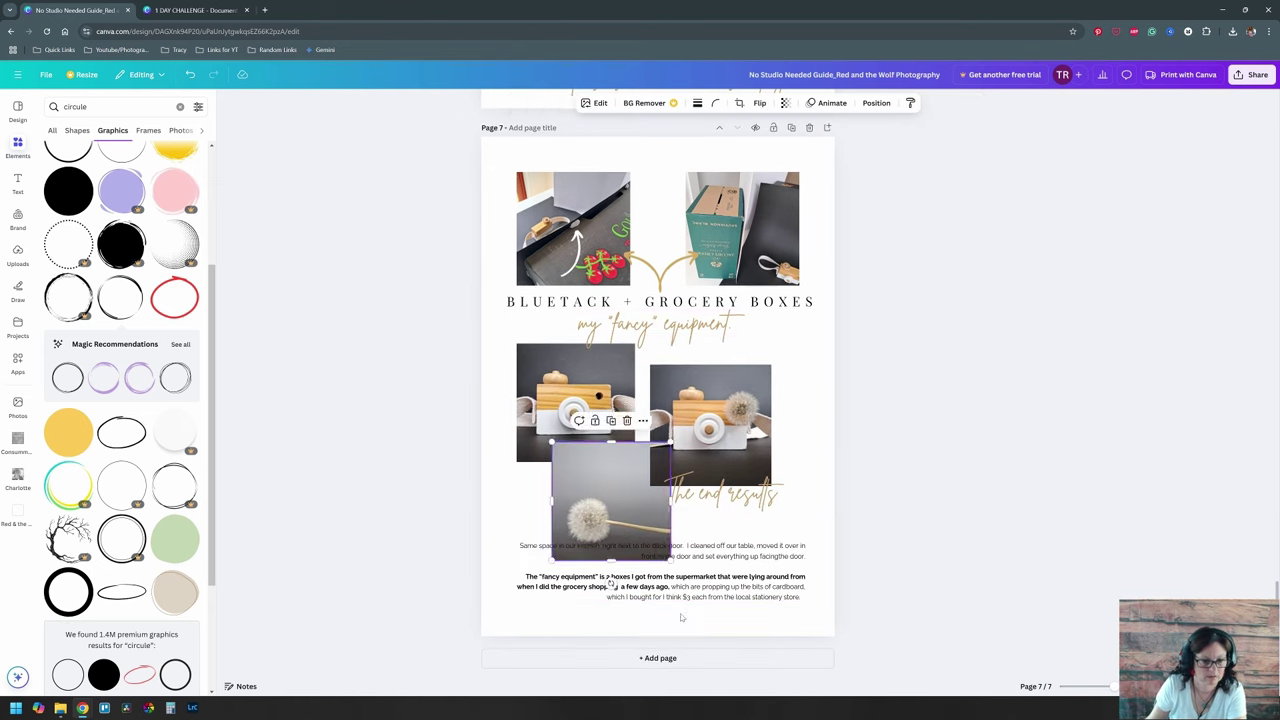
pyautogui.hotkey('ctrl', 'a')
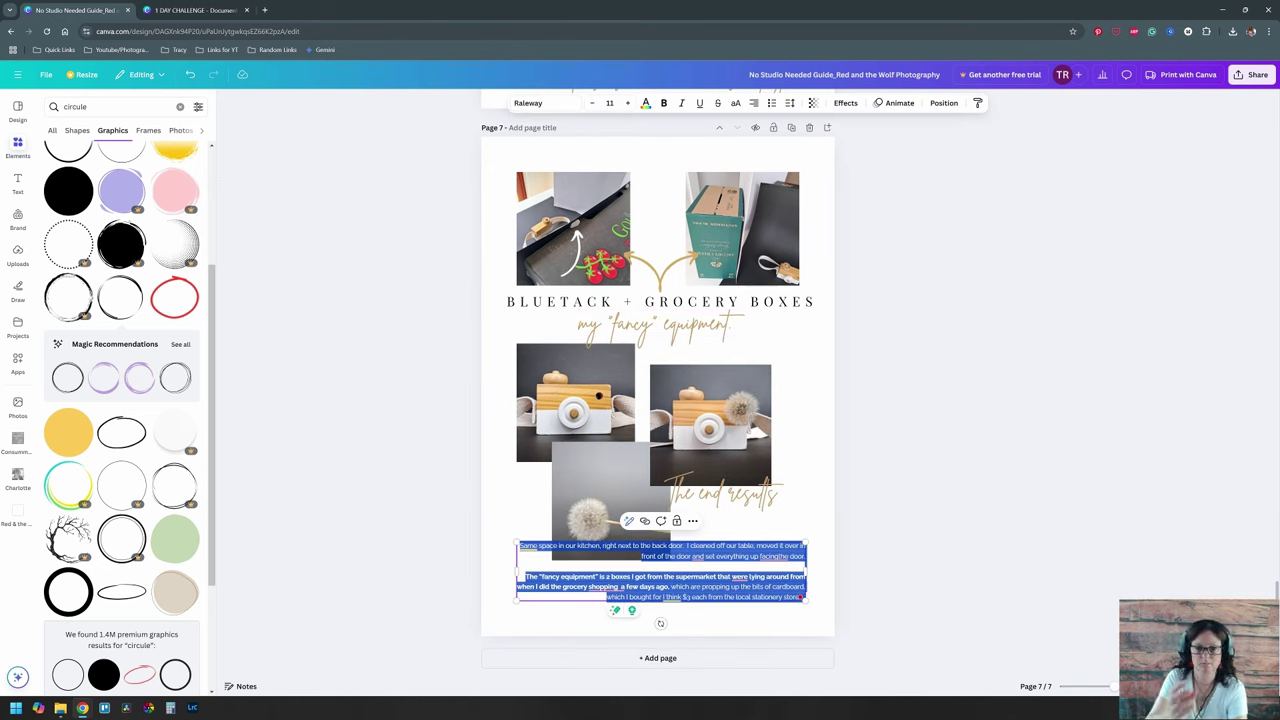
pyautogui.write('Two things about these images. 1. they were taken with my cel')
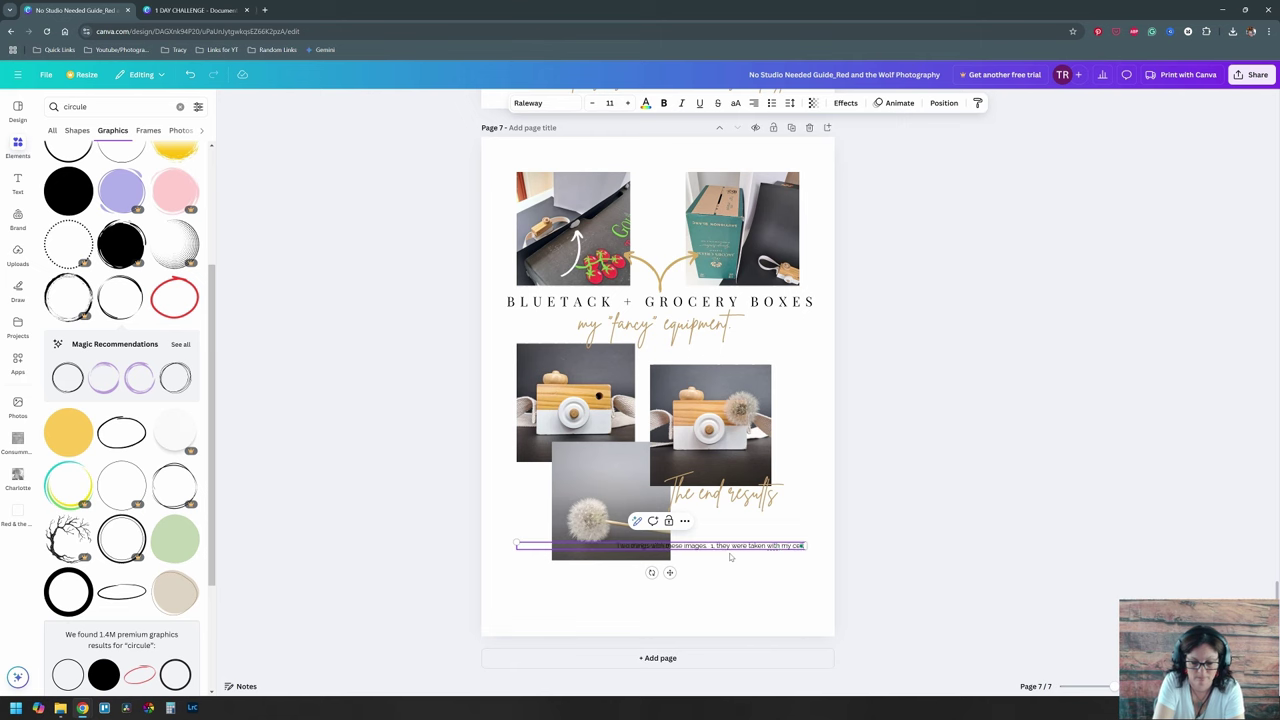
pyautogui.write(' This goes to show that you can get clear, decent results, even with')
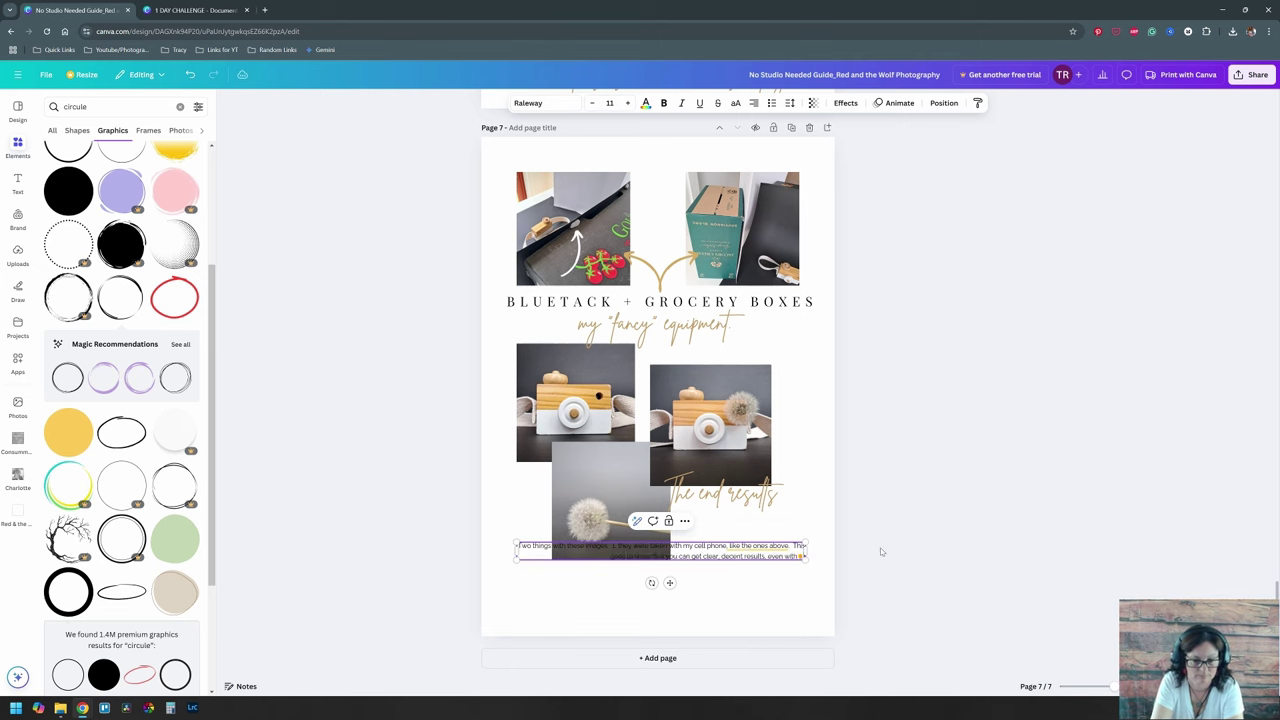
# Step: Continue the paragraph by explaining that a professional level camera shooting RAW allows more "colour correct" opportunity, citing the greyed black background in the bottom image
pyautogui.write(". Although, I think it's important to point out that when you use a professiona")
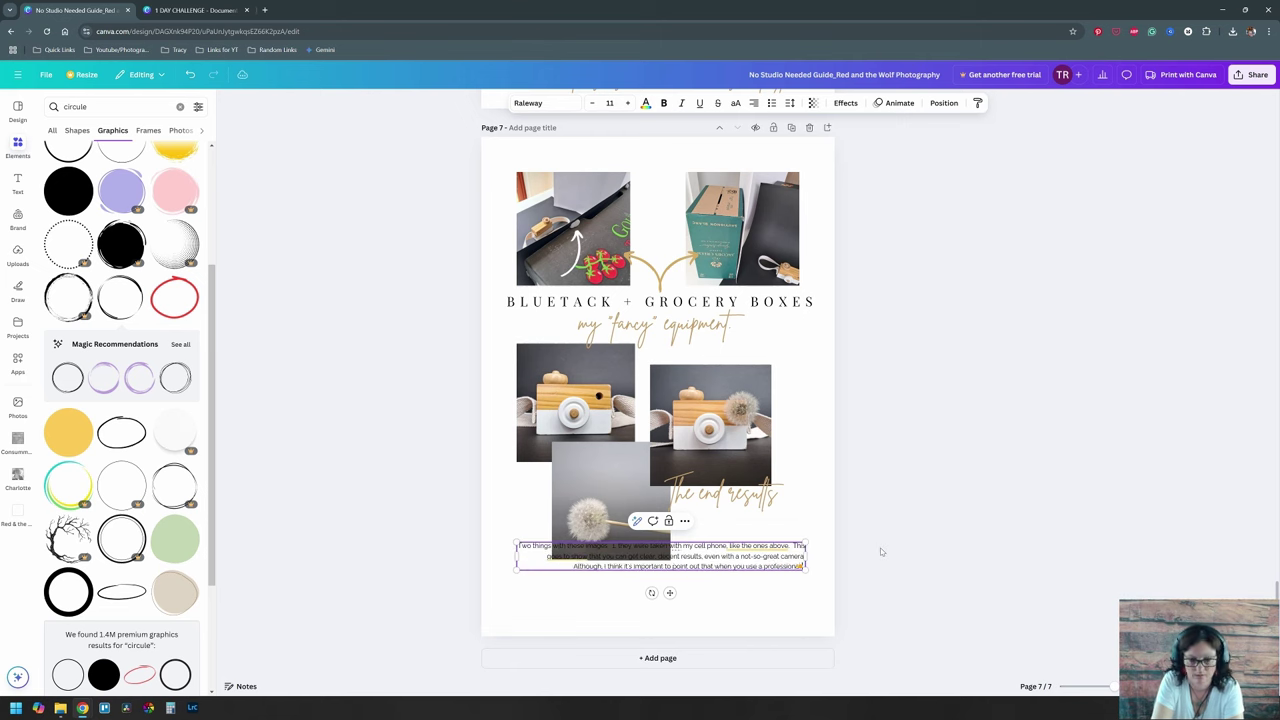
pyautogui.write(' level camera and shoot in RAW, you have more opportunity to "colour correct" - - such as in the be')
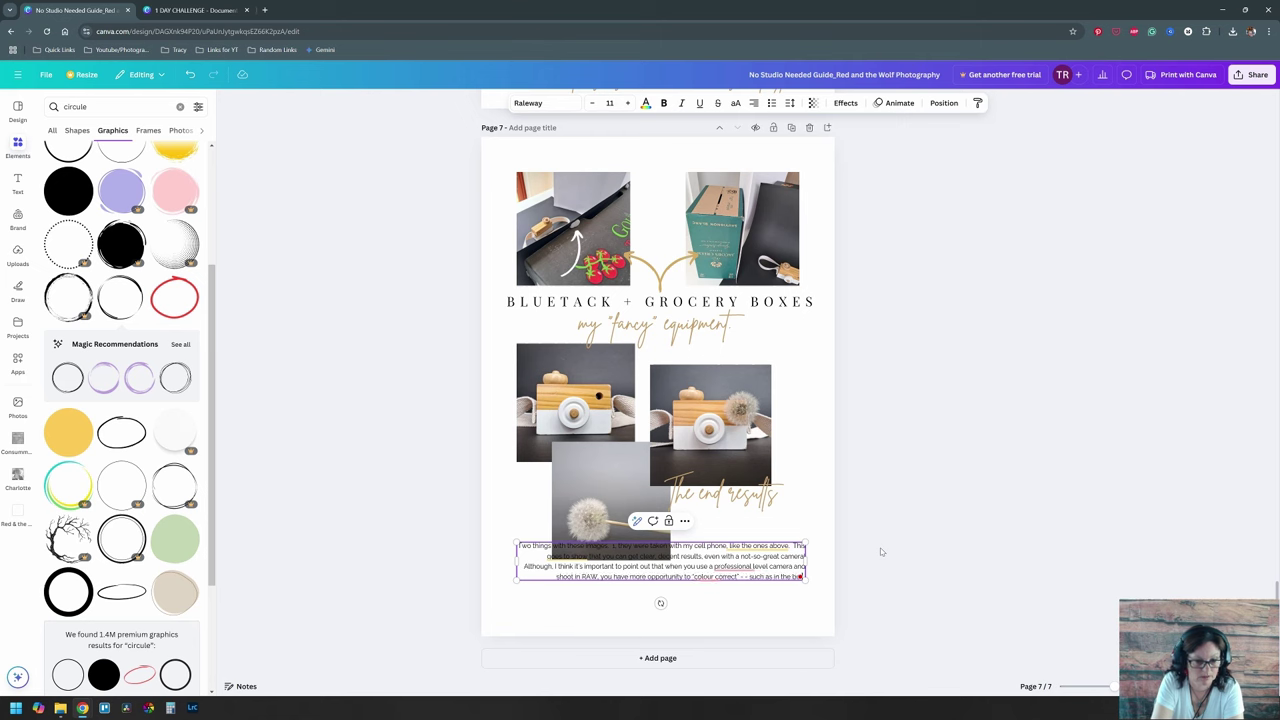
pyautogui.write('ttom image with just the')
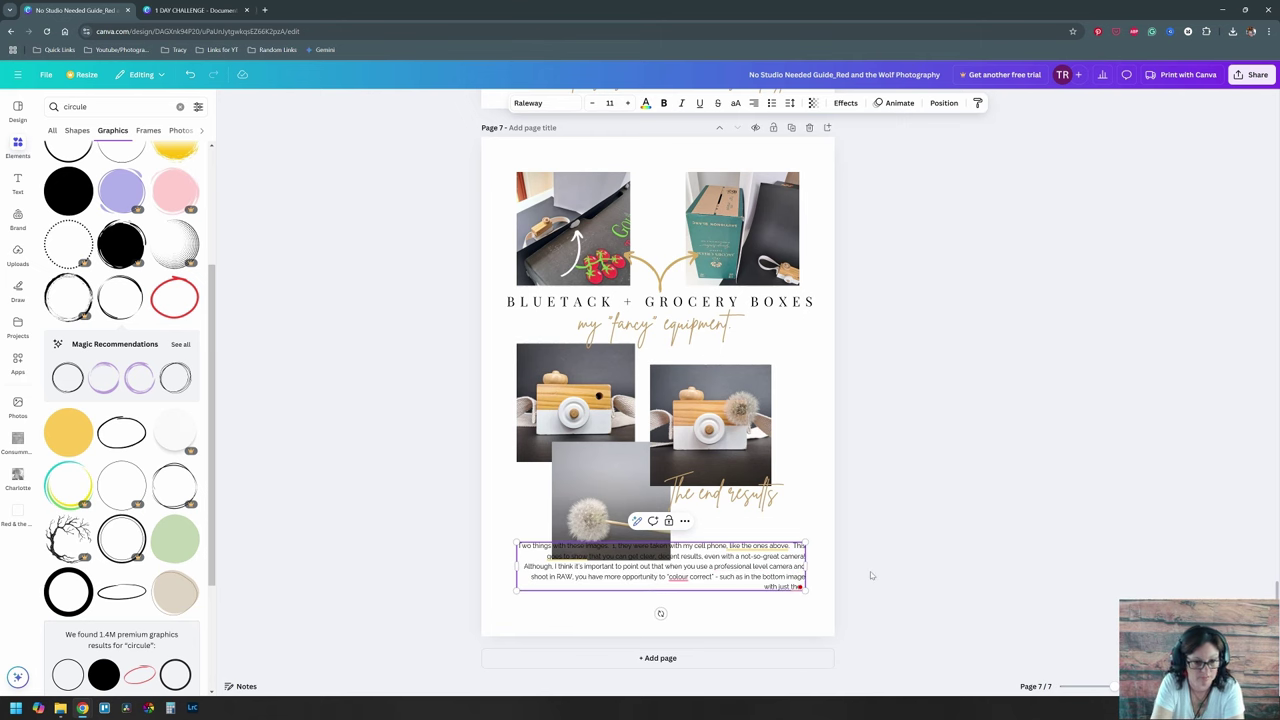
pyautogui.write(' black background going grey a')
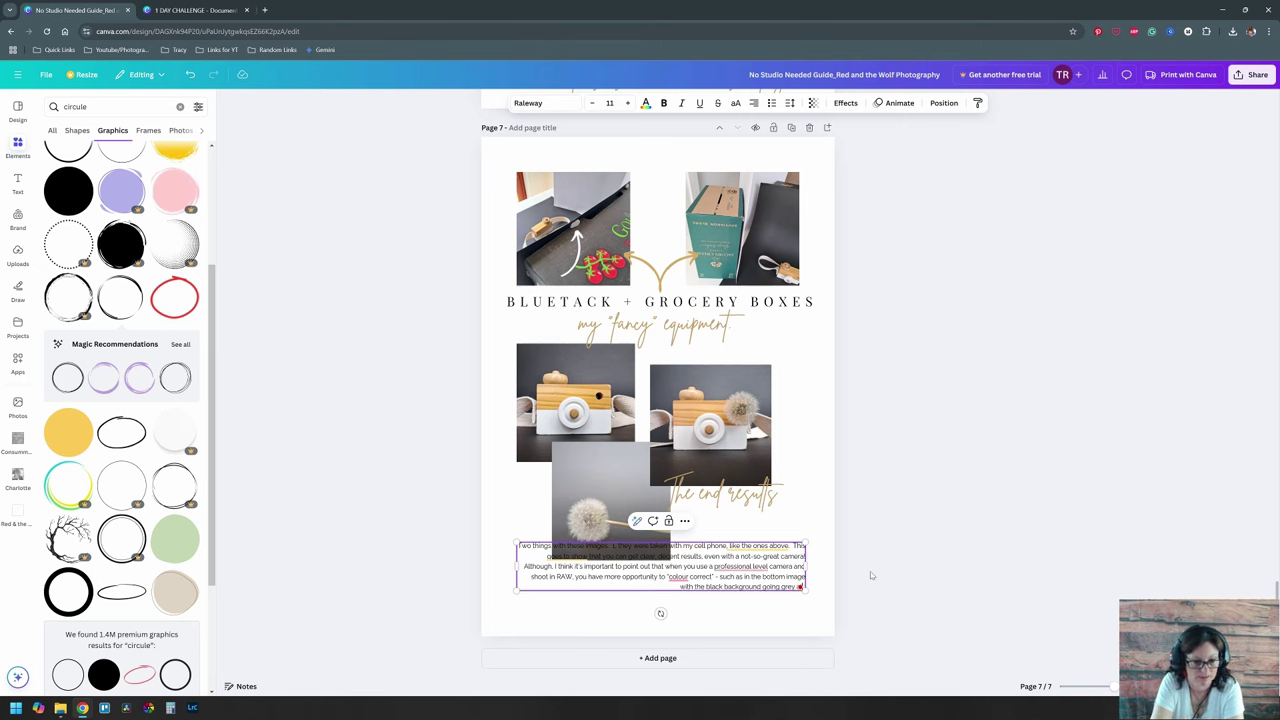
pyautogui.write('t the top. The image is good and clear, but would have been a much better shot with a')
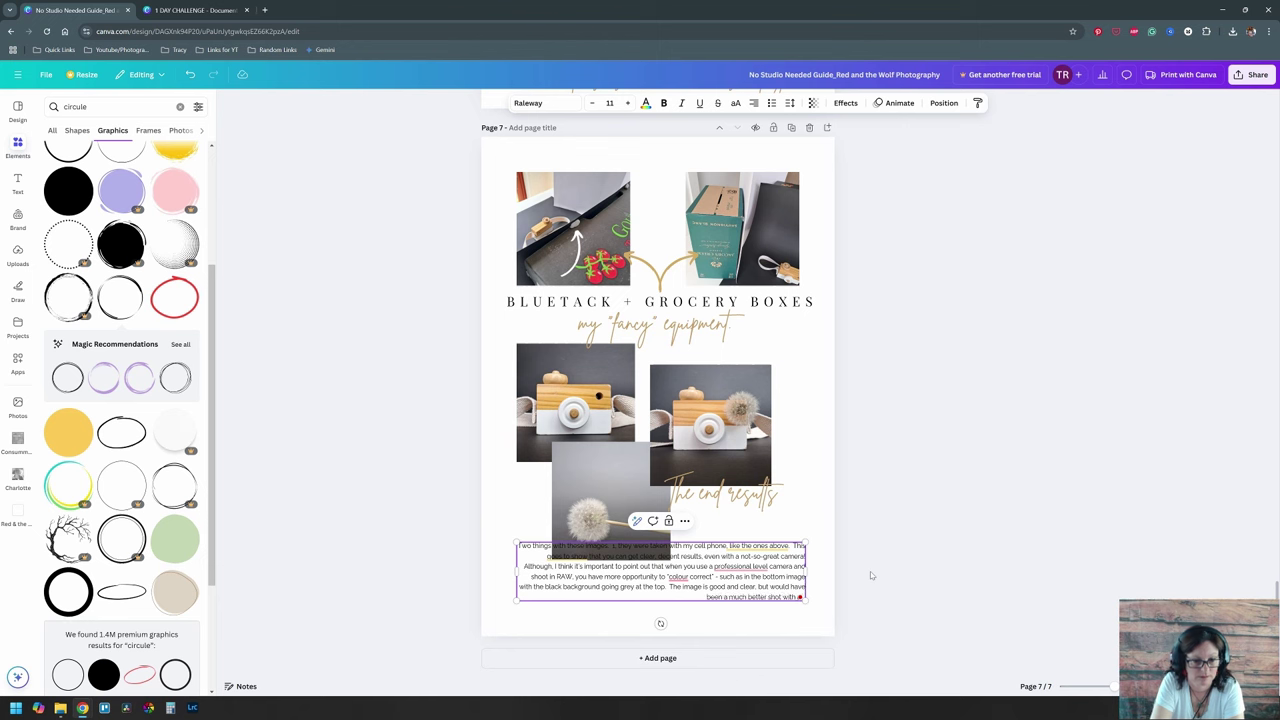
pyautogui.write(' proper camera. .')
# Step: Shrink the three result photos to equal size and line them up in an evenly spaced row, with the dandelion in the middle
pyautogui.click(575, 402)
pyautogui.moveTo(634, 462); pyautogui.dragTo(608, 435)
pyautogui.moveTo(710, 425); pyautogui.dragTo(750, 403)
pyautogui.moveTo(689, 464); pyautogui.dragTo(711, 442)
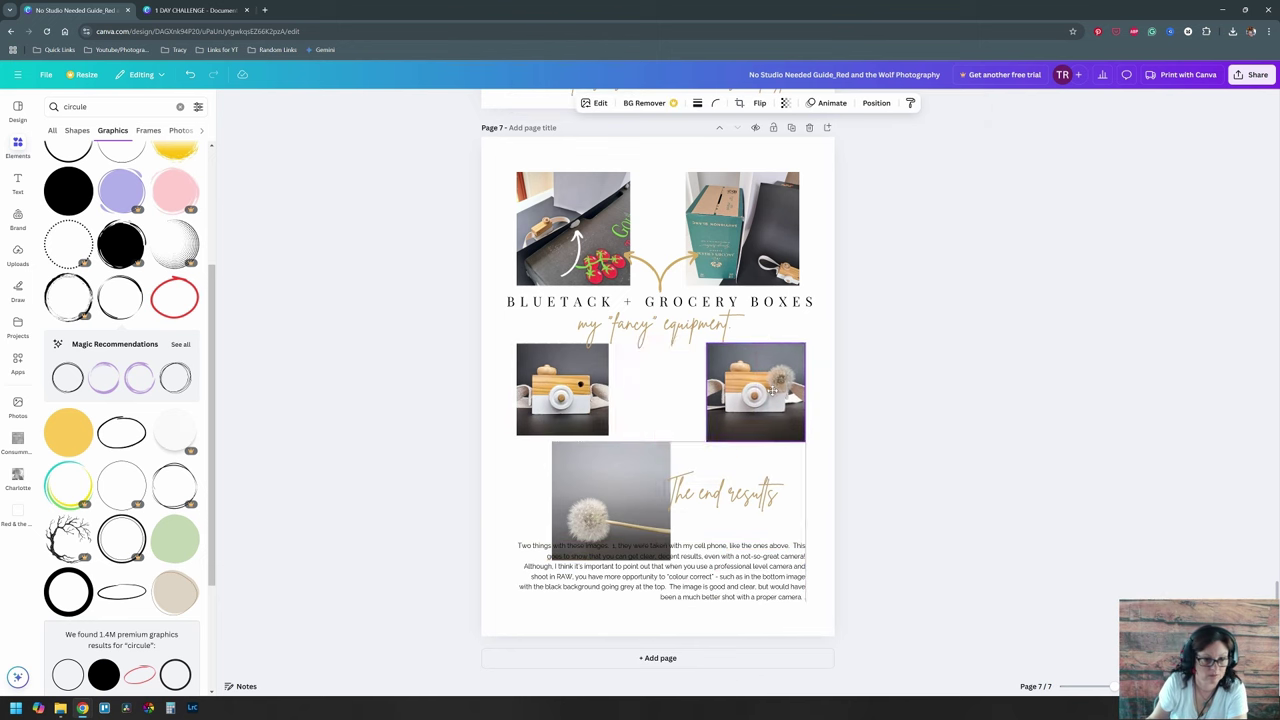
pyautogui.moveTo(611, 501); pyautogui.dragTo(675, 402)
pyautogui.moveTo(722, 461); pyautogui.dragTo(708, 435)
pyautogui.click(783, 438)
pyautogui.moveTo(821, 443); pyautogui.dragTo(814, 435)
pyautogui.moveTo(768, 396); pyautogui.dragTo(762, 396)
pyautogui.moveTo(672, 398); pyautogui.dragTo(668, 398)
pyautogui.moveTo(762, 396); pyautogui.dragTo(753, 396)
pyautogui.click(977, 436)
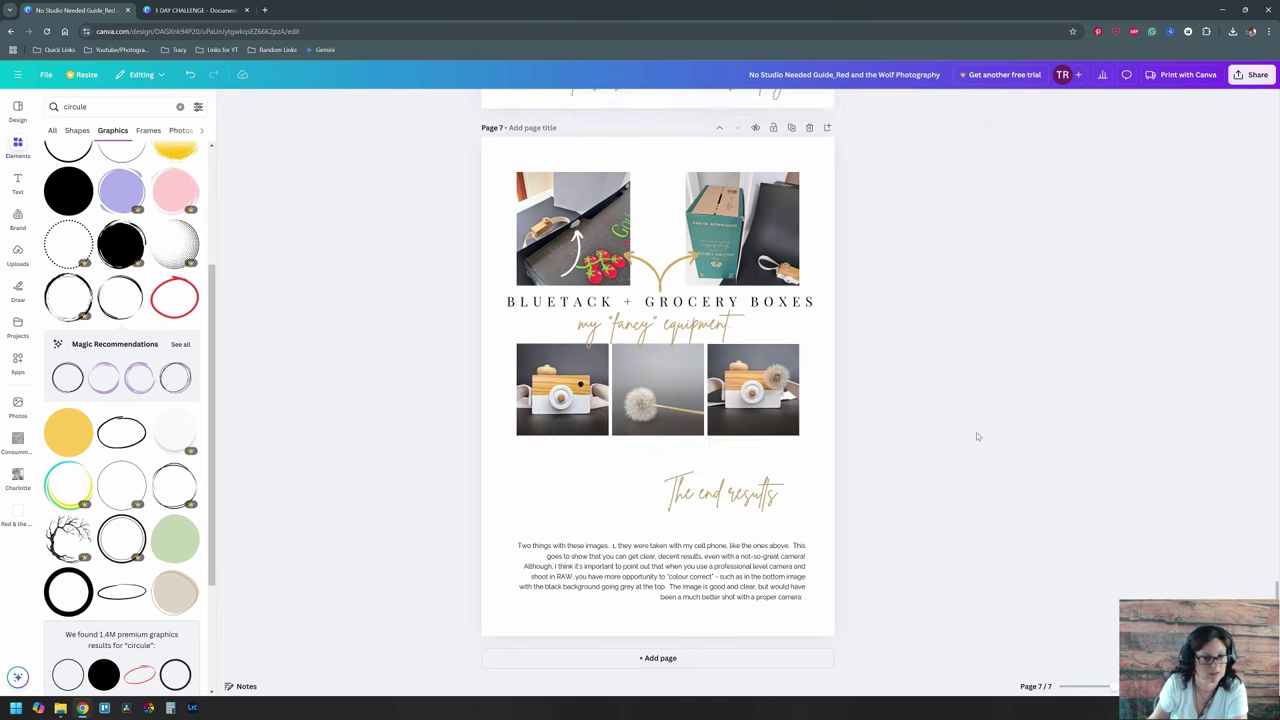
# Step: Move "The end results" and the paragraph up beneath the photo row, and reword the text to "middle image" and "technically good and clear"
pyautogui.moveTo(723, 493); pyautogui.dragTo(650, 452)
pyautogui.moveTo(709, 566); pyautogui.dragTo(705, 503)
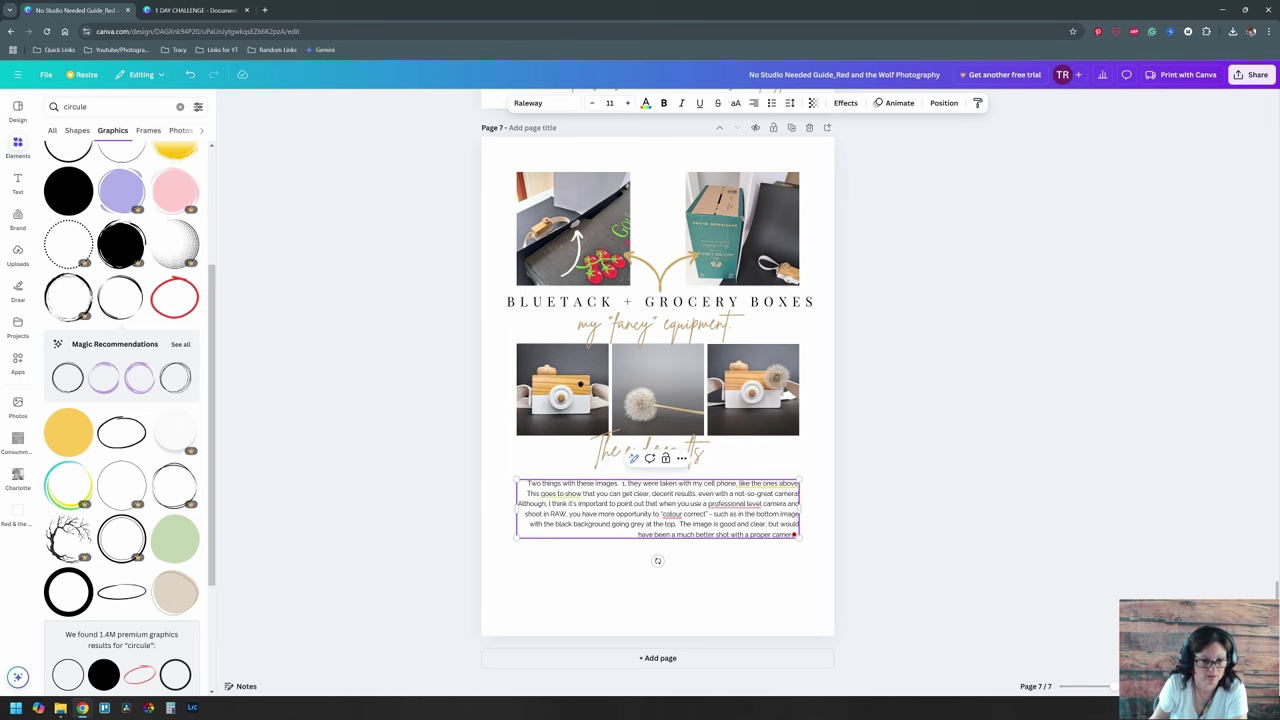
pyautogui.write('middle')
pyautogui.click(722, 523)
pyautogui.write('technically')
pyautogui.click(797, 534)
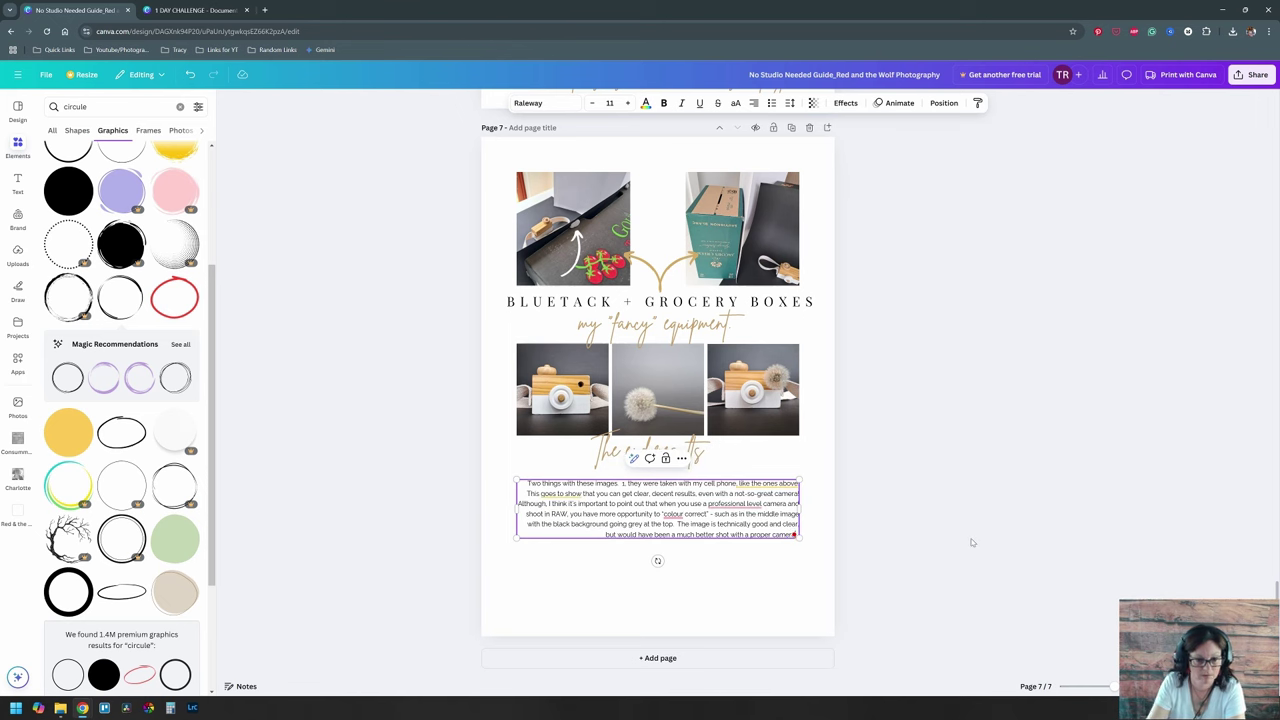
# Step: Add a second paragraph starting "And number 2:" about turning the cell phone upside down and balancing it on the table edge for stability
pyautogui.press('Return')
pyautogui.press('Return')
pyautogui.write('And m')
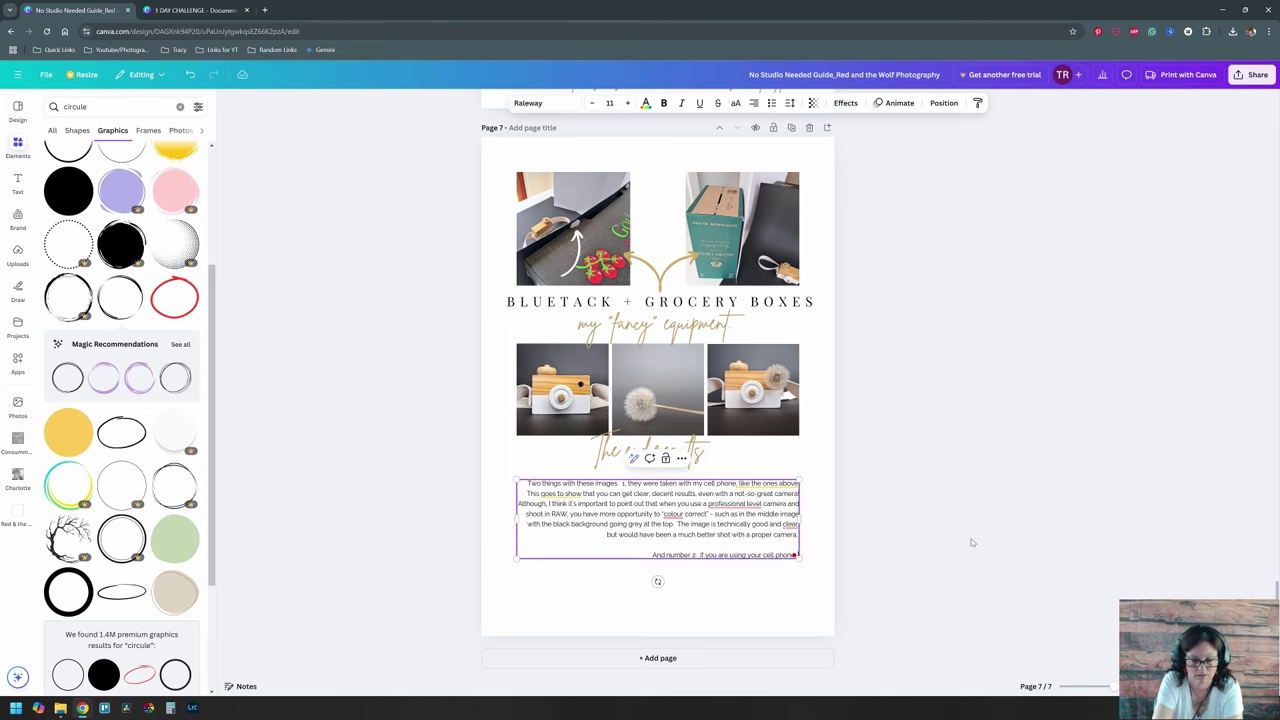
pyautogui.write('ake photos like thi')
pyautogui.write(' this.  You can balance it easily on the edge of the table which helps with sta')
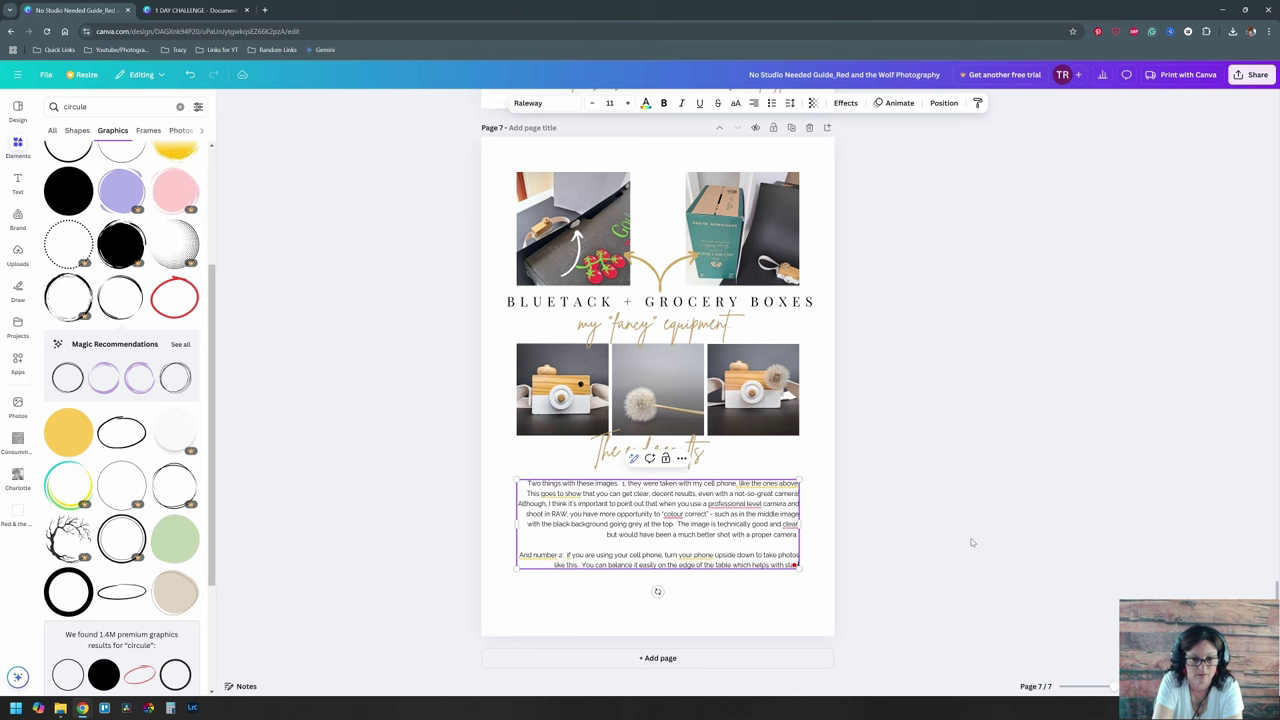
pyautogui.write('bility, and because the lens is in like with the subject, it comes out a looking bett')
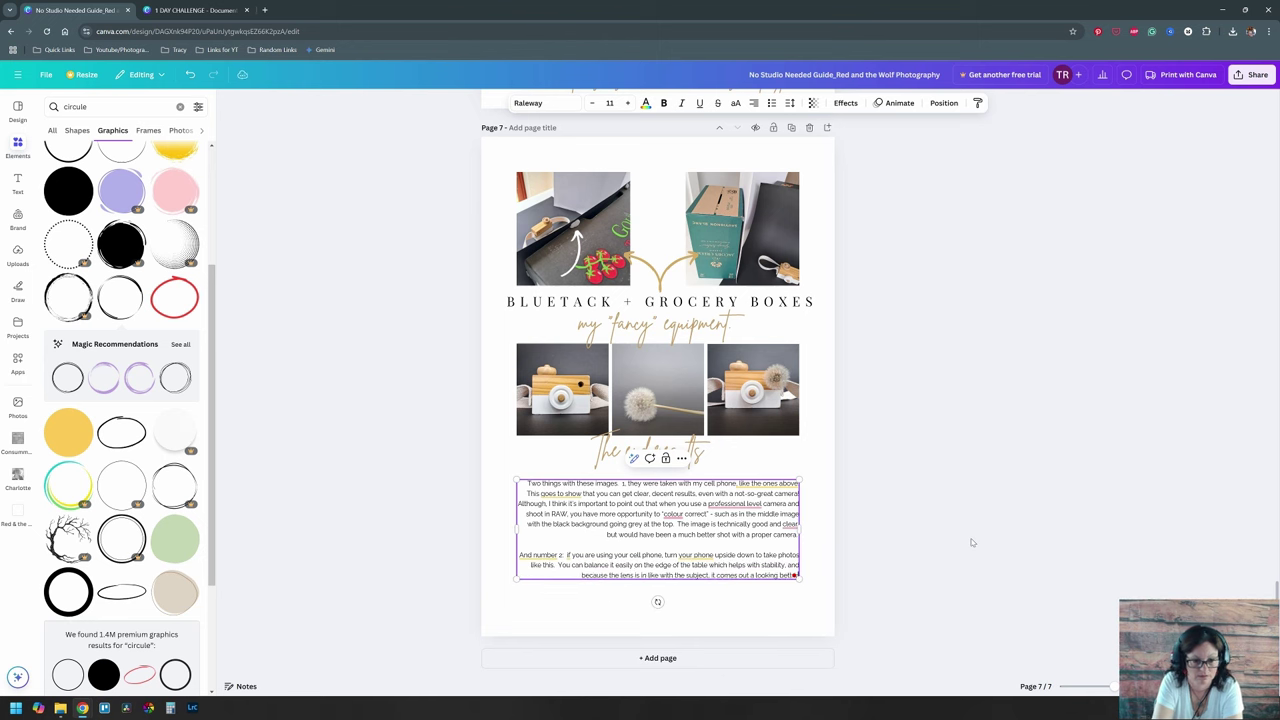
pyautogui.write('.')
# Step: Bold "Two things with these images." and change the wording to "like the ones in the previous example"
pyautogui.moveTo(527, 483); pyautogui.dragTo(620, 483)
pyautogui.hotkey('ctrl', 'b')
pyautogui.click(876, 612)
pyautogui.doubleClick(780, 484)
pyautogui.write('in the pr')
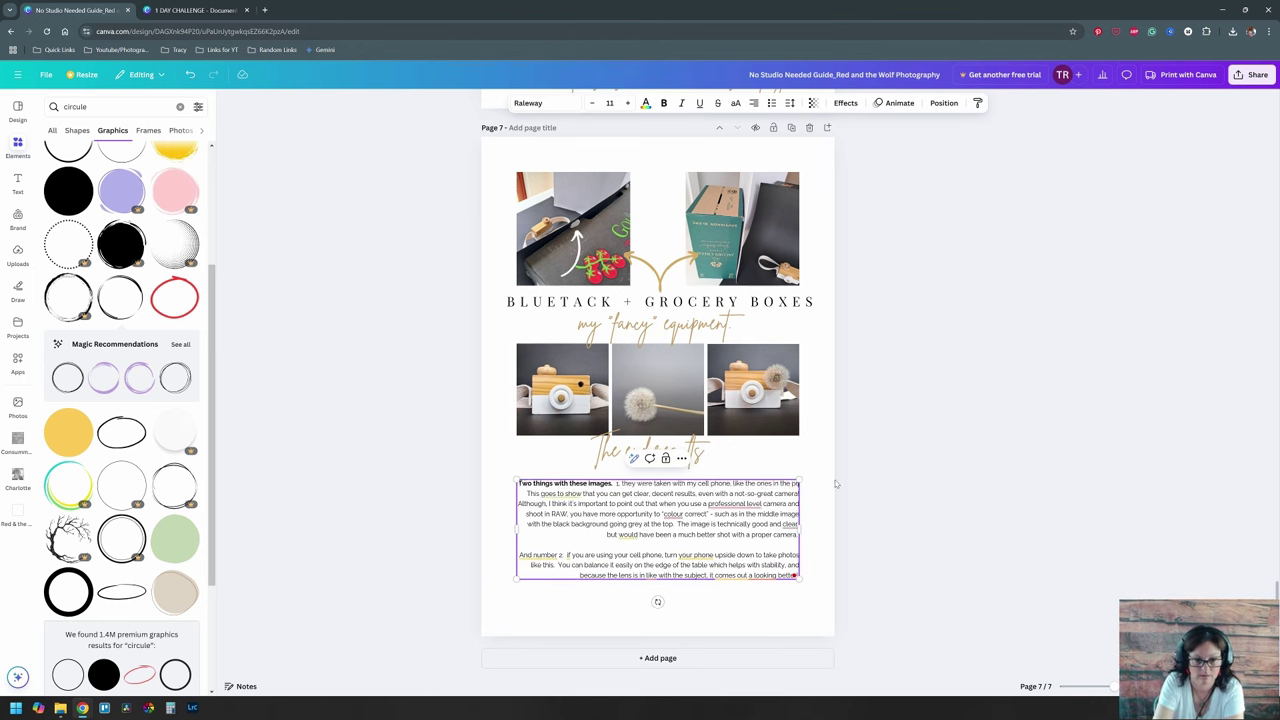
pyautogui.write('evious example')
# Step: Lower the paragraph text, the photo row and "The end results" label slightly to open up the spacing on page 7
pyautogui.moveTo(657, 530); pyautogui.dragTo(657, 547)
pyautogui.moveTo(850, 455); pyautogui.dragTo(560, 385)
pyautogui.moveTo(657, 400); pyautogui.dragTo(657, 413)
pyautogui.click(910, 393)
# Step: Correct the end of the first example paragraph on page 6 to "everything up facing the door/light."
pyautogui.scroll(3, 878, 448)
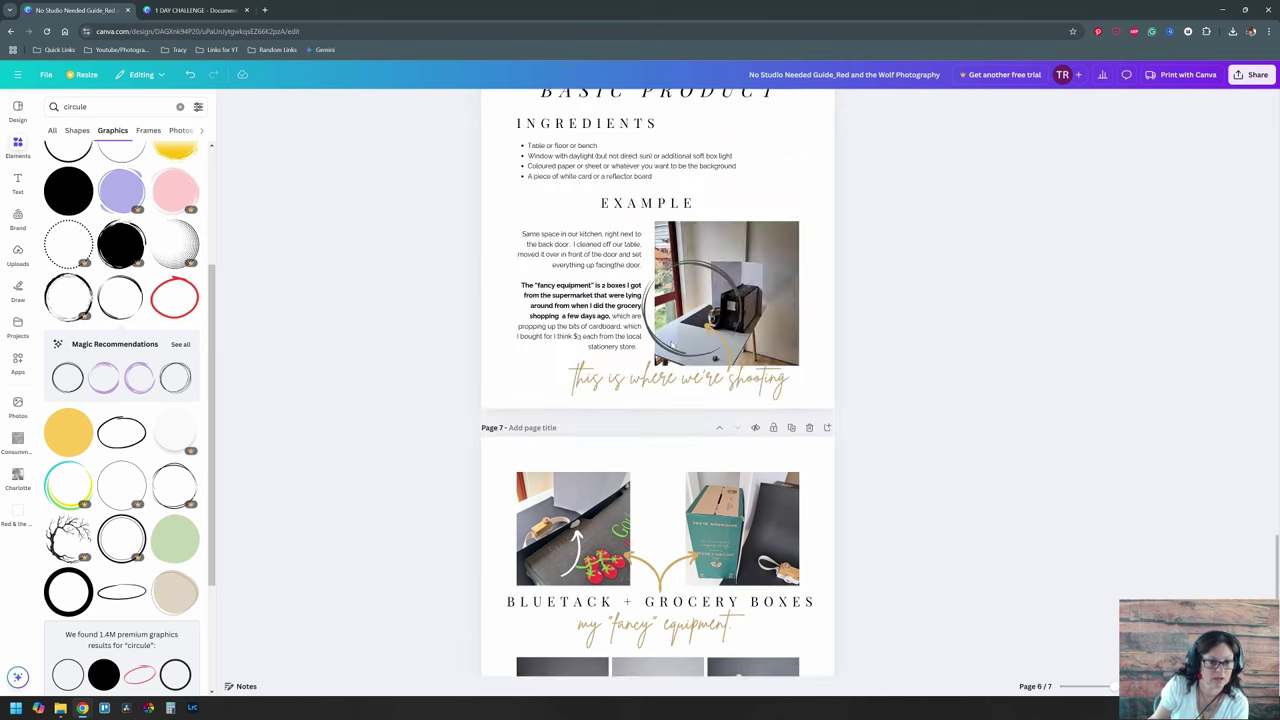
pyautogui.click(592, 340)
pyautogui.click(1005, 248)
pyautogui.scroll(-3, 908, 532)
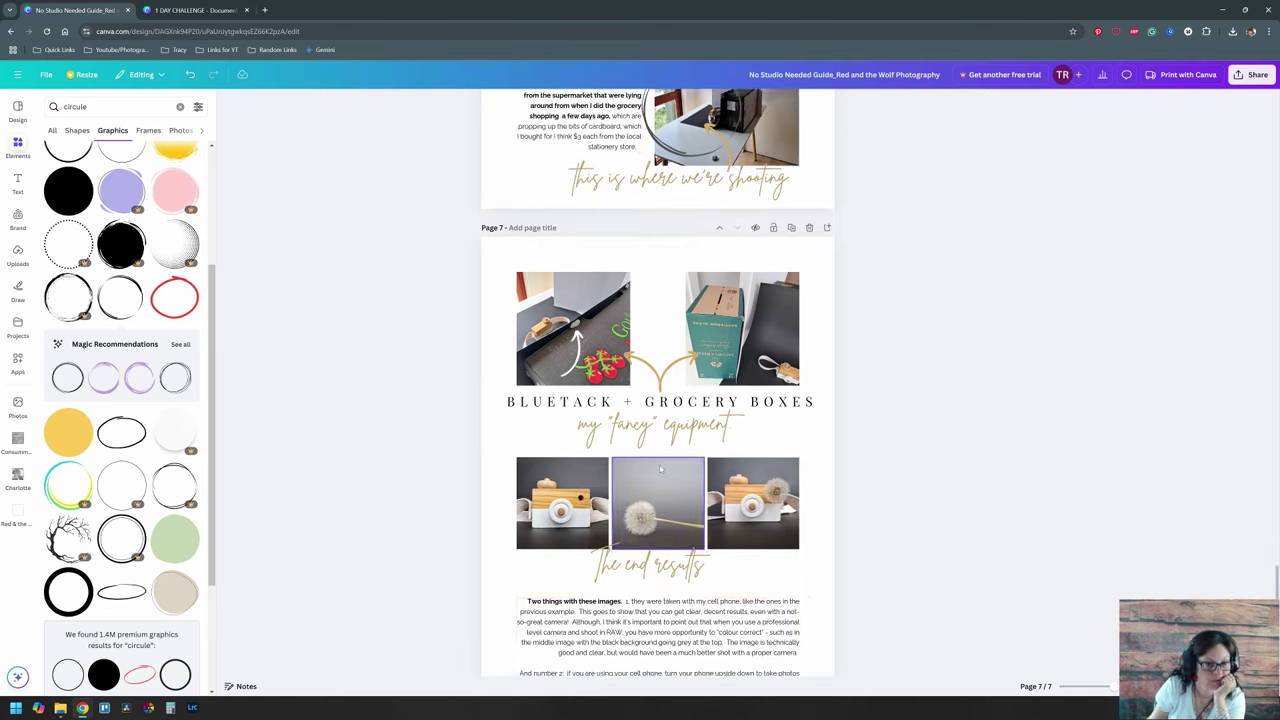
pyautogui.scroll(3, 762, 530)
pyautogui.scroll(-3, 762, 530)
# Step: Add page 8 and place the photo of the grocery box and curved black paper, resized, against its upper right margin
pyautogui.click(657, 657)
pyautogui.scroll(4, 657, 500)
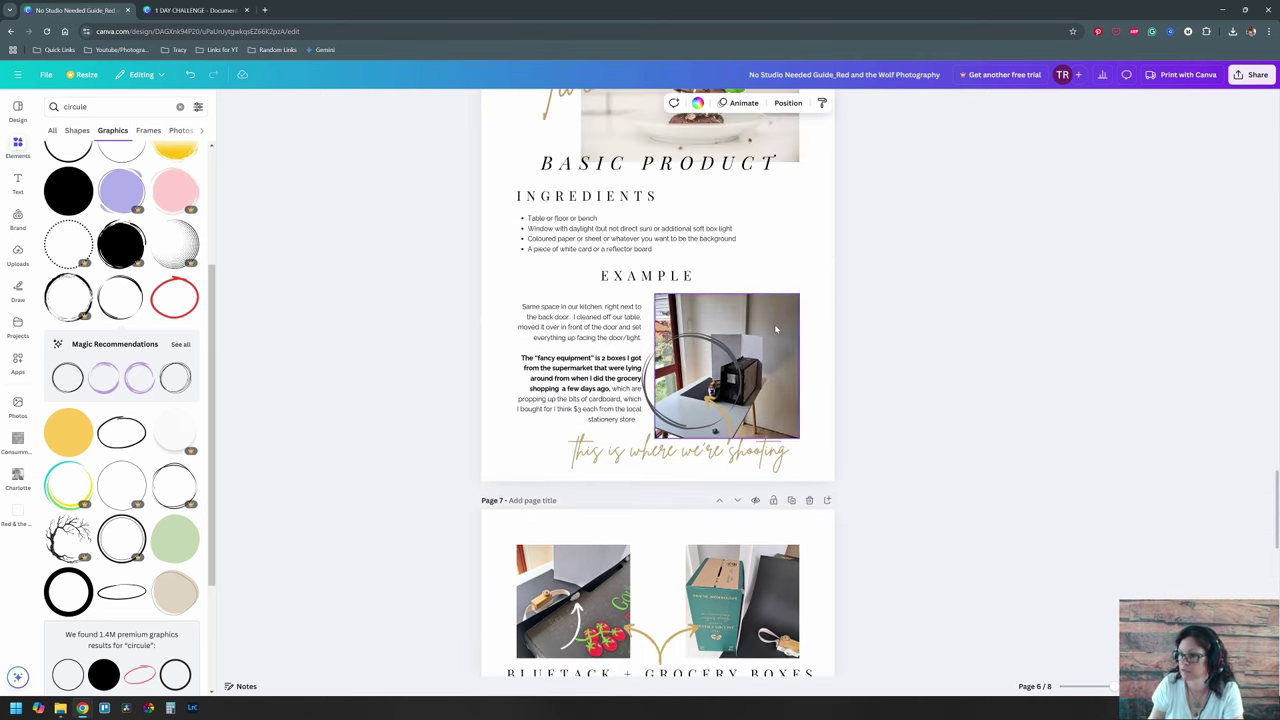
pyautogui.scroll(-8, 620, 440)
pyautogui.hotkey('ctrl', 'v')
pyautogui.moveTo(578, 434); pyautogui.dragTo(641, 382)
pyautogui.moveTo(716, 295); pyautogui.dragTo(716, 305)
pyautogui.click(663, 630)
# Step: Copy "The end results" label onto page 8 beside the photo and change it to "Setup Tips"
pyautogui.scroll(6, 663, 630)
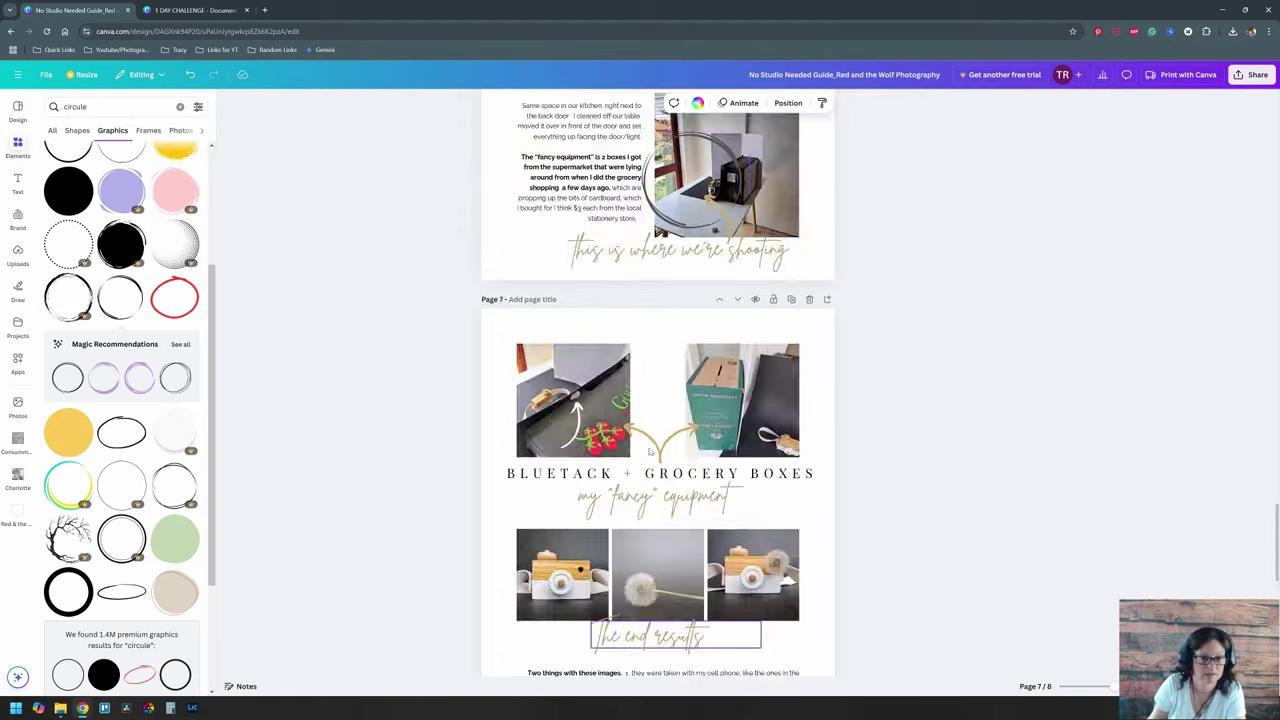
pyautogui.scroll(-5, 662, 450)
pyautogui.keyDown('alt'); pyautogui.moveTo(671, 137); pyautogui.dragTo(586, 403); pyautogui.keyUp('alt')
pyautogui.tripleClick(586, 400)
pyautogui.write('Setup Tips')
pyautogui.click(669, 599)
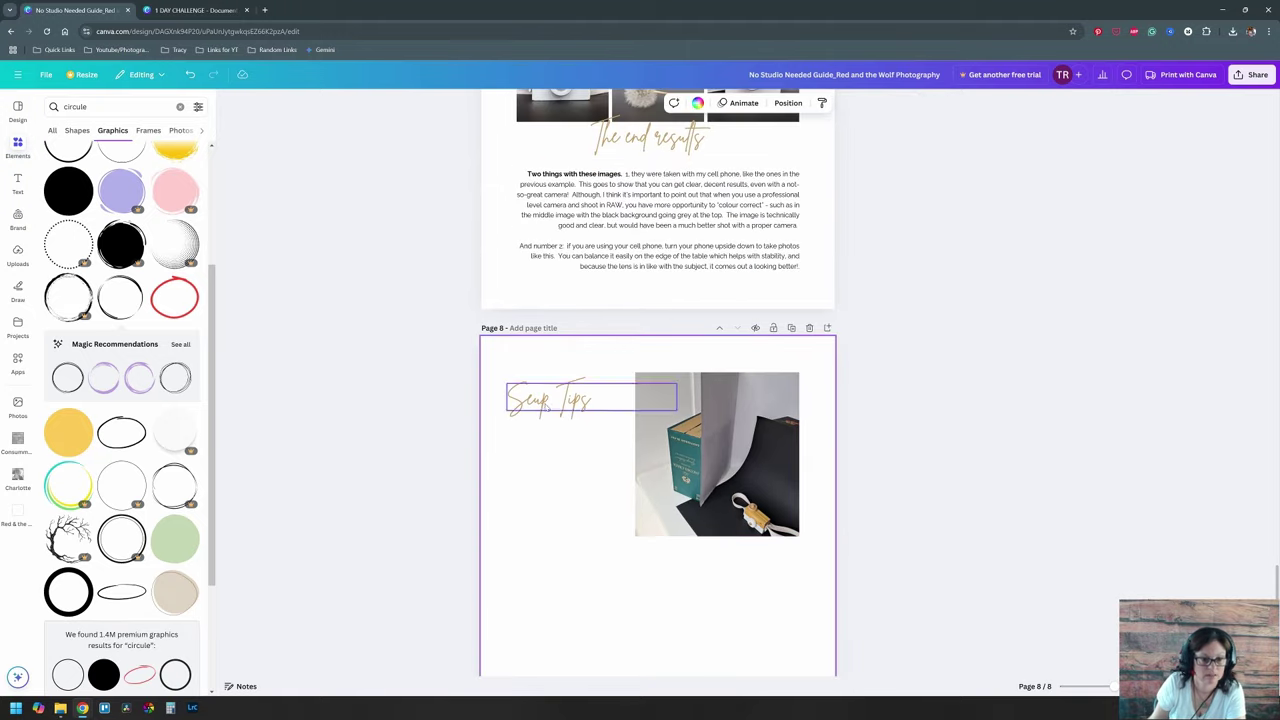
pyautogui.click(532, 398)
pyautogui.write('t')
# Step: Copy the page 7 text block to page 8, narrow it beside the photo, and begin it with "This image clearly shows that I'm using one background piece of paper"
pyautogui.keyDown('alt'); pyautogui.moveTo(657, 220); pyautogui.dragTo(657, 486); pyautogui.keyUp('alt')
pyautogui.moveTo(800, 488); pyautogui.dragTo(628, 494)
pyautogui.hotkey('ctrl', 'a')
pyautogui.write('This ima')
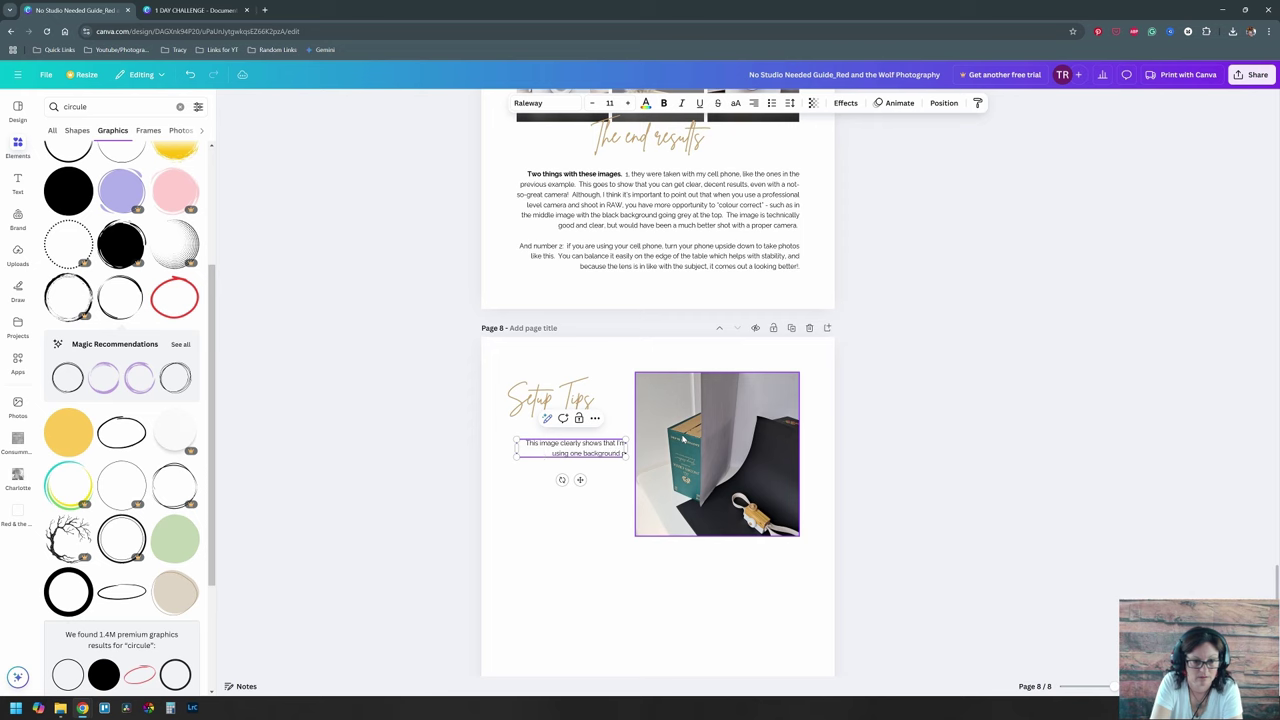
pyautogui.write('iece of paper')
# Step: Copy a large handwritten heading from an earlier page to page 8 and change it to "Setup Tips" in place of the small label
pyautogui.scroll(15, 640, 400)
pyautogui.click(574, 334)
pyautogui.hotkey('ctrl', 'c')
pyautogui.scroll(-15, 640, 400)
pyautogui.hotkey('ctrl', 'v')
pyautogui.tripleClick(574, 388)
pyautogui.write('Setup Tips')
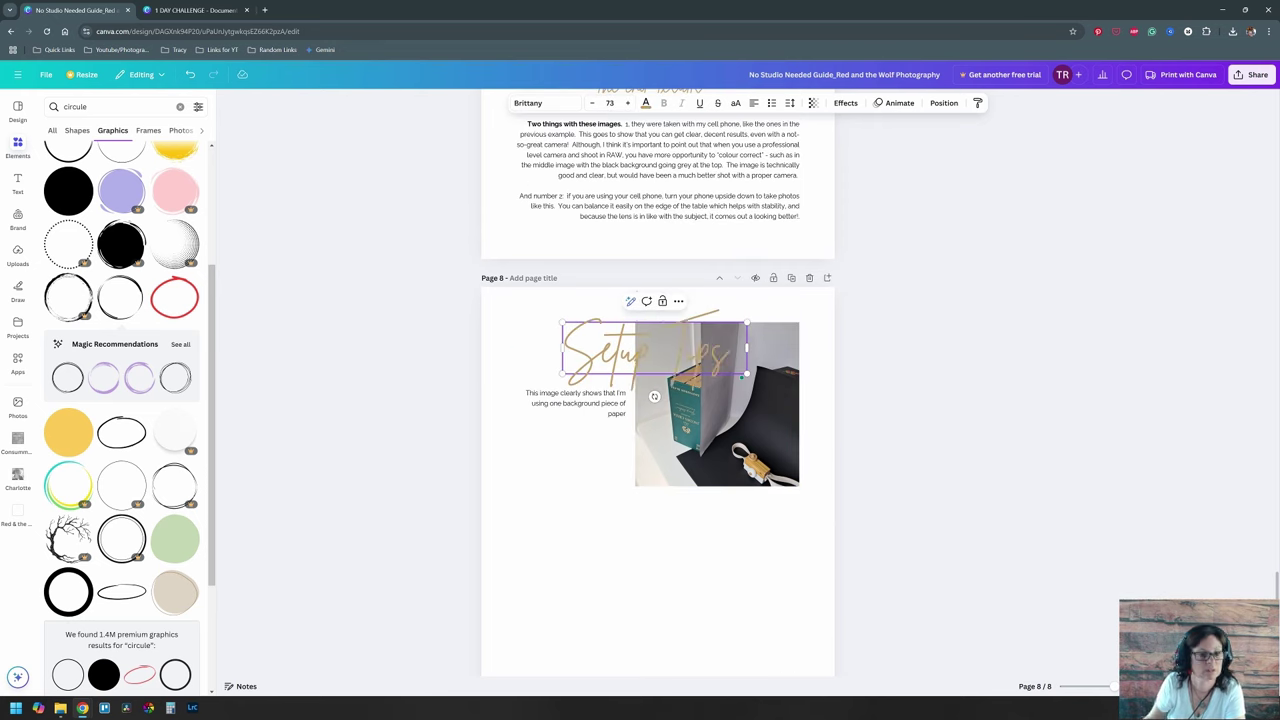
pyautogui.hotkey('ctrl', 'z')
pyautogui.hotkey('ctrl', 'z')
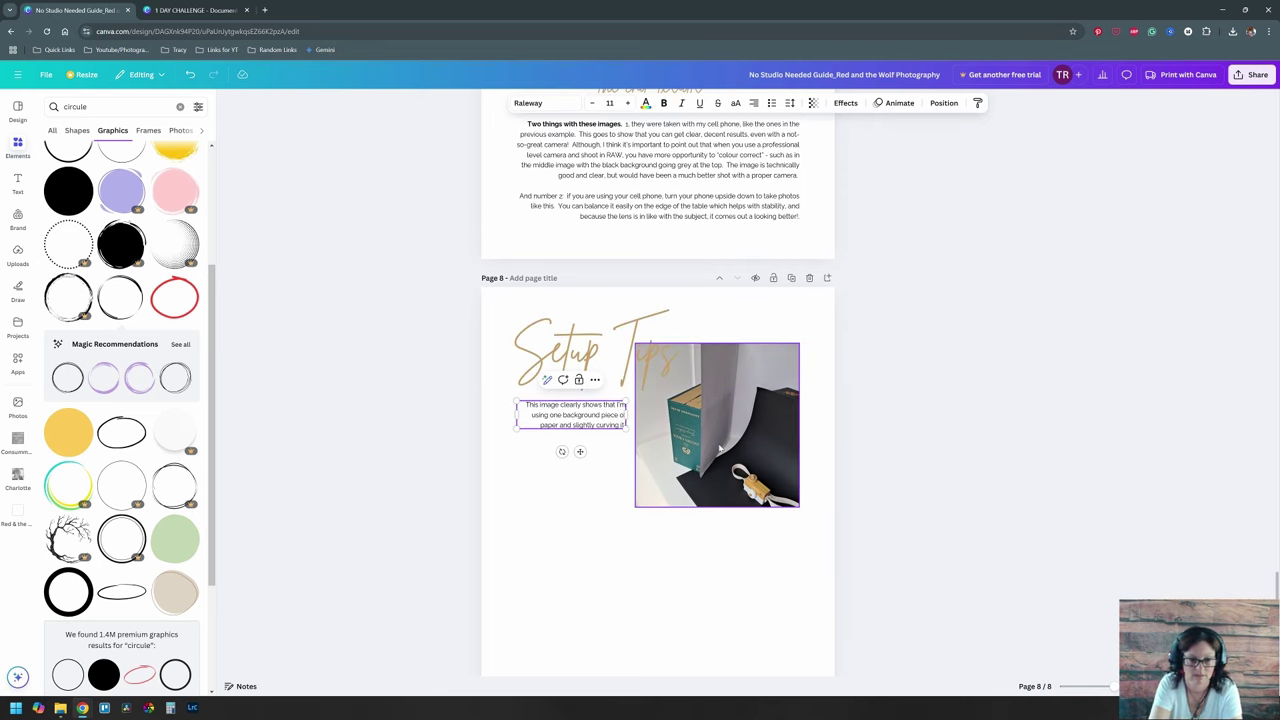
# Step: Finish the sentence on curving the paper as base and background, and add a paragraph on using 2 properly set up pieces instead
pyautogui.write('up to be both the base and the background')
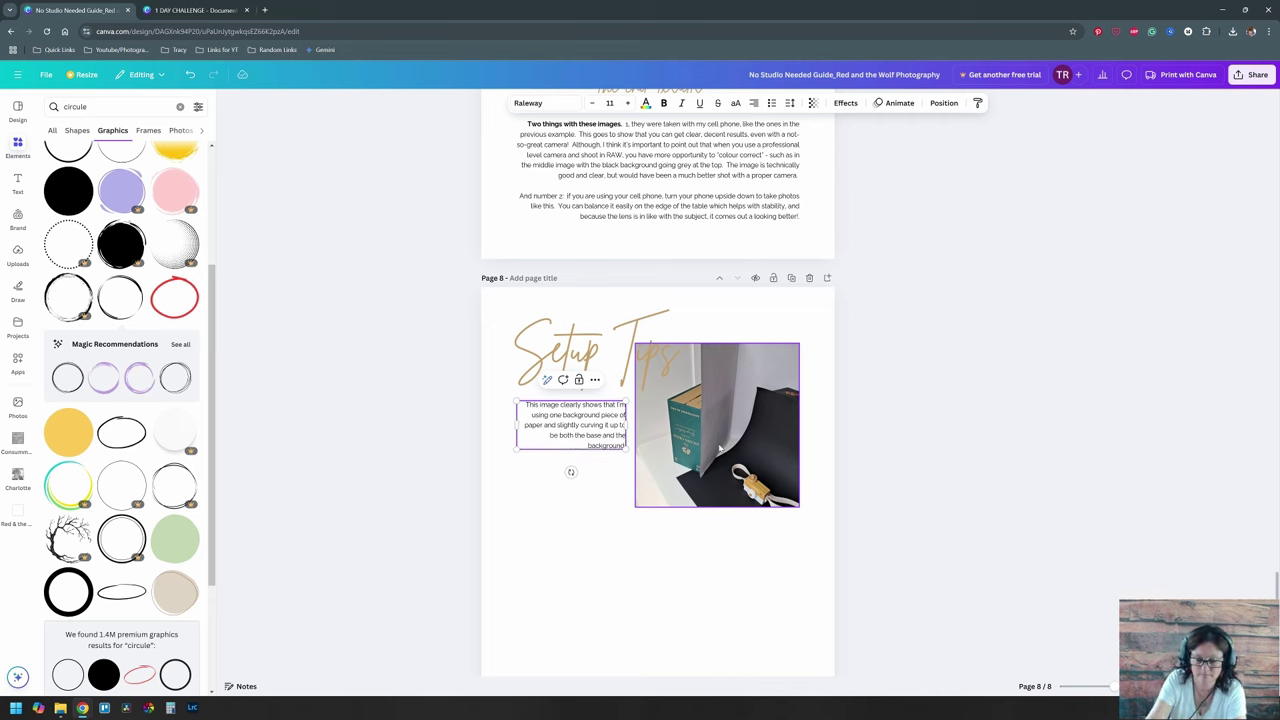
pyautogui.press('Return')
pyautogui.press('Return')
pyautogui.write('But you could replace this with 2 pieces.  Just be sure that they')
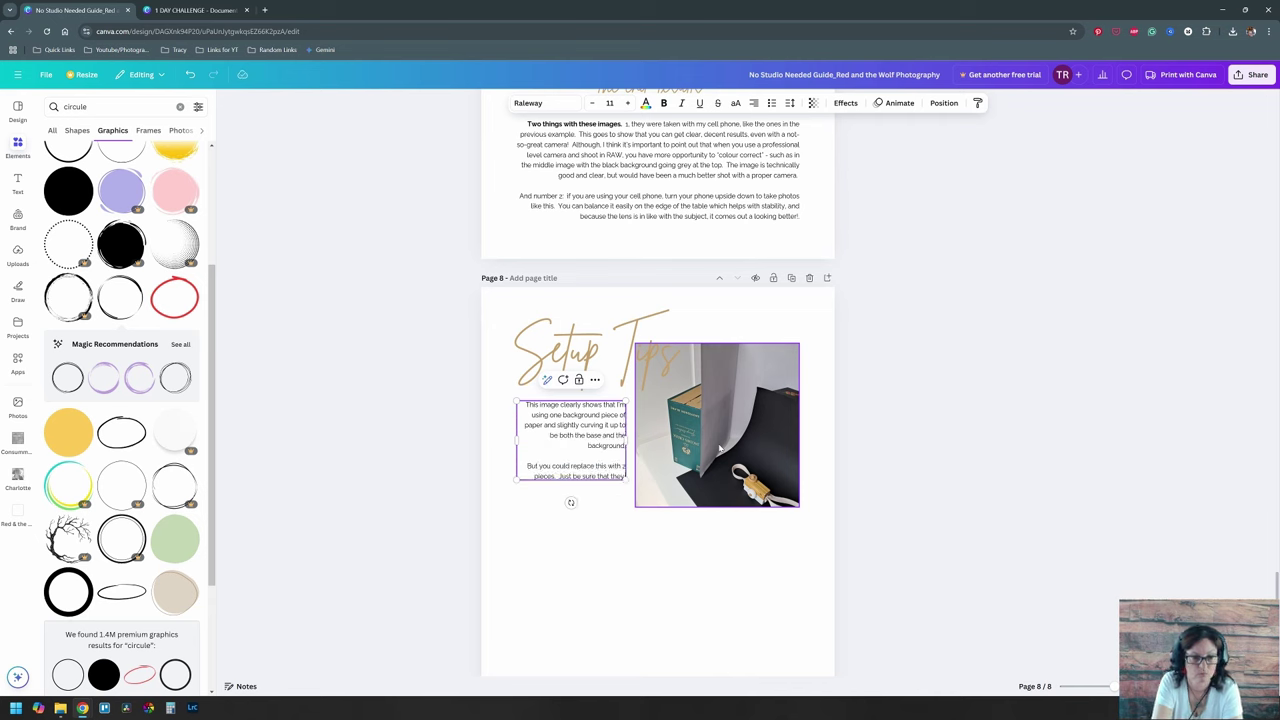
pyautogui.write("s. Just be sure that they are properly set up - if you're using something heavier for the background (such as a giant k")
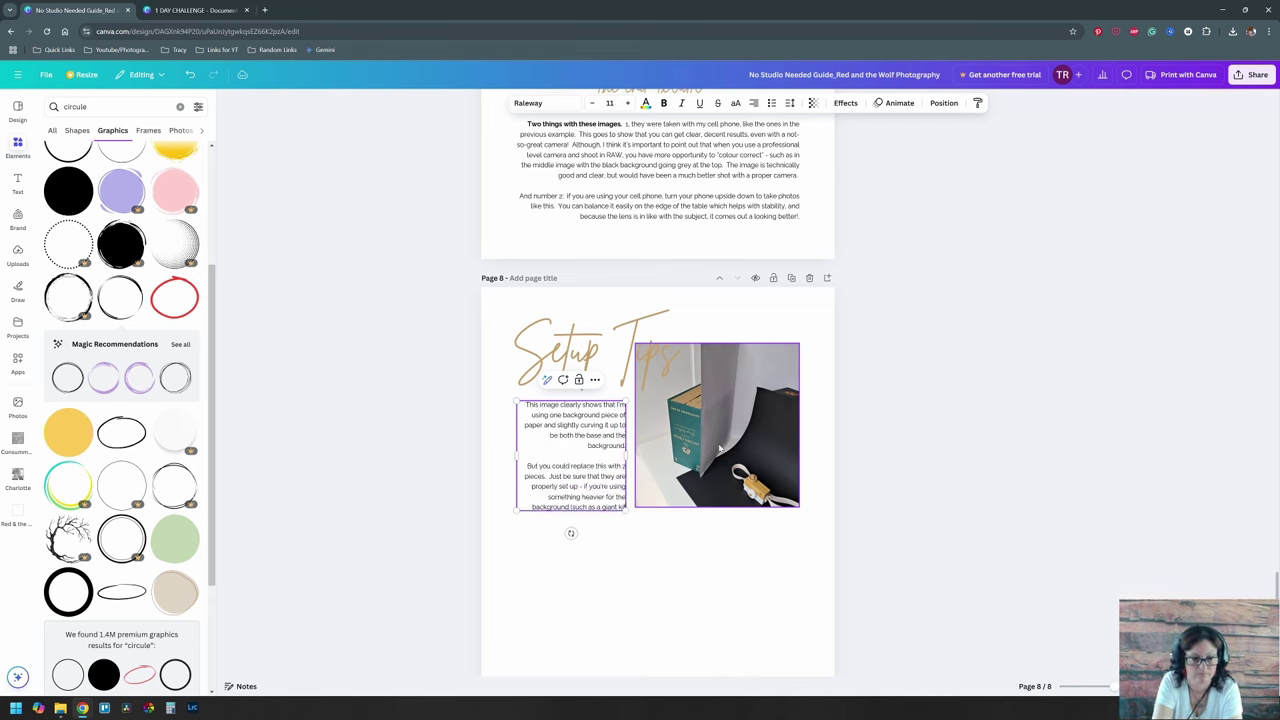
# Step: Set the page 8 text left-aligned across the full width below the "Setup Tips" heading and bold its first paragraph
pyautogui.scroll(-2, 719, 449)
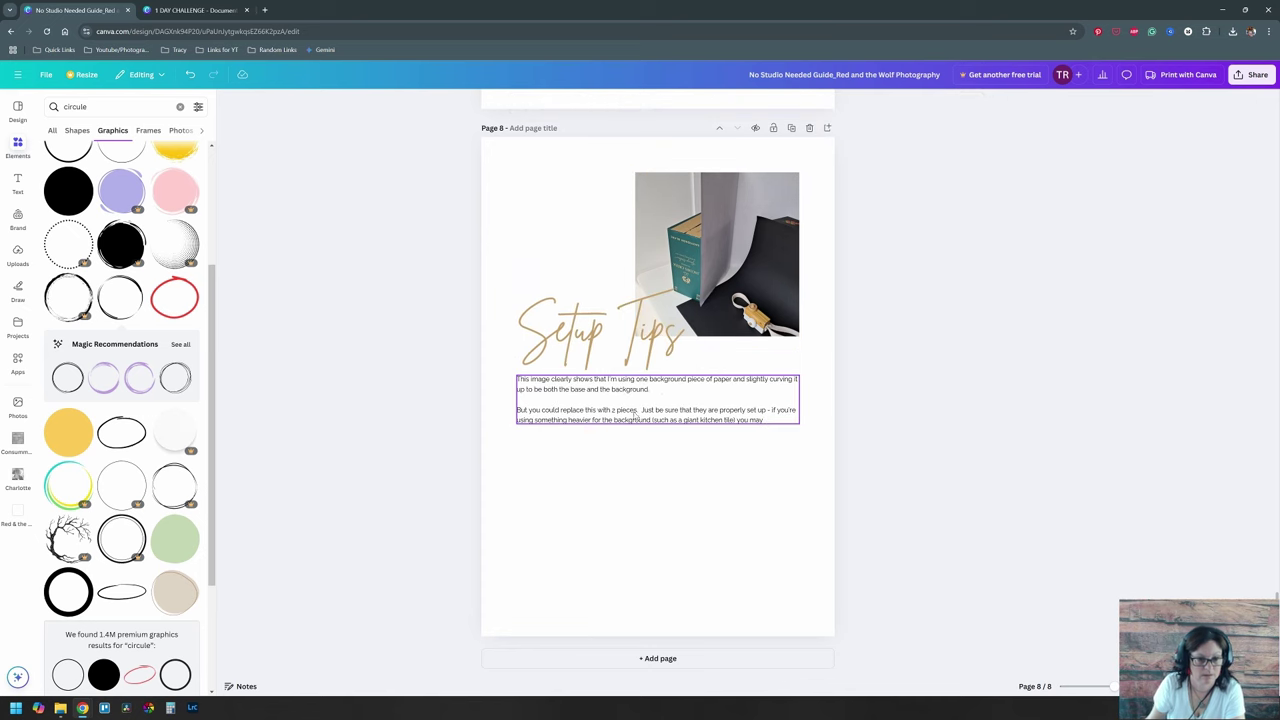
pyautogui.tripleClick(660, 394)
pyautogui.hotkey('ctrl', 'b')
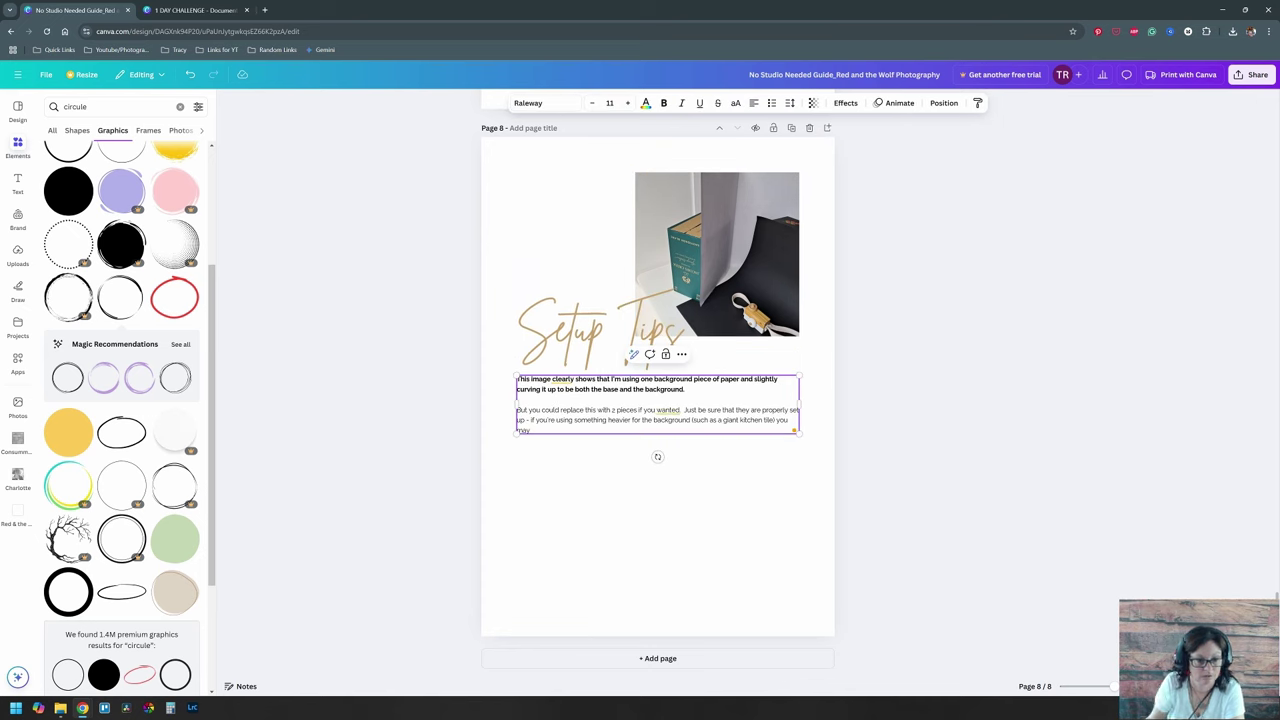
# Step: End the two-piece tip with a tin of paint or something heavier for safety, and add a tip suggesting a giant teatowel, table cloth or sheet
pyautogui.write('ox!  Perhaps a tin of paint, or something heavier to ensure safety with the shoot.')
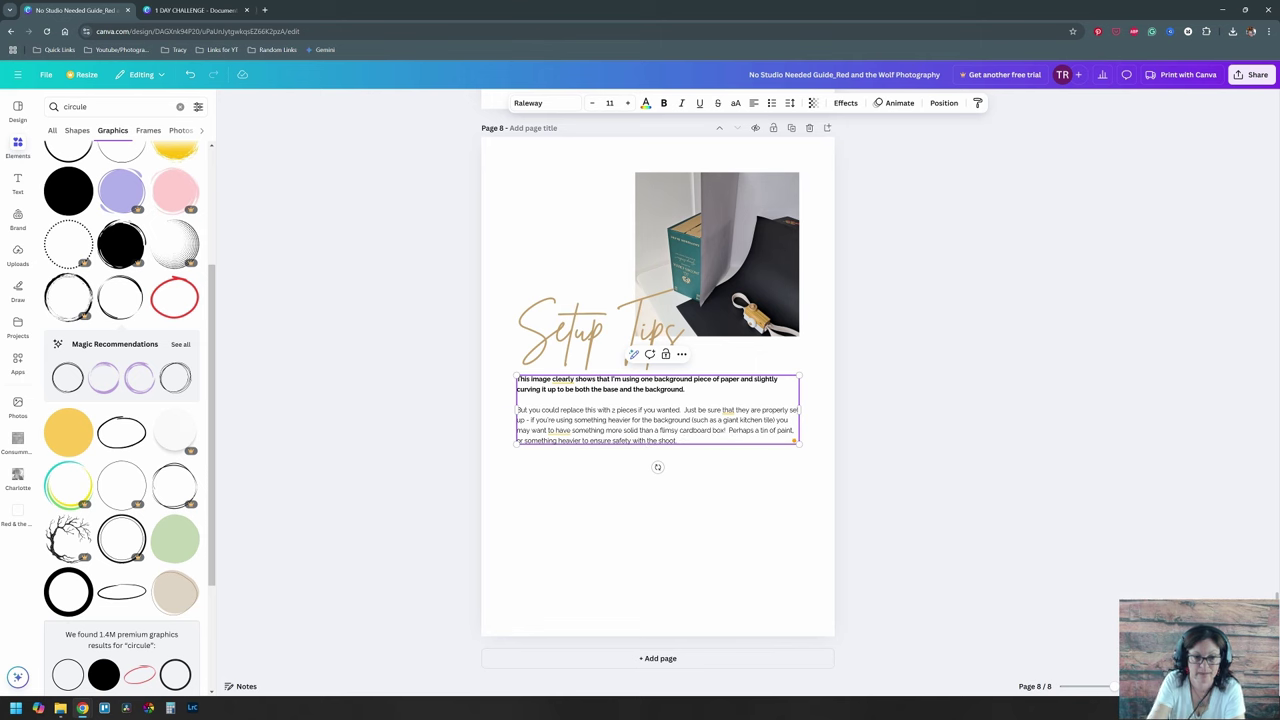
pyautogui.press('Return')
pyautogui.press('Return')
pyautogui.write('You could replace the base with a giant teatowel for texture or table cloth and put')
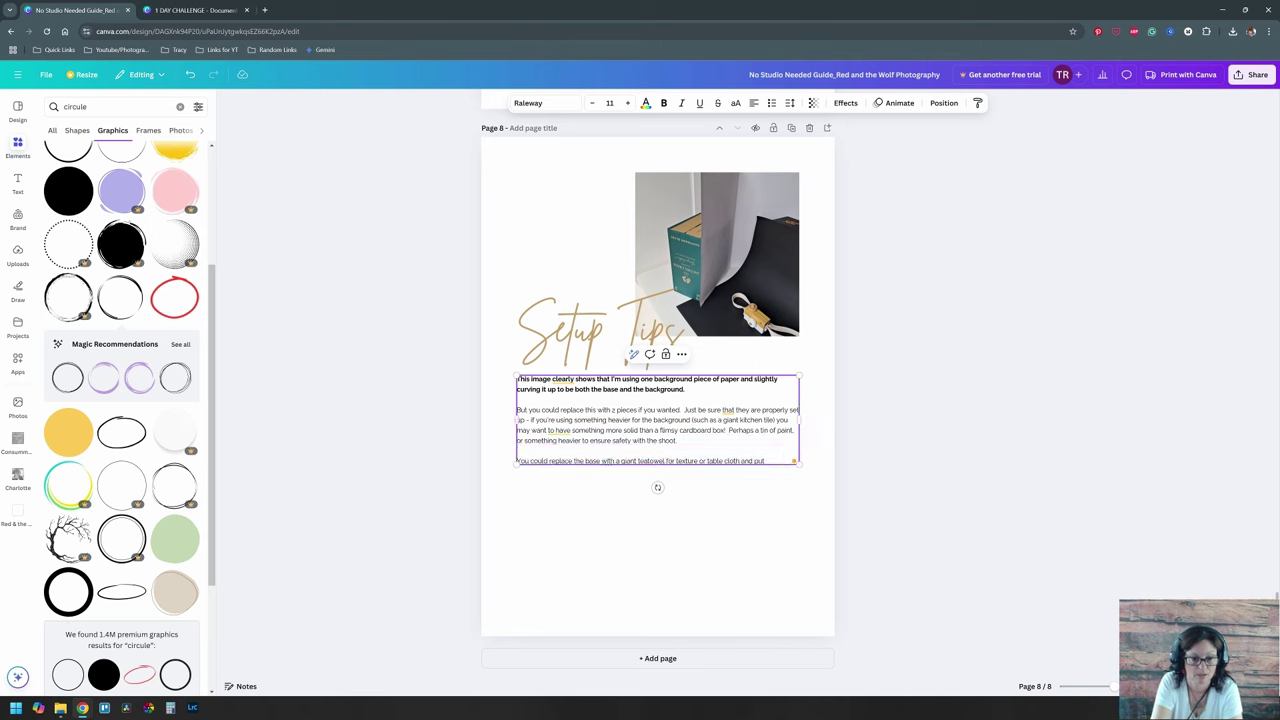
pyautogui.write(' breadboard on it with food on it if you wanted a more rustic backdrop.  Or')
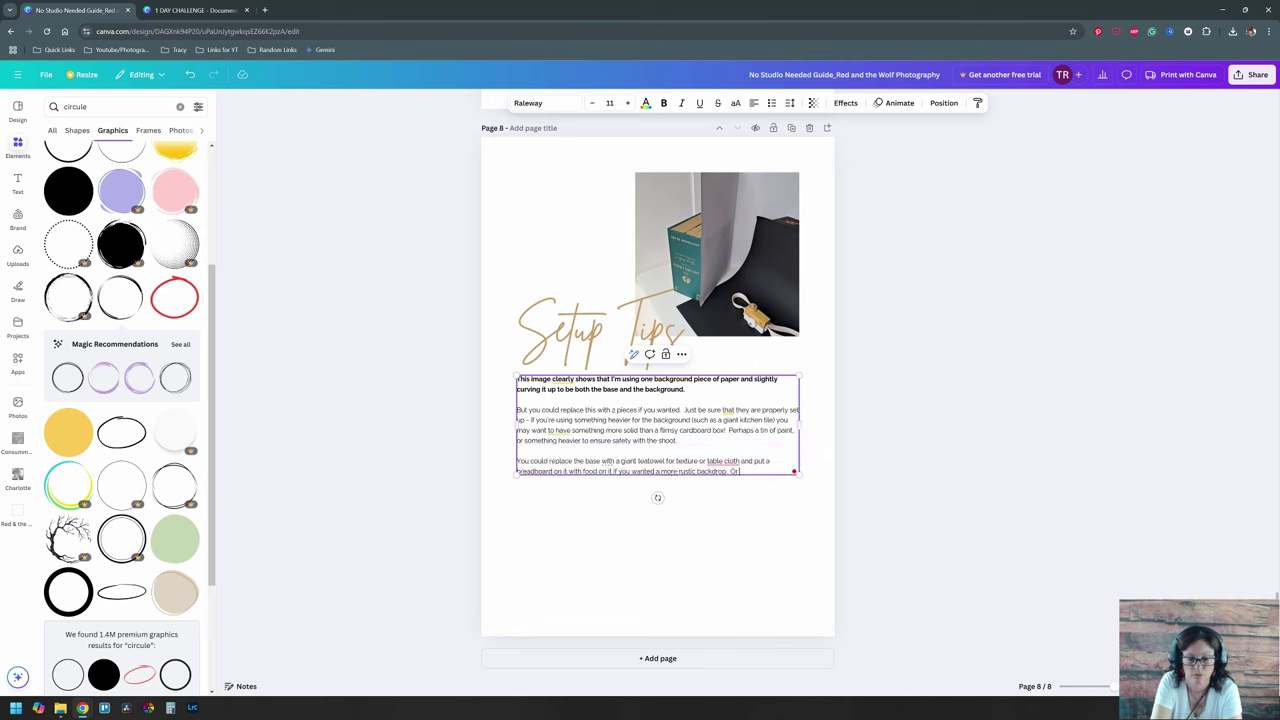
pyautogui.write(' table cloth or sheet in place.')
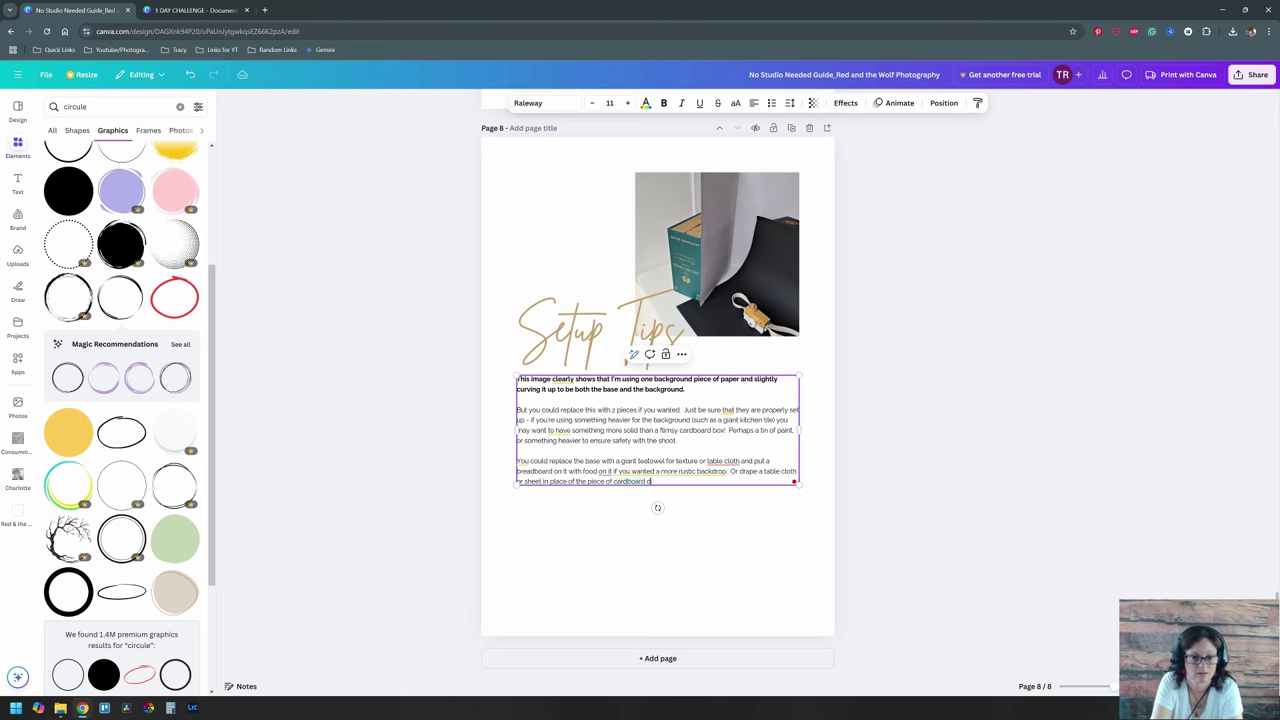
# Step: Add a page 8 paragraph beginning "And obviously, the bigger the object, the larger your setup needs to be", covering shooting on a table or the floor
pyautogui.press('Return')
pyautogui.press('Return')
pyautogui.write('And obviously, the bigger the object, the larger your')
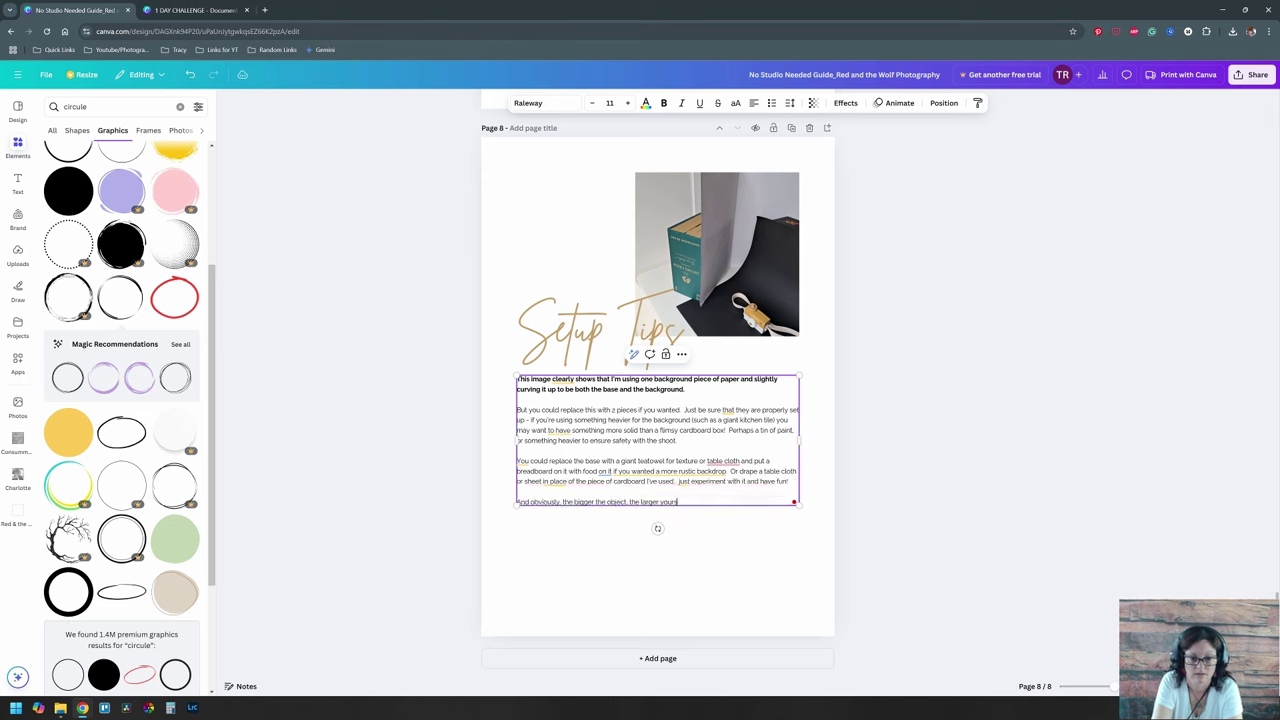
pyautogui.write(' setup needs to be, but just remember that you can do a lot and even if you set it all up on the floor and lay on your tummy to get the shot - y')
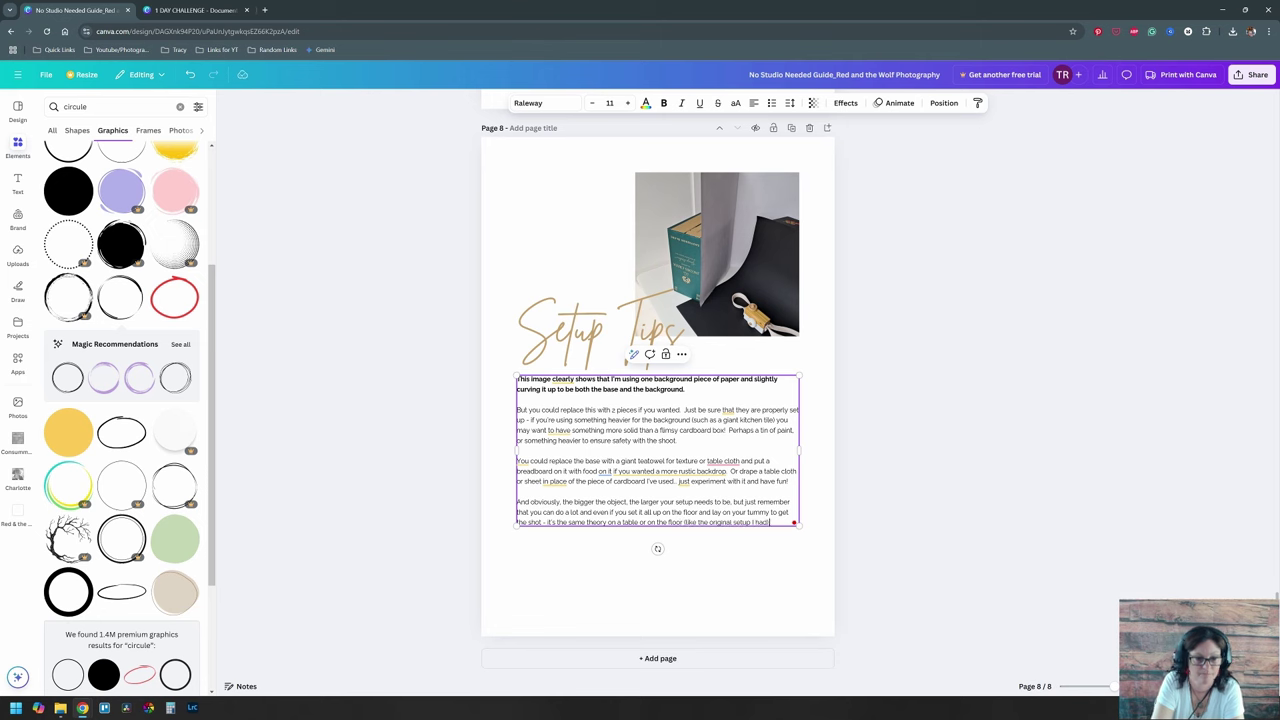
# Step: Add the line "Don't get overwhelmed, just do it one simple piece at a time." to the setup tips
pyautogui.press('Return')
pyautogui.press('Return')
pyautogui.write("Don't get overwhelmed, just")
pyautogui.write('.')
# Step: Add a lighting tip on diffusing with a sheer curtain or avoiding direct sun, ending with an italic remark on learning to play with shadows
pyautogui.press('Return')
pyautogui.press('Return')
pyautogui.write("And if the lighting isn't right - you could either put a")
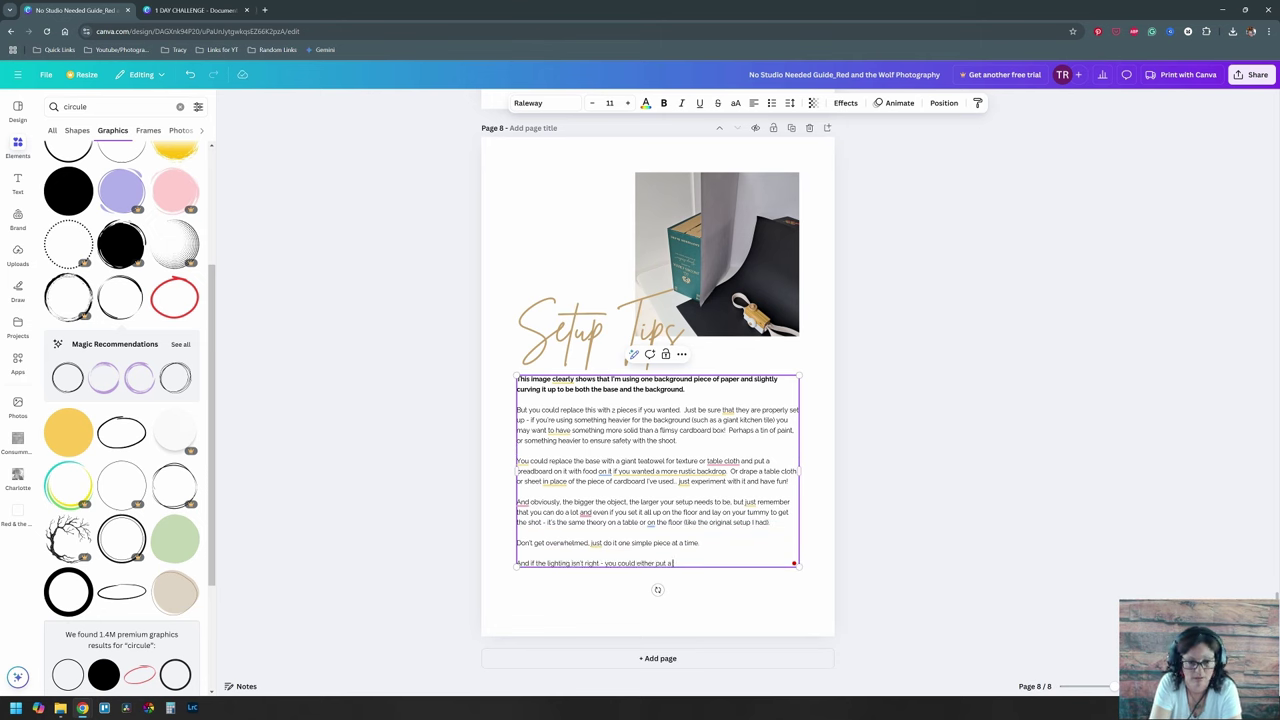
pyautogui.write(" maybe or Gaffer Tape) and that could 'diffuse' your light.")
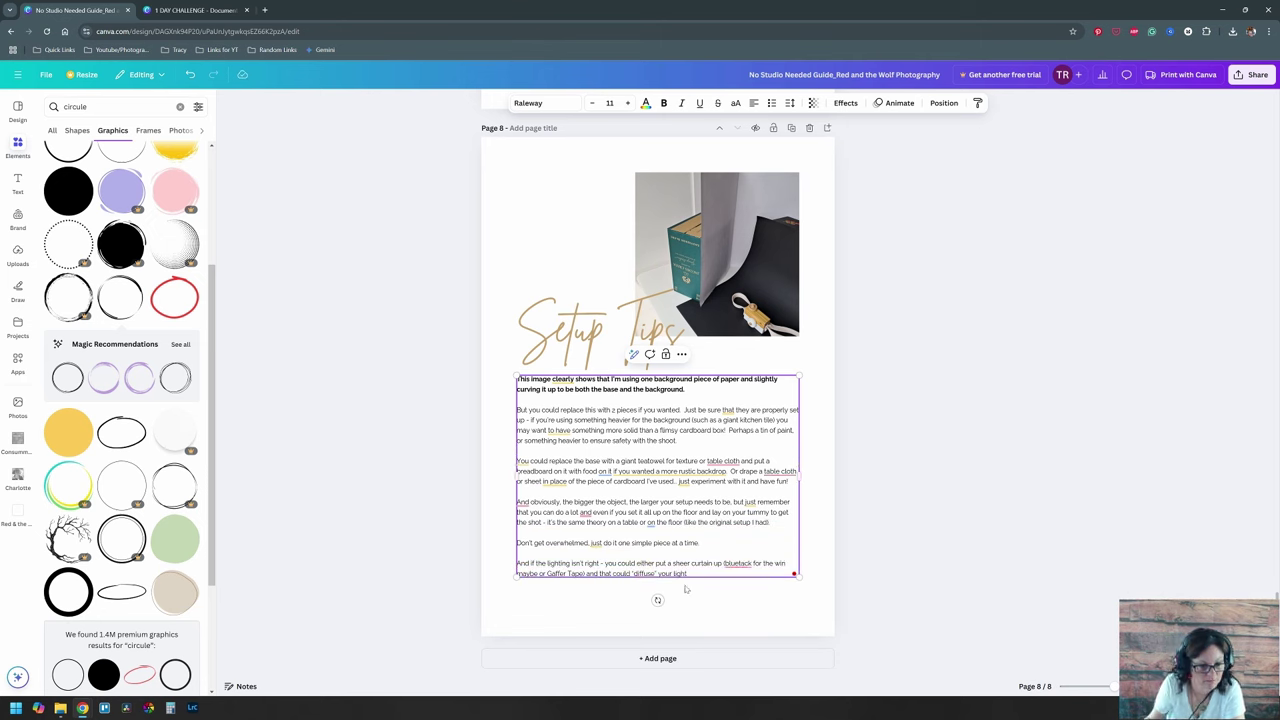
pyautogui.press('Escape')
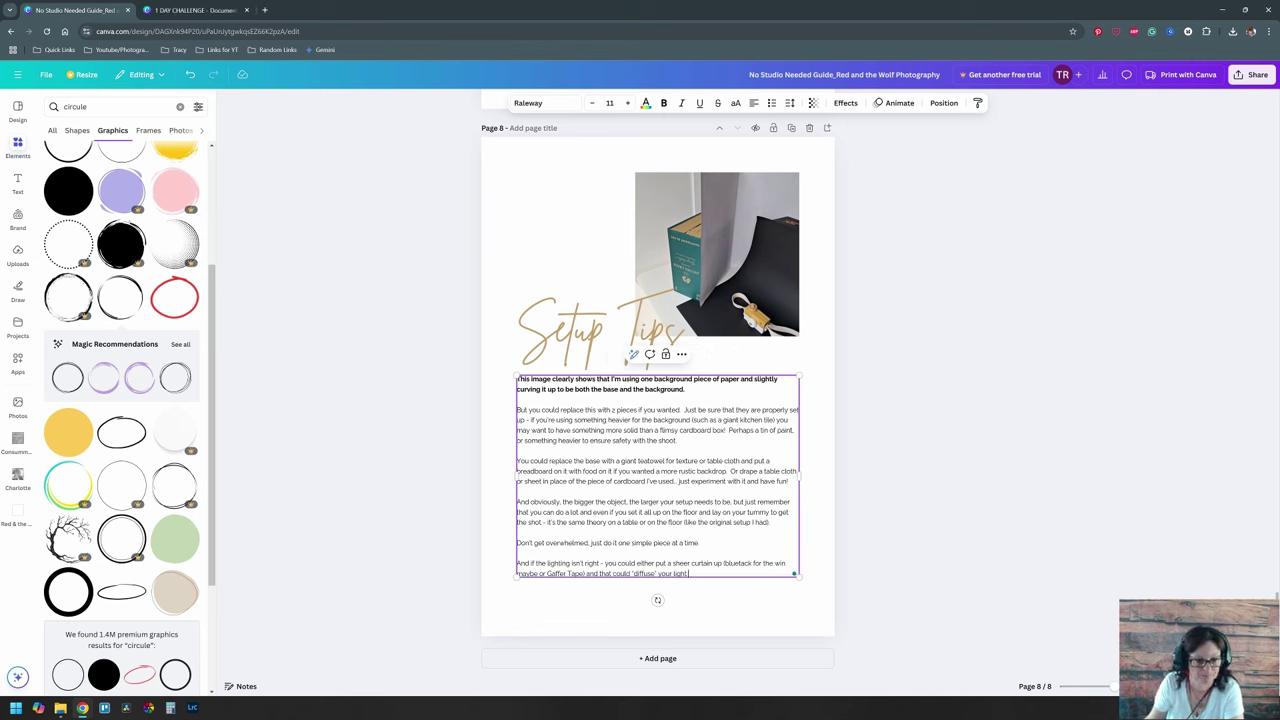
pyautogui.write('O')
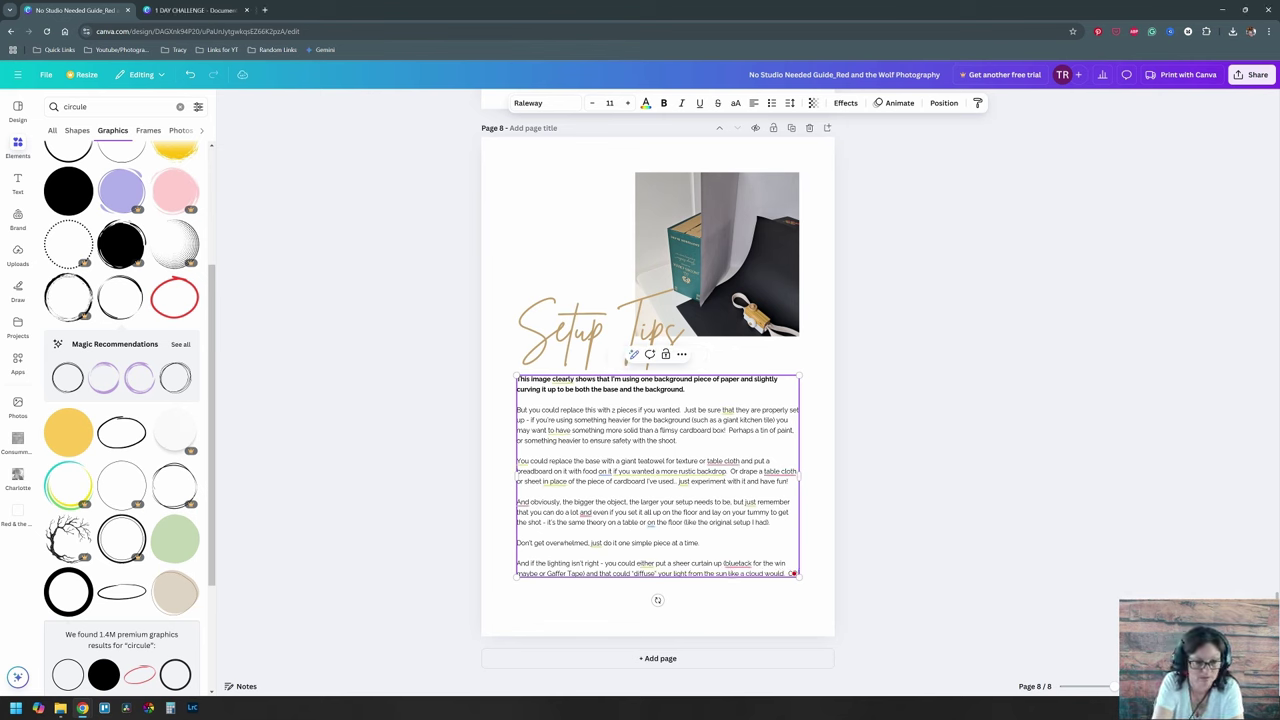
pyautogui.write("R plan to do it at a time of the day where the sun doesn't come in that window.  (or does, if you want to pl")
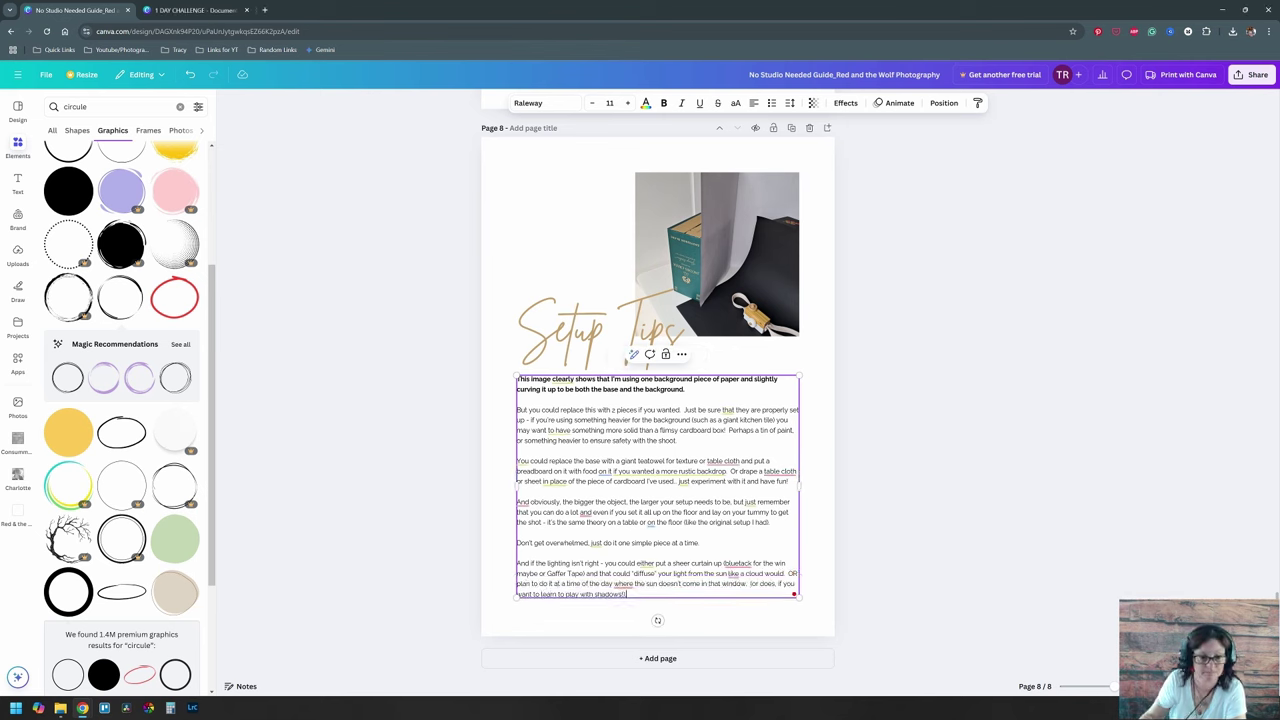
pyautogui.hotkey('ctrl', 'i')
pyautogui.click(862, 615)
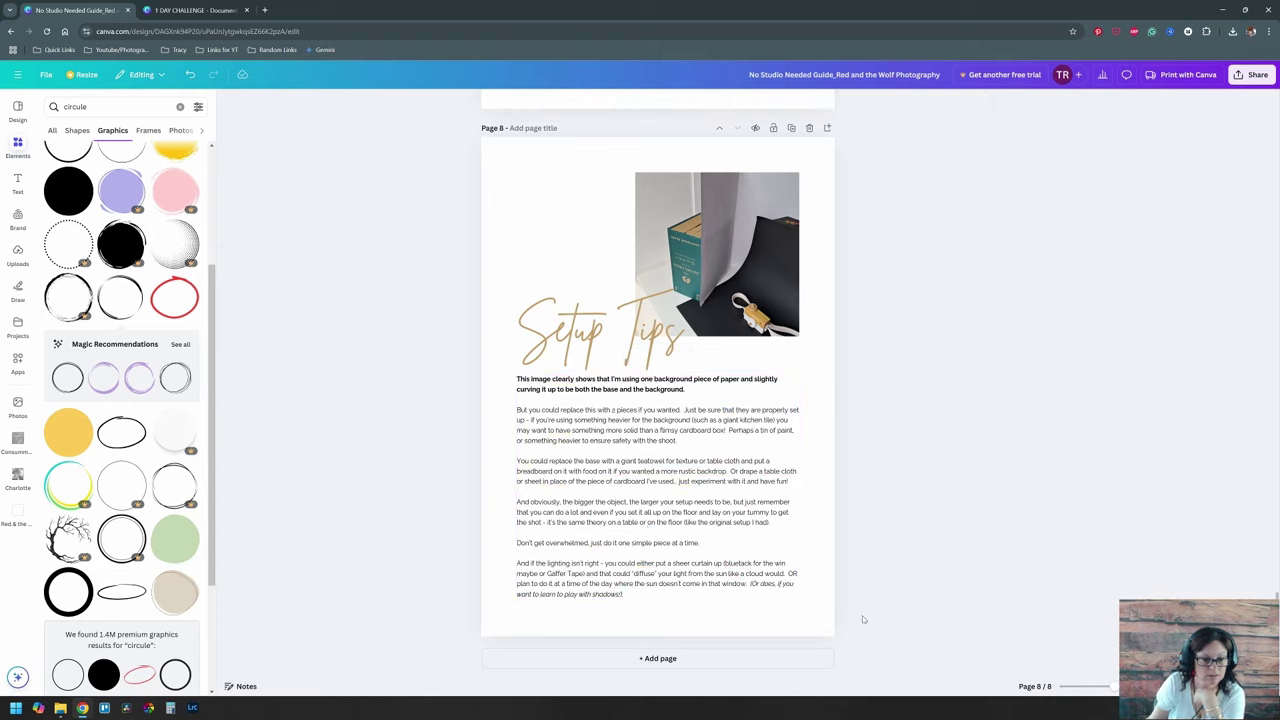
# Step: Rewrite page 2's bold paragraph to cover the 3 main photography setups in a small home studio - flatlays, basic product, and portraits
pyautogui.scroll(6, 784, 443)
pyautogui.scroll(20, 784, 443)
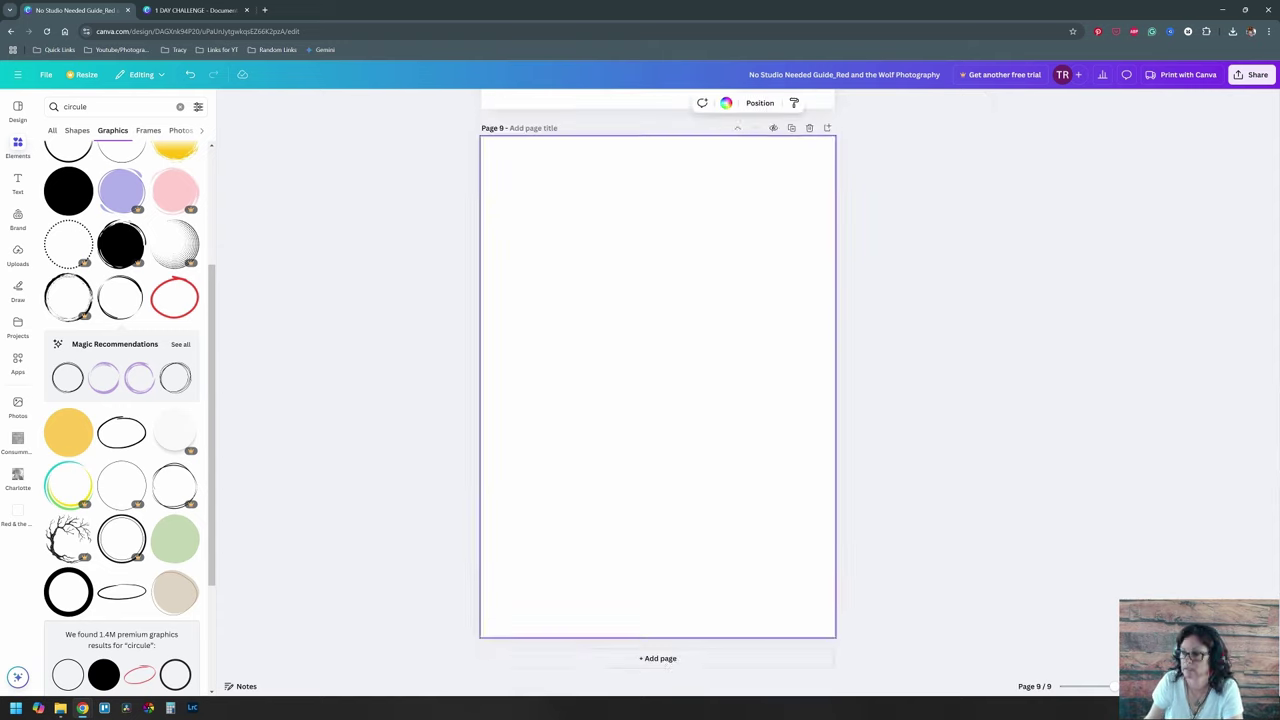
pyautogui.click(688, 318)
pyautogui.scroll(5, 586, 240)
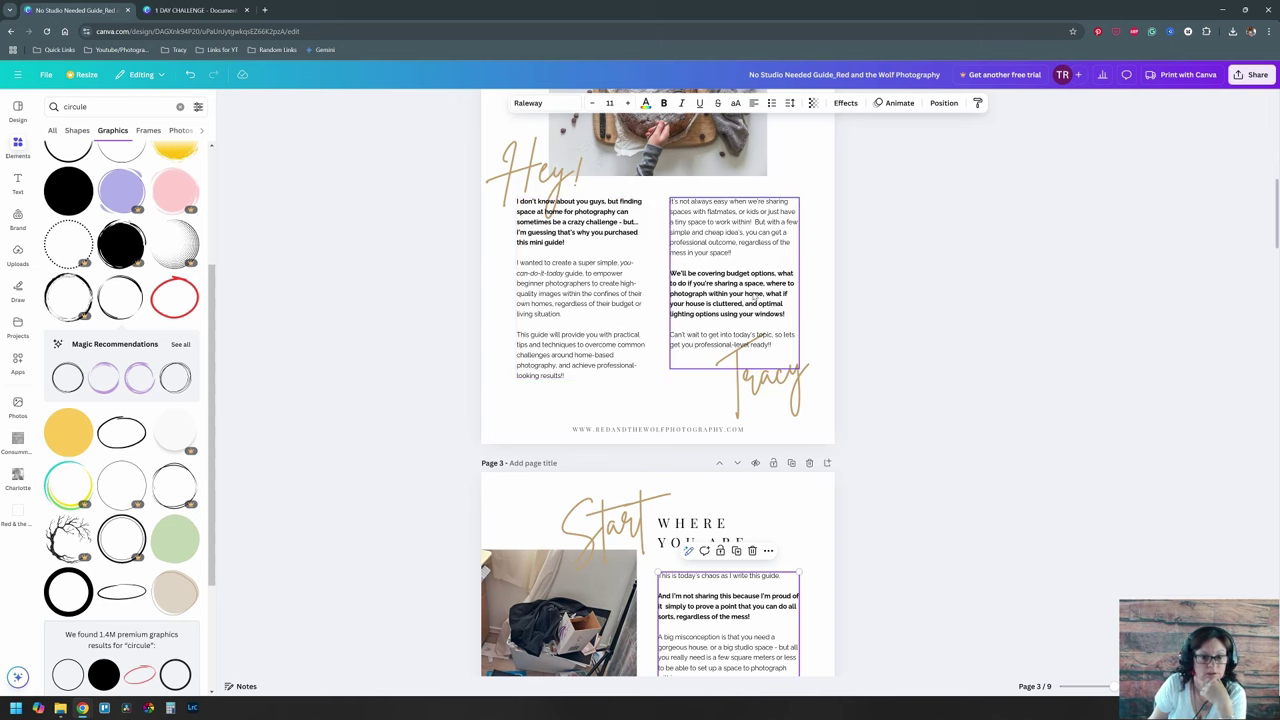
pyautogui.click(755, 297)
pyautogui.moveTo(737, 273); pyautogui.dragTo(805, 313)
pyautogui.write('the')
pyautogui.write('hotography s')
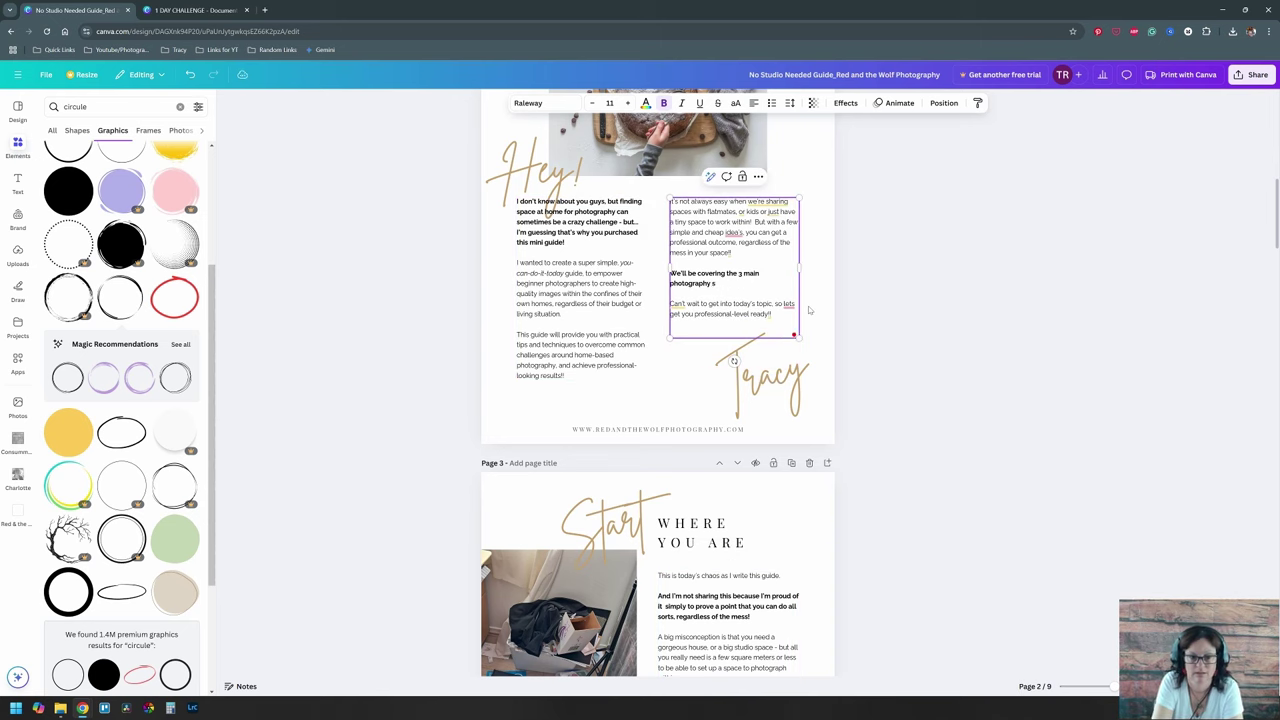
pyautogui.write('etups you would be doing in a small')
pyautogui.press('BackSpace')
pyautogui.press('BackSpace')
pyautogui.press('BackSpace')
pyautogui.press('BackSpace')
pyautogui.press('BackSpace')
pyautogui.press('BackSpace')
pyautogui.write('s, basic ')
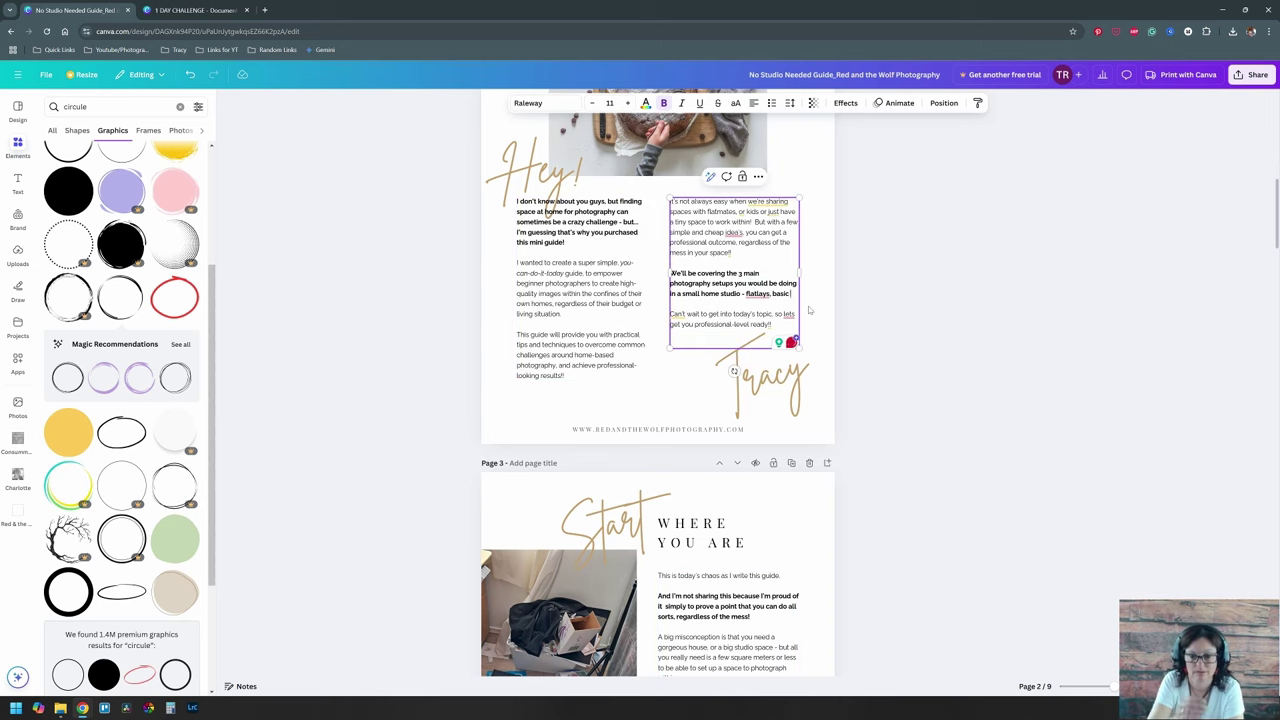
pyautogui.write(' product, and portraits')
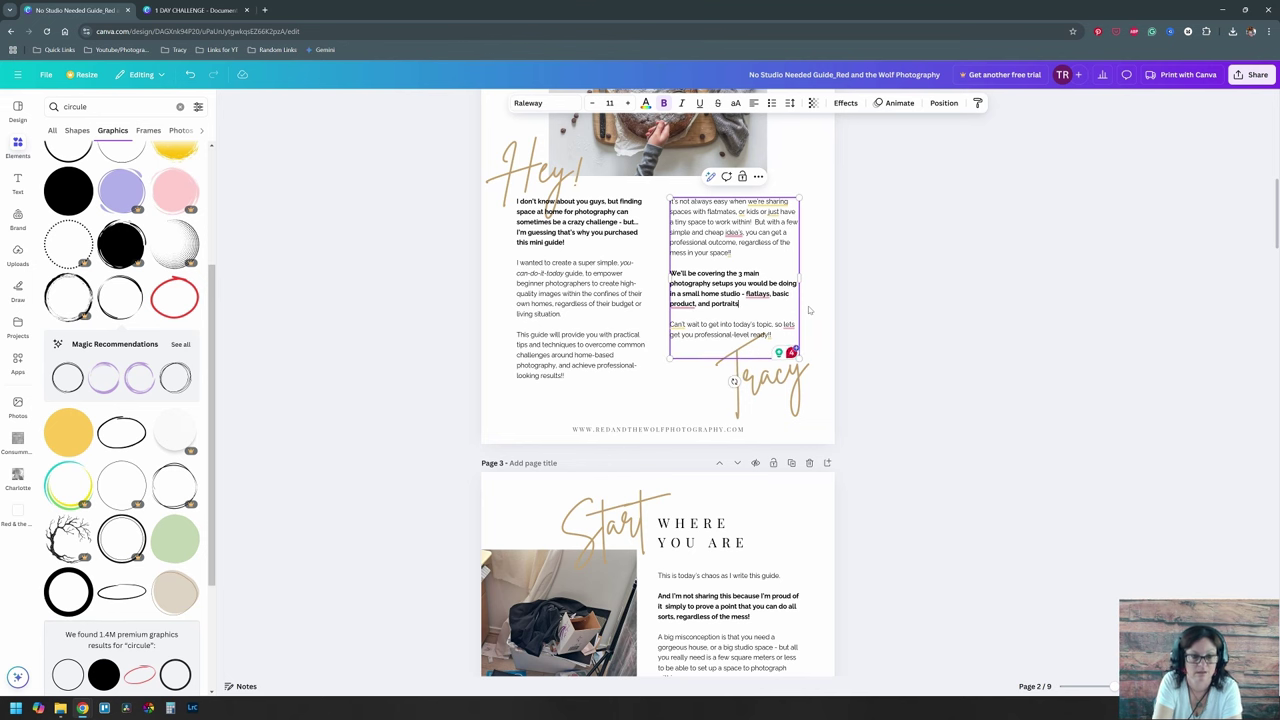
# Step: Put "or less" in parentheses and italics in page 3's paragraph about needing only a few square meters
pyautogui.scroll(-5, 809, 311)
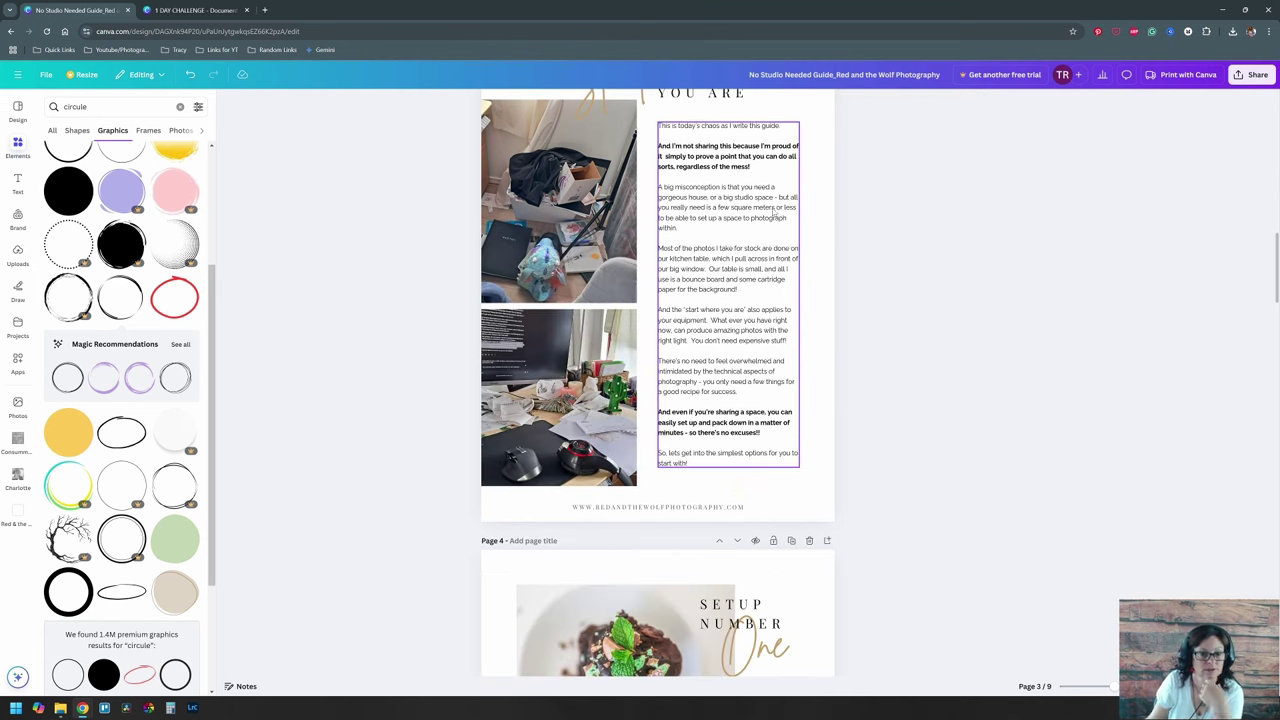
pyautogui.doubleClick(772, 211)
pyautogui.write('()')
pyautogui.hotkey('ctrl', 'shift', 'Left')
pyautogui.hotkey('ctrl', 'shift', 'Left')
pyautogui.hotkey('ctrl', 'i')
pyautogui.scroll(-1, 708, 211)
pyautogui.press('Escape')
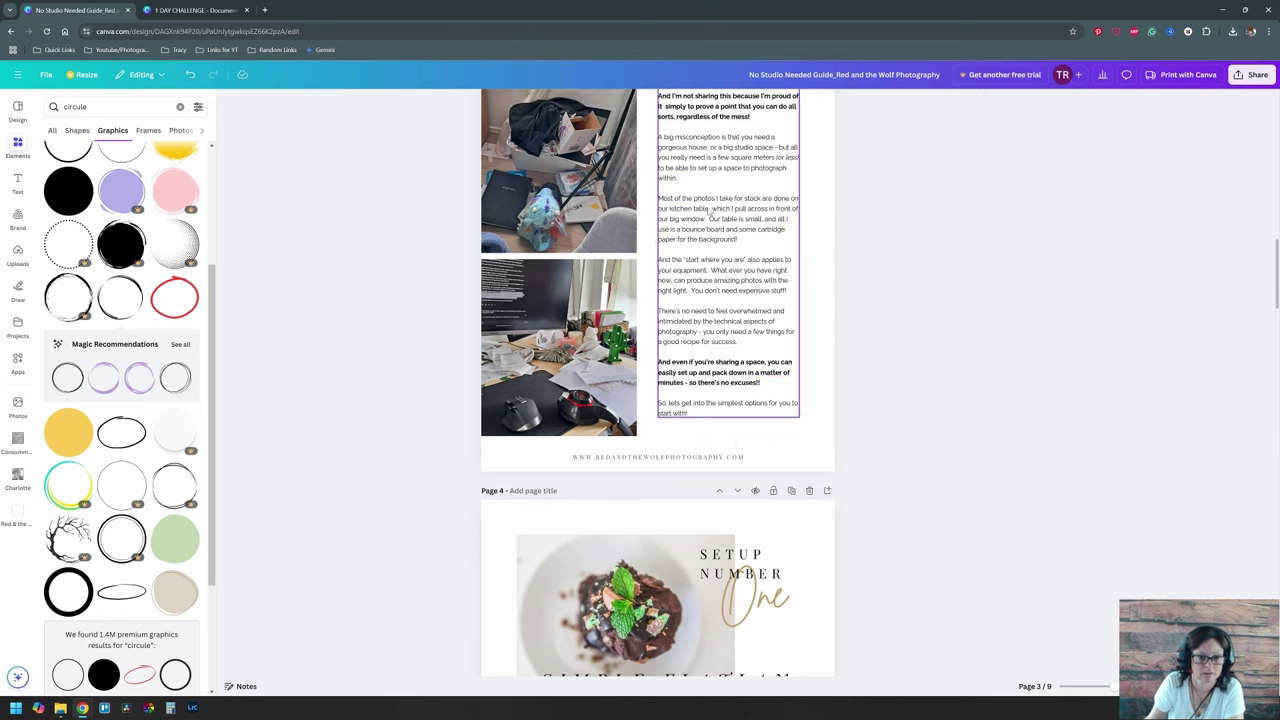
pyautogui.scroll(-1, 710, 212)
# Step: Move page 4's ingredients heading and list up slightly and colour the "Simple Flatlay" heading gold
pyautogui.scroll(-6, 812, 348)
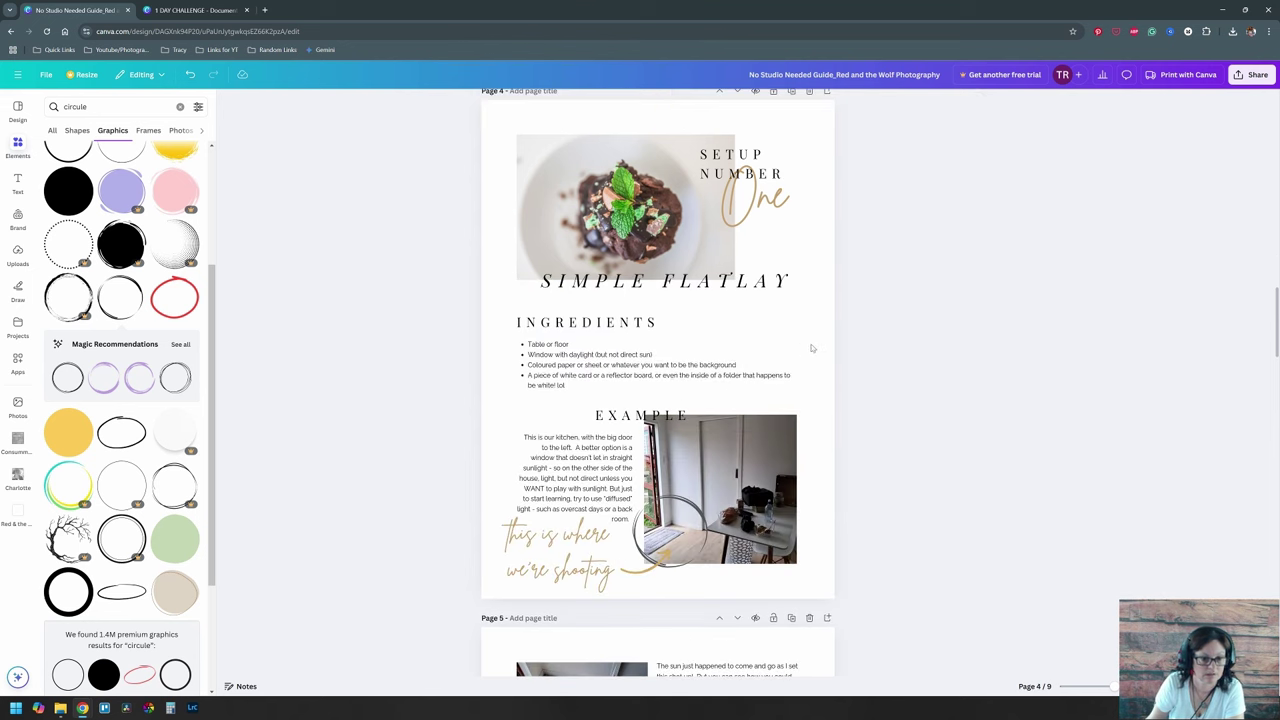
pyautogui.moveTo(760, 365); pyautogui.dragTo(760, 357)
pyautogui.click(700, 281)
pyautogui.click(646, 104)
pyautogui.click(105, 185)
pyautogui.click(779, 309)
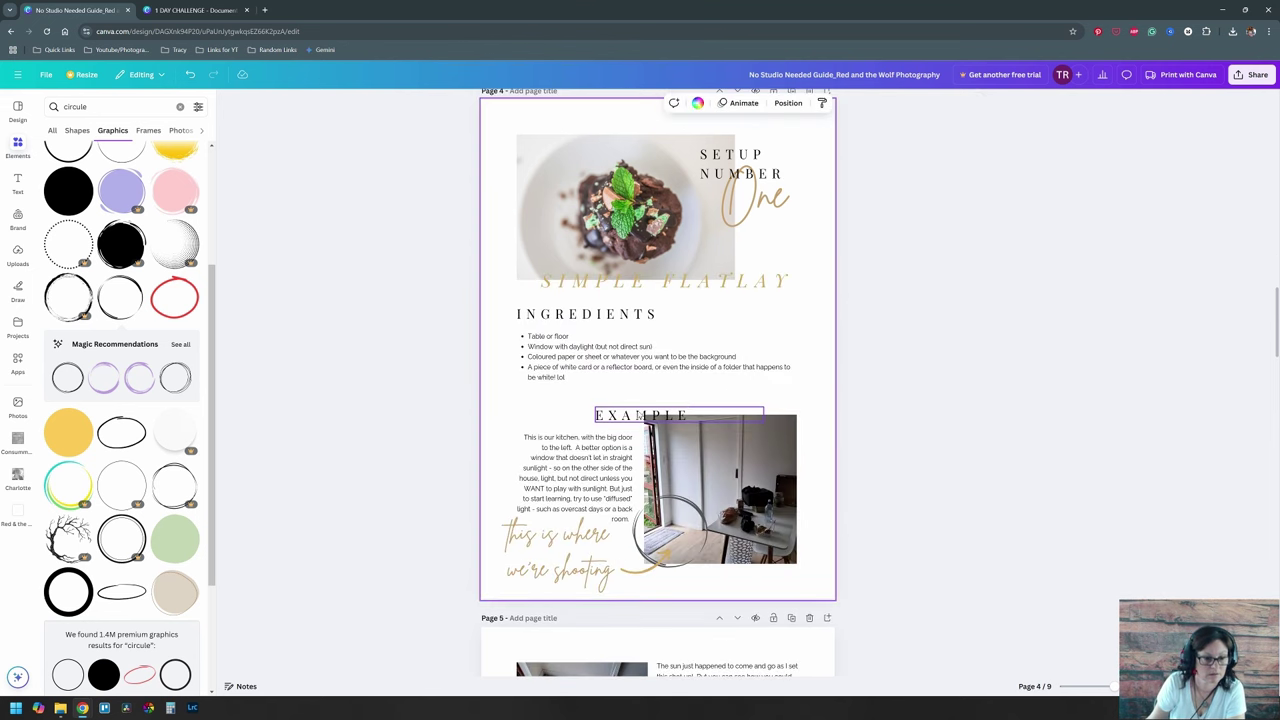
# Step: Make the last ingredient on page 6 read "(extra points for bluetac, pegs, grocery boxes..)" and set it in italics
pyautogui.scroll(-10, 846, 426)
pyautogui.tripleClick(760, 335)
pyautogui.click(645, 103)
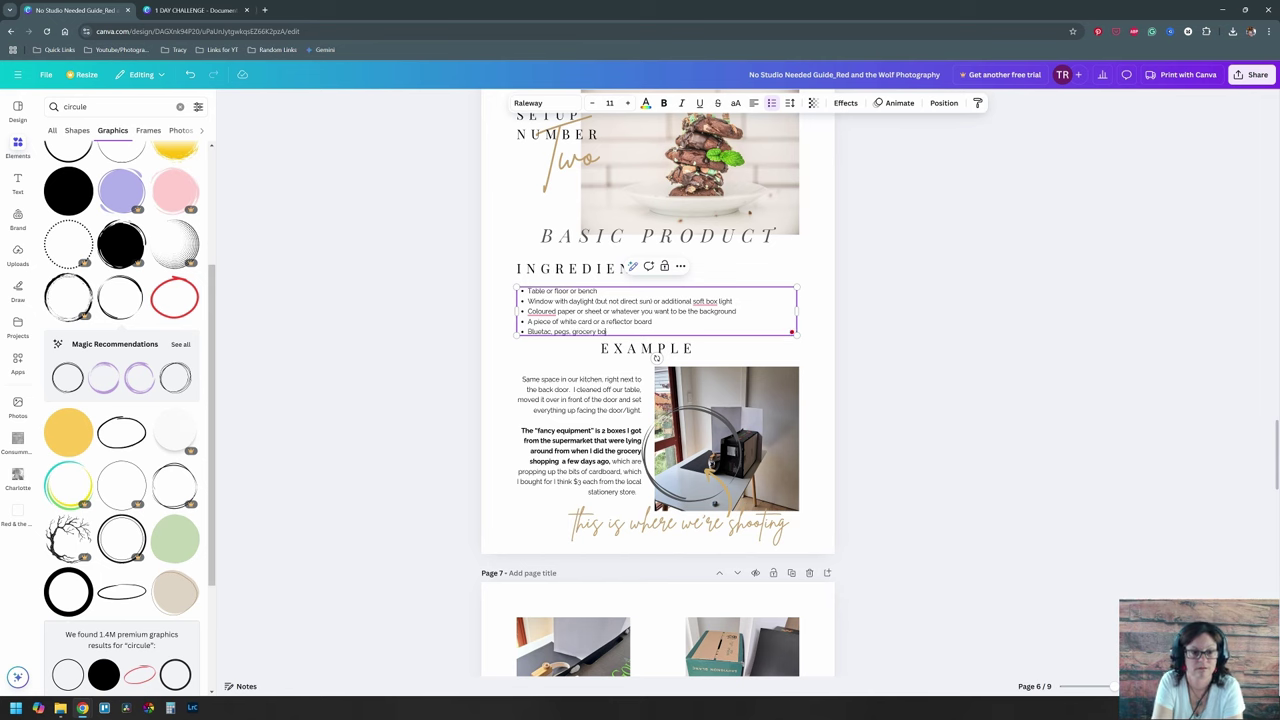
pyautogui.press('BackSpace')
pyautogui.press('BackSpace')
pyautogui.press('BackSpace')
pyautogui.write('(extra points for b')
pyautogui.press('Delete')
pyautogui.click(668, 331)
pyautogui.write(')')
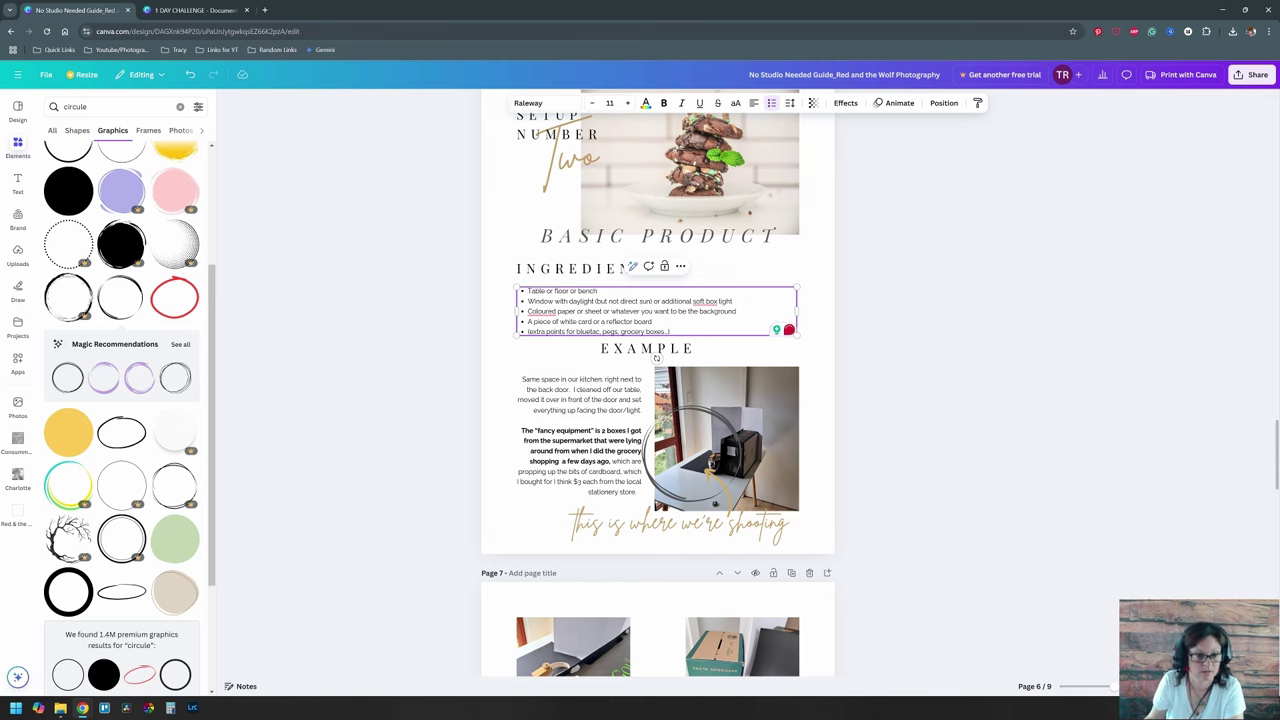
pyautogui.tripleClick(600, 331)
pyautogui.click(681, 103)
pyautogui.click(813, 324)
# Step: Shift page 6's "Example" heading down and slightly left, and nudge the example photo up
pyautogui.scroll(-1, 813, 324)
pyautogui.scroll(-1, 910, 345)
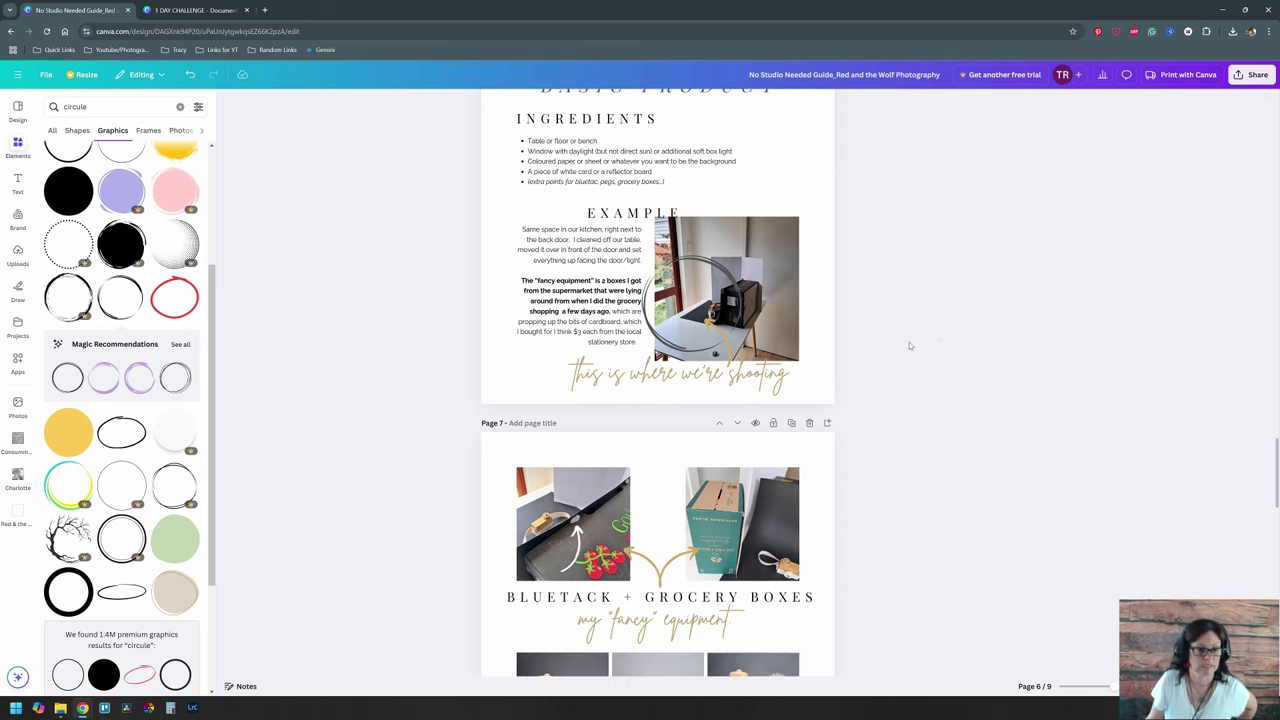
pyautogui.click(770, 280)
pyautogui.click(840, 372)
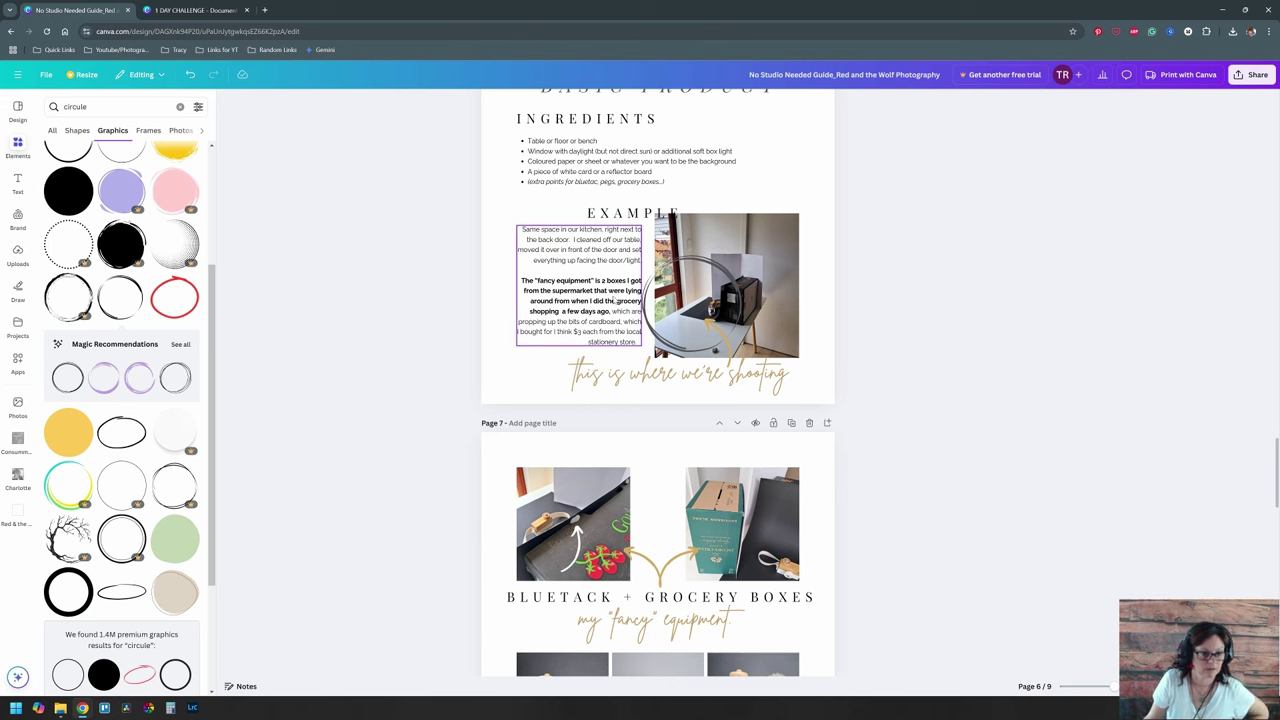
# Step: Capitalise and bold the word "BUT" at the start of page 8's second paragraph
pyautogui.scroll(-10, 629, 340)
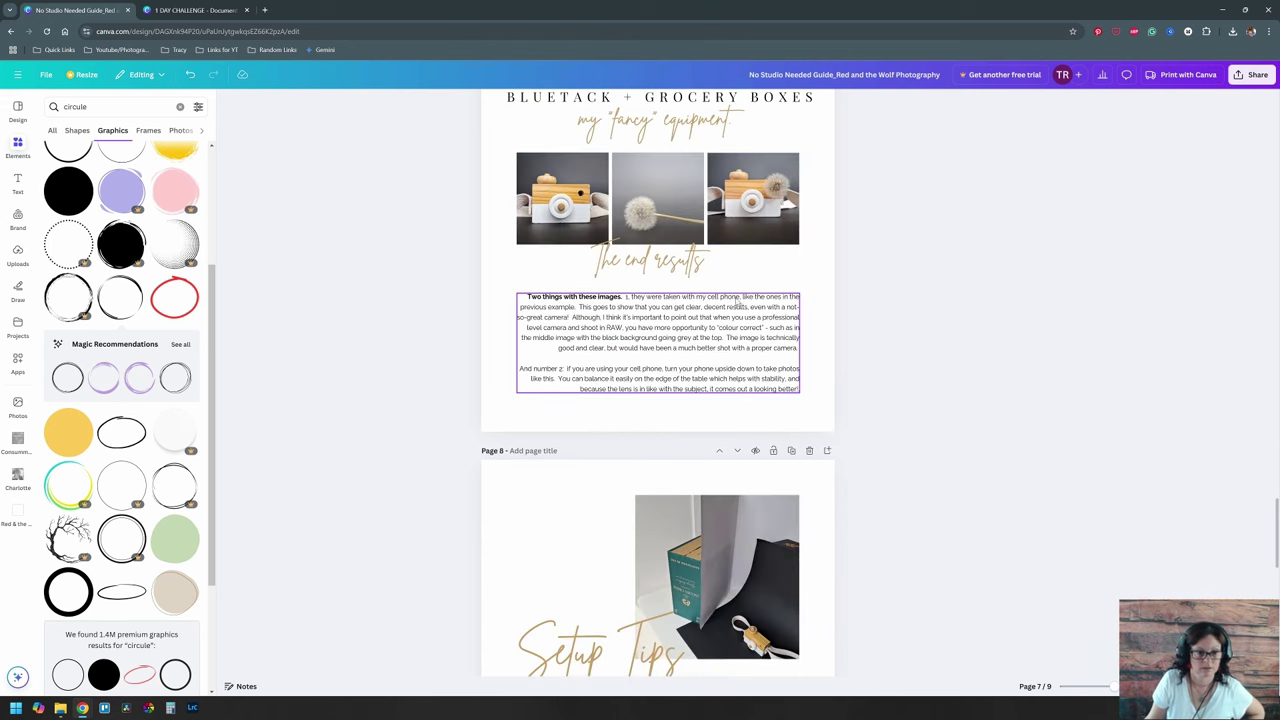
pyautogui.scroll(-15, 628, 327)
pyautogui.scroll(8, 700, 400)
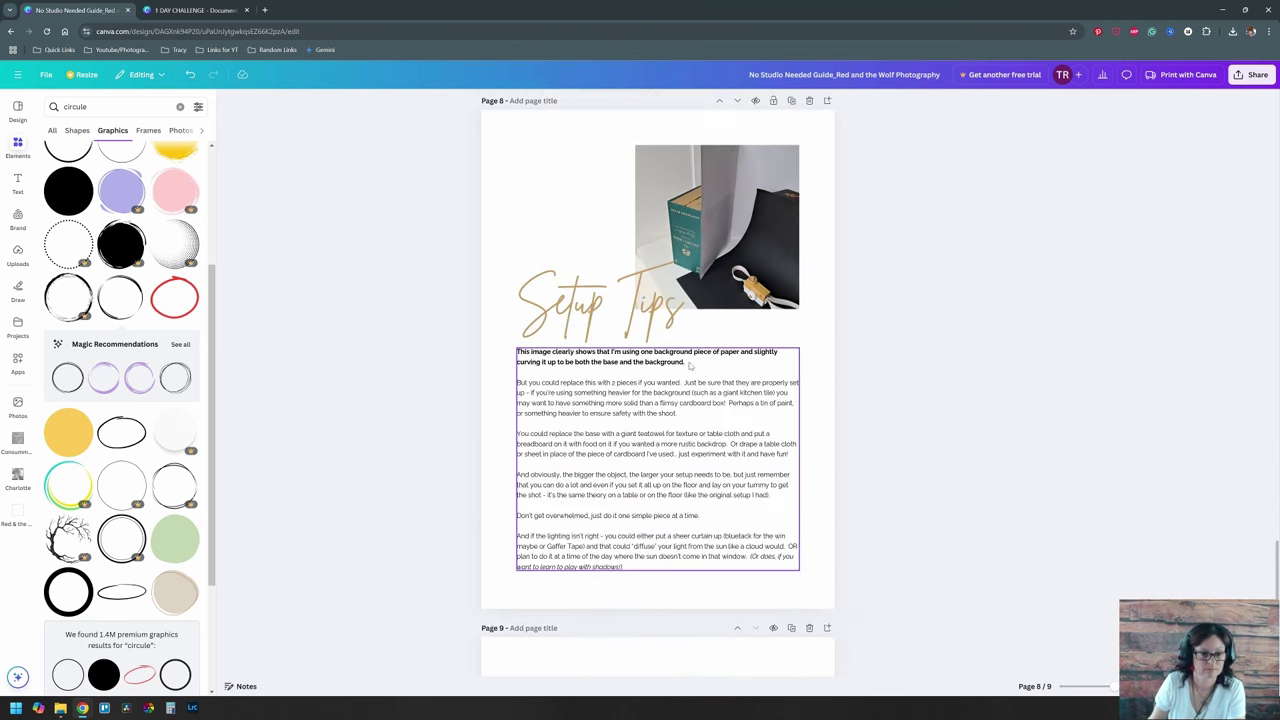
pyautogui.moveTo(538, 383); pyautogui.dragTo(516, 383)
pyautogui.hotkey('ctrl', 'shift', 'k')
pyautogui.hotkey('ctrl', 'b')
pyautogui.click(873, 500)
# Step: Bold the "Don't get overwhelmed" line on page 8 and go to the blank page 9
pyautogui.scroll(-3, 760, 450)
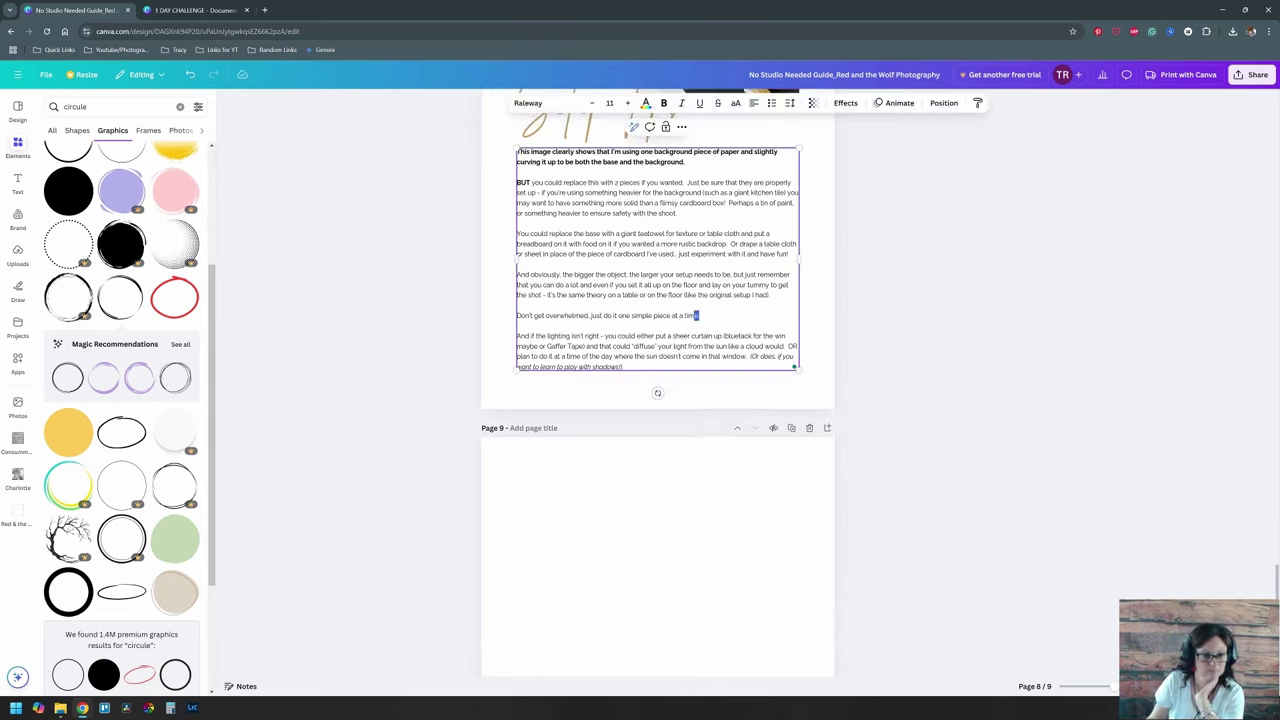
pyautogui.moveTo(698, 315); pyautogui.dragTo(516, 315)
pyautogui.hotkey('ctrl', 'b')
pyautogui.click(707, 511)
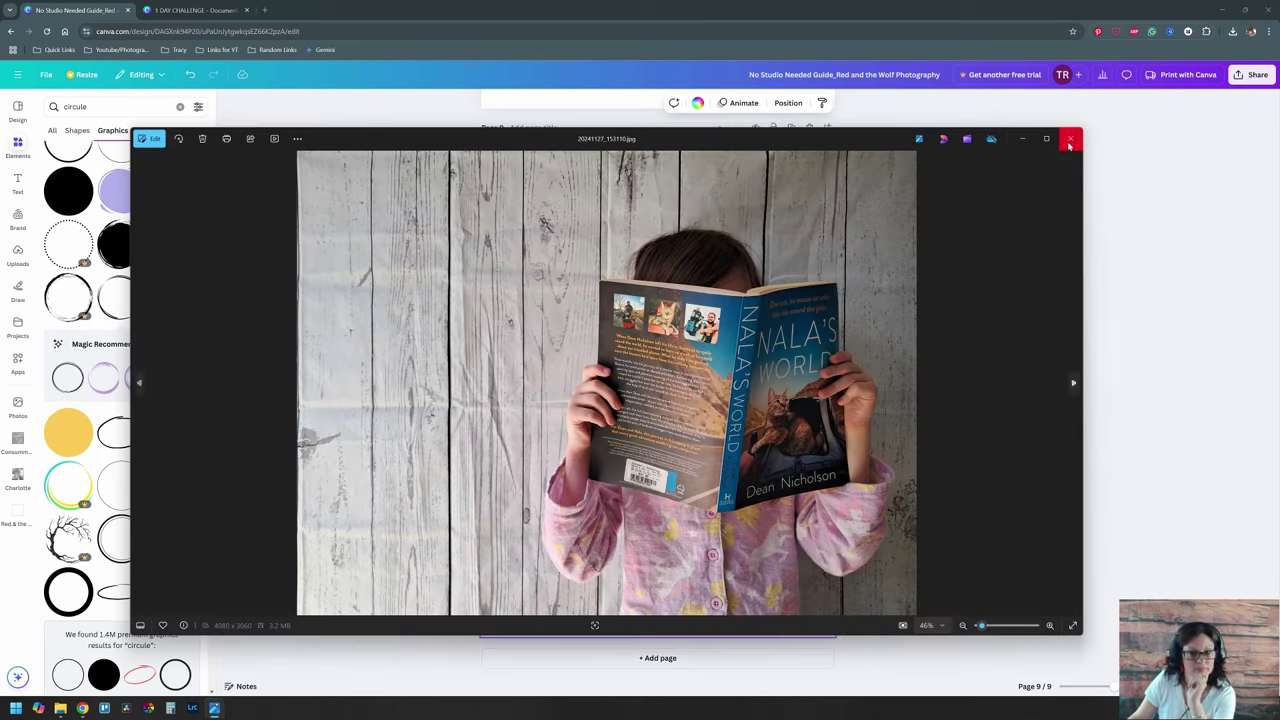
# Step: Open the adjustments for photo 20241127_153110.jpg, view the portrait IMG_7806.jpg, and close the photo viewer
pyautogui.hotkey('ctrl', 'e')
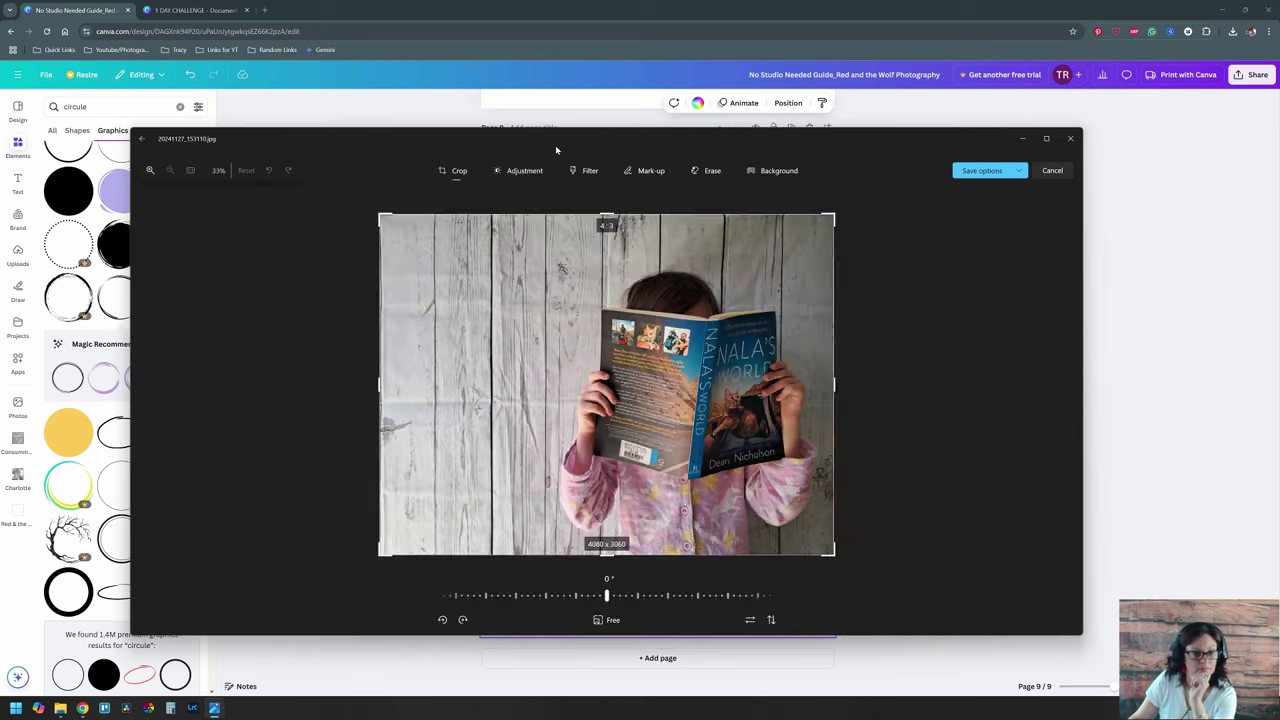
pyautogui.click(523, 170)
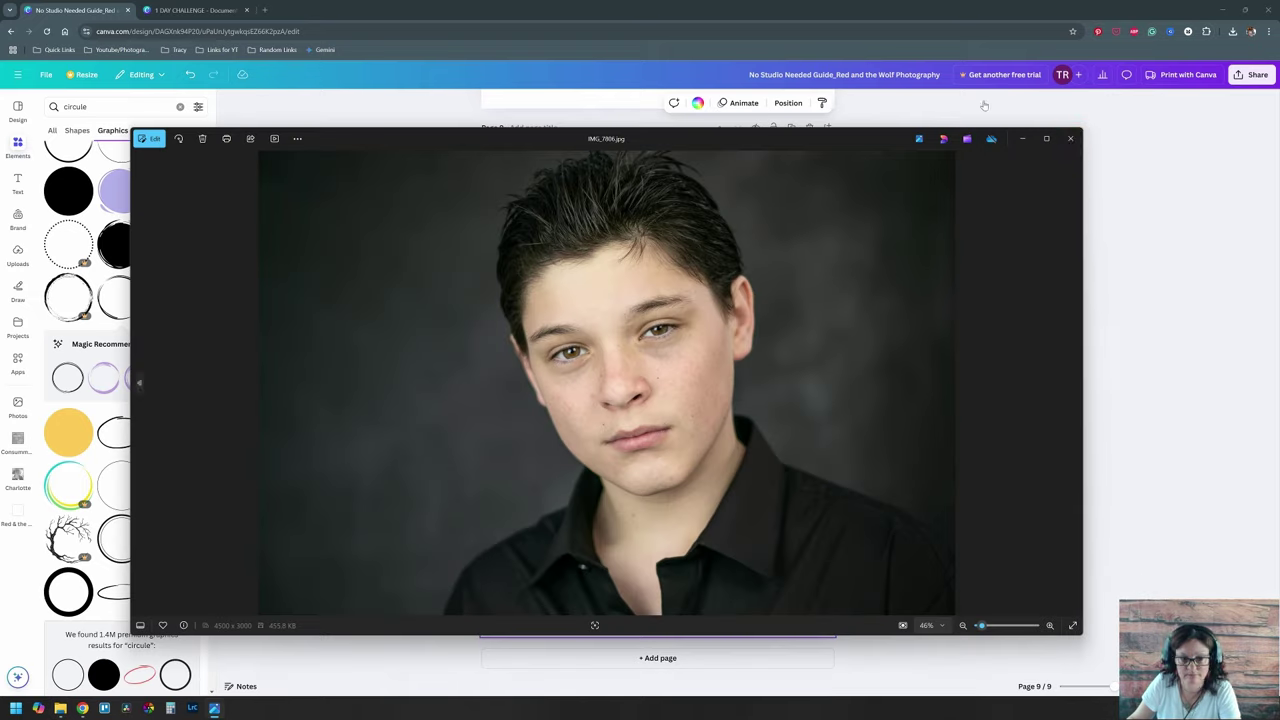
pyautogui.click(1070, 137)
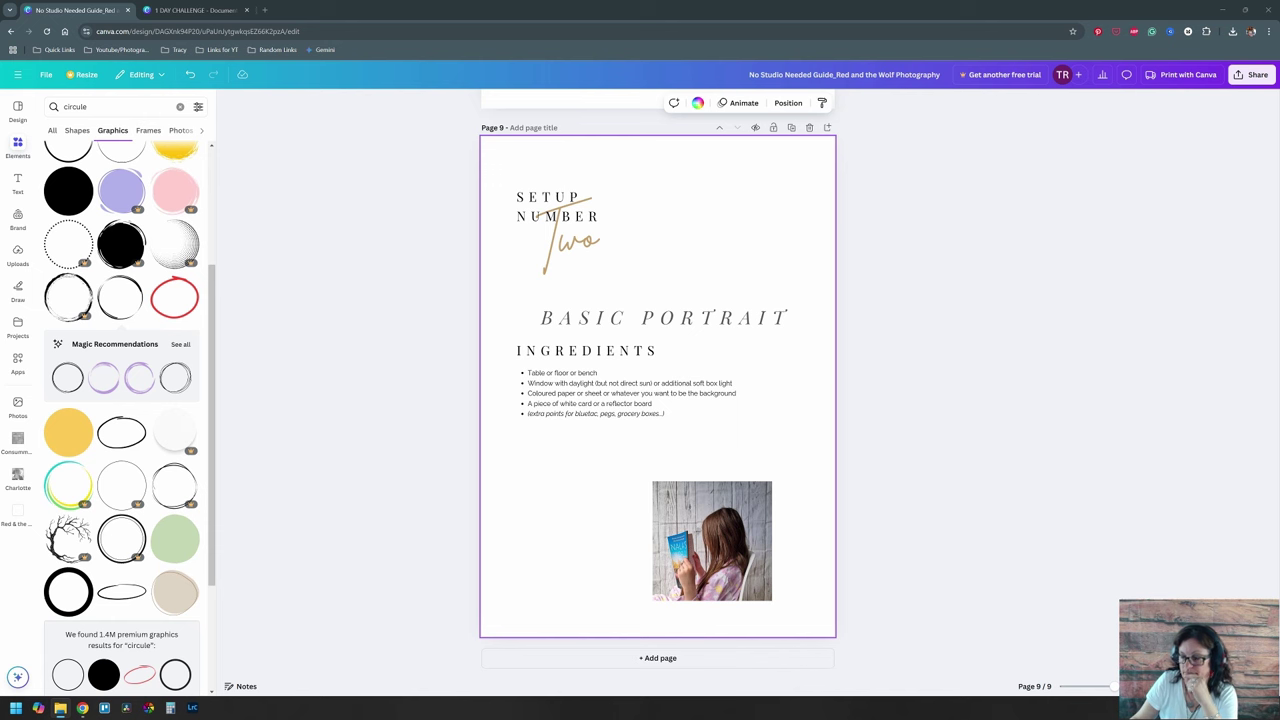
# Step: Place the dark portrait photo at the top of page 9, beside the setup number and overlapping the "Basic Portrait" heading
pyautogui.moveTo(542, 462); pyautogui.dragTo(663, 383)
pyautogui.moveTo(663, 383); pyautogui.dragTo(690, 247)
pyautogui.click(696, 314)
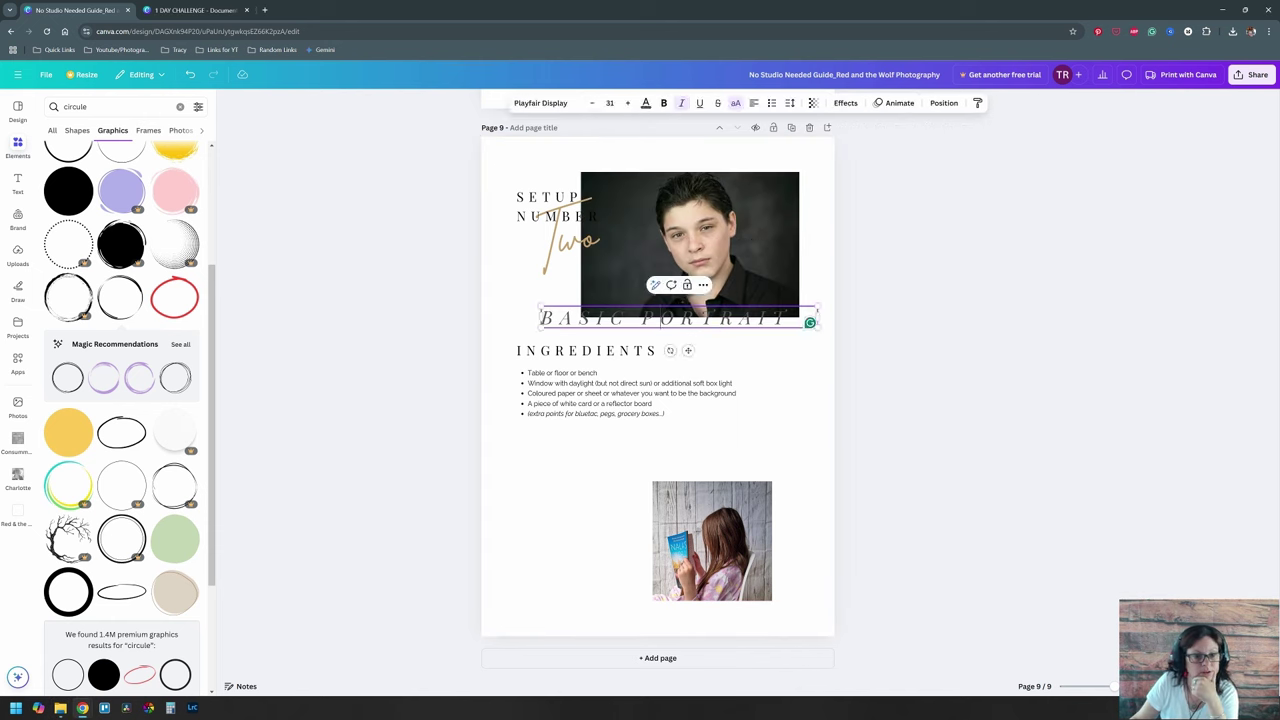
pyautogui.moveTo(696, 303); pyautogui.dragTo(703, 300)
# Step: Try a different text colour on the "Basic Portrait" heading and undo the change
pyautogui.doubleClick(703, 318)
pyautogui.click(646, 103)
pyautogui.click(169, 183)
pyautogui.click(851, 460)
pyautogui.hotkey('ctrl', 'z')
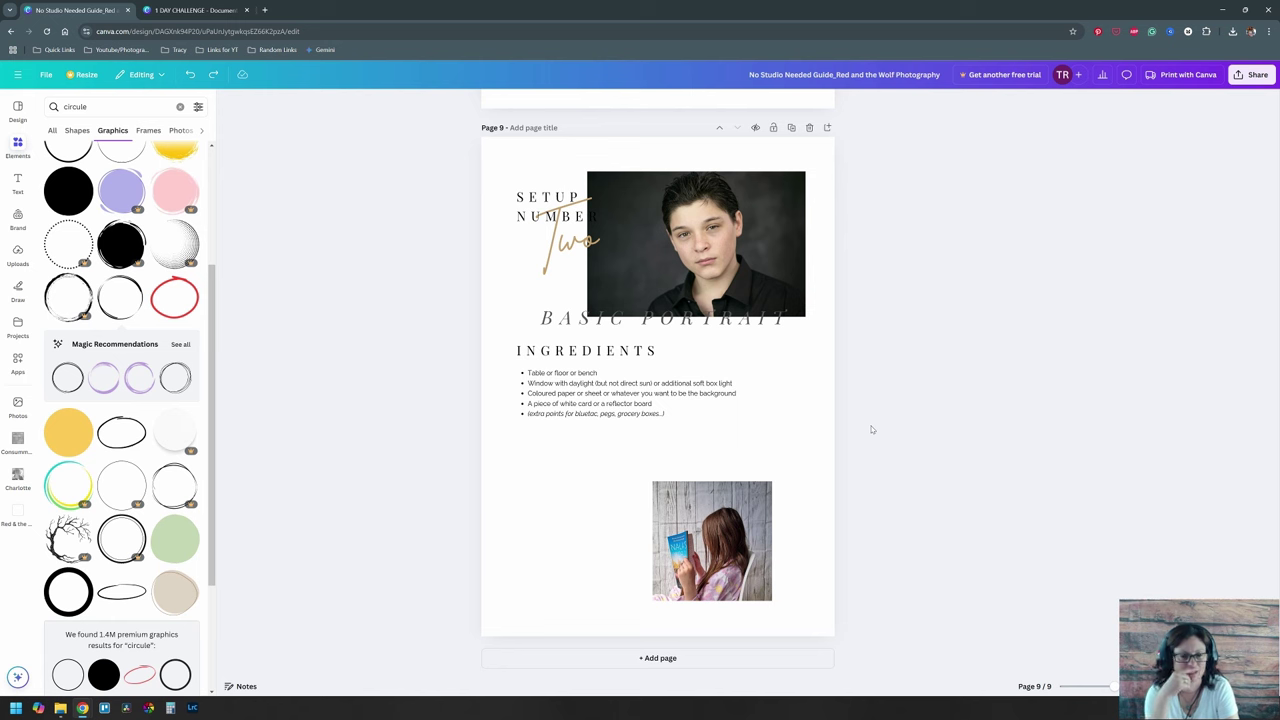
# Step: Change page 9's setup number to "Three" and arrange the "Basic Portrait" heading above the lowered portrait photo and setup label
pyautogui.hotkey('ctrl', 'y')
pyautogui.hotkey('ctrl', 'y')
pyautogui.hotkey('ctrl', 'y')
pyautogui.hotkey('ctrl', 'y')
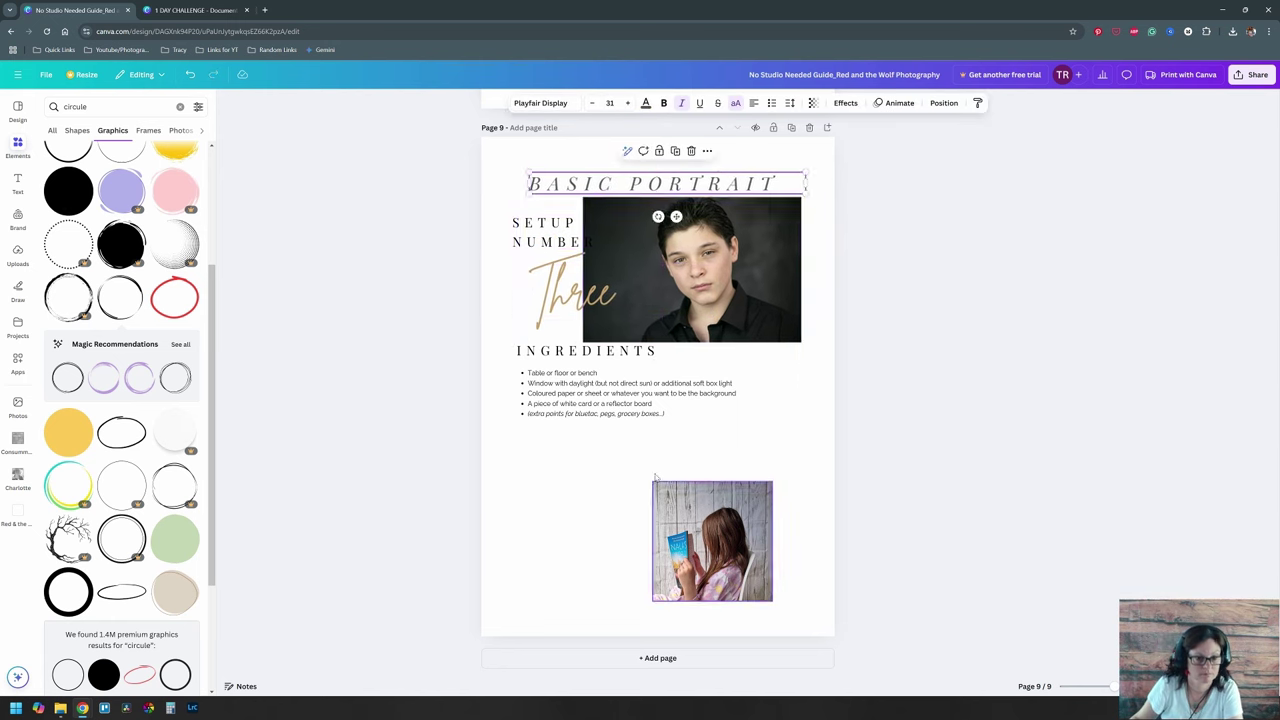
# Step: Put the "Setup Number" label on one line beneath the "Basic Portrait" heading, with "Three" to its right and the portrait photo underneath
pyautogui.moveTo(655, 477); pyautogui.dragTo(510, 215)
pyautogui.moveTo(690, 275); pyautogui.dragTo(686, 320)
pyautogui.moveTo(723, 183); pyautogui.dragTo(731, 183)
pyautogui.moveTo(550, 275); pyautogui.dragTo(577, 225)
pyautogui.moveTo(666, 225); pyautogui.dragTo(732, 222)
pyautogui.moveTo(572, 334); pyautogui.dragTo(738, 236)
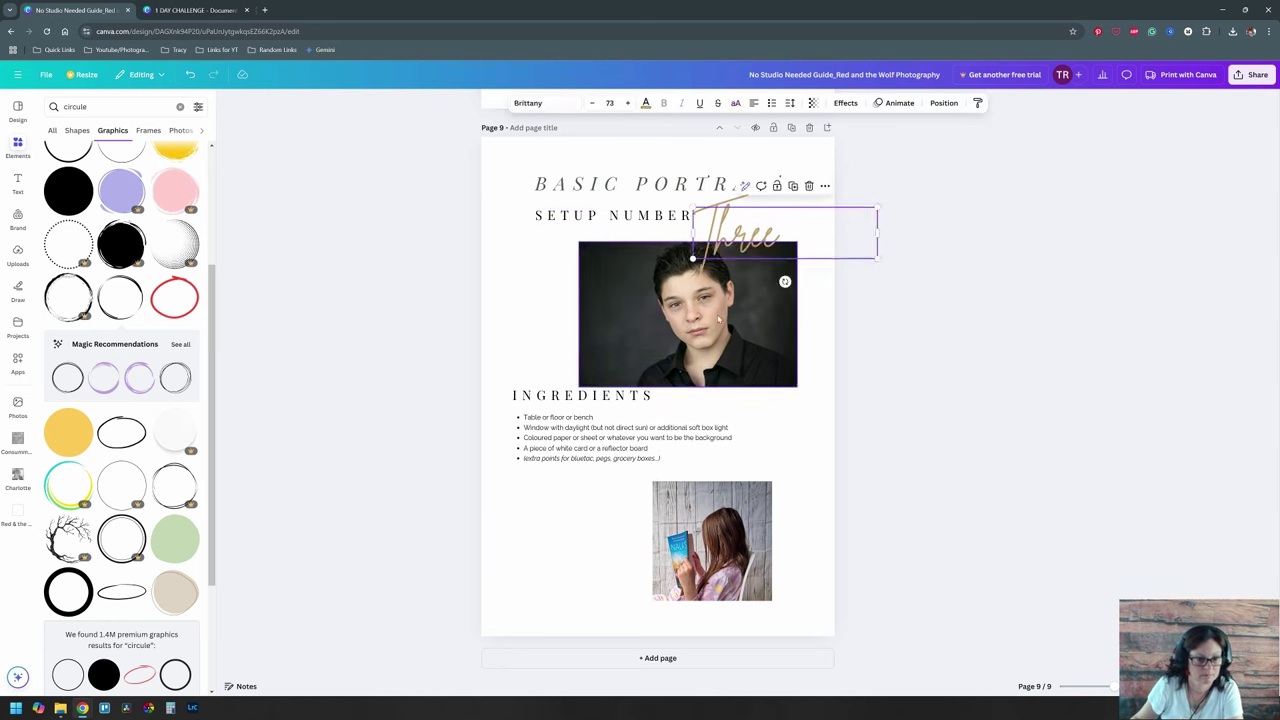
# Step: Centre the portrait photo on page 9 and narrow the "Three" text box to about 55 wide over the photo's upper-right corner
pyautogui.moveTo(718, 319); pyautogui.dragTo(688, 308)
pyautogui.click(886, 398)
pyautogui.hotkey('ctrl', 'z')
pyautogui.hotkey('ctrl', 'z')
pyautogui.hotkey('ctrl', 'z')
pyautogui.hotkey('ctrl', 'z')
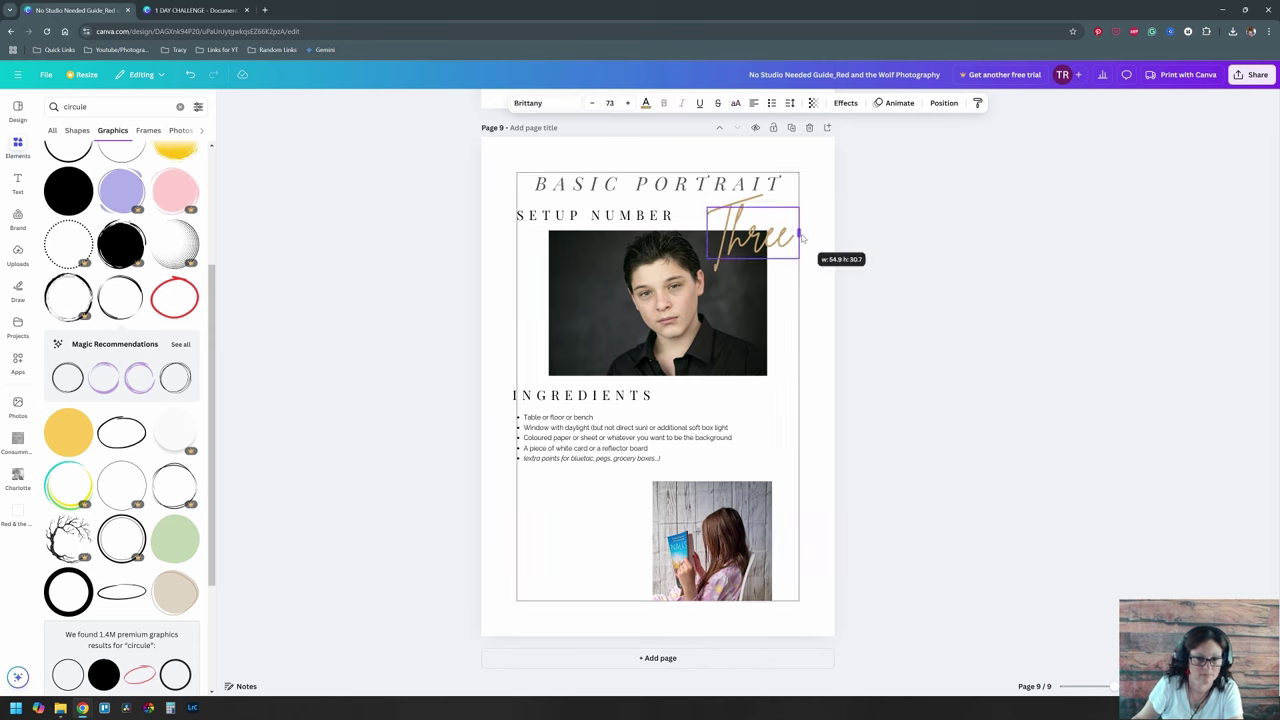
pyautogui.hotkey('ctrl', 'z')
pyautogui.hotkey('ctrl', 'z')
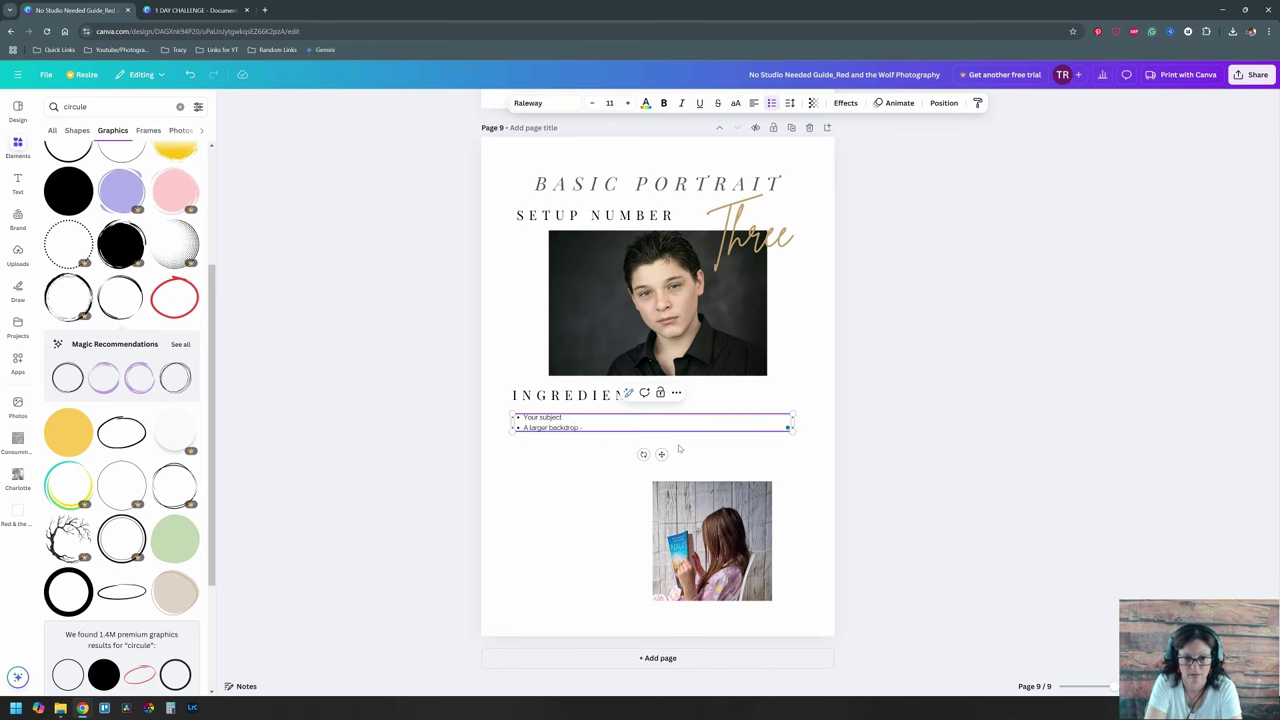
# Step: Write the larger-backdrop ingredient bullet, suggesting an actual backdrop, a good looking wall, a sheet or spraypainted backs of large real estate signs
pyautogui.write('something like a sheet or like our original ones - spraypainted backs of')
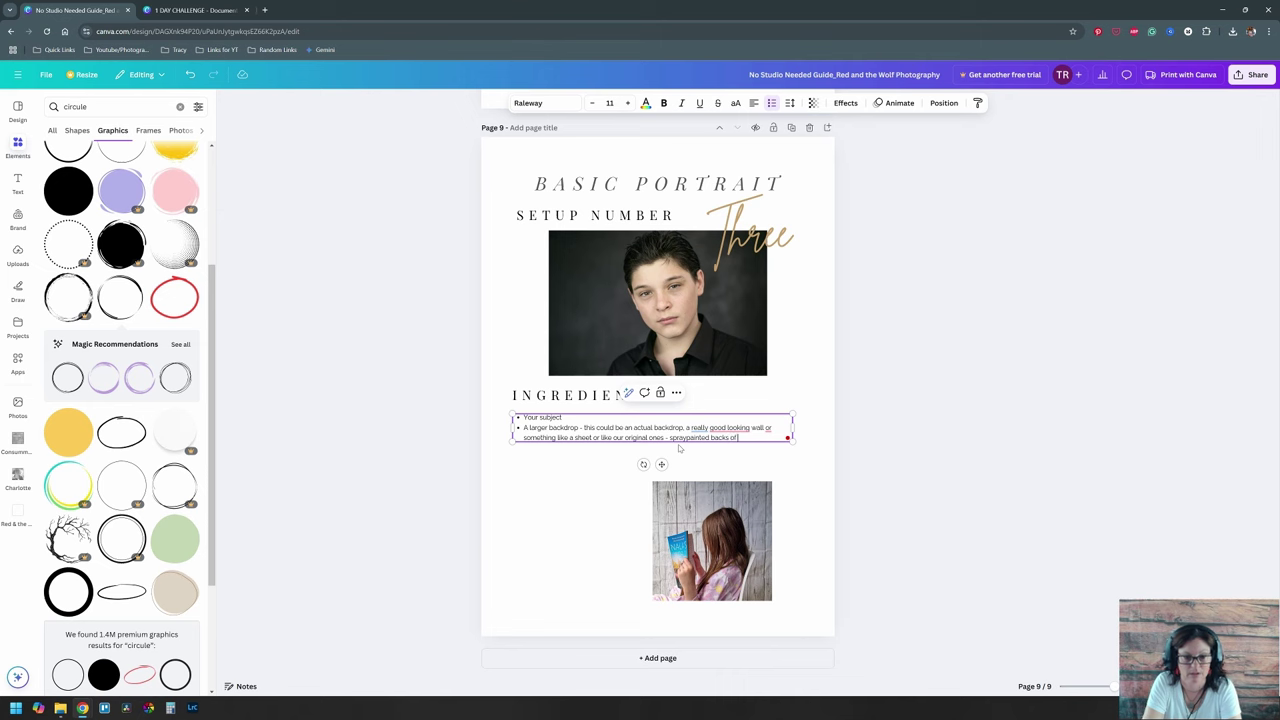
pyautogui.moveTo(765, 427); pyautogui.dragTo(578, 438)
pyautogui.press('BackSpace')
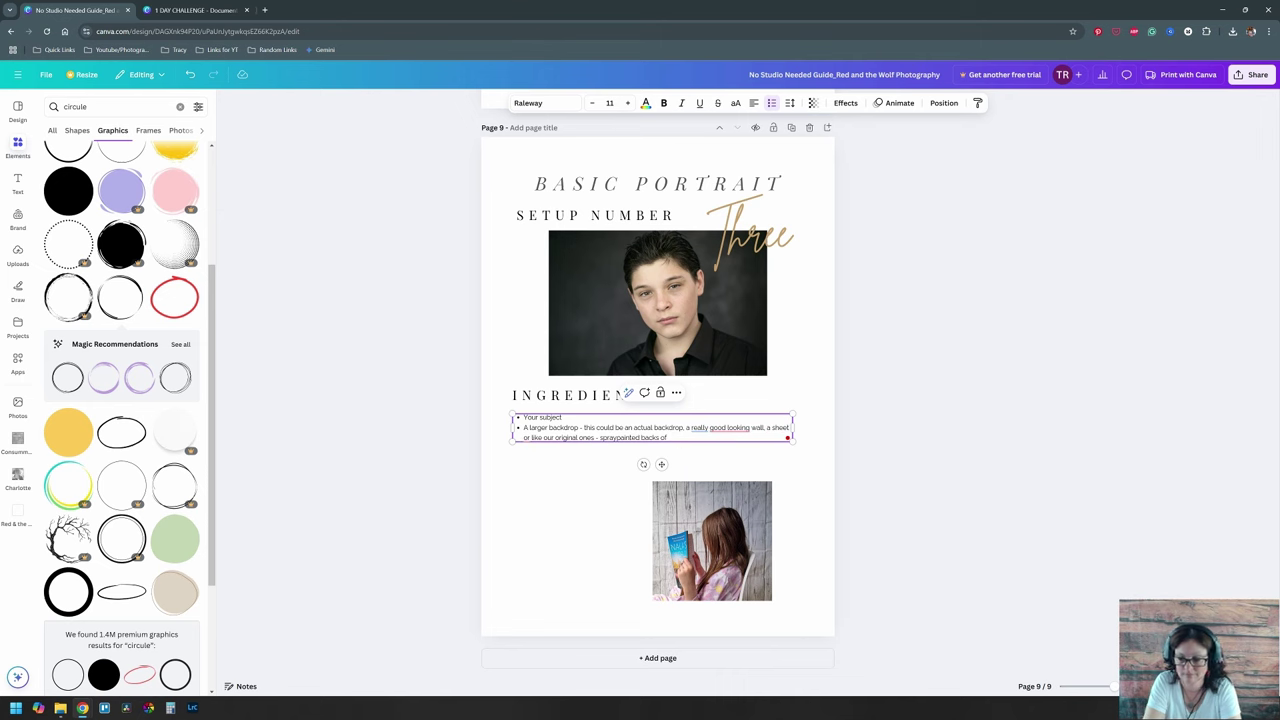
pyautogui.write('ground in the one above)')
pyautogui.press('Return')
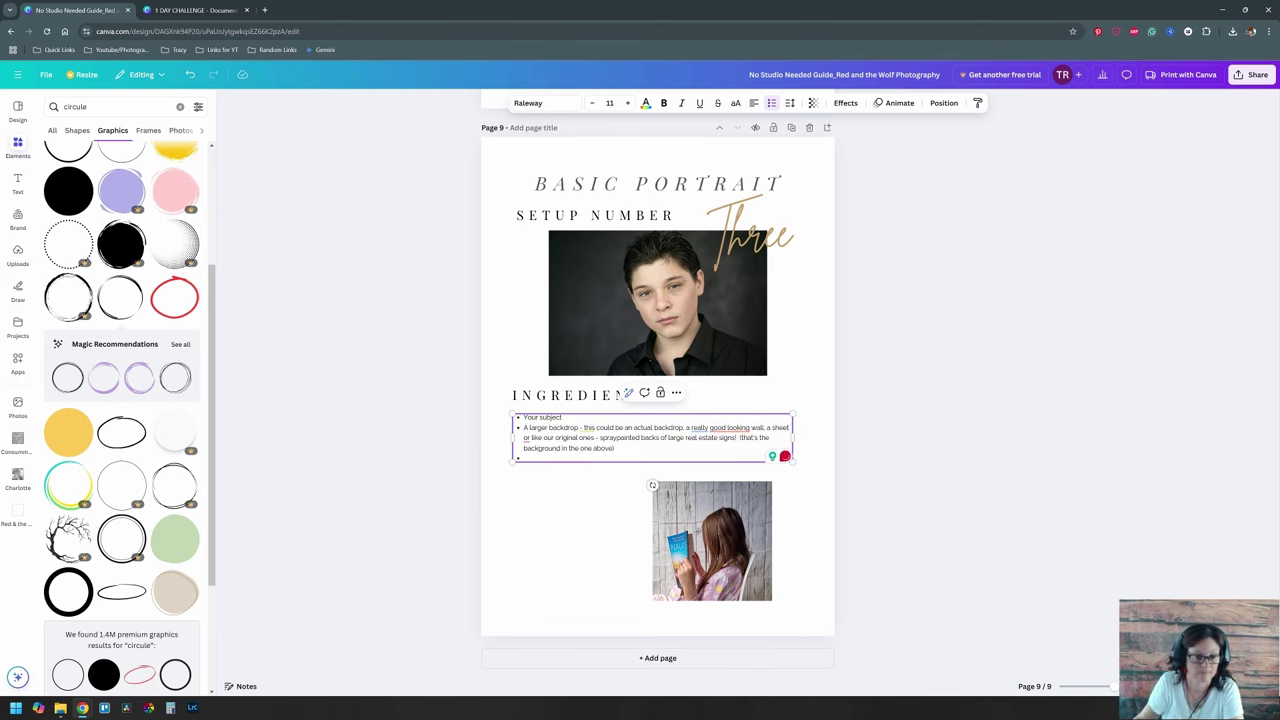
# Step: Add an ingredients bullet about attaching the backdrop to the wall, propping it on a stack of books, or using a proper backdrop stand
pyautogui.write('Some way of attaching it to the wall')
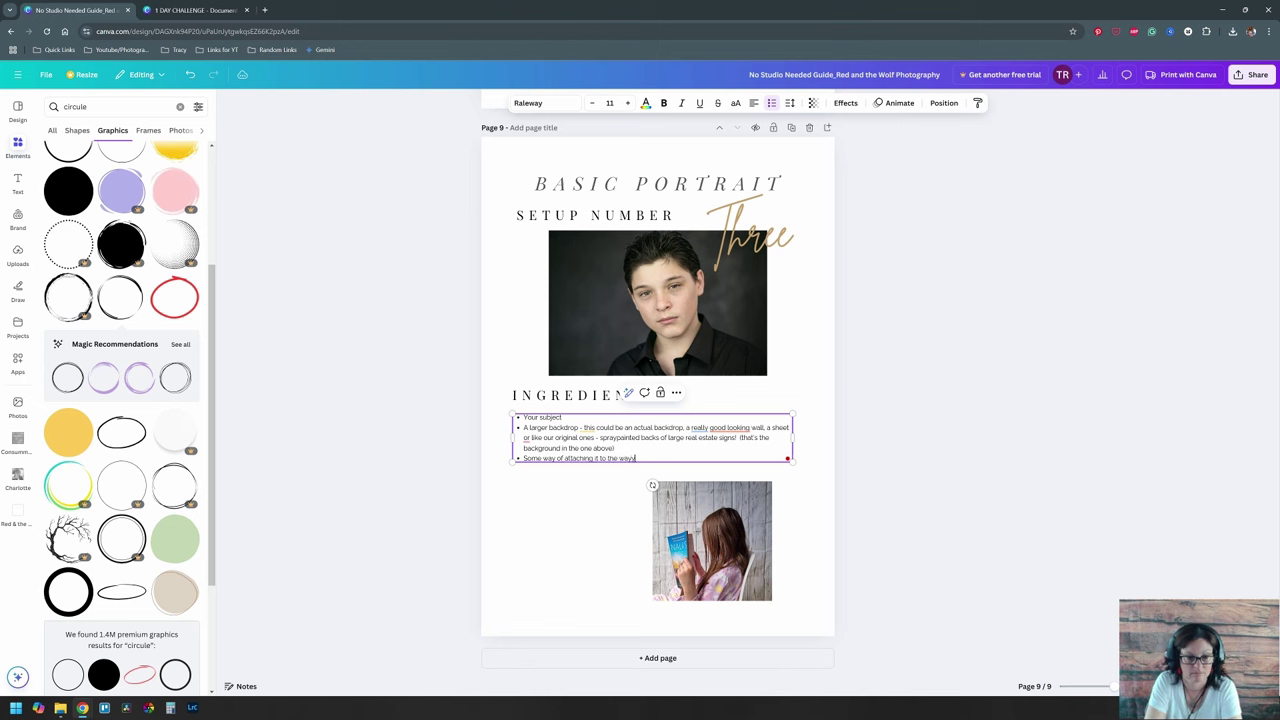
pyautogui.press('BackSpace')
pyautogui.press('BackSpace')
pyautogui.write('ll, ')
pyautogui.write(' / propping it against the wall on top of a stack of books or something / or a backdrop stand')
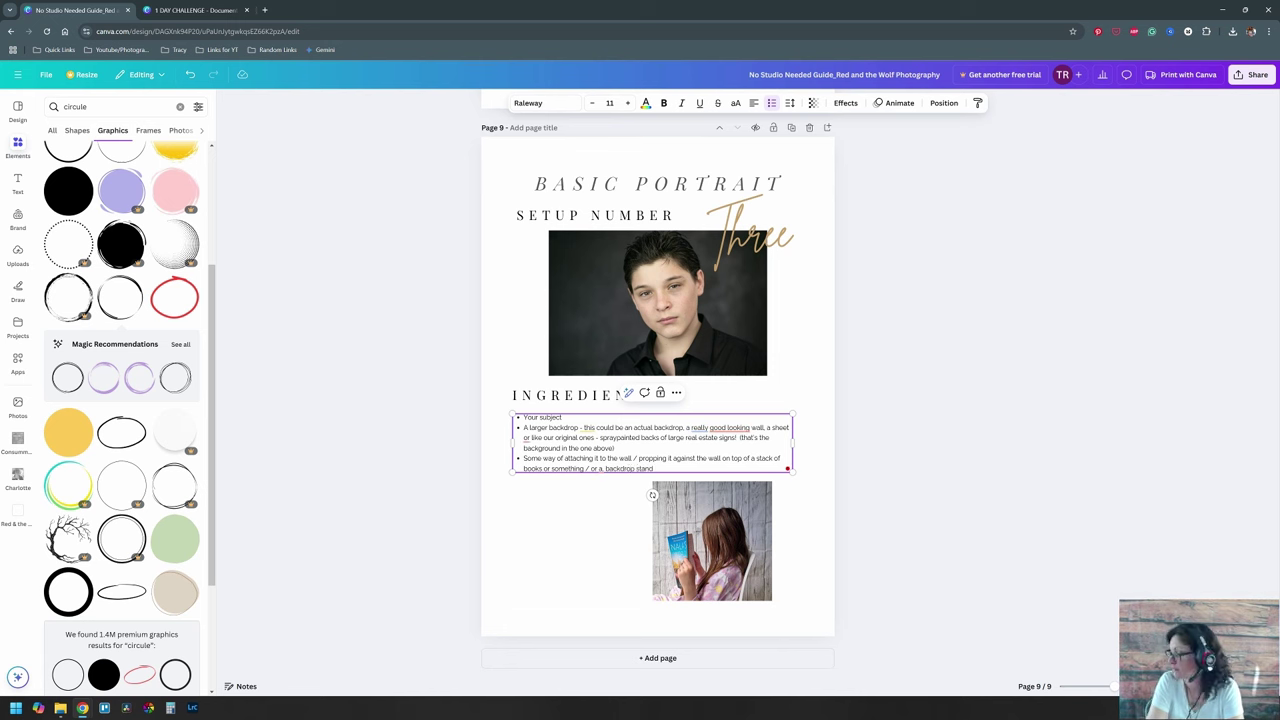
pyautogui.write('proper')
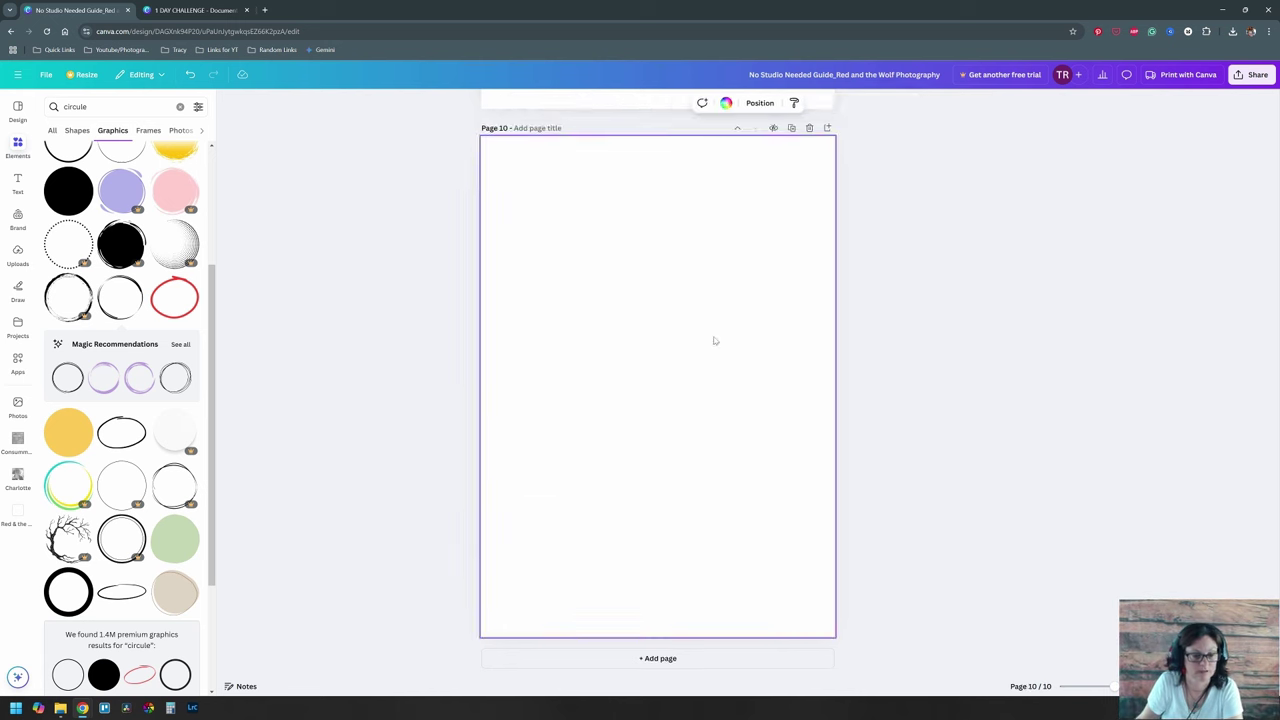
# Step: Move the Ingredients heading and its list lower on page 9 to leave a gap below the portrait photo
pyautogui.scroll(5, 714, 340)
pyautogui.moveTo(634, 403); pyautogui.dragTo(634, 423)
pyautogui.click(673, 546)
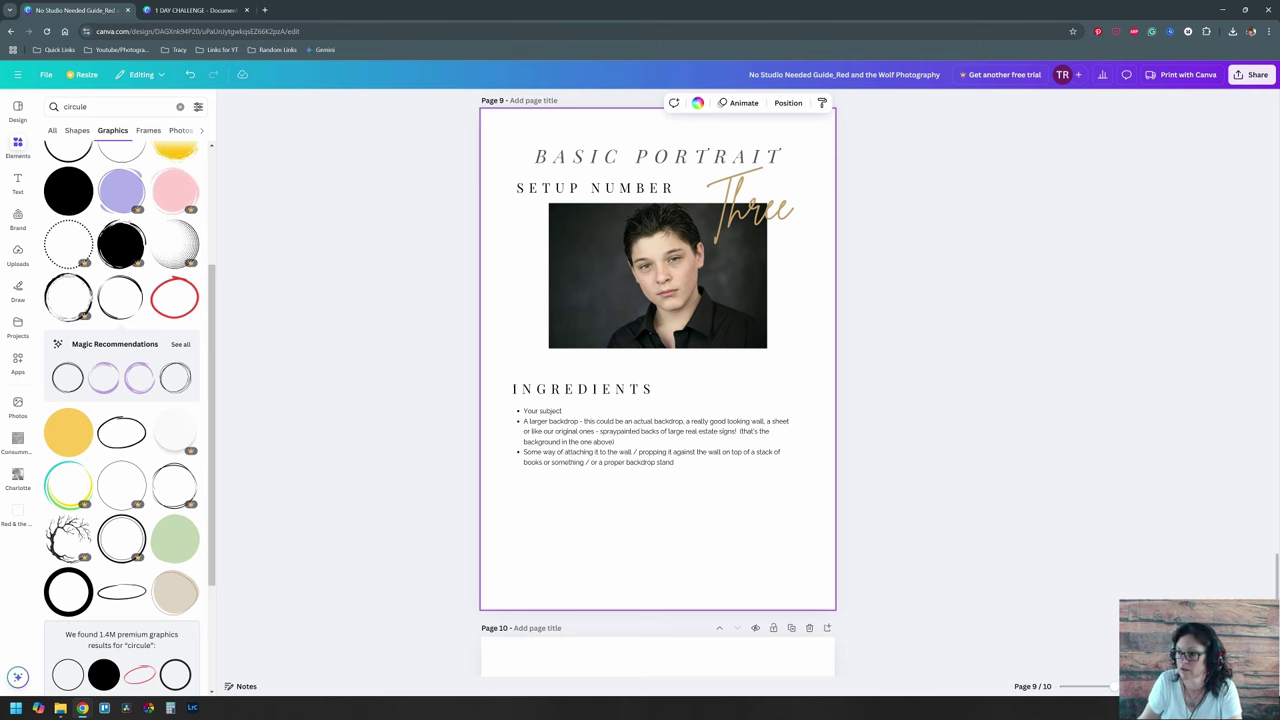
# Step: Start a body paragraph below the ingredients list with "Additional to this" and remove its italic formatting
pyautogui.click(612, 454)
pyautogui.write('Additio')
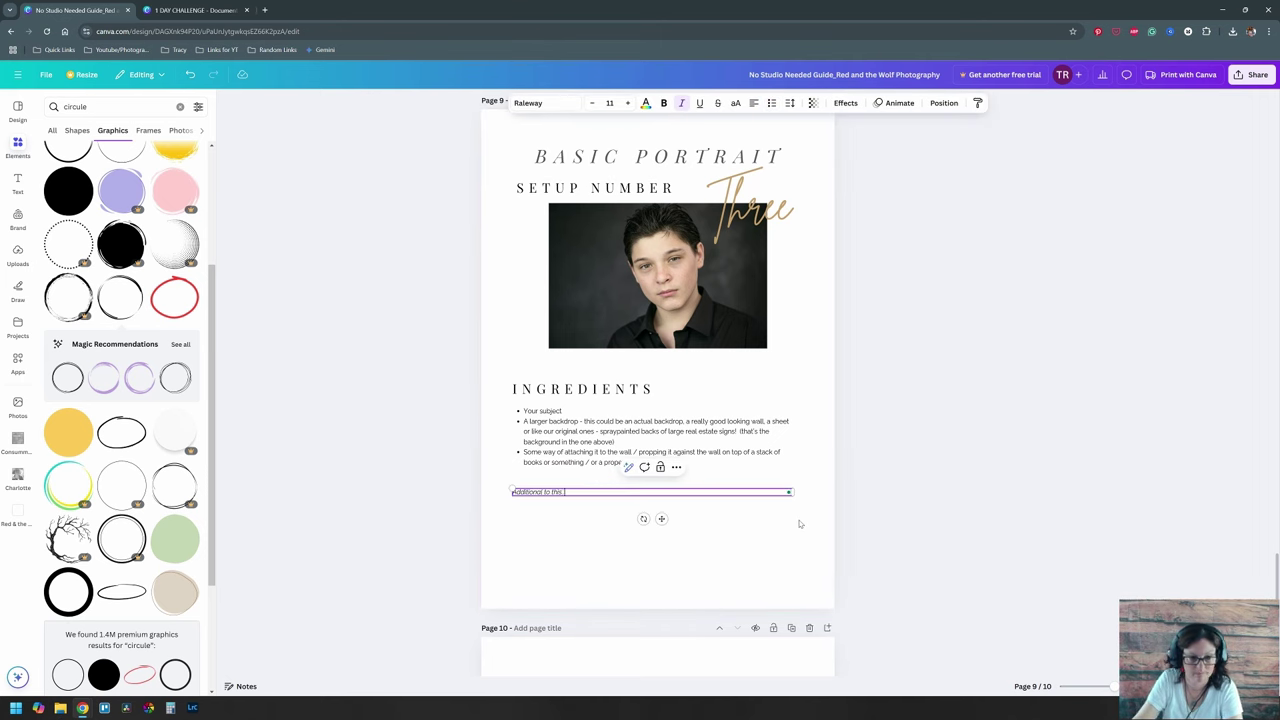
pyautogui.write('nal to this')
pyautogui.hotkey('ctrl', 'a')
pyautogui.hotkey('ctrl', 'i')
pyautogui.press('Right')
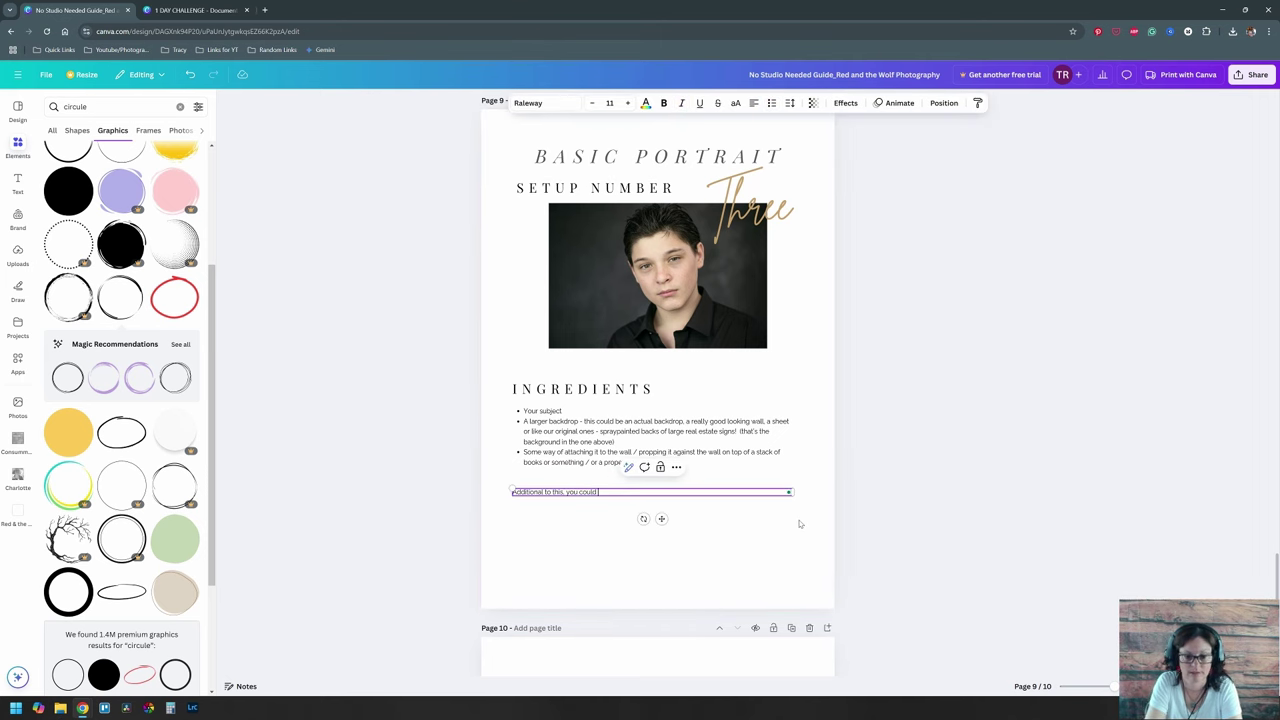
# Step: Complete the paragraph recommending a portrait lens (ie a 50mm or 85mm) or a longer 70-200, with some distance for a blurry background effect
pyautogui.press('BackSpace')
pyautogui.press('BackSpace')
pyautogui.press('BackSpace')
pyautogui.press('BackSpace')
pyautogui.press('BackSpace')
pyautogui.press('BackSpace')
pyautogui.write('would be best to use a portrait lens')
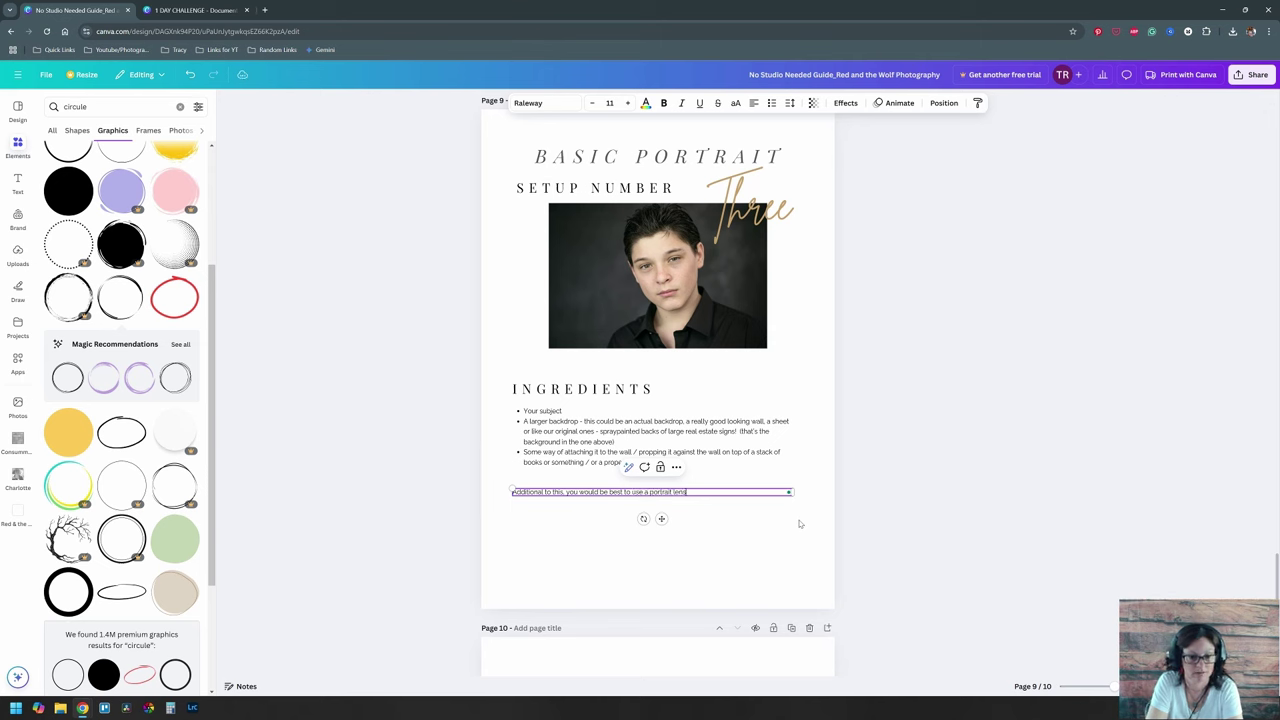
pyautogui.write(' (ie a 50mm or 85mm) or a longer lens such as a 70-200')
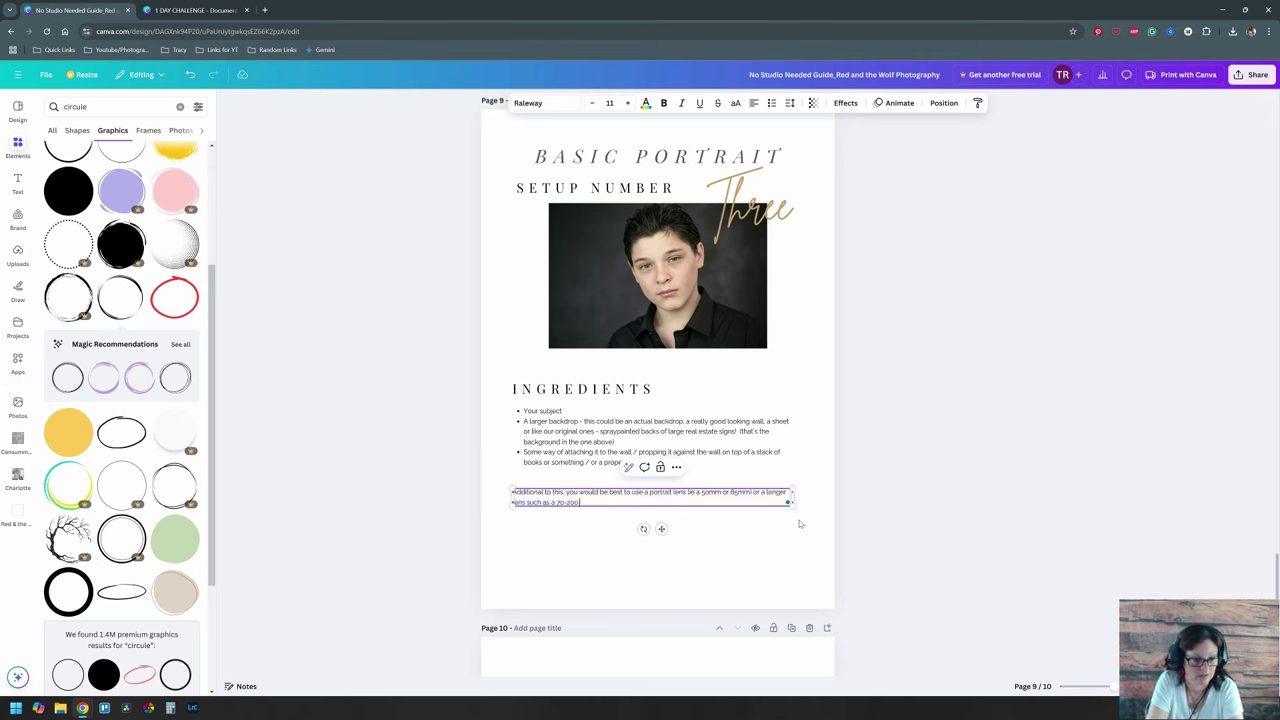
pyautogui.write(' and get a little bit of distance between you and your subject for the blurry background effect.')
# Step: Add an ingredients bullet about facing the incoming light or using a simple cheap softbox, and shift the lens paragraph down below it
pyautogui.click(674, 462)
pyautogui.press('Return')
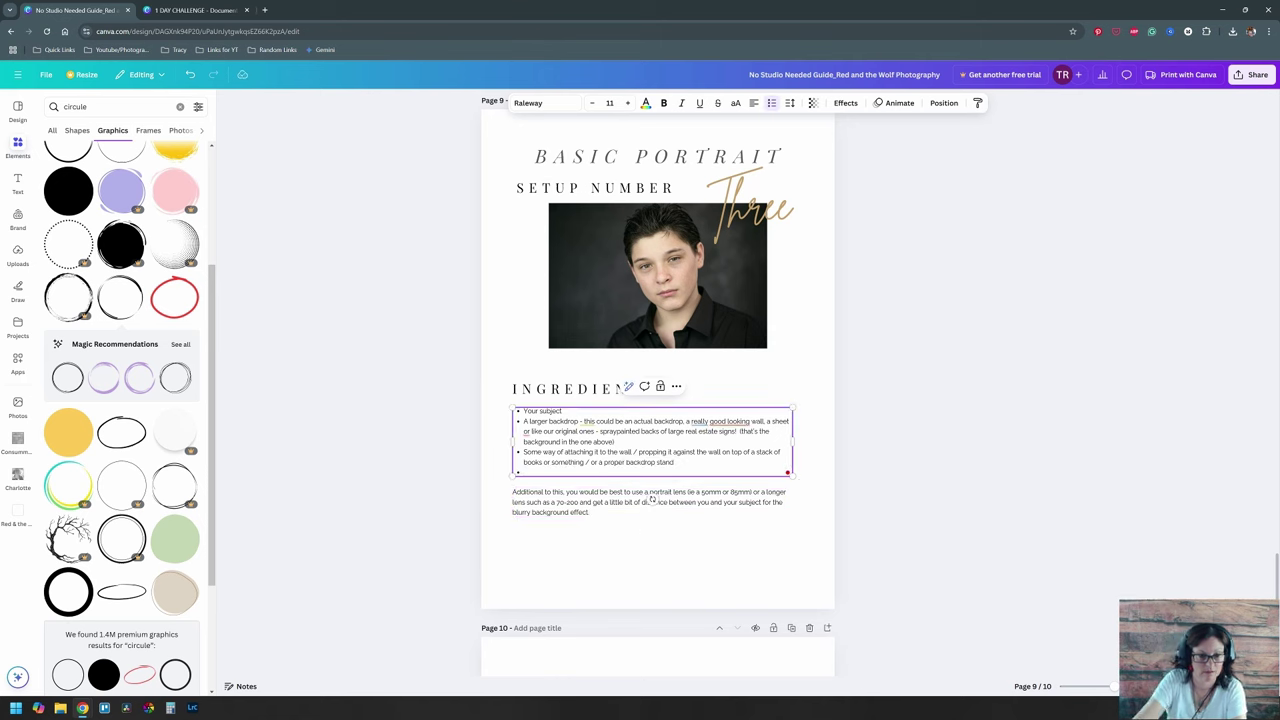
pyautogui.write('income light - but')
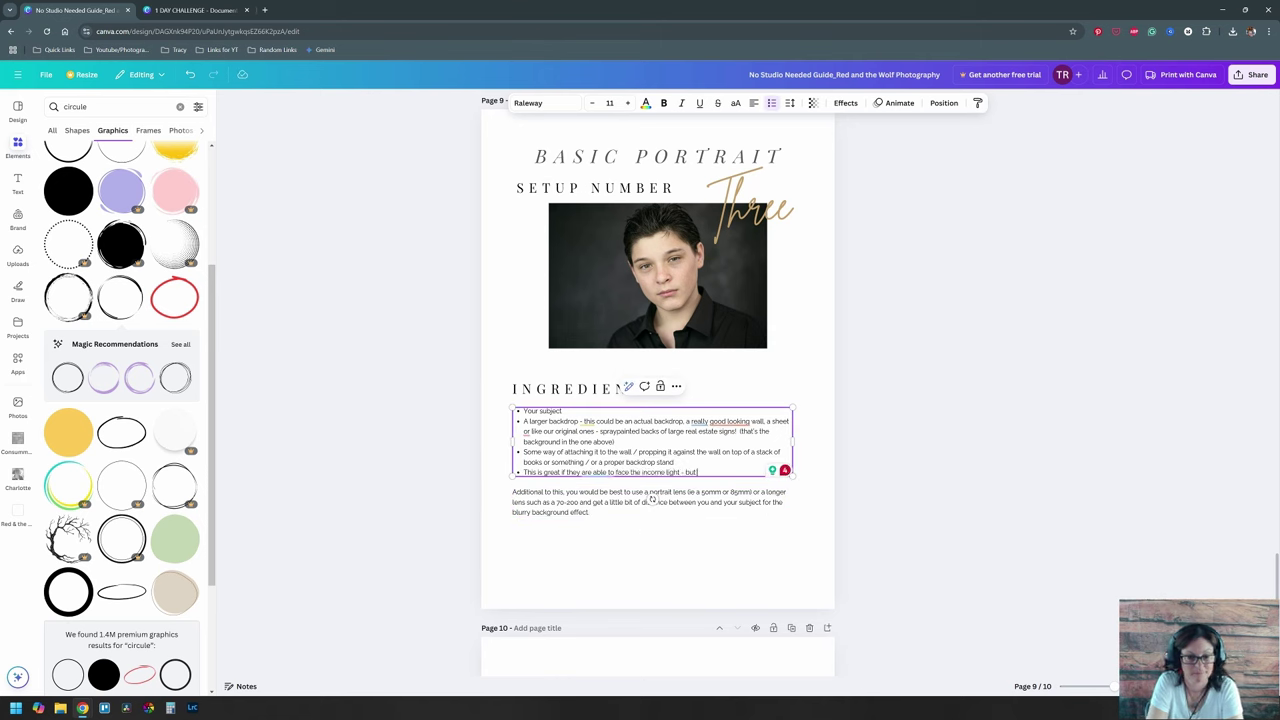
pyautogui.write(' if not, a simple c')
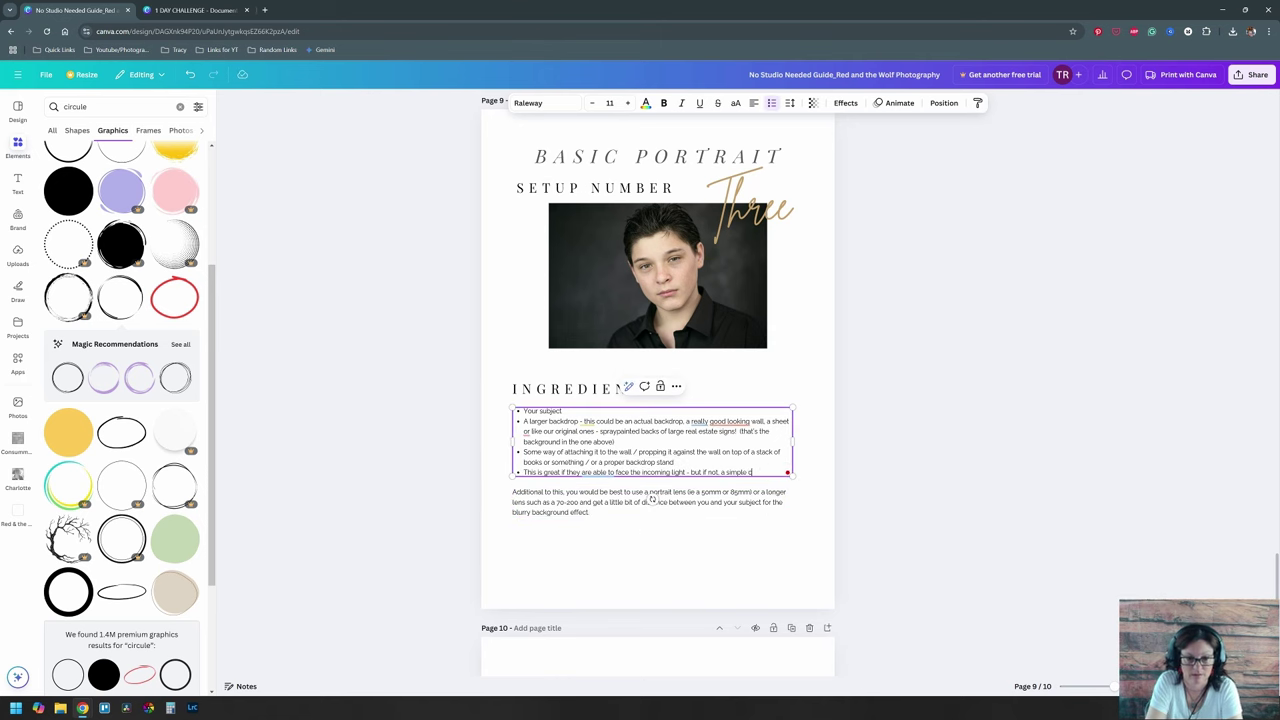
pyautogui.write('ox is a great option for closer up portraits like these')
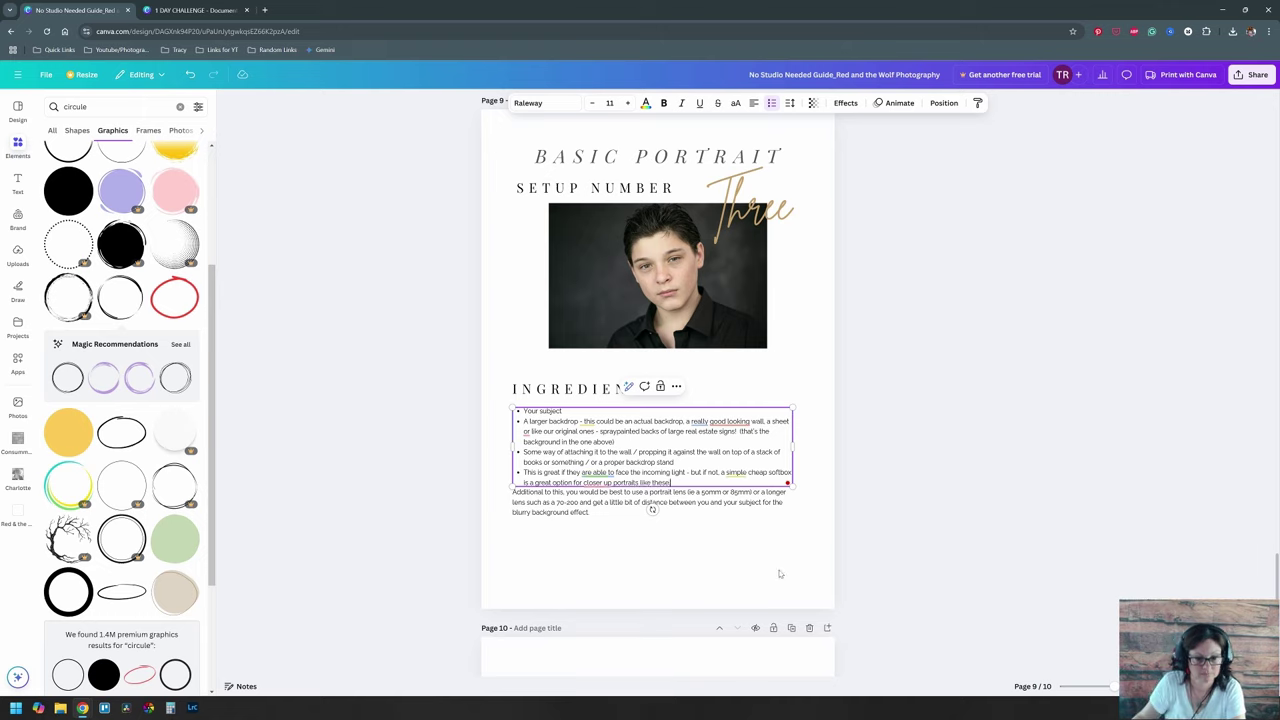
pyautogui.moveTo(652, 501); pyautogui.dragTo(652, 521)
pyautogui.click(960, 606)
# Step: Review the guide's earlier pages, including the Simple Flatlay setup, and return to page 10
pyautogui.scroll(20, 780, 450)
pyautogui.click(780, 300)
pyautogui.scroll(-1, 657, 300)
pyautogui.click(657, 217)
pyautogui.scroll(-9, 669, 431)
pyautogui.click(669, 431)
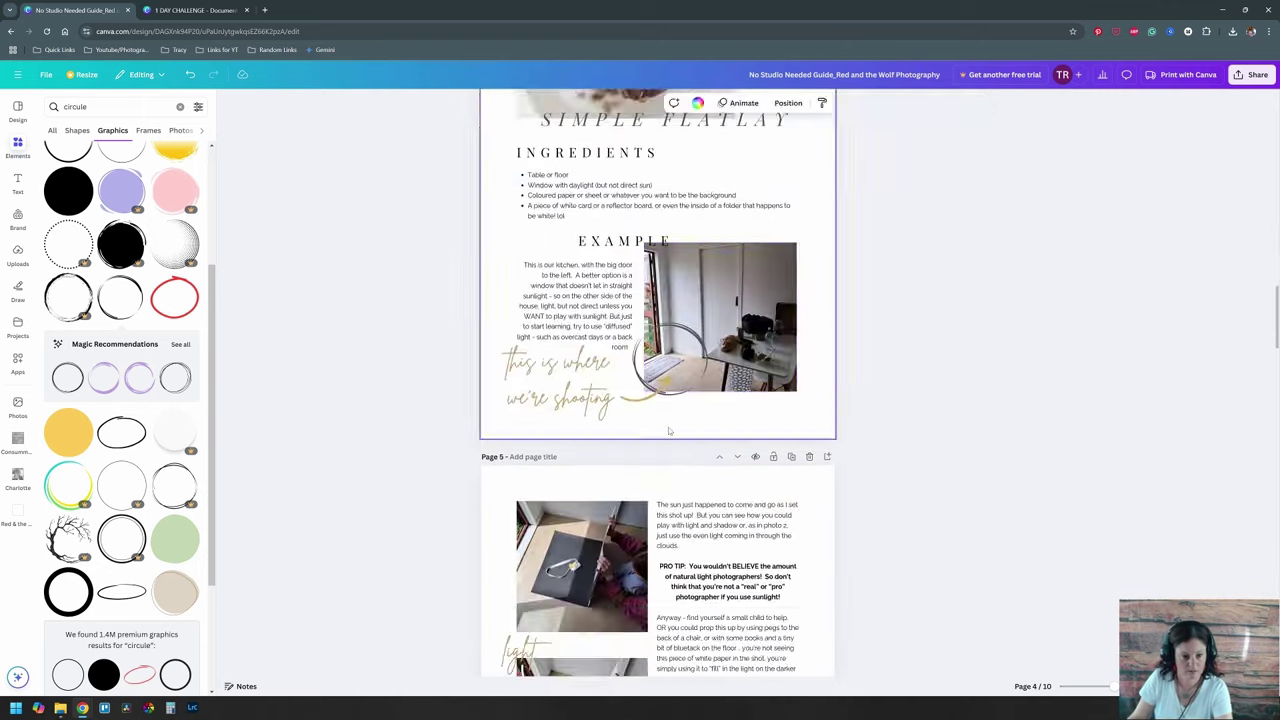
pyautogui.scroll(-20, 669, 431)
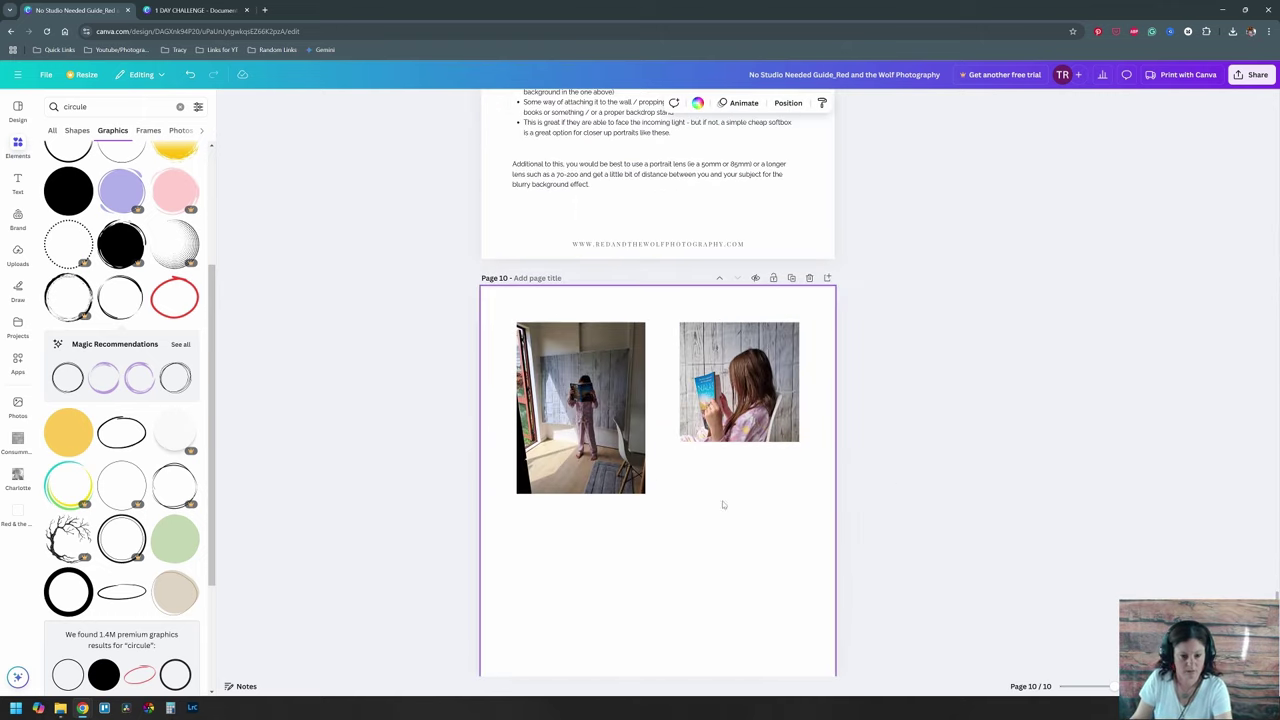
# Step: Paste a text box below page 10's two photos and explain that this simplest option was the easiest to demonstrate a basic portrait
pyautogui.scroll(2, 723, 504)
pyautogui.hotkey('ctrl', 'v')
pyautogui.tripleClick(604, 478)
pyautogui.write('W')
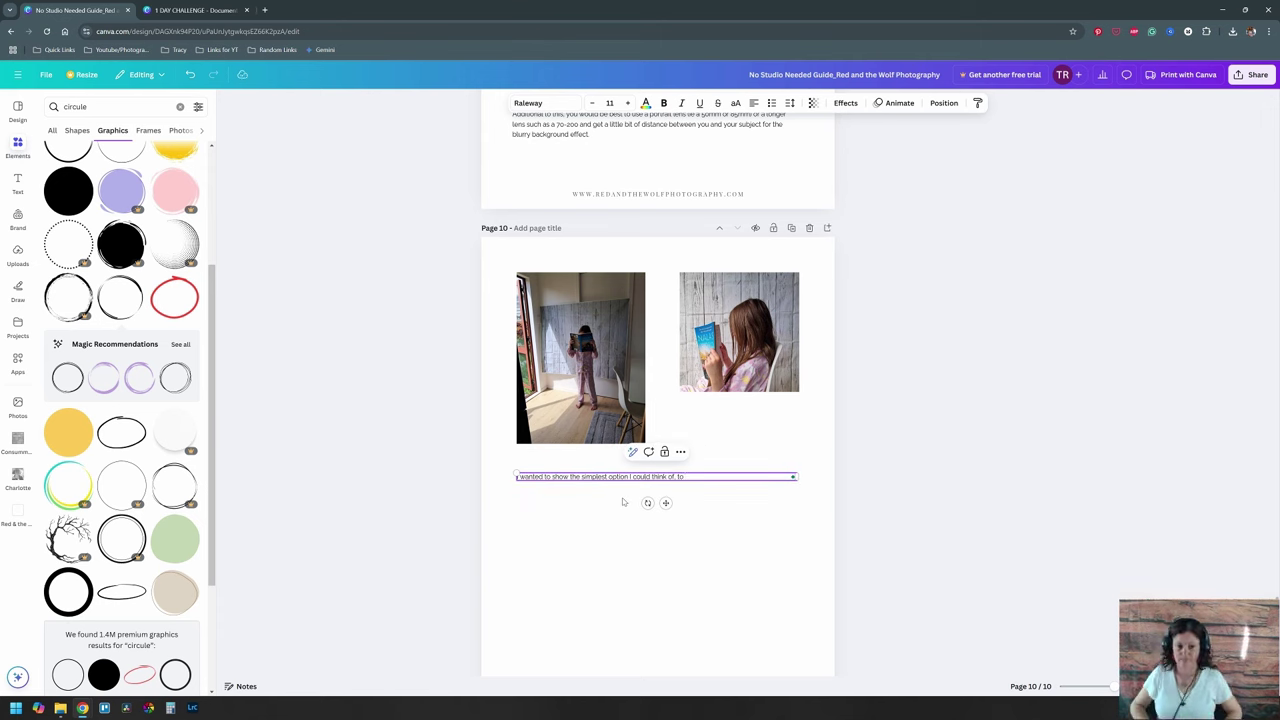
pyautogui.write("It's not the best setup, but it was the easiest to demonstrate a bi")
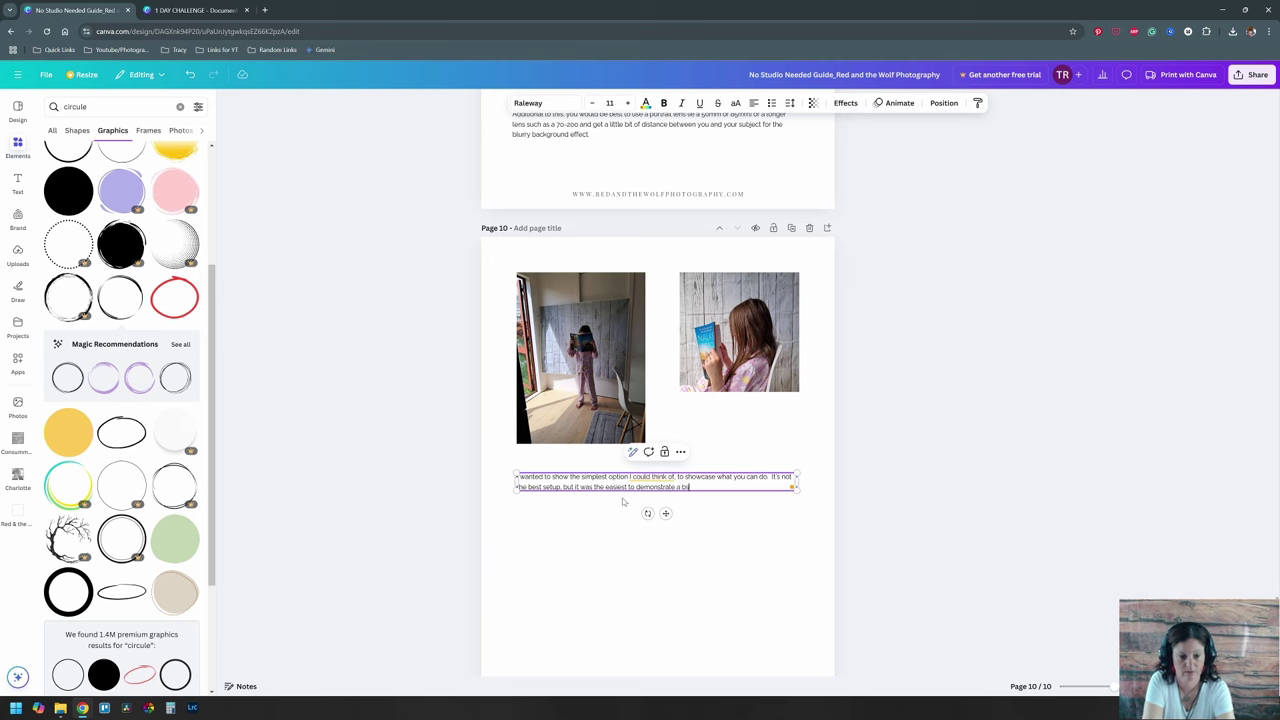
pyautogui.write('sic portrait.')
pyautogui.press('Return')
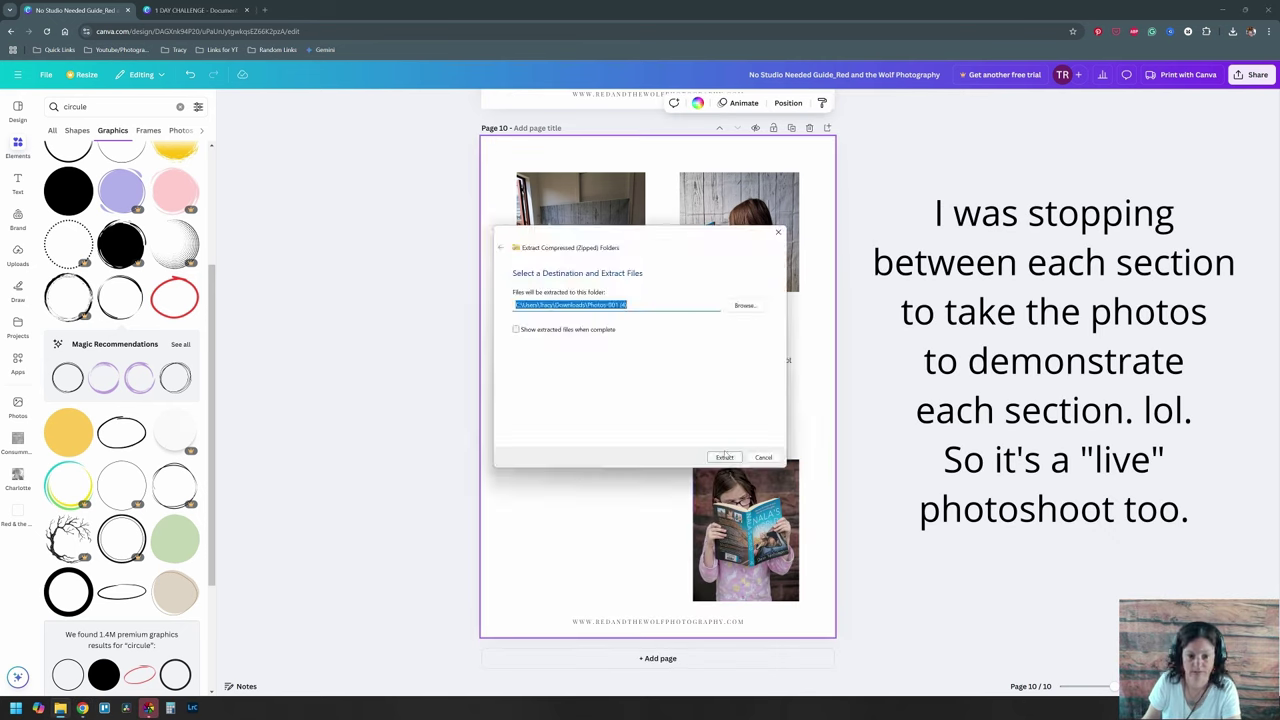
# Step: Extract the downloaded photos archive and add a page 10 paragraph explaining why the cheap Temu backdrop's creases show in the cellphone photo
pyautogui.click(725, 456)
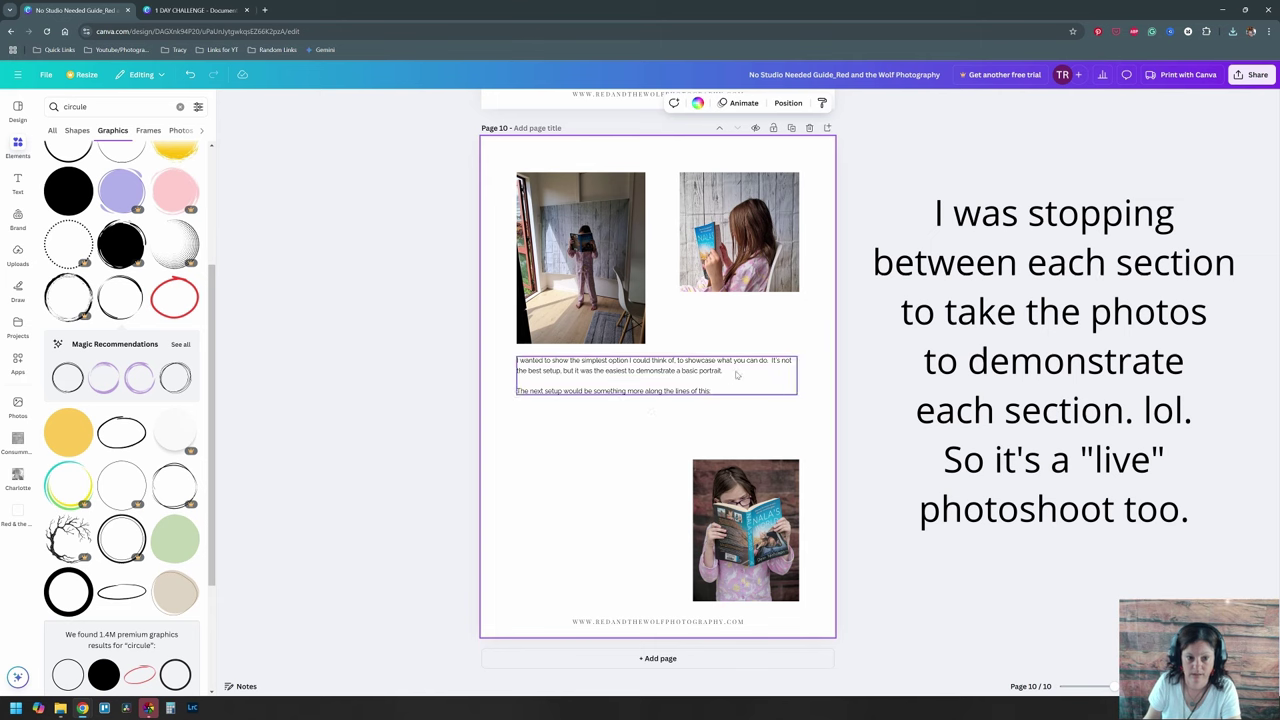
pyautogui.doubleClick(737, 374)
pyautogui.press('Return')
pyautogui.press('Return')
pyautogui.write("Because there's not much room between the subject and the background (and because I was using my cellp")
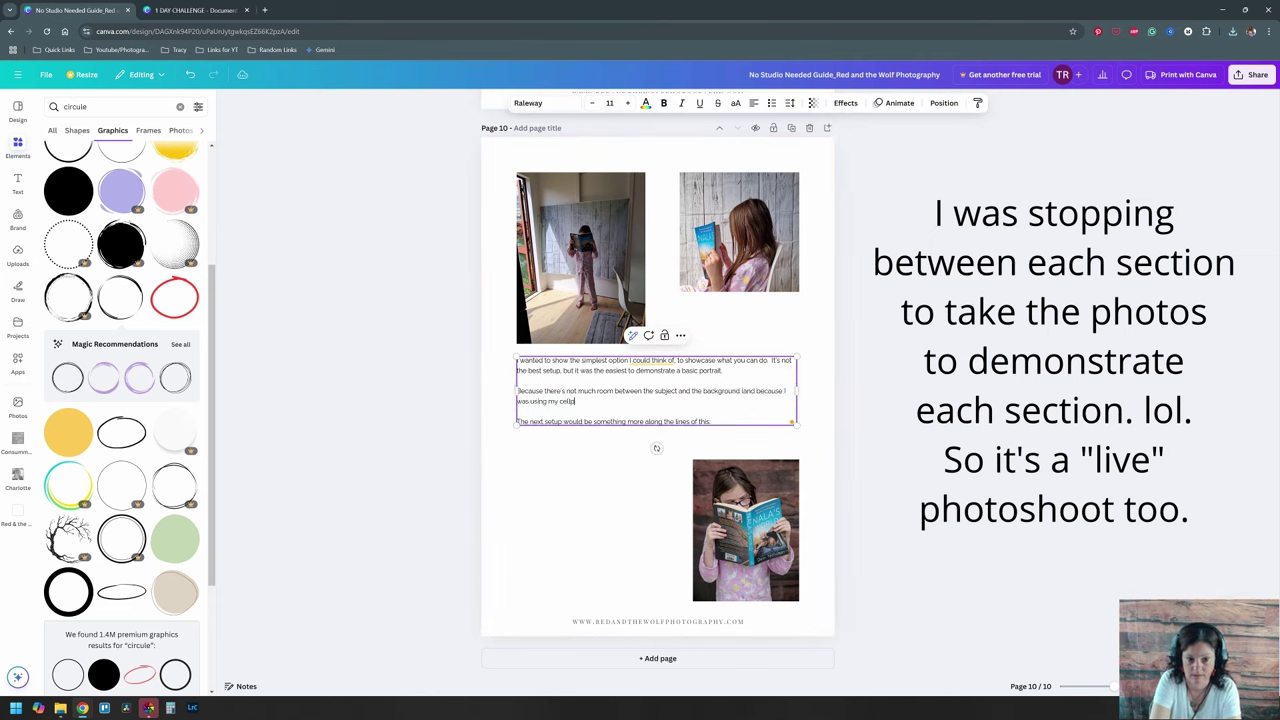
pyautogui.write('hone) you can easily see the creases in the backdrop (this w')
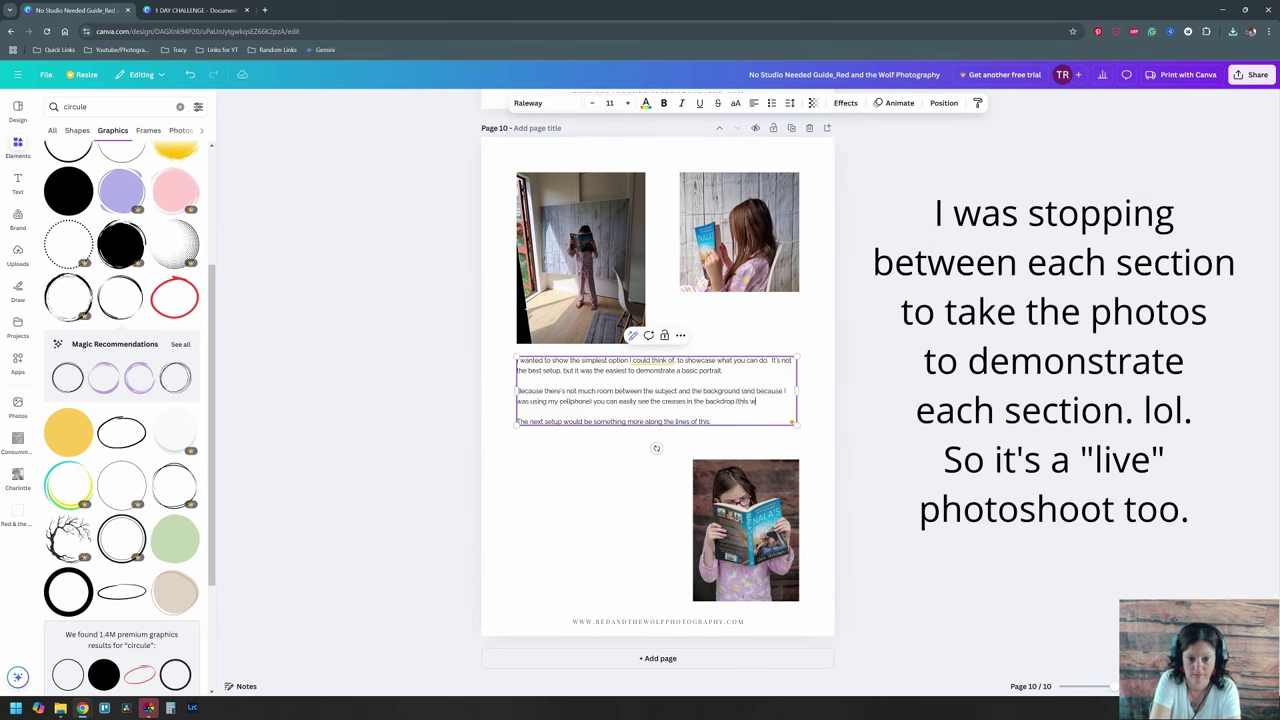
pyautogui.write('as a cheap one from Temu I think, that I got off a friend).  Mos')
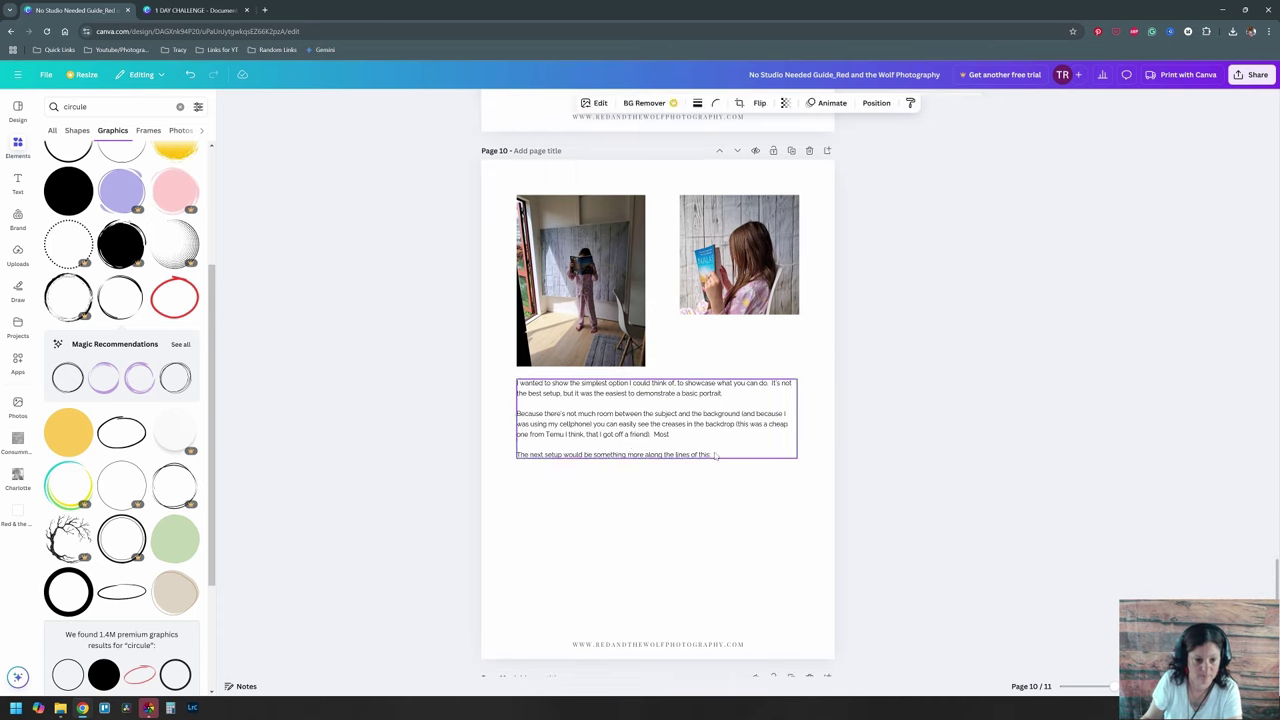
# Step: Finish the paragraph with advice to use the phone's portrait mode and move the subject out from the wall, replacing the "next setup" line
pyautogui.write('t phones do have a portrait mode, so if you were using your phone, make')
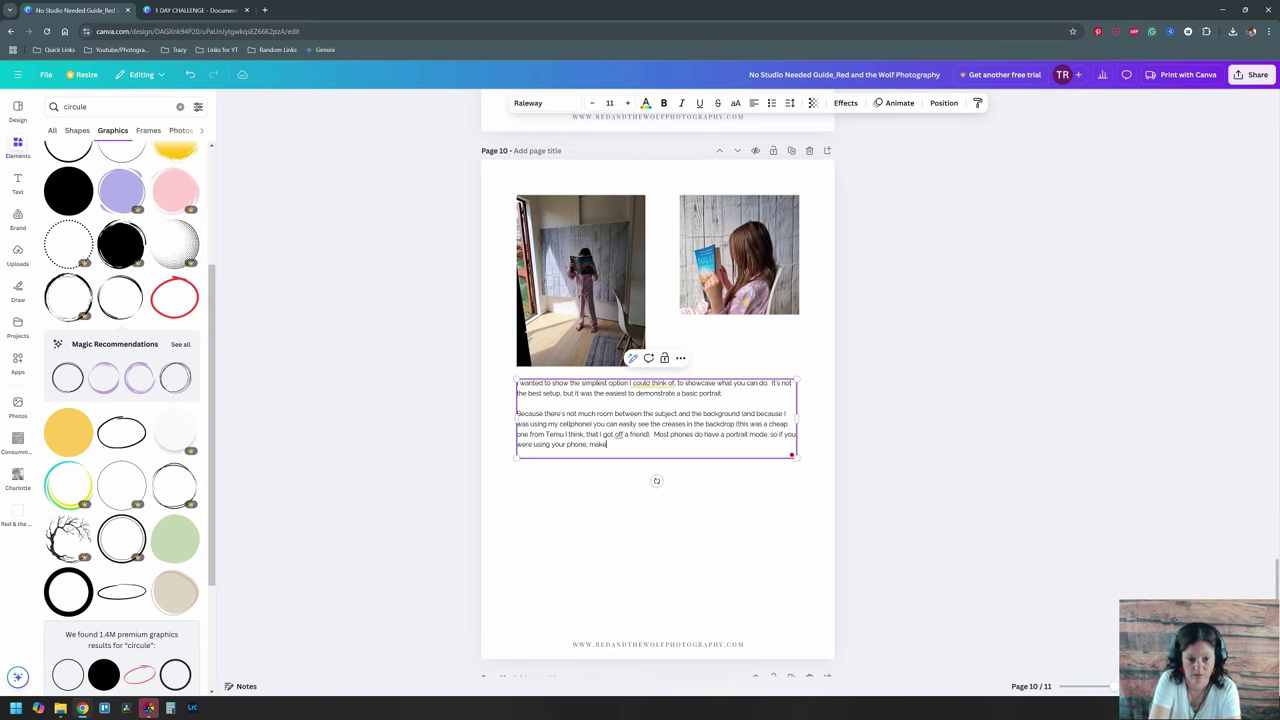
pyautogui.write(' sure to move your subject out from the wall a bit, and it should blur the background.')
pyautogui.press('Return')
pyautogui.press('Return')
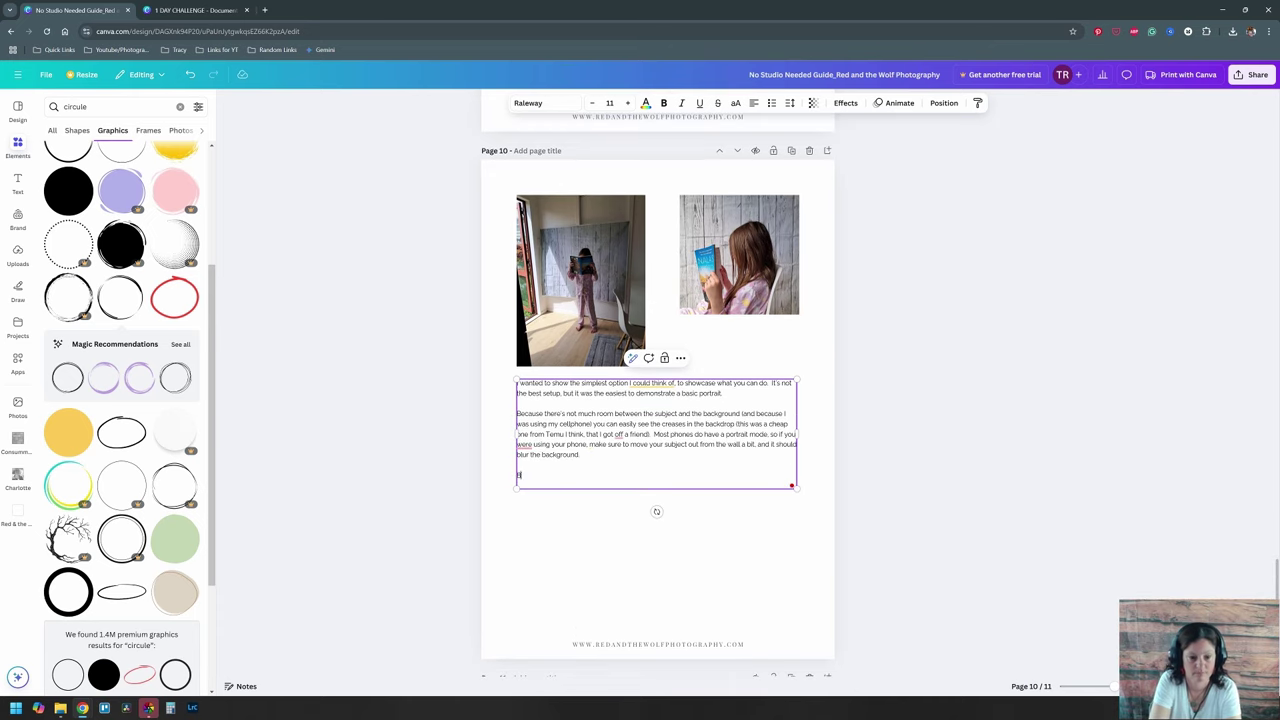
# Step: Write a closing paragraph saying a proper camera is the most ideal, but even the most basic equipment can get decent shots
pyautogui.write('But ultimately, a proper camera is more ideal')
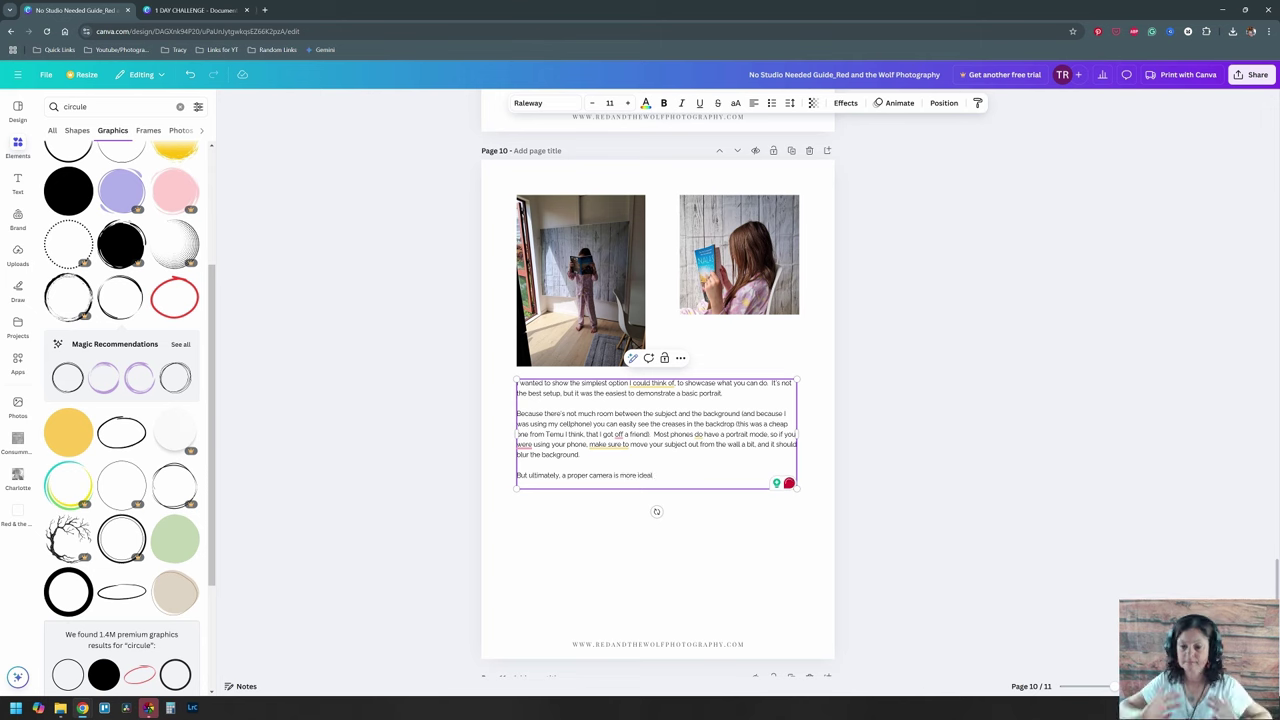
pyautogui.hotkey('shift', 'Home')
pyautogui.write('Obvio')
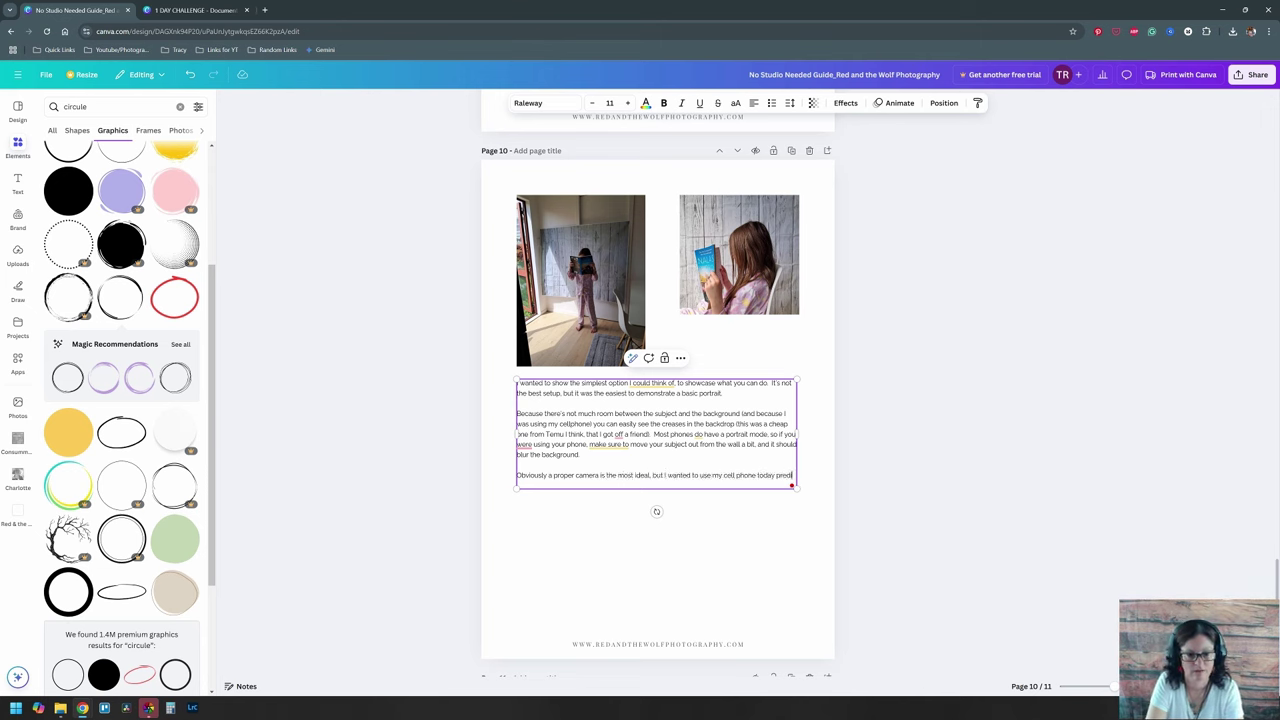
pyautogui.write('ominantly, to show that even with thean get decent shots')
pyautogui.scroll(1, 657, 420)
pyautogui.click(657, 580)
# Step: Reposition and enlarge the book-reading portrait in page 11's lower right, and place the empty wooden backdrop photo in the page's upper-left corner
pyautogui.scroll(-6, 657, 420)
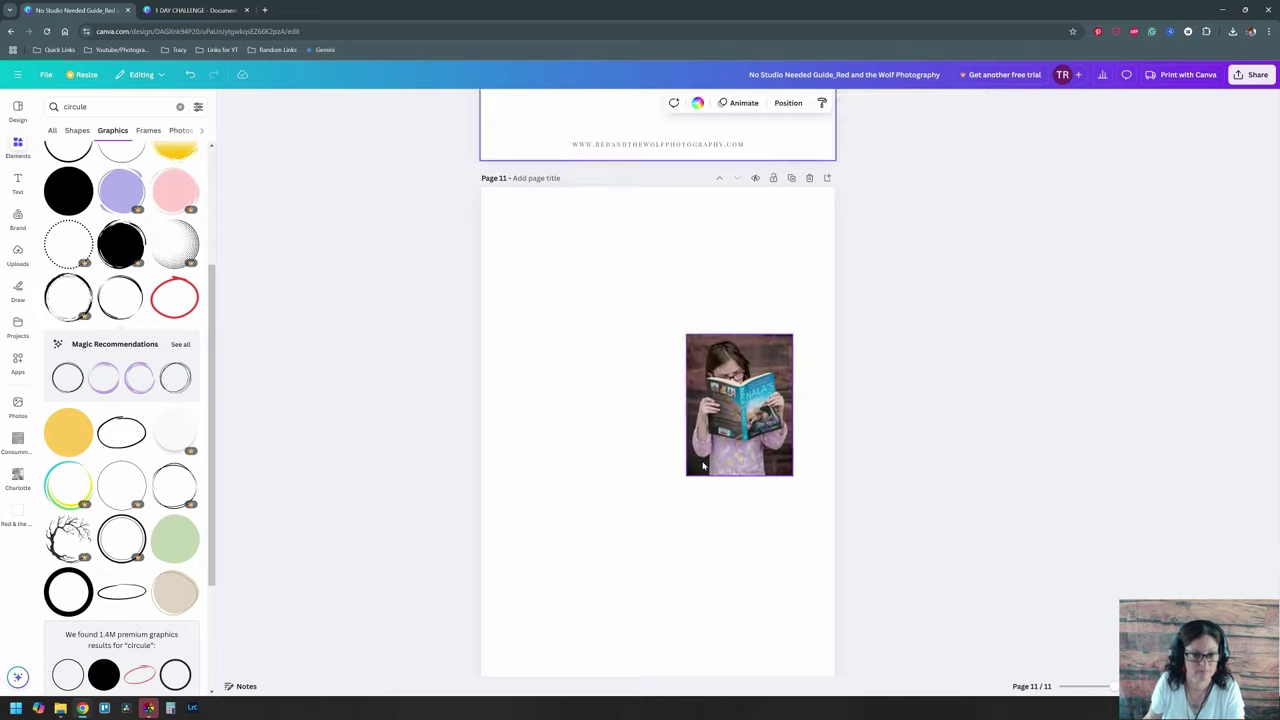
pyautogui.moveTo(703, 466); pyautogui.dragTo(688, 614)
pyautogui.click(657, 320)
pyautogui.hotkey('ctrl', 'v')
pyautogui.moveTo(722, 498); pyautogui.dragTo(622, 362)
pyautogui.click(683, 303)
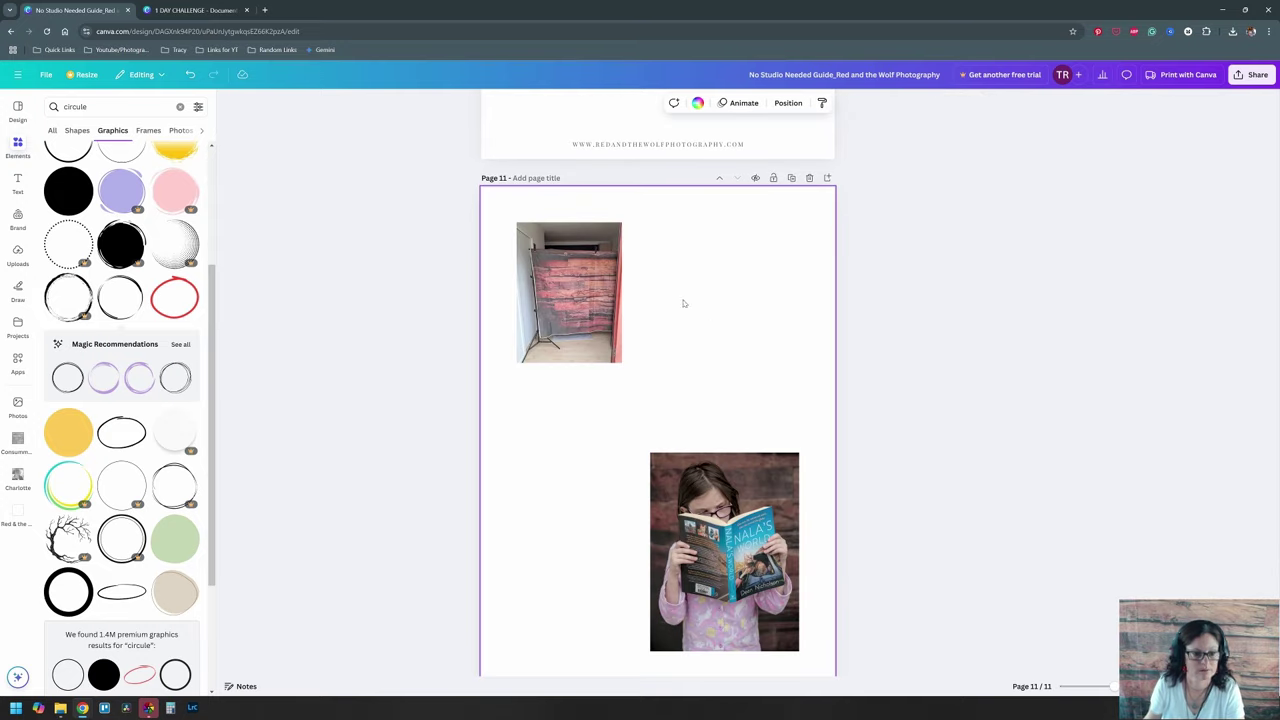
# Step: Paste the photo of the girl standing at the backdrop and scale both setup photos down to sit side by side atop page 11
pyautogui.hotkey('ctrl', 'v')
pyautogui.moveTo(842, 498); pyautogui.dragTo(740, 362)
pyautogui.click(569, 292)
pyautogui.moveTo(622, 362); pyautogui.dragTo(600, 334)
pyautogui.moveTo(688, 292); pyautogui.dragTo(658, 292)
pyautogui.moveTo(710, 362); pyautogui.dragTo(688, 333)
pyautogui.click(683, 390)
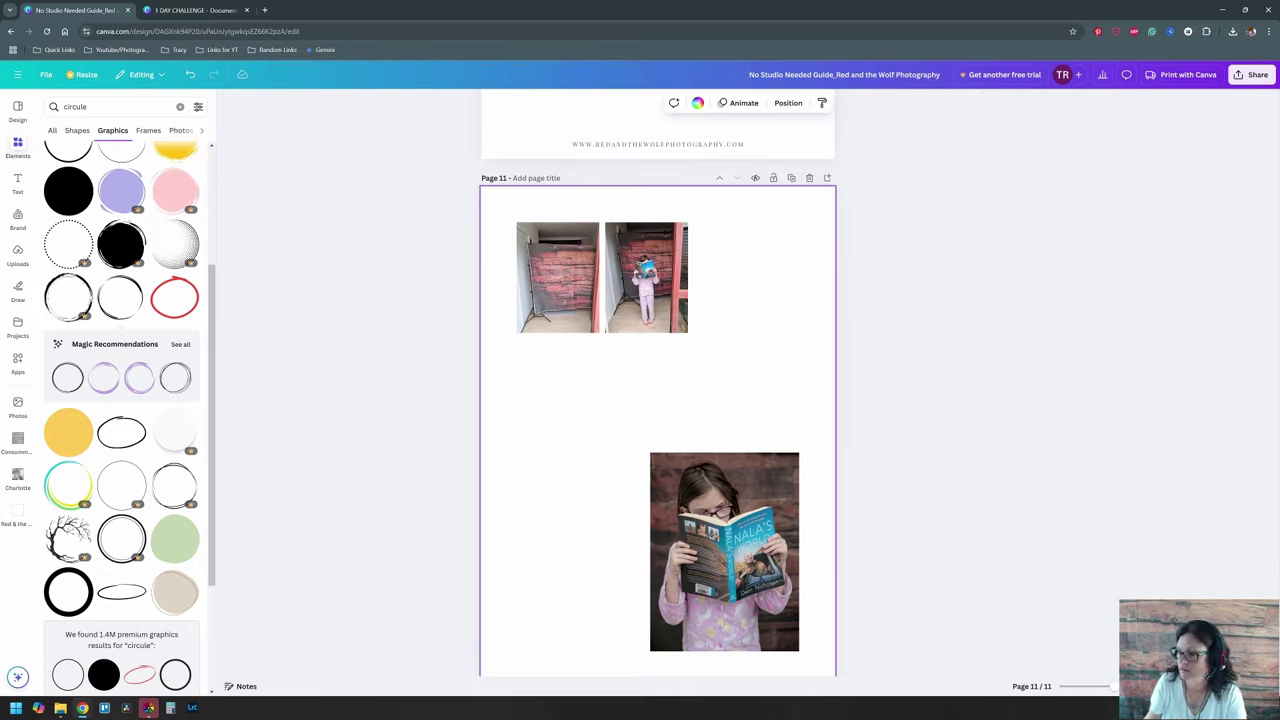
# Step: Paste the behind-the-photographer shot and resize it as the third photo in the row across the top of page 11
pyautogui.hotkey('ctrl', 'v')
pyautogui.moveTo(658, 437); pyautogui.dragTo(806, 333)
pyautogui.moveTo(914, 442); pyautogui.dragTo(794, 308)
pyautogui.click(646, 383)
pyautogui.scroll(8, 706, 400)
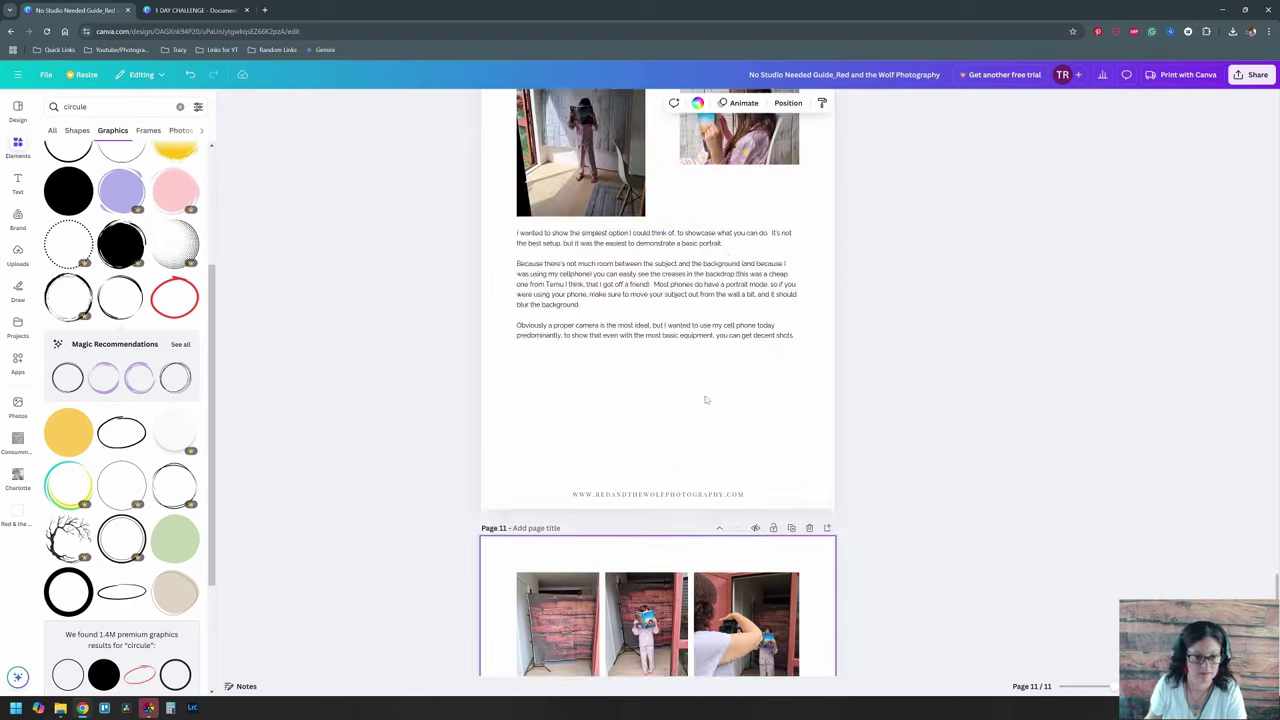
# Step: Rearrange the photos beside page 10's text column and enlarge the backdrop setup photo in the page's upper left
pyautogui.scroll(-3, 686, 420)
pyautogui.click(686, 438)
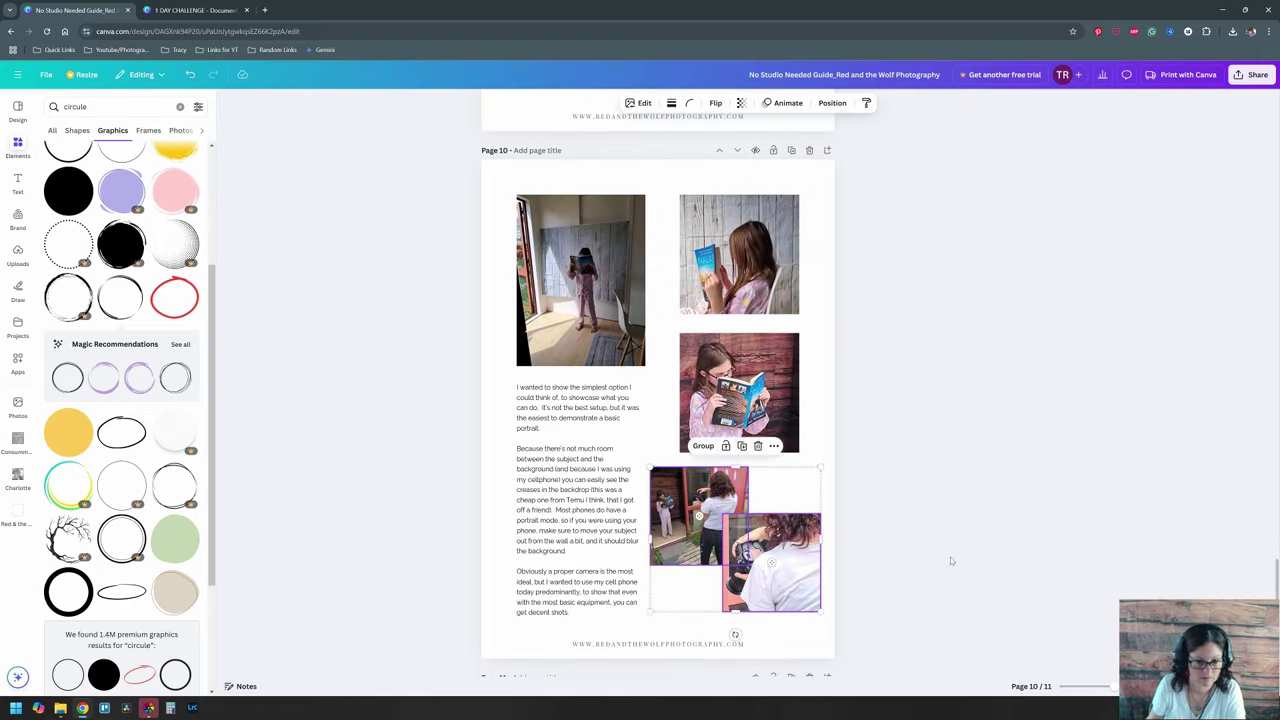
pyautogui.click(578, 400)
pyautogui.moveTo(578, 400); pyautogui.dragTo(578, 407)
pyautogui.scroll(1, 700, 420)
pyautogui.click(700, 420)
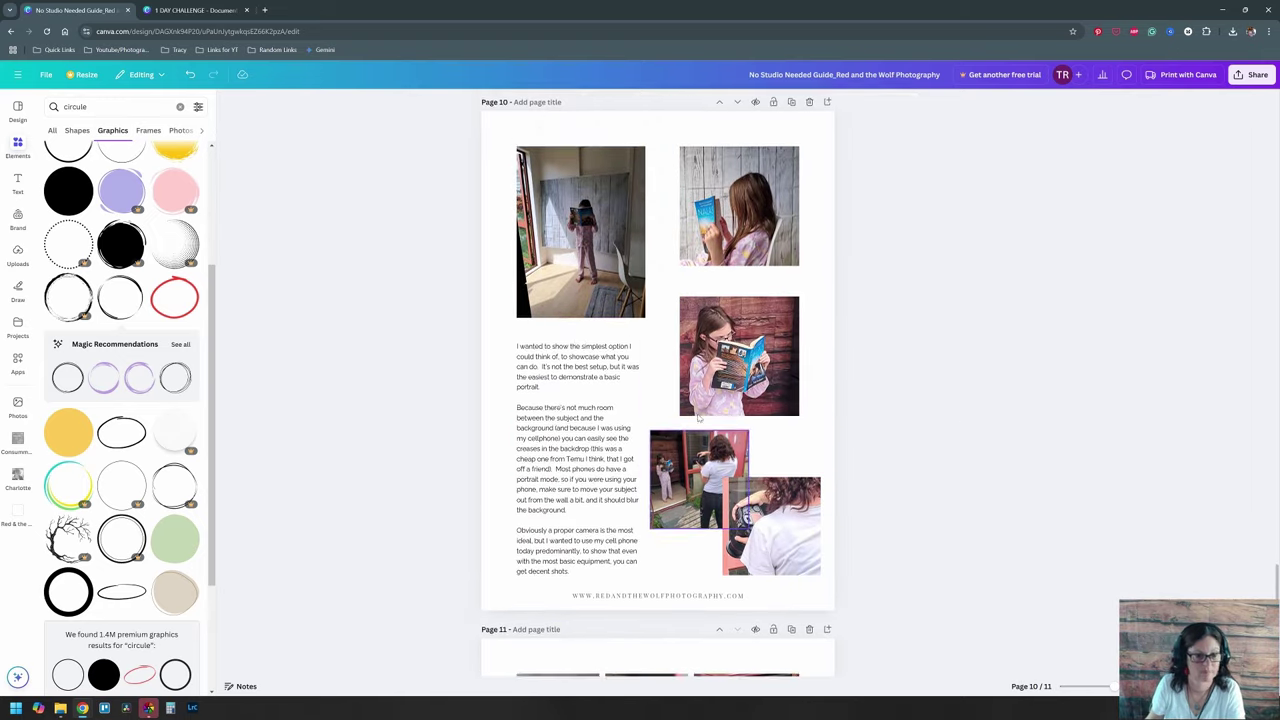
pyautogui.click(586, 290)
pyautogui.moveTo(645, 366); pyautogui.dragTo(658, 383)
pyautogui.click(960, 306)
# Step: Add "(above)" in italics at the end of page 10's opening paragraph
pyautogui.scroll(-1, 960, 306)
pyautogui.click(548, 335)
pyautogui.click(548, 335)
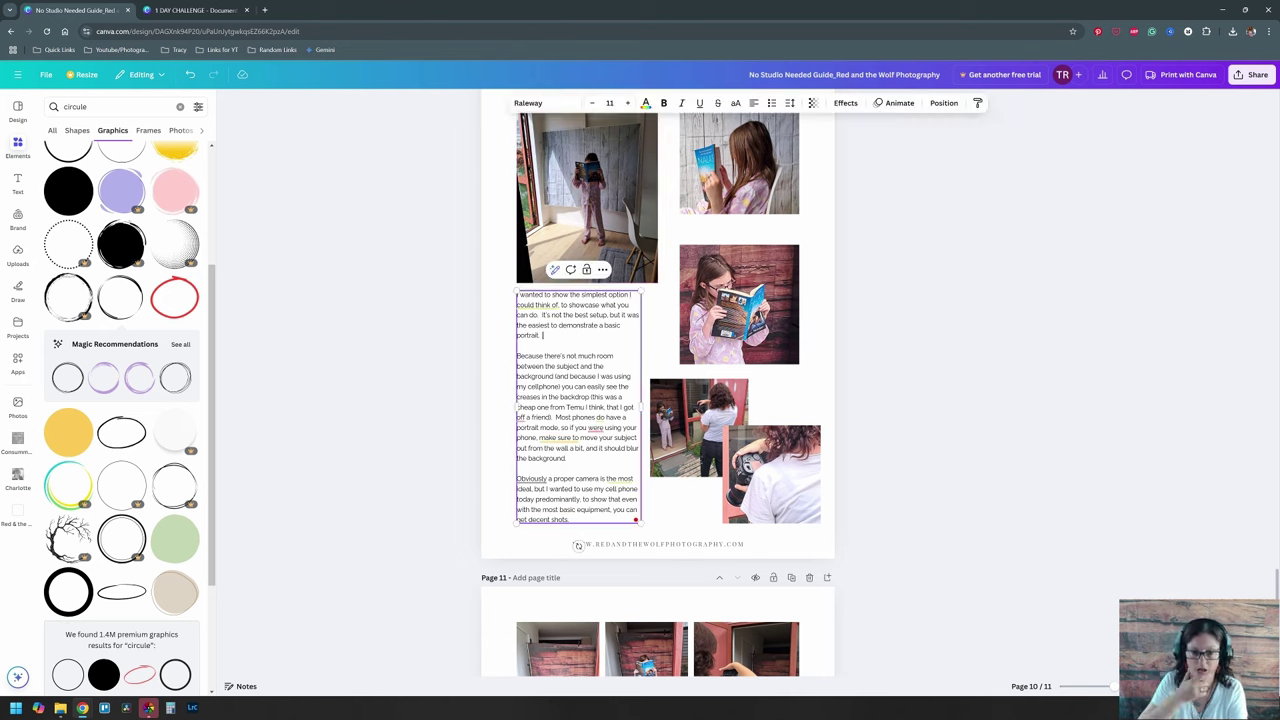
pyautogui.write('(above)')
pyautogui.moveTo(566, 335); pyautogui.dragTo(533, 428)
pyautogui.hotkey('ctrl', 'i')
pyautogui.hotkey('ctrl', 'i')
pyautogui.click(565, 397)
pyautogui.hotkey('ctrl', 'i')
# Step: Insert an italic "(to the right)" in page 10's paragraph about the creased backdrop
pyautogui.click(634, 407)
pyautogui.scroll(-1, 634, 407)
pyautogui.write('(to the right)')
pyautogui.hotkey('ctrl', 'i')
pyautogui.scroll(1, 778, 377)
pyautogui.click(778, 377)
# Step: Move page 11's book-reading portrait up under the backdrop text and place the narrowed tips text beside it
pyautogui.scroll(-2, 778, 377)
pyautogui.scroll(-5, 867, 355)
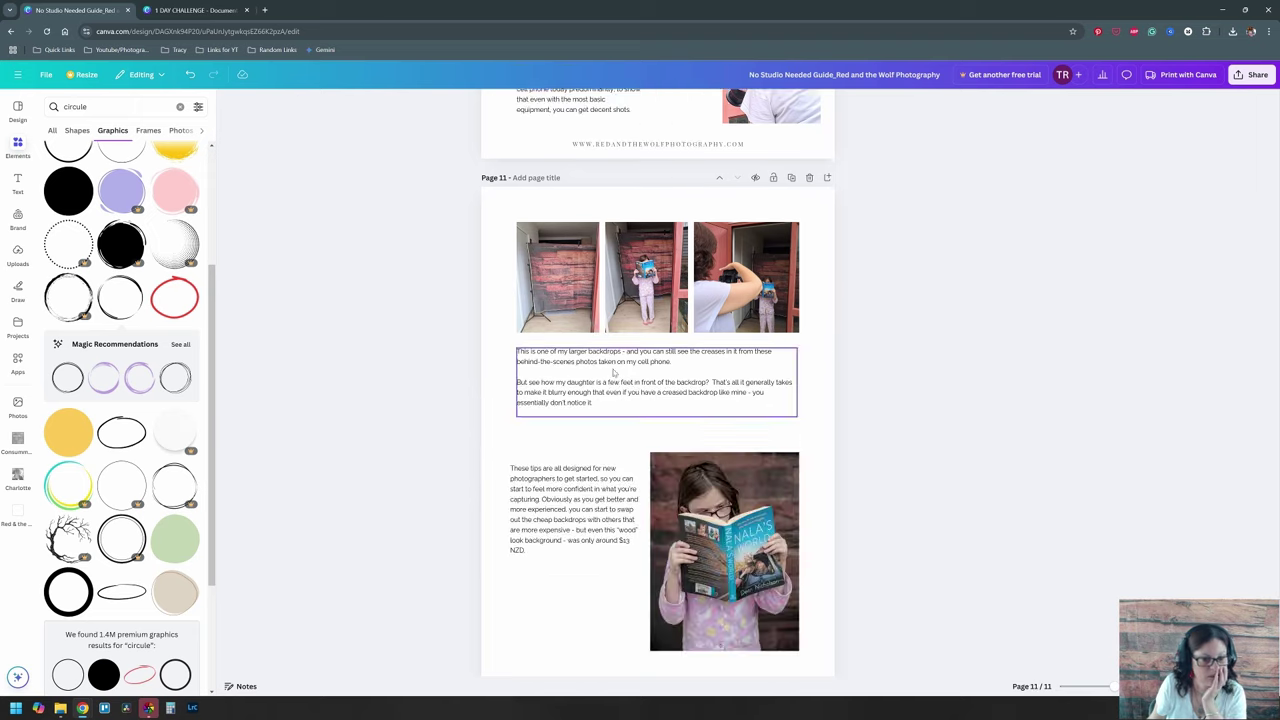
pyautogui.click(580, 490)
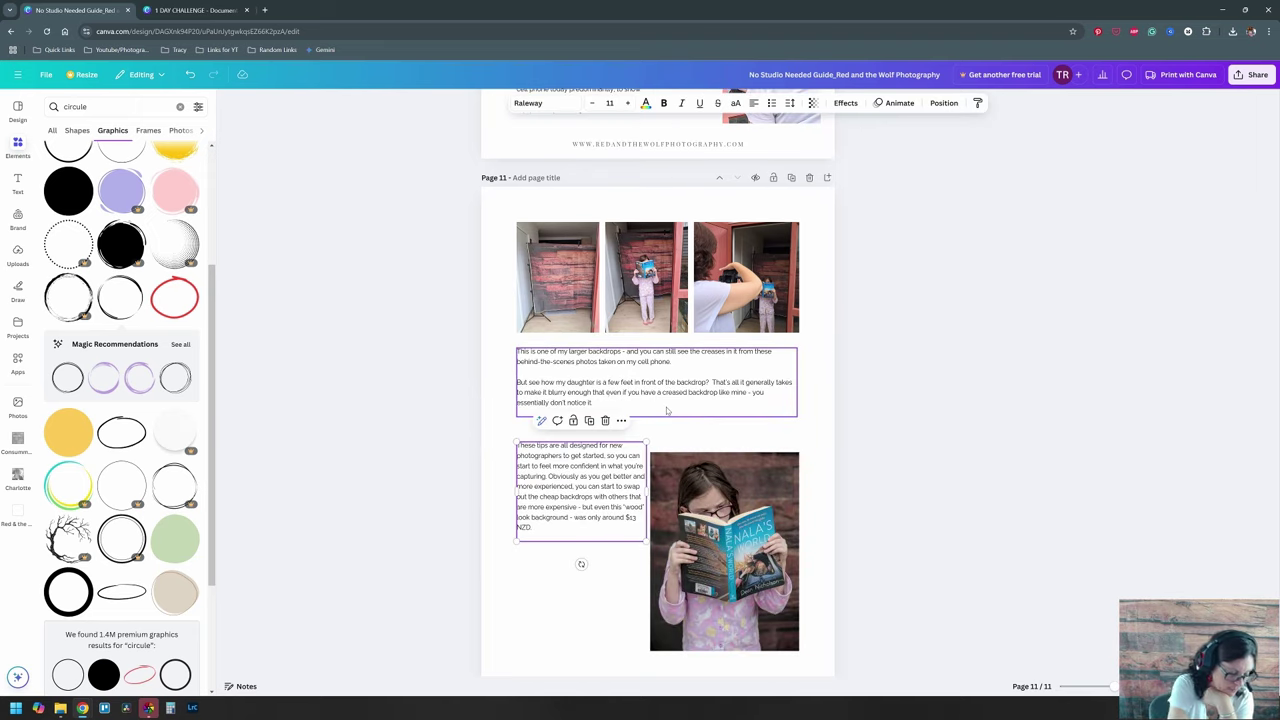
pyautogui.scroll(-1, 700, 510)
pyautogui.moveTo(715, 510); pyautogui.dragTo(713, 474)
pyautogui.moveTo(585, 465); pyautogui.dragTo(624, 469)
pyautogui.moveTo(568, 530); pyautogui.dragTo(578, 521)
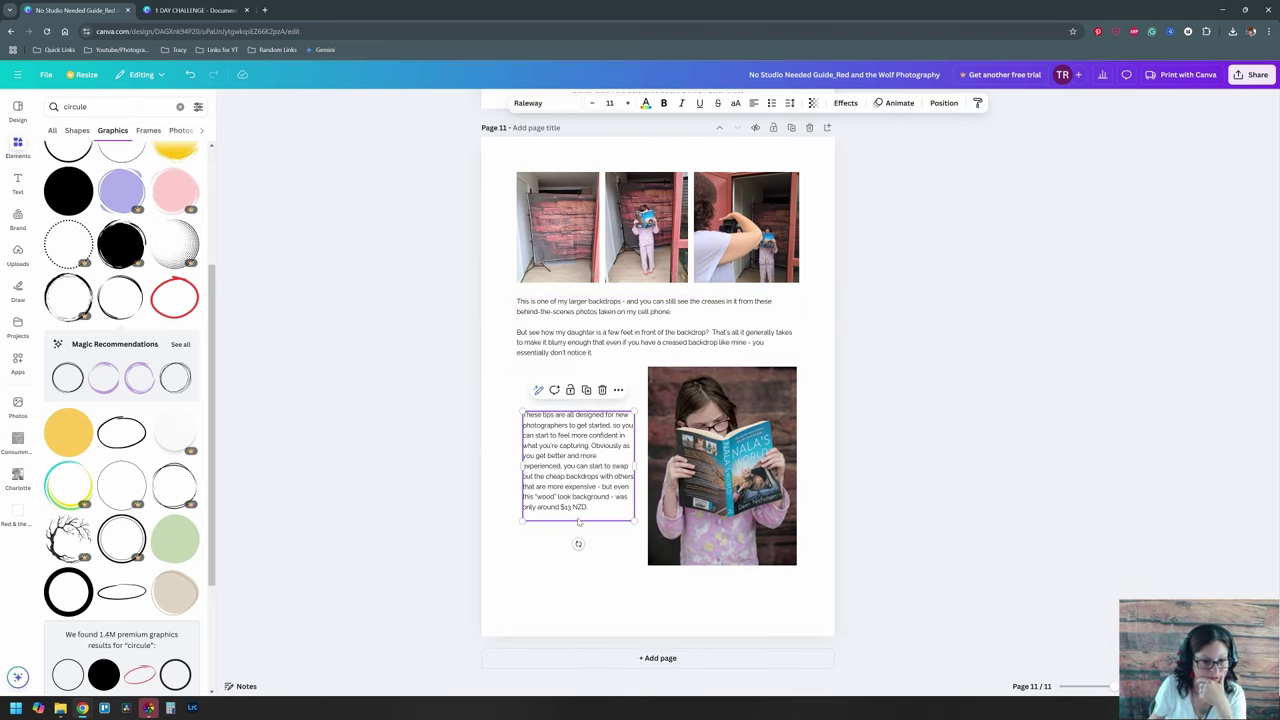
# Step: Right-align page 11's tips text, split off its opening sentence as a separate paragraph and make that sentence bold
pyautogui.tripleClick(584, 476)
pyautogui.click(754, 103)
pyautogui.click(754, 103)
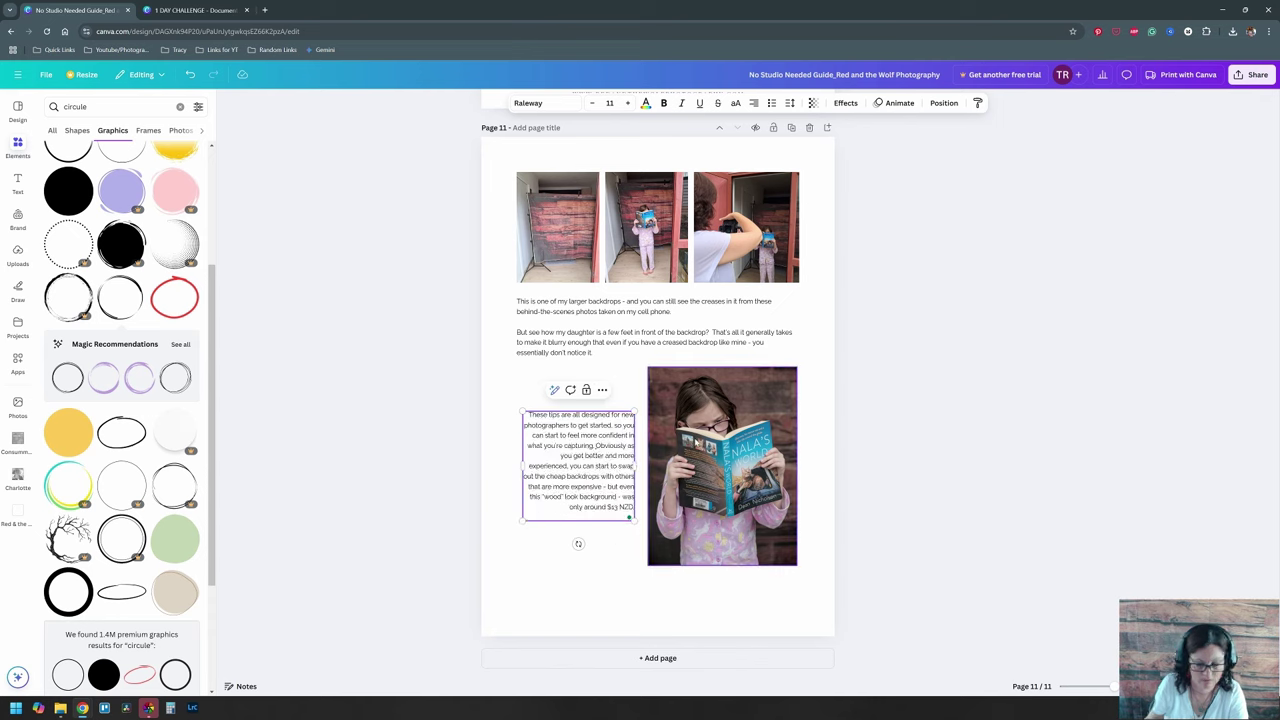
pyautogui.press('Return')
pyautogui.press('Return')
pyautogui.tripleClick(584, 430)
pyautogui.hotkey('ctrl', 'b')
# Step: Add a closing paragraph: "The point is, that with a simple cheap background, and a simple cheap stand, you can get some great solid portraits."
pyautogui.click(566, 590)
pyautogui.click(604, 516)
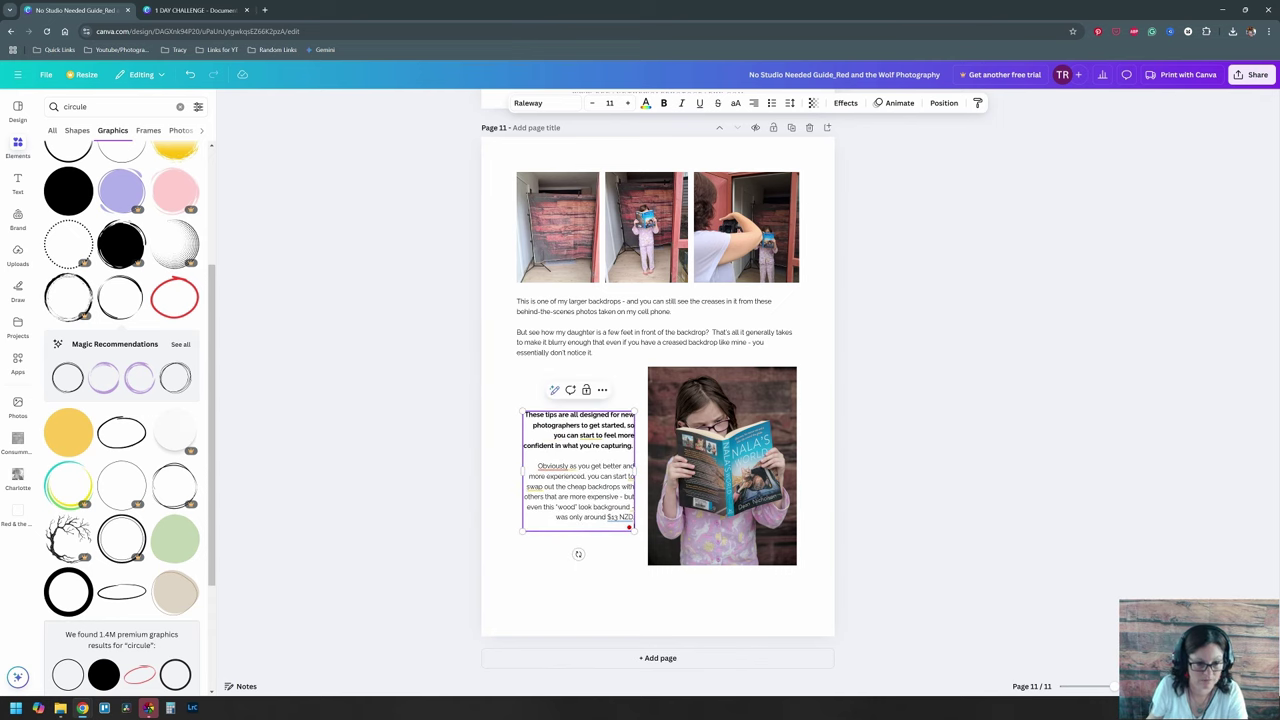
pyautogui.press('Return')
pyautogui.write('The point is')
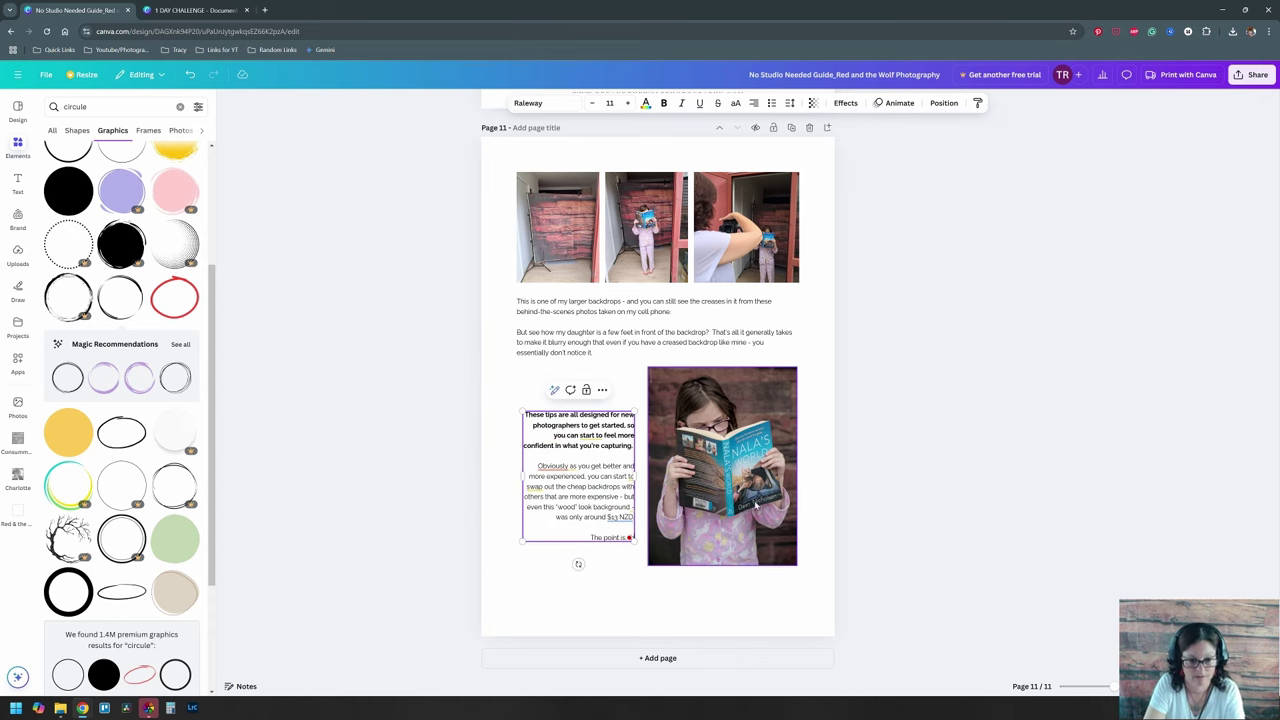
pyautogui.write(', that with a simple cheap background, and a simple cheap stand')
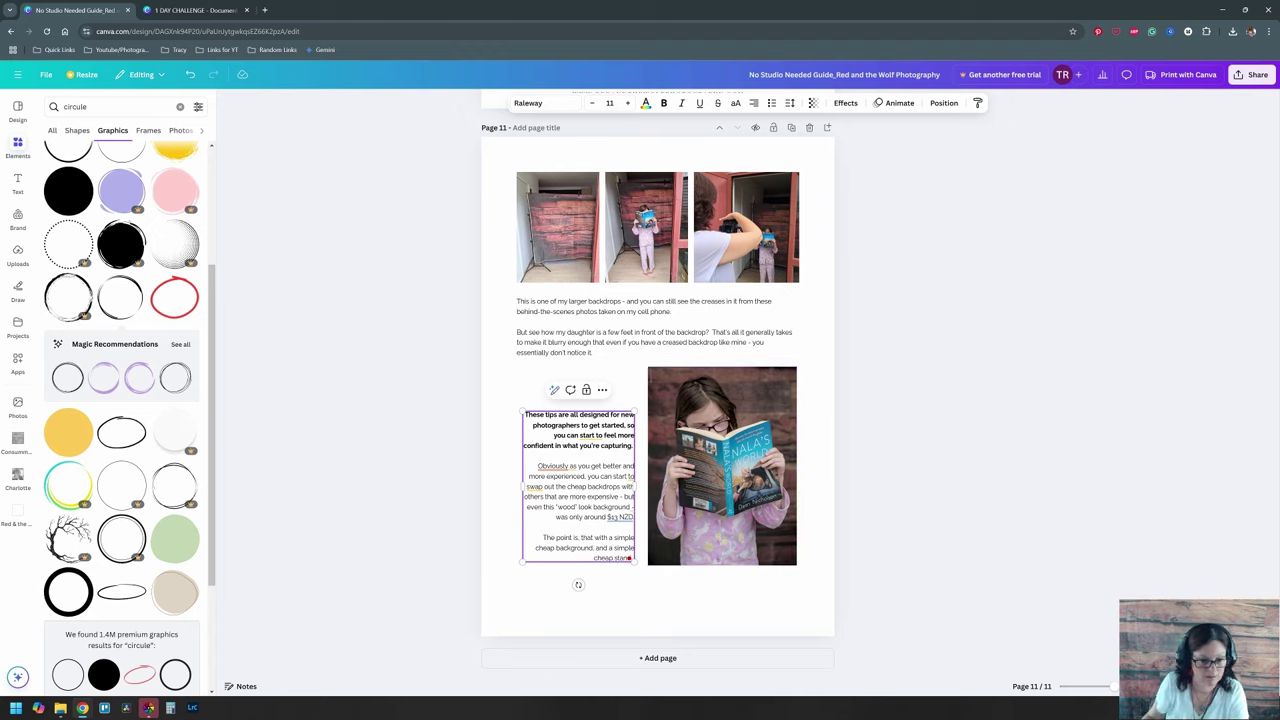
pyautogui.write(', you can get some great solid portraits.')
pyautogui.click(974, 500)
pyautogui.scroll(1, 974, 500)
pyautogui.click(657, 212)
pyautogui.scroll(-1, 657, 212)
pyautogui.write('WWW.REDANDTHEWOLFPHOTOGRAPHY.COM')
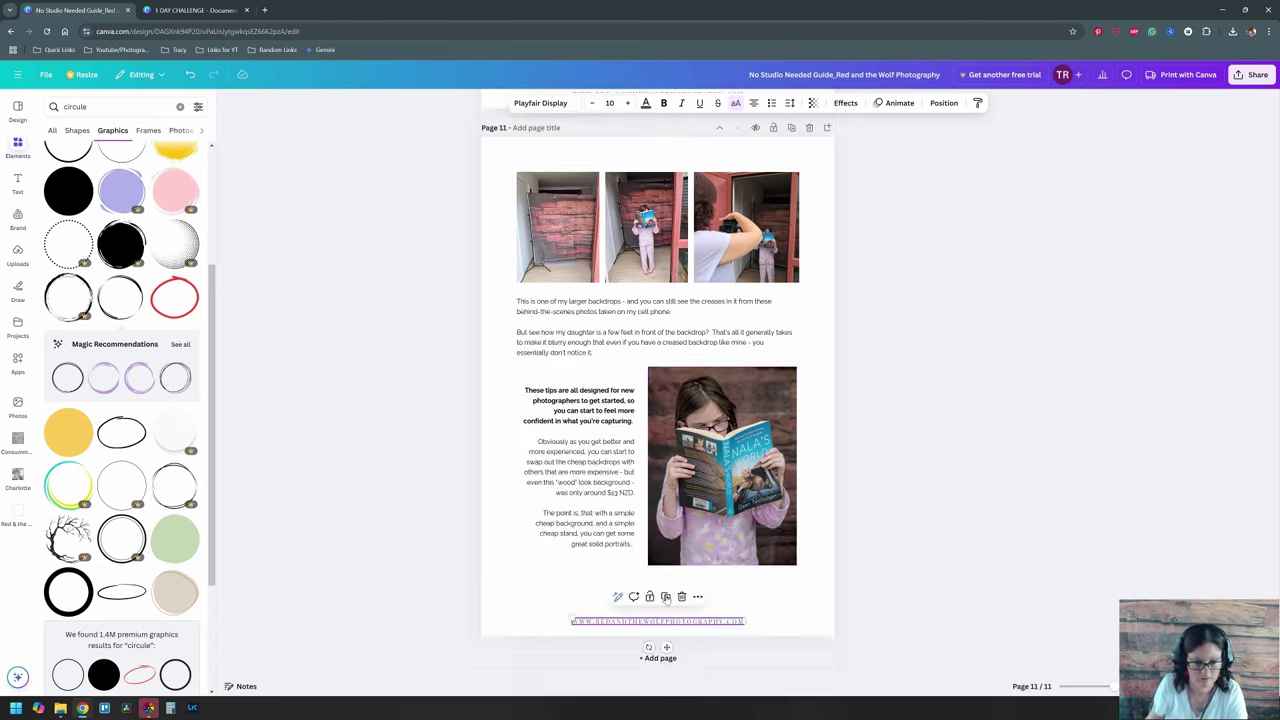
# Step: Lower the cover's "NO STUDIO NEEDED" title and enlarge the photographer background image on page 1
pyautogui.scroll(11, 739, 575)
pyautogui.scroll(20, 739, 576)
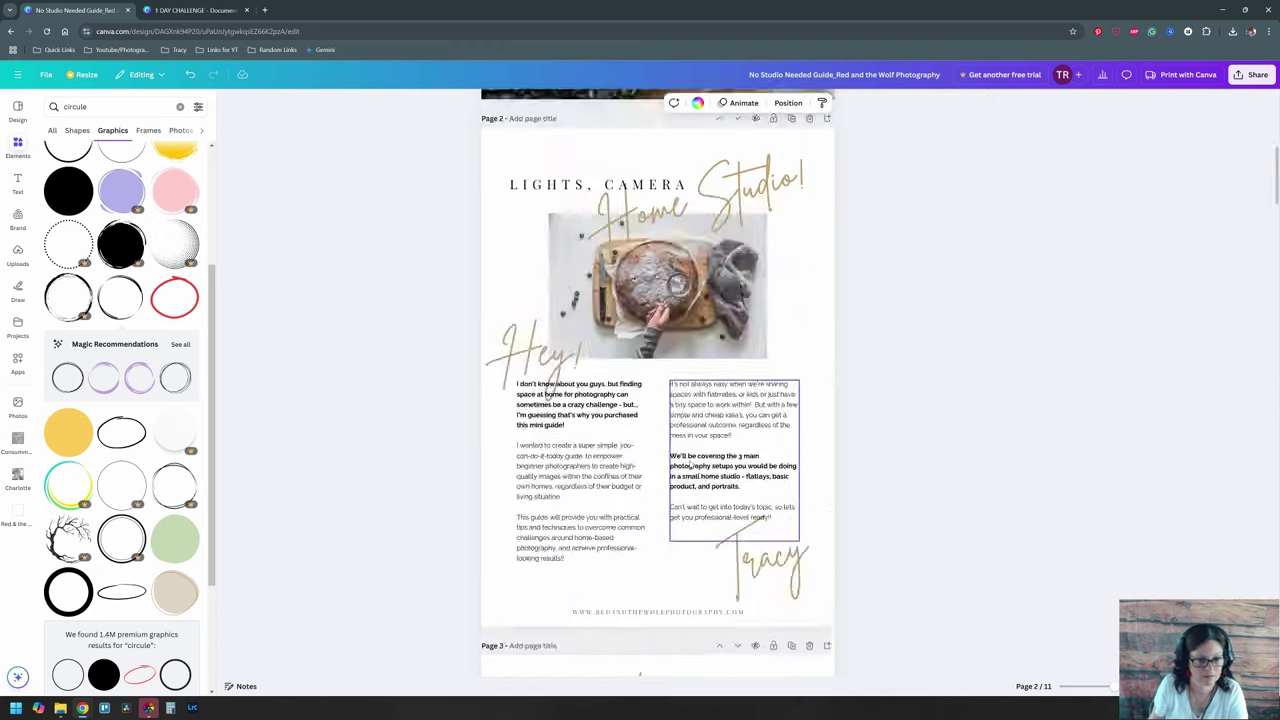
pyautogui.click(707, 463)
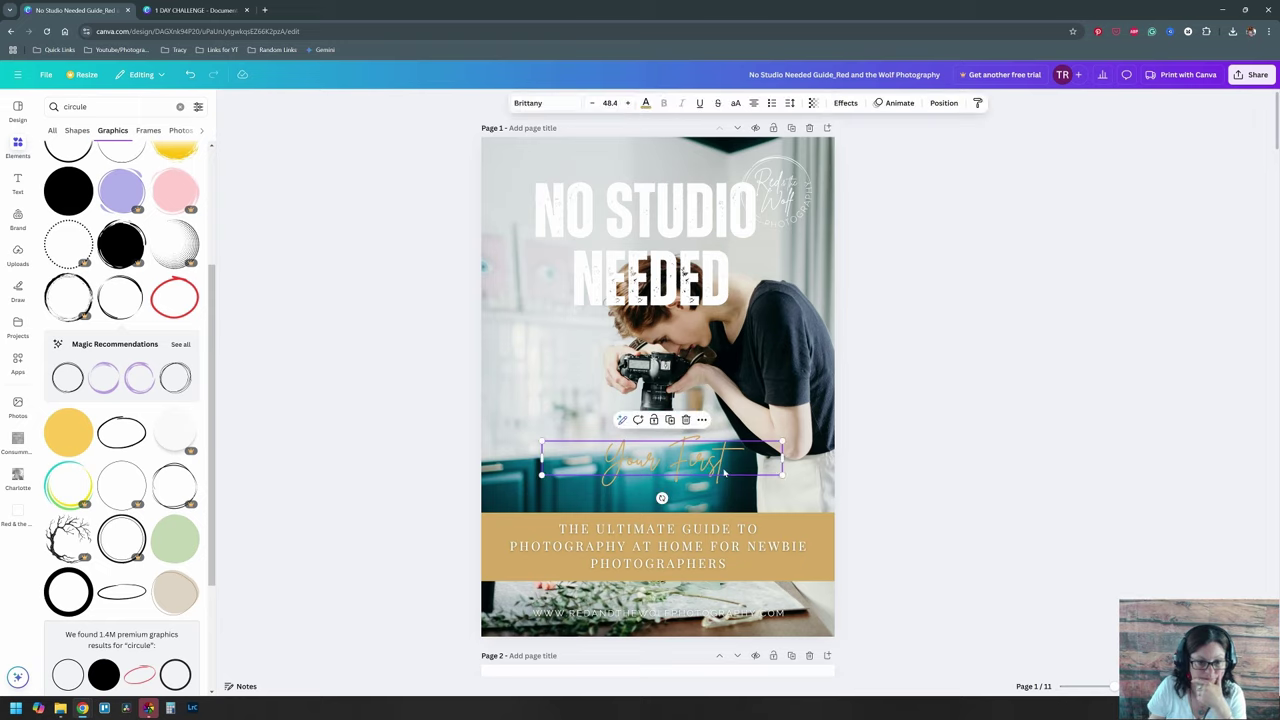
pyautogui.moveTo(650, 243); pyautogui.dragTo(647, 283)
pyautogui.click(760, 380)
pyautogui.moveTo(657, 636); pyautogui.dragTo(657, 673)
pyautogui.scroll(-2, 944, 396)
pyautogui.scroll(2, 944, 396)
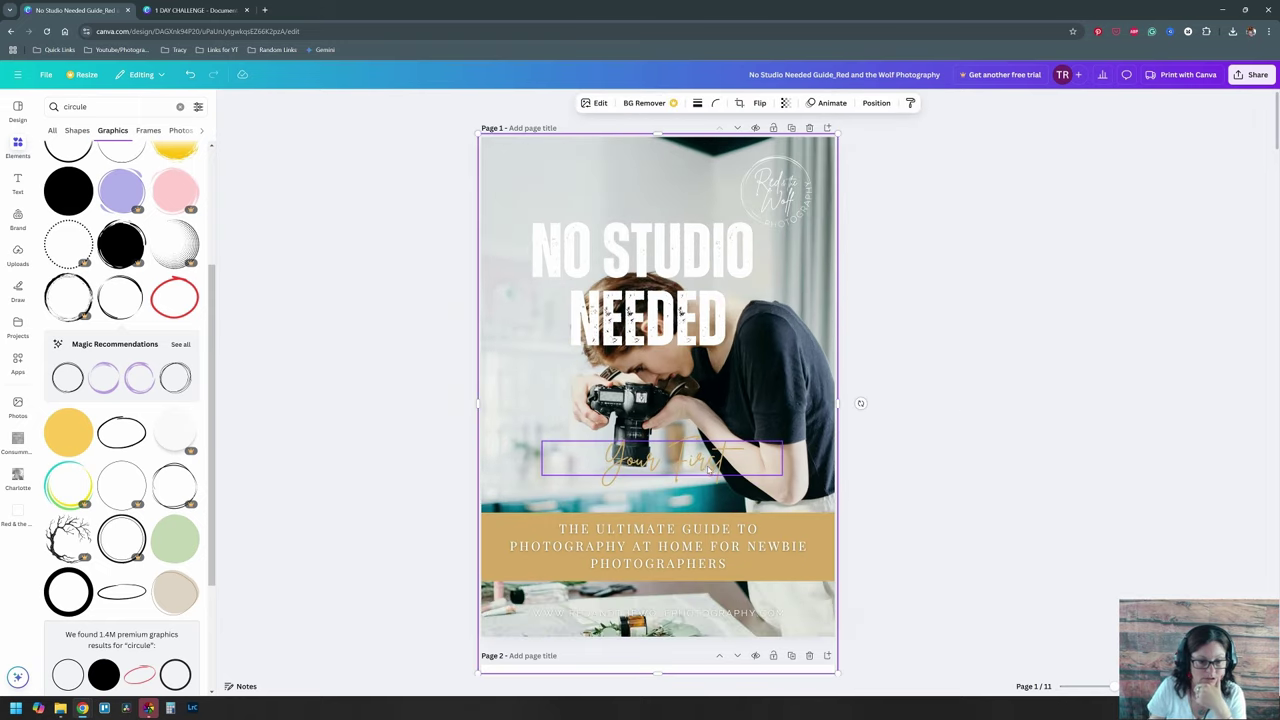
# Step: Extend page 2's bold paragraph with "plus some tips and tricks to help when the situation is less than ideal!" and lower the signature
pyautogui.scroll(-7, 860, 390)
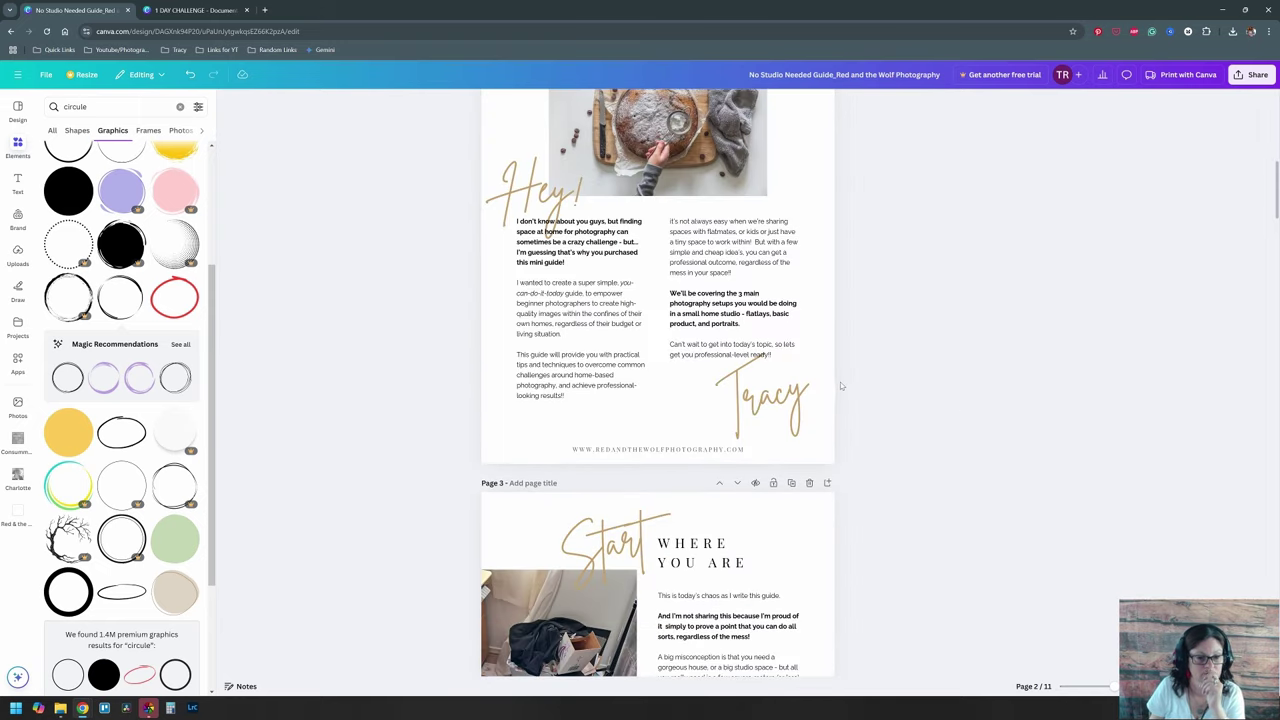
pyautogui.scroll(7, 843, 400)
pyautogui.scroll(-7, 855, 420)
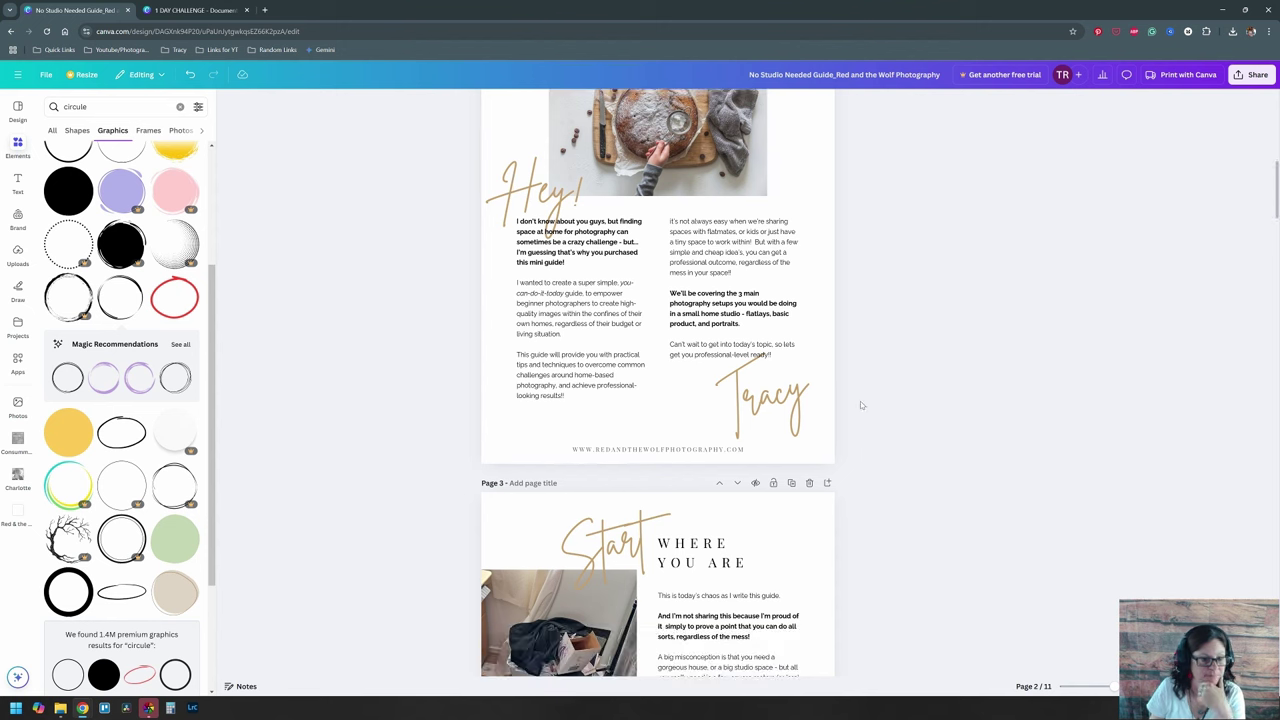
pyautogui.scroll(-1, 880, 420)
pyautogui.scroll(1, 871, 417)
pyautogui.scroll(-2, 871, 417)
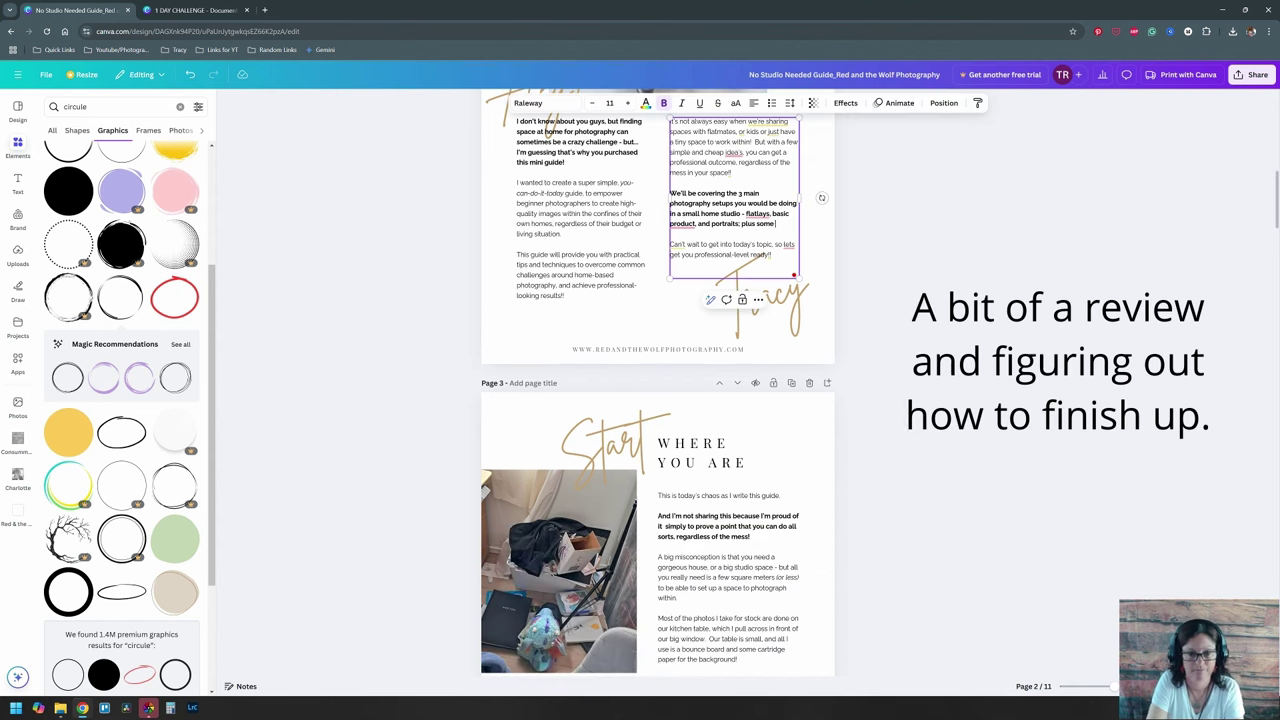
pyautogui.moveTo(760, 300); pyautogui.dragTo(752, 313)
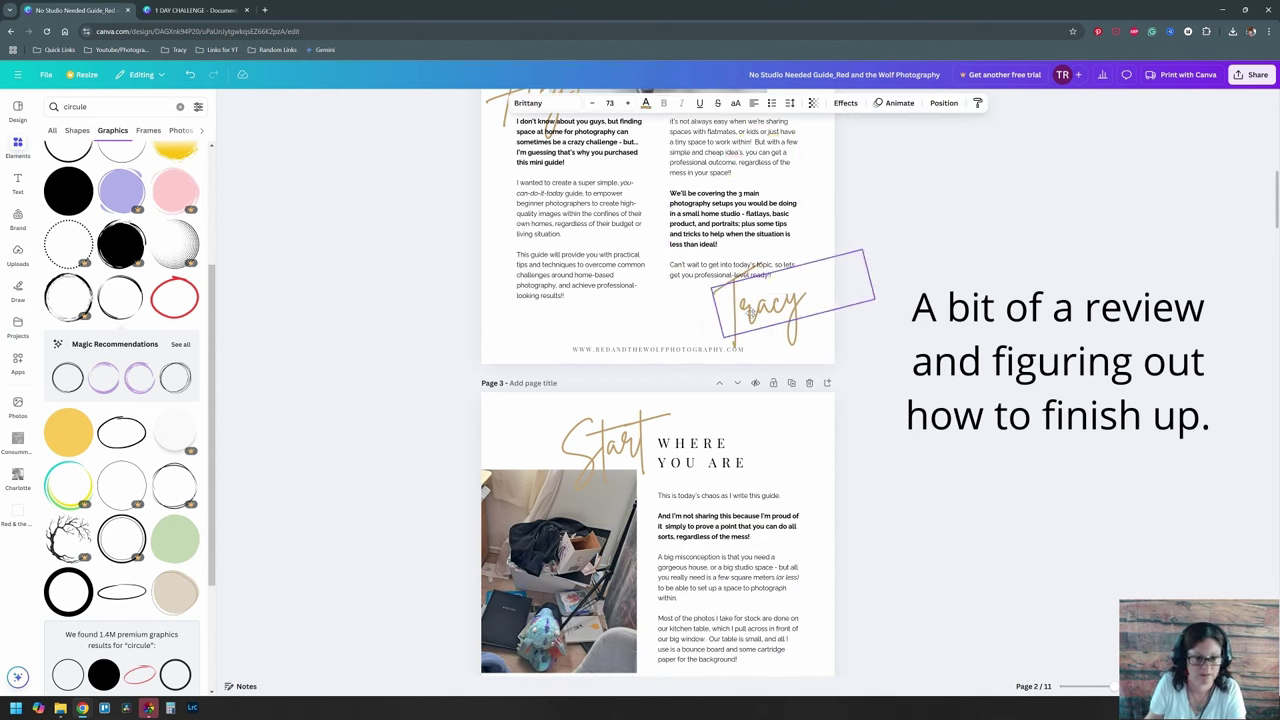
pyautogui.click(850, 340)
# Step: Copy the gold script "Three" from page 9 onto page 12 and turn it into the title "Extra Tips"
pyautogui.scroll(-20, 823, 351)
pyautogui.scroll(2, 800, 340)
pyautogui.click(672, 334)
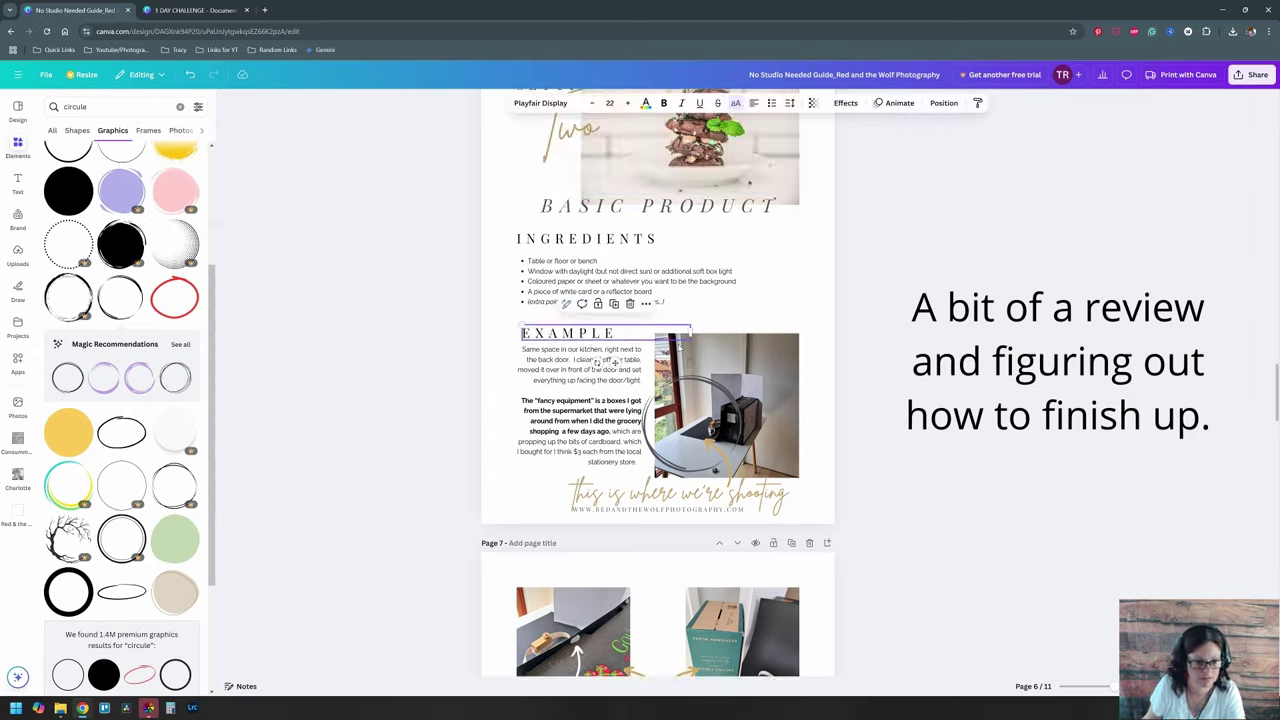
pyautogui.scroll(-20, 868, 370)
pyautogui.scroll(5, 868, 370)
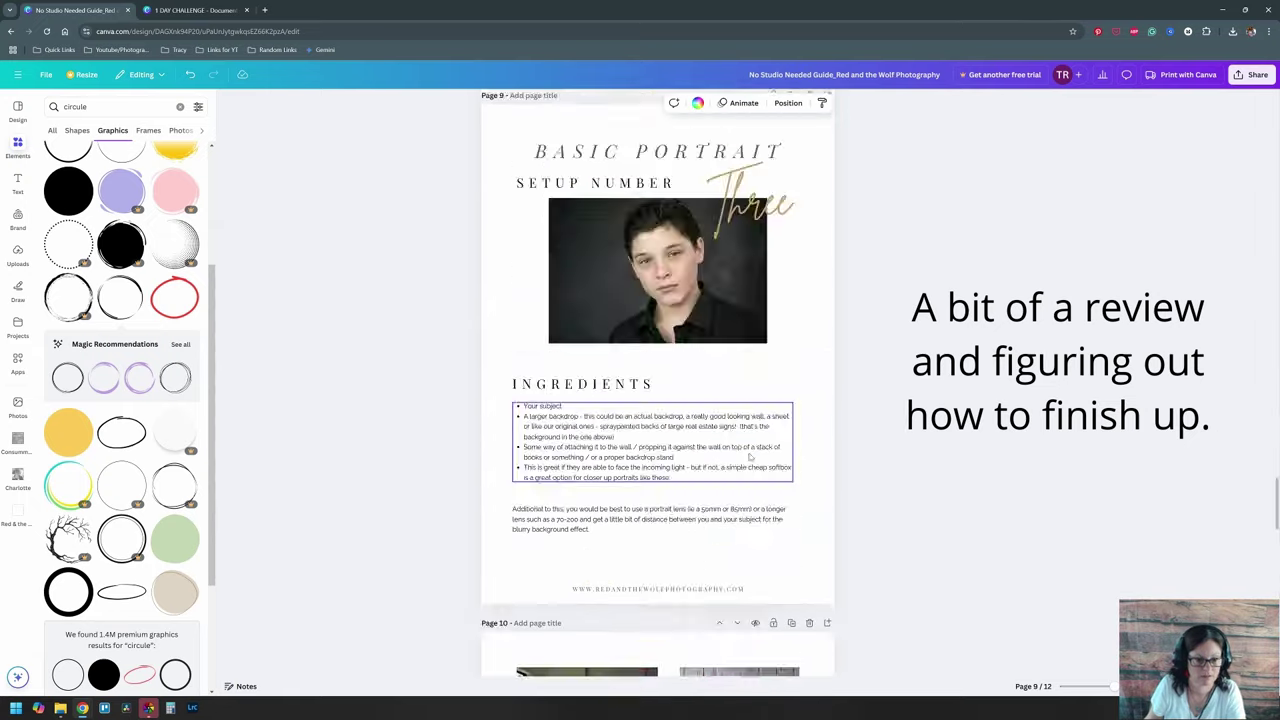
pyautogui.click(750, 205)
pyautogui.hotkey('ctrl', 'c')
pyautogui.scroll(-15, 750, 400)
pyautogui.hotkey('ctrl', 'v')
pyautogui.doubleClick(570, 398)
pyautogui.moveTo(750, 440); pyautogui.dragTo(705, 431)
pyautogui.moveTo(610, 405); pyautogui.dragTo(602, 396)
pyautogui.click(585, 488)
# Step: Copy page 11's backdrop text box onto page 12, position it below the title and clear its text
pyautogui.scroll(9, 585, 488)
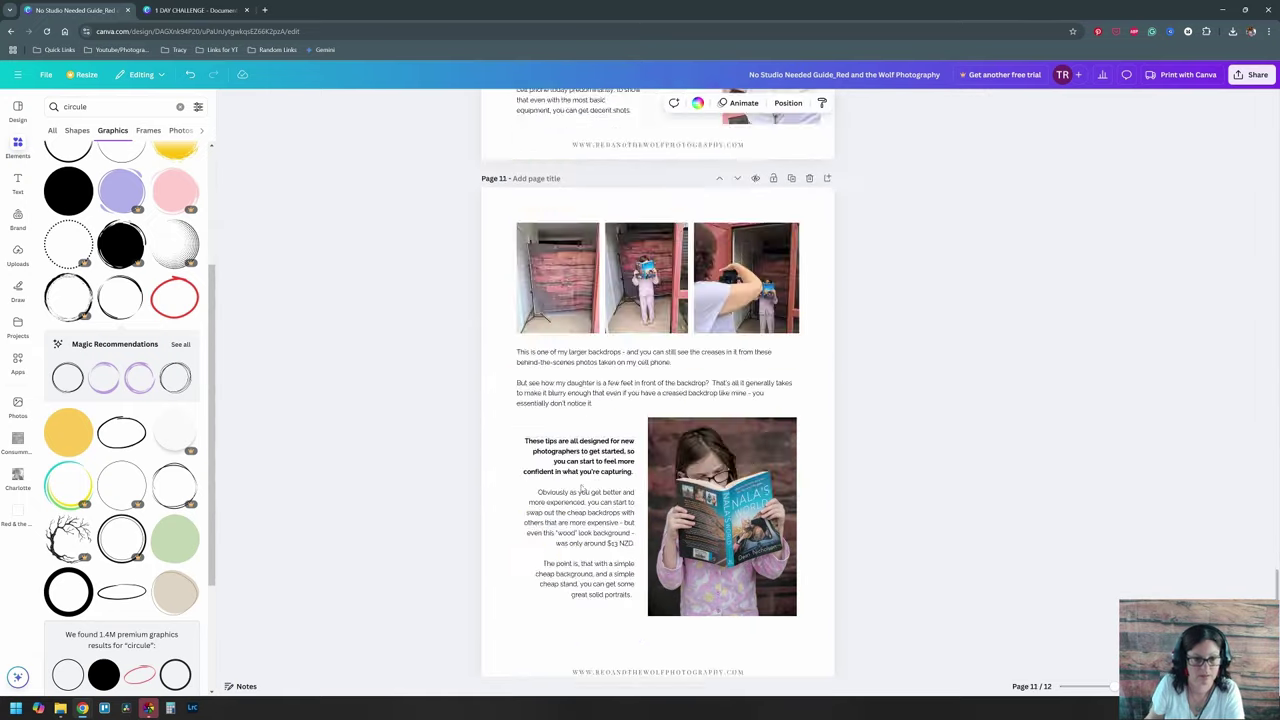
pyautogui.scroll(-6, 631, 259)
pyautogui.click(631, 259)
pyautogui.hotkey('ctrl', 'c')
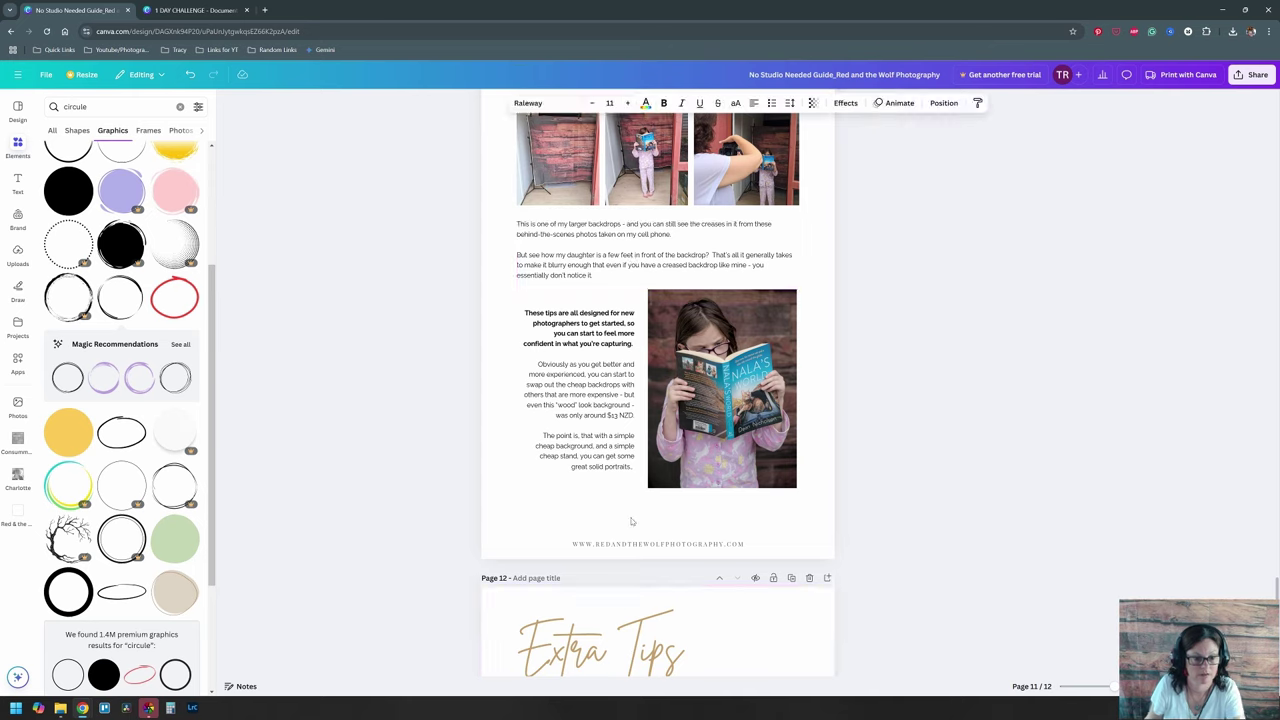
pyautogui.scroll(-3, 623, 480)
pyautogui.hotkey('ctrl', 'v')
pyautogui.moveTo(586, 492); pyautogui.dragTo(586, 443)
pyautogui.doubleClick(586, 443)
pyautogui.press('BackSpace')
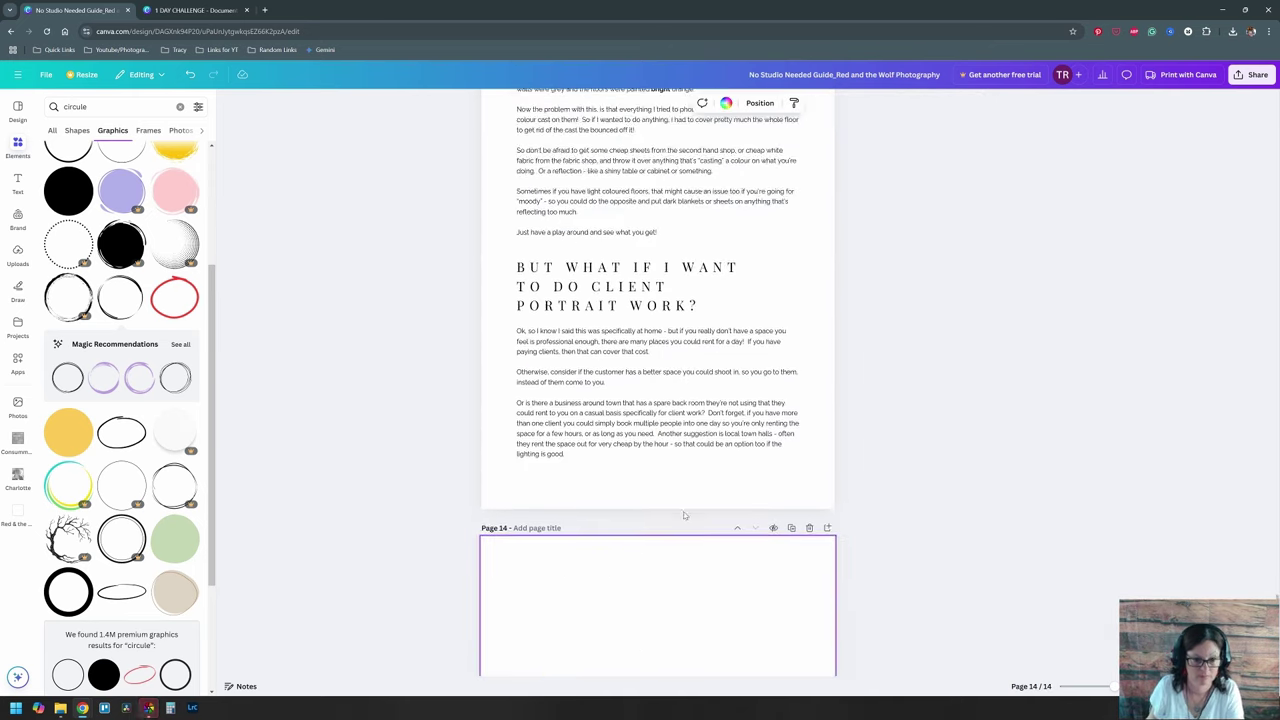
# Step: Paste the title and text layout onto page 14, reword the headings as "So..." and "HOW ARE YOU FEELING?", and set them side by side
pyautogui.scroll(5, 604, 463)
pyautogui.scroll(-10, 604, 463)
pyautogui.hotkey('ctrl', 'v')
pyautogui.tripleClick(606, 238)
pyautogui.write('So...')
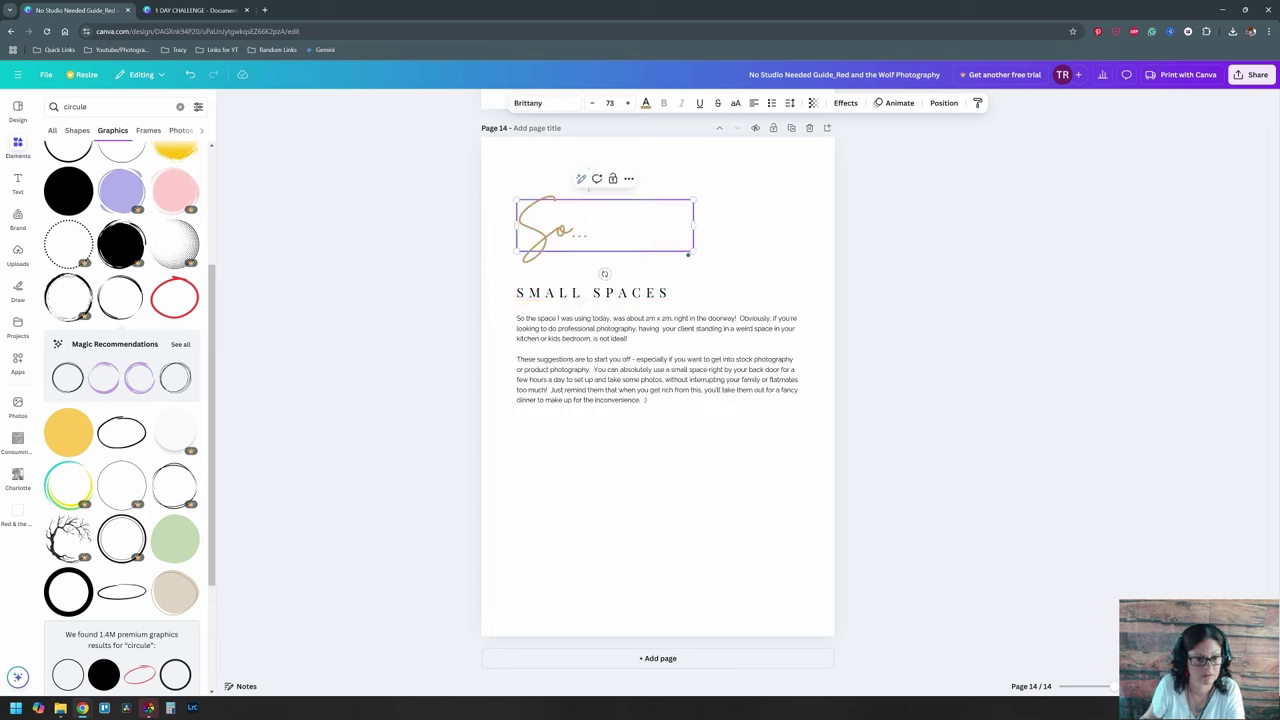
pyautogui.tripleClick(603, 293)
pyautogui.write('HOW ARE YOU FEELING?')
pyautogui.moveTo(585, 297); pyautogui.dragTo(668, 228)
# Step: Add the Halloween pumpkin candy photo to page 14 and size it to the text width in the lower half
pyautogui.click(1002, 386)
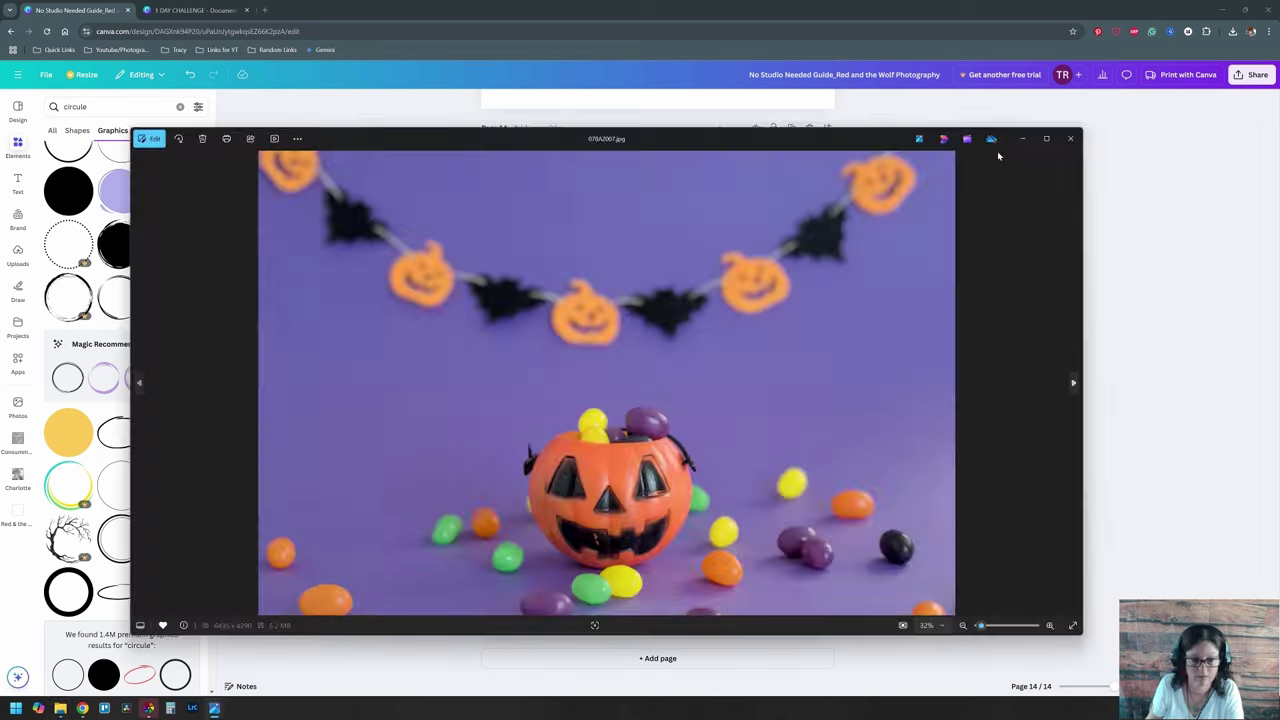
pyautogui.click(1060, 140)
pyautogui.moveTo(0, 451); pyautogui.dragTo(626, 451)
pyautogui.moveTo(734, 454); pyautogui.dragTo(799, 413)
# Step: Move page 14's body text up and replace it with text opening "Remember, you can do fun things in small spaces."
pyautogui.moveTo(700, 347); pyautogui.dragTo(700, 320)
pyautogui.doubleClick(700, 320)
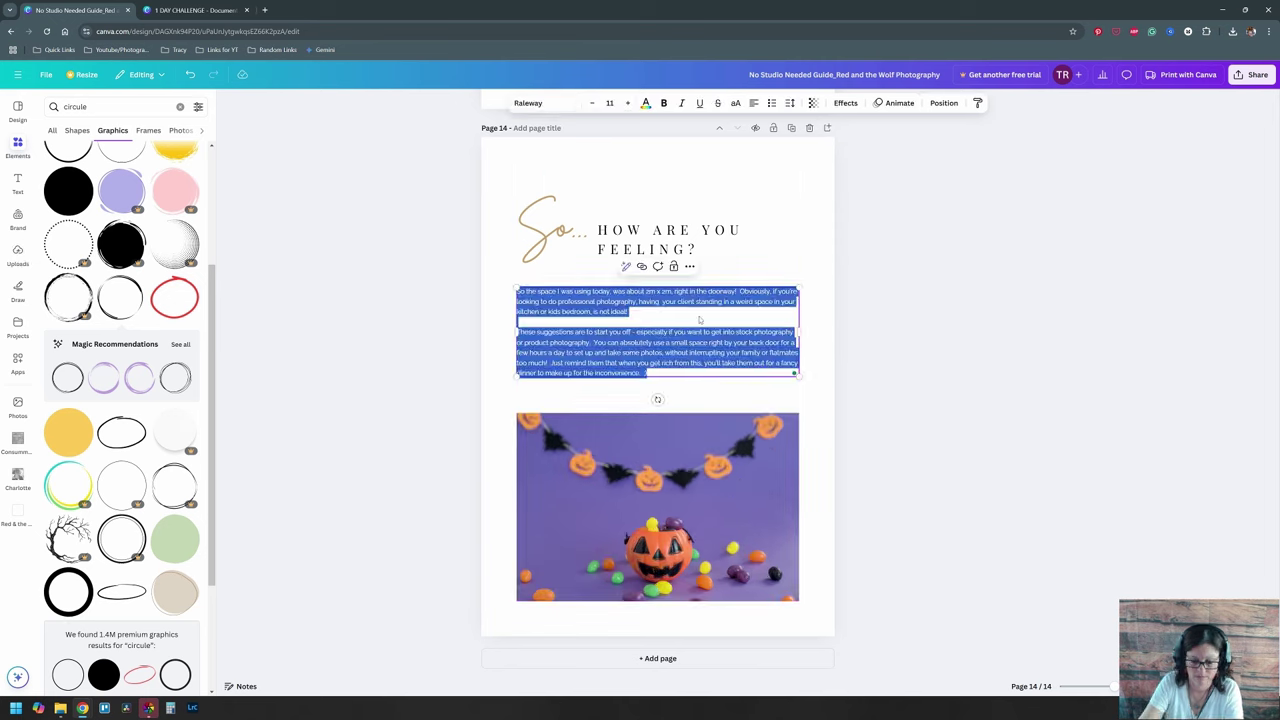
pyautogui.write("Remember, you can do fun things in small spaces.  And a really big box or two can hid a multitude of children's toys.")
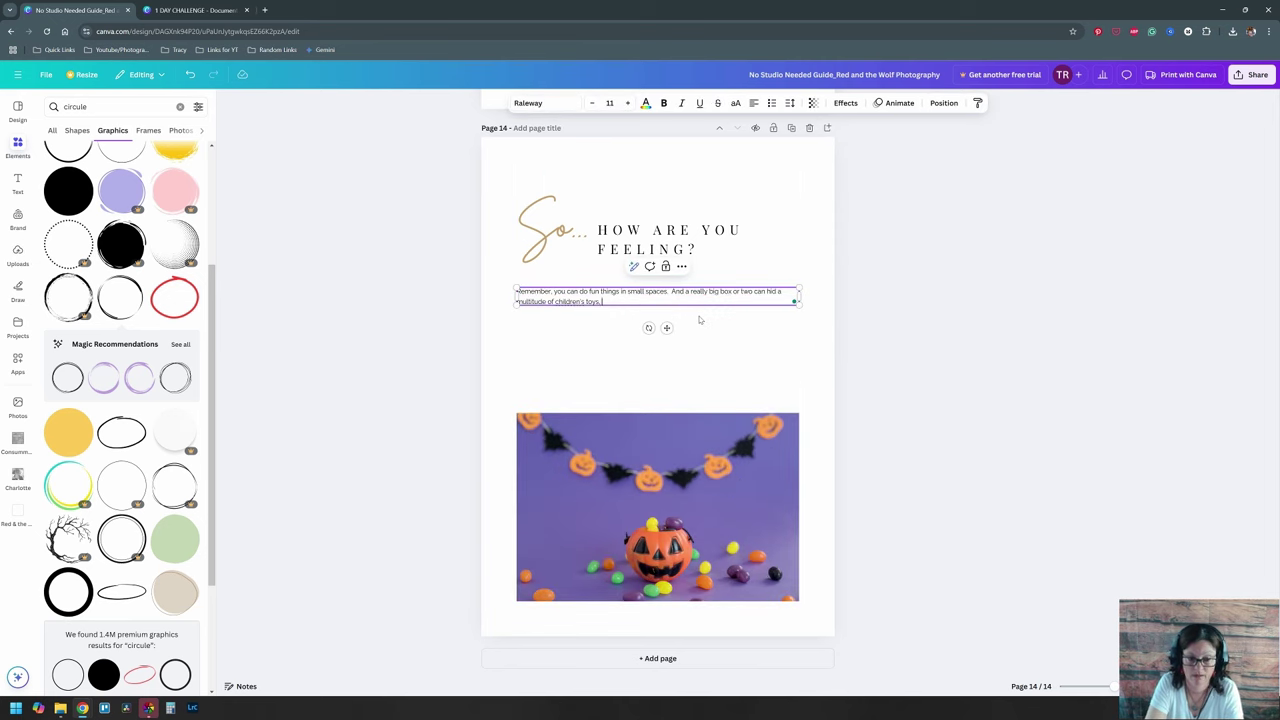
pyautogui.click(974, 354)
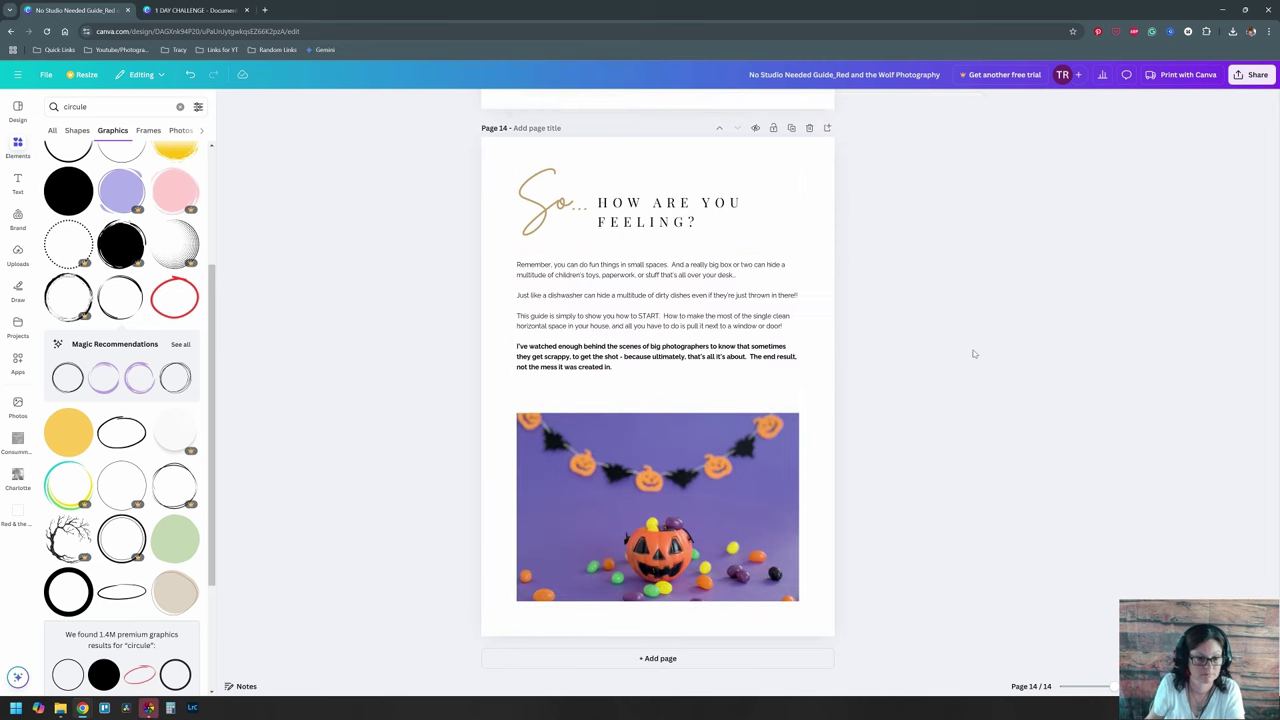
# Step: Lower page 14's body text slightly and shift the "So..." and "HOW ARE YOU FEELING?" headings together to balance the spacing
pyautogui.click(700, 329)
pyautogui.moveTo(700, 329); pyautogui.dragTo(700, 343)
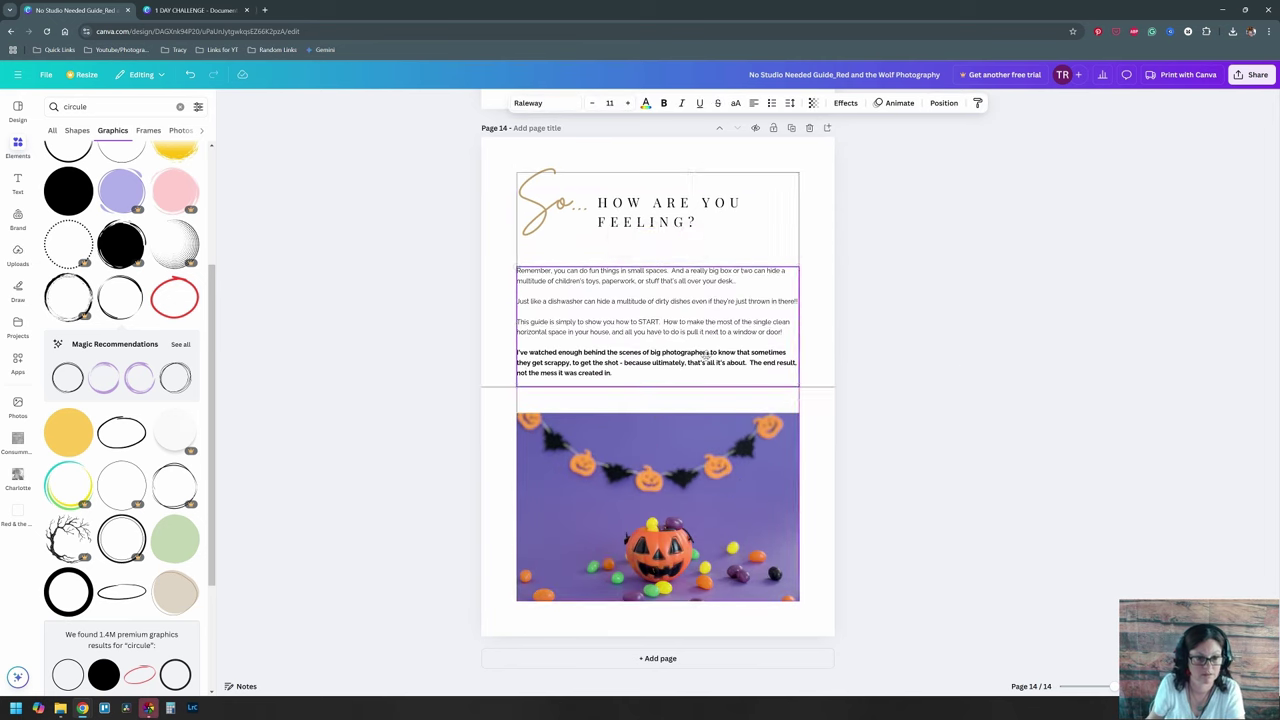
pyautogui.click(560, 215)
pyautogui.keyDown('shift'); pyautogui.click(671, 205); pyautogui.keyUp('shift')
pyautogui.moveTo(671, 205); pyautogui.dragTo(683, 225)
pyautogui.click(1009, 343)
# Step: Add page 15 and copy the "So... What now?" closing content onto it from page 13 of the 1 DAY CHALLENGE document
pyautogui.click(657, 658)
pyautogui.click(195, 10)
pyautogui.scroll(-15, 737, 325)
pyautogui.moveTo(474, 174); pyautogui.dragTo(891, 598)
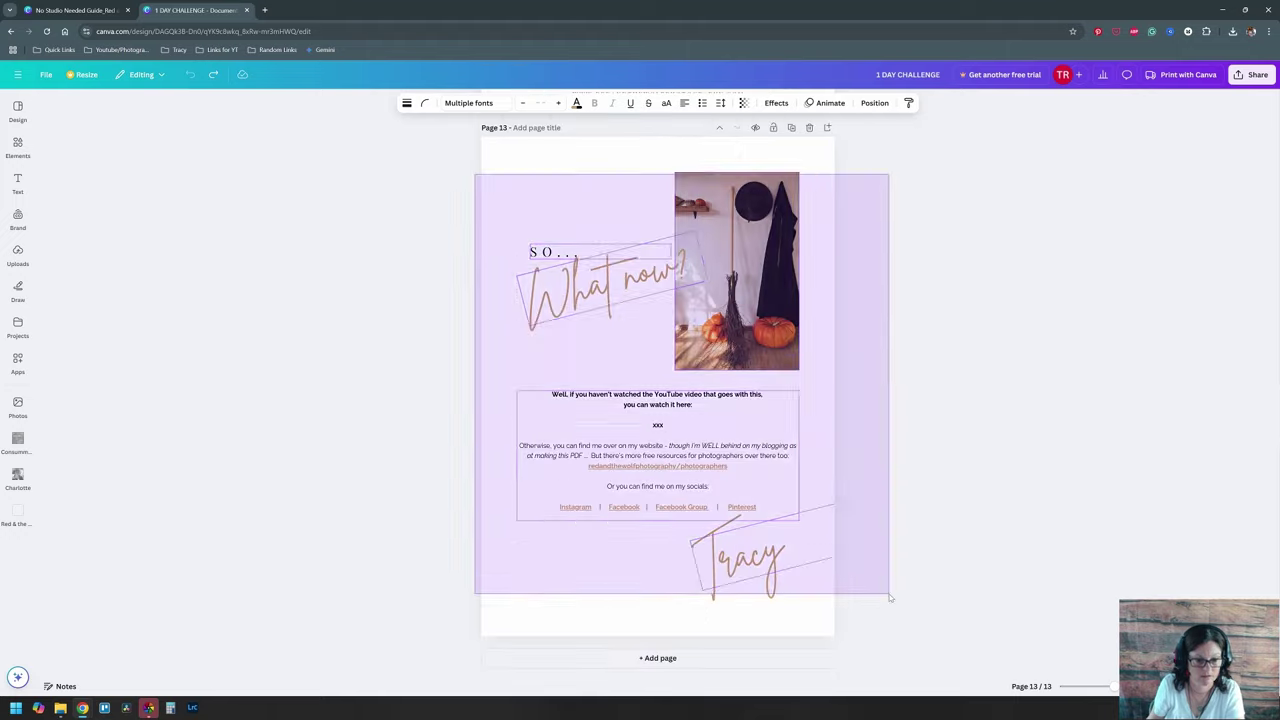
pyautogui.hotkey('ctrl', 'c')
pyautogui.click(75, 10)
pyautogui.hotkey('ctrl', 'v')
# Step: Replace the bold opening with "Now you go and take a hundred photos, and then a hundred more. And you test, and move and see how they come out."
pyautogui.click(657, 404)
pyautogui.tripleClick(657, 404)
pyautogui.write('Now you go and')
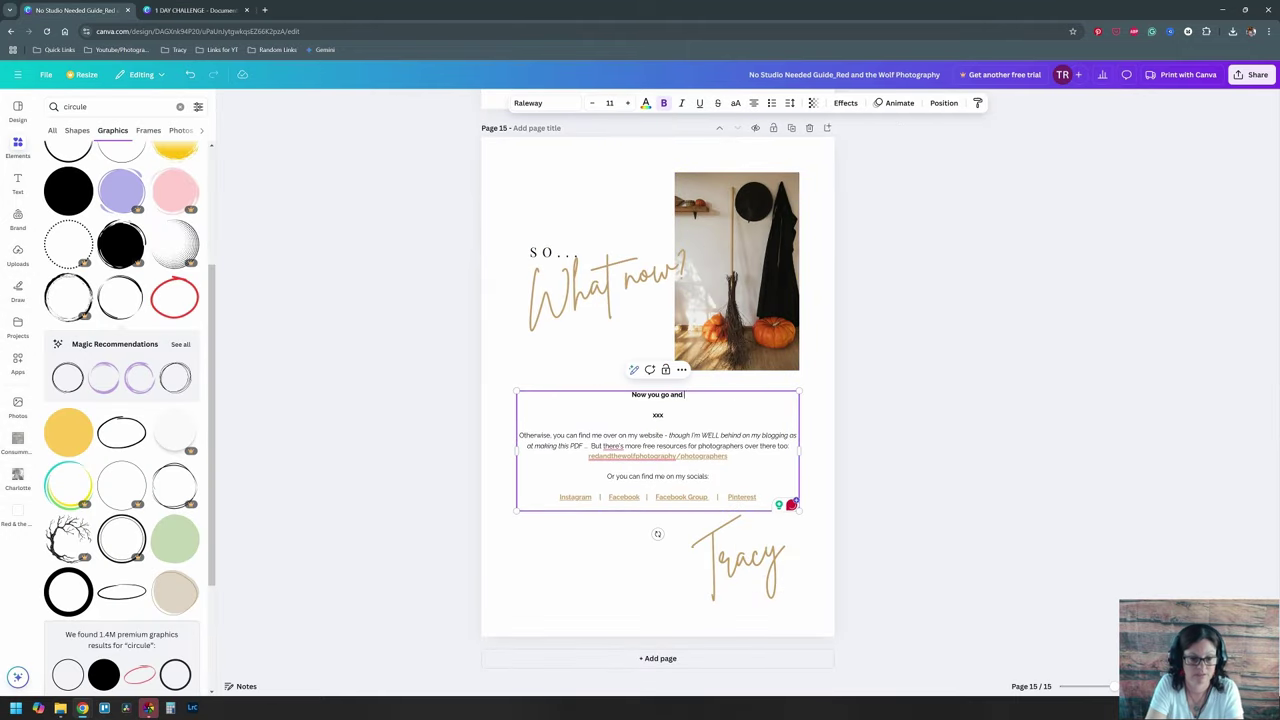
pyautogui.write(' take a hundred photos, and then a hundred more.  And you test, and move and see how it comes out.')
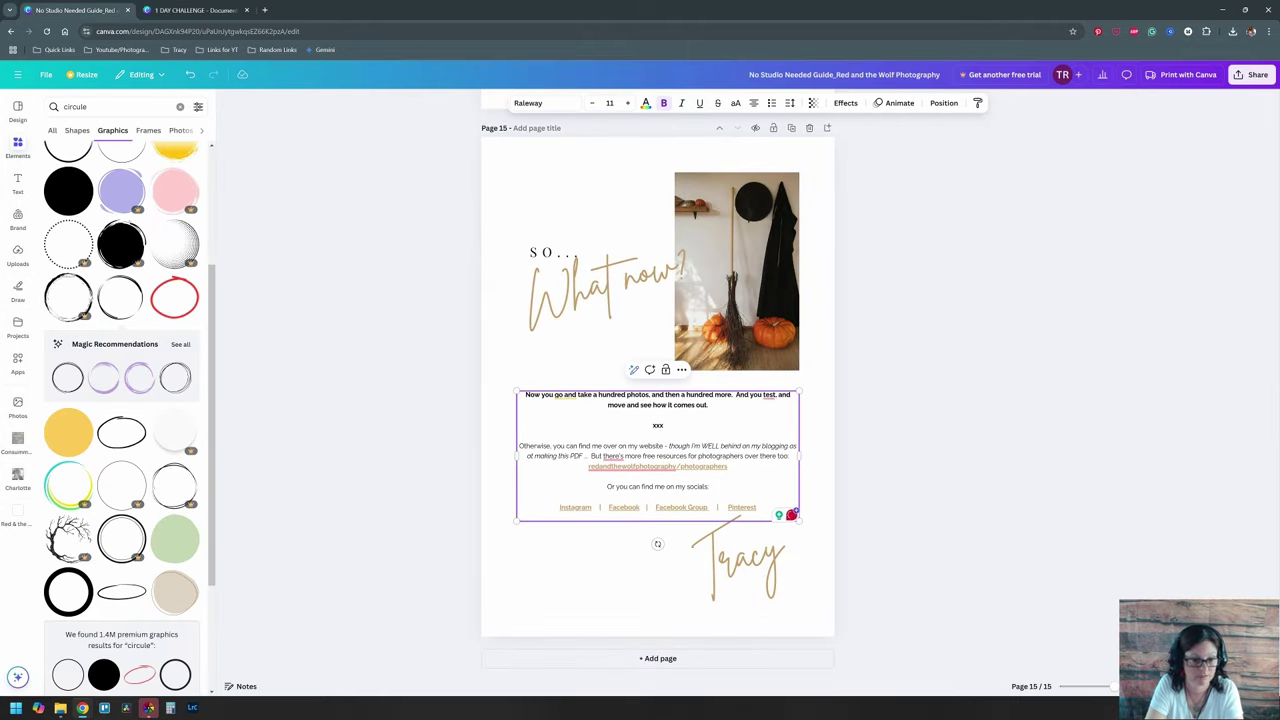
pyautogui.write('they come')
# Step: Format the contact e-mail line on page 15 in gold and bold to match the other links
pyautogui.tripleClick(657, 507)
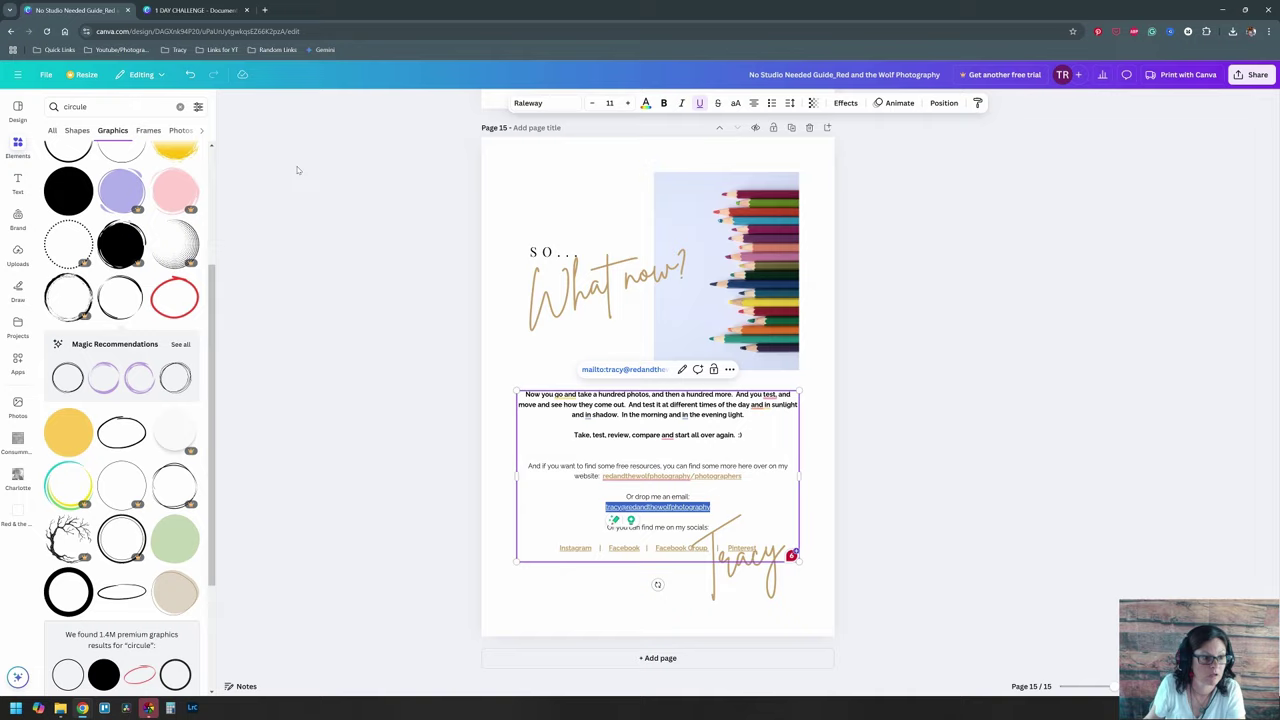
pyautogui.click(645, 103)
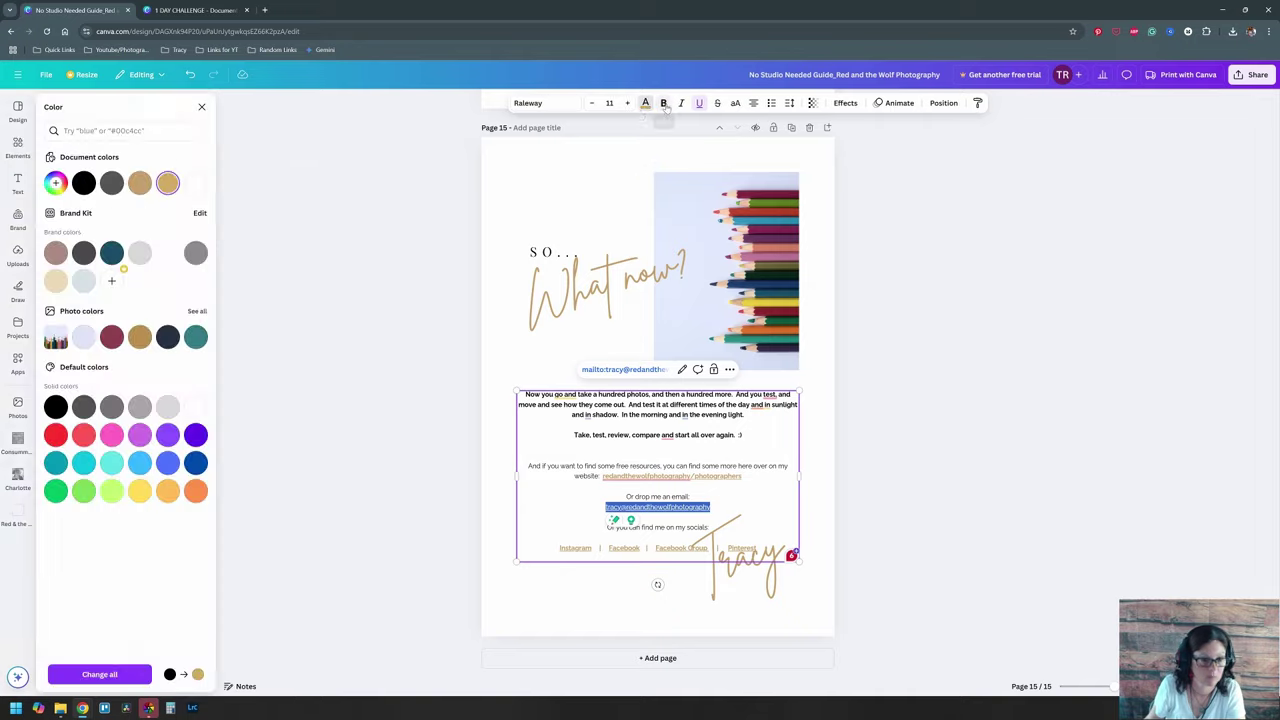
pyautogui.click(663, 104)
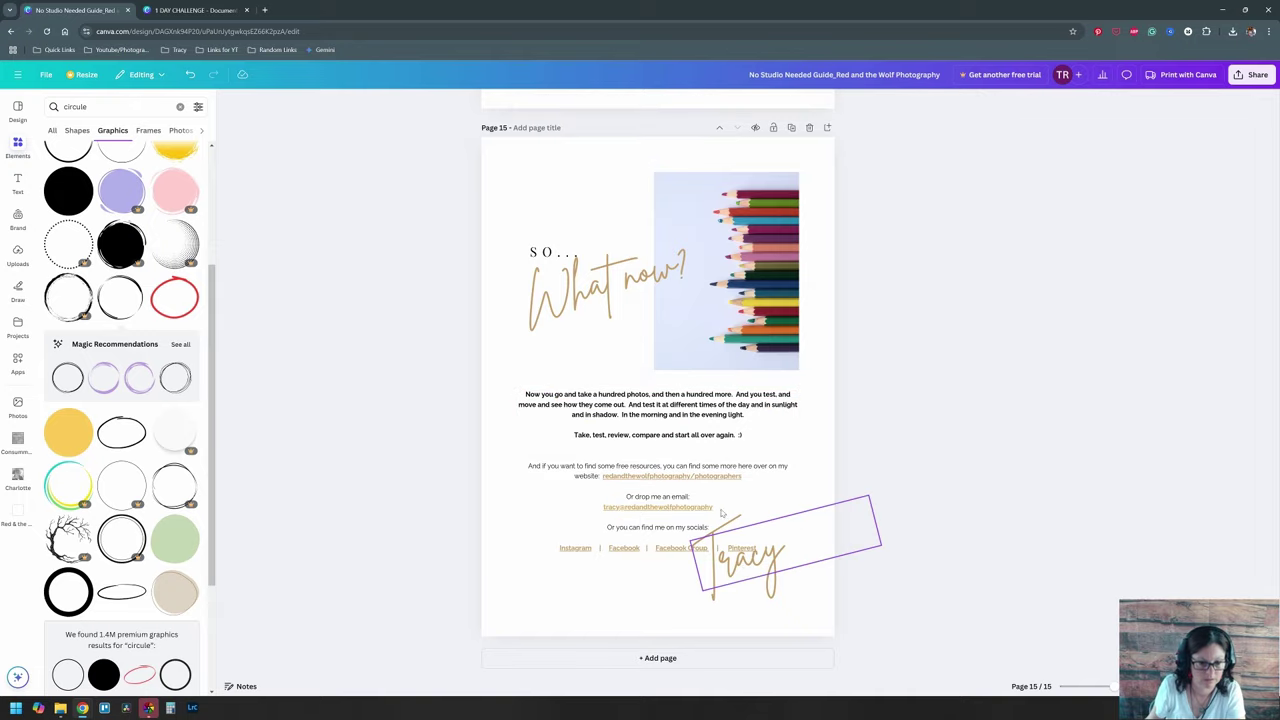
# Step: Reposition the script signature in page 15's lower area and copy the website address footer from page 11 onto page 15
pyautogui.moveTo(738, 550); pyautogui.dragTo(747, 568)
pyautogui.click(918, 550)
pyautogui.scroll(20, 848, 400)
pyautogui.click(657, 460)
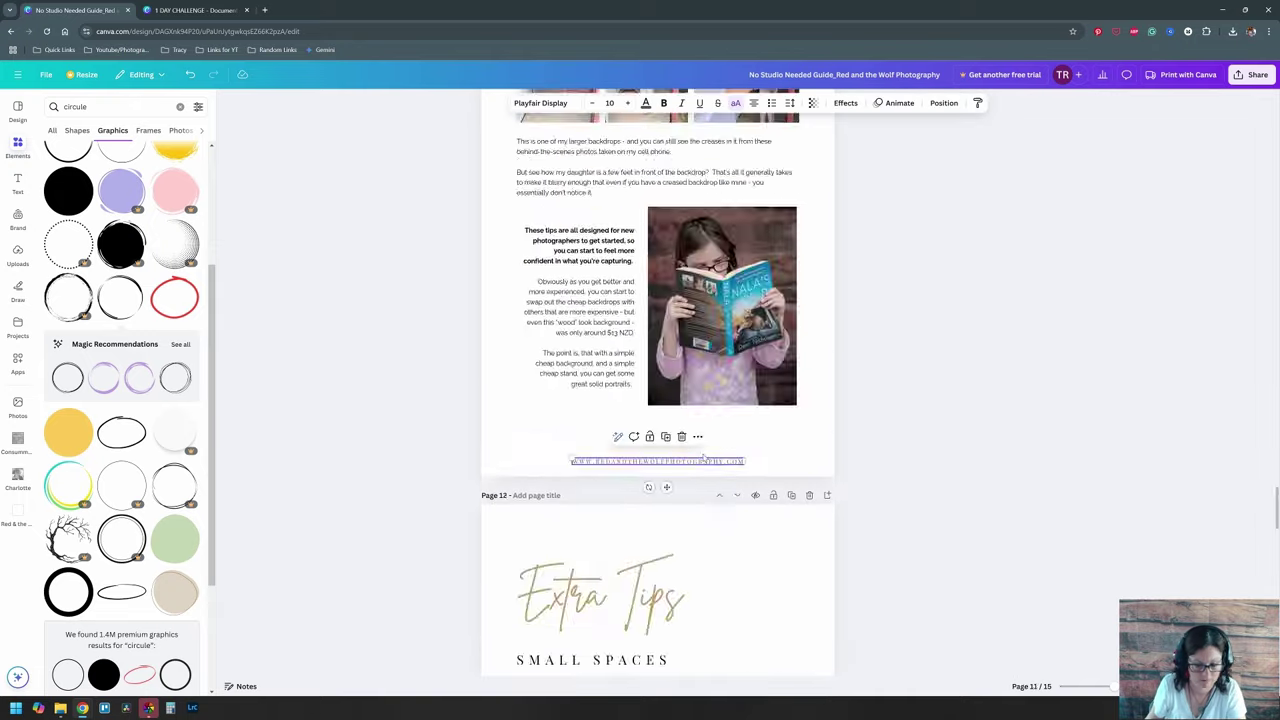
pyautogui.scroll(-20, 634, 356)
pyautogui.scroll(-3, 634, 356)
pyautogui.hotkey('ctrl', 'v')
pyautogui.scroll(20, 691, 628)
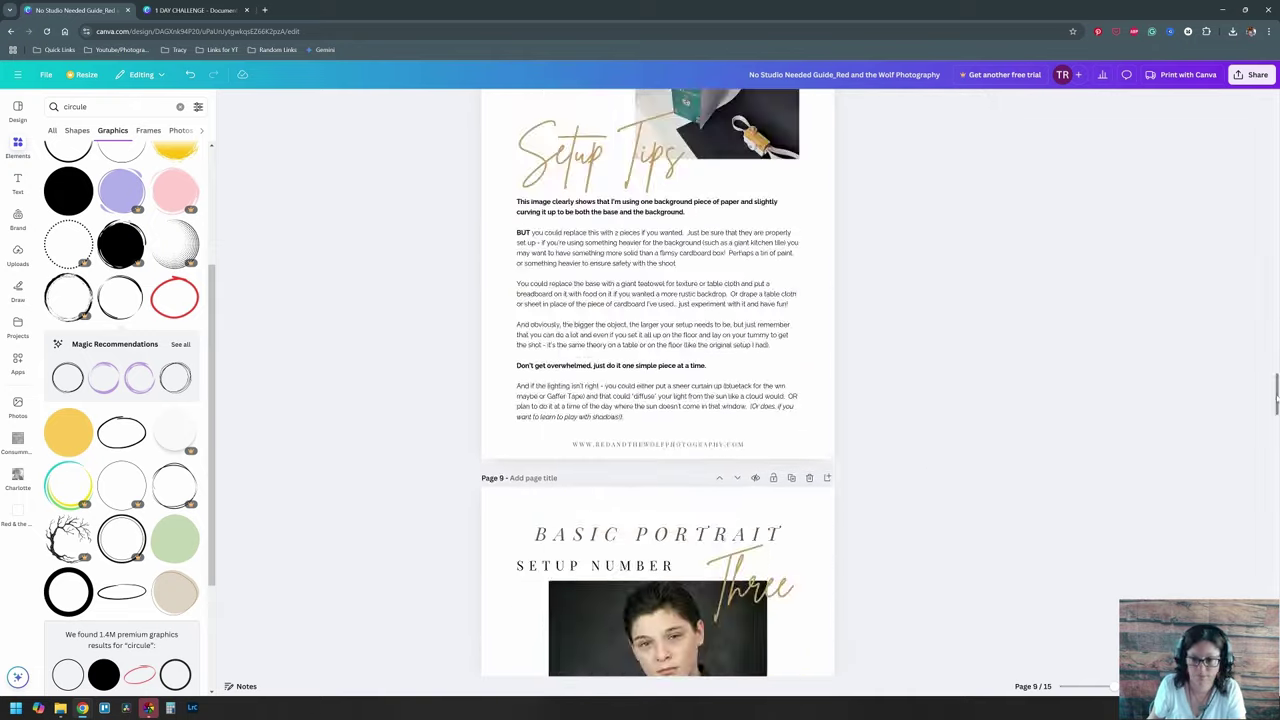
# Step: Place a copied gold script heading reading "Photographers!" on the cover, just above the NO STUDIO NEEDED title
pyautogui.click(871, 412)
pyautogui.scroll(-3, 880, 450)
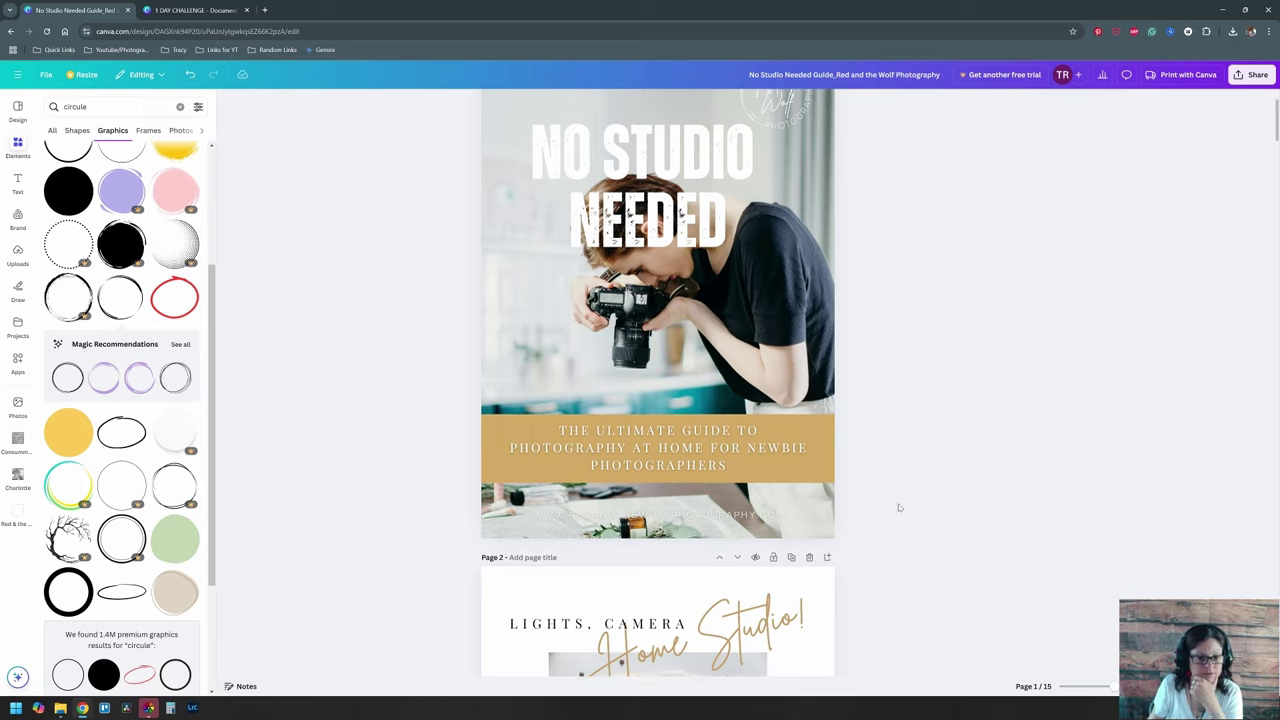
pyautogui.scroll(3, 870, 500)
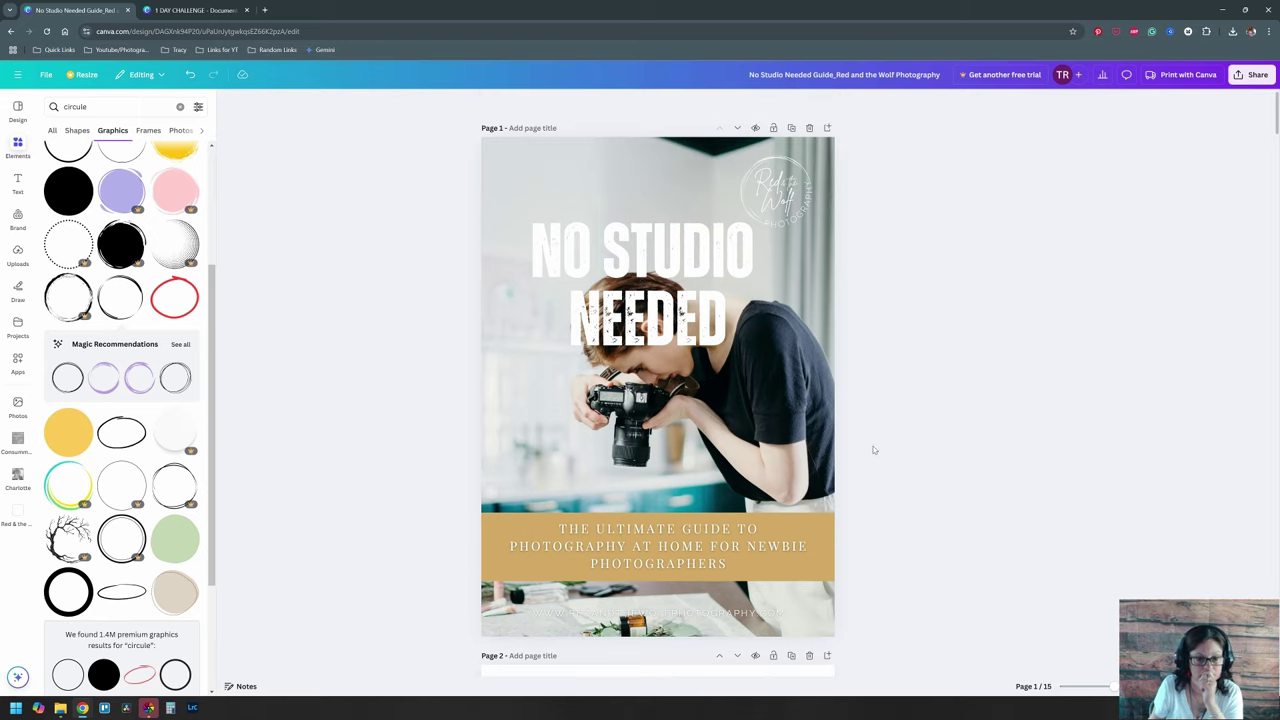
pyautogui.hotkey('ctrl', 'z')
pyautogui.hotkey('ctrl', 'c')
pyautogui.scroll(2, 763, 556)
pyautogui.hotkey('ctrl', 'v')
pyautogui.doubleClick(668, 288)
pyautogui.write('Photographers!')
pyautogui.moveTo(660, 285); pyautogui.dragTo(606, 214)
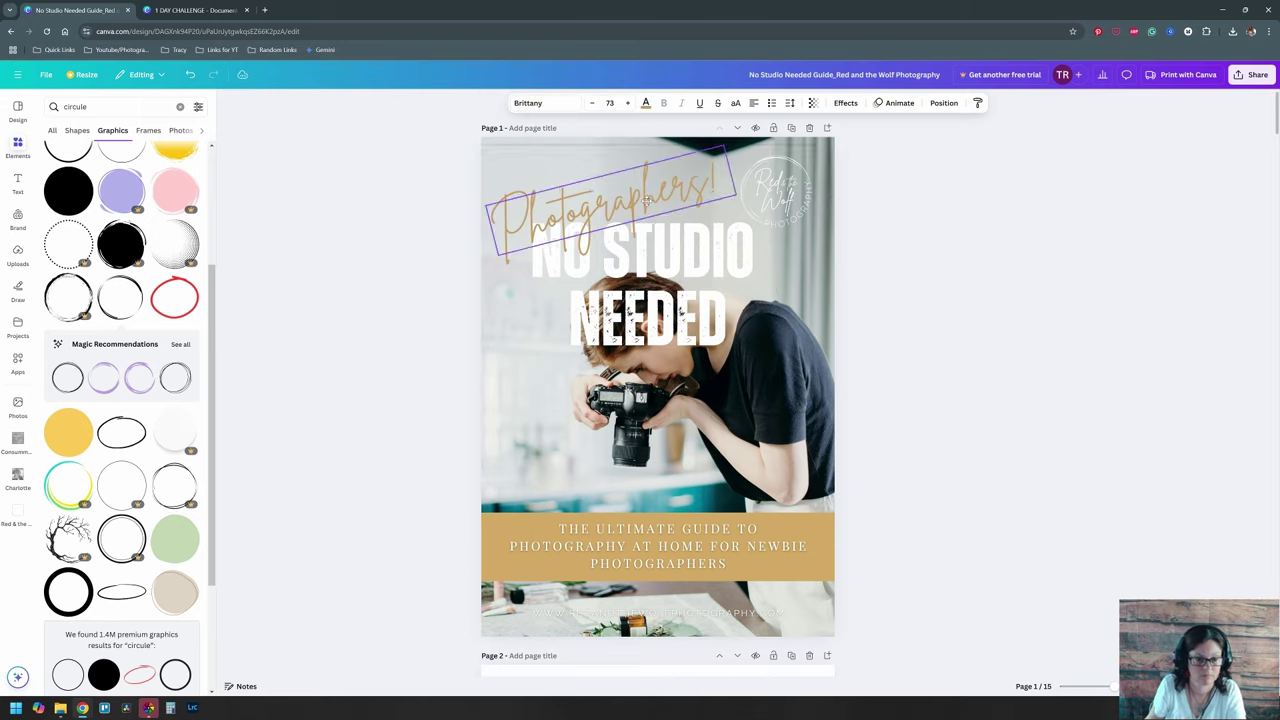
pyautogui.click(952, 386)
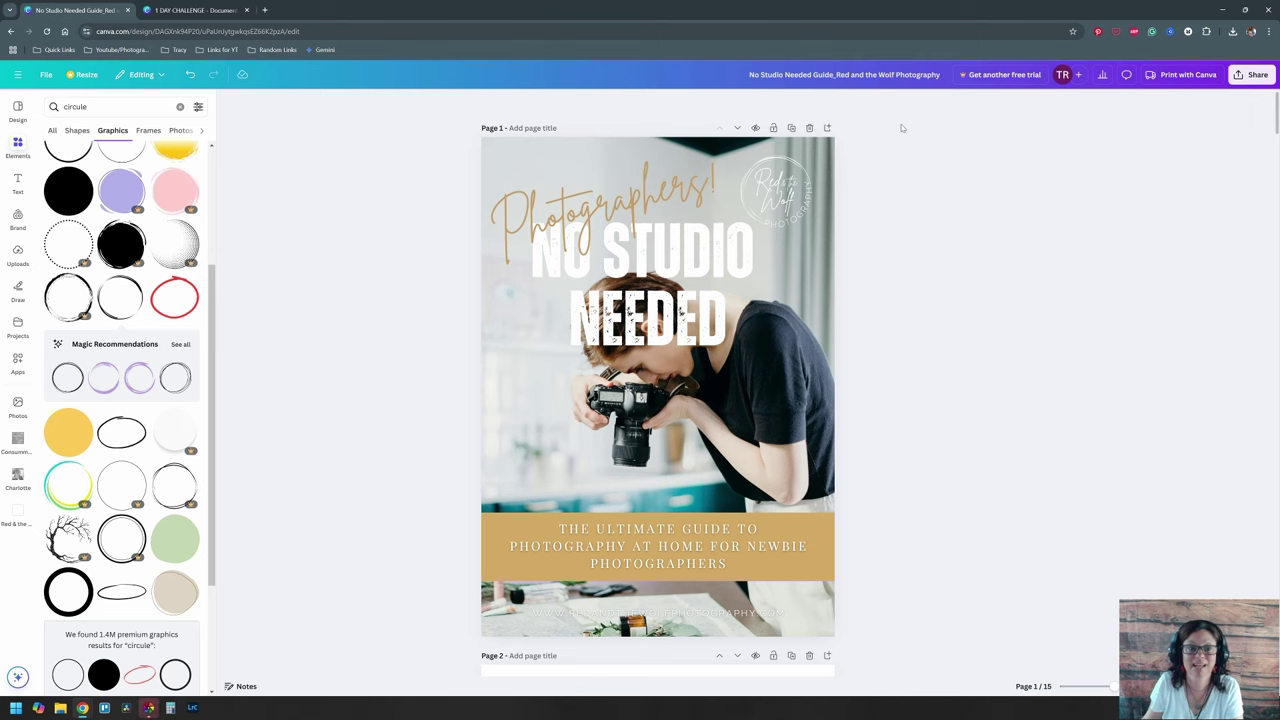
# Step: Download all 15 pages of the guide as a PDF Standard file and close the download notice
pyautogui.scroll(-2, 842, 252)
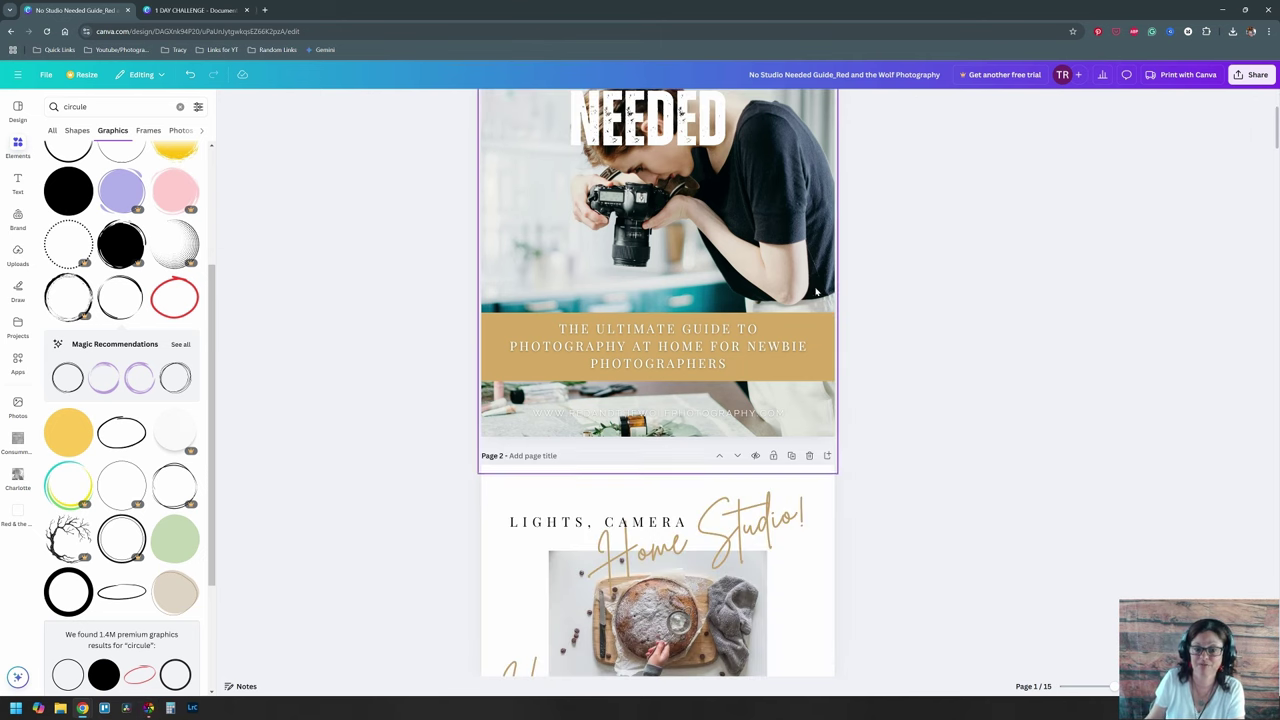
pyautogui.scroll(2, 846, 257)
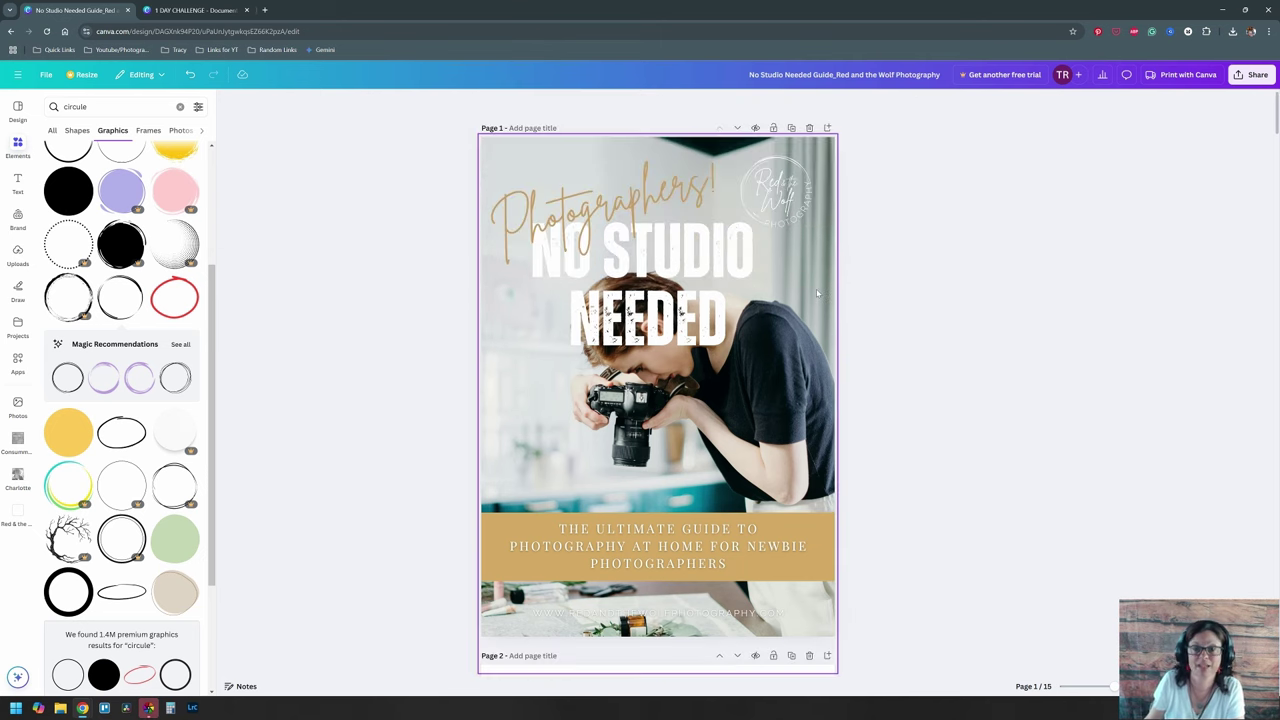
pyautogui.click(1254, 75)
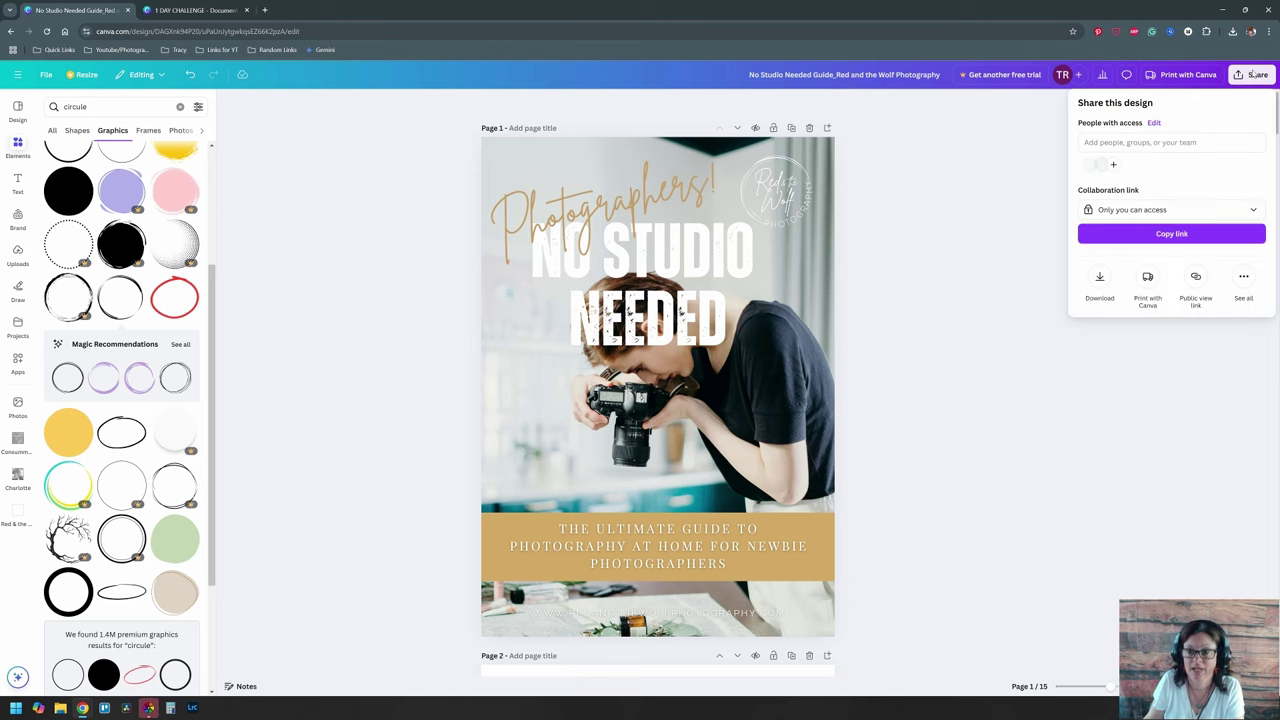
pyautogui.click(1099, 285)
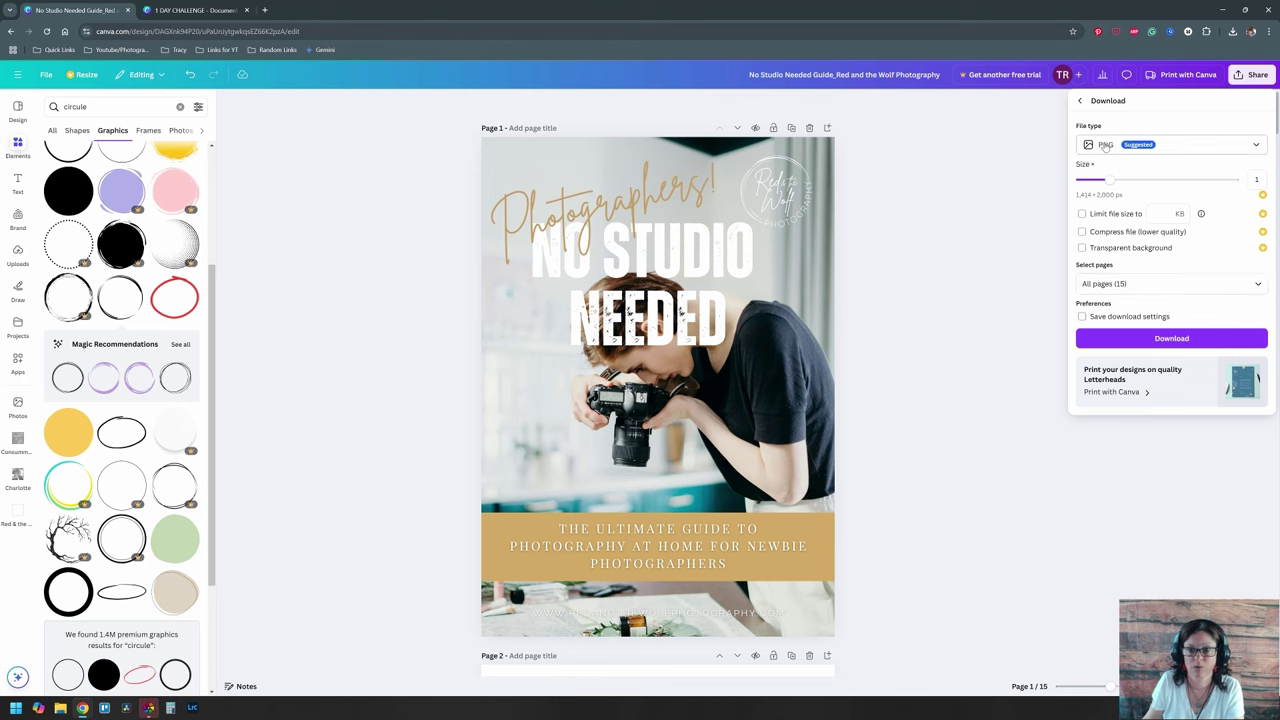
pyautogui.click(1100, 144)
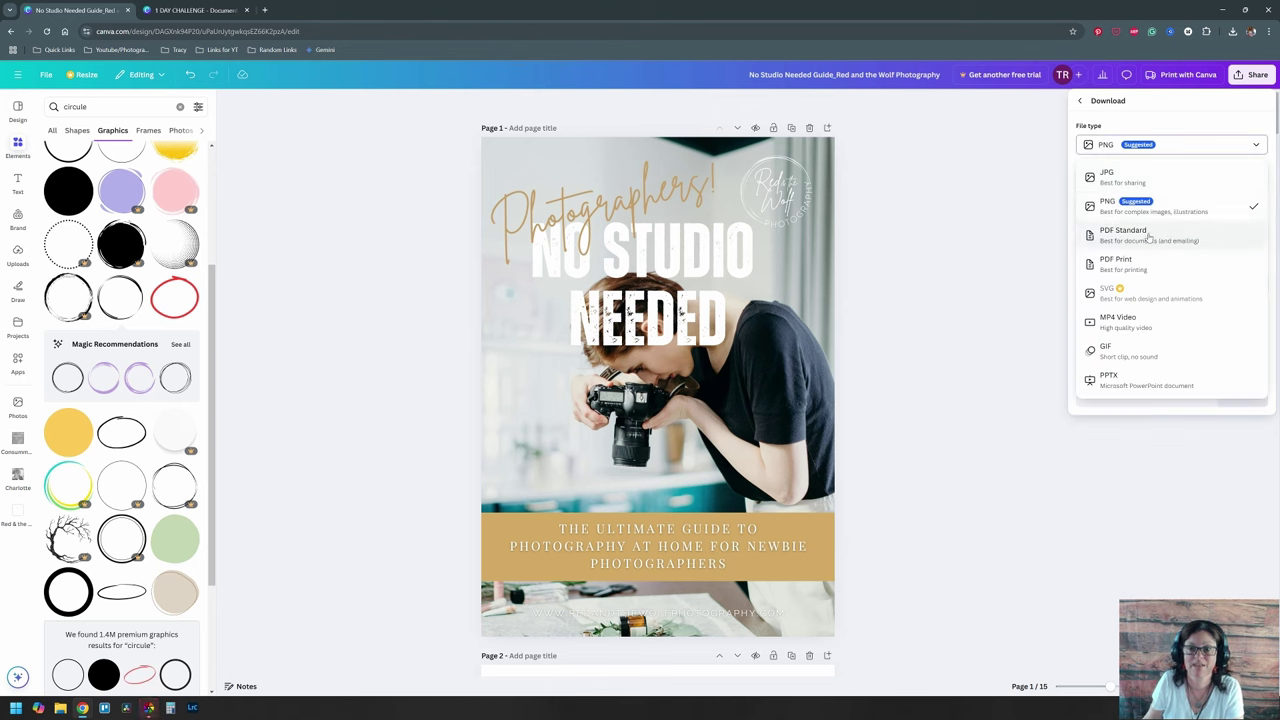
pyautogui.click(1153, 237)
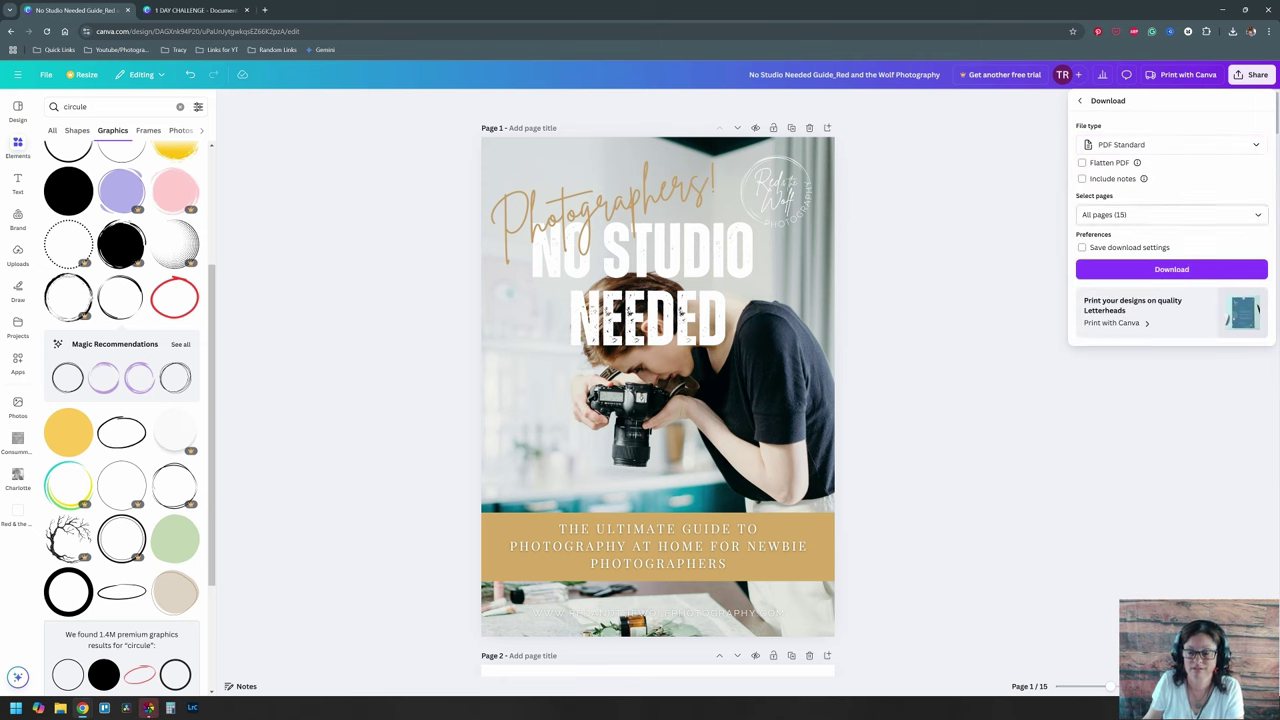
pyautogui.click(1165, 272)
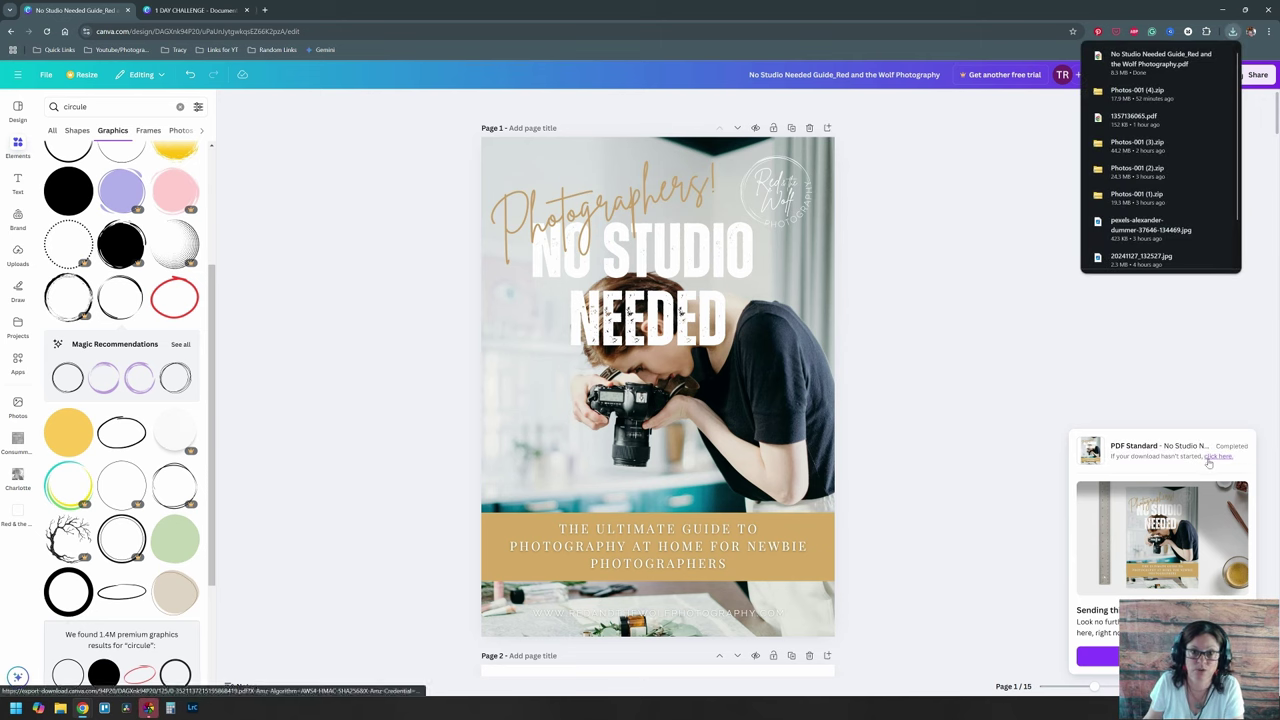
pyautogui.click(1163, 386)
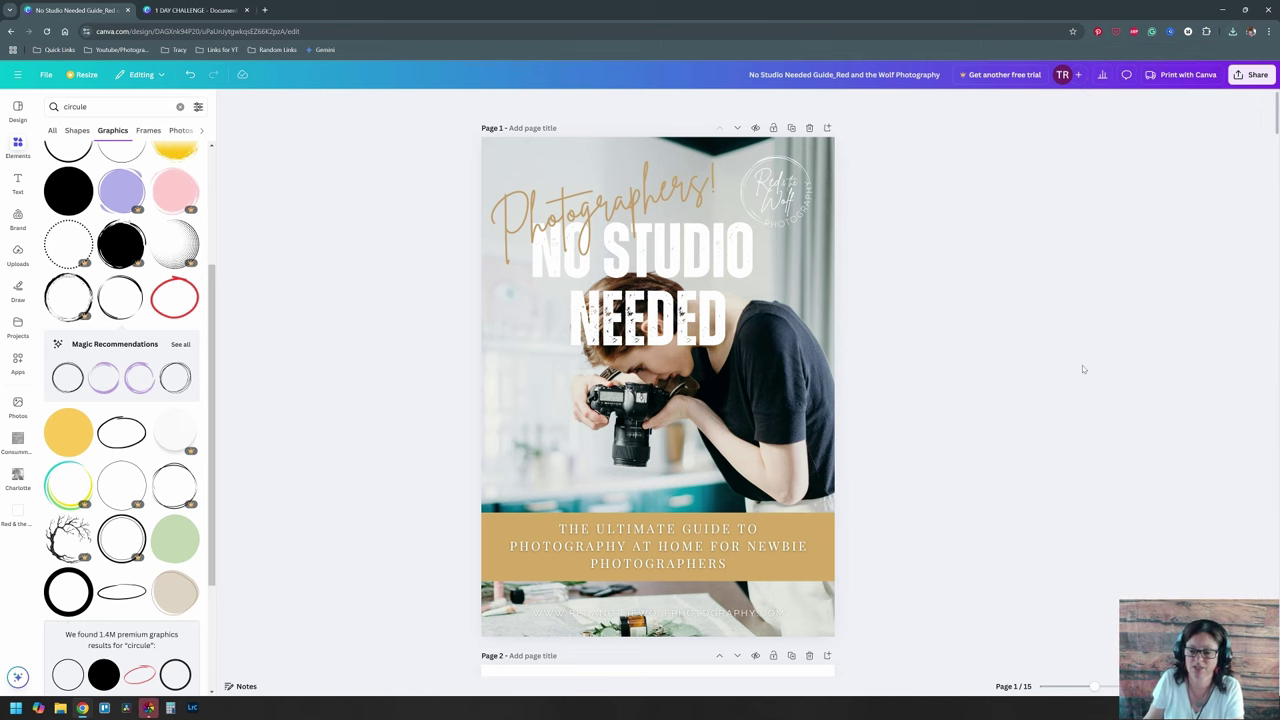